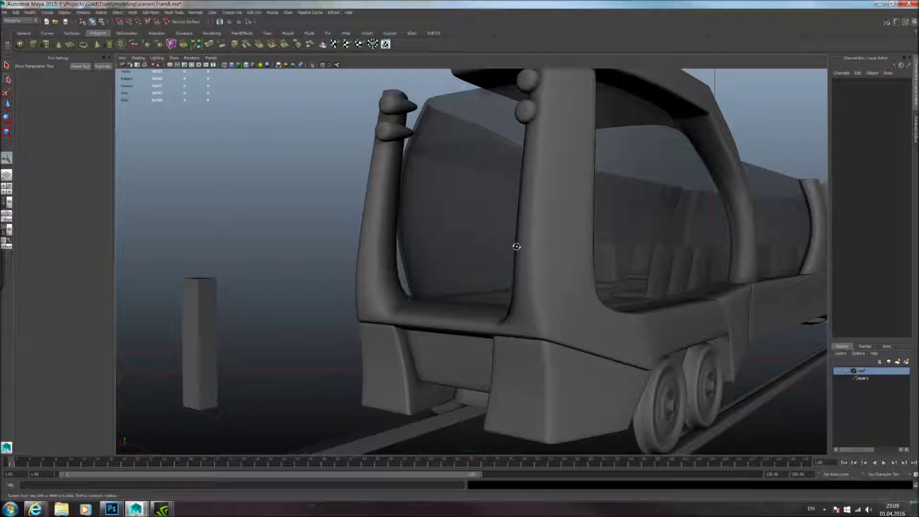
Step: Examine the tram's lower corner panels, window frames and wheel area from the front, side and back
{"action": "left_click", "coordinate": [543, 335]}
{"action": "left_click_drag", "start_coordinate": [516, 247], "coordinate": [393, 248], "text": "alt"}
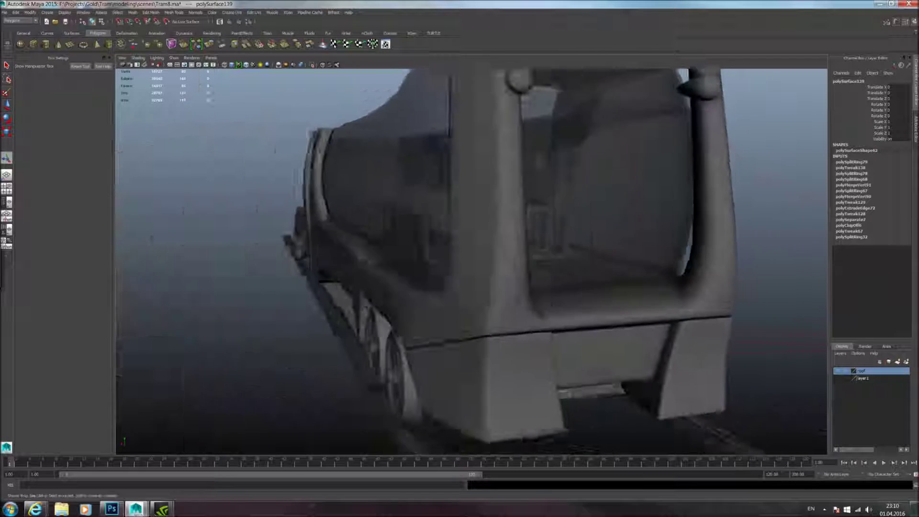
{"action": "left_click_drag", "start_coordinate": [531, 287], "coordinate": [487, 284], "text": "alt"}
{"action": "left_click", "coordinate": [435, 290]}
{"action": "key", "text": "3"}
{"action": "left_click_drag", "start_coordinate": [437, 324], "coordinate": [519, 317], "text": "alt"}
{"action": "left_click", "coordinate": [573, 366]}
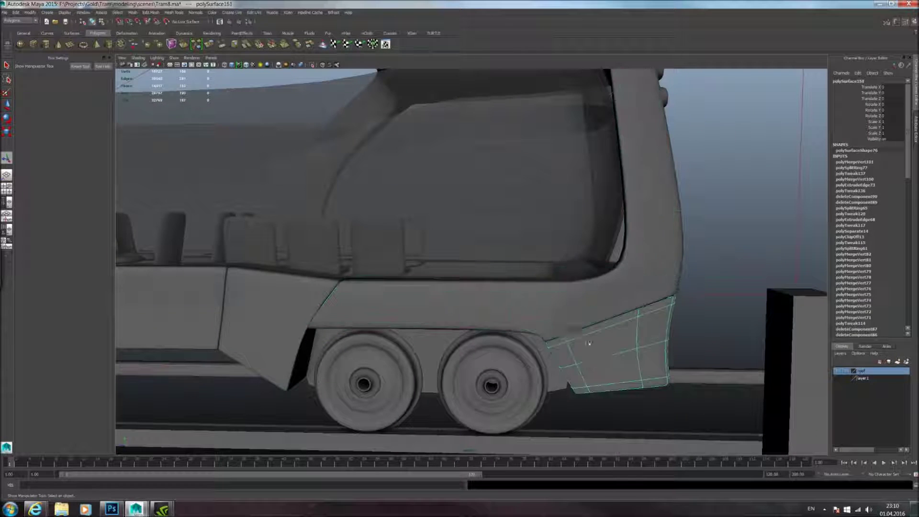
{"action": "left_click", "coordinate": [715, 309]}
{"action": "left_click_drag", "start_coordinate": [715, 309], "coordinate": [529, 297], "text": "alt"}
Step: Hide the roof layer and select the aisle floor mesh between the passenger seats
{"action": "left_click", "coordinate": [839, 371]}
{"action": "left_click_drag", "start_coordinate": [402, 268], "coordinate": [419, 217], "text": "alt"}
{"action": "scroll", "coordinate": [427, 244], "scroll_direction": "up", "scroll_amount": 5}
{"action": "scroll", "coordinate": [419, 217], "scroll_direction": "down", "scroll_amount": 3}
{"action": "left_click", "coordinate": [479, 314]}
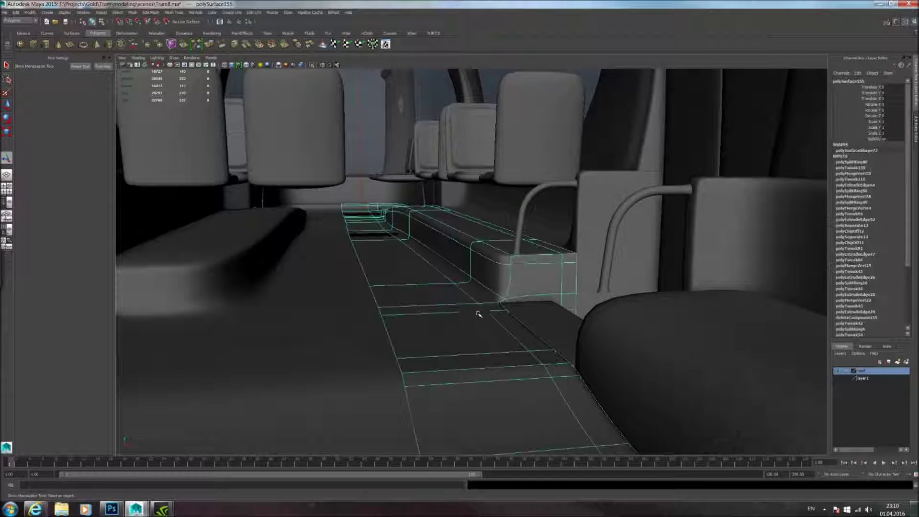
Step: Examine the floor mesh around the raised seat platform, handrail and entrance step
{"action": "scroll", "coordinate": [430, 324], "scroll_direction": "down", "scroll_amount": 4}
{"action": "scroll", "coordinate": [467, 318], "scroll_direction": "up", "scroll_amount": 5}
{"action": "scroll", "coordinate": [458, 292], "scroll_direction": "down", "scroll_amount": 4}
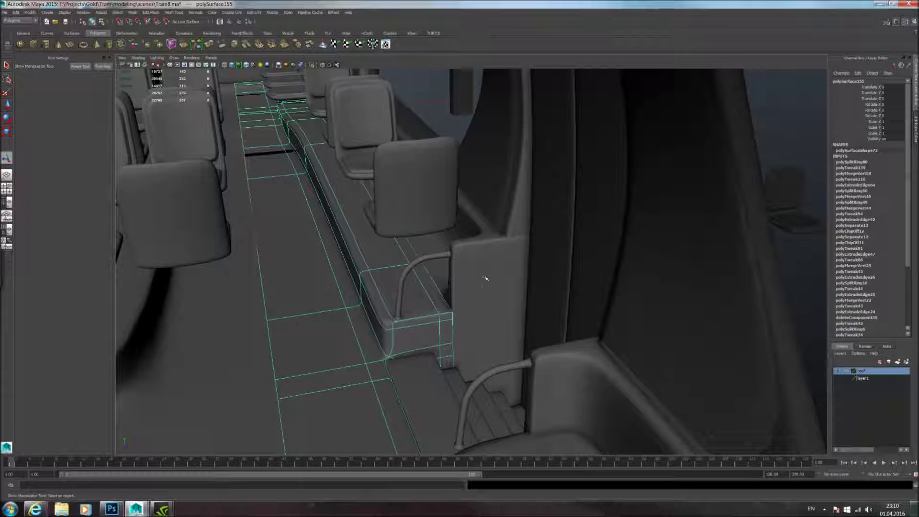
{"action": "left_click_drag", "start_coordinate": [486, 275], "coordinate": [513, 288], "text": "alt"}
{"action": "middle_click_drag", "start_coordinate": [513, 287], "coordinate": [482, 287], "text": "alt"}
{"action": "scroll", "coordinate": [482, 287], "scroll_direction": "up", "scroll_amount": 4}
{"action": "middle_click_drag", "start_coordinate": [623, 306], "coordinate": [514, 304], "text": "alt"}
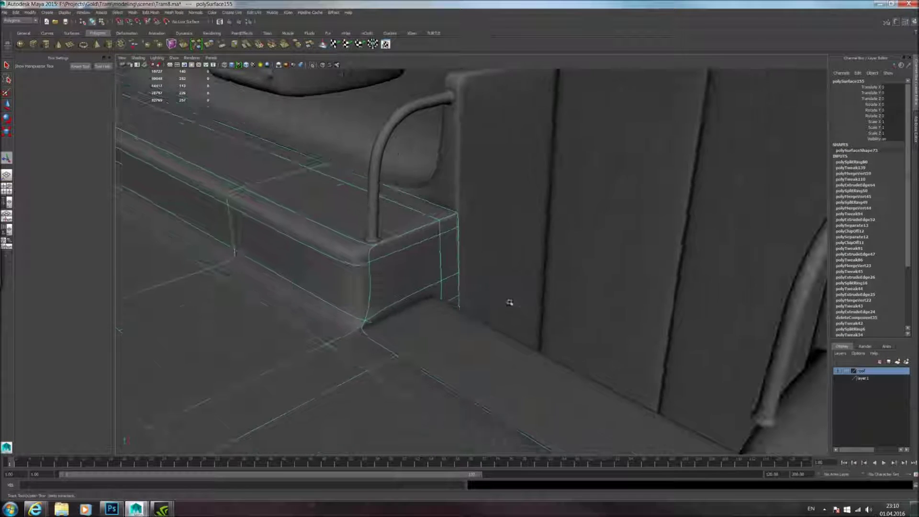
{"action": "middle_click_drag", "start_coordinate": [493, 230], "coordinate": [486, 309], "text": "alt"}
{"action": "middle_click_drag", "start_coordinate": [403, 373], "coordinate": [437, 263], "text": "alt"}
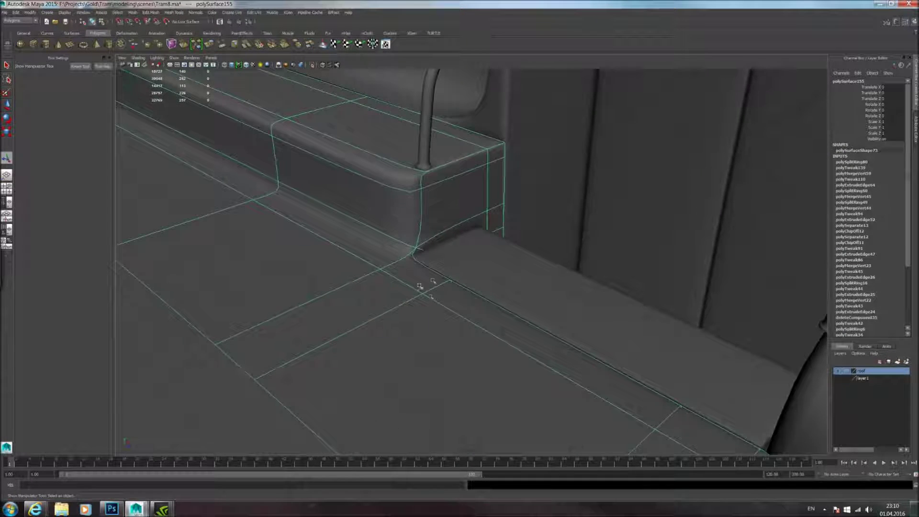
{"action": "scroll", "coordinate": [542, 284], "scroll_direction": "down", "scroll_amount": 4}
{"action": "middle_click_drag", "start_coordinate": [542, 284], "coordinate": [487, 273], "text": "alt"}
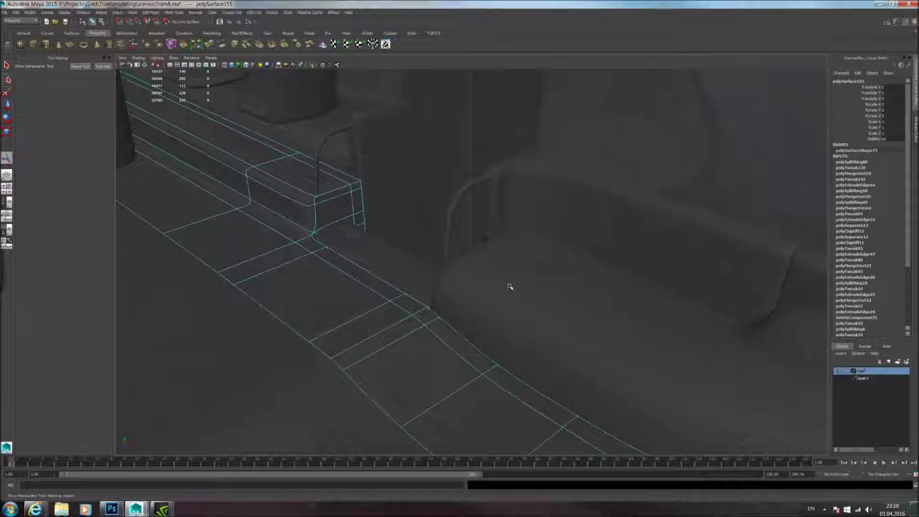
Step: Examine the floor's transition into the end cabin, including the curved trim and rounded bulge beside the side wall
{"action": "scroll", "coordinate": [511, 288], "scroll_direction": "down", "scroll_amount": 5}
{"action": "left_click_drag", "start_coordinate": [511, 287], "coordinate": [550, 283], "text": "alt"}
{"action": "middle_click_drag", "start_coordinate": [551, 283], "coordinate": [396, 285], "text": "alt"}
{"action": "scroll", "coordinate": [613, 314], "scroll_direction": "up", "scroll_amount": 5}
{"action": "left_click_drag", "start_coordinate": [613, 314], "coordinate": [474, 283], "text": "alt"}
{"action": "scroll", "coordinate": [570, 302], "scroll_direction": "up", "scroll_amount": 3}
{"action": "left_click_drag", "start_coordinate": [571, 302], "coordinate": [515, 283], "text": "alt"}
{"action": "scroll", "coordinate": [460, 294], "scroll_direction": "down", "scroll_amount": 3}
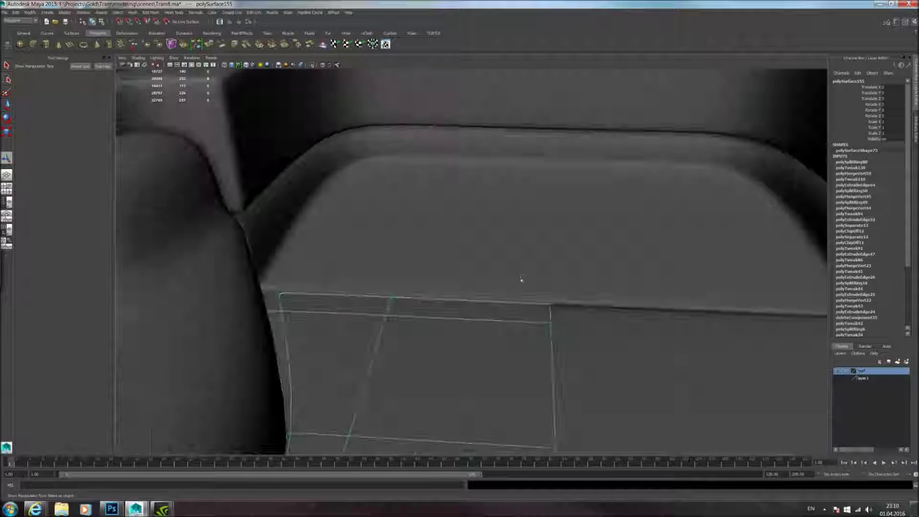
{"action": "middle_click_drag", "start_coordinate": [515, 283], "coordinate": [506, 304], "text": "alt"}
{"action": "scroll", "coordinate": [507, 303], "scroll_direction": "down", "scroll_amount": 3}
{"action": "left_click_drag", "start_coordinate": [507, 304], "coordinate": [624, 289], "text": "alt"}
{"action": "middle_click_drag", "start_coordinate": [624, 289], "coordinate": [503, 299], "text": "alt"}
{"action": "left_click_drag", "start_coordinate": [503, 299], "coordinate": [552, 289], "text": "alt"}
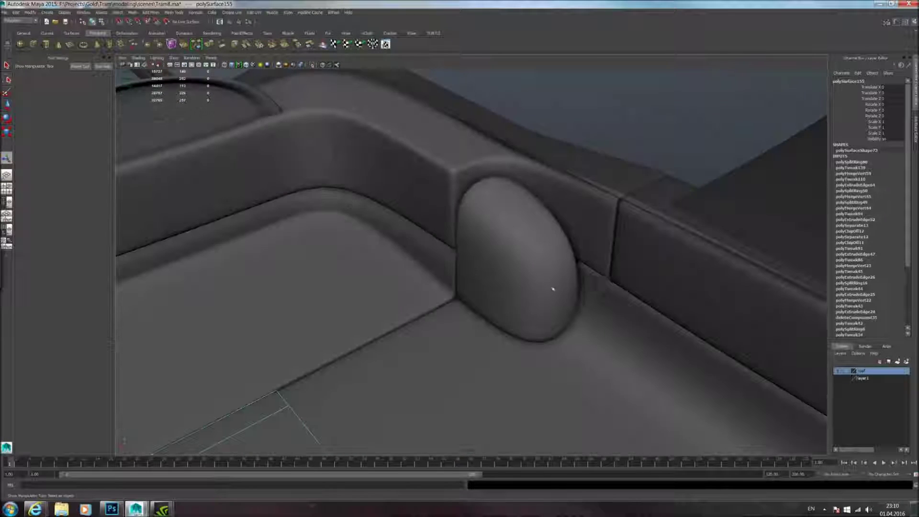
{"action": "left_click_drag", "start_coordinate": [479, 272], "coordinate": [464, 274], "text": "alt"}
{"action": "scroll", "coordinate": [464, 275], "scroll_direction": "up", "scroll_amount": 2}
{"action": "middle_click_drag", "start_coordinate": [464, 274], "coordinate": [509, 291], "text": "alt"}
{"action": "left_click_drag", "start_coordinate": [509, 291], "coordinate": [530, 267], "text": "alt"}
Step: Isolate the curved cabin floor mesh to inspect its shape, and bring the rest of the tram back into view
{"action": "left_click", "coordinate": [449, 263]}
{"action": "key", "text": "1"}
{"action": "key", "text": "3"}
{"action": "left_click", "coordinate": [572, 276]}
{"action": "middle_click_drag", "start_coordinate": [572, 276], "coordinate": [513, 263], "text": "alt"}
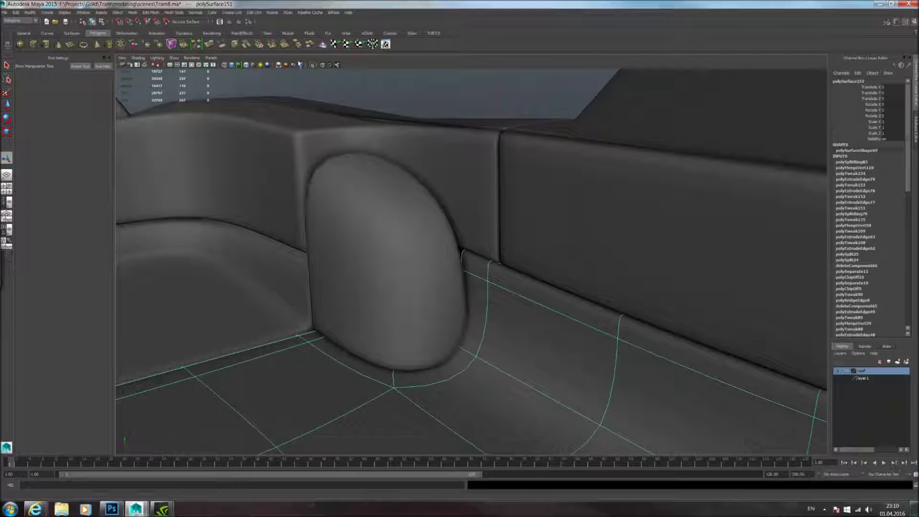
{"action": "left_click", "coordinate": [312, 66]}
{"action": "left_click_drag", "start_coordinate": [572, 261], "coordinate": [622, 271], "text": "alt"}
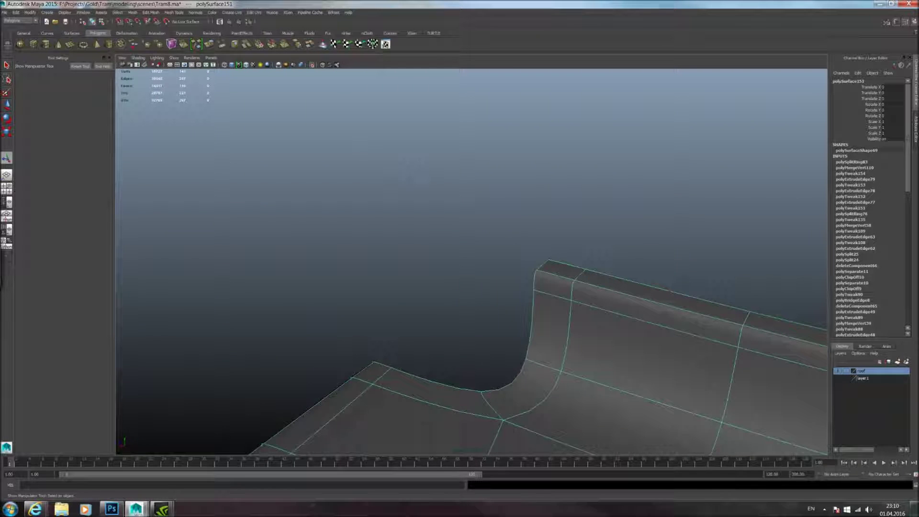
{"action": "left_click", "coordinate": [312, 65]}
Step: Isolate the cabin floor, surrounding trim and side wall together, inspect how they meet, and show the whole model again
{"action": "left_click_drag", "start_coordinate": [435, 192], "coordinate": [426, 191], "text": "alt"}
{"action": "left_click", "coordinate": [428, 192], "text": "shift"}
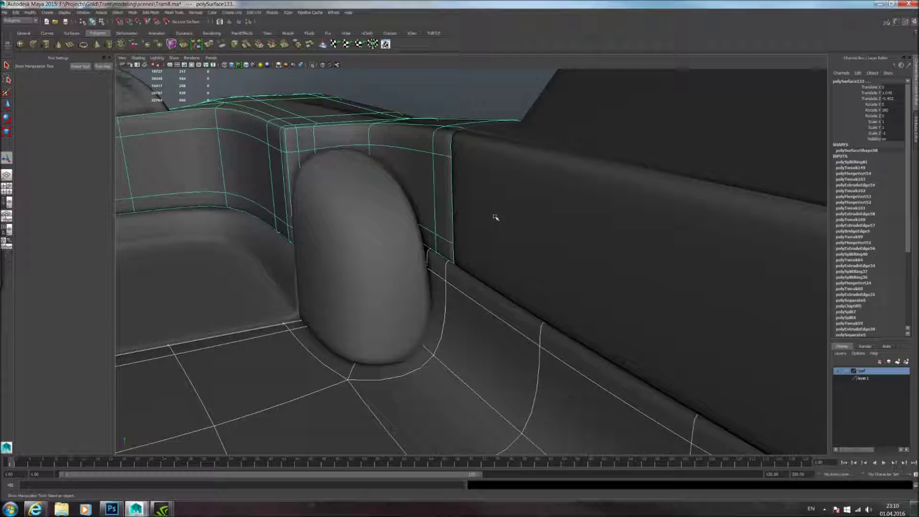
{"action": "left_click", "coordinate": [494, 215], "text": "shift"}
{"action": "left_click", "coordinate": [312, 65]}
{"action": "left_click_drag", "start_coordinate": [460, 227], "coordinate": [366, 230], "text": "alt"}
{"action": "middle_click_drag", "start_coordinate": [366, 229], "coordinate": [389, 259], "text": "alt"}
{"action": "left_click_drag", "start_coordinate": [389, 259], "coordinate": [433, 269], "text": "alt"}
{"action": "right_click_drag", "start_coordinate": [432, 268], "coordinate": [464, 258], "text": "alt"}
{"action": "left_click_drag", "start_coordinate": [464, 259], "coordinate": [492, 302], "text": "alt"}
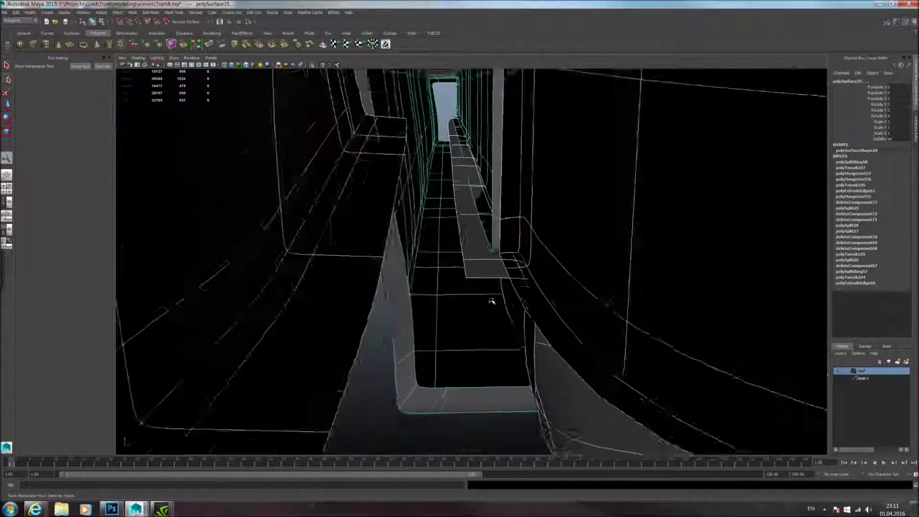
{"action": "right_click_drag", "start_coordinate": [492, 301], "coordinate": [526, 272], "text": "alt"}
{"action": "left_click_drag", "start_coordinate": [526, 272], "coordinate": [371, 266], "text": "alt"}
{"action": "right_click_drag", "start_coordinate": [371, 266], "coordinate": [338, 258], "text": "alt"}
{"action": "left_click_drag", "start_coordinate": [338, 259], "coordinate": [330, 242], "text": "alt"}
{"action": "left_click", "coordinate": [312, 66]}
Step: Insert an edge loop close to the upper border of the recessed cabin floor panel and restore its smooth preview
{"action": "left_click_drag", "start_coordinate": [338, 139], "coordinate": [465, 186], "text": "alt"}
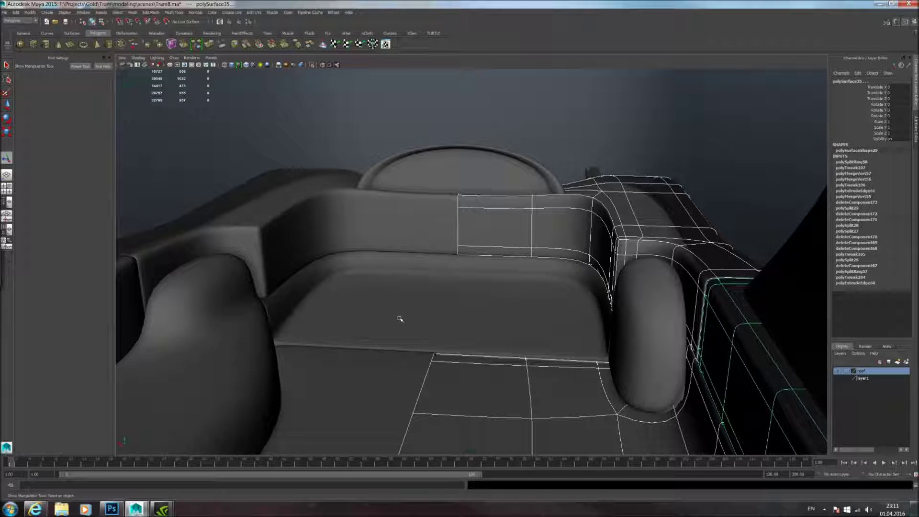
{"action": "left_click_drag", "start_coordinate": [429, 313], "coordinate": [471, 289], "text": "alt"}
{"action": "left_click_drag", "start_coordinate": [404, 262], "coordinate": [450, 316], "text": "alt"}
{"action": "left_click", "coordinate": [463, 247]}
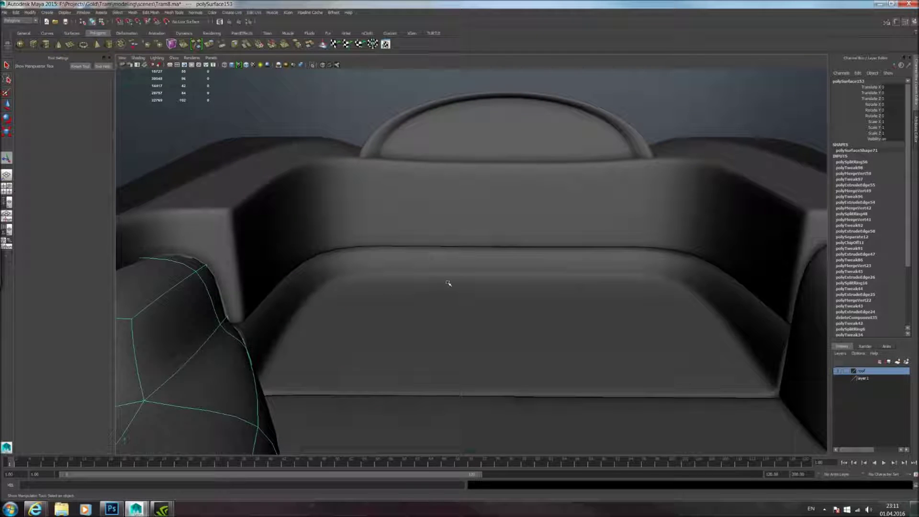
{"action": "left_click", "coordinate": [287, 298]}
{"action": "left_click", "coordinate": [304, 297]}
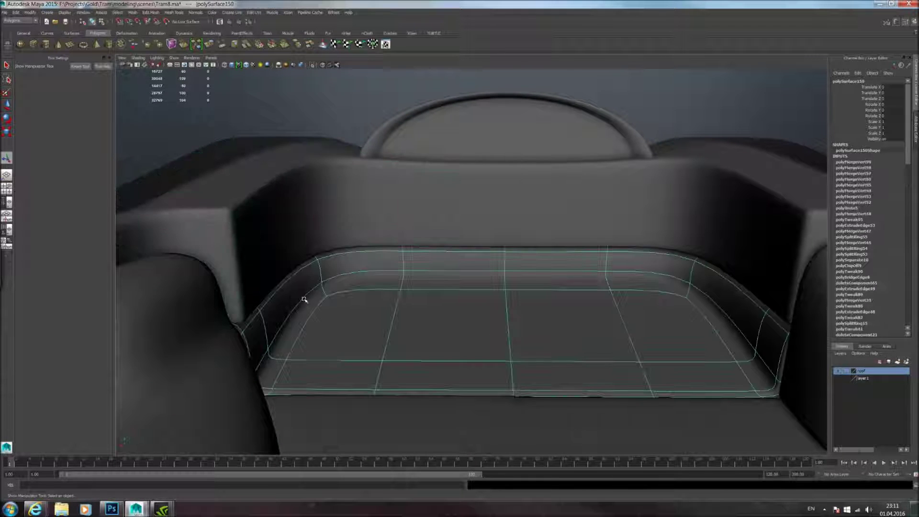
{"action": "key", "text": "1"}
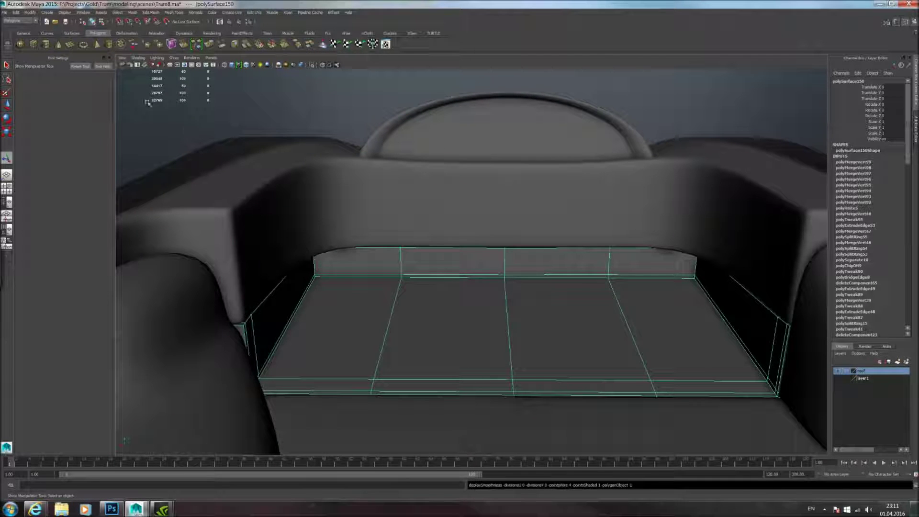
{"action": "left_click", "coordinate": [174, 12]}
{"action": "left_click", "coordinate": [231, 96]}
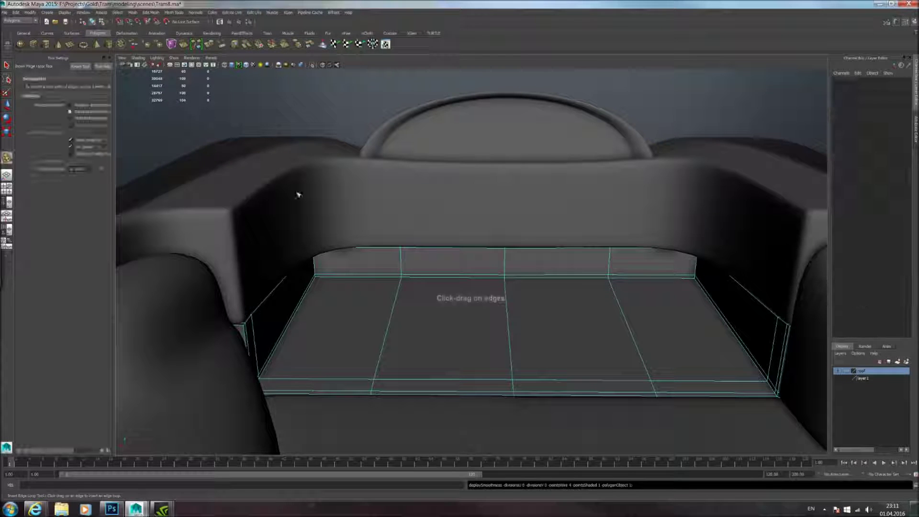
{"action": "mouse_move", "coordinate": [509, 254]}
{"action": "left_mouse_down"}
{"action": "mouse_move", "coordinate": [507, 245]}
{"action": "mouse_move", "coordinate": [505, 254]}
{"action": "left_mouse_up"}
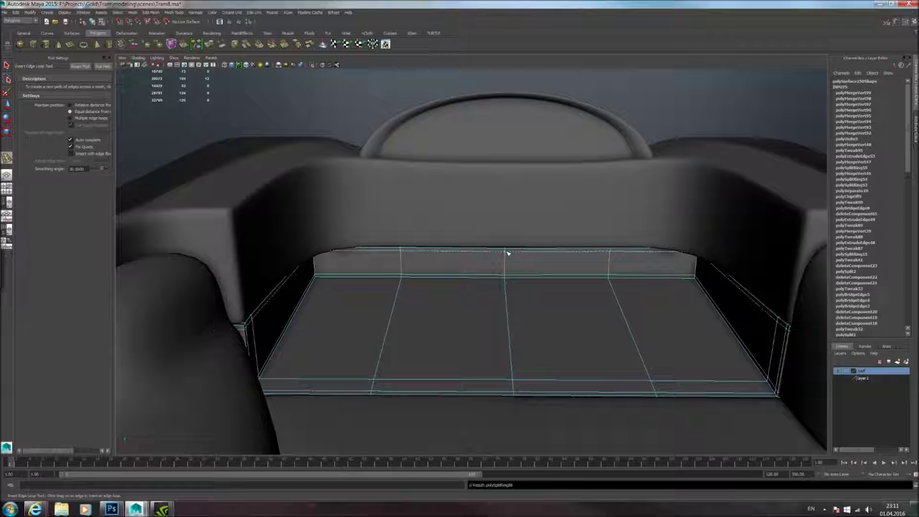
{"action": "key", "text": "3"}
{"action": "right_click_drag", "start_coordinate": [456, 265], "coordinate": [457, 244]}
Step: Draw the square base of a new polygon cube on the grid beside the tram's cabin end
{"action": "mouse_move", "coordinate": [457, 245]}
{"action": "left_mouse_down", "text": "alt"}
{"action": "mouse_move", "coordinate": [429, 230]}
{"action": "mouse_move", "coordinate": [449, 228]}
{"action": "mouse_move", "coordinate": [455, 255]}
{"action": "mouse_move", "coordinate": [431, 230]}
{"action": "left_mouse_up", "text": "alt"}
{"action": "scroll", "coordinate": [457, 249], "scroll_direction": "up", "scroll_amount": 5}
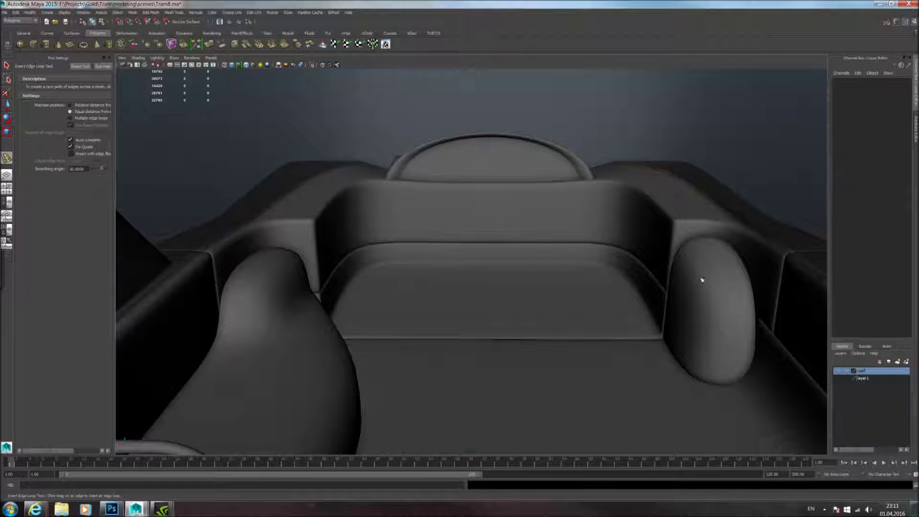
{"action": "left_click_drag", "start_coordinate": [710, 279], "coordinate": [698, 295], "text": "alt"}
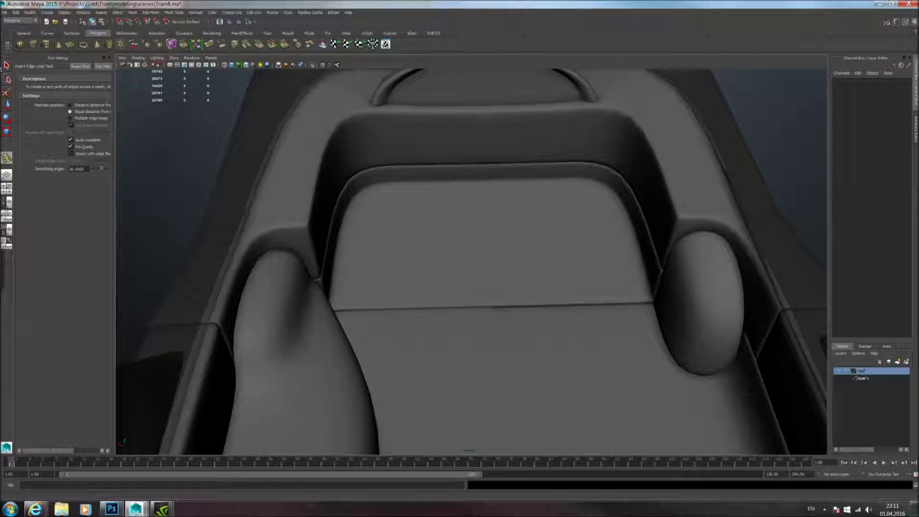
{"action": "key", "text": "q"}
{"action": "left_click_drag", "start_coordinate": [294, 215], "coordinate": [377, 266], "text": "alt"}
{"action": "scroll", "coordinate": [382, 263], "scroll_direction": "down", "scroll_amount": 2}
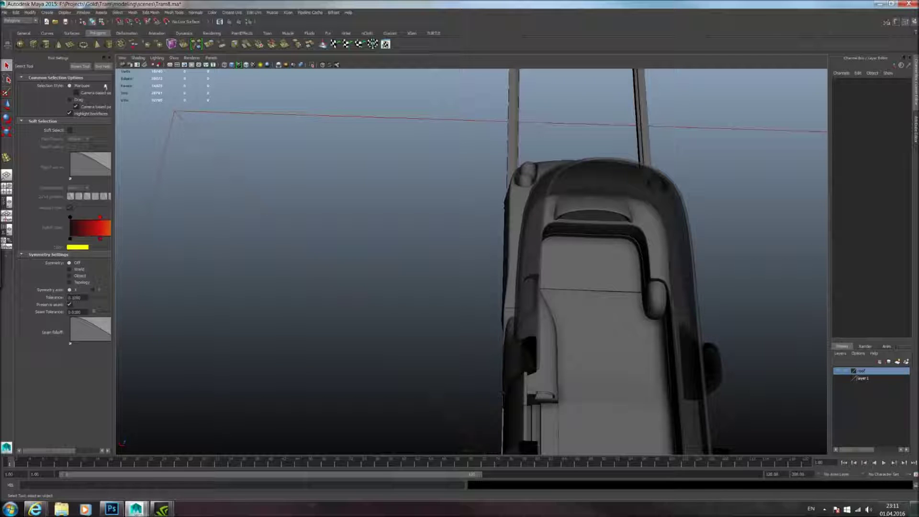
{"action": "left_click", "coordinate": [33, 44]}
{"action": "left_click_drag", "start_coordinate": [370, 287], "coordinate": [413, 293], "text": "alt"}
{"action": "middle_click_drag", "start_coordinate": [465, 299], "coordinate": [531, 311], "text": "alt"}
{"action": "left_click_drag", "start_coordinate": [421, 261], "coordinate": [455, 296]}
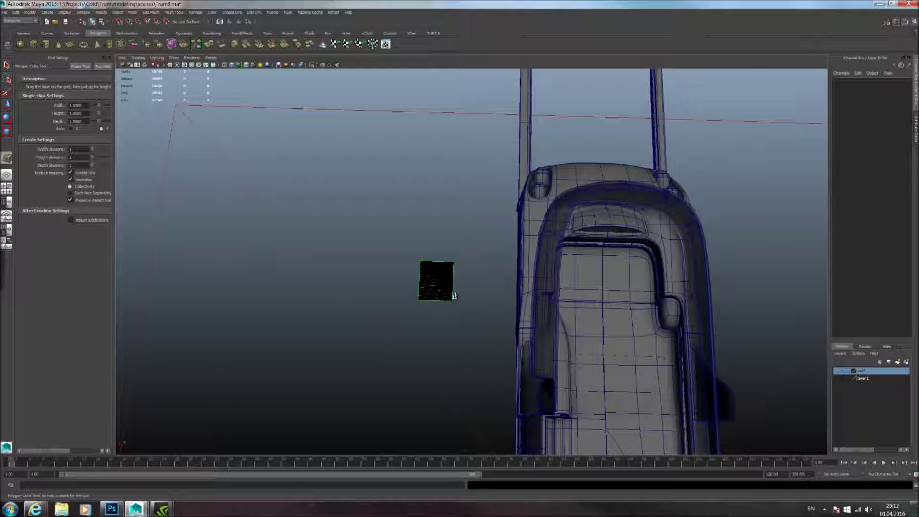
Step: Examine the cabin layout from above, including the dashboard, side trim and floor panels
{"action": "left_click_drag", "start_coordinate": [563, 304], "coordinate": [488, 260], "text": "alt"}
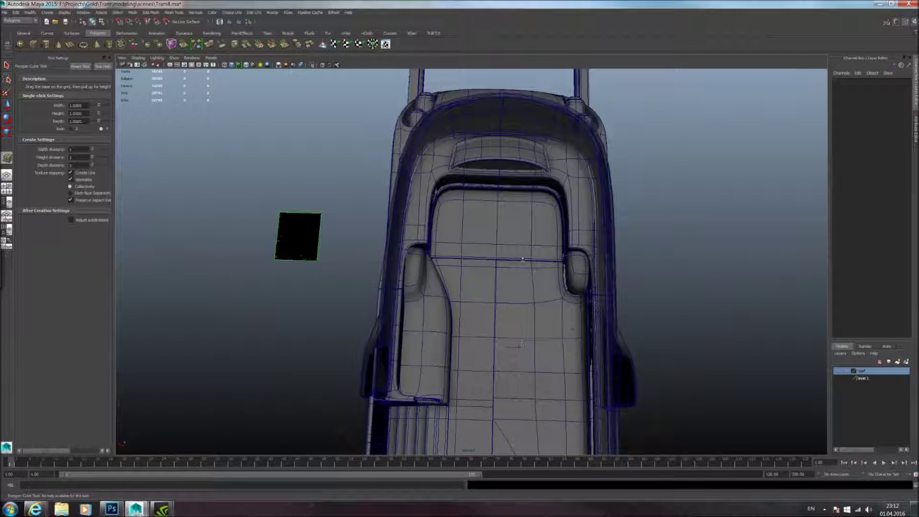
{"action": "middle_click_drag", "start_coordinate": [522, 344], "coordinate": [503, 354], "text": "alt"}
{"action": "left_click_drag", "start_coordinate": [502, 355], "coordinate": [494, 314], "text": "alt"}
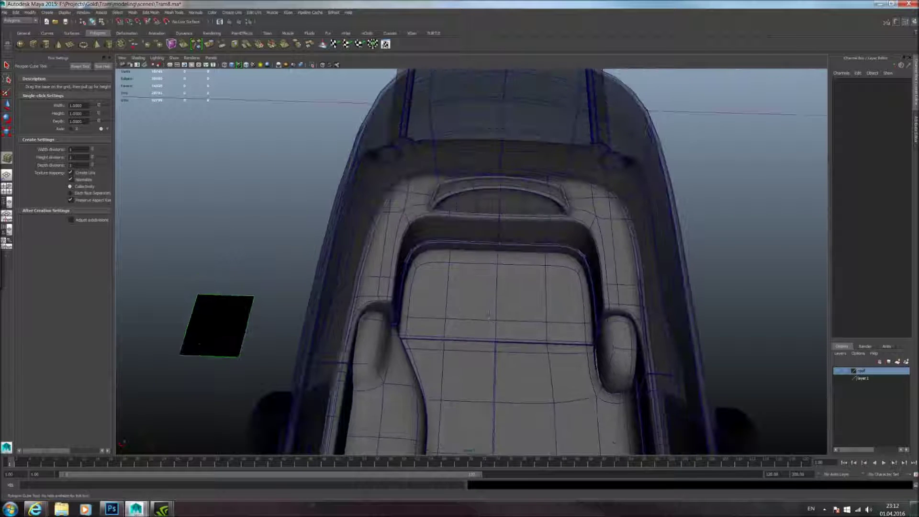
{"action": "left_click_drag", "start_coordinate": [505, 330], "coordinate": [525, 354], "text": "alt"}
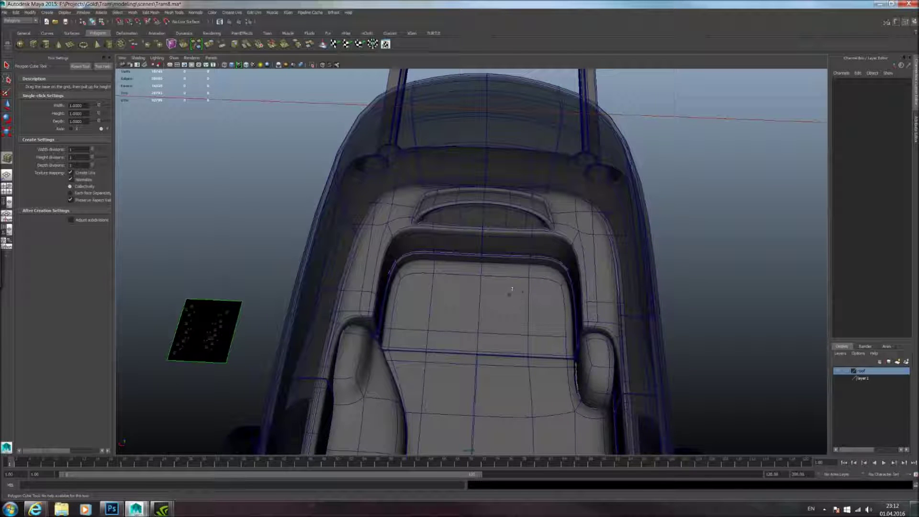
{"action": "left_click_drag", "start_coordinate": [512, 289], "coordinate": [508, 271], "text": "alt"}
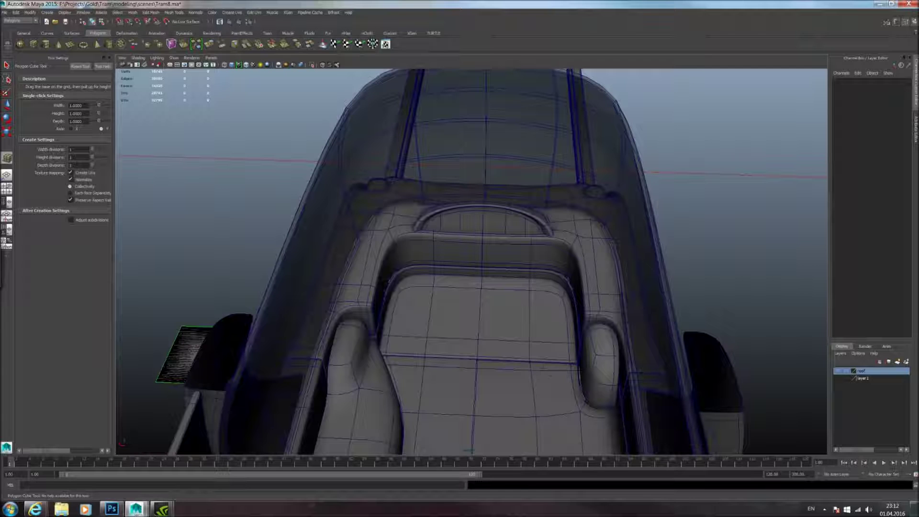
{"action": "scroll", "coordinate": [553, 366], "scroll_direction": "down", "scroll_amount": 4}
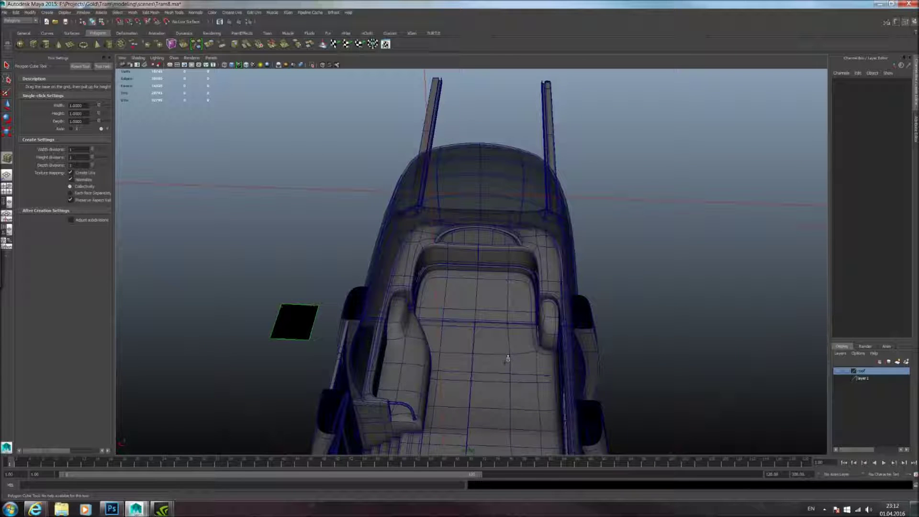
{"action": "left_click_drag", "start_coordinate": [470, 348], "coordinate": [487, 341], "text": "alt"}
{"action": "scroll", "coordinate": [497, 330], "scroll_direction": "up", "scroll_amount": 3}
{"action": "left_click_drag", "start_coordinate": [555, 336], "coordinate": [501, 341], "text": "alt"}
Step: Complete the new cube as a low, flat box beside the tram's wheels
{"action": "key", "text": "F8"}
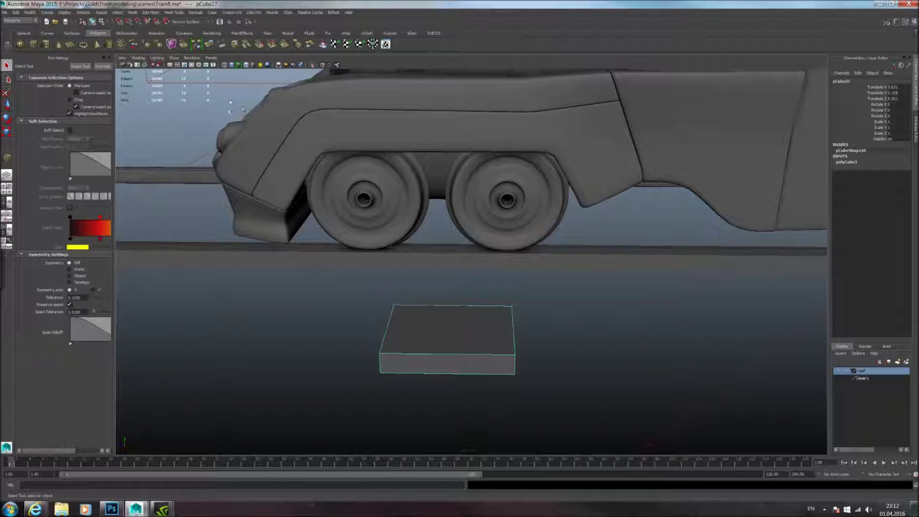
{"action": "left_click", "coordinate": [150, 13]}
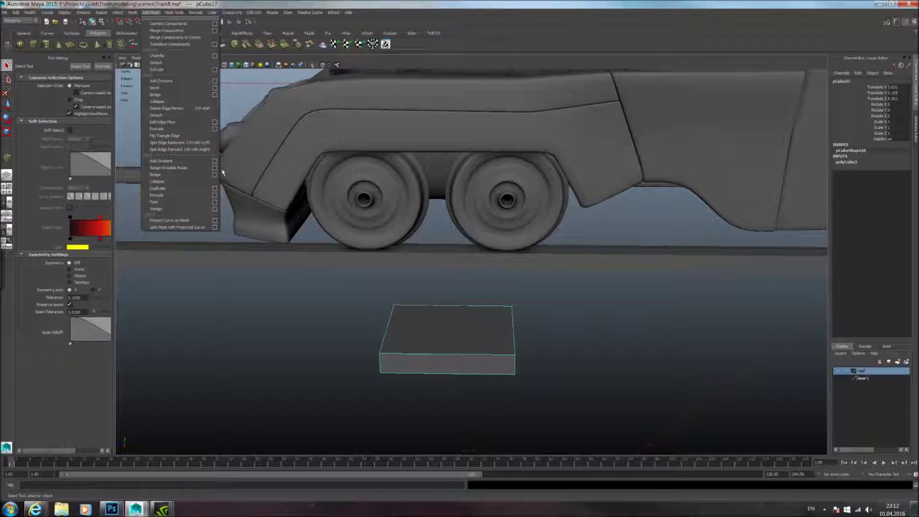
{"action": "left_click", "coordinate": [466, 332]}
{"action": "middle_click_drag", "start_coordinate": [498, 331], "coordinate": [480, 298], "text": "alt"}
{"action": "scroll", "coordinate": [479, 307], "scroll_direction": "up", "scroll_amount": 2}
{"action": "left_click_drag", "start_coordinate": [480, 336], "coordinate": [475, 302], "text": "alt"}
Step: Move the two lower vertices at one end of the box slightly outward along its length to slant that end
{"action": "right_click", "coordinate": [474, 328]}
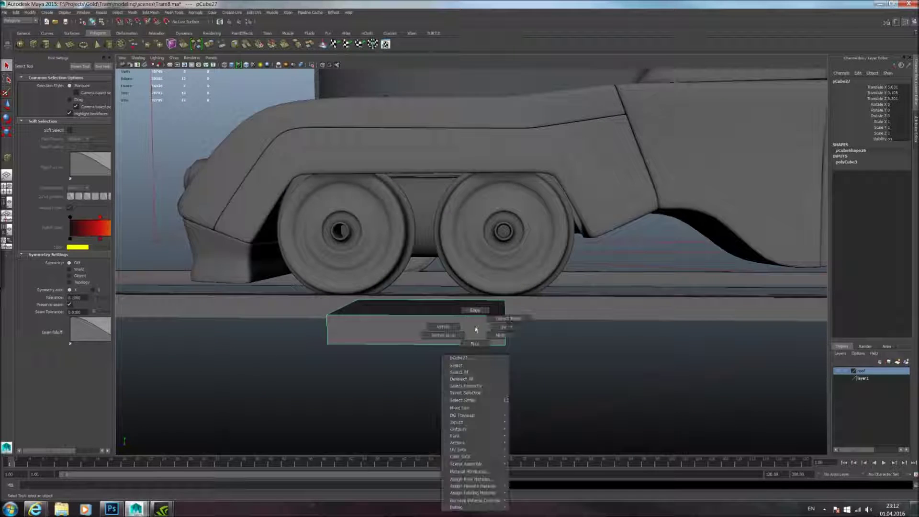
{"action": "right_click_drag", "start_coordinate": [476, 327], "coordinate": [447, 326]}
{"action": "left_click_drag", "start_coordinate": [463, 324], "coordinate": [498, 308], "text": "alt"}
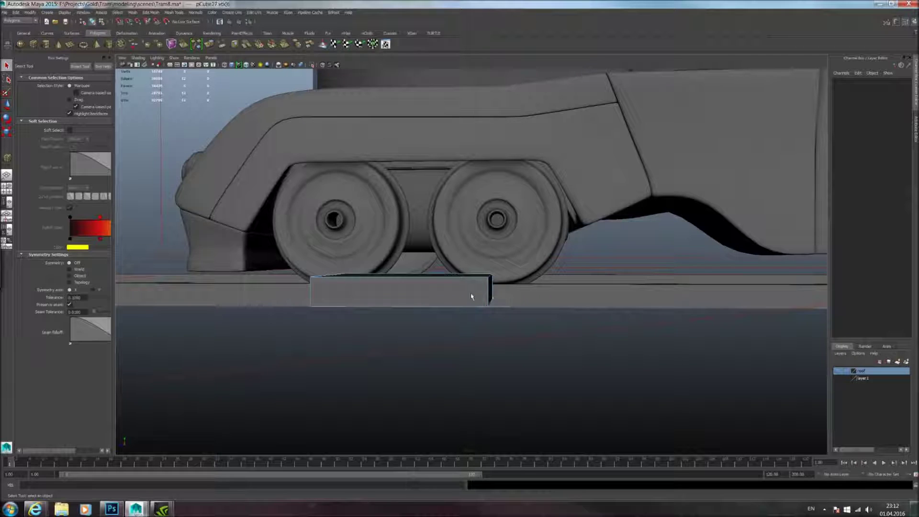
{"action": "left_click", "coordinate": [493, 298]}
{"action": "right_click_drag", "start_coordinate": [524, 299], "coordinate": [516, 354], "text": "alt"}
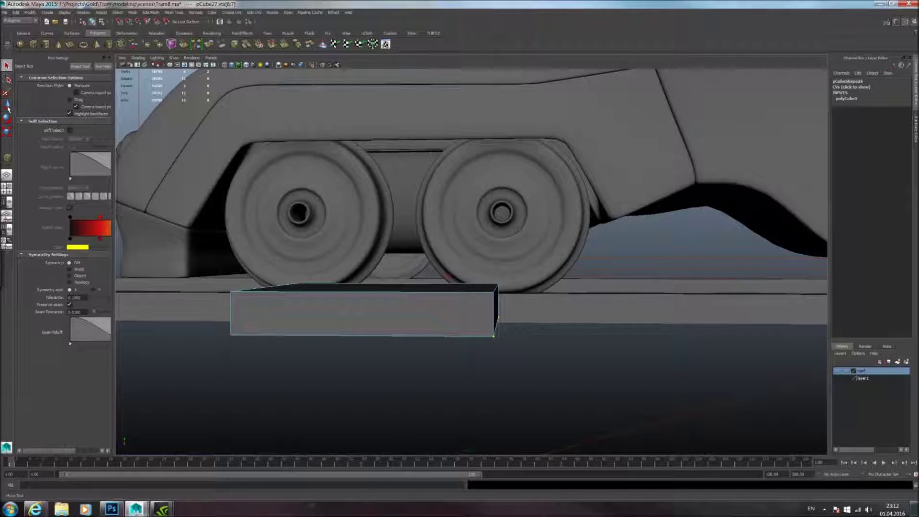
{"action": "key", "text": "w"}
{"action": "left_click_drag", "start_coordinate": [384, 322], "coordinate": [430, 311]}
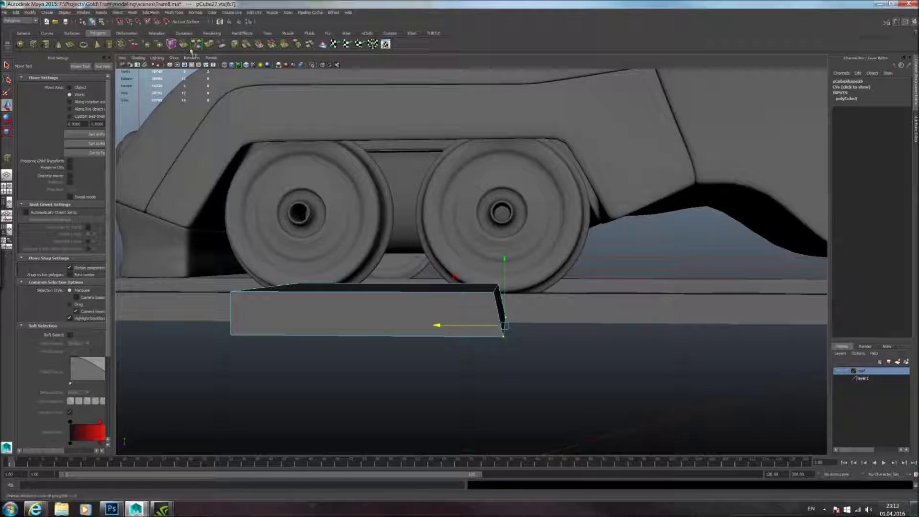
Step: Insert an edge loop across the box near its slanted end and select the narrow top face it creates
{"action": "left_click", "coordinate": [175, 12]}
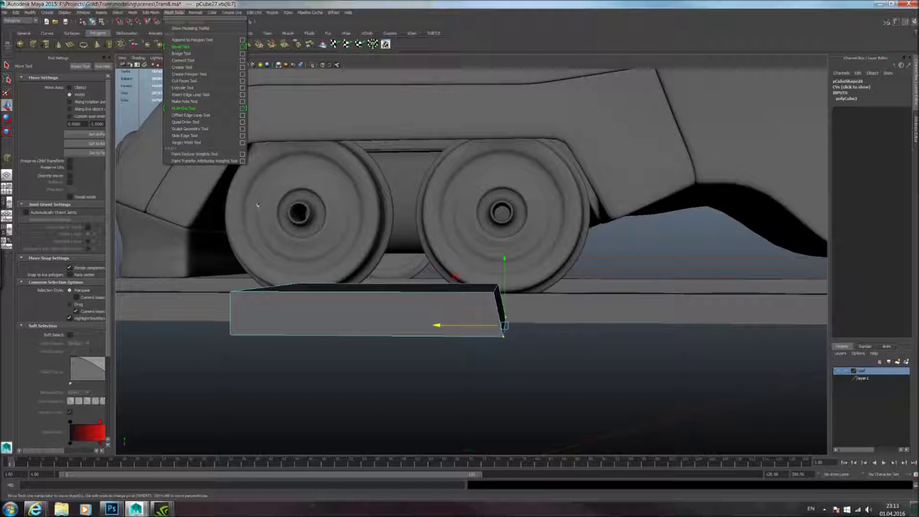
{"action": "left_click", "coordinate": [205, 95]}
{"action": "left_click_drag", "start_coordinate": [482, 295], "coordinate": [493, 341]}
{"action": "key", "text": "w"}
{"action": "mouse_move", "coordinate": [484, 292]}
{"action": "right_mouse_down"}
{"action": "mouse_move", "coordinate": [498, 271]}
{"action": "mouse_move", "coordinate": [486, 291]}
{"action": "right_mouse_up"}
{"action": "left_click", "coordinate": [492, 290]}
{"action": "left_click_drag", "start_coordinate": [492, 291], "coordinate": [516, 273], "text": "alt"}
{"action": "left_click_drag", "start_coordinate": [564, 257], "coordinate": [505, 300], "text": "alt"}
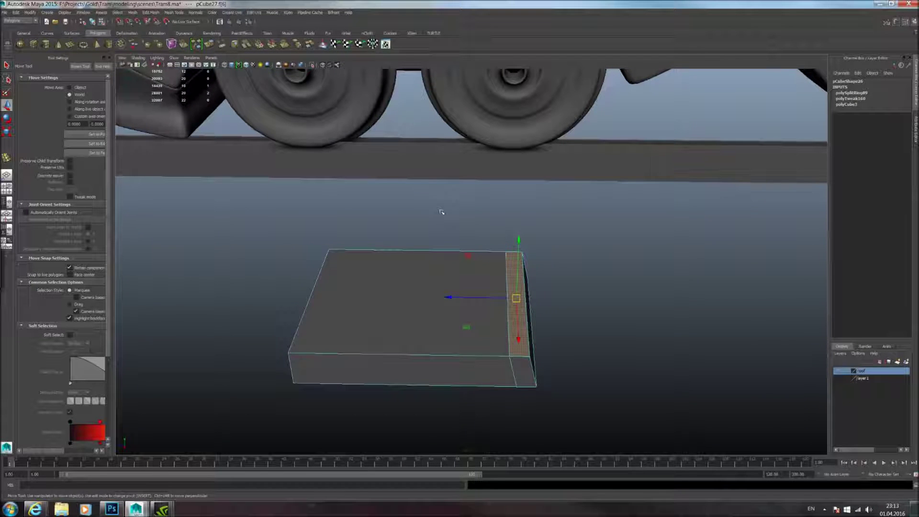
Step: Extrude the narrow top face upward into a tall backrest and tilt it slightly backward
{"action": "left_click", "coordinate": [209, 45]}
{"action": "right_click_drag", "start_coordinate": [498, 249], "coordinate": [460, 249], "text": "alt"}
{"action": "left_click_drag", "start_coordinate": [479, 268], "coordinate": [499, 250], "text": "alt"}
{"action": "middle_click_drag", "start_coordinate": [499, 249], "coordinate": [493, 296], "text": "alt"}
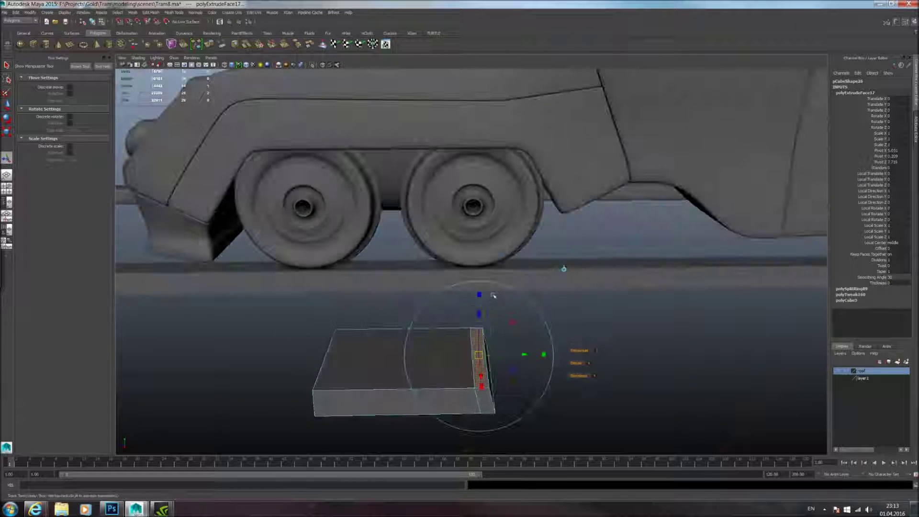
{"action": "middle_click_drag", "start_coordinate": [257, 275], "coordinate": [261, 251], "text": "alt"}
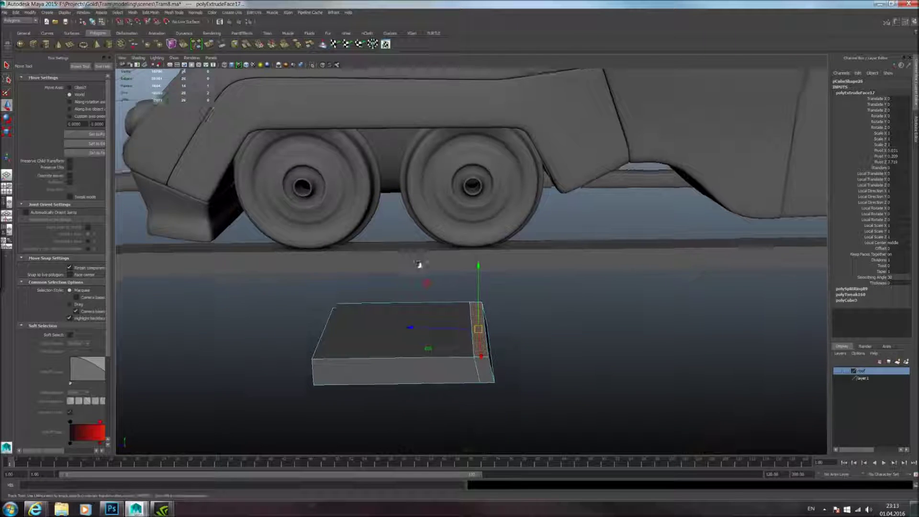
{"action": "left_click_drag", "start_coordinate": [420, 265], "coordinate": [423, 240], "text": "alt"}
{"action": "scroll", "coordinate": [424, 263], "scroll_direction": "down", "scroll_amount": 3}
{"action": "middle_click_drag", "start_coordinate": [424, 268], "coordinate": [429, 302], "text": "alt"}
{"action": "left_click", "coordinate": [431, 305]}
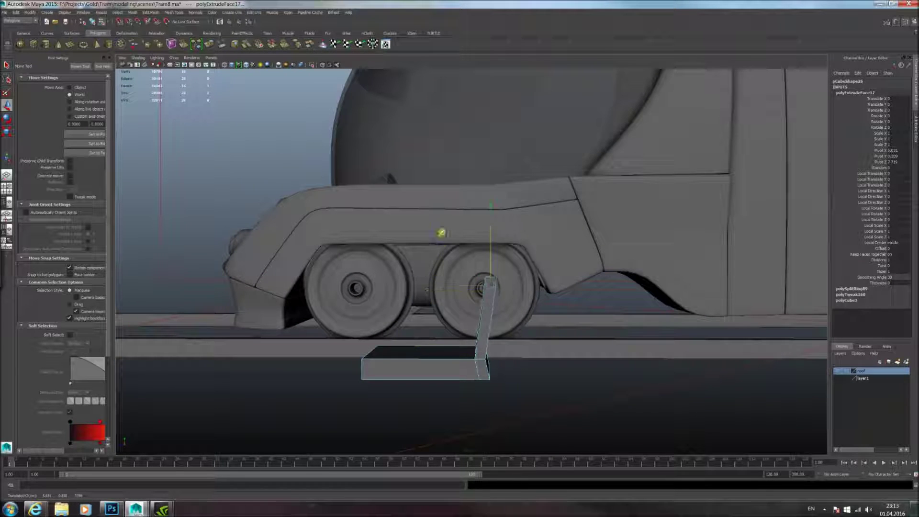
{"action": "mouse_move", "coordinate": [455, 247]}
{"action": "left_mouse_down", "text": "alt"}
{"action": "mouse_move", "coordinate": [550, 280]}
{"action": "mouse_move", "coordinate": [489, 280]}
{"action": "mouse_move", "coordinate": [450, 261]}
{"action": "left_mouse_up", "text": "alt"}
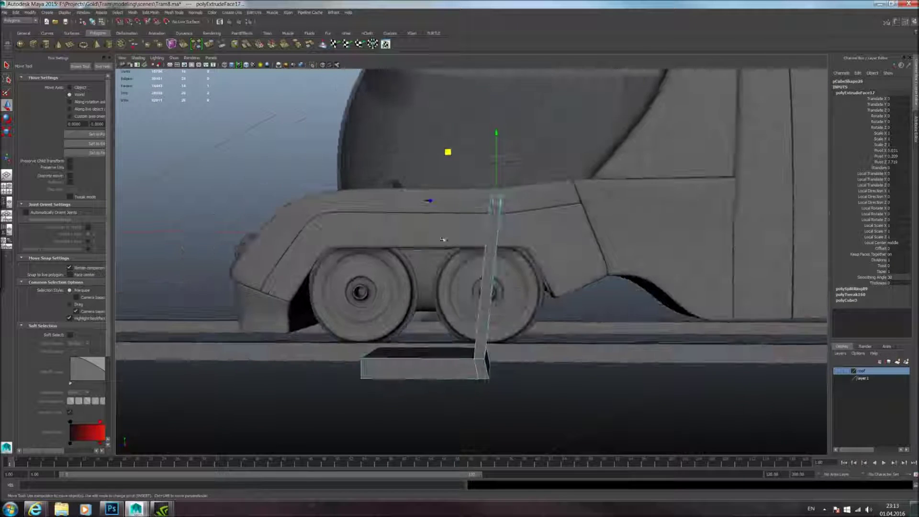
{"action": "left_click", "coordinate": [430, 201]}
{"action": "left_click_drag", "start_coordinate": [429, 201], "coordinate": [438, 202]}
Step: Move the whole seat shape sideways from beside the wheels into the tram's cabin
{"action": "left_click_drag", "start_coordinate": [450, 283], "coordinate": [519, 320], "text": "alt"}
{"action": "right_click_drag", "start_coordinate": [487, 325], "coordinate": [509, 307]}
{"action": "scroll", "coordinate": [479, 321], "scroll_direction": "down", "scroll_amount": 5}
{"action": "left_click_drag", "start_coordinate": [455, 323], "coordinate": [561, 350], "text": "alt"}
{"action": "middle_click_drag", "start_coordinate": [563, 343], "coordinate": [625, 336], "text": "alt"}
{"action": "left_click_drag", "start_coordinate": [637, 326], "coordinate": [438, 329]}
{"action": "middle_click_drag", "start_coordinate": [517, 307], "coordinate": [588, 335], "text": "alt"}
{"action": "left_click_drag", "start_coordinate": [587, 334], "coordinate": [469, 358], "text": "alt"}
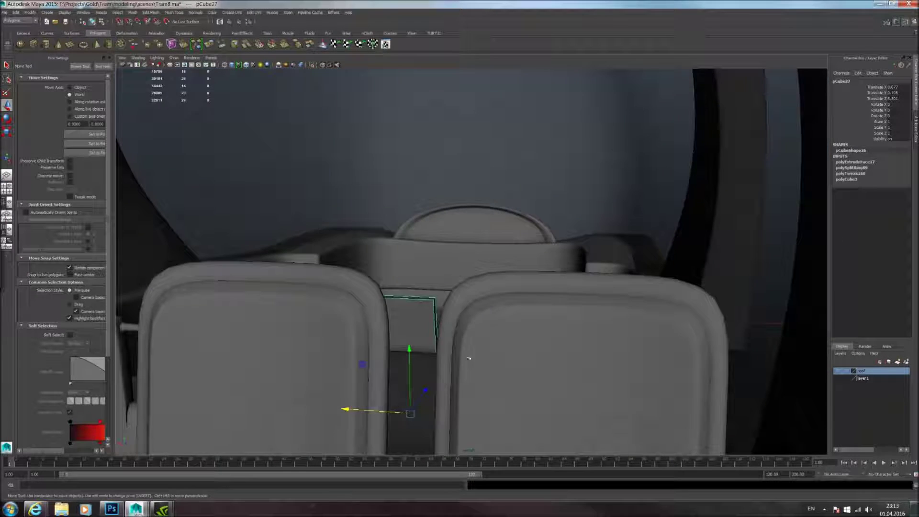
Step: Raise the seat above the cabin floor and shift it lengthwise over the floor panels
{"action": "scroll", "coordinate": [459, 260], "scroll_direction": "down", "scroll_amount": 1}
{"action": "mouse_move", "coordinate": [472, 311]}
{"action": "left_mouse_down", "text": "alt"}
{"action": "mouse_move", "coordinate": [484, 334]}
{"action": "mouse_move", "coordinate": [488, 318]}
{"action": "left_mouse_up", "text": "alt"}
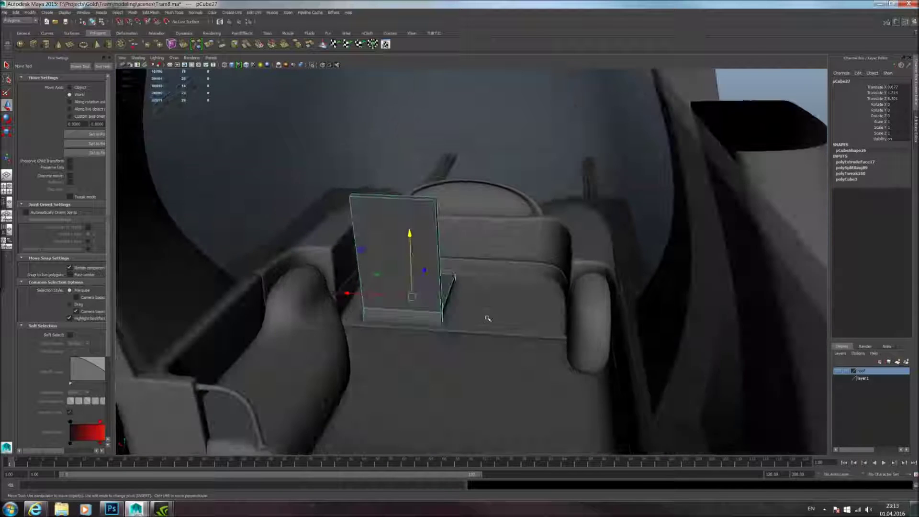
{"action": "middle_click_drag", "start_coordinate": [509, 289], "coordinate": [509, 316]}
{"action": "left_click_drag", "start_coordinate": [509, 315], "coordinate": [529, 303], "text": "alt"}
{"action": "middle_click_drag", "start_coordinate": [530, 304], "coordinate": [496, 304], "text": "alt"}
{"action": "middle_click_drag", "start_coordinate": [594, 293], "coordinate": [528, 291], "text": "shift"}
{"action": "left_click_drag", "start_coordinate": [545, 287], "coordinate": [411, 258], "text": "alt"}
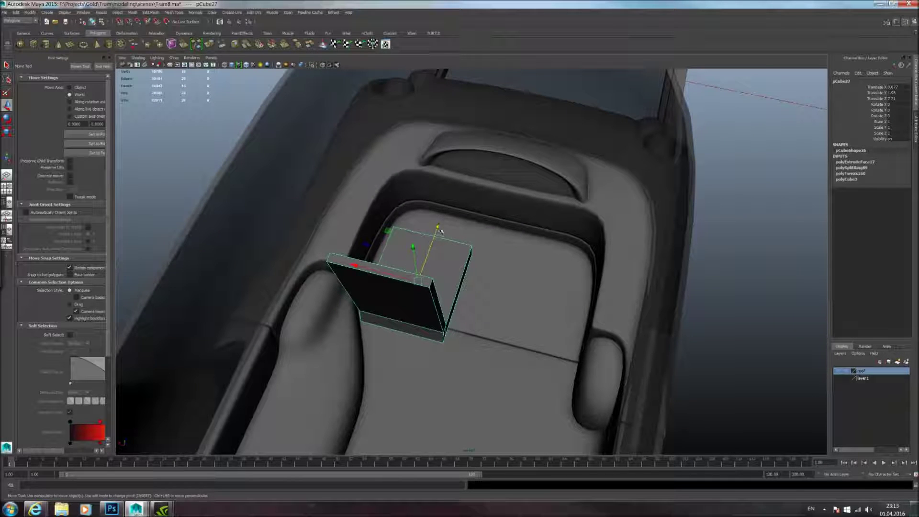
Step: Try turning the seat about its vertical axis inside the cabin
{"action": "left_click_drag", "start_coordinate": [412, 211], "coordinate": [431, 191], "text": "alt"}
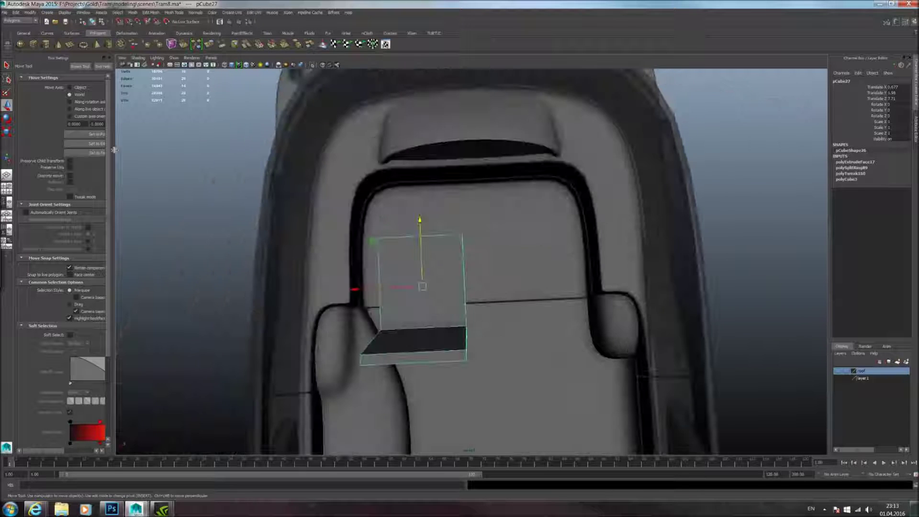
{"action": "left_click", "coordinate": [7, 118]}
{"action": "left_click_drag", "start_coordinate": [498, 242], "coordinate": [397, 334], "text": "alt"}
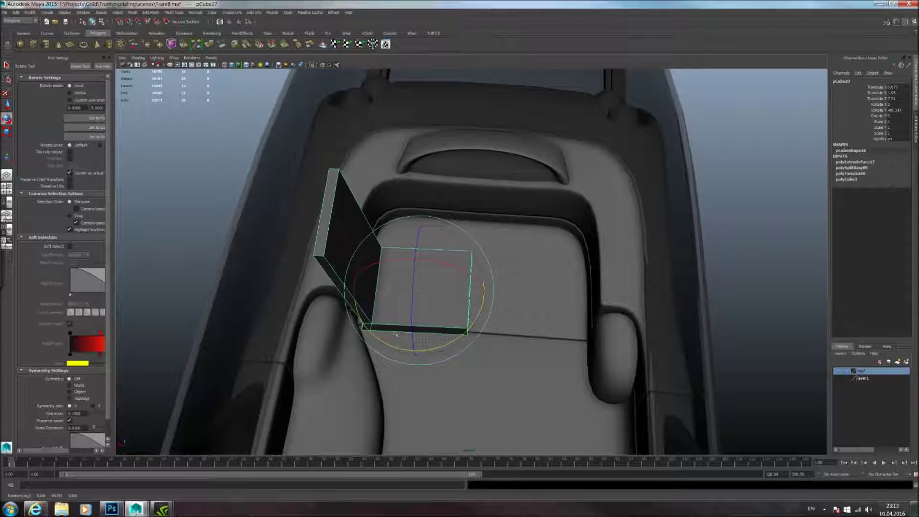
{"action": "left_click_drag", "start_coordinate": [424, 350], "coordinate": [456, 281]}
{"action": "left_click_drag", "start_coordinate": [348, 209], "coordinate": [345, 263], "text": "alt"}
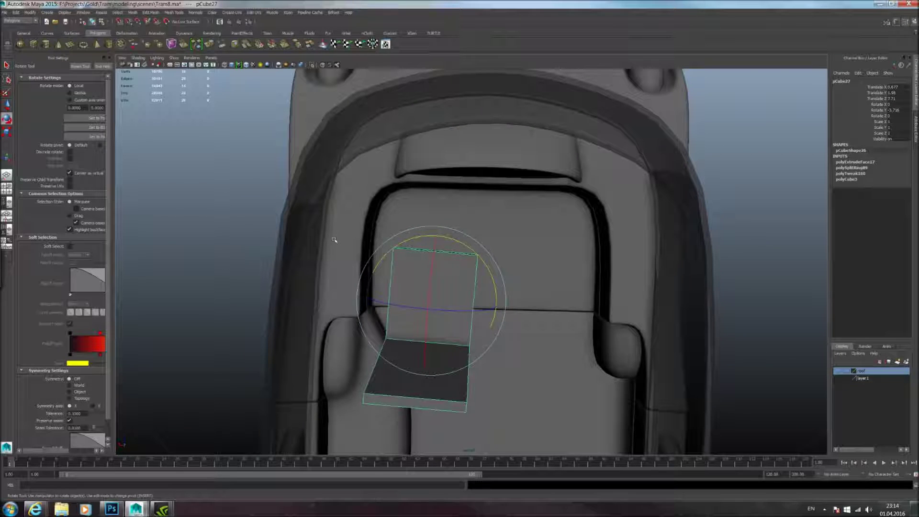
Step: Inspect the cabin's side trim and the curved dashboard hood, and undo the seat's rotation
{"action": "left_click", "coordinate": [347, 244]}
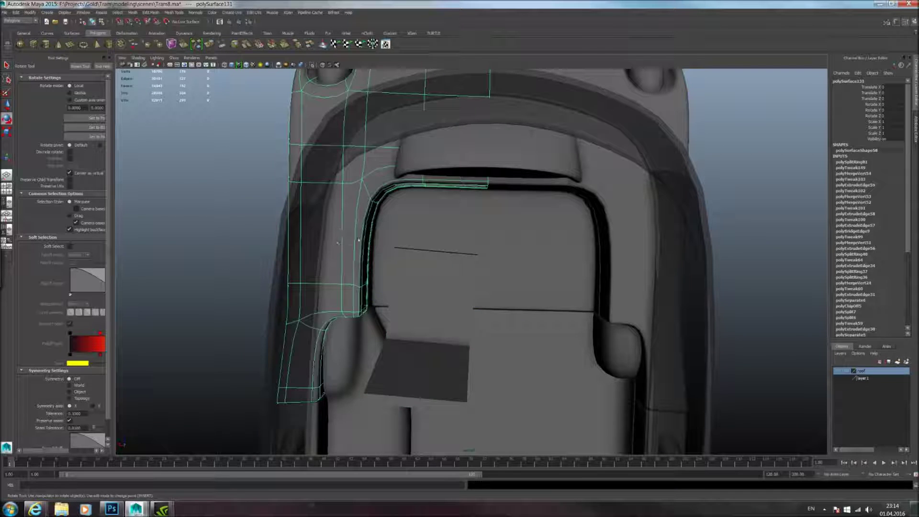
{"action": "left_click_drag", "start_coordinate": [407, 271], "coordinate": [418, 270], "text": "alt"}
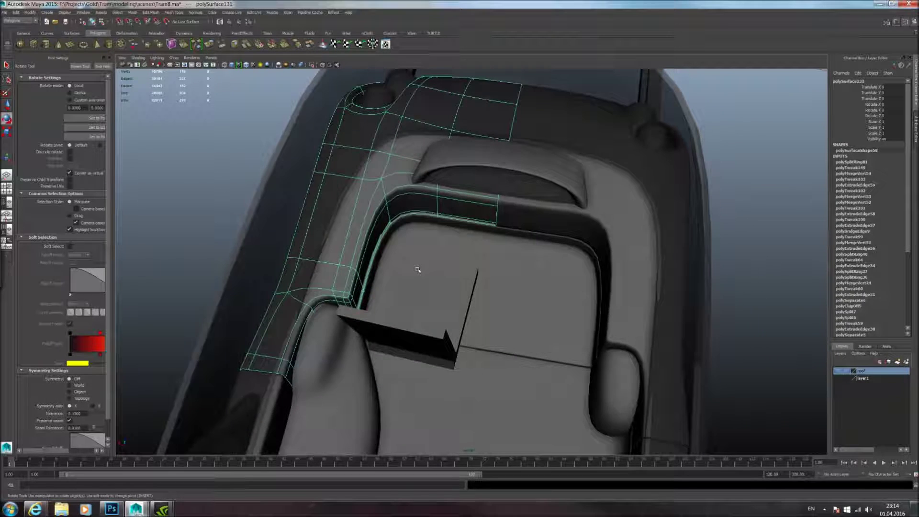
{"action": "left_click_drag", "start_coordinate": [447, 278], "coordinate": [485, 259], "text": "alt"}
{"action": "left_click", "coordinate": [454, 235]}
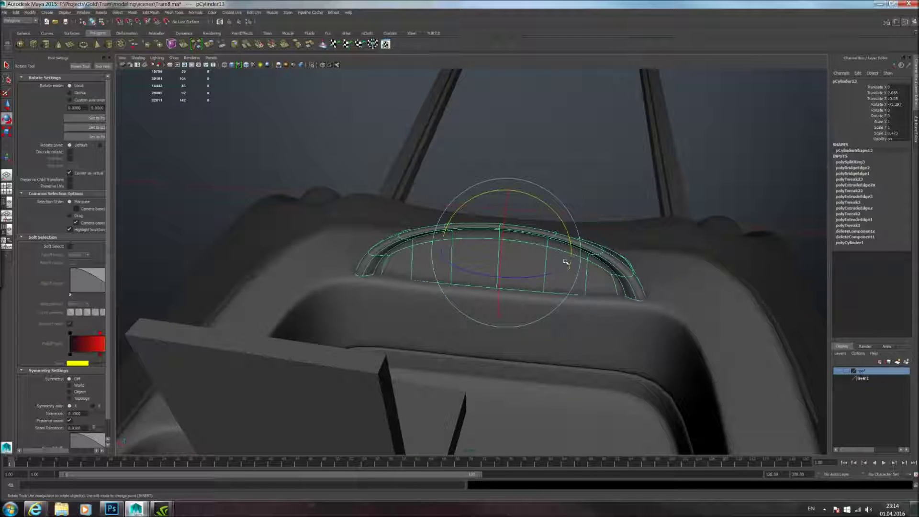
{"action": "left_click_drag", "start_coordinate": [469, 300], "coordinate": [328, 269], "text": "alt"}
{"action": "left_click", "coordinate": [427, 375]}
{"action": "key", "text": "ctrl+z"}
{"action": "key", "text": "ctrl+z"}
{"action": "key", "text": "ctrl+z"}
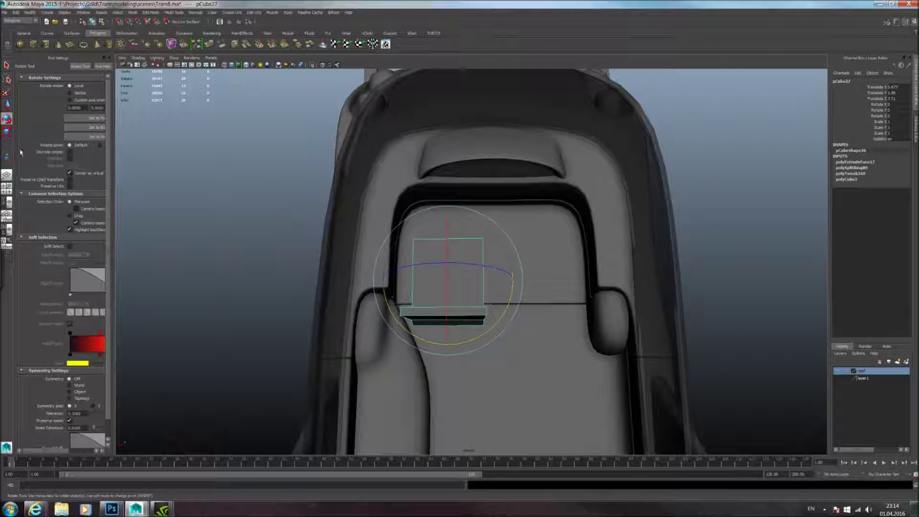
Step: Shift the seat slightly toward the cabin's centre line and scale it wider
{"action": "key", "text": "w"}
{"action": "middle_click_drag", "start_coordinate": [328, 269], "coordinate": [357, 264], "text": "alt"}
{"action": "middle_click_drag", "start_coordinate": [459, 291], "coordinate": [468, 292], "text": "shift"}
{"action": "mouse_move", "coordinate": [496, 303]}
{"action": "left_mouse_down", "text": "alt"}
{"action": "mouse_move", "coordinate": [517, 324]}
{"action": "mouse_move", "coordinate": [511, 308]}
{"action": "left_mouse_up", "text": "alt"}
{"action": "right_click_drag", "start_coordinate": [511, 307], "coordinate": [491, 308], "text": "alt"}
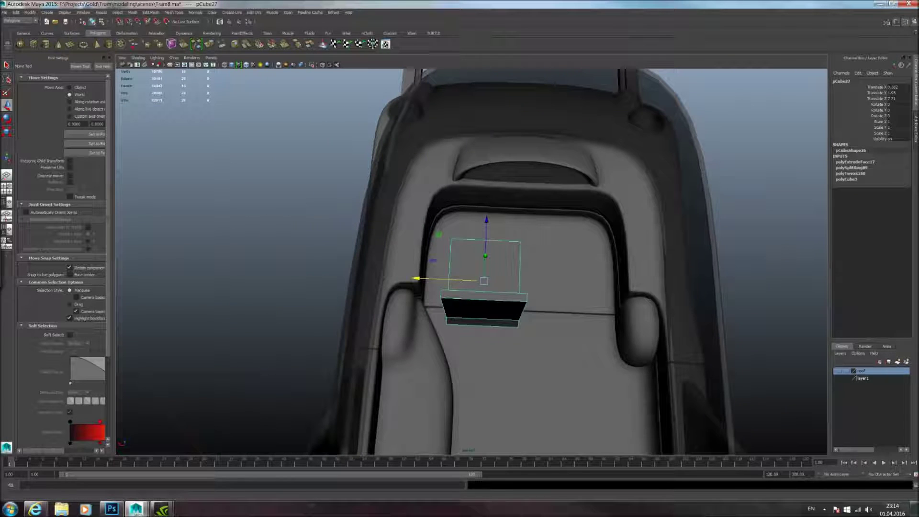
{"action": "left_click", "coordinate": [7, 132]}
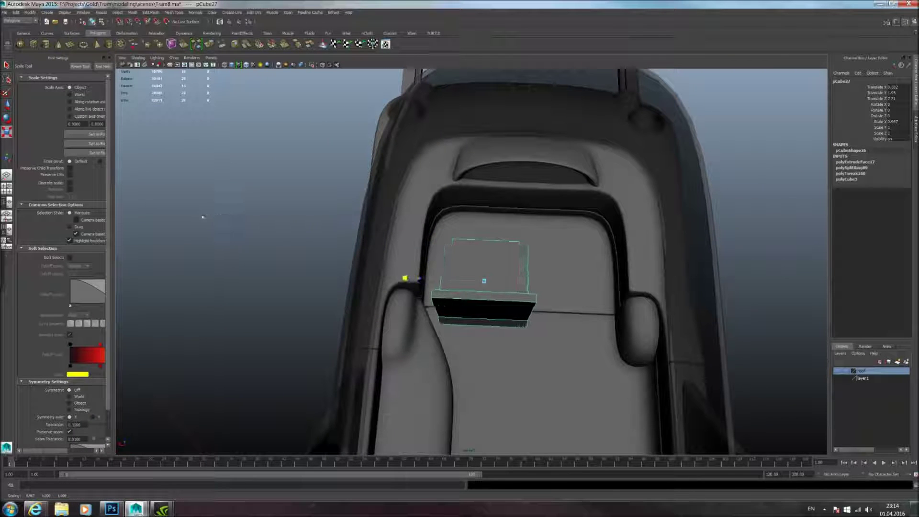
{"action": "left_click_drag", "start_coordinate": [357, 256], "coordinate": [359, 283], "text": "alt"}
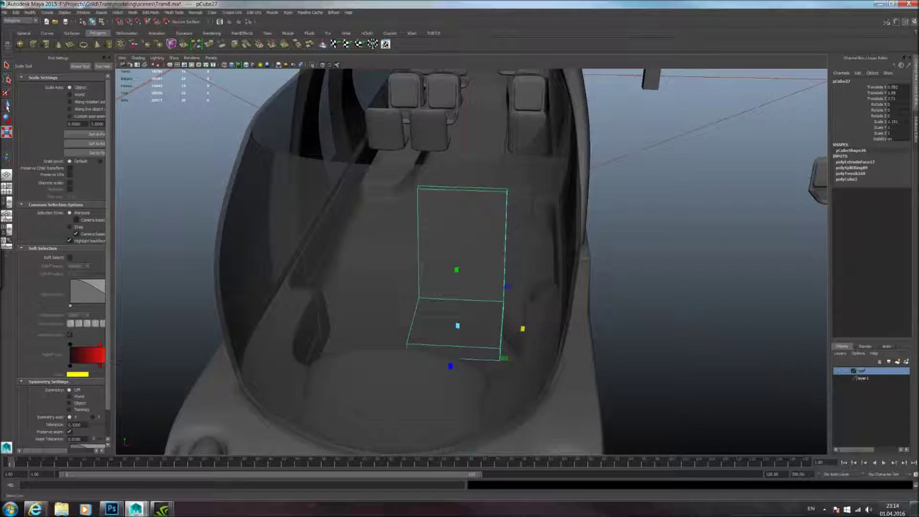
Step: Duplicate the seat and move the copy sideways out of the cabin to open space beside the tram
{"action": "left_click", "coordinate": [7, 106]}
{"action": "scroll", "coordinate": [383, 259], "scroll_direction": "down", "scroll_amount": 2}
{"action": "middle_click_drag", "start_coordinate": [502, 283], "coordinate": [430, 269], "text": "alt"}
{"action": "key", "text": "ctrl+d"}
{"action": "left_click_drag", "start_coordinate": [444, 298], "coordinate": [790, 302]}
{"action": "middle_click_drag", "start_coordinate": [790, 302], "coordinate": [589, 290], "text": "alt"}
{"action": "middle_click_drag", "start_coordinate": [656, 298], "coordinate": [484, 272], "text": "alt"}
{"action": "left_click_drag", "start_coordinate": [491, 288], "coordinate": [675, 306]}
{"action": "middle_click_drag", "start_coordinate": [675, 305], "coordinate": [476, 263], "text": "alt"}
{"action": "mouse_move", "coordinate": [475, 263]}
{"action": "left_mouse_down", "text": "alt"}
{"action": "mouse_move", "coordinate": [408, 269]}
{"action": "mouse_move", "coordinate": [426, 298]}
{"action": "mouse_move", "coordinate": [437, 274]}
{"action": "mouse_move", "coordinate": [470, 275]}
{"action": "left_mouse_up", "text": "alt"}
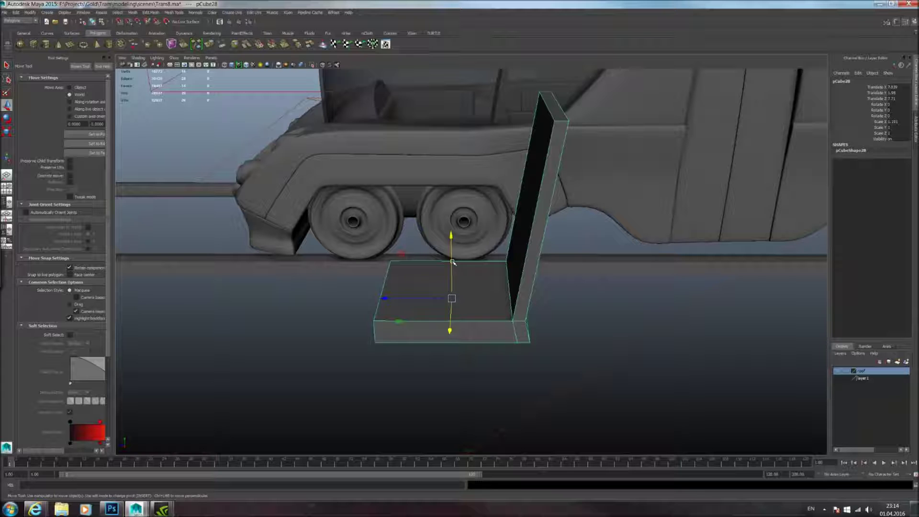
Step: Examine the duplicated seat from several angles and briefly preview it smoothed
{"action": "left_click_drag", "start_coordinate": [433, 263], "coordinate": [437, 249], "text": "alt"}
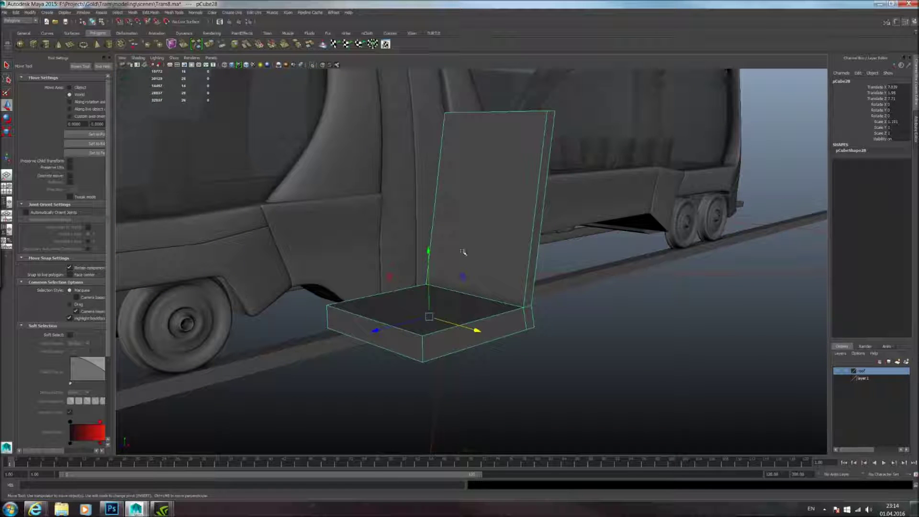
{"action": "left_click_drag", "start_coordinate": [434, 263], "coordinate": [491, 290], "text": "alt"}
{"action": "middle_click_drag", "start_coordinate": [491, 290], "coordinate": [526, 290], "text": "alt"}
{"action": "left_click_drag", "start_coordinate": [526, 290], "coordinate": [456, 286], "text": "alt"}
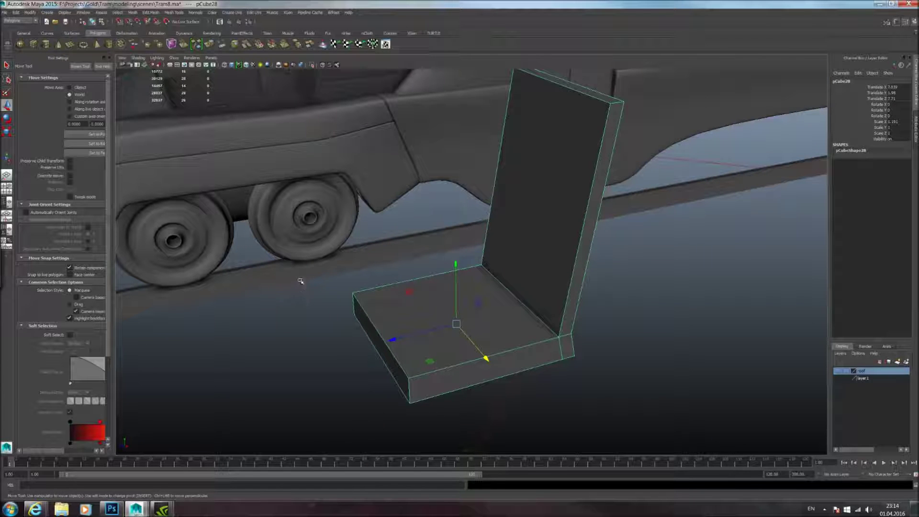
{"action": "key", "text": "3"}
{"action": "key", "text": "1"}
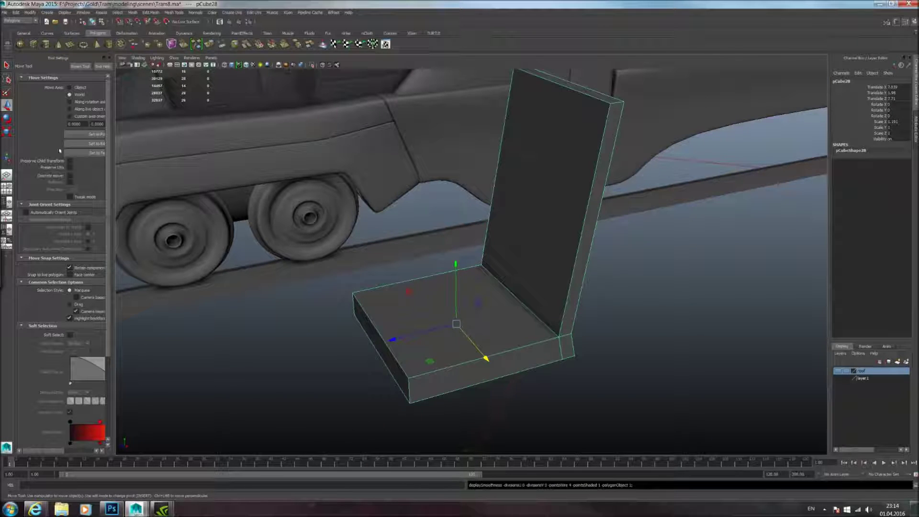
Step: Insert two evenly spaced edge loops across both the seat's width and depth, and three across the backrest's height
{"action": "left_click", "coordinate": [151, 13]}
{"action": "mouse_move", "coordinate": [173, 13]}
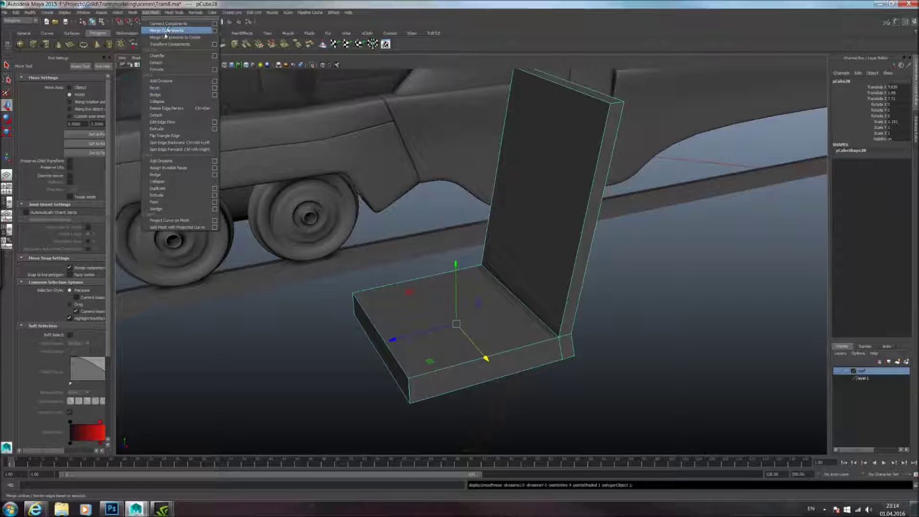
{"action": "left_click", "coordinate": [186, 96]}
{"action": "left_click_drag", "start_coordinate": [383, 230], "coordinate": [417, 229], "text": "alt"}
{"action": "left_click", "coordinate": [353, 338]}
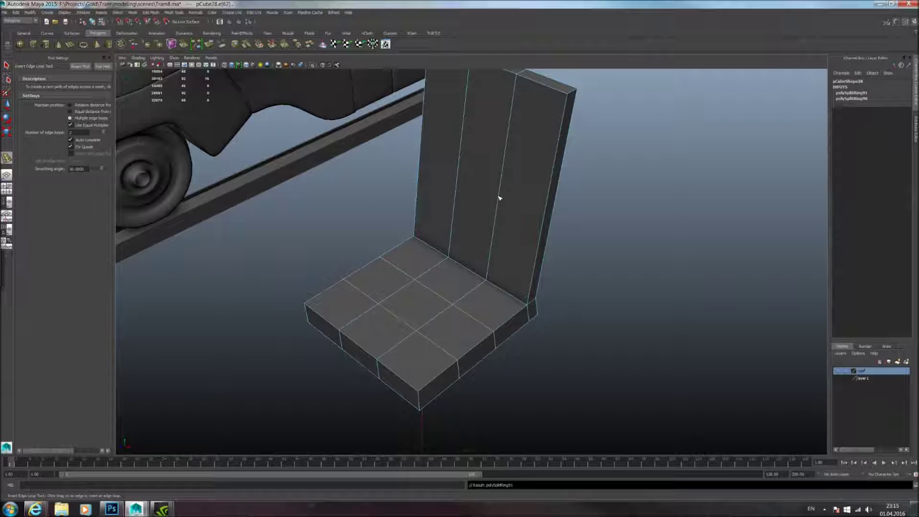
{"action": "left_click", "coordinate": [498, 215]}
{"action": "left_click_drag", "start_coordinate": [498, 215], "coordinate": [474, 292], "text": "alt"}
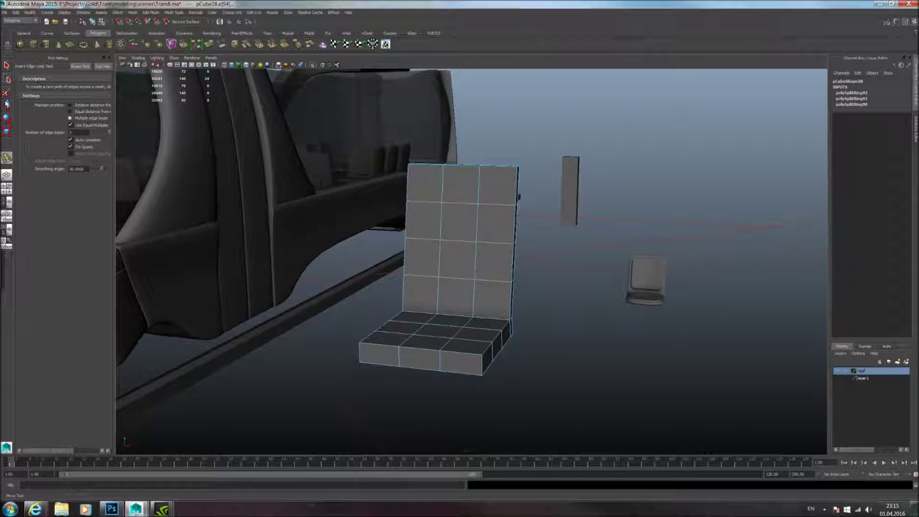
Step: Move the two middle vertex columns of the backrest backward to give it a concave curve
{"action": "left_click", "coordinate": [7, 105]}
{"action": "left_click_drag", "start_coordinate": [306, 206], "coordinate": [410, 235], "text": "alt"}
{"action": "left_click_drag", "start_coordinate": [303, 135], "coordinate": [441, 237], "text": "alt"}
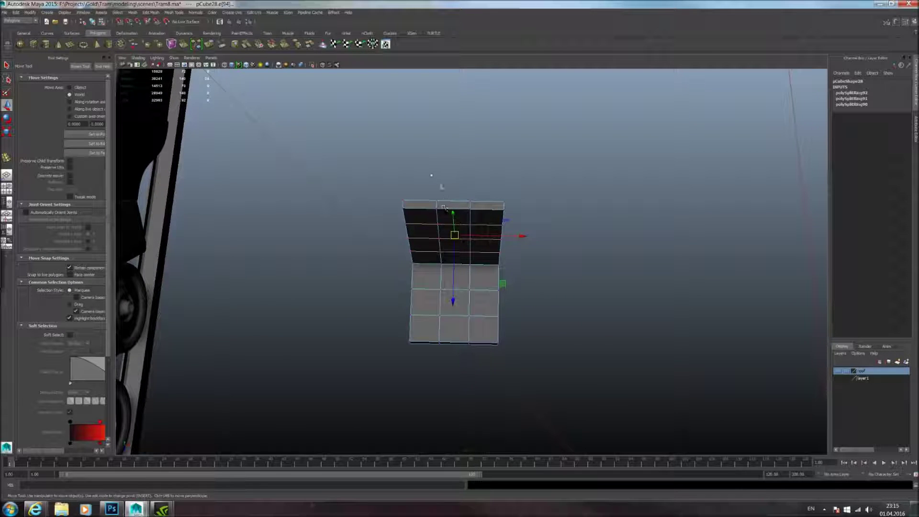
{"action": "left_click_drag", "start_coordinate": [483, 258], "coordinate": [485, 261]}
{"action": "left_click_drag", "start_coordinate": [574, 287], "coordinate": [495, 252], "text": "alt"}
{"action": "right_click_drag", "start_coordinate": [402, 261], "coordinate": [453, 268], "text": "alt"}
{"action": "mouse_move", "coordinate": [422, 230]}
{"action": "left_mouse_down"}
{"action": "mouse_move", "coordinate": [440, 232]}
{"action": "mouse_move", "coordinate": [429, 233]}
{"action": "left_mouse_up"}
{"action": "left_click_drag", "start_coordinate": [429, 234], "coordinate": [434, 262], "text": "alt"}
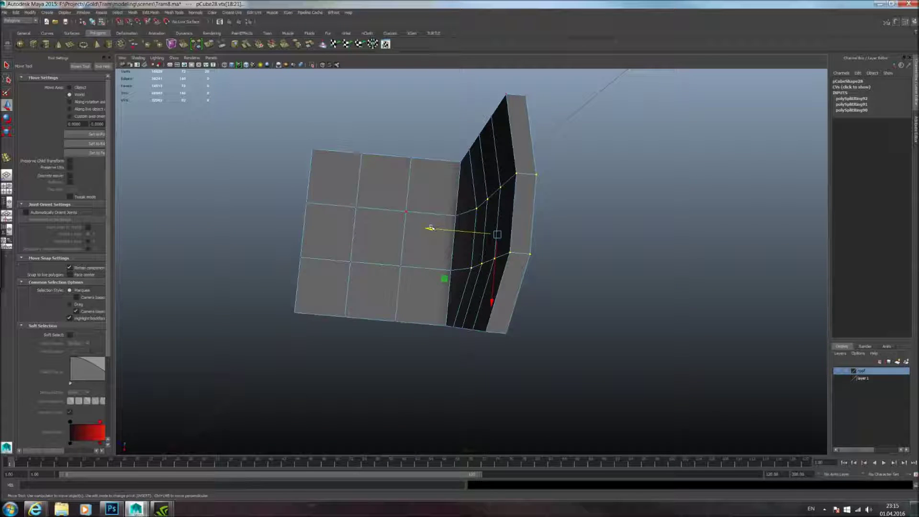
{"action": "left_click_drag", "start_coordinate": [430, 228], "coordinate": [431, 234]}
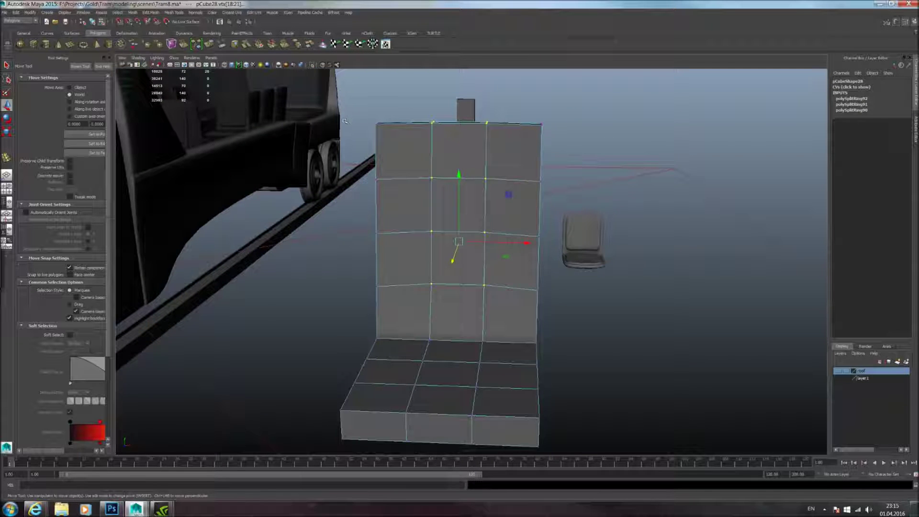
Step: Scale the backrest's outer side vertices to narrow its upper part and shift side vertices in depth to contour it
{"action": "left_click_drag", "start_coordinate": [528, 197], "coordinate": [525, 195], "text": "shift"}
{"action": "left_click", "coordinate": [5, 131]}
{"action": "middle_click_drag", "start_coordinate": [329, 162], "coordinate": [324, 162], "text": "shift"}
{"action": "left_click_drag", "start_coordinate": [522, 152], "coordinate": [510, 152]}
{"action": "left_click_drag", "start_coordinate": [441, 188], "coordinate": [117, 115], "text": "alt"}
{"action": "left_click", "coordinate": [7, 107]}
{"action": "middle_click_drag", "start_coordinate": [318, 177], "coordinate": [324, 177], "text": "shift"}
Step: Move the seat cushion's front corner vertices back and scale them inward to round the front edge
{"action": "left_click_drag", "start_coordinate": [383, 249], "coordinate": [388, 214], "text": "alt"}
{"action": "middle_click_drag", "start_coordinate": [407, 233], "coordinate": [480, 237], "text": "alt"}
{"action": "left_click_drag", "start_coordinate": [481, 238], "coordinate": [556, 306], "text": "alt"}
{"action": "left_click_drag", "start_coordinate": [508, 330], "coordinate": [572, 374]}
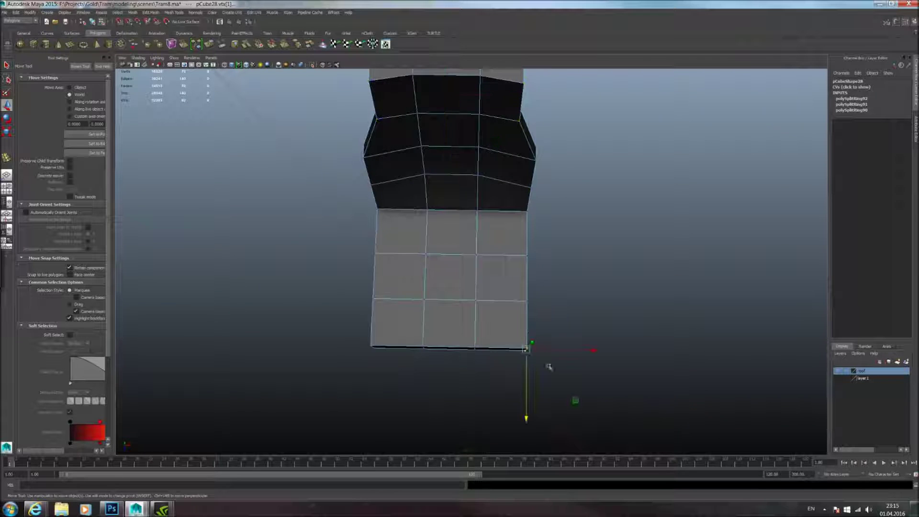
{"action": "left_click_drag", "start_coordinate": [367, 328], "coordinate": [392, 353], "text": "shift"}
{"action": "left_click_drag", "start_coordinate": [450, 406], "coordinate": [450, 391]}
{"action": "left_click", "coordinate": [6, 132]}
{"action": "middle_click_drag", "start_coordinate": [236, 261], "coordinate": [271, 267]}
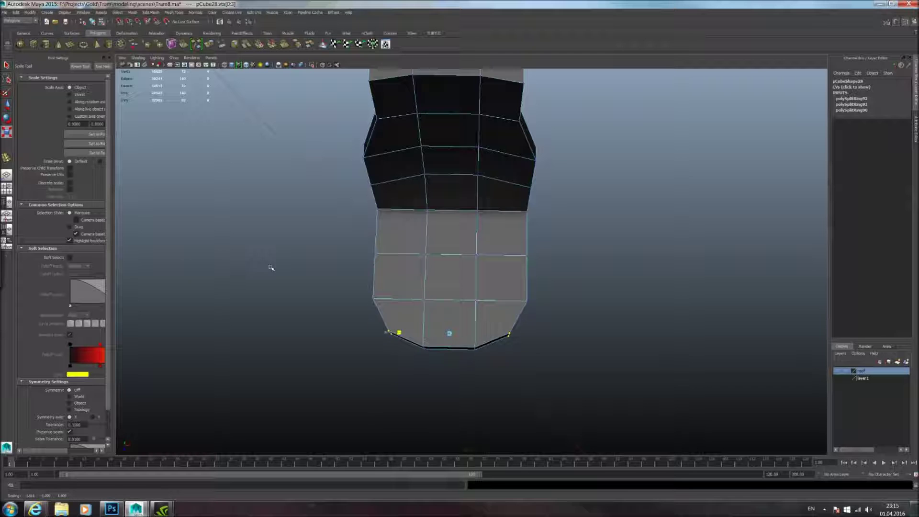
Step: Preview the seat smoothed, examine its shape from several angles, and return to the unsmoothed display
{"action": "key", "text": "3"}
{"action": "right_click_drag", "start_coordinate": [410, 273], "coordinate": [478, 235]}
{"action": "left_click_drag", "start_coordinate": [406, 261], "coordinate": [507, 251], "text": "alt"}
{"action": "middle_click_drag", "start_coordinate": [480, 262], "coordinate": [455, 343], "text": "alt"}
{"action": "left_click_drag", "start_coordinate": [455, 343], "coordinate": [369, 317], "text": "alt"}
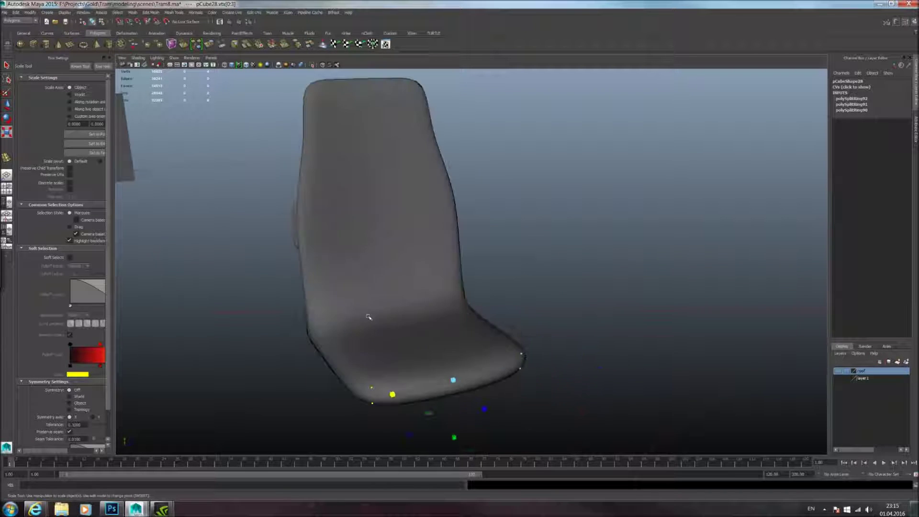
{"action": "middle_click_drag", "start_coordinate": [419, 335], "coordinate": [422, 287], "text": "alt"}
{"action": "right_click_drag", "start_coordinate": [423, 287], "coordinate": [458, 263]}
{"action": "left_click_drag", "start_coordinate": [460, 310], "coordinate": [431, 263], "text": "alt"}
{"action": "key", "text": "1"}
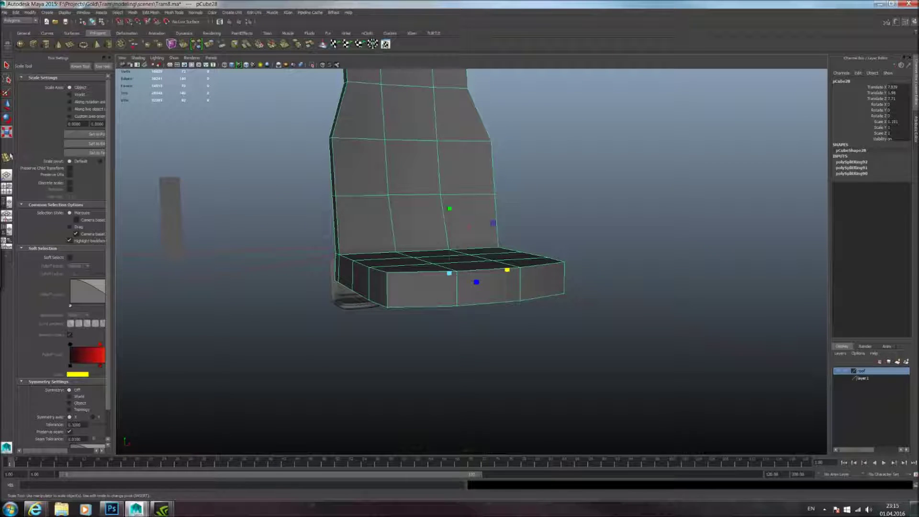
Step: Insert an edge loop around the seat cushion close to its top edge, using the equal distance from edge setting
{"action": "left_click", "coordinate": [7, 157]}
{"action": "left_click", "coordinate": [389, 277]}
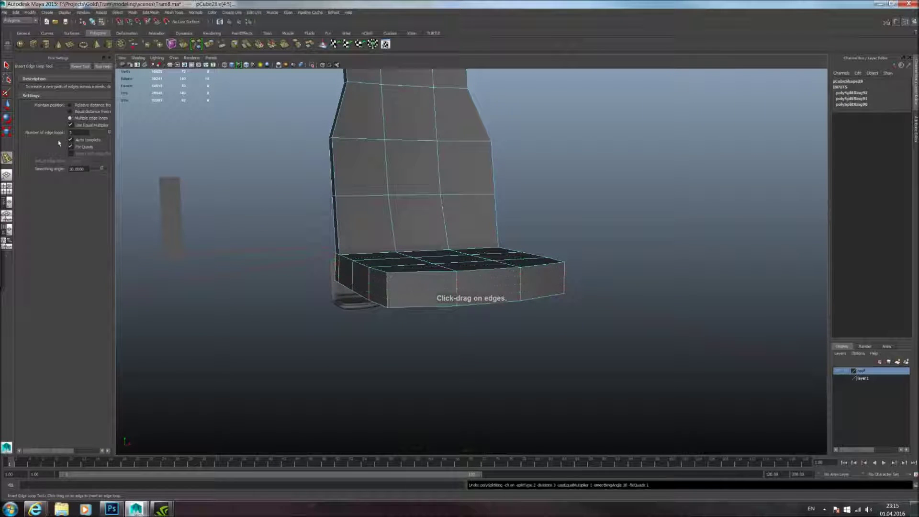
{"action": "left_click", "coordinate": [84, 111]}
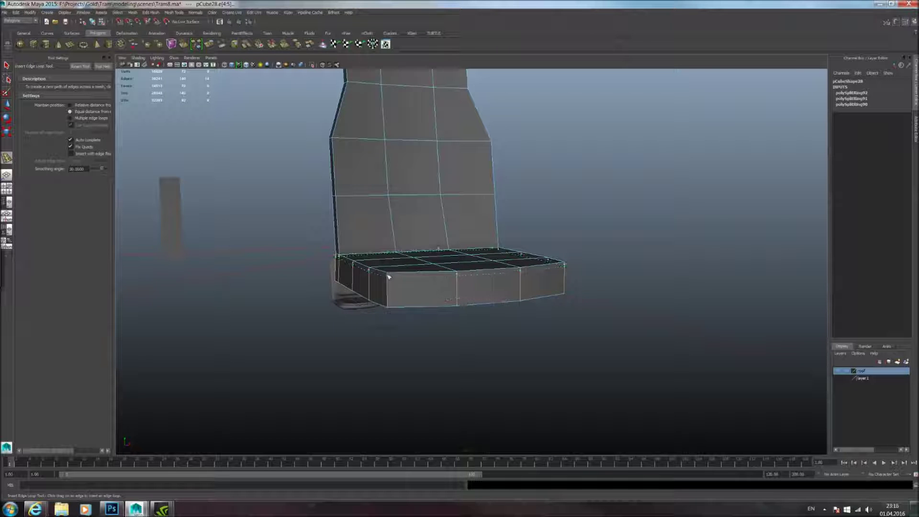
{"action": "left_click", "coordinate": [389, 276]}
Step: Preview the seat smoothed to check the sharpened cushion edge, and return to the unsmoothed display
{"action": "key", "text": "3"}
{"action": "right_click_drag", "start_coordinate": [405, 266], "coordinate": [424, 248]}
{"action": "scroll", "coordinate": [424, 248], "scroll_direction": "down", "scroll_amount": 2}
{"action": "left_click_drag", "start_coordinate": [423, 248], "coordinate": [262, 263], "text": "alt"}
{"action": "left_click", "coordinate": [7, 106]}
{"action": "middle_click_drag", "start_coordinate": [439, 205], "coordinate": [456, 251], "text": "alt"}
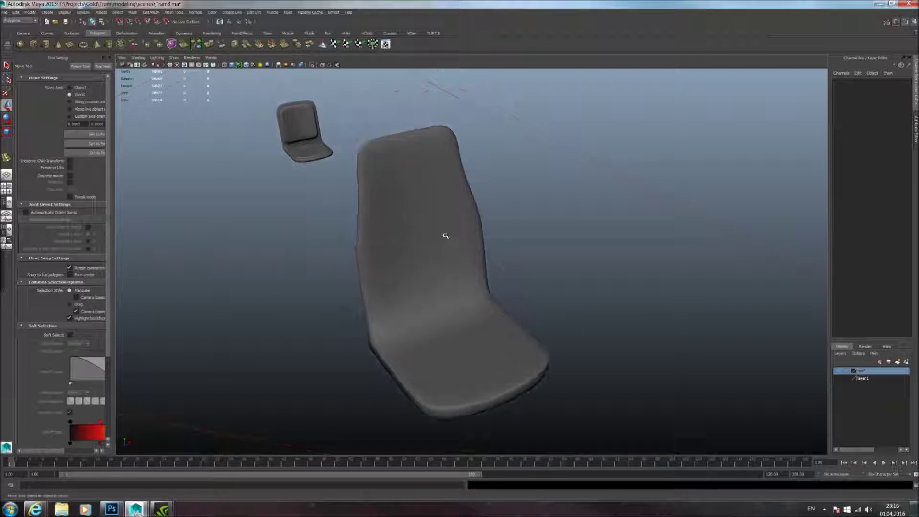
{"action": "left_click", "coordinate": [456, 250]}
{"action": "key", "text": "1"}
{"action": "mouse_move", "coordinate": [450, 221]}
{"action": "left_mouse_down", "text": "alt"}
{"action": "mouse_move", "coordinate": [466, 223]}
{"action": "mouse_move", "coordinate": [444, 230]}
{"action": "left_mouse_up", "text": "alt"}
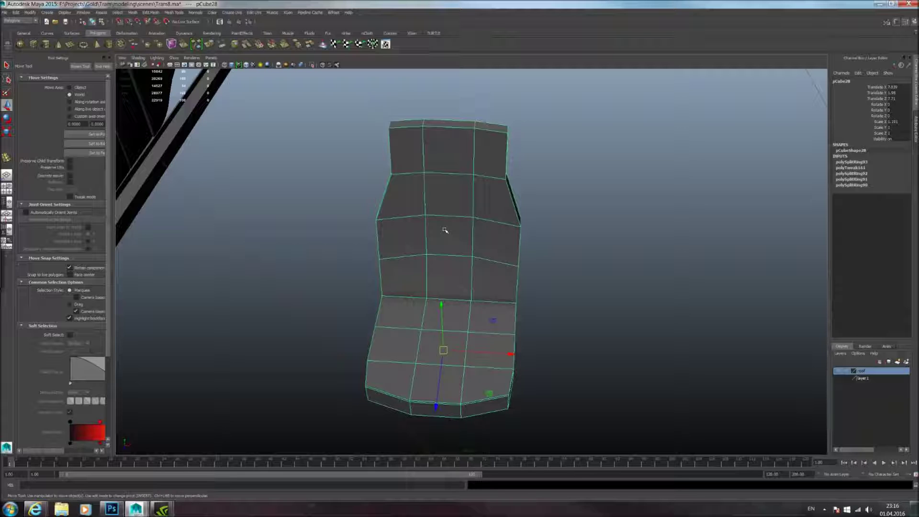
{"action": "left_click_drag", "start_coordinate": [435, 213], "coordinate": [448, 213], "text": "alt"}
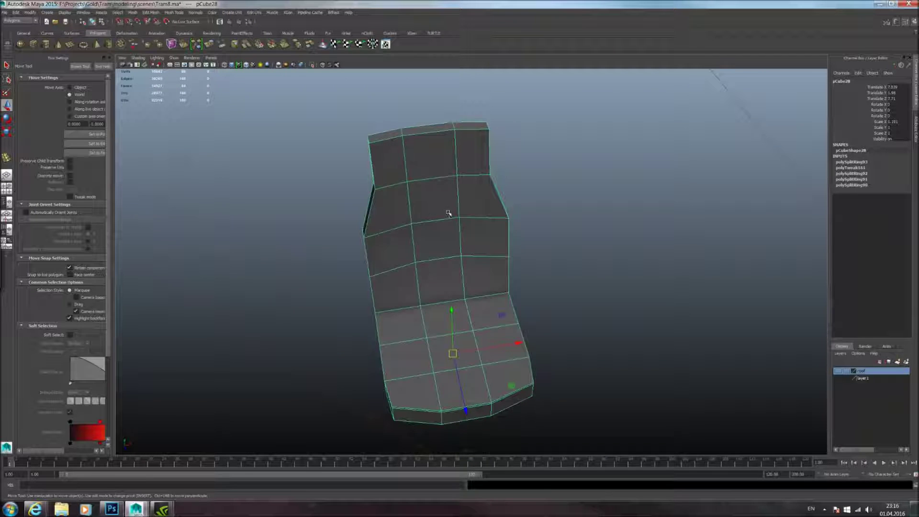
Step: Insert a single centred edge loop along the middle of the backrest and cushion, using the multiple edge loops setting
{"action": "right_click_drag", "start_coordinate": [405, 206], "coordinate": [408, 231]}
{"action": "left_click_drag", "start_coordinate": [408, 232], "coordinate": [400, 241], "text": "alt"}
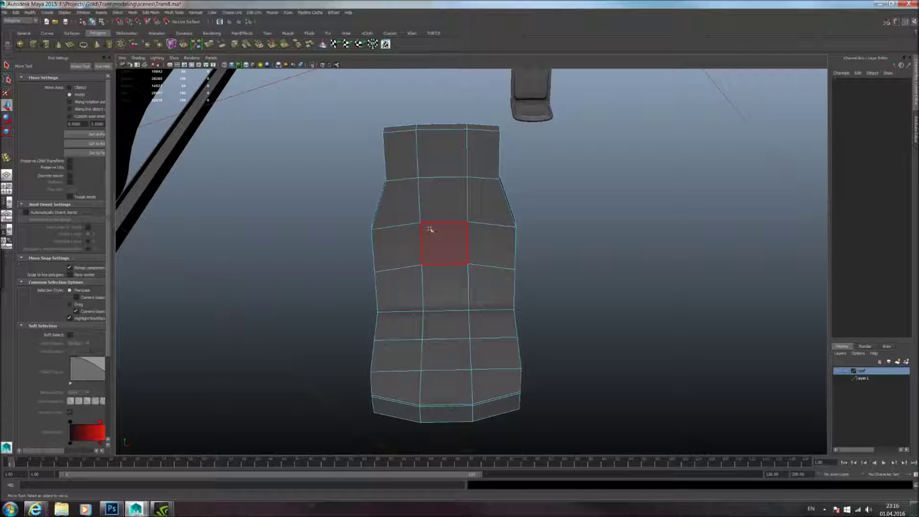
{"action": "scroll", "coordinate": [437, 236], "scroll_direction": "up", "scroll_amount": 6}
{"action": "scroll", "coordinate": [445, 221], "scroll_direction": "down", "scroll_amount": 5}
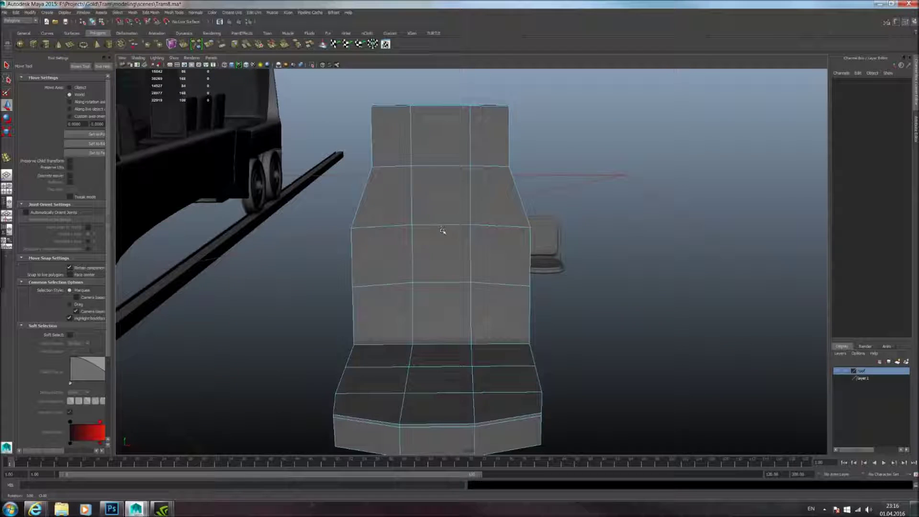
{"action": "left_click_drag", "start_coordinate": [443, 232], "coordinate": [441, 241], "text": "alt"}
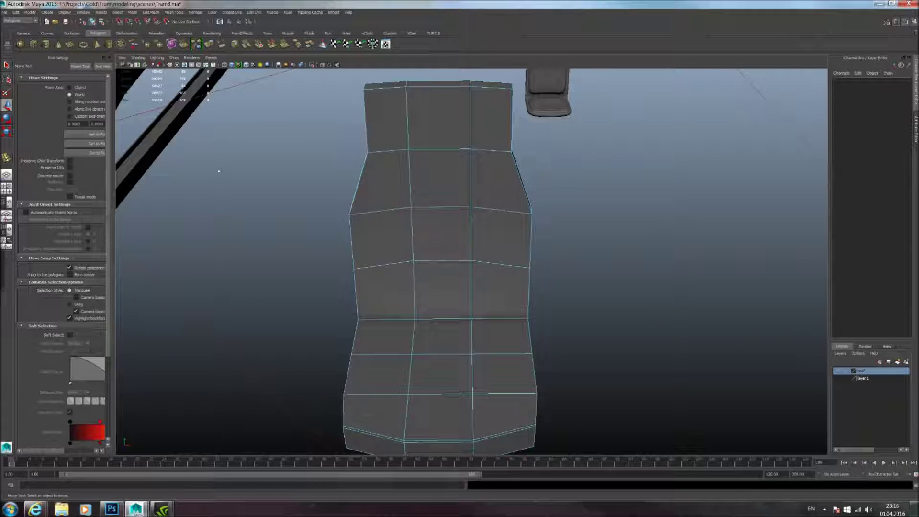
{"action": "left_click", "coordinate": [7, 157]}
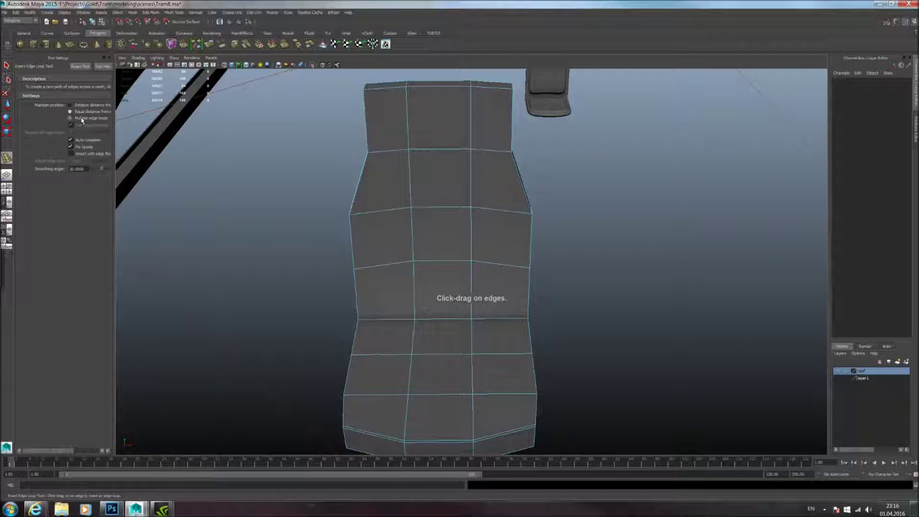
{"action": "left_click", "coordinate": [446, 263]}
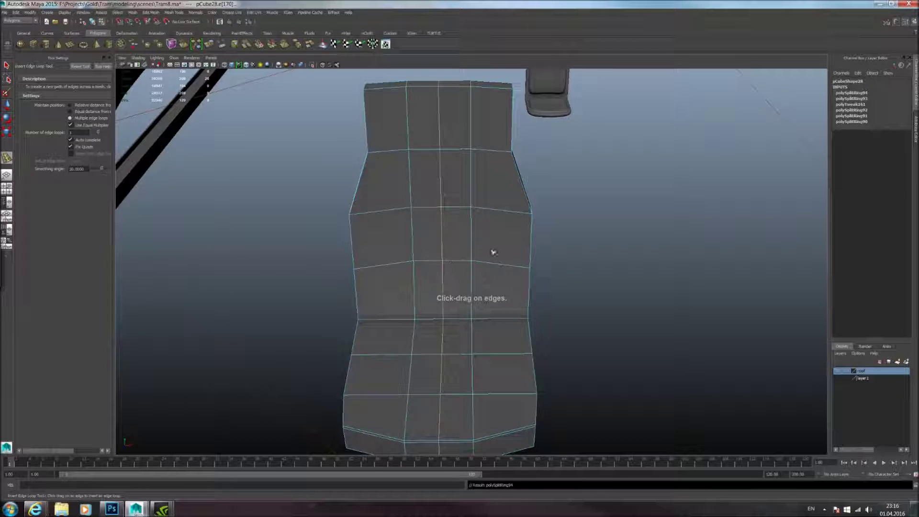
{"action": "left_click", "coordinate": [9, 106]}
{"action": "left_click_drag", "start_coordinate": [401, 275], "coordinate": [396, 228], "text": "alt"}
{"action": "right_click_drag", "start_coordinate": [390, 234], "coordinate": [386, 252]}
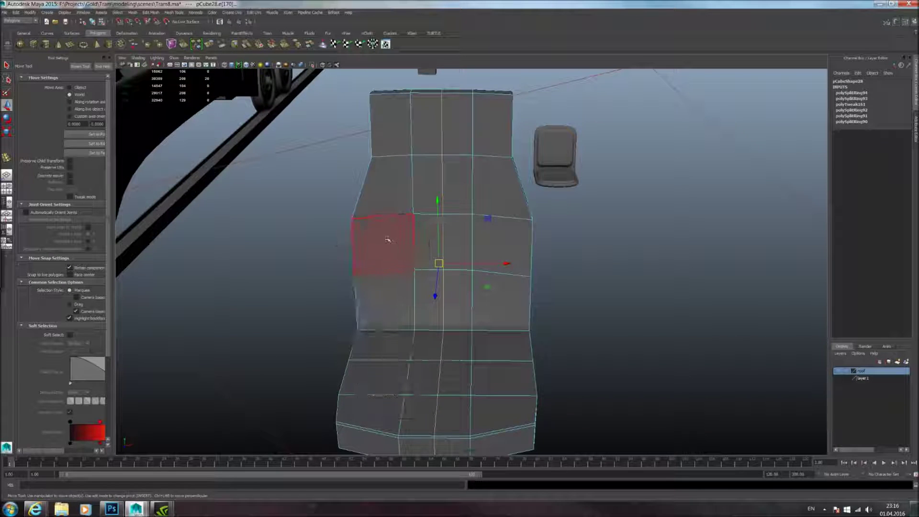
{"action": "left_click", "coordinate": [383, 243]}
{"action": "left_click", "coordinate": [380, 300], "text": "shift"}
{"action": "left_click", "coordinate": [428, 301], "text": "shift"}
{"action": "left_click", "coordinate": [456, 313], "text": "shift"}
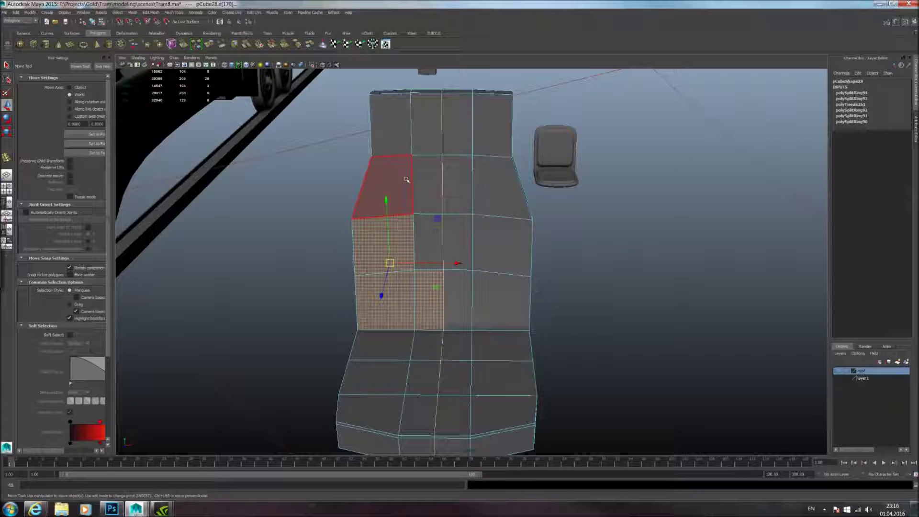
{"action": "left_click", "coordinate": [406, 180], "text": "shift"}
{"action": "left_click", "coordinate": [391, 125], "text": "shift"}
{"action": "left_click", "coordinate": [427, 126], "text": "shift"}
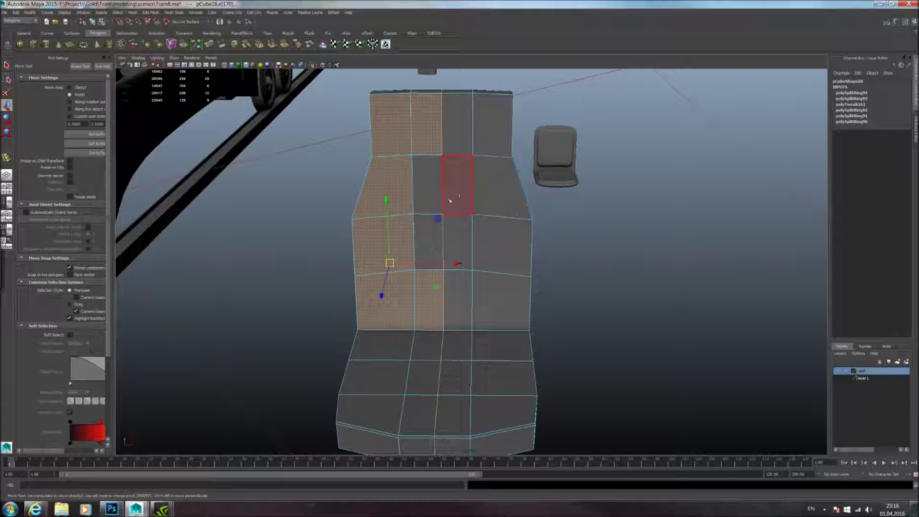
{"action": "left_click_drag", "start_coordinate": [438, 198], "coordinate": [440, 222], "text": "alt"}
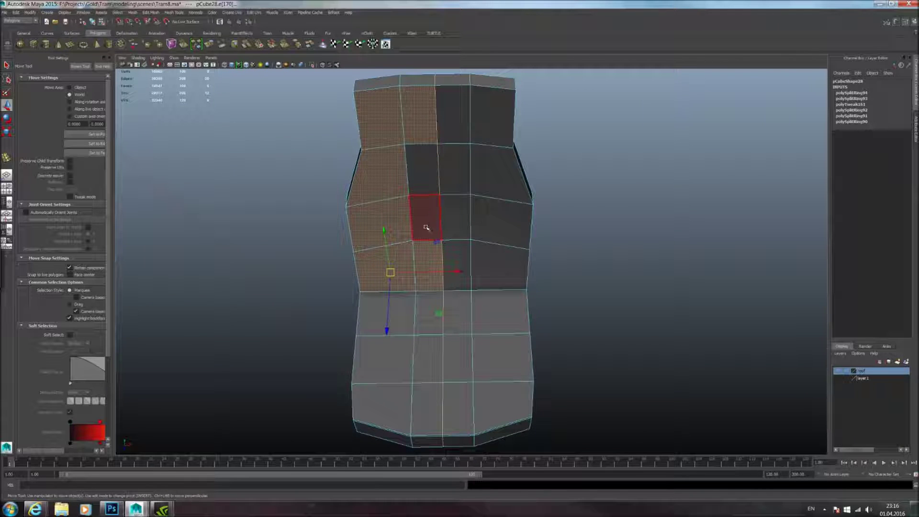
Step: Scale the lower pair of backrest vertices beside the centre line toward each other
{"action": "key", "text": "F9"}
{"action": "left_click", "coordinate": [412, 239]}
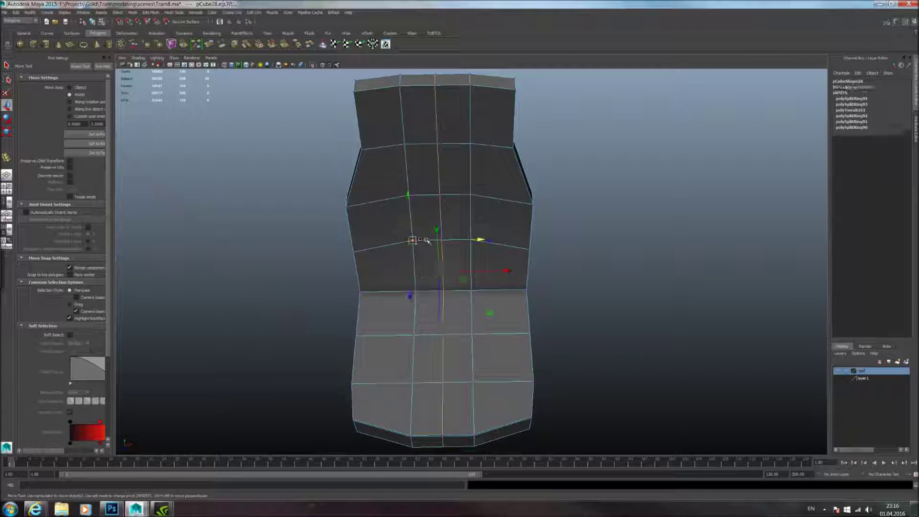
{"action": "left_click", "coordinate": [471, 236], "text": "shift"}
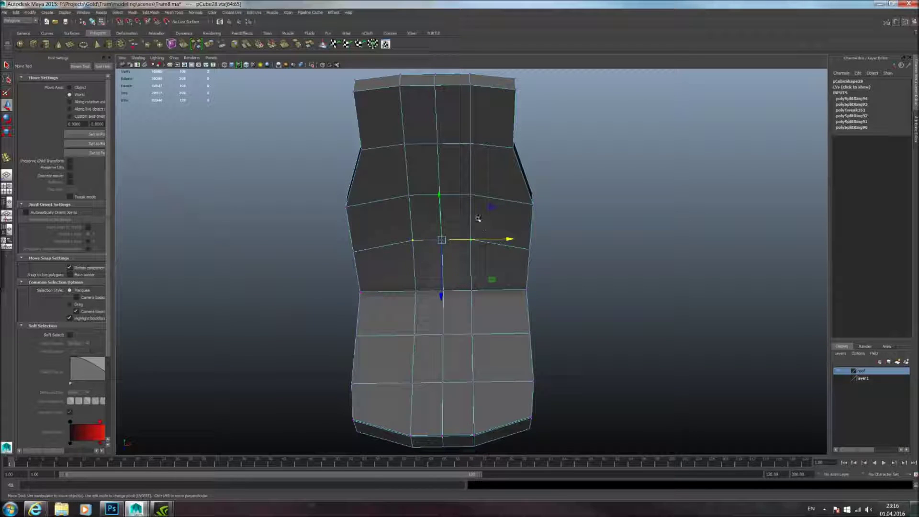
{"action": "left_click", "coordinate": [8, 133]}
{"action": "left_click_drag", "start_coordinate": [502, 238], "coordinate": [488, 239]}
Step: Scale the upper pairs of inner backrest vertices inward to narrow the central strip
{"action": "left_click", "coordinate": [405, 143]}
{"action": "left_click", "coordinate": [475, 144], "text": "shift"}
{"action": "left_click_drag", "start_coordinate": [521, 176], "coordinate": [529, 243], "text": "alt"}
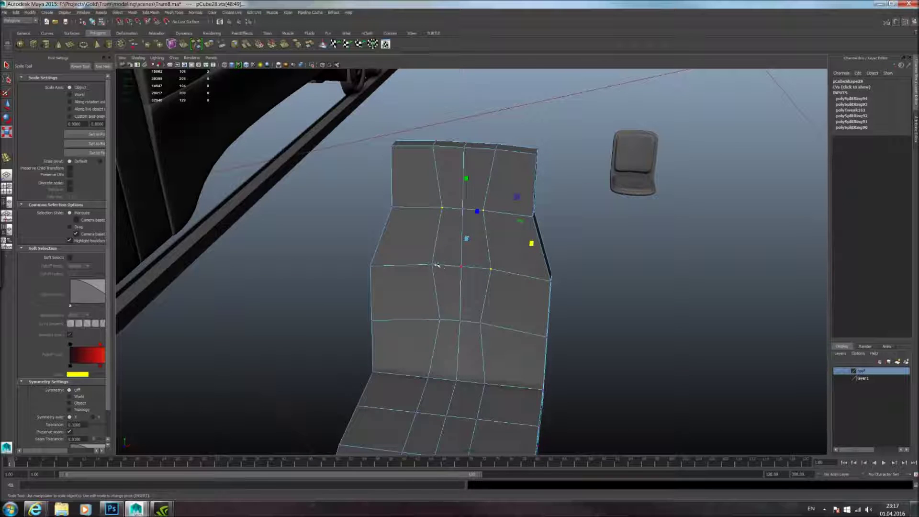
{"action": "left_click_drag", "start_coordinate": [486, 322], "coordinate": [491, 299], "text": "alt"}
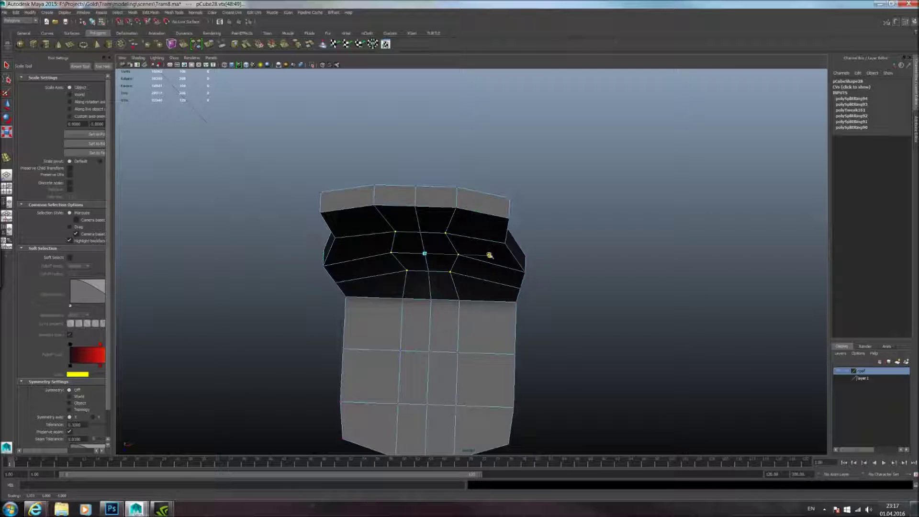
{"action": "mouse_move", "coordinate": [491, 256]}
{"action": "left_mouse_down", "text": "alt"}
{"action": "mouse_move", "coordinate": [472, 259]}
{"action": "mouse_move", "coordinate": [483, 263]}
{"action": "left_mouse_up", "text": "alt"}
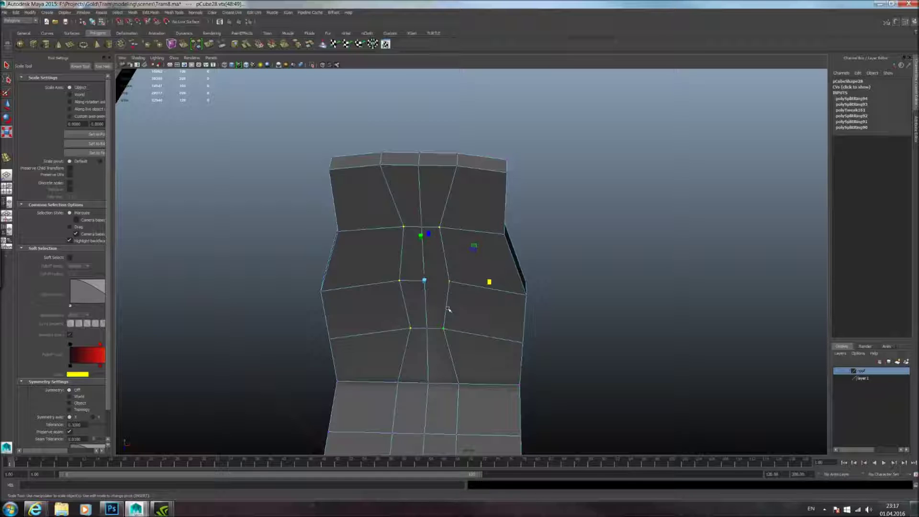
{"action": "left_click_drag", "start_coordinate": [442, 303], "coordinate": [472, 271], "text": "alt"}
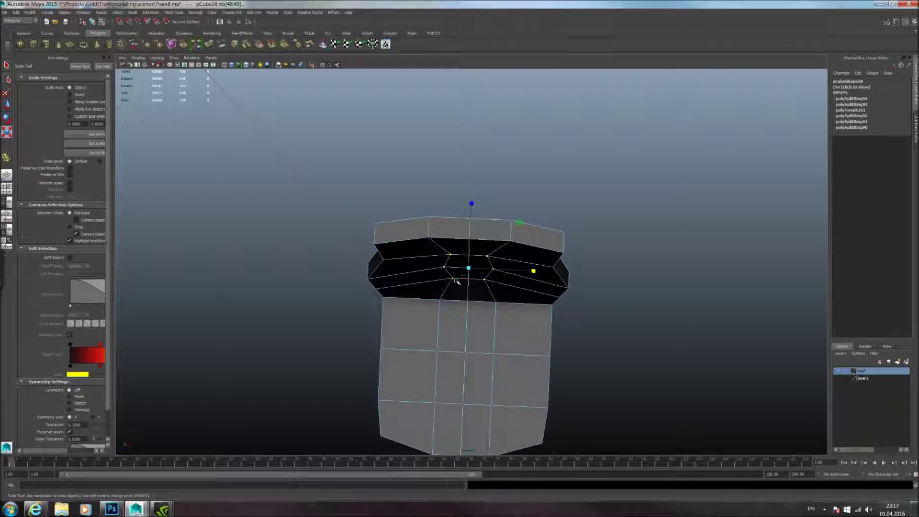
{"action": "left_click_drag", "start_coordinate": [489, 295], "coordinate": [437, 300], "text": "alt"}
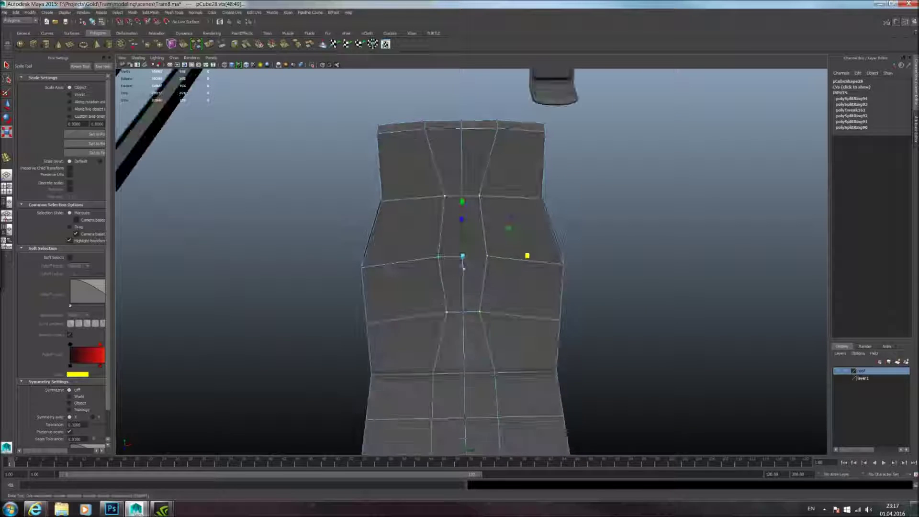
Step: Extrude the backrest's front faces around the four central ones with Keep Faces Together off, insetting each face with a local scale of 0.8
{"action": "right_click_drag", "start_coordinate": [417, 281], "coordinate": [416, 310]}
{"action": "left_click", "coordinate": [413, 276]}
{"action": "left_click", "coordinate": [418, 312], "text": "shift"}
{"action": "left_click", "coordinate": [447, 312], "text": "shift"}
{"action": "left_click", "coordinate": [475, 313], "text": "shift"}
{"action": "left_click", "coordinate": [508, 316], "text": "shift"}
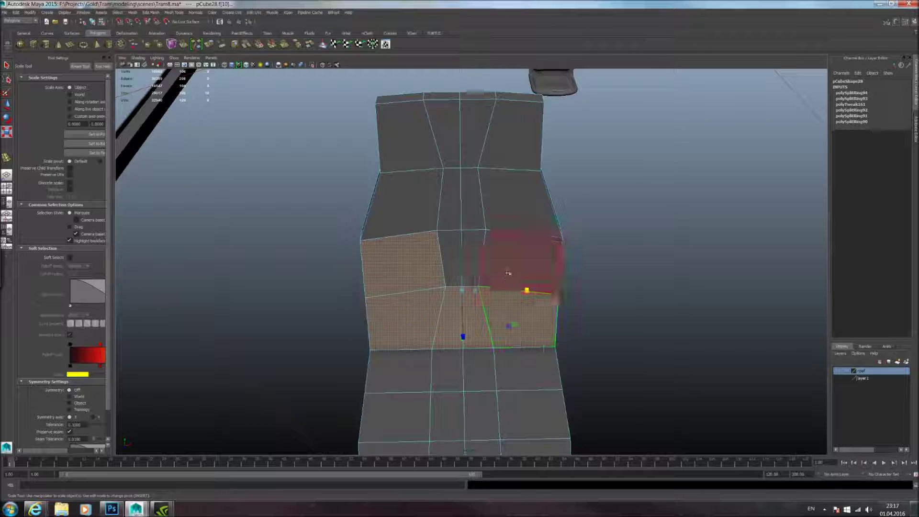
{"action": "left_click", "coordinate": [508, 273], "text": "shift"}
{"action": "left_click", "coordinate": [481, 312], "text": "shift"}
{"action": "left_click", "coordinate": [508, 314], "text": "shift"}
{"action": "left_click", "coordinate": [500, 275], "text": "shift"}
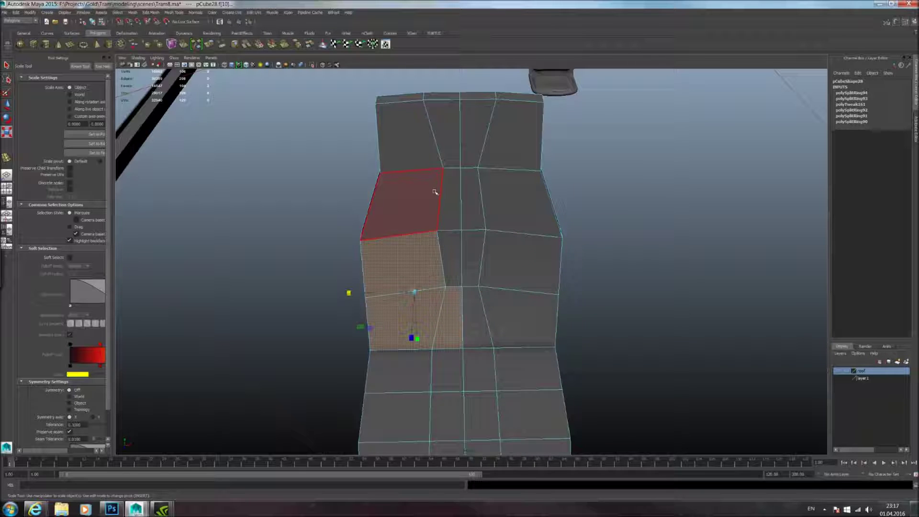
{"action": "left_click", "coordinate": [410, 196], "text": "shift"}
{"action": "left_click", "coordinate": [410, 149], "text": "shift"}
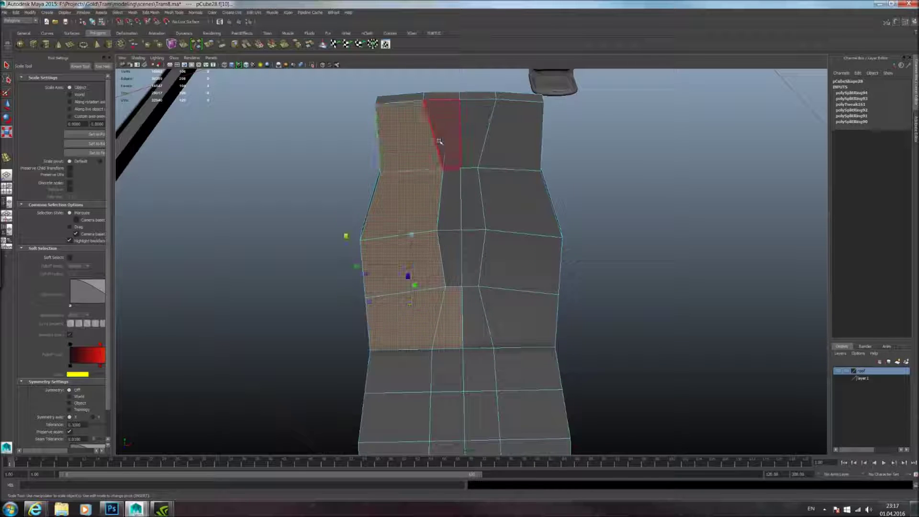
{"action": "left_click", "coordinate": [450, 138], "text": "shift"}
{"action": "left_click", "coordinate": [517, 139], "text": "shift"}
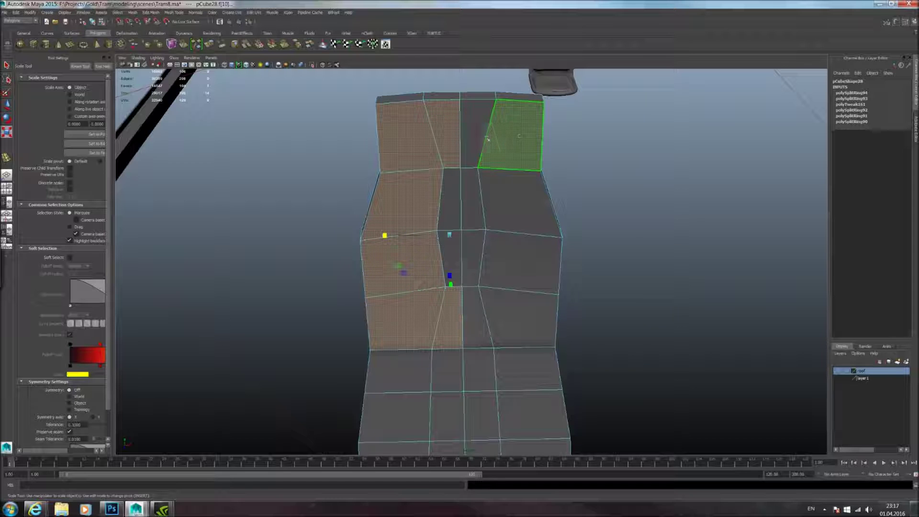
{"action": "left_click", "coordinate": [477, 139], "text": "shift"}
{"action": "left_click", "coordinate": [496, 196], "text": "shift"}
{"action": "left_click", "coordinate": [521, 262], "text": "shift"}
{"action": "left_click", "coordinate": [519, 317], "text": "shift"}
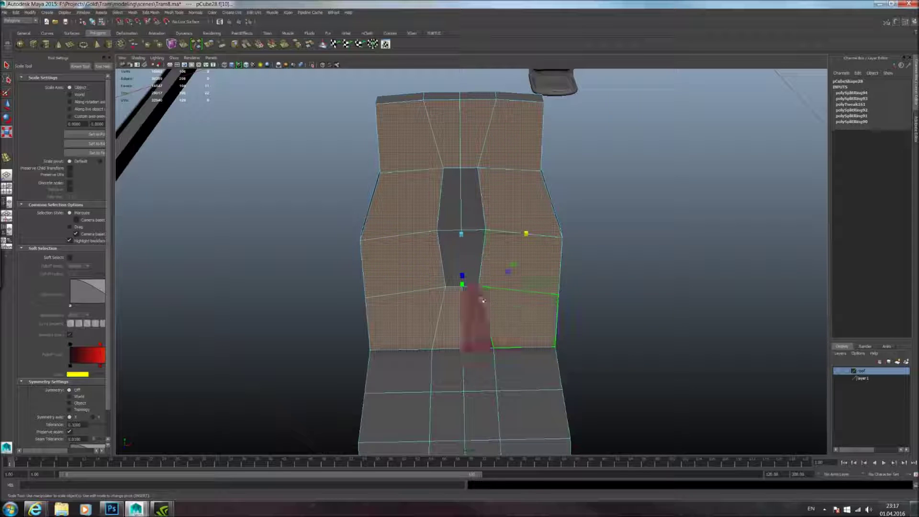
{"action": "left_click", "coordinate": [472, 318], "text": "shift"}
{"action": "left_click", "coordinate": [209, 44]}
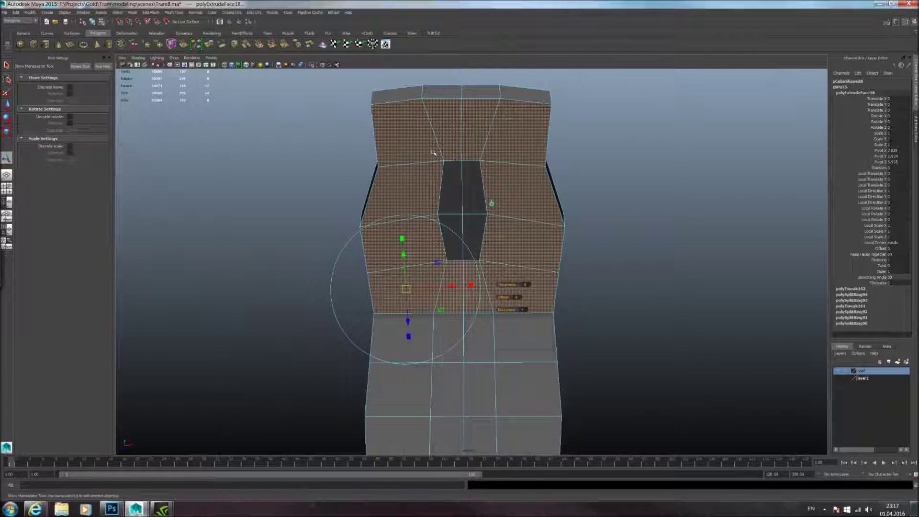
{"action": "left_click", "coordinate": [471, 286]}
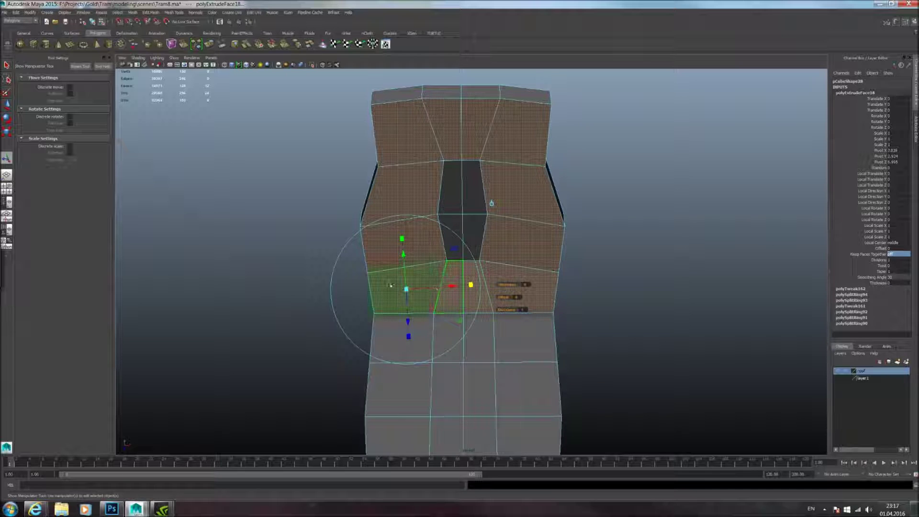
{"action": "left_click_drag", "start_coordinate": [407, 289], "coordinate": [404, 289]}
{"action": "left_click_drag", "start_coordinate": [471, 244], "coordinate": [476, 281], "text": "alt"}
{"action": "middle_click_drag", "start_coordinate": [476, 282], "coordinate": [480, 260], "text": "alt"}
{"action": "scroll", "coordinate": [483, 267], "scroll_direction": "up", "scroll_amount": 3}
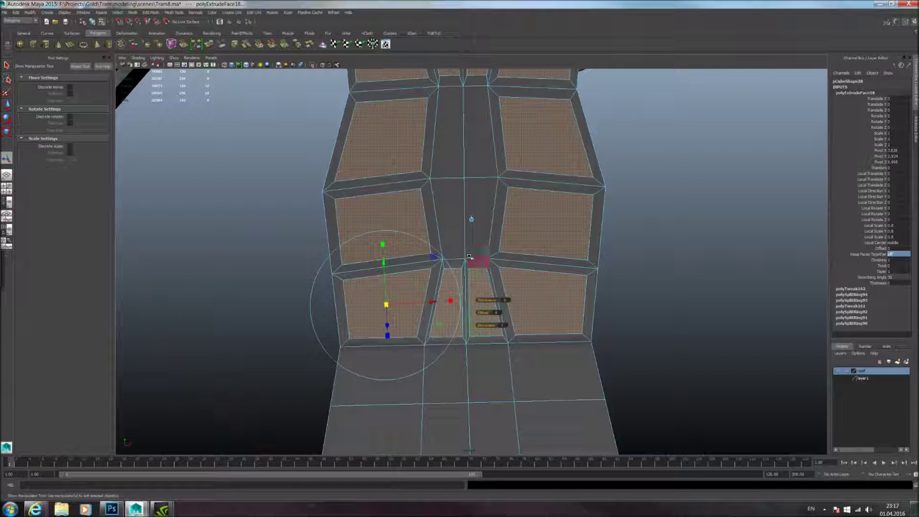
{"action": "left_click_drag", "start_coordinate": [476, 261], "coordinate": [500, 246], "text": "alt"}
{"action": "middle_click_drag", "start_coordinate": [500, 246], "coordinate": [508, 299], "text": "alt"}
{"action": "scroll", "coordinate": [510, 297], "scroll_direction": "down", "scroll_amount": 1}
{"action": "left_click_drag", "start_coordinate": [513, 281], "coordinate": [507, 263], "text": "alt"}
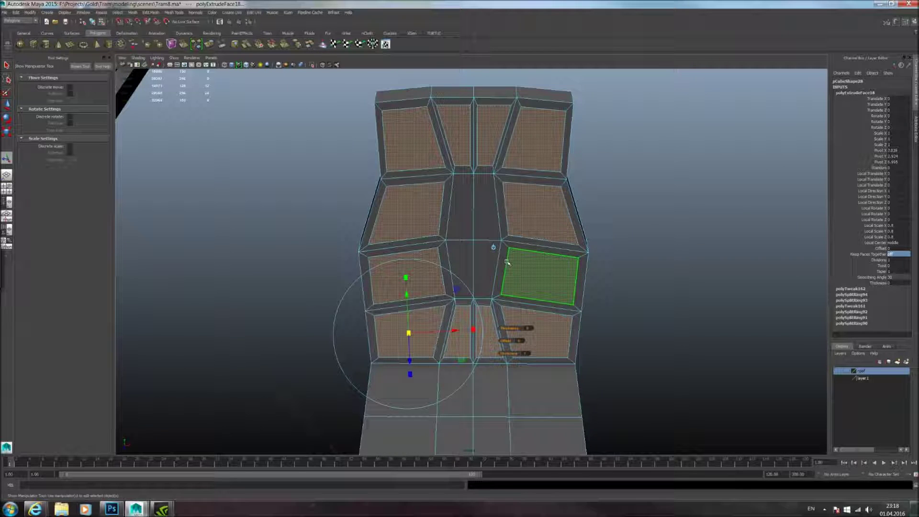
{"action": "left_click_drag", "start_coordinate": [517, 250], "coordinate": [456, 244], "text": "alt"}
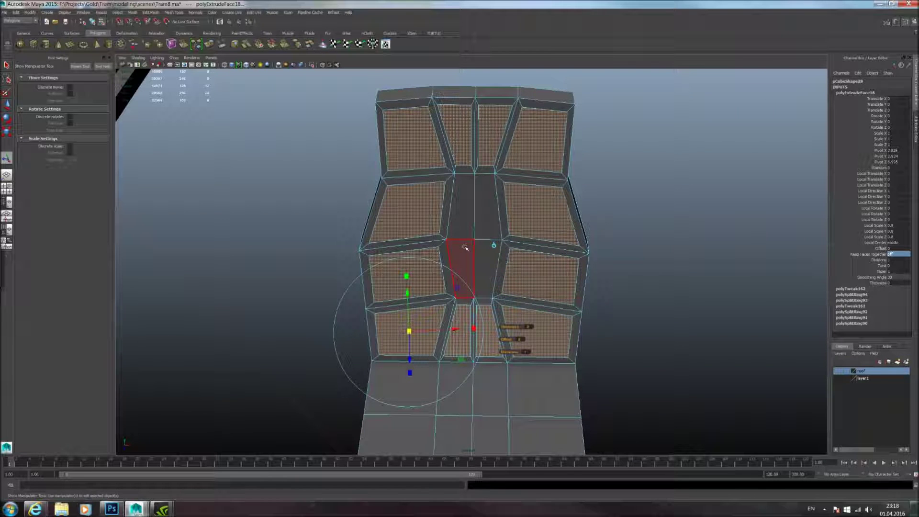
Step: Scale the four central faces of the backrest narrower in width, and return to object selection
{"action": "left_click", "coordinate": [463, 258]}
{"action": "left_click", "coordinate": [477, 207], "text": "shift"}
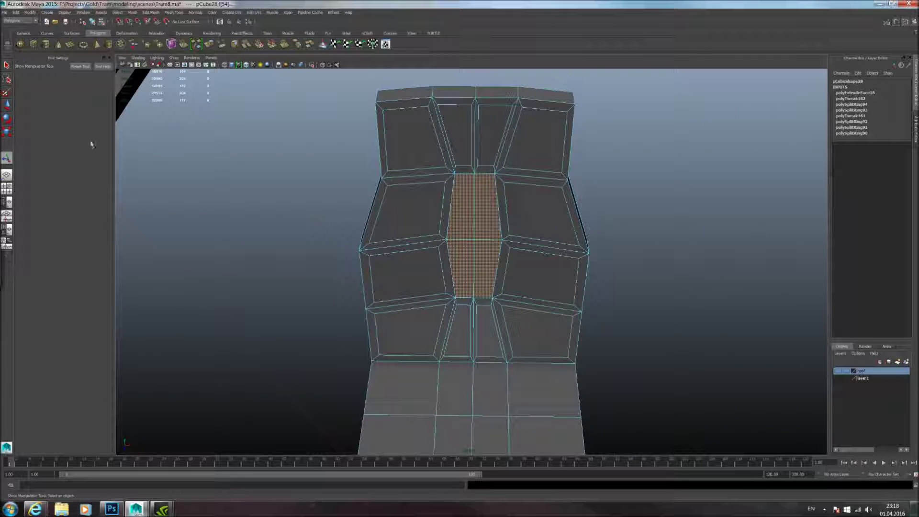
{"action": "left_click", "coordinate": [7, 131]}
{"action": "middle_click_drag", "start_coordinate": [306, 201], "coordinate": [257, 202]}
{"action": "right_click_drag", "start_coordinate": [437, 266], "coordinate": [441, 263]}
{"action": "left_click", "coordinate": [444, 206]}
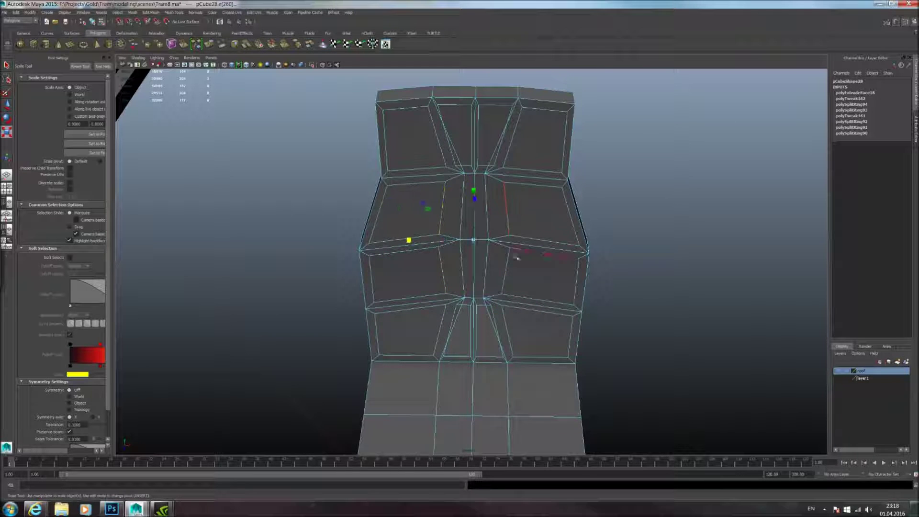
{"action": "left_click_drag", "start_coordinate": [414, 236], "coordinate": [510, 223]}
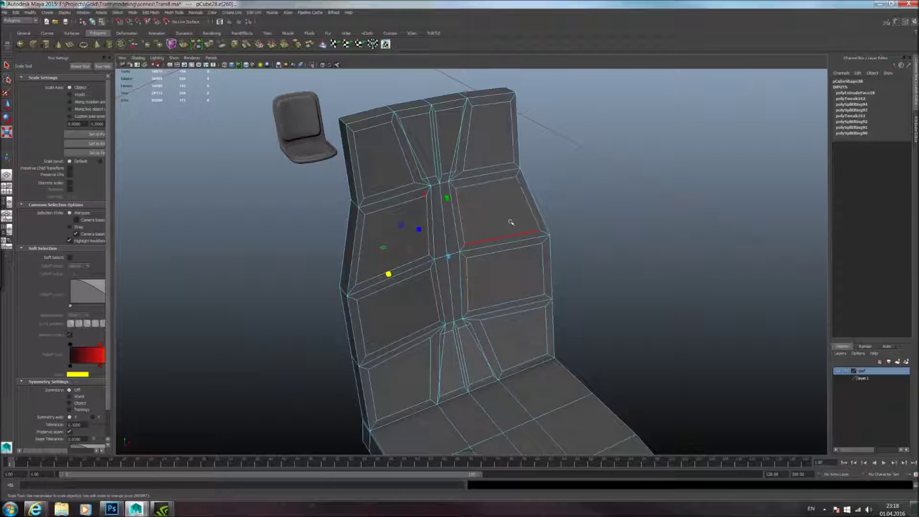
{"action": "key", "text": "F8"}
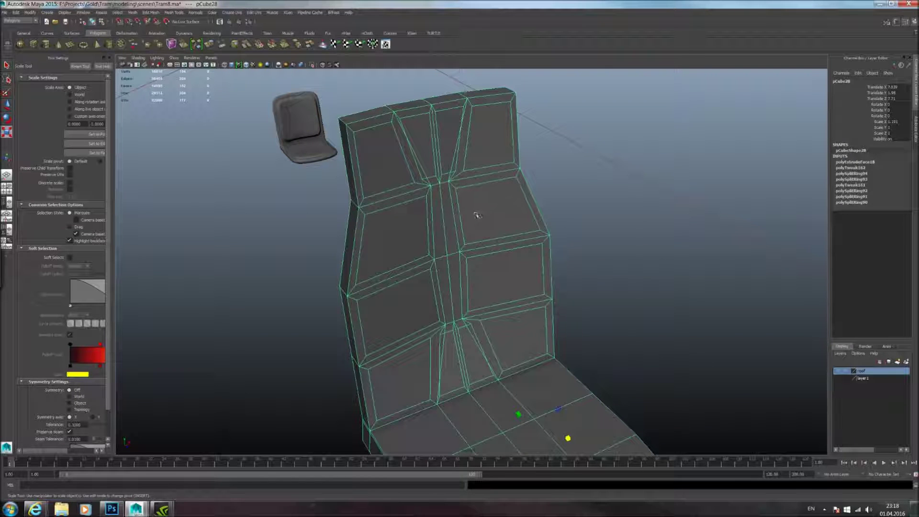
{"action": "key", "text": "F11"}
{"action": "left_click", "coordinate": [399, 222]}
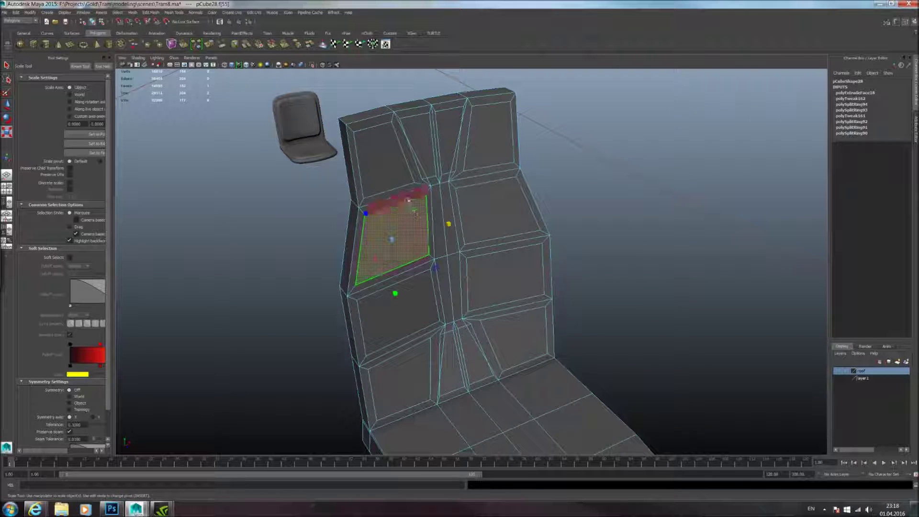
{"action": "key", "text": "F10"}
{"action": "right_click_drag", "start_coordinate": [394, 176], "coordinate": [394, 196]}
{"action": "left_click", "coordinate": [386, 159]}
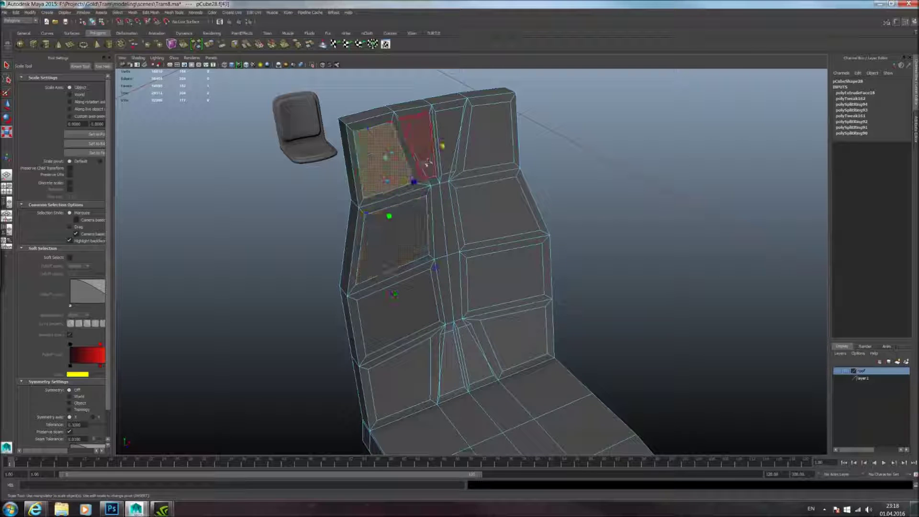
{"action": "left_click", "coordinate": [417, 142], "text": "shift"}
{"action": "left_click", "coordinate": [450, 129], "text": "shift"}
{"action": "left_click", "coordinate": [493, 138], "text": "shift"}
{"action": "left_click", "coordinate": [500, 213], "text": "shift"}
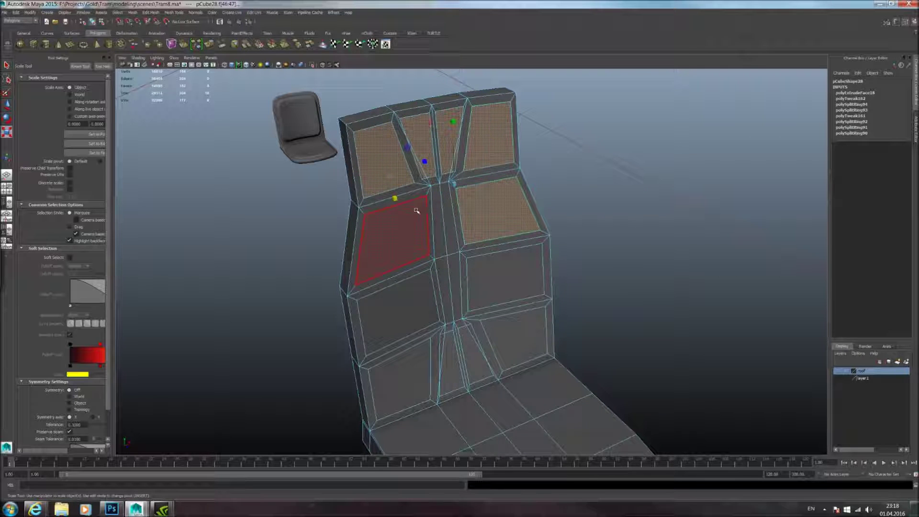
{"action": "left_click", "coordinate": [415, 215], "text": "shift"}
{"action": "left_click", "coordinate": [411, 303], "text": "shift"}
{"action": "left_click", "coordinate": [507, 283], "text": "shift"}
{"action": "left_click", "coordinate": [513, 341], "text": "shift"}
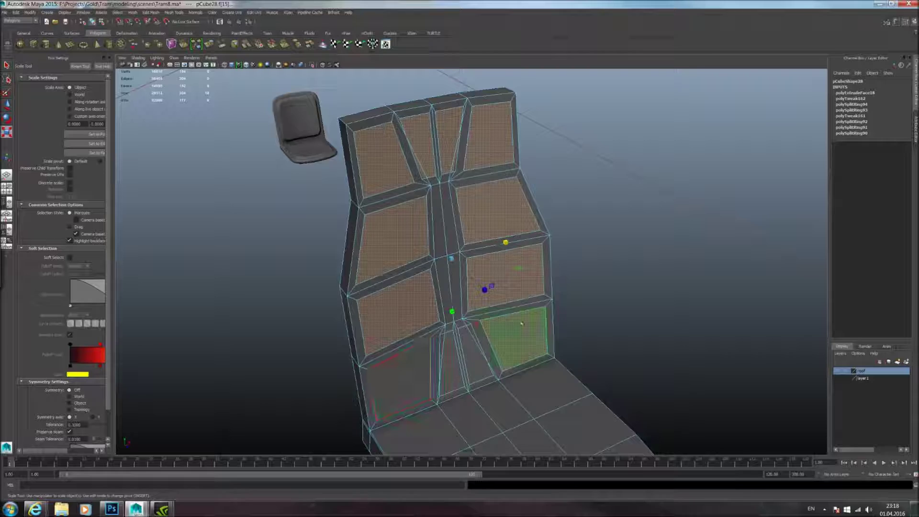
Step: Scale the top edges of the two lower central inset faces on the backrest narrower in width
{"action": "left_click_drag", "start_coordinate": [522, 324], "coordinate": [481, 321], "text": "alt"}
{"action": "right_click_drag", "start_coordinate": [481, 320], "coordinate": [550, 292], "text": "alt"}
{"action": "middle_click_drag", "start_coordinate": [551, 292], "coordinate": [498, 274], "text": "alt"}
{"action": "left_click", "coordinate": [482, 258]}
{"action": "right_click_drag", "start_coordinate": [483, 260], "coordinate": [484, 226]}
{"action": "left_click", "coordinate": [479, 260]}
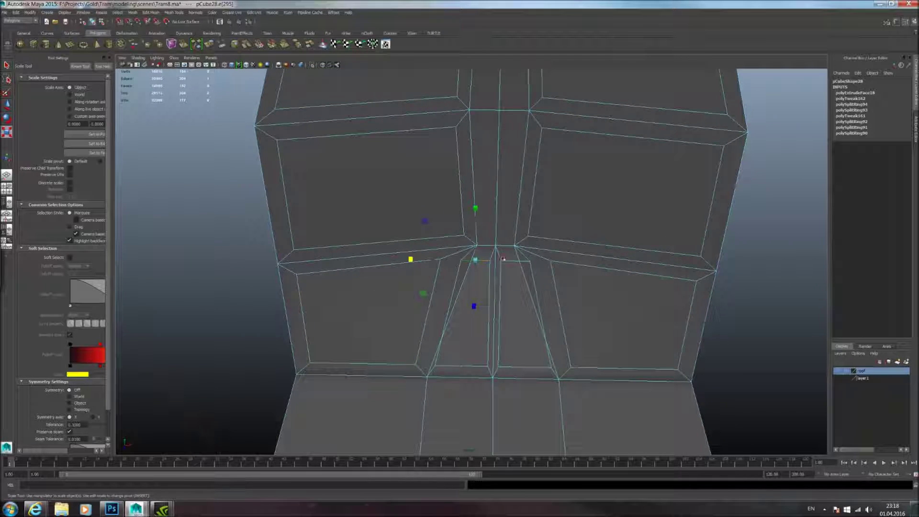
{"action": "middle_click_drag", "start_coordinate": [544, 263], "coordinate": [534, 265]}
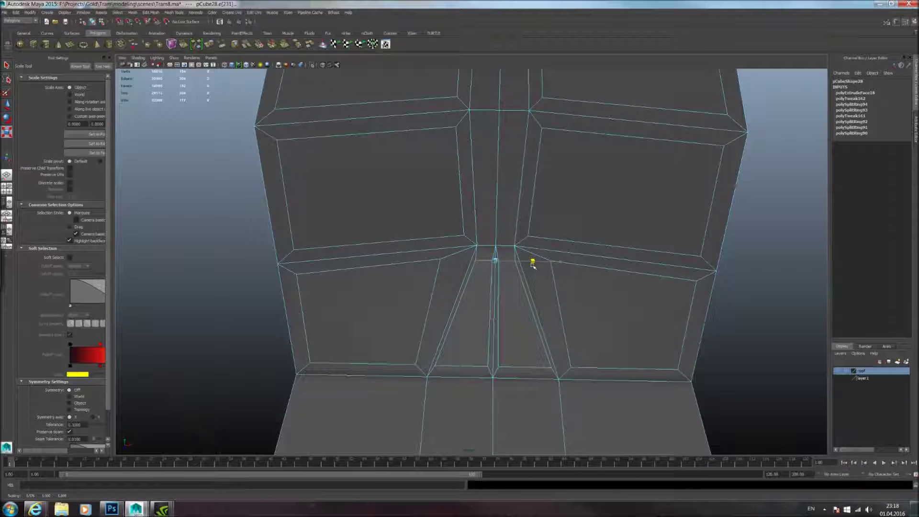
Step: Scale the bottom edges of the two upper central inset faces on the backrest narrower in width
{"action": "scroll", "coordinate": [533, 266], "scroll_direction": "down", "scroll_amount": 4}
{"action": "left_click_drag", "start_coordinate": [531, 265], "coordinate": [519, 263], "text": "alt"}
{"action": "middle_click_drag", "start_coordinate": [518, 263], "coordinate": [517, 324], "text": "alt"}
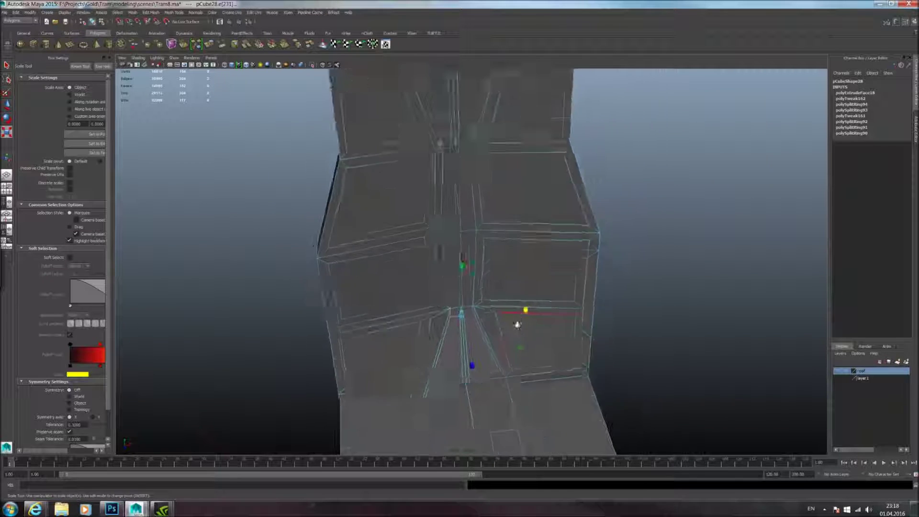
{"action": "scroll", "coordinate": [505, 282], "scroll_direction": "down", "scroll_amount": 1}
{"action": "middle_click_drag", "start_coordinate": [501, 278], "coordinate": [505, 300], "text": "alt"}
{"action": "left_click", "coordinate": [475, 174], "text": "shift"}
{"action": "middle_click_drag", "start_coordinate": [476, 174], "coordinate": [486, 251], "text": "alt"}
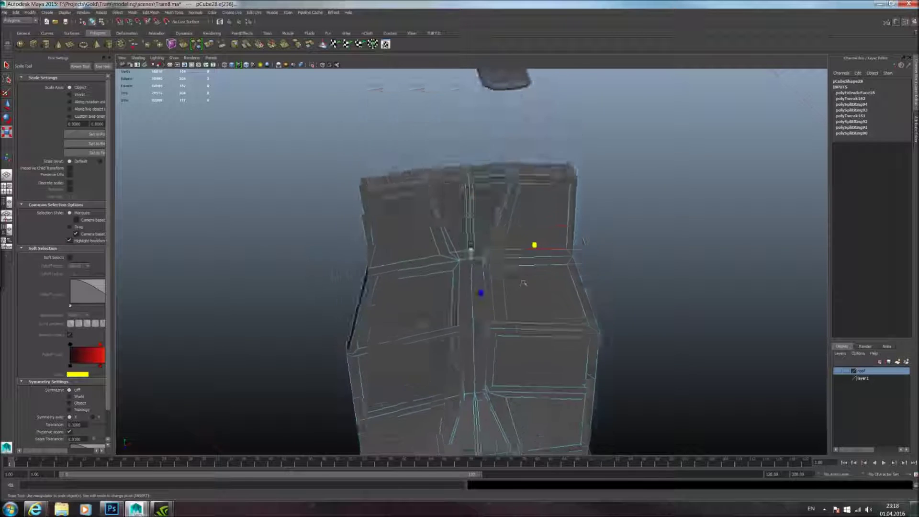
{"action": "scroll", "coordinate": [486, 251], "scroll_direction": "up", "scroll_amount": 4}
{"action": "left_click_drag", "start_coordinate": [535, 236], "coordinate": [527, 237]}
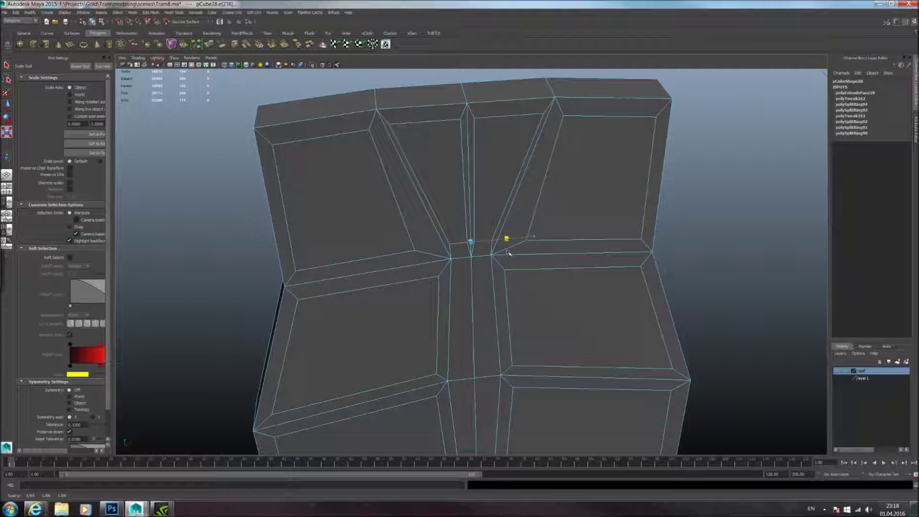
Step: Select the twelve inset faces across the front of the backrest
{"action": "middle_click_drag", "start_coordinate": [535, 288], "coordinate": [488, 247], "text": "alt"}
{"action": "scroll", "coordinate": [507, 266], "scroll_direction": "down", "scroll_amount": 3}
{"action": "right_click_drag", "start_coordinate": [373, 183], "coordinate": [372, 220]}
{"action": "left_click", "coordinate": [436, 153], "text": "shift"}
{"action": "left_click", "coordinate": [493, 143], "text": "shift"}
{"action": "left_click", "coordinate": [562, 149], "text": "shift"}
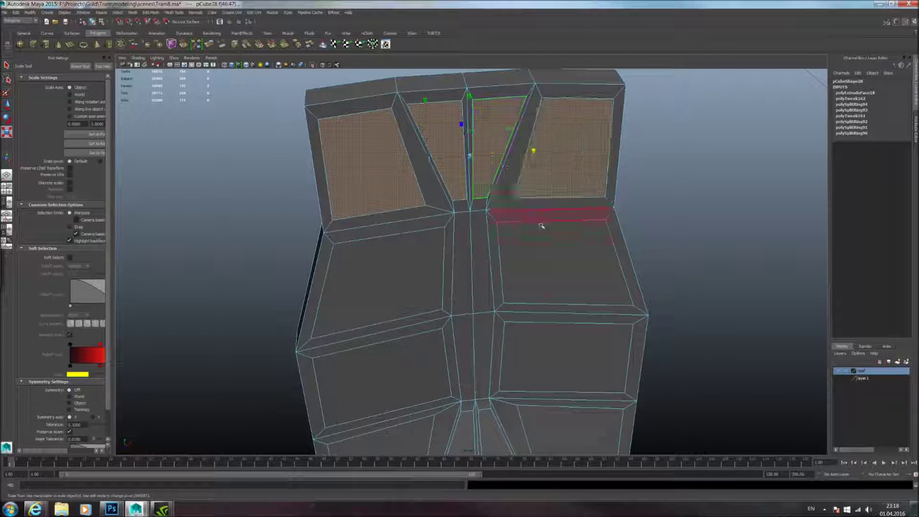
{"action": "left_click", "coordinate": [562, 261], "text": "shift"}
{"action": "left_click", "coordinate": [408, 255], "text": "shift"}
{"action": "left_click", "coordinate": [402, 369], "text": "shift"}
{"action": "left_click", "coordinate": [546, 363], "text": "shift"}
{"action": "middle_click_drag", "start_coordinate": [536, 400], "coordinate": [536, 264], "text": "alt"}
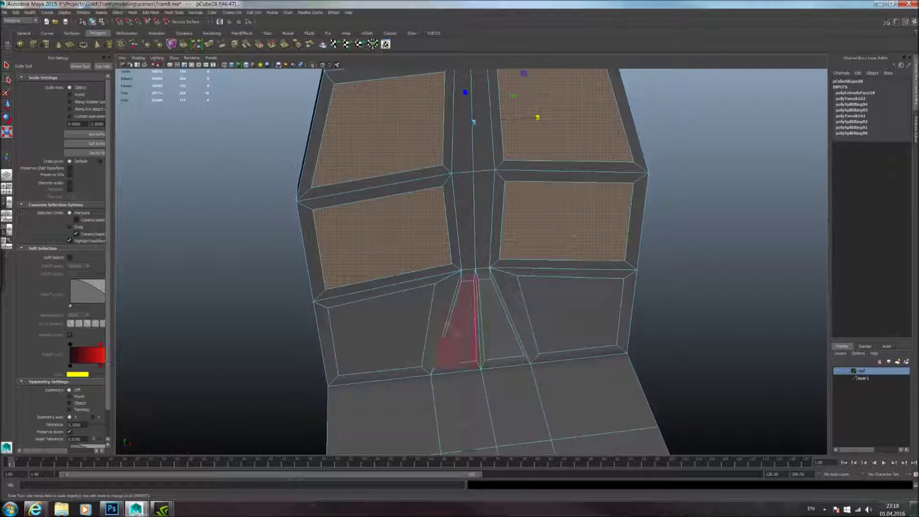
{"action": "left_click", "coordinate": [412, 325], "text": "shift"}
{"action": "left_click", "coordinate": [457, 320], "text": "shift"}
{"action": "left_click", "coordinate": [496, 319], "text": "shift"}
{"action": "left_click", "coordinate": [545, 313], "text": "shift"}
{"action": "scroll", "coordinate": [544, 311], "scroll_direction": "down", "scroll_amount": 3}
{"action": "middle_click_drag", "start_coordinate": [532, 309], "coordinate": [522, 378], "text": "alt"}
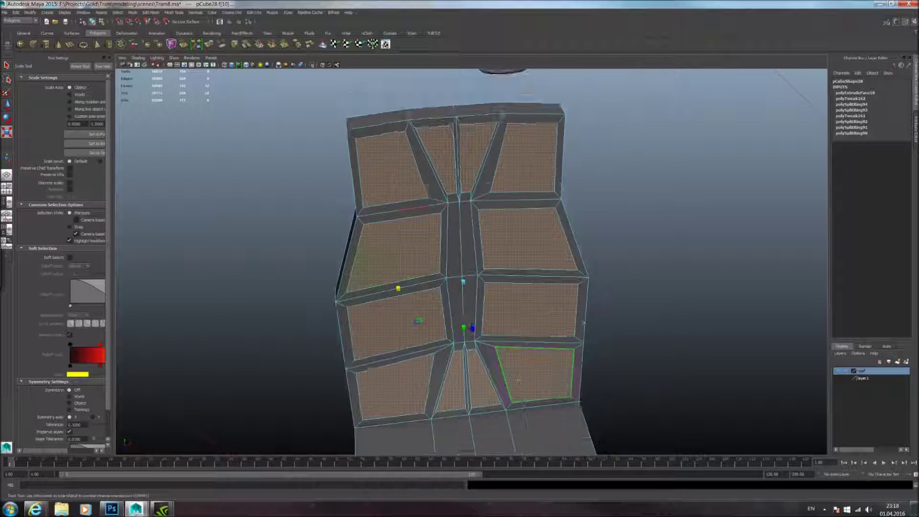
{"action": "left_click", "coordinate": [209, 47]}
{"action": "left_click_drag", "start_coordinate": [428, 149], "coordinate": [464, 311], "text": "alt"}
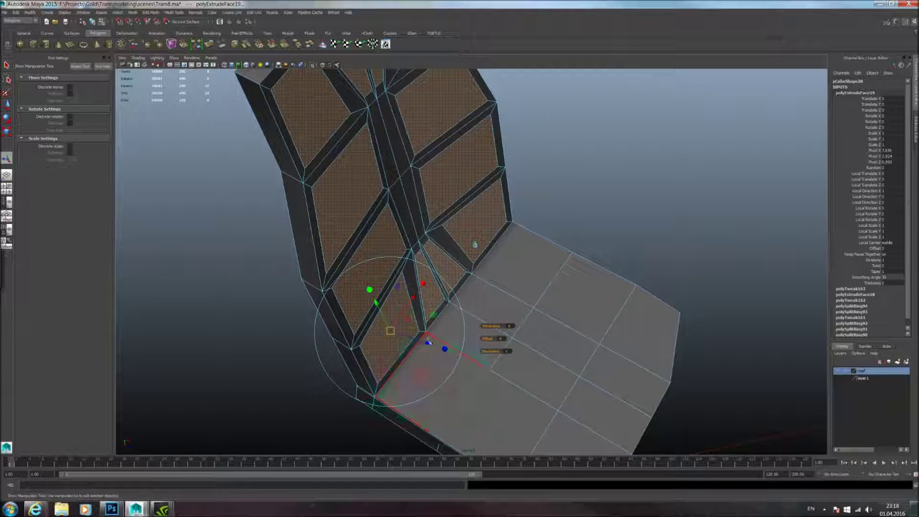
{"action": "key", "text": "ctrl+z"}
{"action": "left_click_drag", "start_coordinate": [555, 320], "coordinate": [487, 276], "text": "alt"}
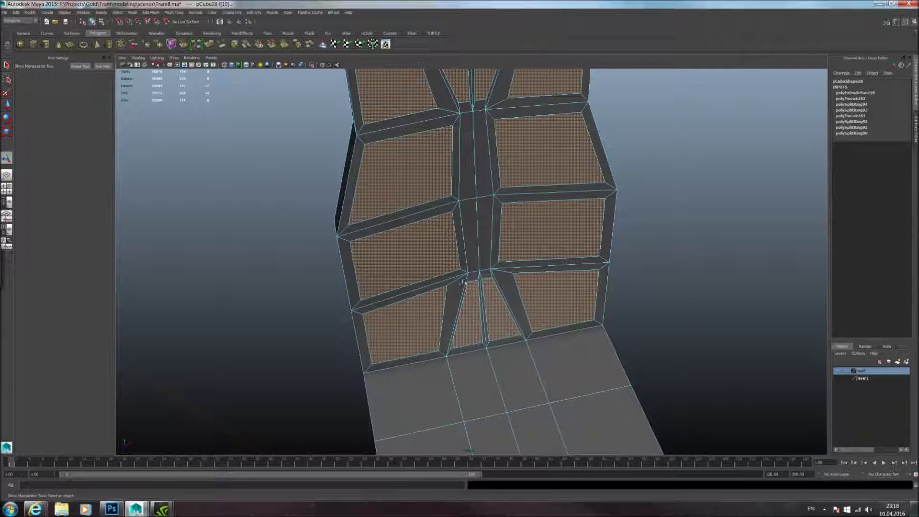
Step: Extract the selected inset faces from the seat as separate pieces
{"action": "key", "text": "ctrl+z"}
{"action": "key", "text": "shift+z"}
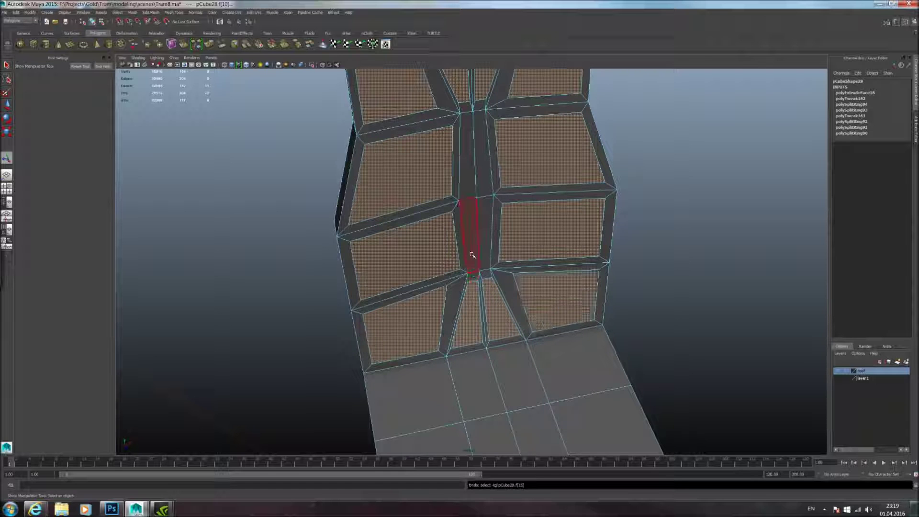
{"action": "left_click", "coordinate": [132, 13]}
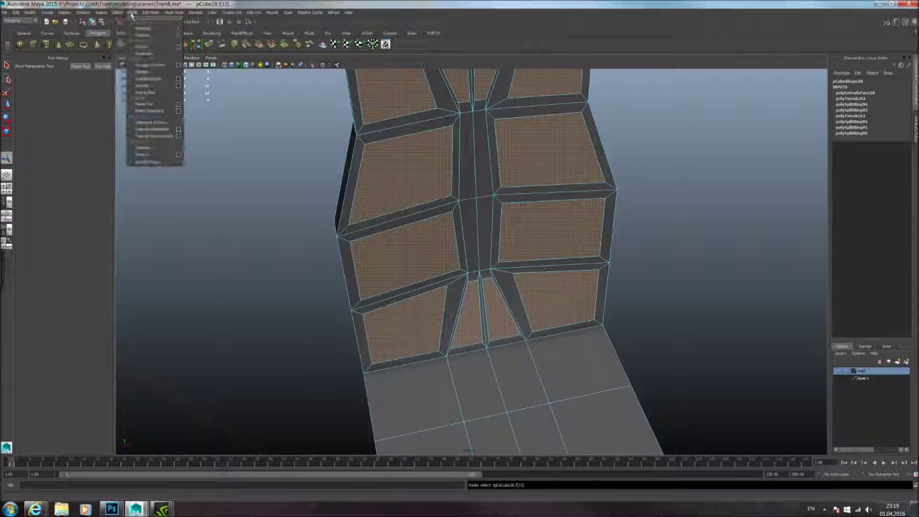
{"action": "left_click", "coordinate": [142, 46]}
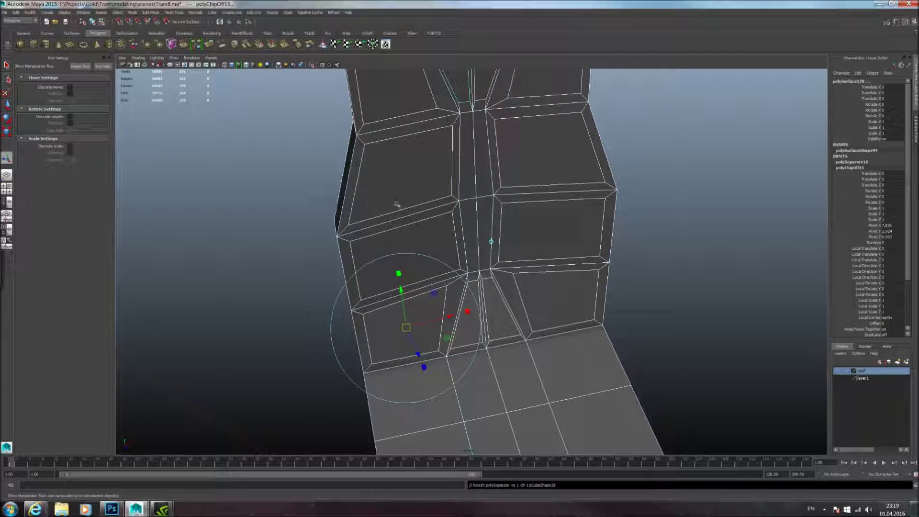
Step: Extrude the border edges of the backrest frame's panel openings into the seat with a Local Translate Z of -0.007
{"action": "left_click", "coordinate": [423, 177]}
{"action": "scroll", "coordinate": [425, 216], "scroll_direction": "down", "scroll_amount": 1}
{"action": "left_click", "coordinate": [426, 227]}
{"action": "left_click", "coordinate": [465, 218]}
{"action": "scroll", "coordinate": [476, 245], "scroll_direction": "up", "scroll_amount": 3}
{"action": "middle_click_drag", "start_coordinate": [476, 207], "coordinate": [470, 293], "text": "alt"}
{"action": "right_click_drag", "start_coordinate": [458, 253], "coordinate": [462, 216]}
{"action": "left_click", "coordinate": [455, 206]}
{"action": "double_click", "coordinate": [455, 206]}
{"action": "scroll", "coordinate": [456, 192], "scroll_direction": "down", "scroll_amount": 3}
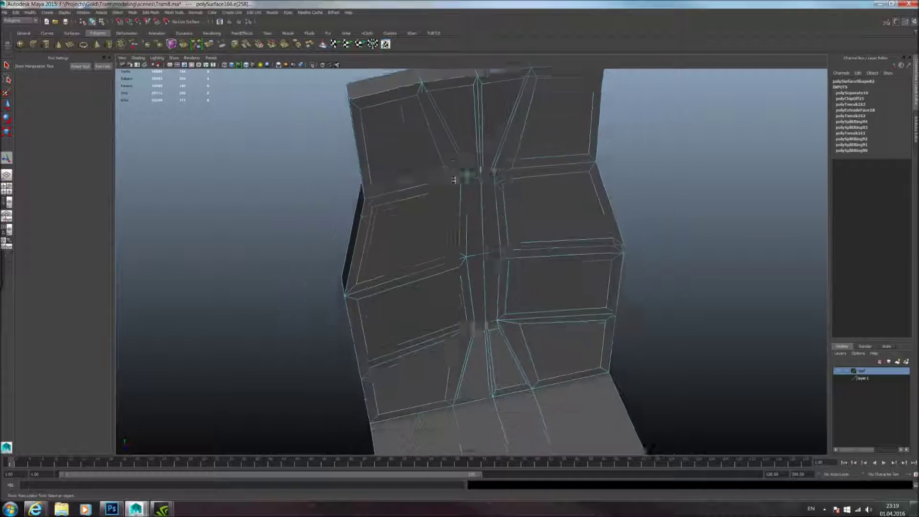
{"action": "middle_click_drag", "start_coordinate": [458, 187], "coordinate": [455, 219], "text": "alt"}
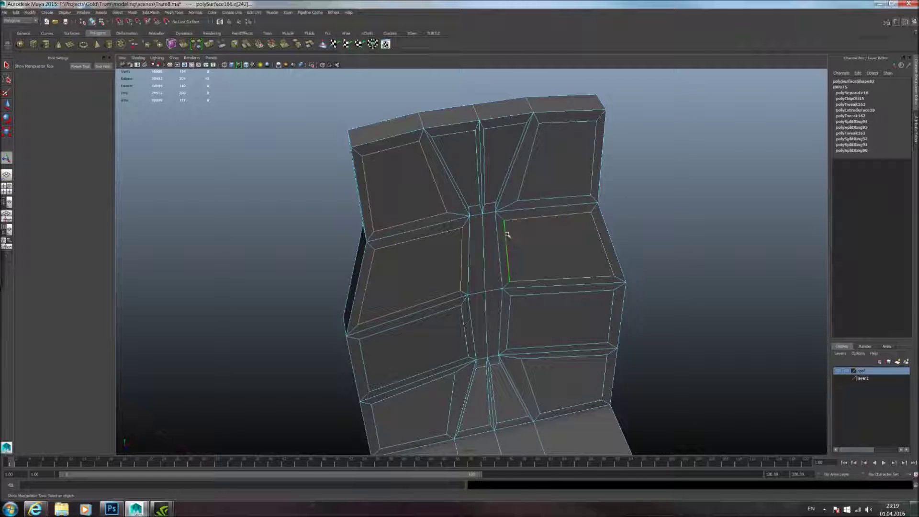
{"action": "double_click", "coordinate": [518, 192], "text": "shift"}
{"action": "middle_click_drag", "start_coordinate": [515, 271], "coordinate": [518, 195], "text": "alt"}
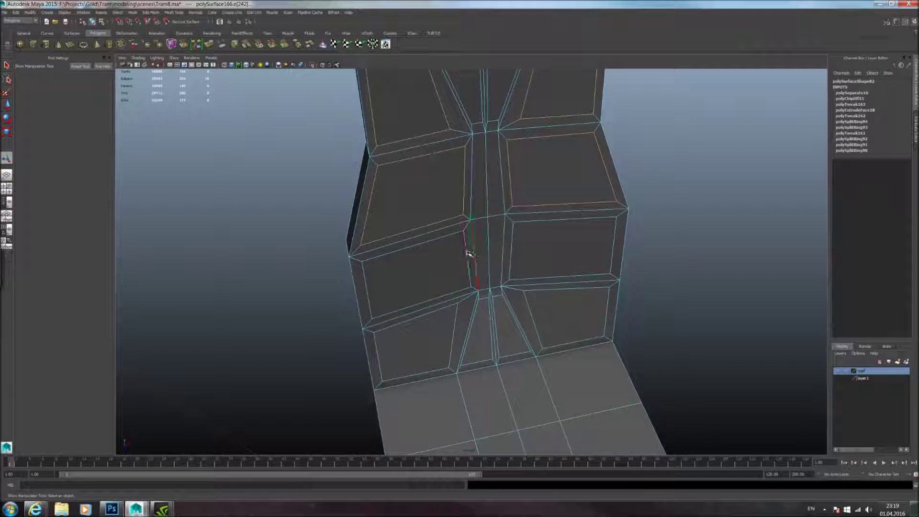
{"action": "left_click", "coordinate": [510, 242]}
{"action": "left_click_drag", "start_coordinate": [529, 308], "coordinate": [483, 283], "text": "alt"}
{"action": "right_click_drag", "start_coordinate": [552, 286], "coordinate": [484, 282], "text": "alt"}
{"action": "left_click_drag", "start_coordinate": [483, 282], "coordinate": [523, 311], "text": "alt"}
{"action": "middle_click_drag", "start_coordinate": [523, 311], "coordinate": [519, 240], "text": "alt"}
{"action": "right_click_drag", "start_coordinate": [519, 239], "coordinate": [496, 269], "text": "alt"}
{"action": "left_click_drag", "start_coordinate": [495, 269], "coordinate": [541, 304], "text": "alt"}
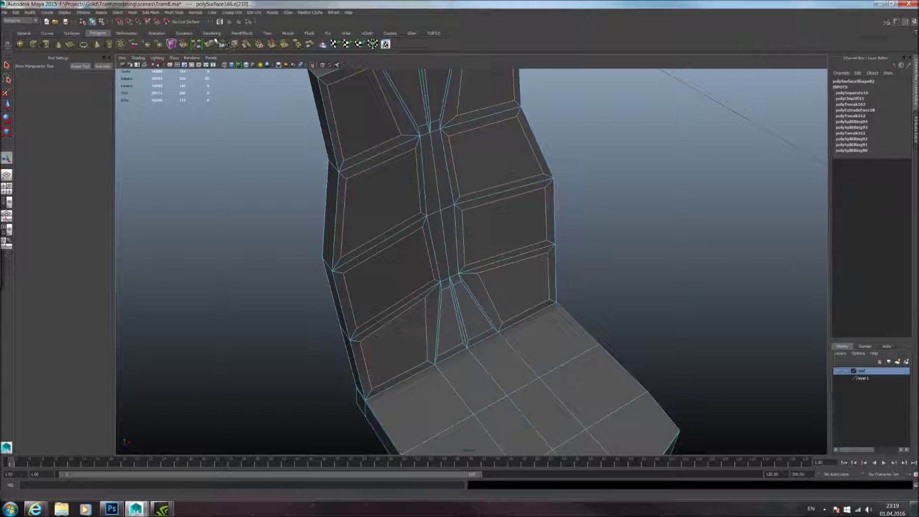
{"action": "key", "text": "ctrl+e"}
{"action": "left_click_drag", "start_coordinate": [307, 183], "coordinate": [320, 167], "text": "alt"}
{"action": "left_click_drag", "start_coordinate": [279, 271], "coordinate": [433, 266], "text": "alt"}
{"action": "right_click_drag", "start_coordinate": [432, 267], "coordinate": [460, 390], "text": "alt"}
{"action": "middle_click_drag", "start_coordinate": [460, 390], "coordinate": [560, 234], "text": "alt"}
{"action": "left_click_drag", "start_coordinate": [642, 345], "coordinate": [623, 217], "text": "alt"}
{"action": "right_click_drag", "start_coordinate": [624, 218], "coordinate": [780, 376], "text": "alt"}
{"action": "right_click_drag", "start_coordinate": [698, 360], "coordinate": [859, 402], "text": "alt"}
{"action": "left_click_drag", "start_coordinate": [604, 335], "coordinate": [728, 421], "text": "alt"}
{"action": "mouse_move", "coordinate": [460, 259]}
{"action": "left_mouse_down"}
{"action": "mouse_move", "coordinate": [426, 296]}
{"action": "mouse_move", "coordinate": [453, 262]}
{"action": "left_mouse_up"}
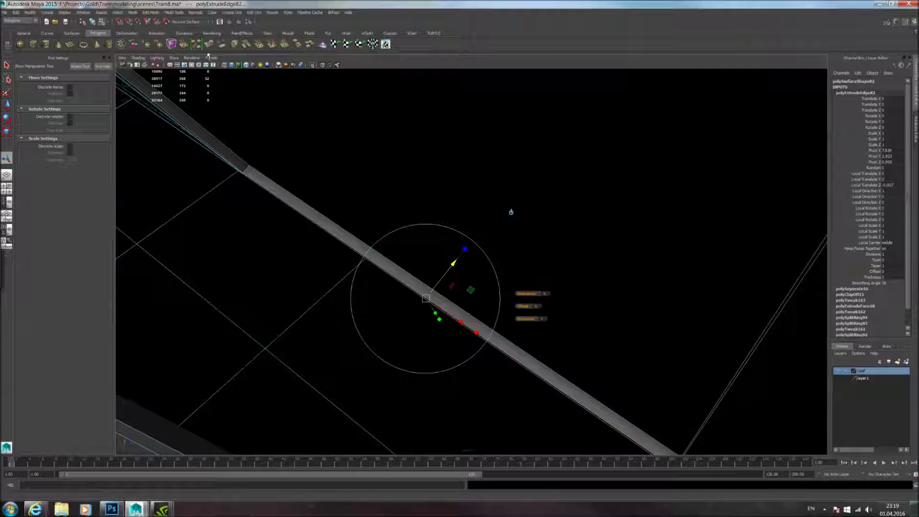
Step: Extrude the opening border edges a second time, and return the frame to unsmoothed object display
{"action": "key", "text": "ctrl+e"}
{"action": "key", "text": "w"}
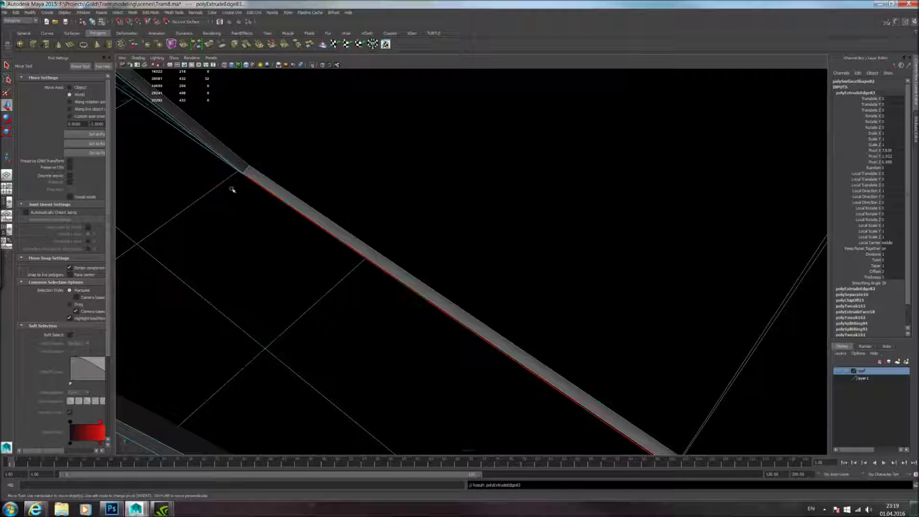
{"action": "left_click_drag", "start_coordinate": [425, 219], "coordinate": [520, 299], "text": "alt"}
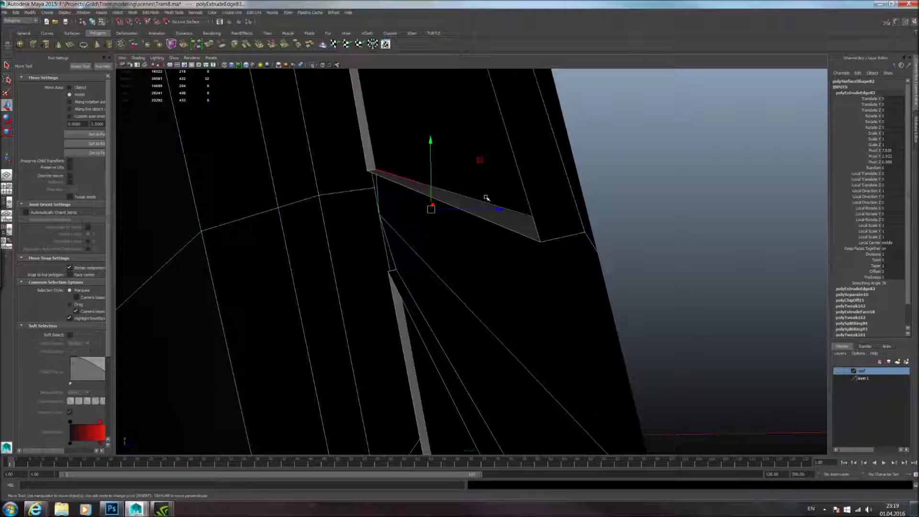
{"action": "middle_click_drag", "start_coordinate": [479, 160], "coordinate": [457, 163]}
{"action": "left_click_drag", "start_coordinate": [457, 163], "coordinate": [441, 180], "text": "alt"}
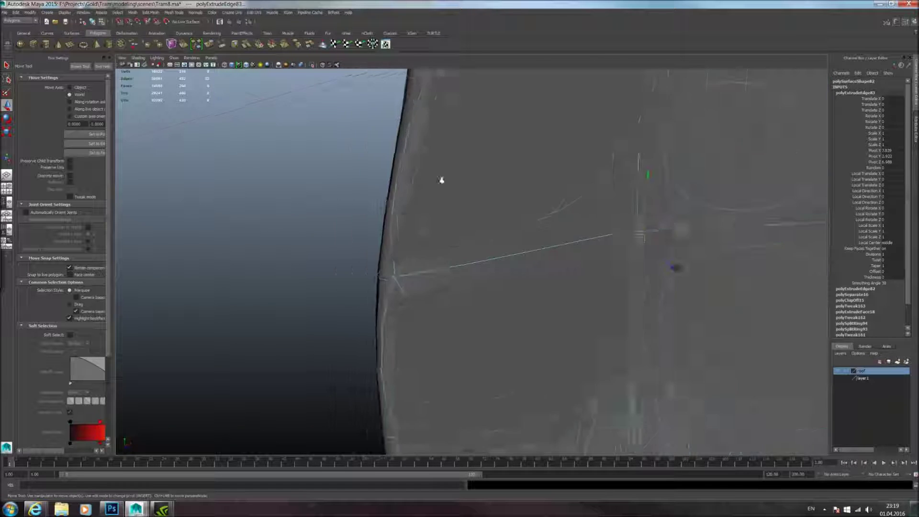
{"action": "middle_click_drag", "start_coordinate": [550, 169], "coordinate": [461, 206], "text": "alt"}
{"action": "right_click_drag", "start_coordinate": [532, 195], "coordinate": [555, 176]}
{"action": "scroll", "coordinate": [542, 197], "scroll_direction": "down", "scroll_amount": 5}
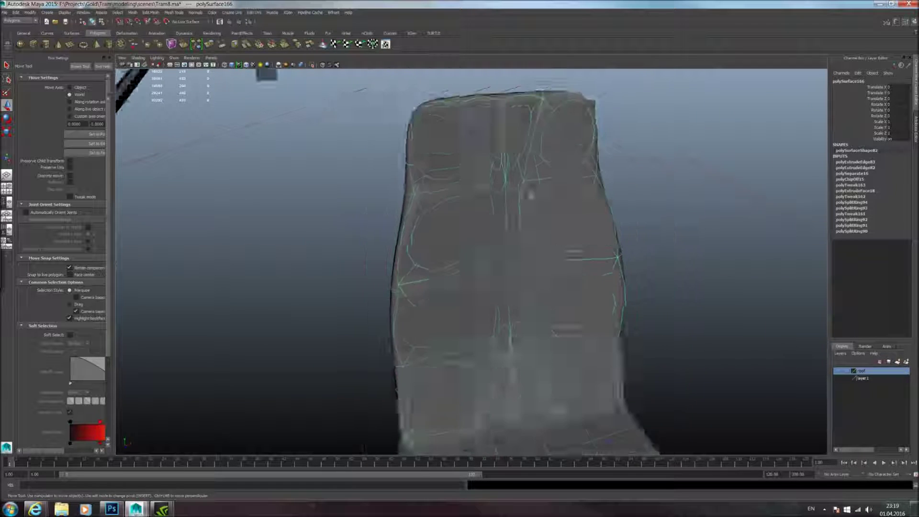
{"action": "left_click_drag", "start_coordinate": [532, 195], "coordinate": [574, 197], "text": "alt"}
{"action": "key", "text": "1"}
Step: Combine the twelve extracted backrest panels into a single mesh
{"action": "left_click", "coordinate": [479, 211]}
{"action": "scroll", "coordinate": [479, 211], "scroll_direction": "up", "scroll_amount": 4}
{"action": "left_click_drag", "start_coordinate": [479, 211], "coordinate": [441, 201], "text": "alt"}
{"action": "right_click", "coordinate": [441, 202]}
{"action": "right_click_drag", "start_coordinate": [441, 201], "coordinate": [436, 184]}
{"action": "left_click_drag", "start_coordinate": [469, 180], "coordinate": [415, 292], "text": "alt"}
{"action": "right_click_drag", "start_coordinate": [414, 291], "coordinate": [438, 231], "text": "alt"}
{"action": "left_click", "coordinate": [405, 232]}
{"action": "left_click", "coordinate": [481, 219], "text": "shift"}
{"action": "left_click", "coordinate": [461, 219], "text": "shift"}
{"action": "left_click", "coordinate": [529, 211], "text": "shift"}
{"action": "left_click", "coordinate": [528, 275], "text": "shift"}
{"action": "left_click_drag", "start_coordinate": [553, 314], "coordinate": [458, 296], "text": "alt"}
{"action": "left_click", "coordinate": [421, 310], "text": "shift"}
{"action": "left_click", "coordinate": [521, 289], "text": "shift"}
{"action": "left_click", "coordinate": [526, 345], "text": "shift"}
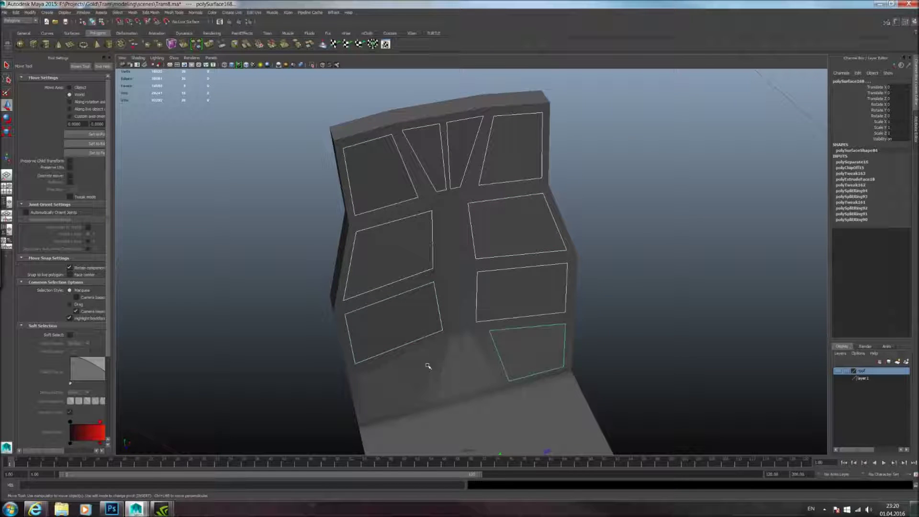
{"action": "left_click", "coordinate": [457, 370], "text": "shift"}
{"action": "left_click", "coordinate": [478, 363], "text": "shift"}
{"action": "left_click", "coordinate": [133, 12]}
{"action": "left_click", "coordinate": [140, 20]}
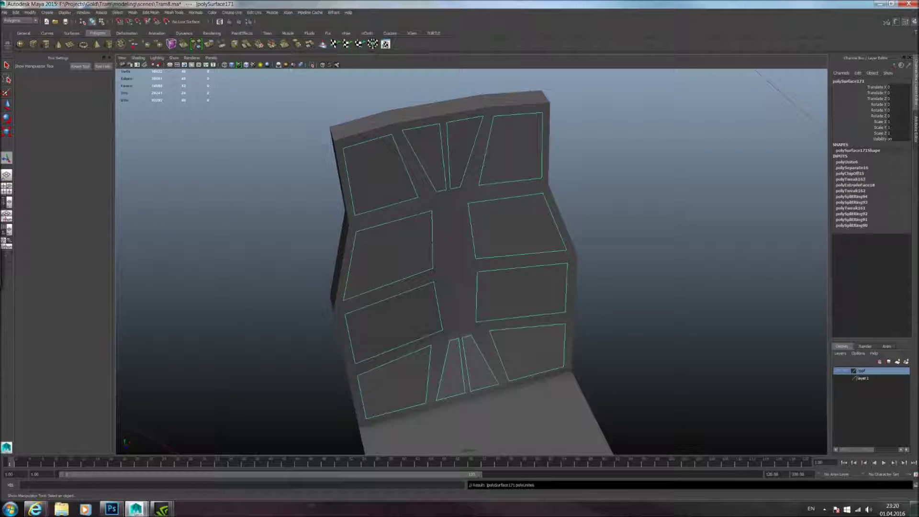
Step: Extrude the border edges of all the combined panels backward into the seat to give them side walls
{"action": "double_click", "coordinate": [383, 224]}
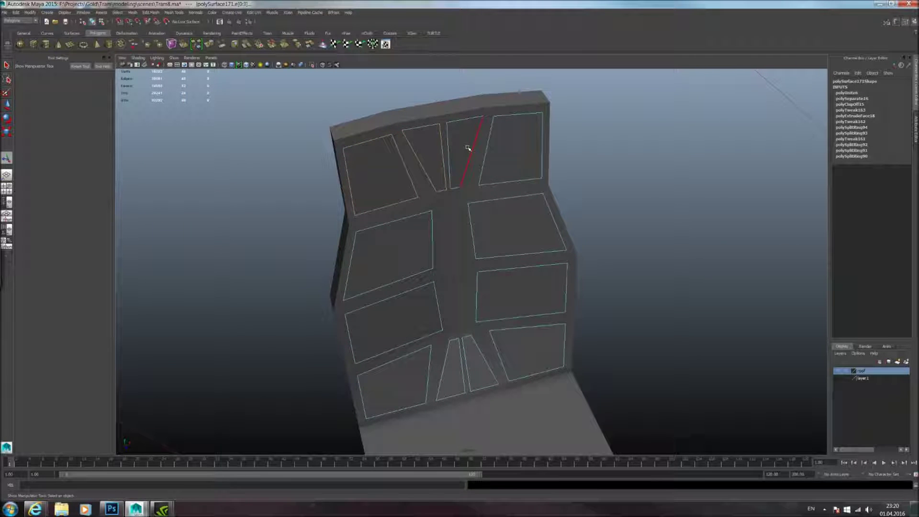
{"action": "left_click", "coordinate": [442, 236], "text": "shift"}
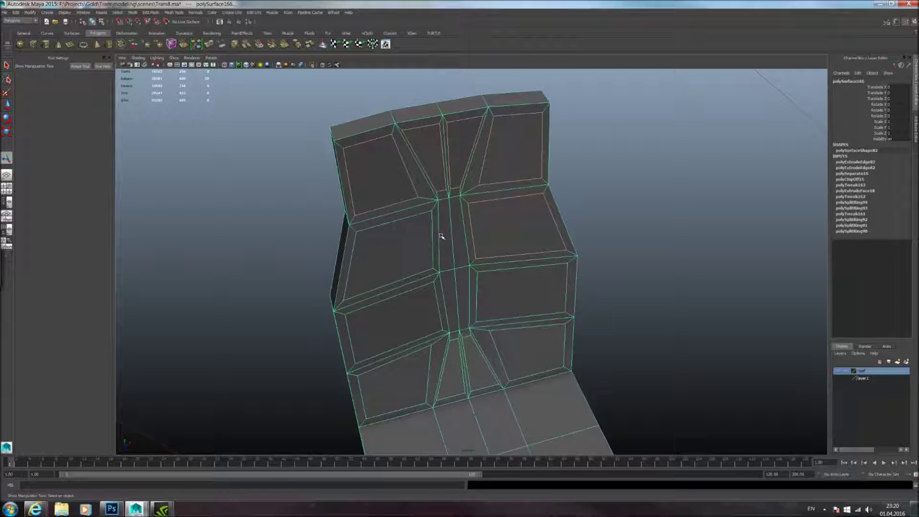
{"action": "key", "text": "ctrl+z"}
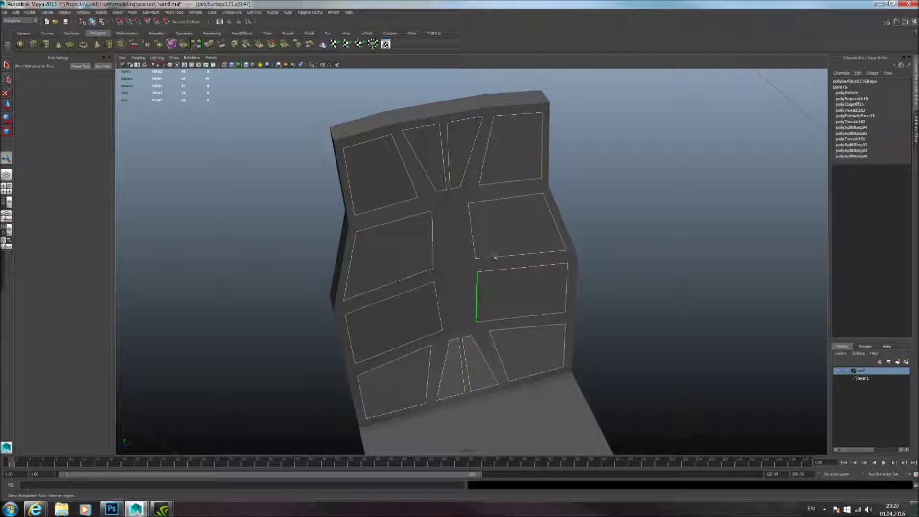
{"action": "left_click", "coordinate": [210, 43]}
{"action": "left_click_drag", "start_coordinate": [390, 174], "coordinate": [609, 224], "text": "alt"}
{"action": "right_click_drag", "start_coordinate": [609, 224], "coordinate": [619, 228], "text": "alt"}
{"action": "left_click_drag", "start_coordinate": [650, 233], "coordinate": [625, 242]}
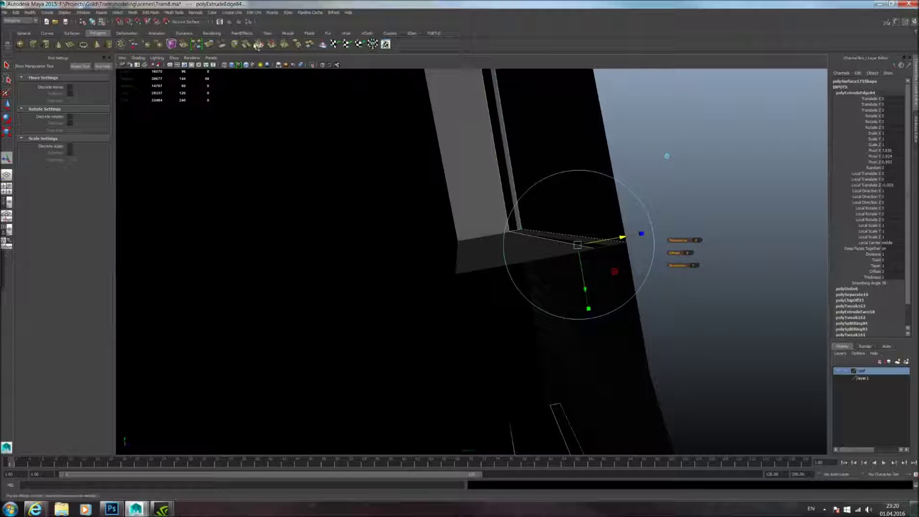
Step: Extrude the panel border edges again without an offset, and turn on smooth preview for the panels
{"action": "left_click", "coordinate": [209, 45]}
{"action": "left_click_drag", "start_coordinate": [534, 255], "coordinate": [511, 255]}
{"action": "key", "text": "ctrl+z"}
{"action": "left_click", "coordinate": [7, 105]}
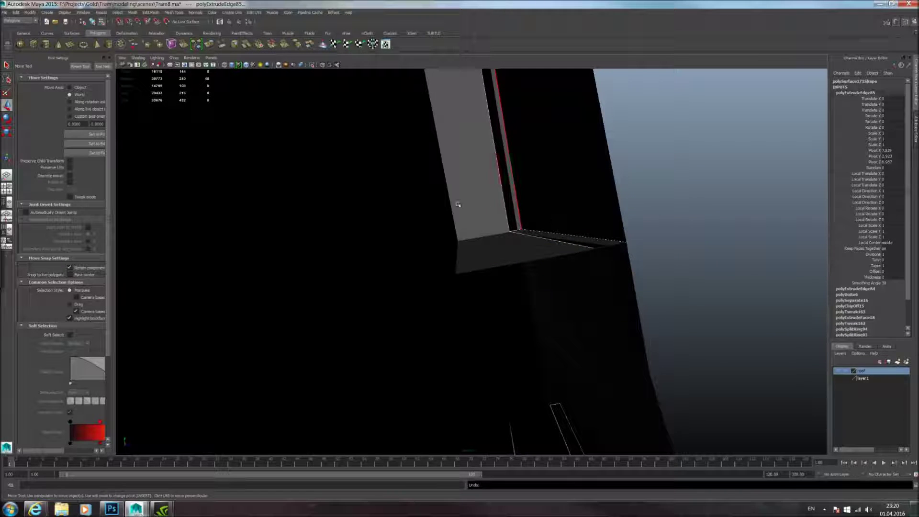
{"action": "middle_click_drag", "start_coordinate": [587, 236], "coordinate": [584, 240], "text": "alt"}
{"action": "left_click_drag", "start_coordinate": [584, 240], "coordinate": [560, 225], "text": "alt"}
{"action": "middle_click_drag", "start_coordinate": [560, 226], "coordinate": [575, 253], "text": "alt"}
{"action": "mouse_move", "coordinate": [575, 253]}
{"action": "left_mouse_down", "text": "alt"}
{"action": "mouse_move", "coordinate": [569, 237]}
{"action": "mouse_move", "coordinate": [568, 260]}
{"action": "mouse_move", "coordinate": [593, 249]}
{"action": "mouse_move", "coordinate": [568, 254]}
{"action": "mouse_move", "coordinate": [562, 237]}
{"action": "mouse_move", "coordinate": [519, 246]}
{"action": "left_mouse_up", "text": "alt"}
{"action": "key", "text": "3"}
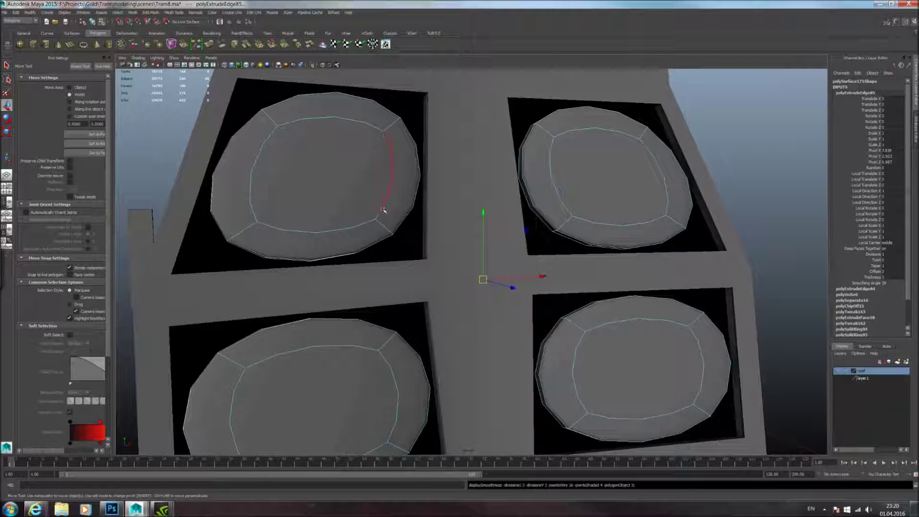
Step: Check the backrest frame in smooth preview together with the panels, and return the frame to unsmoothed display
{"action": "right_click_drag", "start_coordinate": [437, 185], "coordinate": [459, 180]}
{"action": "left_click", "coordinate": [466, 192]}
{"action": "key", "text": "3"}
{"action": "left_click", "coordinate": [728, 178]}
{"action": "right_click_drag", "start_coordinate": [728, 179], "coordinate": [554, 243], "text": "alt"}
{"action": "middle_click_drag", "start_coordinate": [557, 249], "coordinate": [541, 189], "text": "alt"}
{"action": "left_click_drag", "start_coordinate": [535, 255], "coordinate": [499, 223], "text": "alt"}
{"action": "left_click", "coordinate": [485, 276]}
{"action": "key", "text": "1"}
{"action": "right_click_drag", "start_coordinate": [497, 241], "coordinate": [513, 238], "text": "alt"}
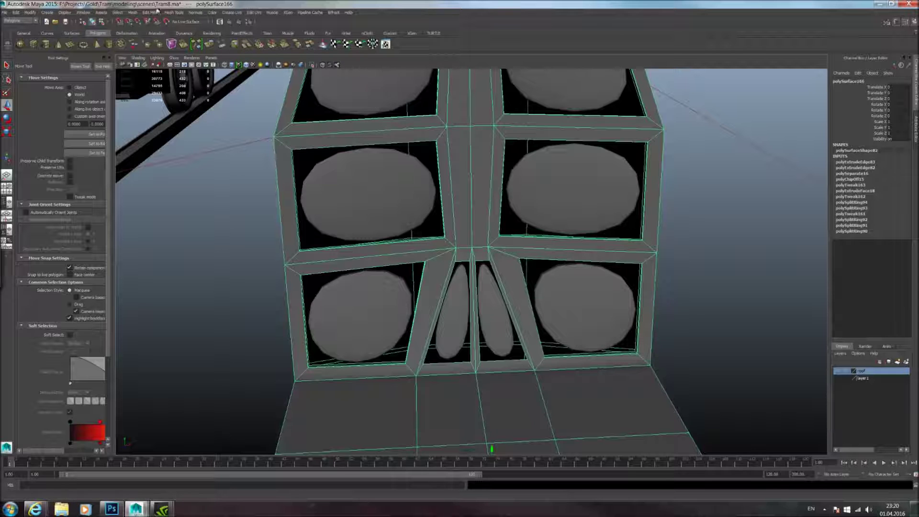
Step: Insert edge loops, using Equal distance from edge, along both slanted struts and the centre strut at the frame's lower junction
{"action": "left_click", "coordinate": [151, 13]}
{"action": "mouse_move", "coordinate": [174, 12]}
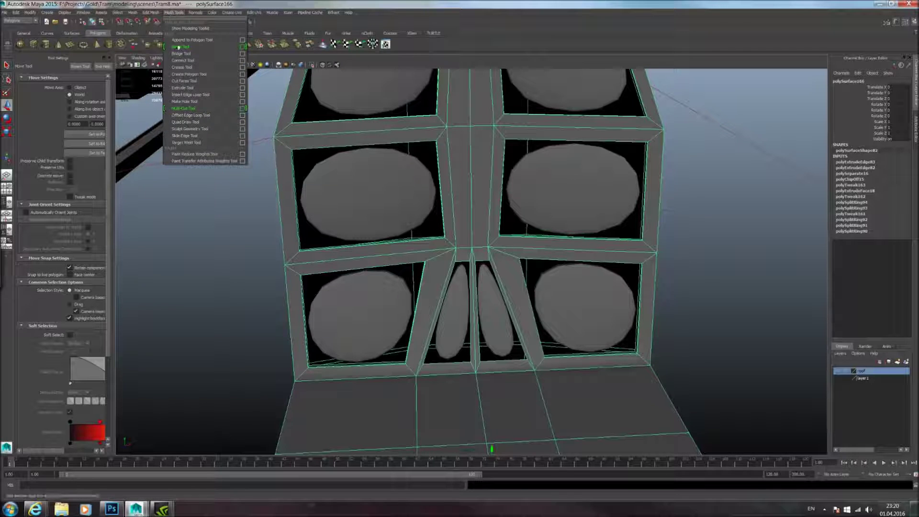
{"action": "left_click", "coordinate": [194, 93]}
{"action": "scroll", "coordinate": [468, 240], "scroll_direction": "up", "scroll_amount": 5}
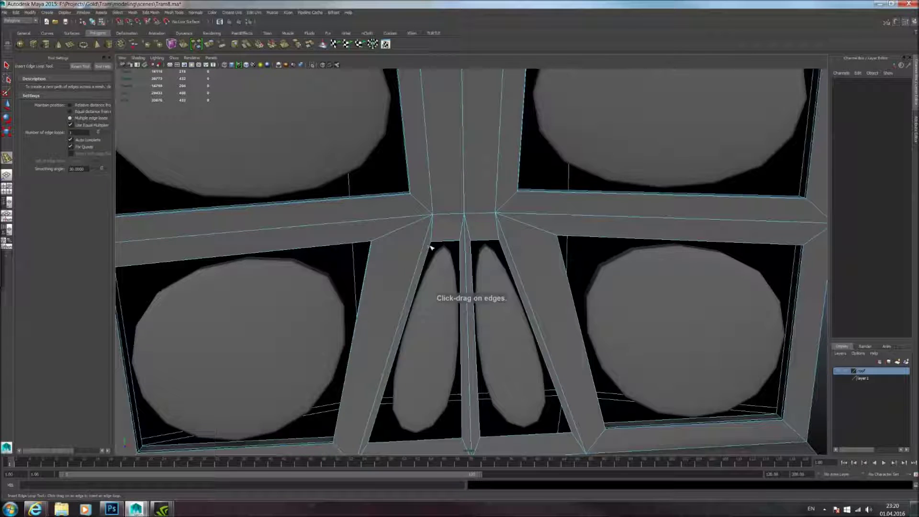
{"action": "left_click", "coordinate": [430, 246]}
{"action": "key", "text": "ctrl+z"}
{"action": "left_click", "coordinate": [93, 112]}
{"action": "left_click", "coordinate": [431, 247]}
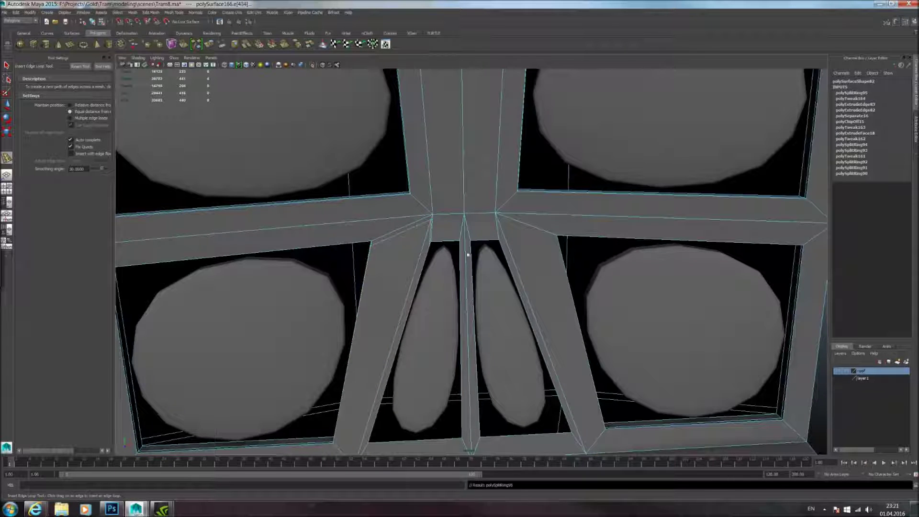
{"action": "left_click", "coordinate": [468, 223]}
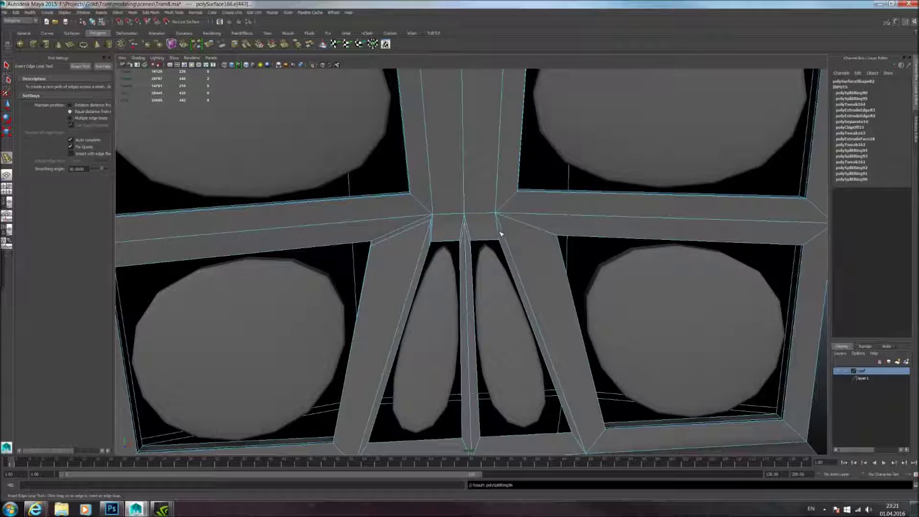
{"action": "left_click", "coordinate": [503, 222]}
Step: Add supporting edge loops near the outer frame corners and the inner corners of the openings above, and turn on the frame's smooth preview
{"action": "left_click_drag", "start_coordinate": [598, 242], "coordinate": [615, 244], "text": "alt"}
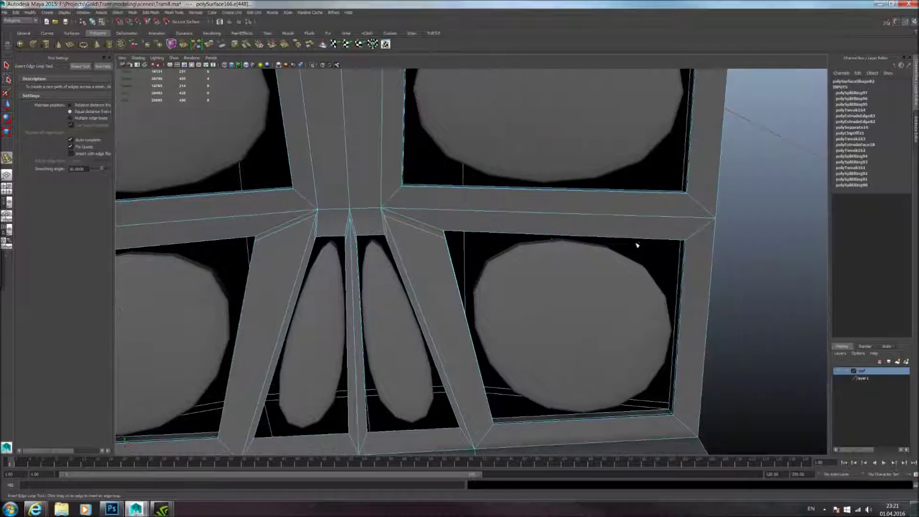
{"action": "left_click", "coordinate": [717, 233]}
{"action": "key", "text": "ctrl+z"}
{"action": "left_click", "coordinate": [716, 226]}
{"action": "middle_click_drag", "start_coordinate": [574, 238], "coordinate": [731, 242], "text": "alt"}
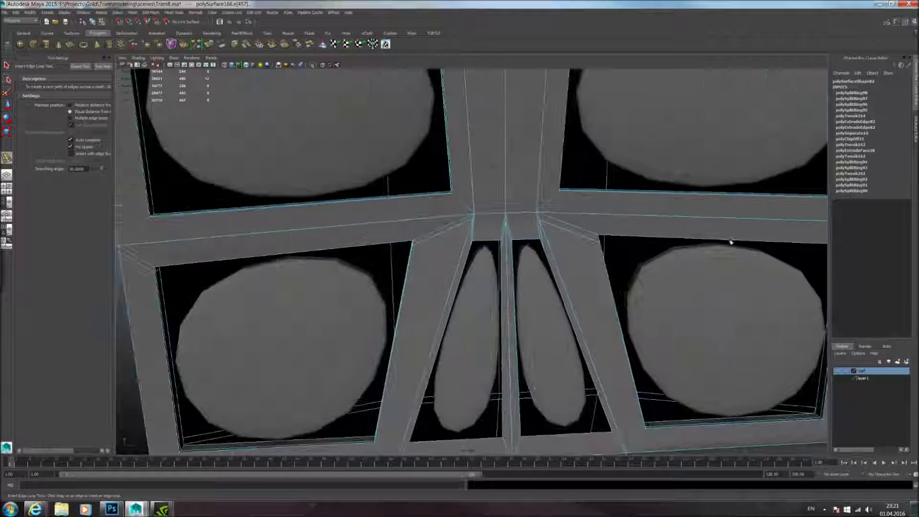
{"action": "left_click", "coordinate": [454, 188]}
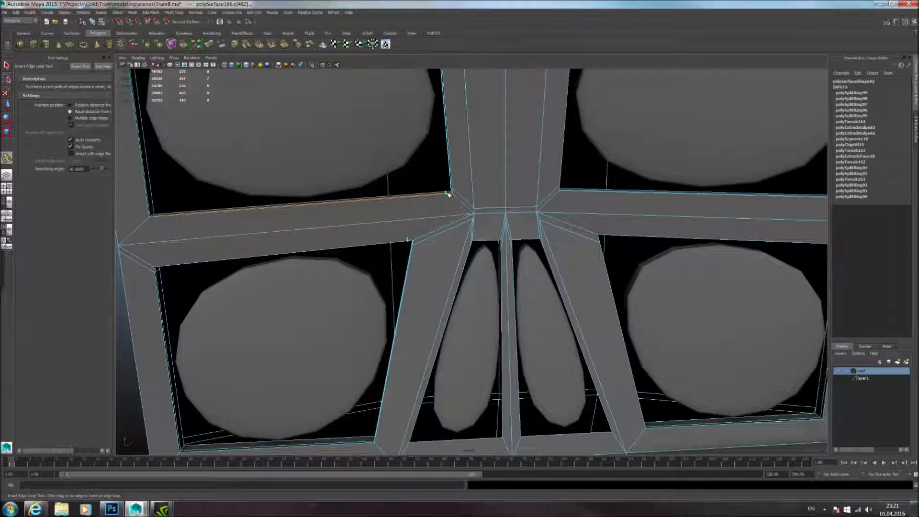
{"action": "left_click", "coordinate": [449, 194]}
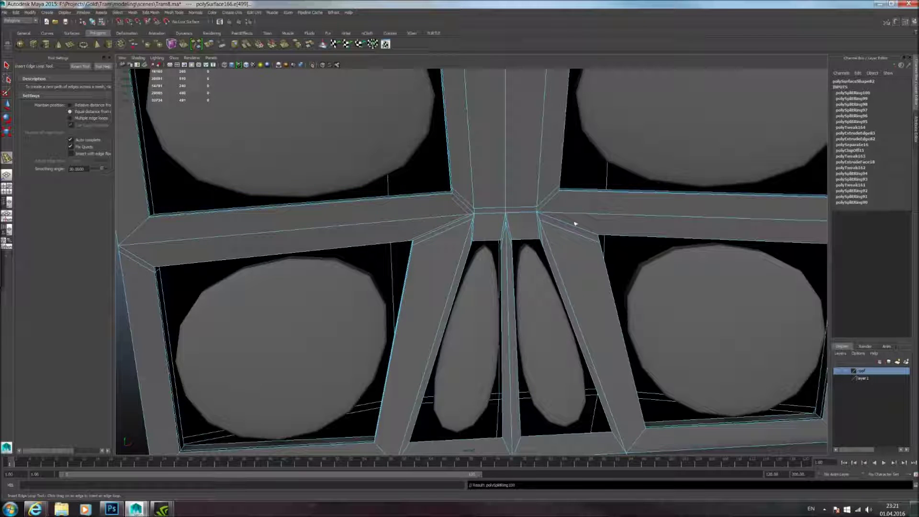
{"action": "left_click", "coordinate": [566, 193]}
{"action": "key", "text": "3"}
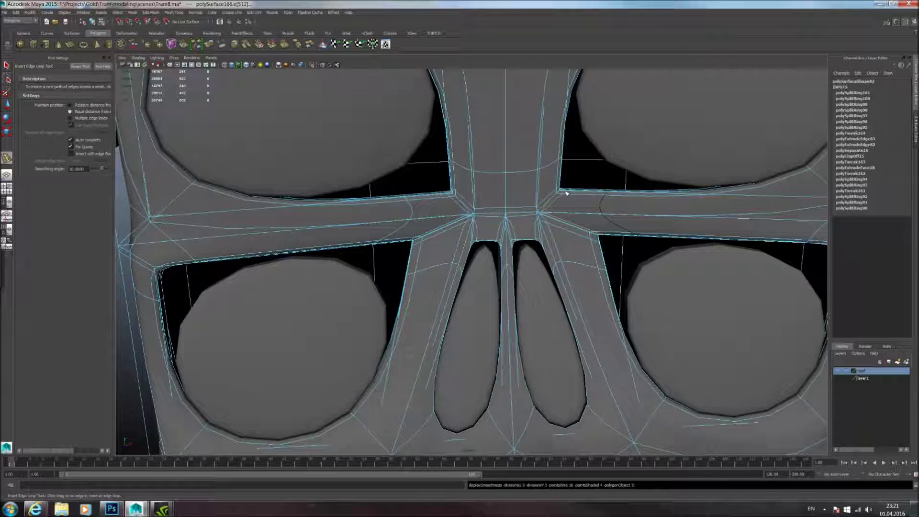
Step: Inspect the smoothed backrest and return the frame to unsmoothed display to check its edge layout
{"action": "scroll", "coordinate": [580, 186], "scroll_direction": "down", "scroll_amount": 6}
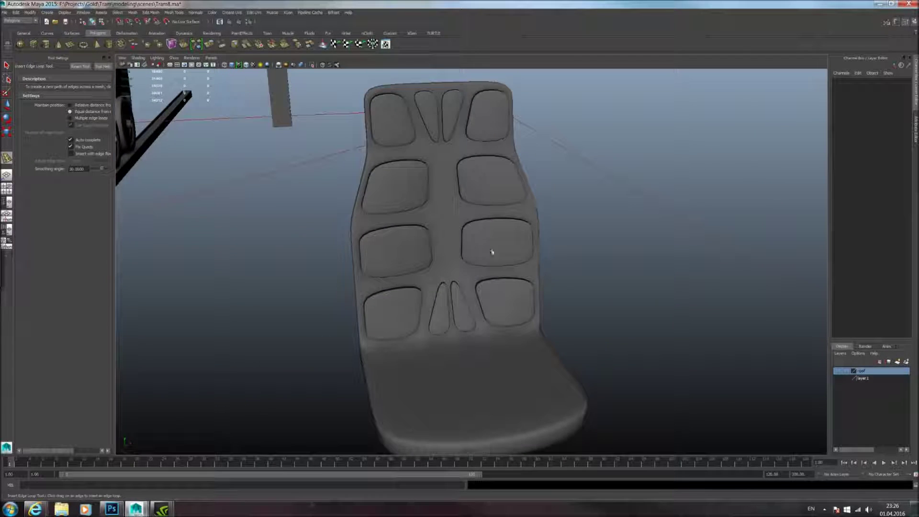
{"action": "left_click", "coordinate": [8, 65]}
{"action": "scroll", "coordinate": [416, 168], "scroll_direction": "up", "scroll_amount": 5}
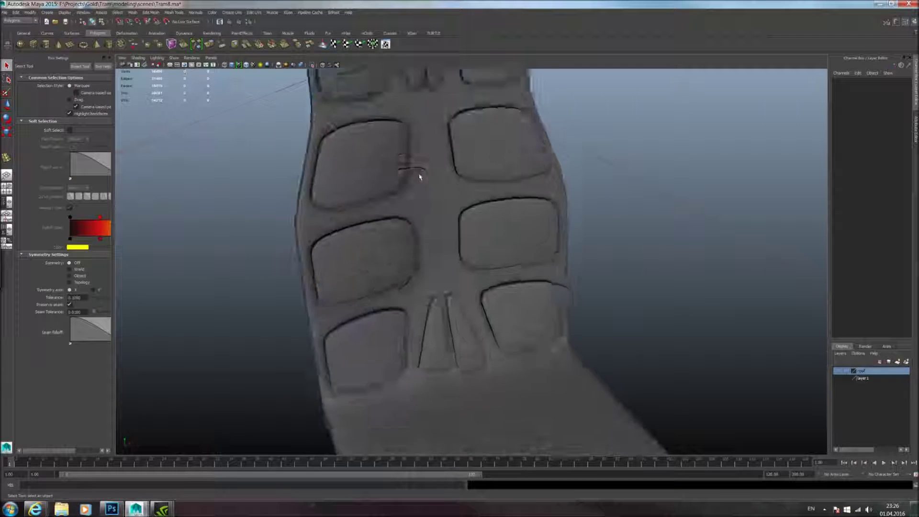
{"action": "left_click", "coordinate": [430, 170]}
{"action": "left_click_drag", "start_coordinate": [432, 164], "coordinate": [417, 159], "text": "alt"}
{"action": "key", "text": "1"}
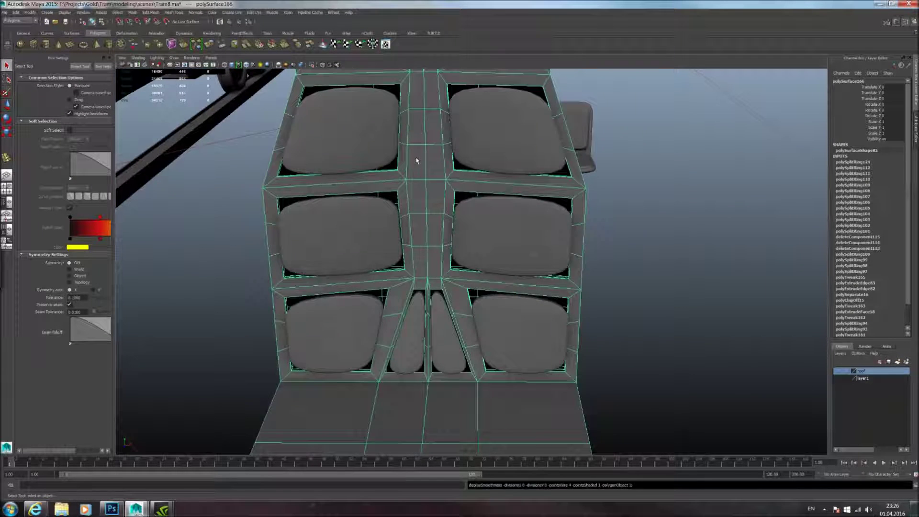
{"action": "middle_click_drag", "start_coordinate": [416, 160], "coordinate": [418, 209], "text": "alt"}
{"action": "scroll", "coordinate": [418, 209], "scroll_direction": "down", "scroll_amount": 2}
{"action": "middle_click_drag", "start_coordinate": [399, 254], "coordinate": [394, 274], "text": "alt"}
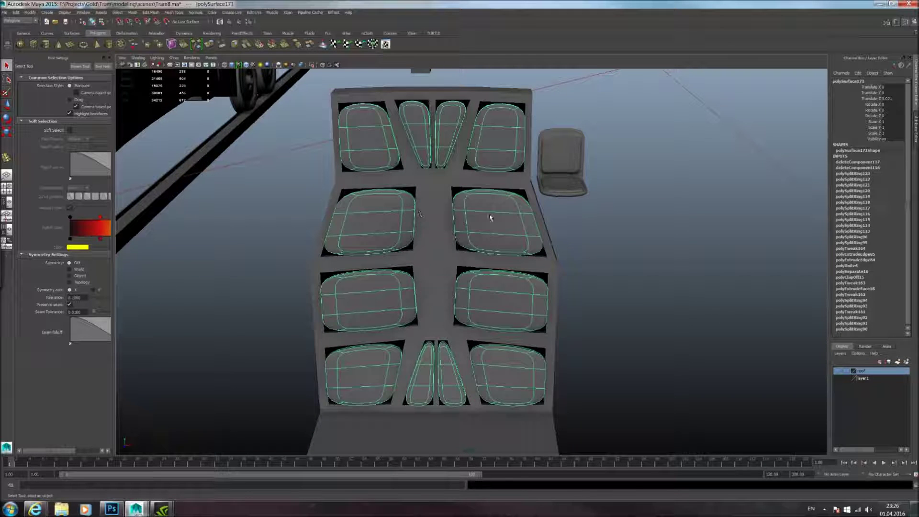
Step: Show the backrest frame and panels in smooth preview and examine how the padded panels sit in their openings
{"action": "left_click", "coordinate": [601, 224]}
{"action": "left_click", "coordinate": [461, 212]}
{"action": "left_click", "coordinate": [436, 214]}
{"action": "key", "text": "3"}
{"action": "left_click", "coordinate": [577, 230]}
{"action": "left_click_drag", "start_coordinate": [558, 230], "coordinate": [618, 244], "text": "alt"}
{"action": "scroll", "coordinate": [530, 226], "scroll_direction": "up", "scroll_amount": 2}
{"action": "left_click", "coordinate": [455, 226]}
{"action": "scroll", "coordinate": [455, 226], "scroll_direction": "up", "scroll_amount": 3}
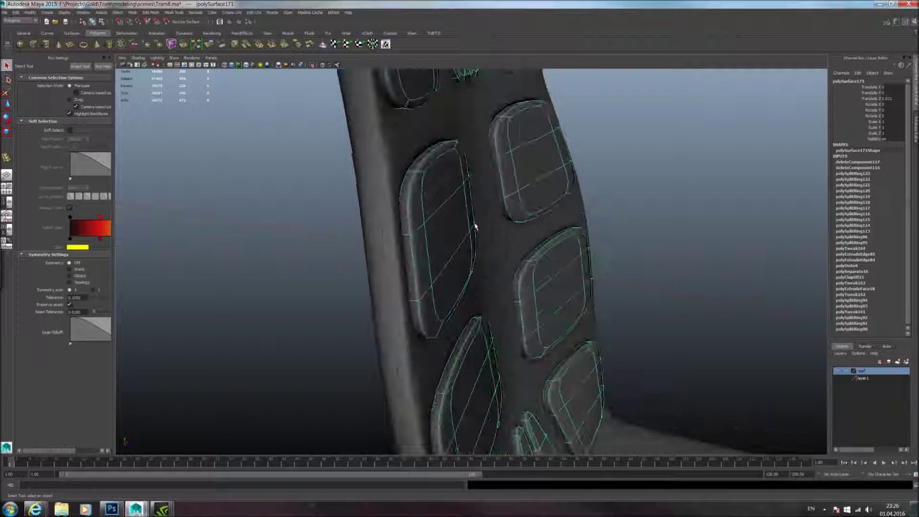
{"action": "left_click", "coordinate": [612, 186]}
{"action": "left_click_drag", "start_coordinate": [612, 187], "coordinate": [487, 213], "text": "alt"}
{"action": "scroll", "coordinate": [550, 179], "scroll_direction": "down", "scroll_amount": 3}
{"action": "middle_click_drag", "start_coordinate": [486, 214], "coordinate": [523, 189], "text": "alt"}
{"action": "left_click_drag", "start_coordinate": [523, 189], "coordinate": [519, 210], "text": "alt"}
Step: Compare the frame and seat cushion in unsmoothed and smooth display, examining the cushion's flat top surface
{"action": "left_click", "coordinate": [440, 195]}
{"action": "left_click_drag", "start_coordinate": [476, 178], "coordinate": [443, 178], "text": "alt"}
{"action": "key", "text": "1"}
{"action": "right_click_drag", "start_coordinate": [443, 178], "coordinate": [453, 219], "text": "alt"}
{"action": "left_click_drag", "start_coordinate": [454, 220], "coordinate": [503, 228], "text": "alt"}
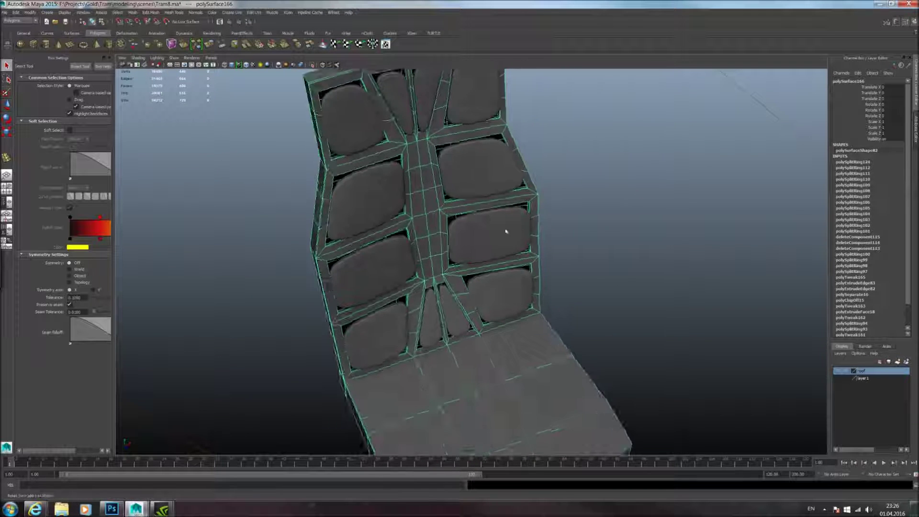
{"action": "middle_click_drag", "start_coordinate": [502, 228], "coordinate": [505, 180], "text": "alt"}
{"action": "left_click_drag", "start_coordinate": [505, 180], "coordinate": [509, 239], "text": "alt"}
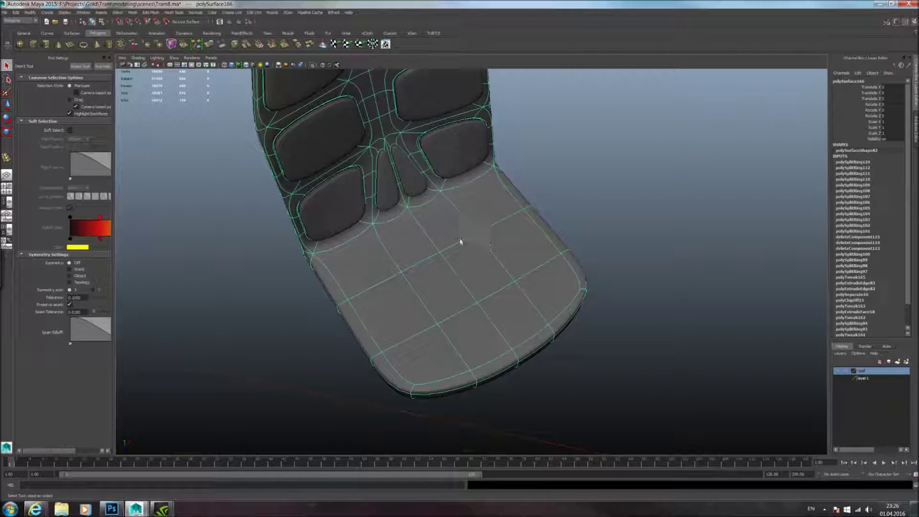
{"action": "left_click_drag", "start_coordinate": [437, 239], "coordinate": [396, 290], "text": "alt"}
{"action": "key", "text": "1"}
{"action": "key", "text": "F11"}
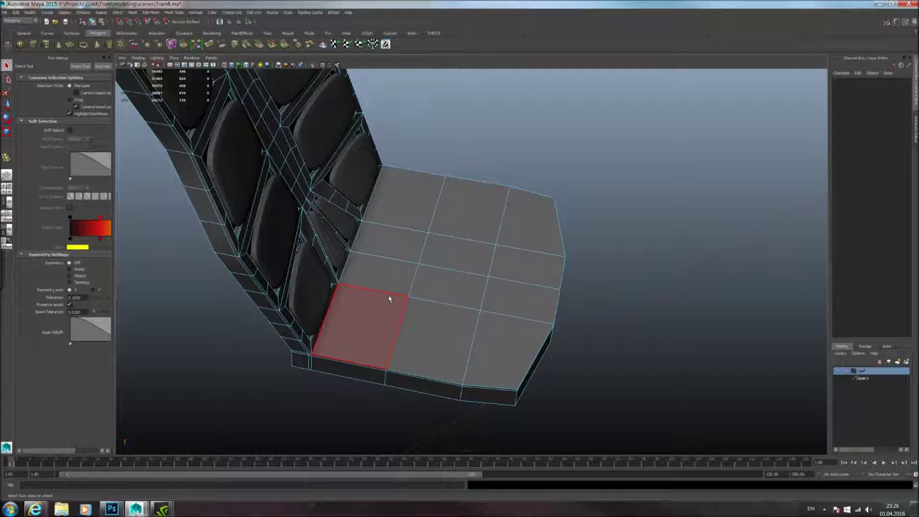
{"action": "left_click", "coordinate": [381, 311]}
{"action": "left_click", "coordinate": [397, 284], "text": "shift"}
{"action": "left_click", "coordinate": [438, 290], "text": "shift"}
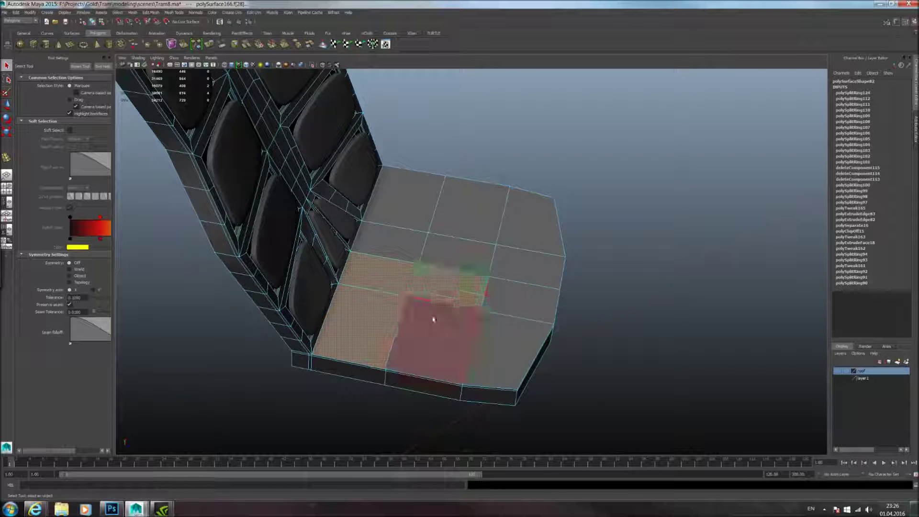
{"action": "left_click", "coordinate": [433, 323], "text": "shift"}
{"action": "left_click", "coordinate": [493, 340], "text": "shift"}
{"action": "left_click", "coordinate": [515, 303], "text": "shift"}
{"action": "left_click_drag", "start_coordinate": [544, 267], "coordinate": [481, 302], "text": "alt"}
{"action": "left_click_drag", "start_coordinate": [484, 263], "coordinate": [408, 218], "text": "alt"}
Step: Switch the seat mesh to vertex mode and move vertices of the cushion's top vertically to contour the seating surface
{"action": "right_click", "coordinate": [431, 248]}
{"action": "left_click", "coordinate": [405, 247]}
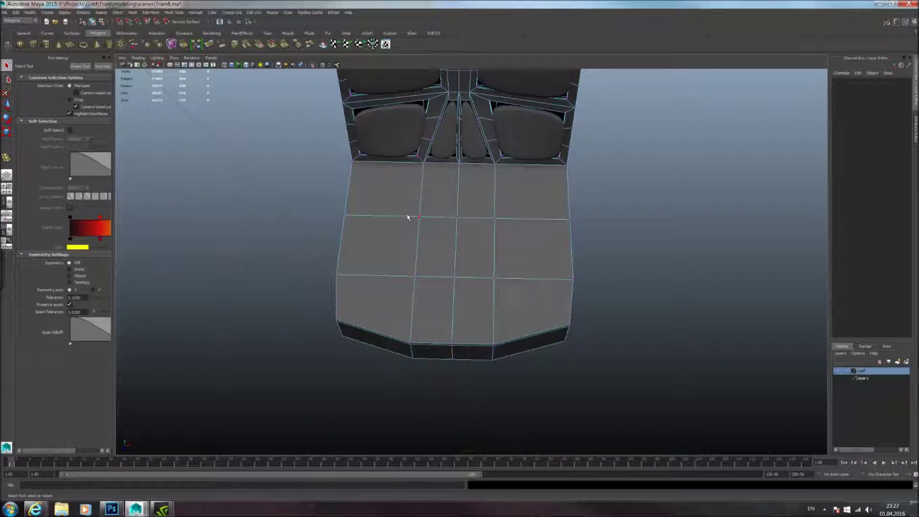
{"action": "left_click_drag", "start_coordinate": [510, 313], "coordinate": [516, 309]}
{"action": "left_click_drag", "start_coordinate": [521, 269], "coordinate": [460, 210], "text": "alt"}
{"action": "left_click_drag", "start_coordinate": [464, 285], "coordinate": [542, 324], "text": "alt"}
{"action": "left_click_drag", "start_coordinate": [393, 289], "coordinate": [48, 127], "text": "alt"}
{"action": "left_click", "coordinate": [6, 105]}
{"action": "left_click_drag", "start_coordinate": [460, 185], "coordinate": [426, 234]}
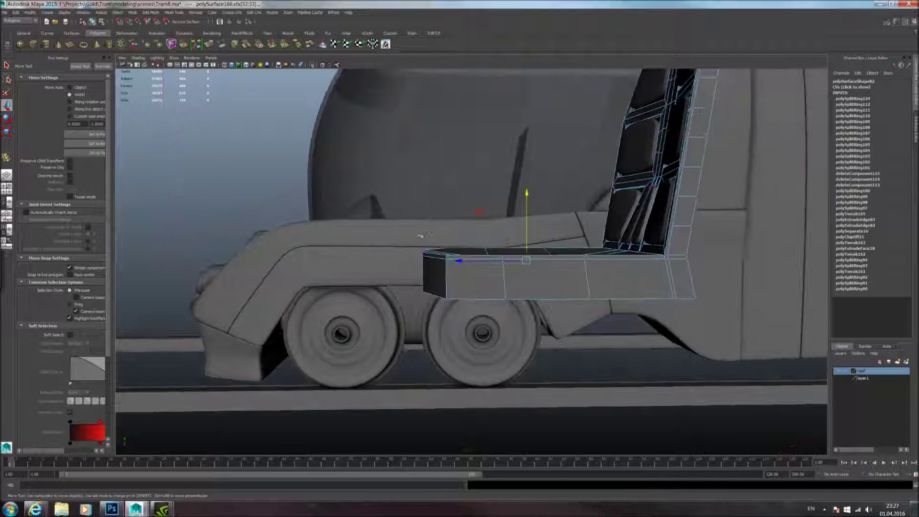
Step: Scale the pair of outer side vertices on the cushion row nearest the backrest outward to widen the seat
{"action": "left_click_drag", "start_coordinate": [434, 186], "coordinate": [319, 228]}
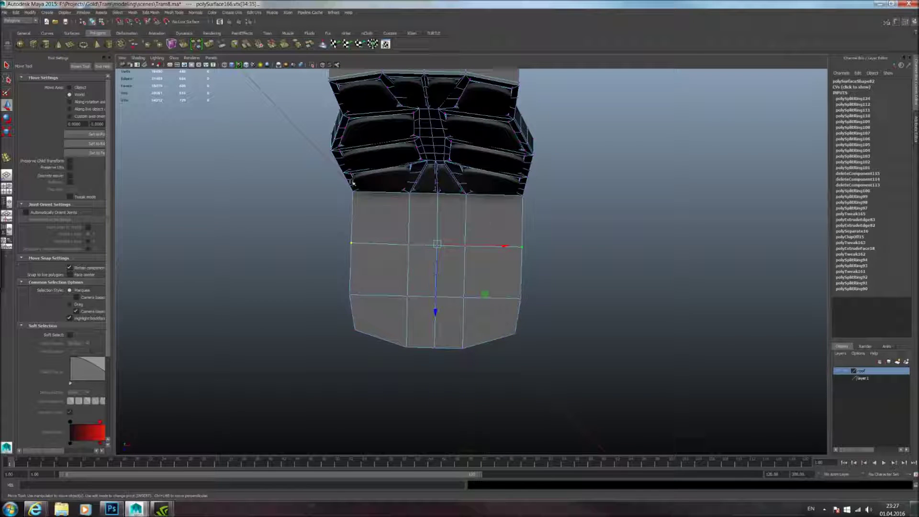
{"action": "left_click", "coordinate": [7, 132]}
{"action": "middle_click_drag", "start_coordinate": [260, 153], "coordinate": [229, 156]}
{"action": "left_click_drag", "start_coordinate": [304, 182], "coordinate": [377, 220], "text": "alt"}
{"action": "left_click_drag", "start_coordinate": [492, 263], "coordinate": [532, 271], "text": "alt"}
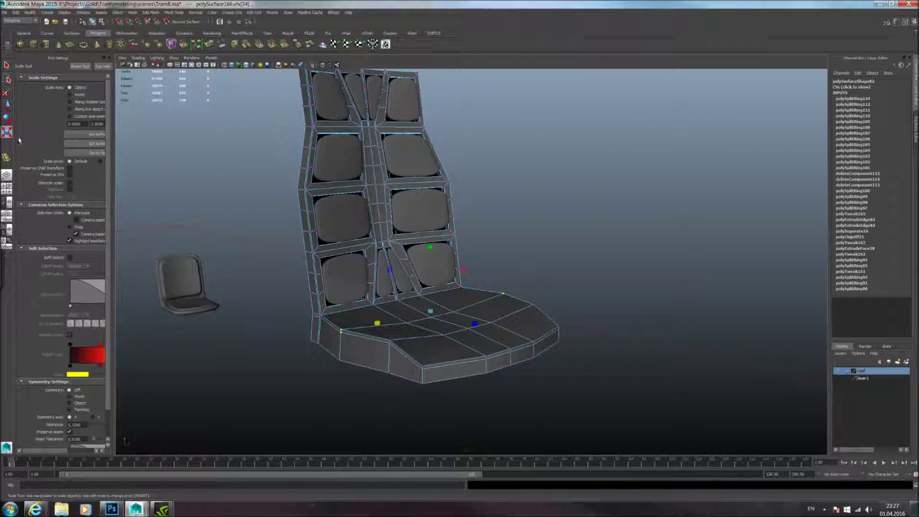
Step: Check the reshaped seat cushion in smooth preview, and return the mesh to unsmoothed display
{"action": "left_click", "coordinate": [6, 104]}
{"action": "left_click_drag", "start_coordinate": [443, 210], "coordinate": [478, 296], "text": "alt"}
{"action": "key", "text": "3"}
{"action": "left_click", "coordinate": [422, 260]}
{"action": "right_click_drag", "start_coordinate": [498, 300], "coordinate": [529, 288]}
{"action": "left_click_drag", "start_coordinate": [514, 282], "coordinate": [470, 269], "text": "alt"}
{"action": "left_click_drag", "start_coordinate": [478, 222], "coordinate": [484, 248], "text": "alt"}
{"action": "key", "text": "F8"}
{"action": "key", "text": "1"}
Step: Select all the top faces of the seat cushion in face mode
{"action": "right_click_drag", "start_coordinate": [485, 248], "coordinate": [484, 277]}
{"action": "left_click", "coordinate": [471, 237]}
{"action": "left_click", "coordinate": [364, 251]}
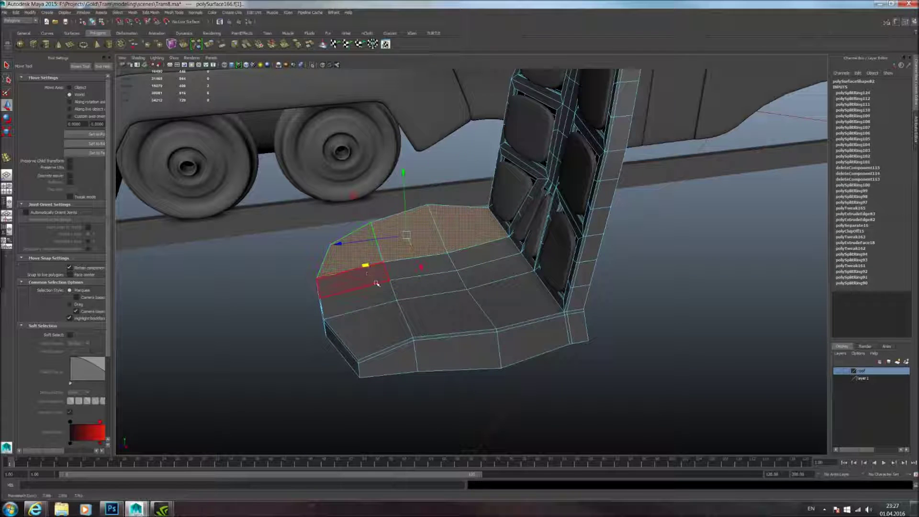
{"action": "left_click", "coordinate": [371, 276], "text": "shift"}
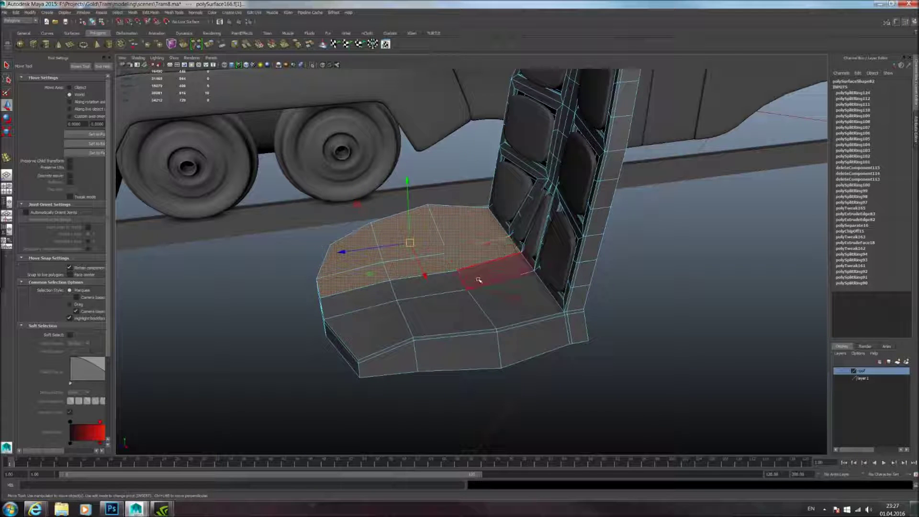
{"action": "left_click", "coordinate": [383, 302], "text": "shift"}
{"action": "left_click", "coordinate": [389, 322], "text": "shift"}
{"action": "left_click", "coordinate": [422, 312], "text": "shift"}
{"action": "left_click", "coordinate": [495, 307], "text": "shift"}
{"action": "left_click_drag", "start_coordinate": [494, 308], "coordinate": [493, 267], "text": "alt"}
{"action": "scroll", "coordinate": [494, 265], "scroll_direction": "up", "scroll_amount": 3}
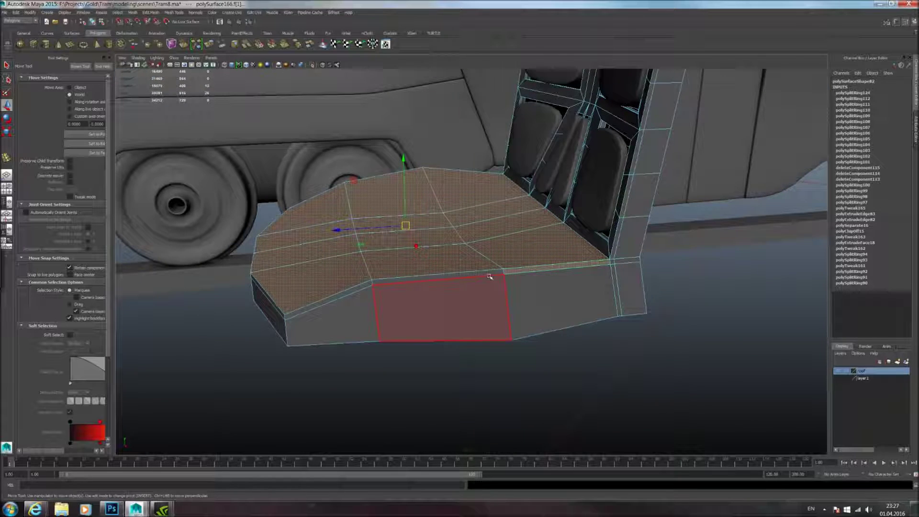
Step: Add the thin rim faces around the cushion to the selection and lower the selected faces by about 0.043 units
{"action": "left_click", "coordinate": [350, 291], "text": "shift"}
{"action": "left_click_drag", "start_coordinate": [343, 281], "coordinate": [427, 271], "text": "alt"}
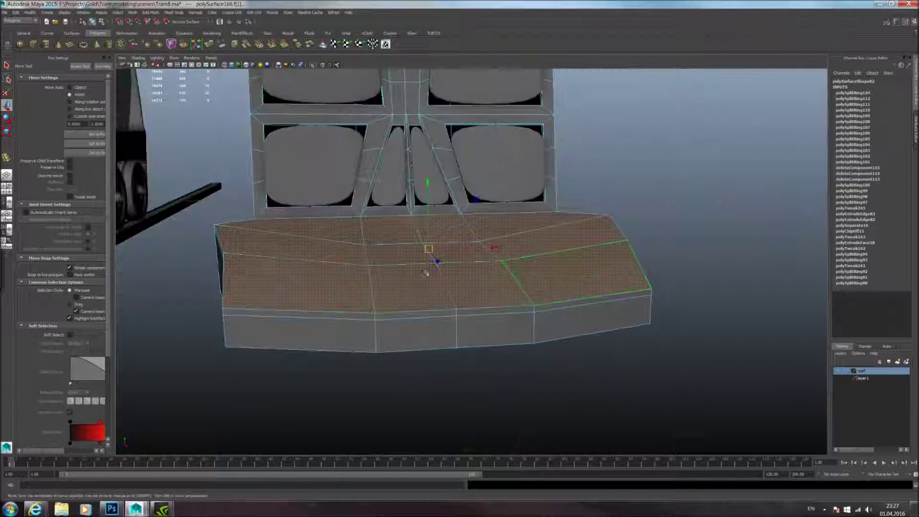
{"action": "left_click", "coordinate": [541, 313], "text": "shift"}
{"action": "left_click", "coordinate": [542, 311], "text": "shift"}
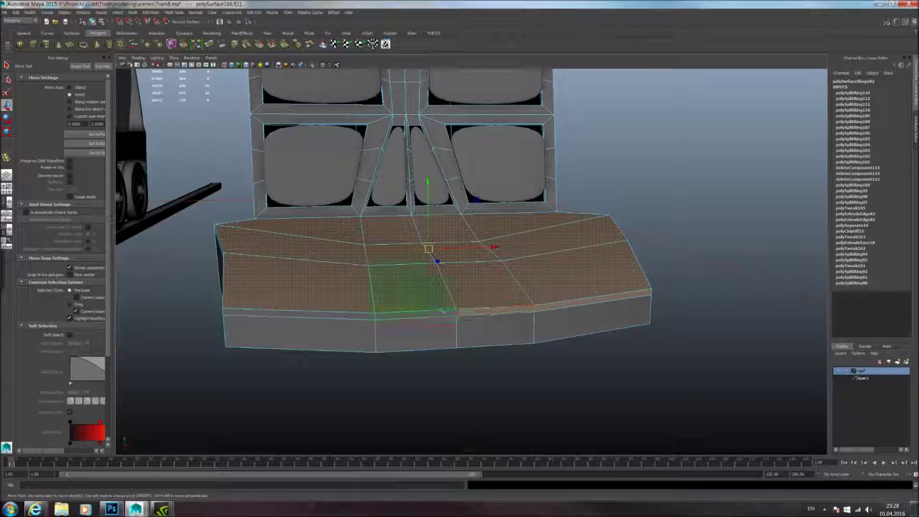
{"action": "left_click_drag", "start_coordinate": [347, 315], "coordinate": [391, 308], "text": "alt"}
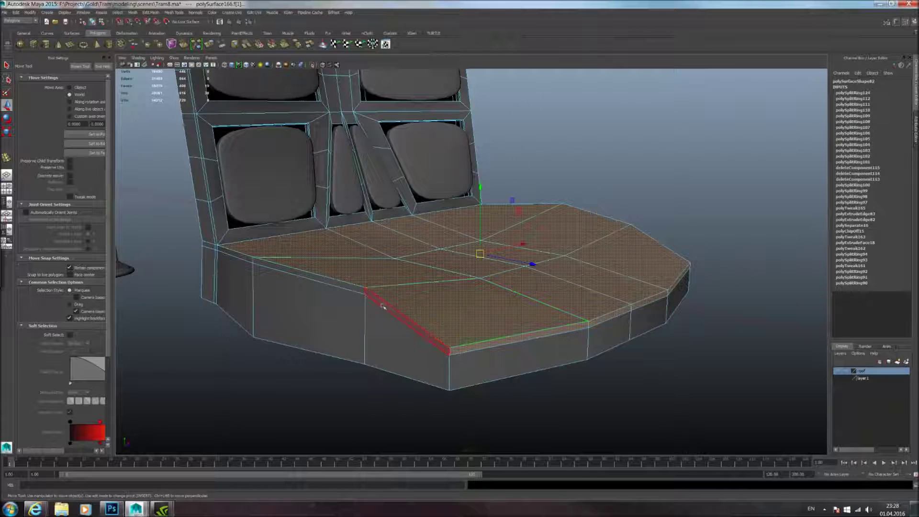
{"action": "left_click_drag", "start_coordinate": [286, 269], "coordinate": [453, 250], "text": "alt"}
{"action": "left_click_drag", "start_coordinate": [478, 212], "coordinate": [478, 222]}
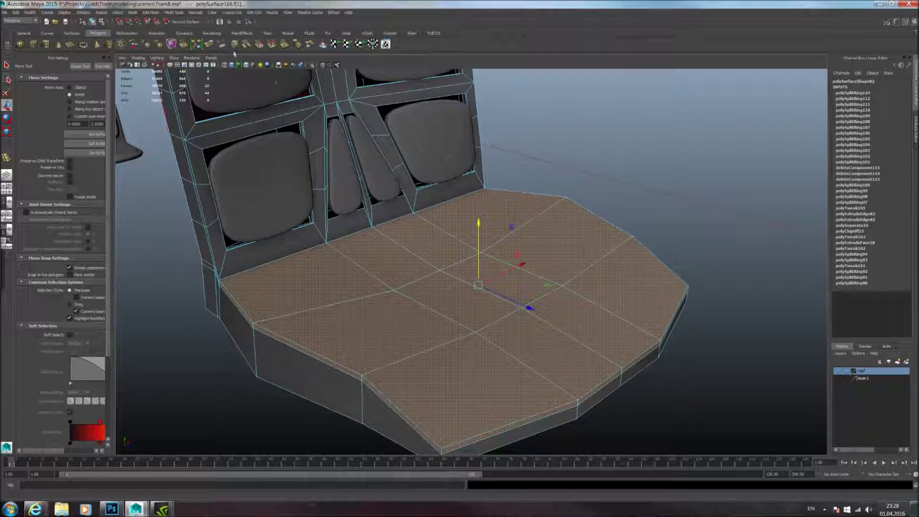
{"action": "left_click", "coordinate": [212, 45]}
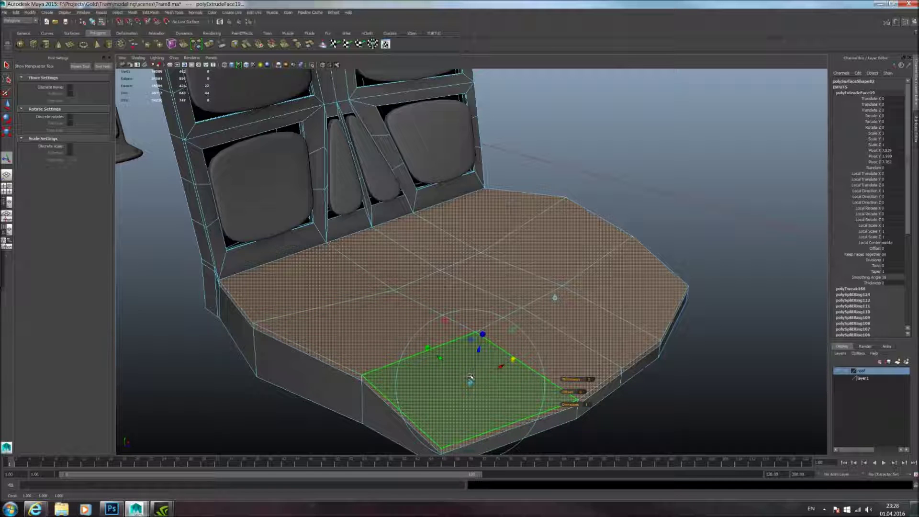
{"action": "key", "text": "ctrl+z"}
{"action": "key", "text": "ctrl+z"}
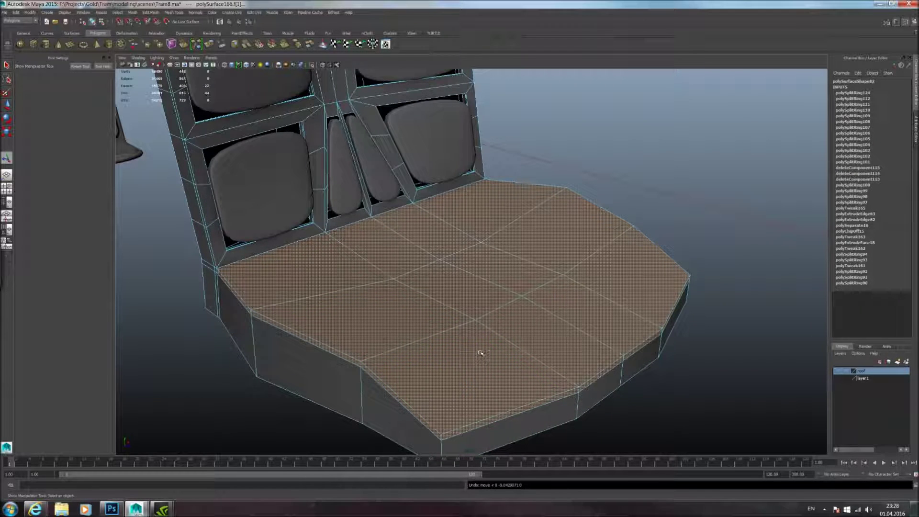
{"action": "key", "text": "shift+z"}
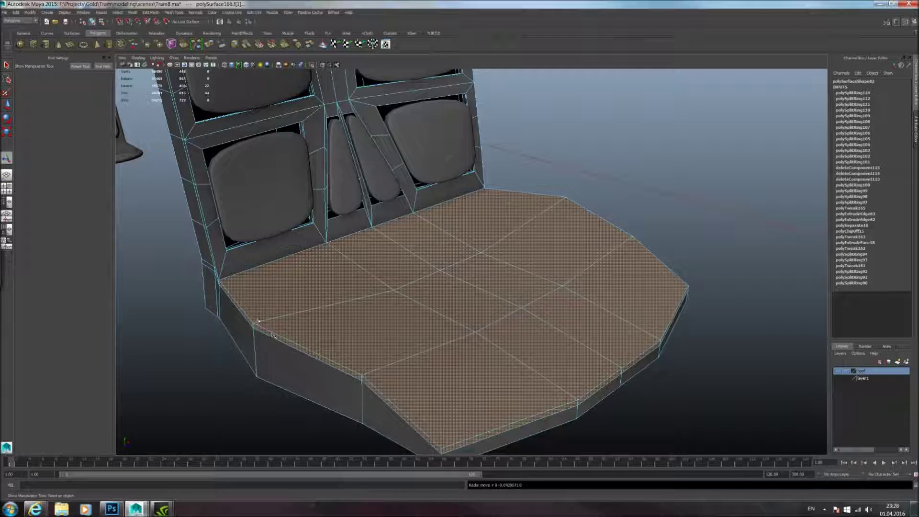
Step: Remove the thin rim faces from the selection, keeping only the seat cushion's top faces selected
{"action": "left_click_drag", "start_coordinate": [272, 335], "coordinate": [315, 310], "text": "alt"}
{"action": "right_click", "coordinate": [347, 294]}
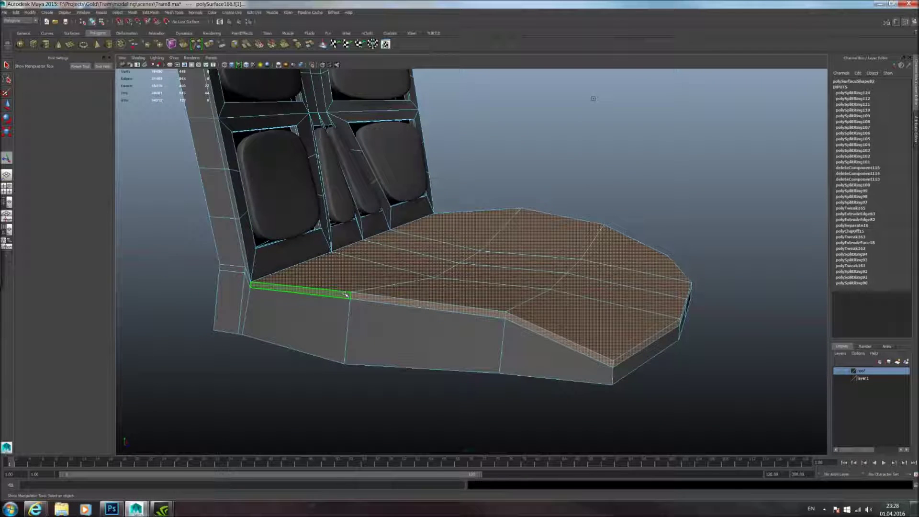
{"action": "double_click", "coordinate": [349, 295], "text": "ctrl"}
{"action": "left_click_drag", "start_coordinate": [478, 281], "coordinate": [417, 286], "text": "alt"}
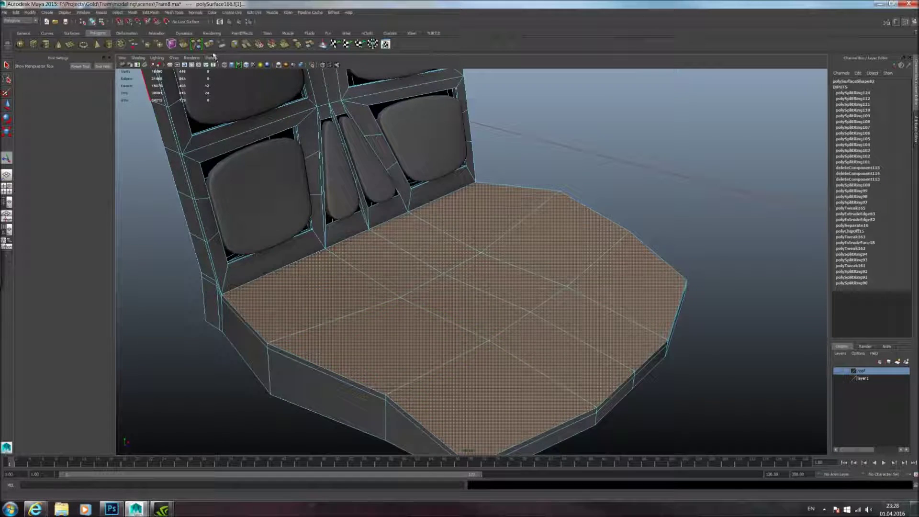
Step: Extrude the cushion's top faces, scale them inward to a local scale of about 0.717, and extract them as a separate mesh
{"action": "left_click_drag", "start_coordinate": [404, 197], "coordinate": [387, 225], "text": "alt"}
{"action": "key", "text": "ctrl+e"}
{"action": "middle_click_drag", "start_coordinate": [479, 385], "coordinate": [489, 347], "text": "alt"}
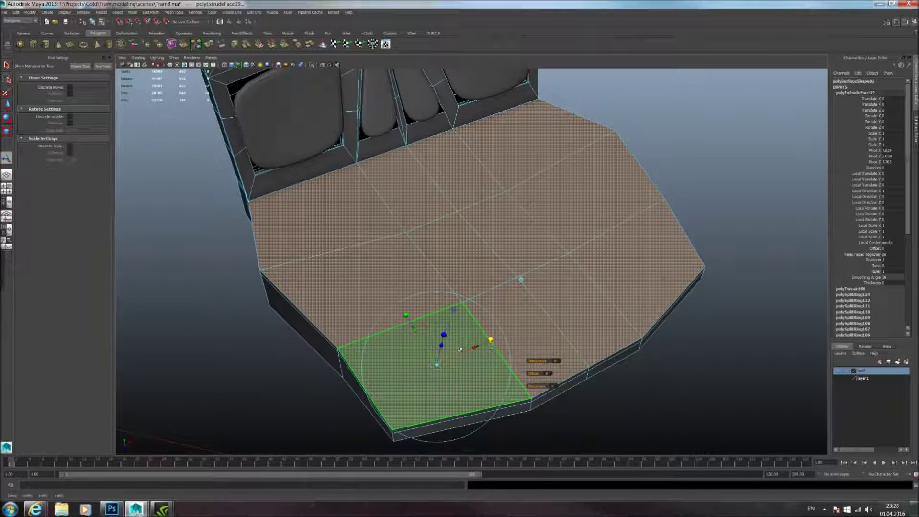
{"action": "left_click_drag", "start_coordinate": [437, 363], "coordinate": [429, 364]}
{"action": "left_click_drag", "start_coordinate": [429, 365], "coordinate": [388, 273], "text": "alt"}
{"action": "middle_click_drag", "start_coordinate": [389, 274], "coordinate": [399, 303], "text": "alt"}
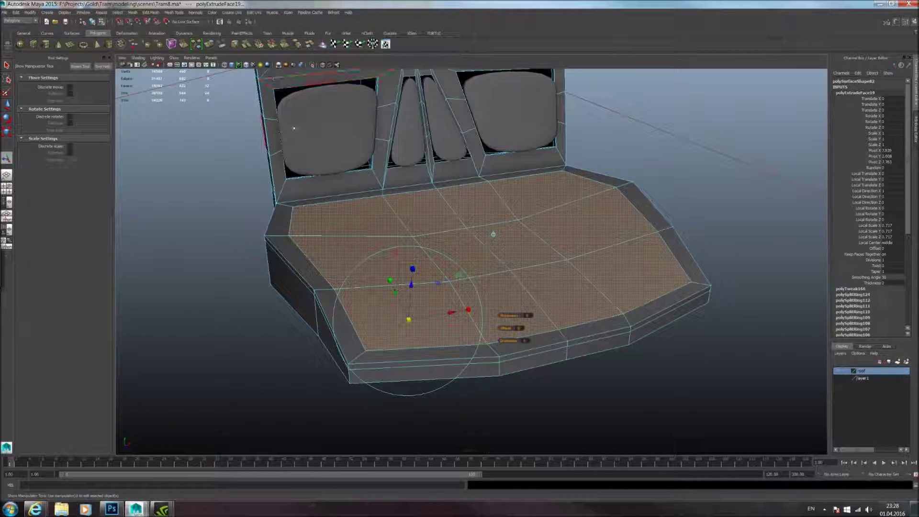
{"action": "left_click", "coordinate": [134, 13]}
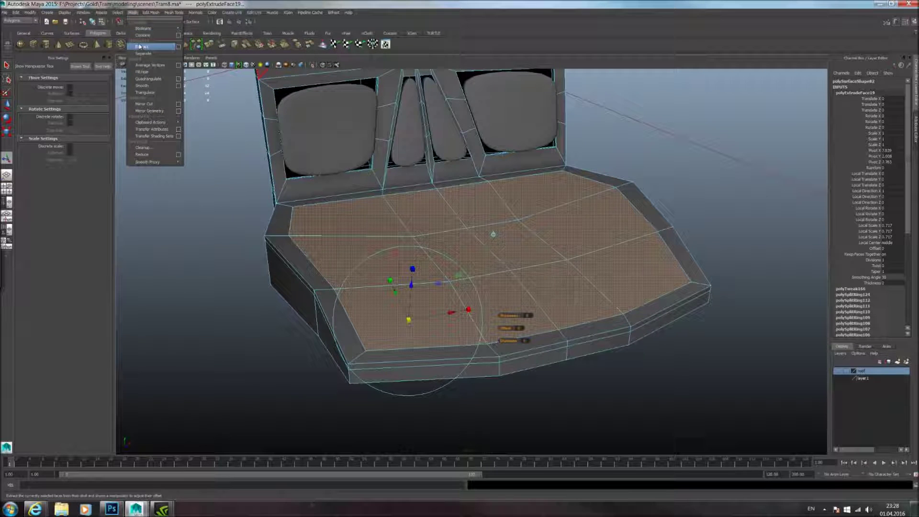
{"action": "left_click", "coordinate": [139, 46]}
Step: Select the border edges around the opening in the seat frame and extrude them slightly downward
{"action": "right_click_drag", "start_coordinate": [283, 239], "coordinate": [291, 220]}
{"action": "left_click", "coordinate": [272, 220]}
{"action": "left_click", "coordinate": [300, 220]}
{"action": "left_click", "coordinate": [283, 220]}
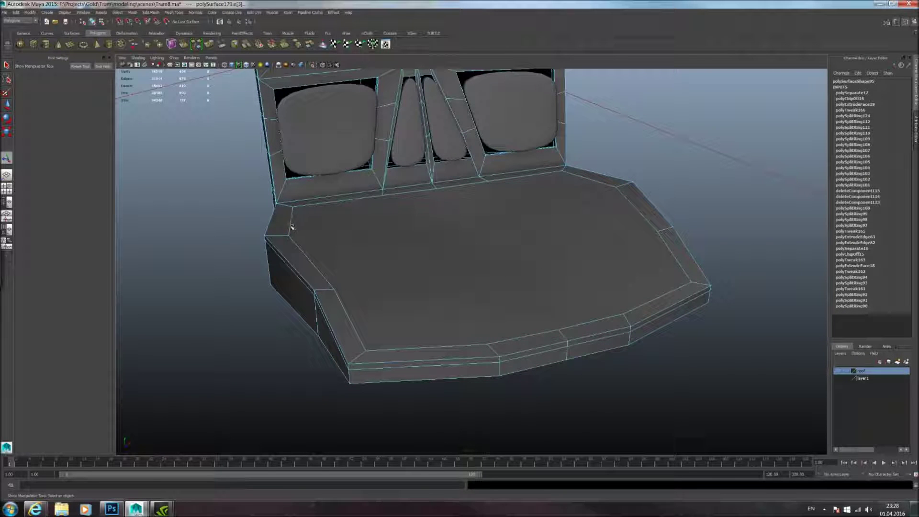
{"action": "left_click", "coordinate": [211, 47]}
{"action": "left_click_drag", "start_coordinate": [431, 172], "coordinate": [351, 166], "text": "alt"}
{"action": "right_click_drag", "start_coordinate": [351, 166], "coordinate": [530, 240], "text": "alt"}
{"action": "left_click_drag", "start_coordinate": [529, 240], "coordinate": [433, 228], "text": "alt"}
{"action": "middle_click_drag", "start_coordinate": [433, 228], "coordinate": [522, 236], "text": "alt"}
{"action": "left_click_drag", "start_coordinate": [521, 236], "coordinate": [435, 240], "text": "alt"}
{"action": "right_click_drag", "start_coordinate": [435, 239], "coordinate": [468, 240], "text": "alt"}
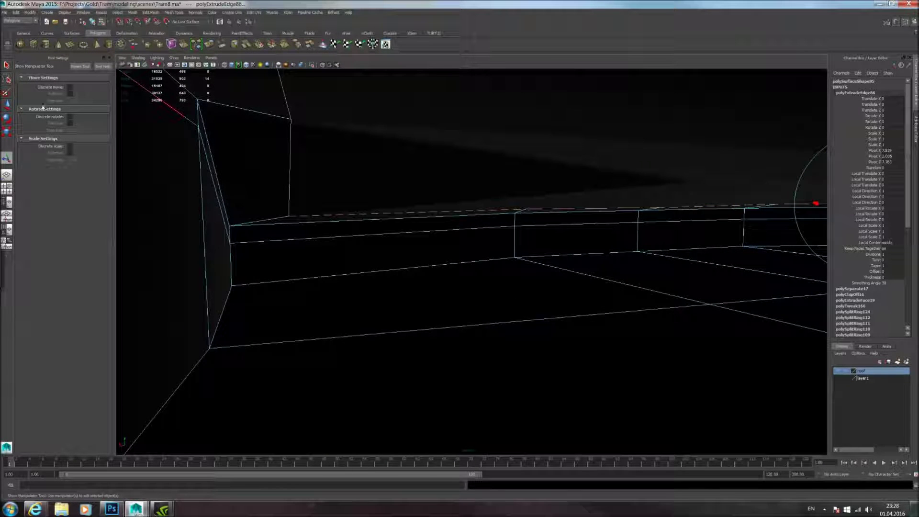
{"action": "left_click", "coordinate": [6, 107]}
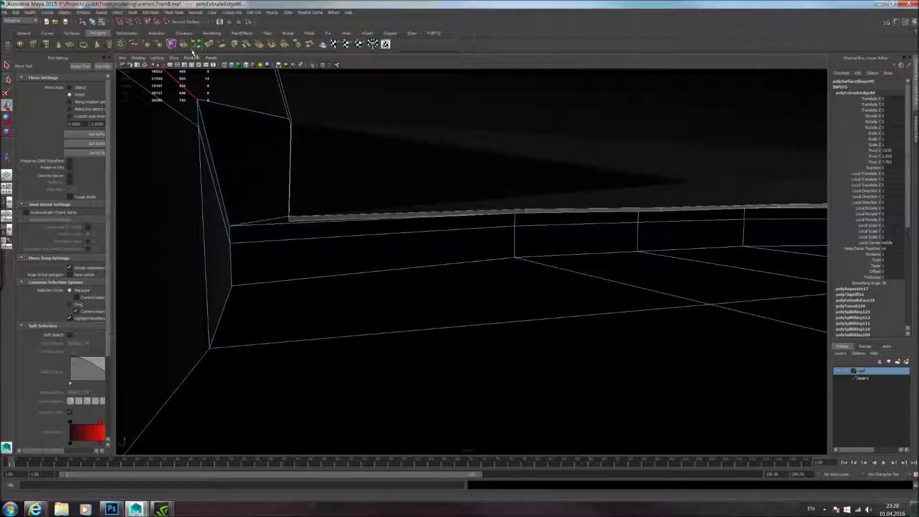
Step: Extrude the opening's border edges again and move them further down to deepen the frame's inner wall
{"action": "left_click", "coordinate": [209, 46]}
{"action": "left_click", "coordinate": [6, 106]}
{"action": "middle_click_drag", "start_coordinate": [282, 137], "coordinate": [286, 174]}
{"action": "left_click_drag", "start_coordinate": [286, 175], "coordinate": [447, 257], "text": "alt"}
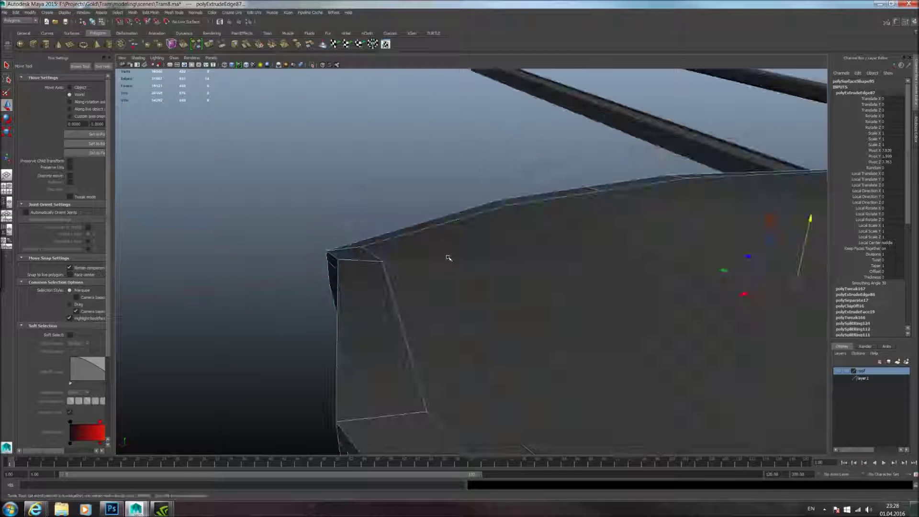
Step: Select the border edges of the extracted cushion panel and extrude them downward twice to form its side walls
{"action": "left_click", "coordinate": [437, 254]}
{"action": "right_click_drag", "start_coordinate": [353, 261], "coordinate": [383, 243]}
{"action": "left_click", "coordinate": [452, 258]}
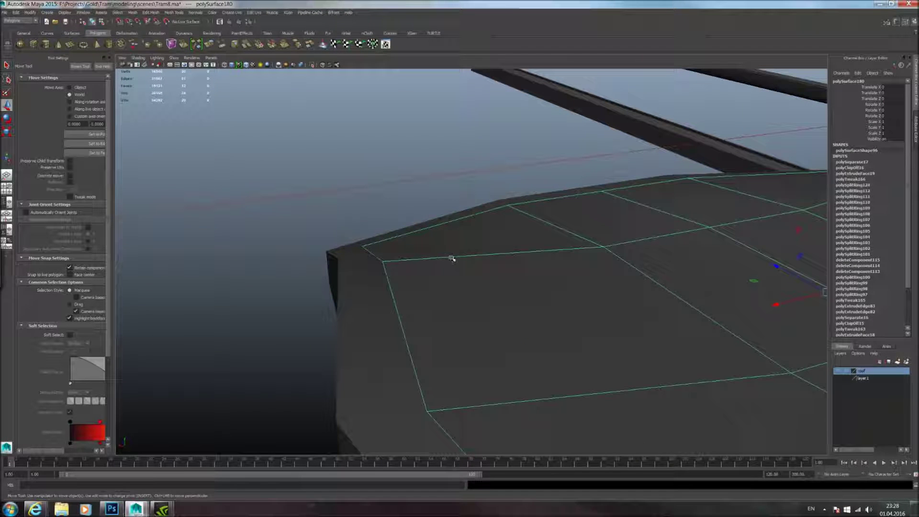
{"action": "right_click_drag", "start_coordinate": [429, 268], "coordinate": [428, 242]}
{"action": "double_click", "coordinate": [393, 286]}
{"action": "mouse_move", "coordinate": [410, 277]}
{"action": "left_mouse_down", "text": "alt"}
{"action": "mouse_move", "coordinate": [451, 273]}
{"action": "mouse_move", "coordinate": [438, 242]}
{"action": "mouse_move", "coordinate": [510, 301]}
{"action": "mouse_move", "coordinate": [473, 282]}
{"action": "left_mouse_up", "text": "alt"}
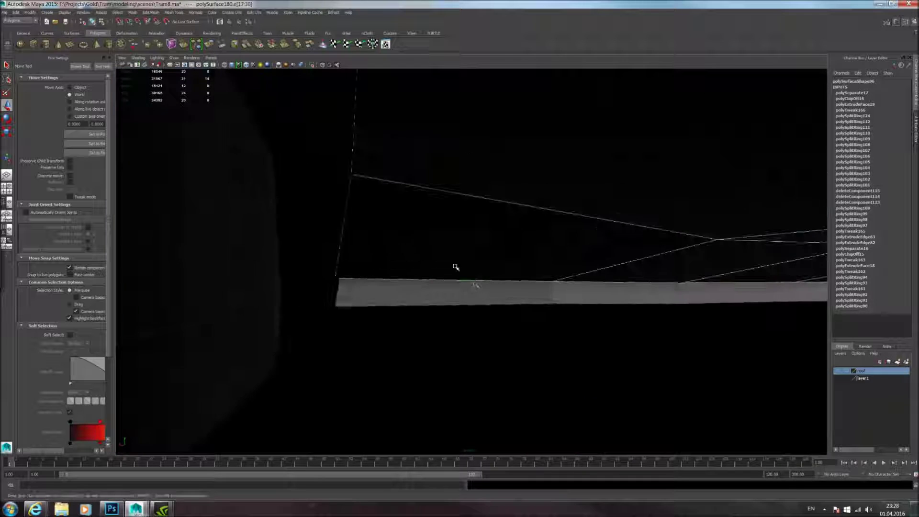
{"action": "left_click", "coordinate": [210, 45]}
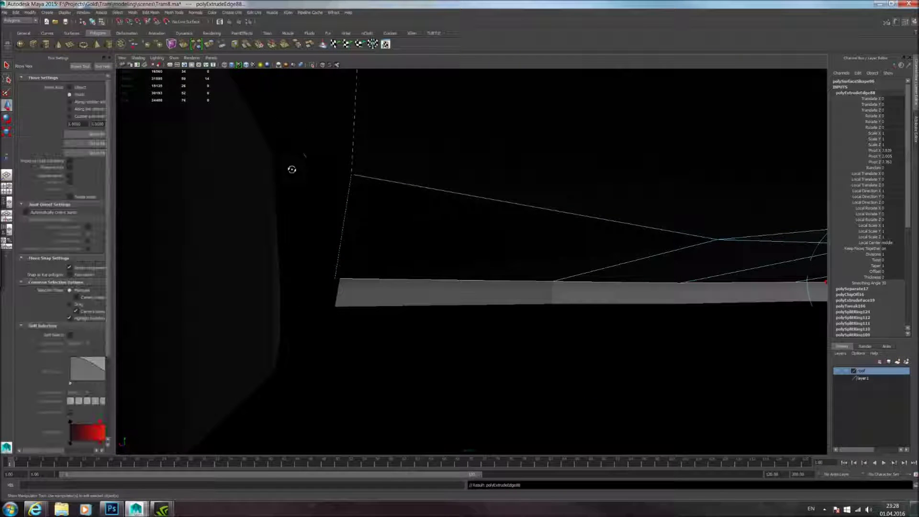
{"action": "left_click_drag", "start_coordinate": [297, 171], "coordinate": [366, 193], "text": "alt"}
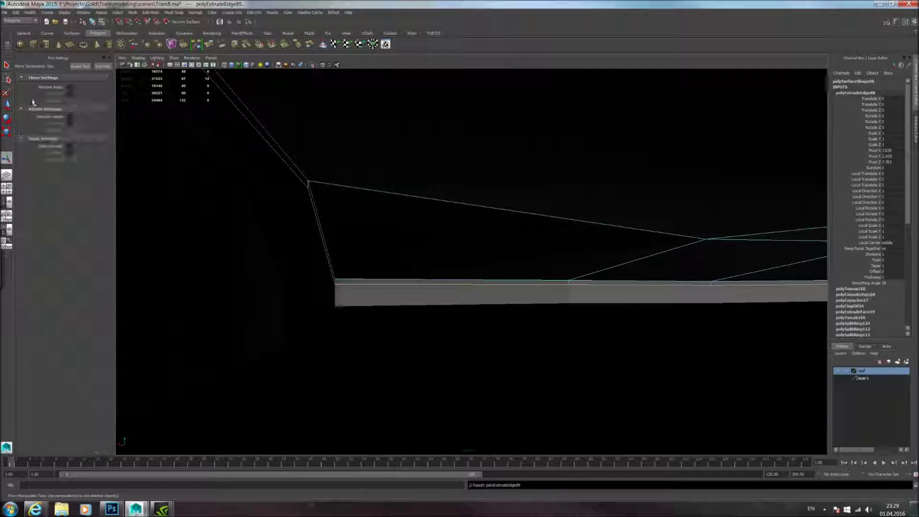
{"action": "left_click", "coordinate": [8, 105]}
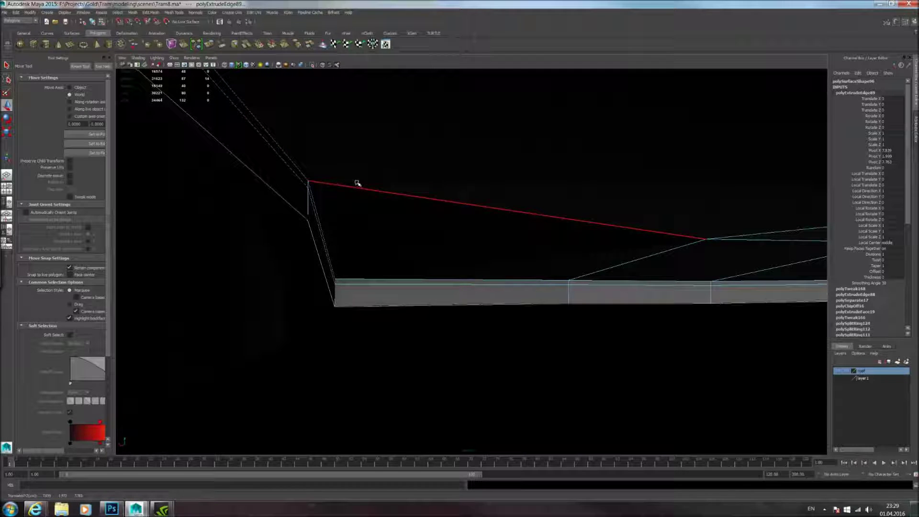
{"action": "key", "text": "f"}
Step: Show the frame and cushion panel in smooth preview and examine how they fit together
{"action": "right_click_drag", "start_coordinate": [476, 206], "coordinate": [510, 195]}
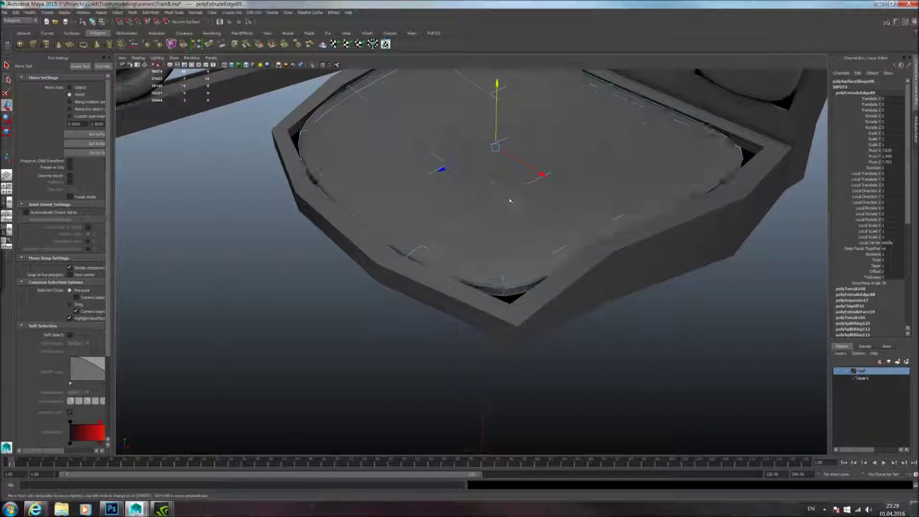
{"action": "left_click", "coordinate": [385, 251]}
{"action": "key", "text": "3"}
{"action": "left_click", "coordinate": [705, 326]}
{"action": "left_click_drag", "start_coordinate": [589, 278], "coordinate": [660, 282], "text": "alt"}
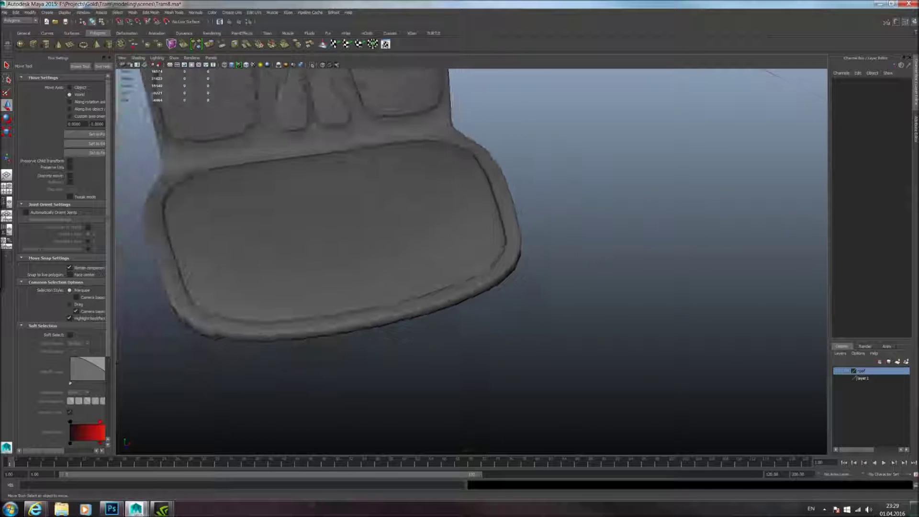
{"action": "middle_click_drag", "start_coordinate": [441, 225], "coordinate": [605, 297], "text": "alt"}
{"action": "scroll", "coordinate": [576, 271], "scroll_direction": "down", "scroll_amount": 6}
{"action": "left_click_drag", "start_coordinate": [498, 283], "coordinate": [485, 231], "text": "alt"}
{"action": "scroll", "coordinate": [464, 281], "scroll_direction": "up", "scroll_amount": 5}
Step: Select all the top faces of the unsmoothed cushion panel, raise them slightly, and return the panel to smooth preview
{"action": "left_click", "coordinate": [464, 281]}
{"action": "left_click_drag", "start_coordinate": [464, 281], "coordinate": [443, 289], "text": "alt"}
{"action": "scroll", "coordinate": [455, 266], "scroll_direction": "up", "scroll_amount": 4}
{"action": "scroll", "coordinate": [492, 266], "scroll_direction": "up", "scroll_amount": 3}
{"action": "key", "text": "1"}
{"action": "right_click_drag", "start_coordinate": [412, 293], "coordinate": [414, 310]}
{"action": "left_click", "coordinate": [409, 285]}
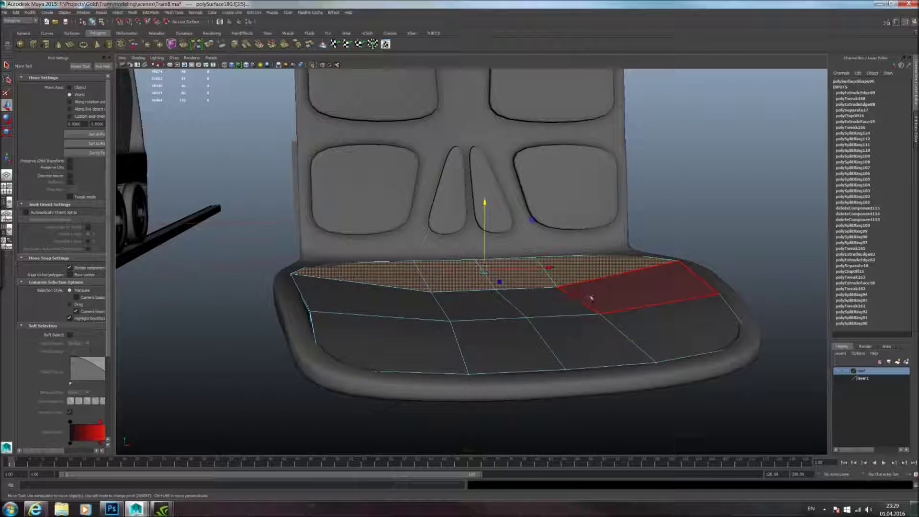
{"action": "left_click", "coordinate": [592, 298], "text": "shift"}
{"action": "left_click", "coordinate": [417, 339], "text": "shift"}
{"action": "left_click", "coordinate": [401, 304], "text": "shift"}
{"action": "left_click", "coordinate": [566, 336], "text": "shift"}
{"action": "left_click", "coordinate": [643, 331], "text": "shift"}
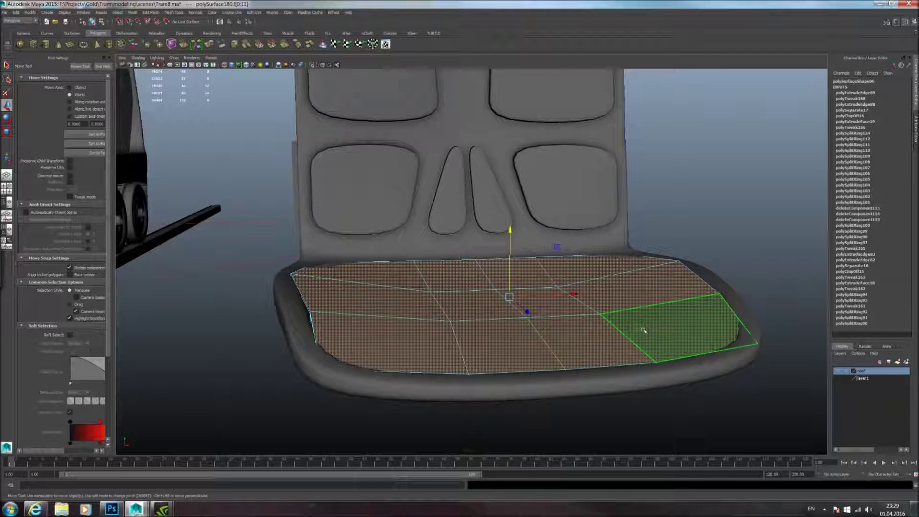
{"action": "left_click_drag", "start_coordinate": [510, 231], "coordinate": [509, 226]}
{"action": "key", "text": "3"}
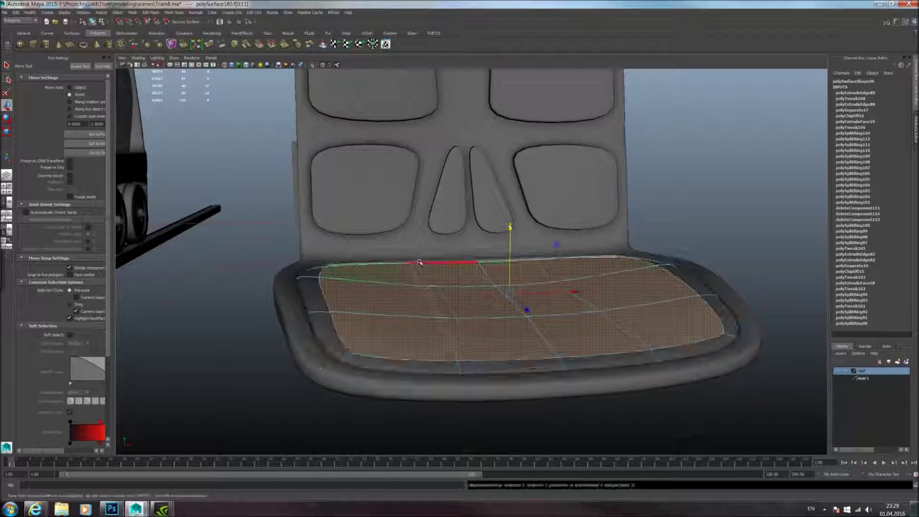
{"action": "left_click", "coordinate": [250, 260]}
{"action": "left_click_drag", "start_coordinate": [250, 261], "coordinate": [476, 303], "text": "alt"}
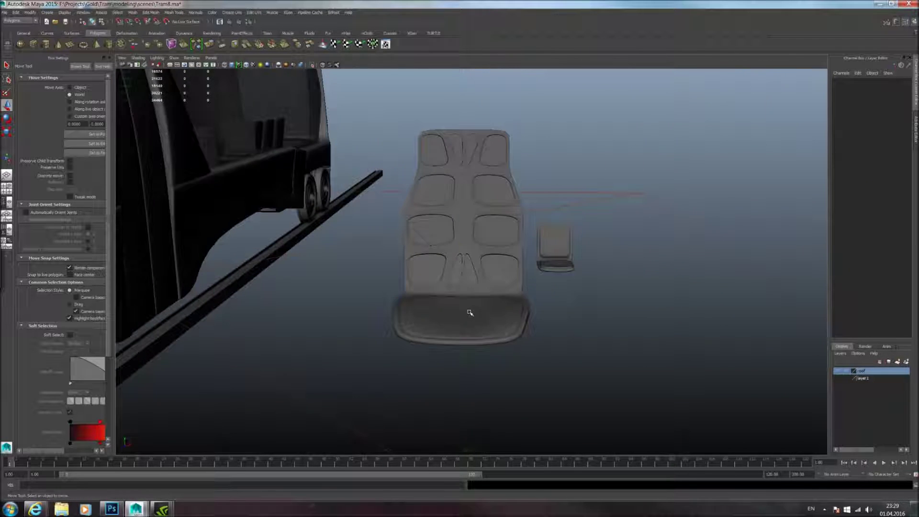
Step: Select the six inner vertices of the unsmoothed cushion panel and lower them to hollow out the sitting area
{"action": "left_click", "coordinate": [495, 305]}
{"action": "scroll", "coordinate": [494, 304], "scroll_direction": "up", "scroll_amount": 5}
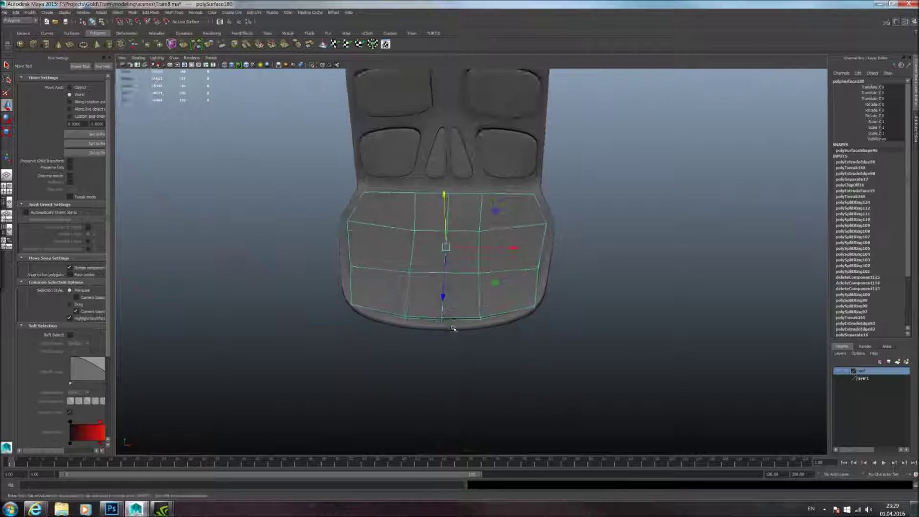
{"action": "key", "text": "1"}
{"action": "left_click_drag", "start_coordinate": [451, 271], "coordinate": [449, 309], "text": "alt"}
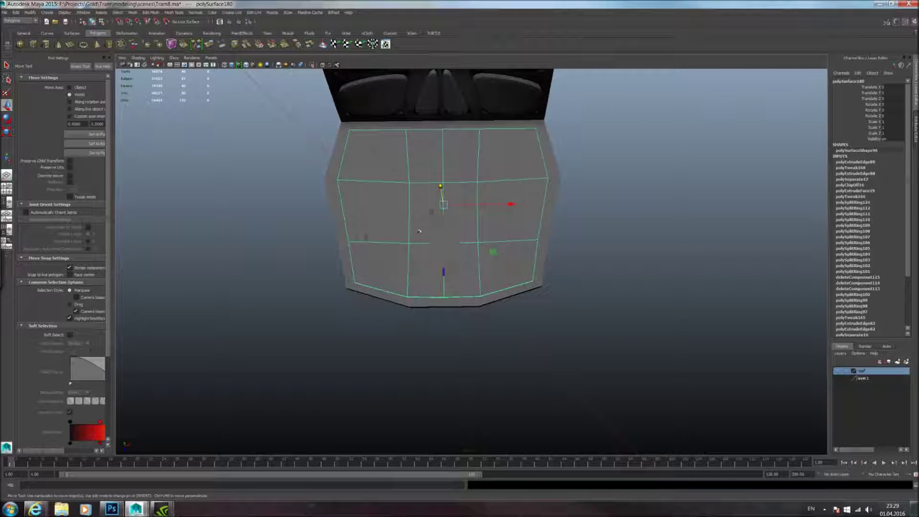
{"action": "right_click_drag", "start_coordinate": [418, 226], "coordinate": [376, 223]}
{"action": "middle_click_drag", "start_coordinate": [376, 223], "coordinate": [380, 265], "text": "alt"}
{"action": "left_click_drag", "start_coordinate": [389, 216], "coordinate": [469, 247]}
{"action": "key", "text": "F8"}
{"action": "left_click", "coordinate": [454, 211]}
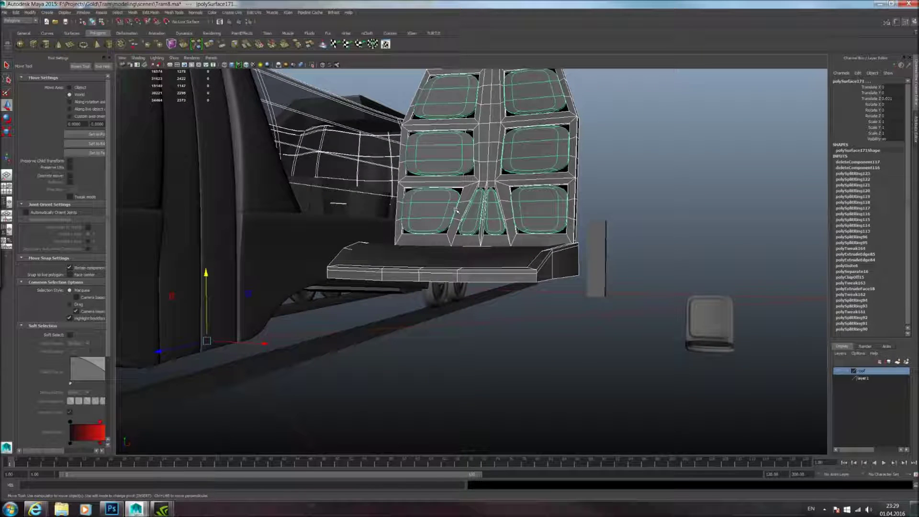
{"action": "key", "text": "ctrl+z"}
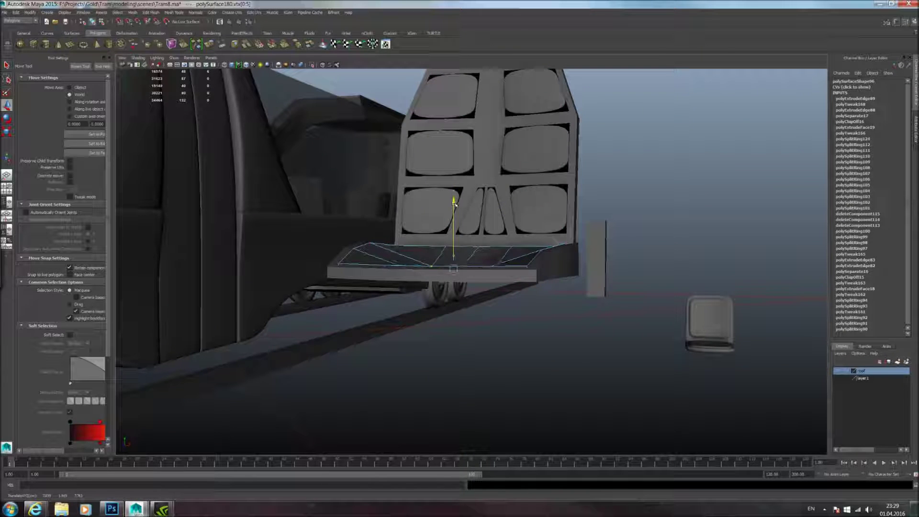
{"action": "left_click_drag", "start_coordinate": [455, 201], "coordinate": [462, 242], "text": "alt"}
Step: Return to object mode and examine the hollowed seat in smooth preview from the front
{"action": "key", "text": "F8"}
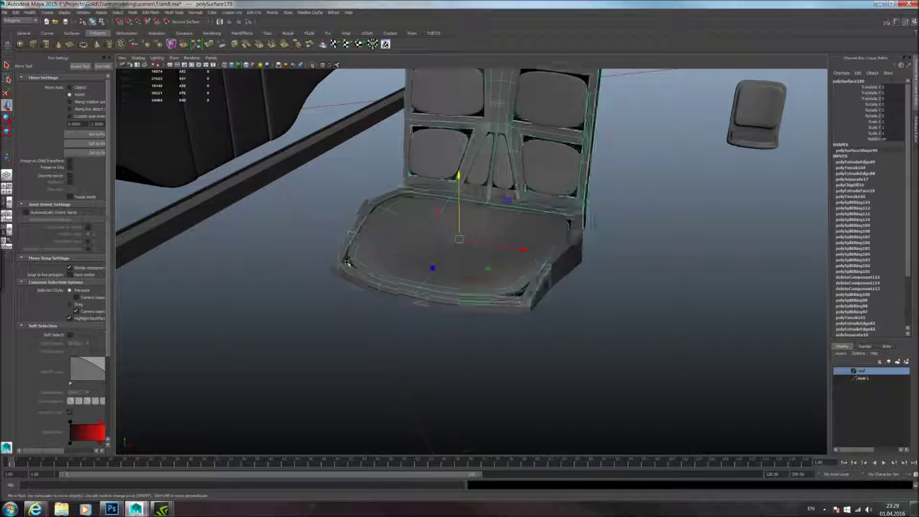
{"action": "left_click", "coordinate": [350, 309]}
{"action": "left_click", "coordinate": [476, 305]}
{"action": "left_click", "coordinate": [475, 343]}
{"action": "left_click_drag", "start_coordinate": [474, 343], "coordinate": [494, 313], "text": "alt"}
{"action": "left_click_drag", "start_coordinate": [556, 335], "coordinate": [448, 310], "text": "alt"}
{"action": "scroll", "coordinate": [467, 322], "scroll_direction": "up", "scroll_amount": 3}
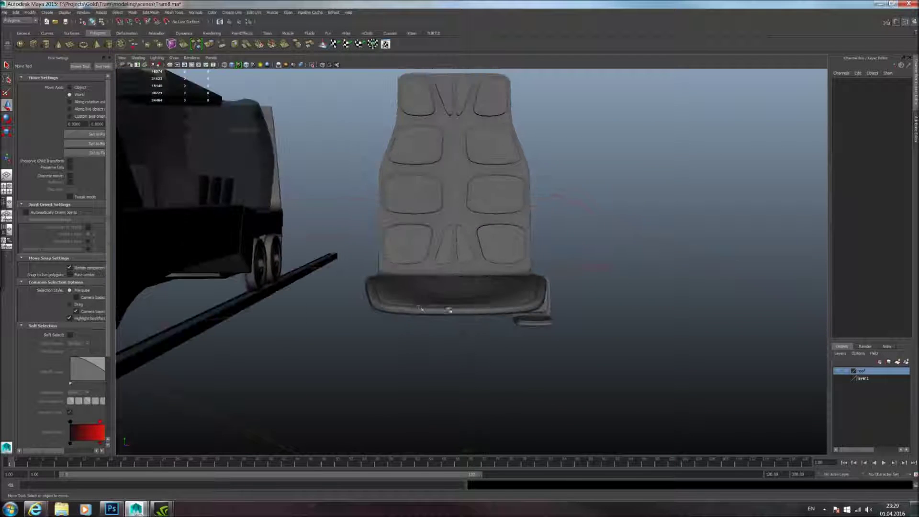
Step: Select the middle vertices along the front edge of the unsmoothed seat frame and lower them
{"action": "left_click", "coordinate": [419, 308]}
{"action": "middle_click_drag", "start_coordinate": [446, 306], "coordinate": [448, 287], "text": "alt"}
{"action": "scroll", "coordinate": [448, 285], "scroll_direction": "up", "scroll_amount": 3}
{"action": "left_click_drag", "start_coordinate": [449, 285], "coordinate": [447, 325], "text": "alt"}
{"action": "key", "text": "1"}
{"action": "right_click_drag", "start_coordinate": [444, 330], "coordinate": [404, 320]}
{"action": "left_click_drag", "start_coordinate": [404, 320], "coordinate": [556, 302], "text": "alt"}
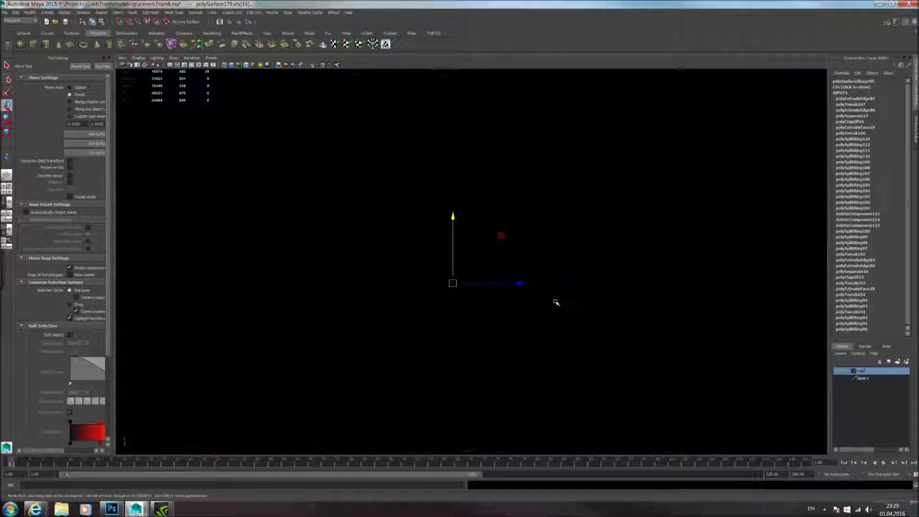
{"action": "left_click_drag", "start_coordinate": [481, 313], "coordinate": [500, 347], "text": "alt"}
{"action": "middle_click_drag", "start_coordinate": [500, 347], "coordinate": [494, 318], "text": "alt"}
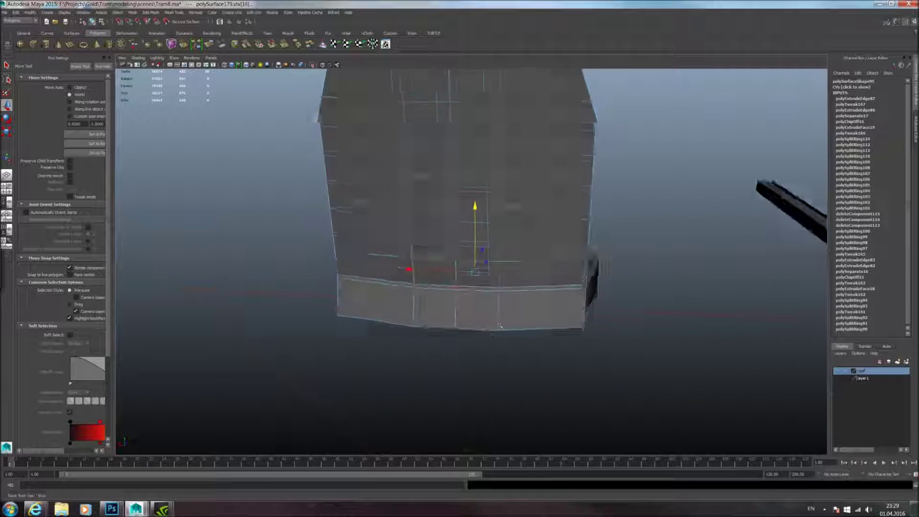
{"action": "left_click_drag", "start_coordinate": [495, 321], "coordinate": [512, 360], "text": "alt"}
{"action": "left_click_drag", "start_coordinate": [569, 275], "coordinate": [433, 271], "text": "alt"}
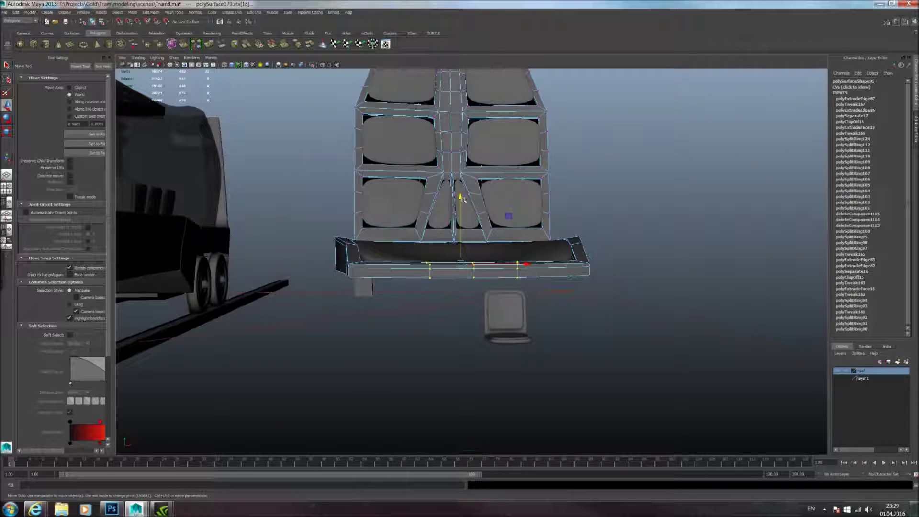
{"action": "left_click_drag", "start_coordinate": [460, 214], "coordinate": [479, 267], "text": "alt"}
Step: Select the matching middle vertices at the front of the cushion panel and lower them to follow the frame
{"action": "key", "text": "F8"}
{"action": "left_click", "coordinate": [471, 259]}
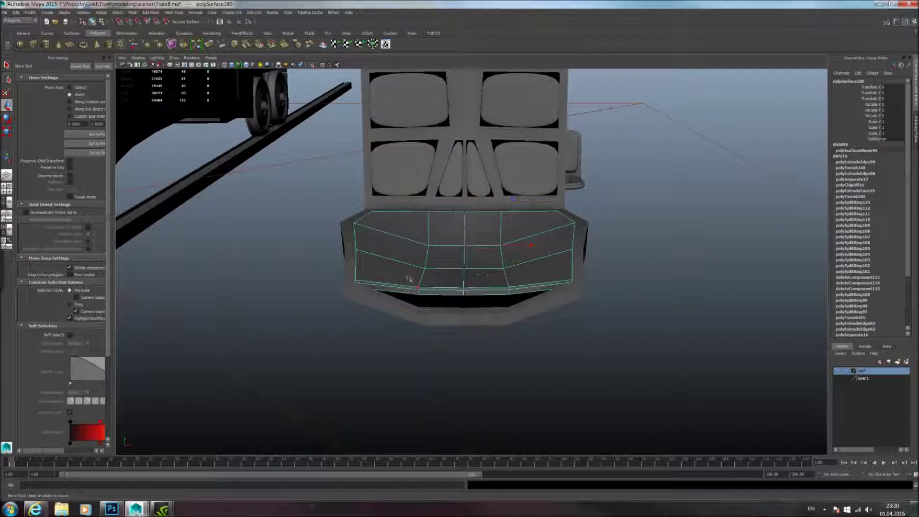
{"action": "right_click_drag", "start_coordinate": [438, 284], "coordinate": [420, 282]}
{"action": "left_click_drag", "start_coordinate": [422, 278], "coordinate": [424, 283], "text": "alt"}
{"action": "left_click_drag", "start_coordinate": [520, 321], "coordinate": [417, 257], "text": "alt"}
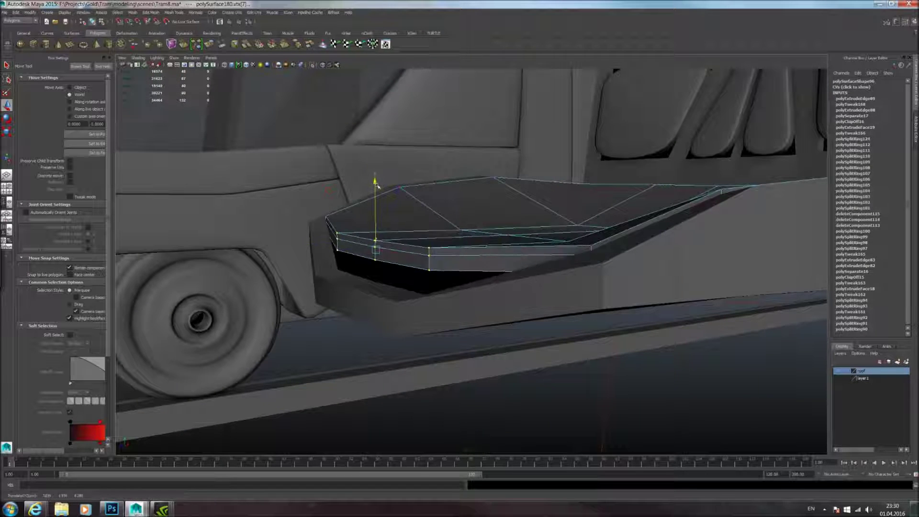
{"action": "left_click_drag", "start_coordinate": [380, 220], "coordinate": [453, 237], "text": "alt"}
{"action": "left_click_drag", "start_coordinate": [592, 263], "coordinate": [433, 279], "text": "alt"}
Step: Return the cushion panel and frame to smooth preview in object mode
{"action": "key", "text": "3"}
{"action": "key", "text": "F8"}
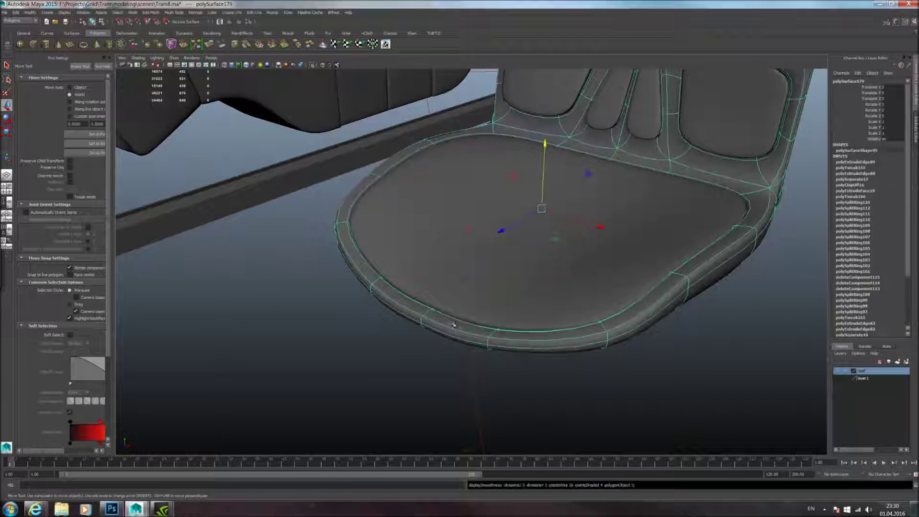
{"action": "left_click", "coordinate": [385, 348]}
{"action": "left_click_drag", "start_coordinate": [421, 335], "coordinate": [323, 294], "text": "alt"}
Step: Examine the smoothed seat from the back, front and above with the frame selected
{"action": "left_click", "coordinate": [468, 251]}
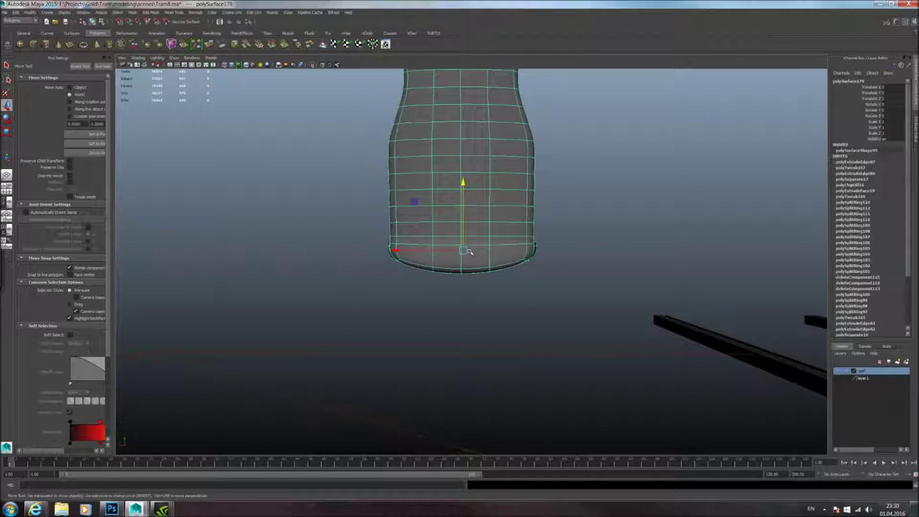
{"action": "left_click_drag", "start_coordinate": [517, 241], "coordinate": [455, 249], "text": "alt"}
{"action": "key", "text": "f"}
{"action": "left_click_drag", "start_coordinate": [498, 318], "coordinate": [435, 258], "text": "alt"}
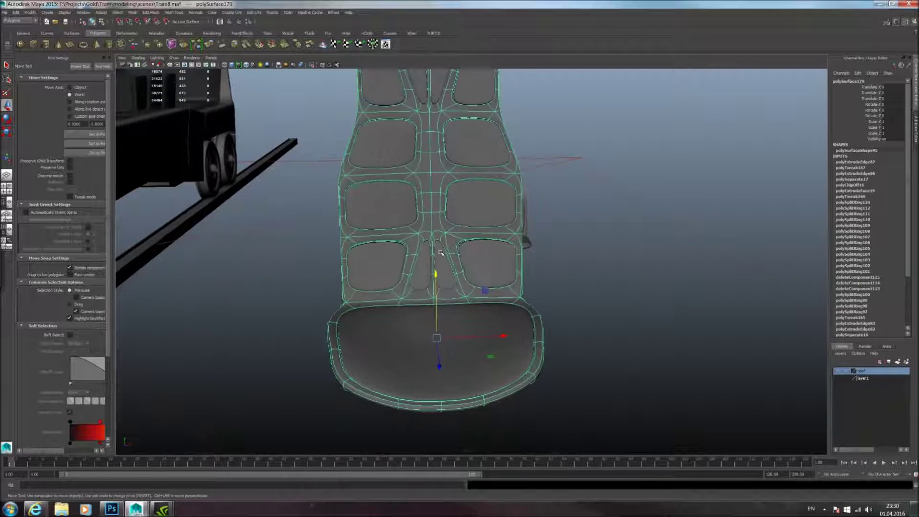
{"action": "left_click", "coordinate": [593, 242]}
{"action": "left_click_drag", "start_coordinate": [593, 242], "coordinate": [562, 297], "text": "alt"}
{"action": "left_click", "coordinate": [455, 263]}
{"action": "left_click", "coordinate": [429, 228]}
{"action": "middle_click_drag", "start_coordinate": [562, 297], "coordinate": [554, 245], "text": "alt"}
{"action": "right_click_drag", "start_coordinate": [554, 244], "coordinate": [554, 282], "text": "alt"}
{"action": "left_click_drag", "start_coordinate": [554, 283], "coordinate": [580, 282], "text": "alt"}
{"action": "left_click", "coordinate": [533, 295]}
{"action": "key", "text": "3"}
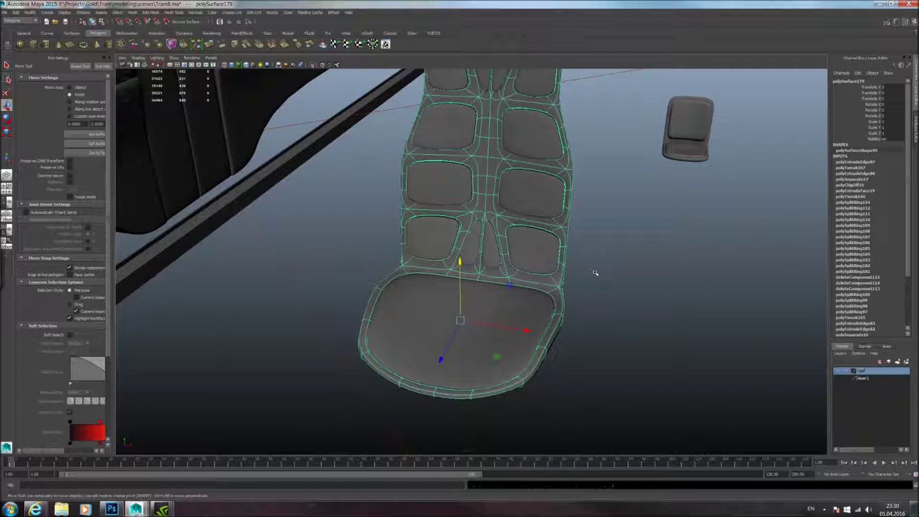
Step: Unsmooth the backrest pads and frame, and scale the frame's two upper corner vertex groups slightly toward each other
{"action": "left_click", "coordinate": [603, 272]}
{"action": "left_click_drag", "start_coordinate": [535, 257], "coordinate": [480, 263], "text": "alt"}
{"action": "left_click", "coordinate": [480, 262]}
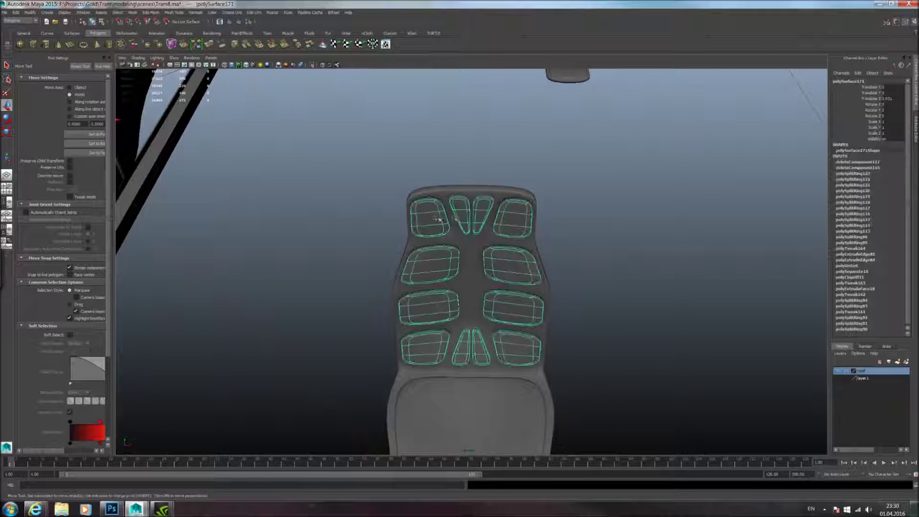
{"action": "scroll", "coordinate": [492, 273], "scroll_direction": "up", "scroll_amount": 3}
{"action": "key", "text": "1"}
{"action": "left_click", "coordinate": [421, 225]}
{"action": "left_click_drag", "start_coordinate": [422, 224], "coordinate": [419, 212], "text": "alt"}
{"action": "right_click_drag", "start_coordinate": [404, 213], "coordinate": [376, 223]}
{"action": "left_click_drag", "start_coordinate": [372, 200], "coordinate": [402, 230]}
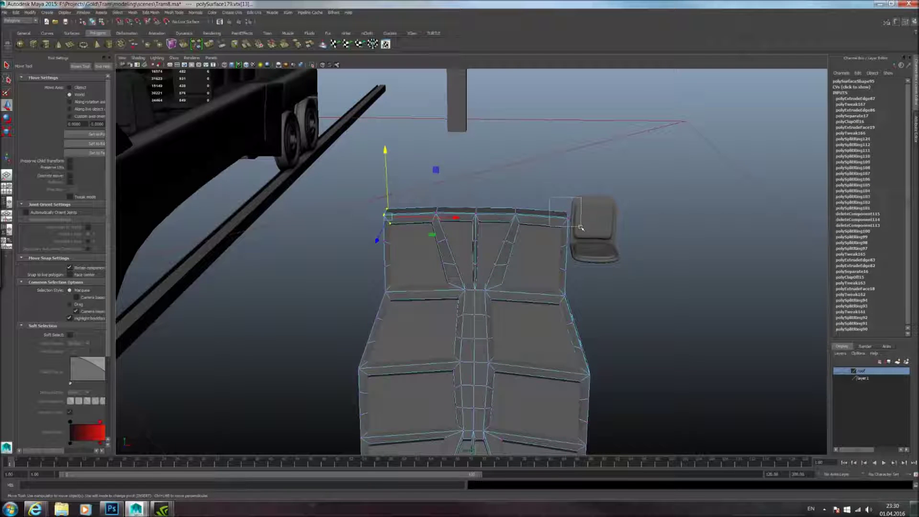
{"action": "key", "text": "r"}
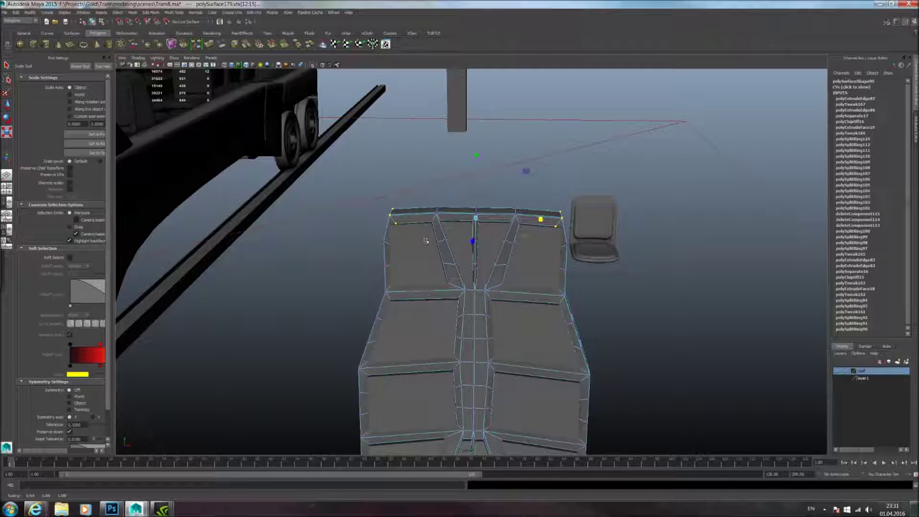
Step: Scale the outer top corner vertices of the uppermost backrest pads inward to match the narrowed frame
{"action": "right_click_drag", "start_coordinate": [417, 210], "coordinate": [446, 195]}
{"action": "left_click", "coordinate": [423, 213]}
{"action": "left_click", "coordinate": [406, 235]}
{"action": "right_click_drag", "start_coordinate": [403, 237], "coordinate": [343, 221]}
{"action": "left_click", "coordinate": [412, 236]}
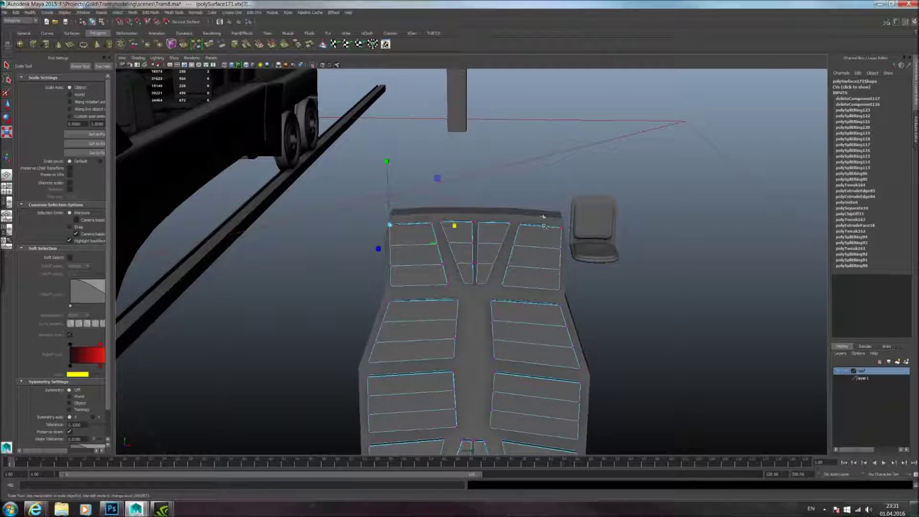
{"action": "scroll", "coordinate": [400, 227], "scroll_direction": "up", "scroll_amount": 3}
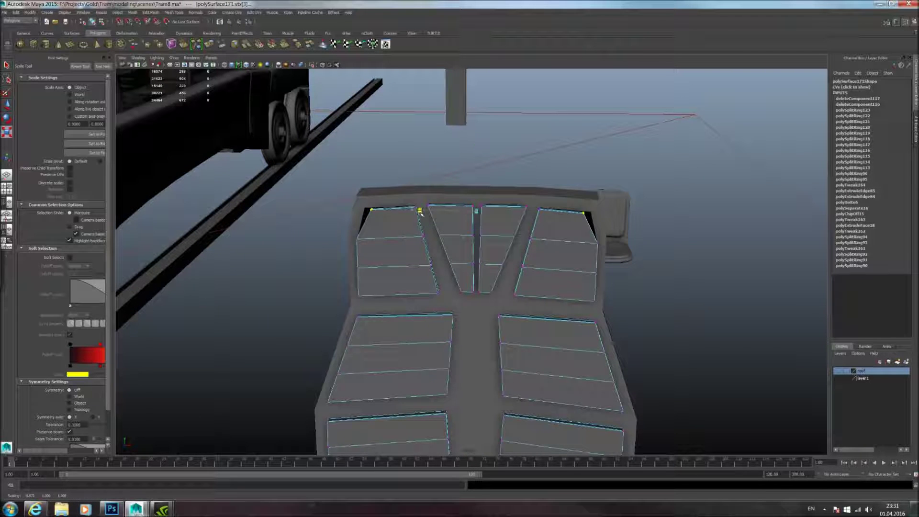
{"action": "left_click_drag", "start_coordinate": [418, 214], "coordinate": [417, 214]}
Step: Return the backrest pads and frame to smooth preview in object mode and clear the selection
{"action": "key", "text": "3"}
{"action": "right_click_drag", "start_coordinate": [388, 228], "coordinate": [417, 216]}
{"action": "left_click", "coordinate": [375, 197]}
{"action": "key", "text": "3"}
{"action": "left_click", "coordinate": [413, 173]}
{"action": "left_click_drag", "start_coordinate": [431, 200], "coordinate": [687, 140], "text": "alt"}
{"action": "left_click_drag", "start_coordinate": [502, 210], "coordinate": [430, 238], "text": "alt"}
{"action": "scroll", "coordinate": [431, 238], "scroll_direction": "down", "scroll_amount": 7}
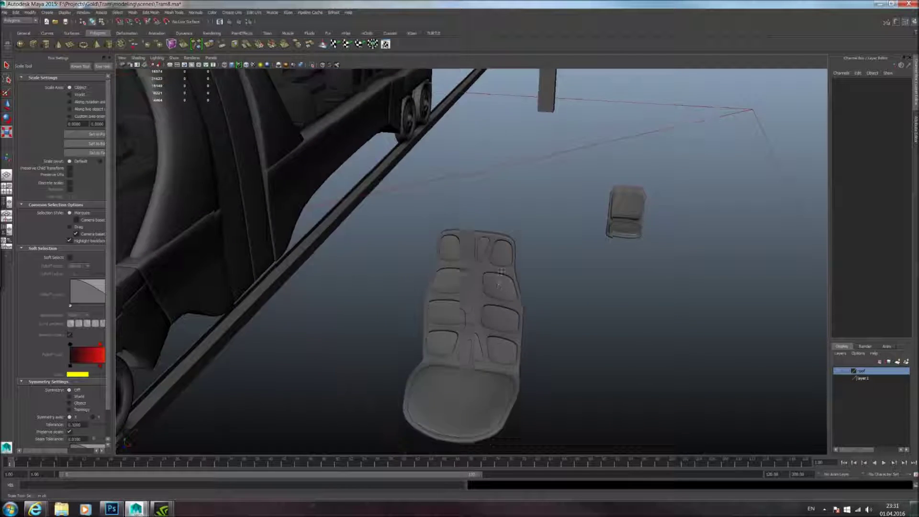
{"action": "mouse_move", "coordinate": [504, 254]}
{"action": "left_mouse_down", "text": "alt"}
{"action": "mouse_move", "coordinate": [418, 240]}
{"action": "mouse_move", "coordinate": [395, 302]}
{"action": "mouse_move", "coordinate": [439, 302]}
{"action": "mouse_move", "coordinate": [502, 262]}
{"action": "left_mouse_up", "text": "alt"}
{"action": "scroll", "coordinate": [418, 240], "scroll_direction": "up", "scroll_amount": 3}
Step: Create an upright polygon cylinder beneath the seat as its support column
{"action": "left_click", "coordinate": [439, 302]}
{"action": "scroll", "coordinate": [476, 303], "scroll_direction": "up", "scroll_amount": 3}
{"action": "left_click_drag", "start_coordinate": [476, 303], "coordinate": [479, 251], "text": "alt"}
{"action": "right_click_drag", "start_coordinate": [479, 251], "coordinate": [484, 286], "text": "alt"}
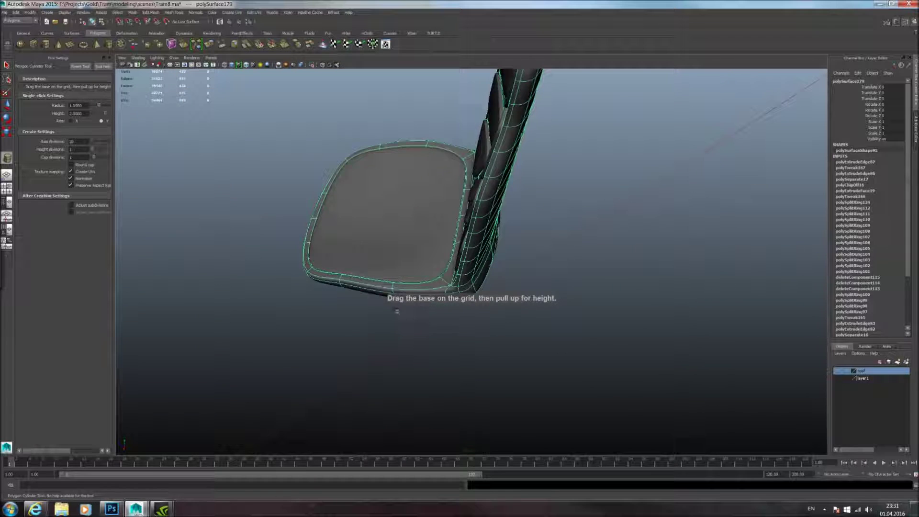
{"action": "left_click_drag", "start_coordinate": [395, 310], "coordinate": [430, 311]}
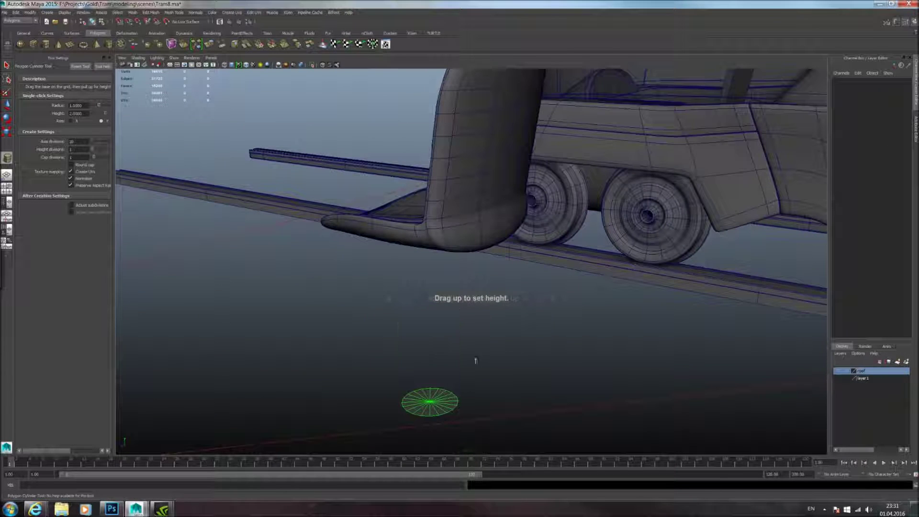
{"action": "left_click_drag", "start_coordinate": [460, 344], "coordinate": [457, 287]}
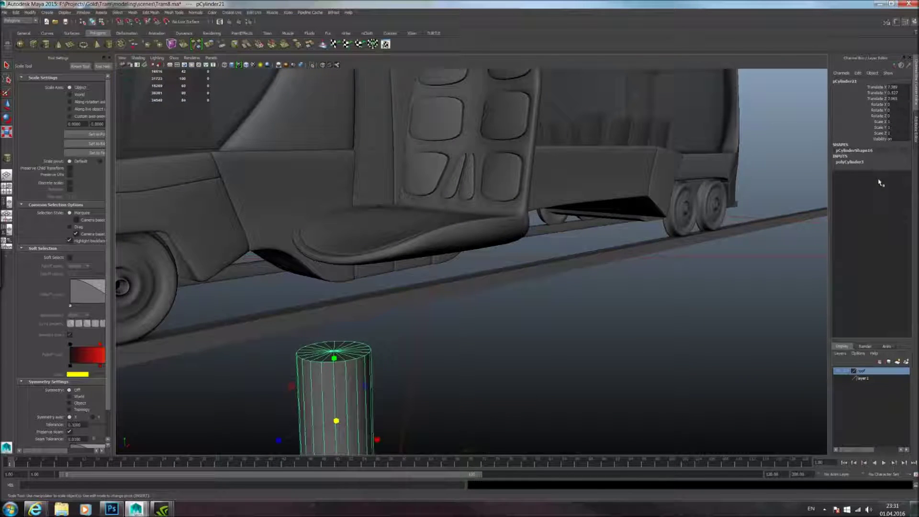
Step: Set the cylinder's axis subdivisions to 8
{"action": "left_click", "coordinate": [852, 162]}
{"action": "left_click", "coordinate": [892, 179]}
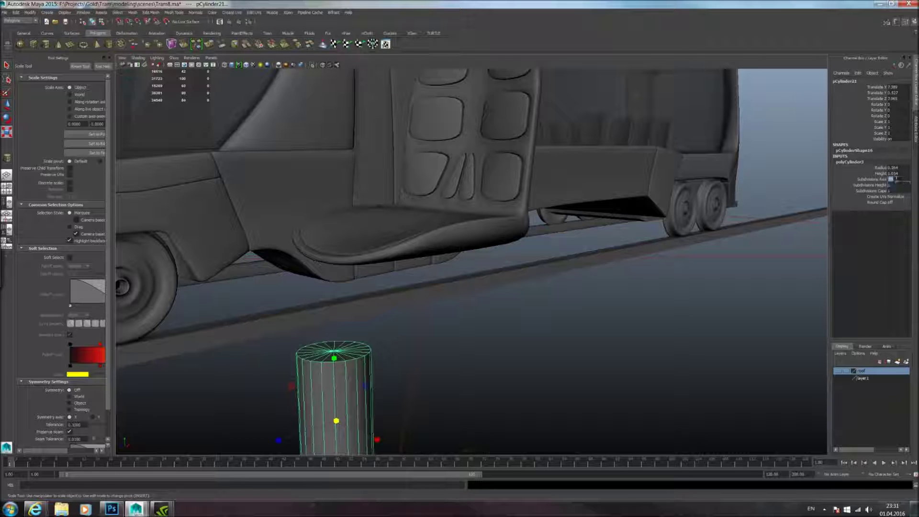
{"action": "left_click_drag", "start_coordinate": [665, 272], "coordinate": [626, 267], "text": "alt"}
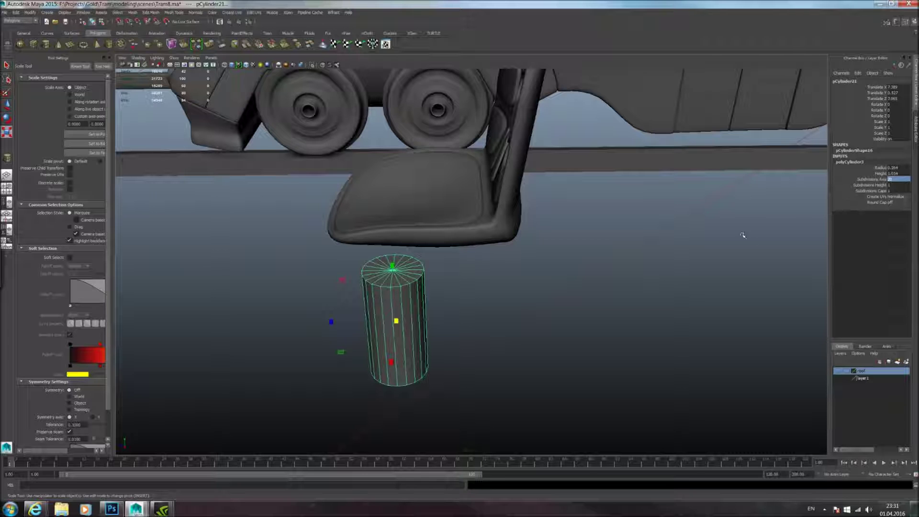
{"action": "left_click", "coordinate": [896, 179]}
{"action": "type", "text": "8"}
{"action": "key", "text": "Return"}
{"action": "left_click_drag", "start_coordinate": [621, 273], "coordinate": [546, 257], "text": "alt"}
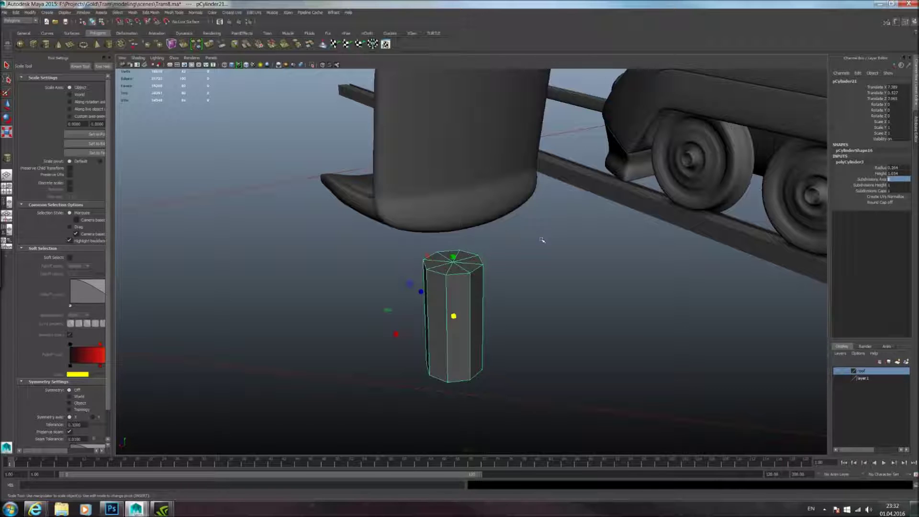
Step: Move the cylinder sideways until it is centred beneath the seat, checking it against the frame's middle line
{"action": "left_click_drag", "start_coordinate": [540, 240], "coordinate": [591, 231], "text": "alt"}
{"action": "middle_click_drag", "start_coordinate": [591, 231], "coordinate": [624, 225], "text": "alt"}
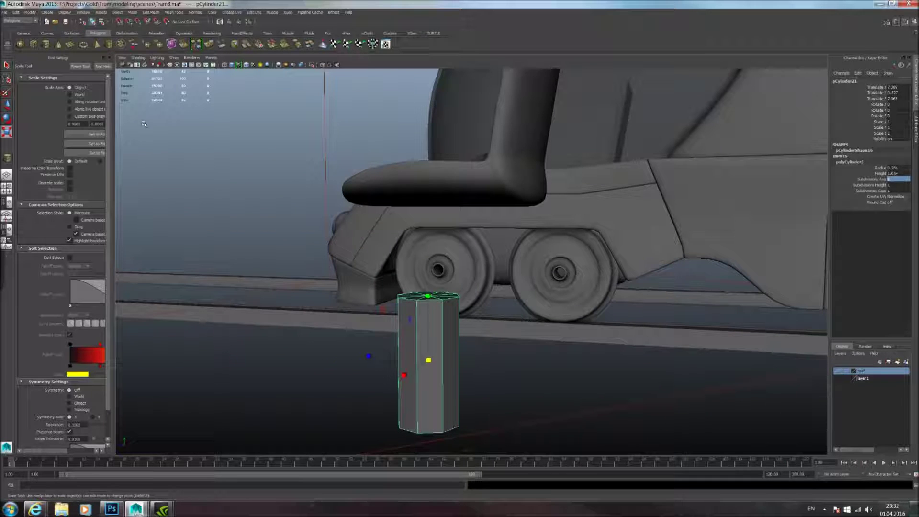
{"action": "left_click", "coordinate": [8, 105]}
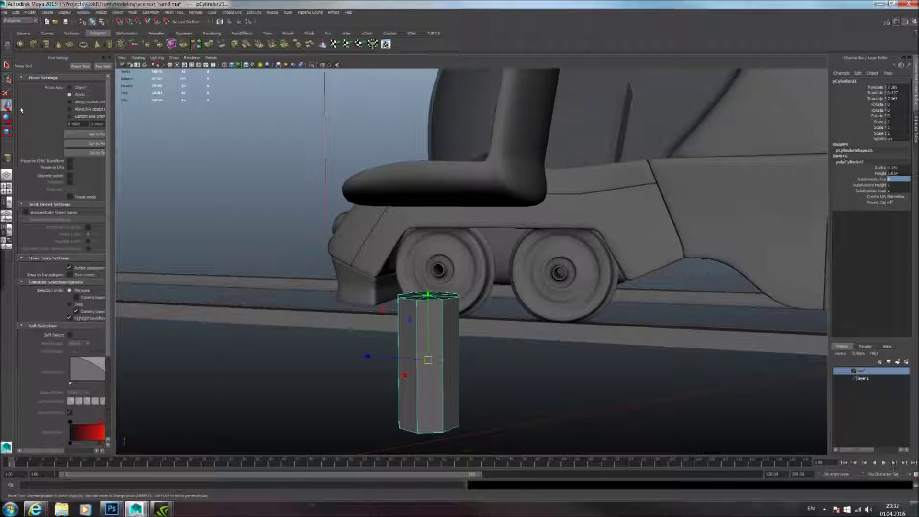
{"action": "left_click_drag", "start_coordinate": [576, 322], "coordinate": [540, 317], "text": "alt"}
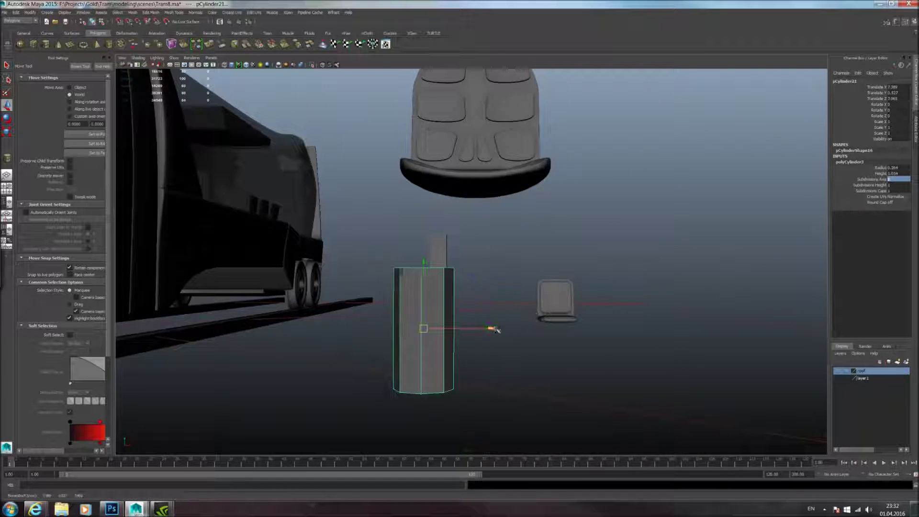
{"action": "left_click_drag", "start_coordinate": [483, 329], "coordinate": [526, 329]}
{"action": "left_click", "coordinate": [485, 194]}
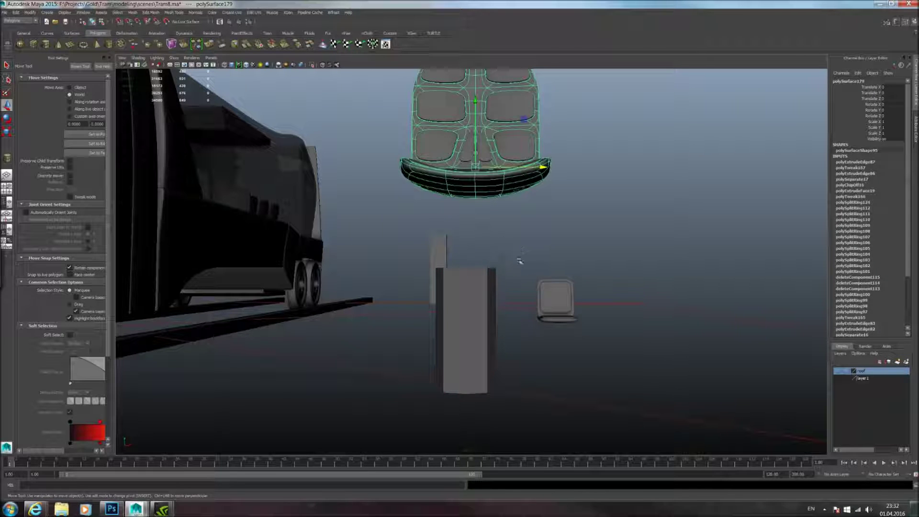
{"action": "key", "text": "ctrl+z"}
{"action": "left_click_drag", "start_coordinate": [532, 330], "coordinate": [549, 327]}
{"action": "left_click", "coordinate": [483, 192]}
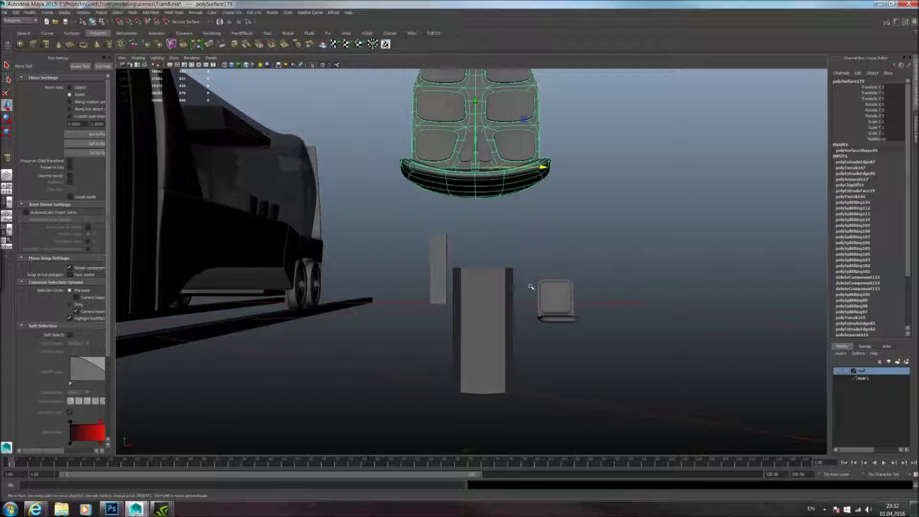
{"action": "key", "text": "ctrl+z"}
Step: Unsmooth the seat frame, then raise the cylinder to its underside and centre it front to back
{"action": "left_click_drag", "start_coordinate": [501, 298], "coordinate": [479, 247], "text": "alt"}
{"action": "left_click", "coordinate": [467, 210]}
{"action": "mouse_move", "coordinate": [469, 211]}
{"action": "left_mouse_down", "text": "alt"}
{"action": "mouse_move", "coordinate": [500, 240]}
{"action": "mouse_move", "coordinate": [479, 196]}
{"action": "left_mouse_up", "text": "alt"}
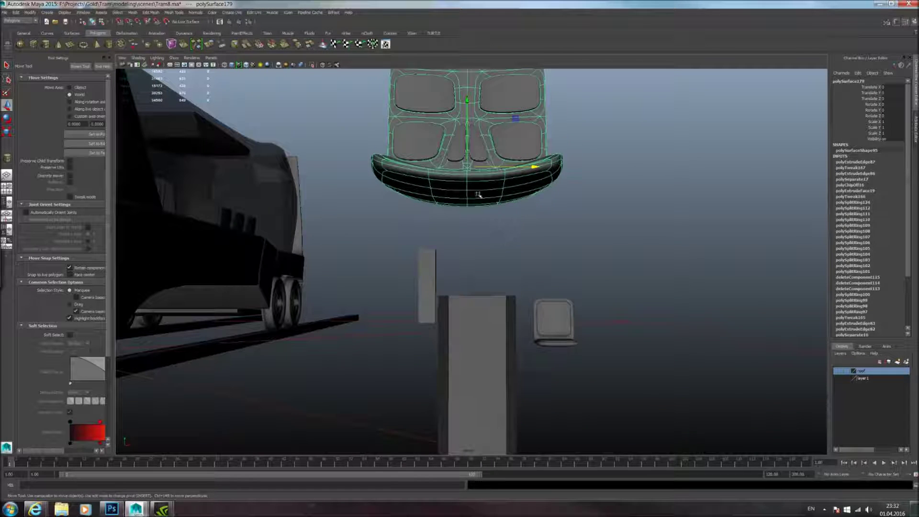
{"action": "key", "text": "1"}
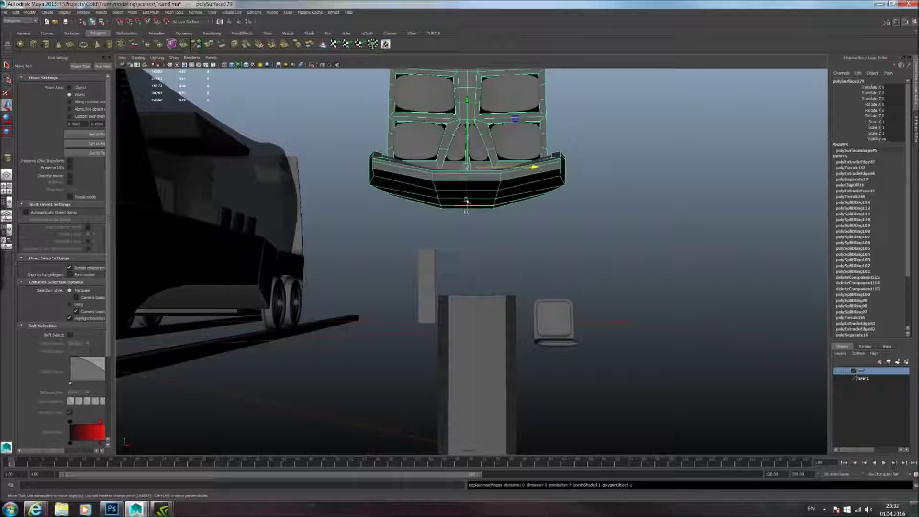
{"action": "left_click", "coordinate": [467, 321]}
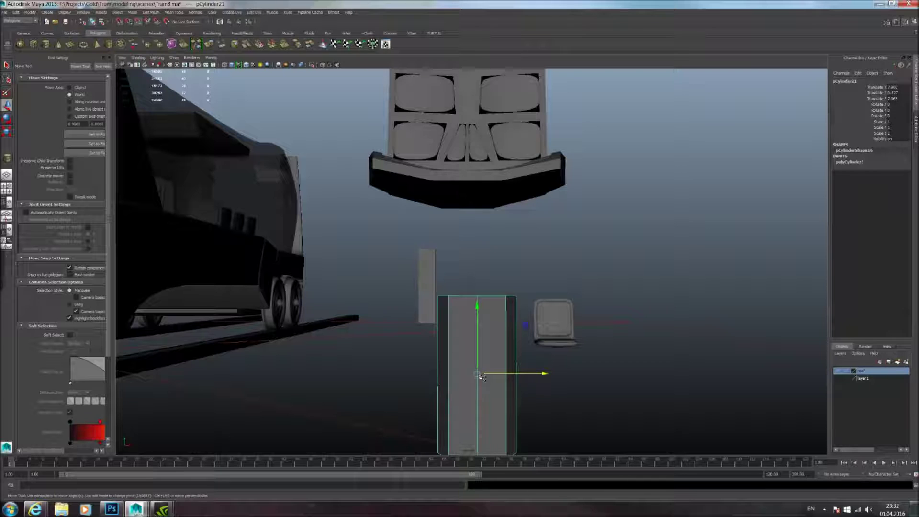
{"action": "left_click_drag", "start_coordinate": [478, 373], "coordinate": [467, 204]}
{"action": "left_click_drag", "start_coordinate": [585, 172], "coordinate": [402, 198], "text": "alt"}
{"action": "left_click_drag", "start_coordinate": [449, 160], "coordinate": [462, 155], "text": "alt"}
{"action": "left_click_drag", "start_coordinate": [395, 197], "coordinate": [415, 194]}
{"action": "left_click_drag", "start_coordinate": [481, 131], "coordinate": [485, 300]}
Step: Select the column's bottom vertices and raise them to shorten it
{"action": "right_click_drag", "start_coordinate": [485, 300], "coordinate": [440, 302]}
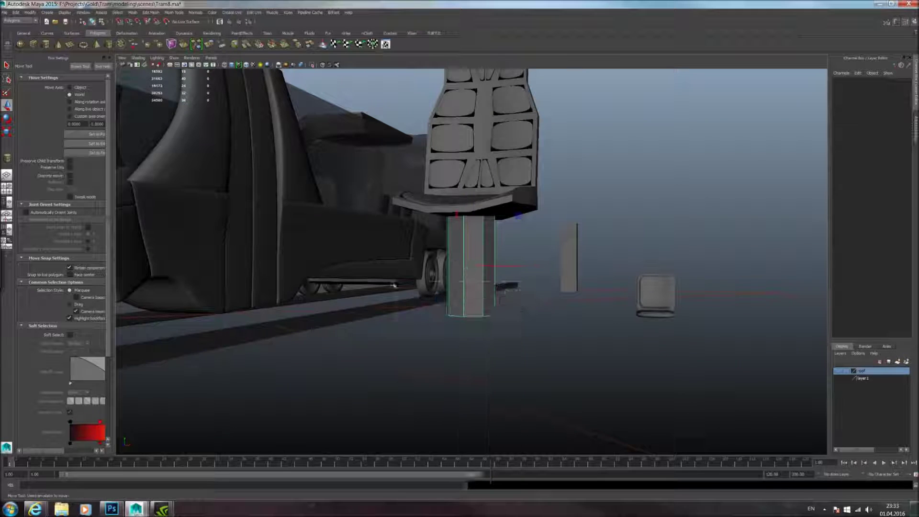
{"action": "left_click_drag", "start_coordinate": [394, 282], "coordinate": [519, 321]}
{"action": "left_click_drag", "start_coordinate": [471, 246], "coordinate": [471, 233]}
{"action": "left_click_drag", "start_coordinate": [484, 193], "coordinate": [474, 221], "text": "alt"}
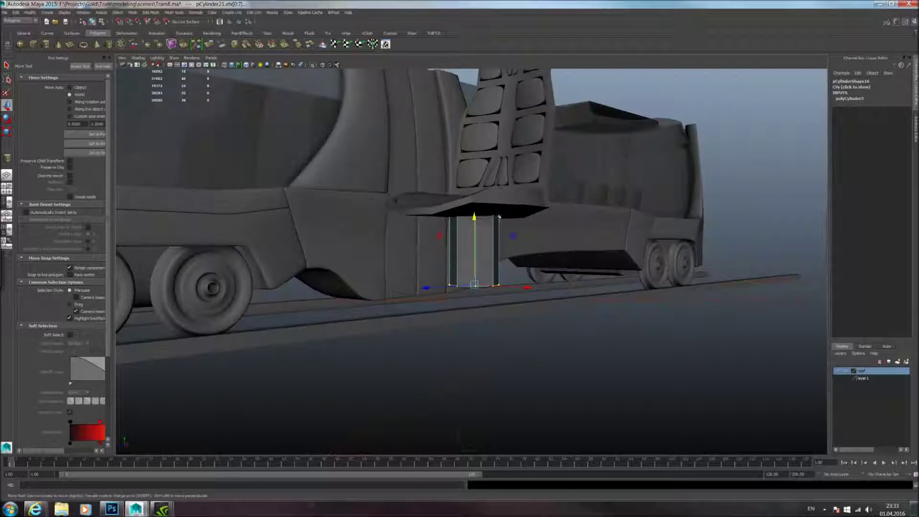
Step: Select the ring of vertices at the top of the column, beneath the seat
{"action": "left_click_drag", "start_coordinate": [473, 208], "coordinate": [565, 223], "text": "alt"}
{"action": "right_click_drag", "start_coordinate": [565, 224], "coordinate": [593, 224], "text": "alt"}
{"action": "left_click_drag", "start_coordinate": [594, 224], "coordinate": [584, 221], "text": "alt"}
{"action": "middle_click_drag", "start_coordinate": [584, 220], "coordinate": [536, 270], "text": "alt"}
{"action": "left_click_drag", "start_coordinate": [535, 270], "coordinate": [424, 251], "text": "alt"}
{"action": "right_click_drag", "start_coordinate": [421, 251], "coordinate": [411, 276]}
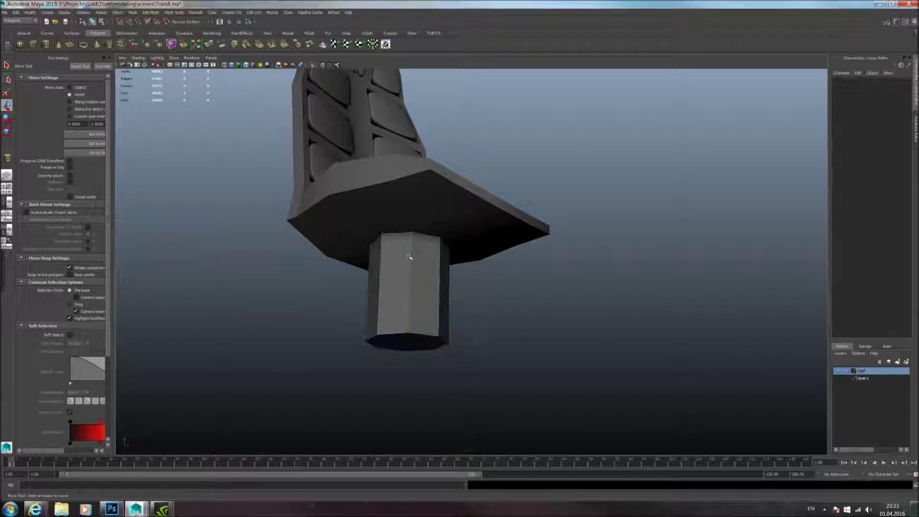
{"action": "left_click", "coordinate": [411, 255]}
{"action": "left_click", "coordinate": [432, 206]}
{"action": "left_click_drag", "start_coordinate": [446, 215], "coordinate": [454, 240], "text": "alt"}
{"action": "right_click", "coordinate": [389, 256]}
{"action": "right_click_drag", "start_coordinate": [389, 257], "coordinate": [354, 257]}
{"action": "left_click_drag", "start_coordinate": [282, 163], "coordinate": [528, 278]}
{"action": "left_click_drag", "start_coordinate": [455, 235], "coordinate": [444, 218], "text": "alt"}
{"action": "left_click_drag", "start_coordinate": [394, 174], "coordinate": [456, 250]}
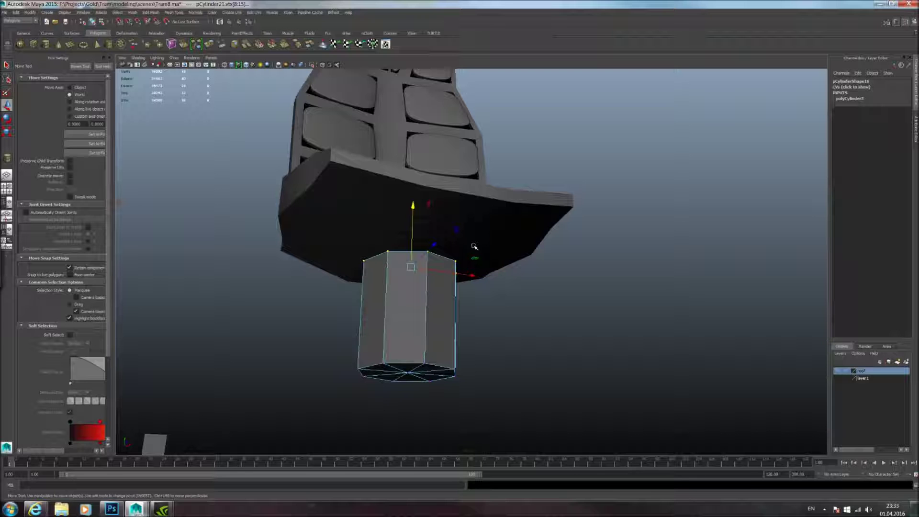
Step: Examine the seat and its column from the side, front and below next to the tram
{"action": "left_click_drag", "start_coordinate": [511, 227], "coordinate": [487, 269], "text": "alt"}
{"action": "scroll", "coordinate": [487, 268], "scroll_direction": "down", "scroll_amount": 3}
{"action": "middle_click_drag", "start_coordinate": [480, 267], "coordinate": [583, 289], "text": "alt"}
{"action": "left_click_drag", "start_coordinate": [583, 289], "coordinate": [502, 247], "text": "alt"}
{"action": "middle_click_drag", "start_coordinate": [501, 247], "coordinate": [595, 300], "text": "alt"}
{"action": "right_click_drag", "start_coordinate": [587, 292], "coordinate": [529, 260], "text": "alt"}
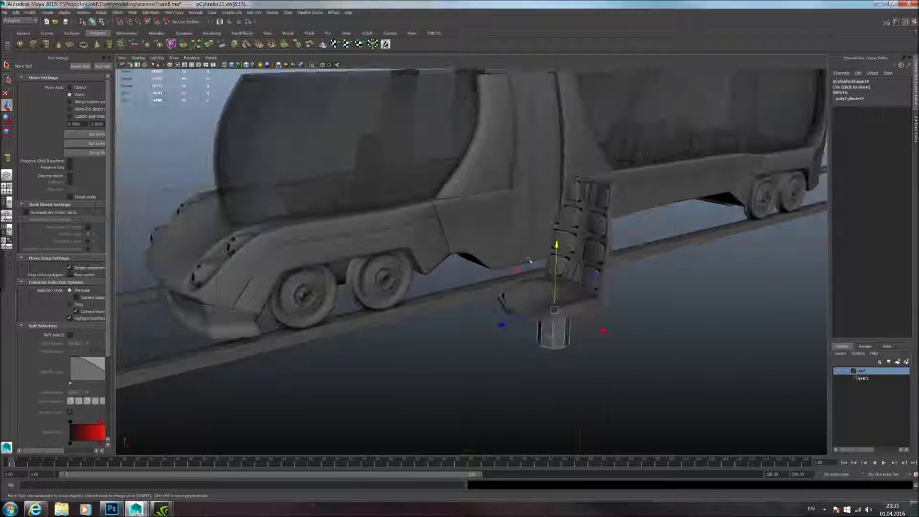
{"action": "left_click_drag", "start_coordinate": [529, 260], "coordinate": [517, 259], "text": "alt"}
{"action": "left_click_drag", "start_coordinate": [578, 289], "coordinate": [526, 268], "text": "alt"}
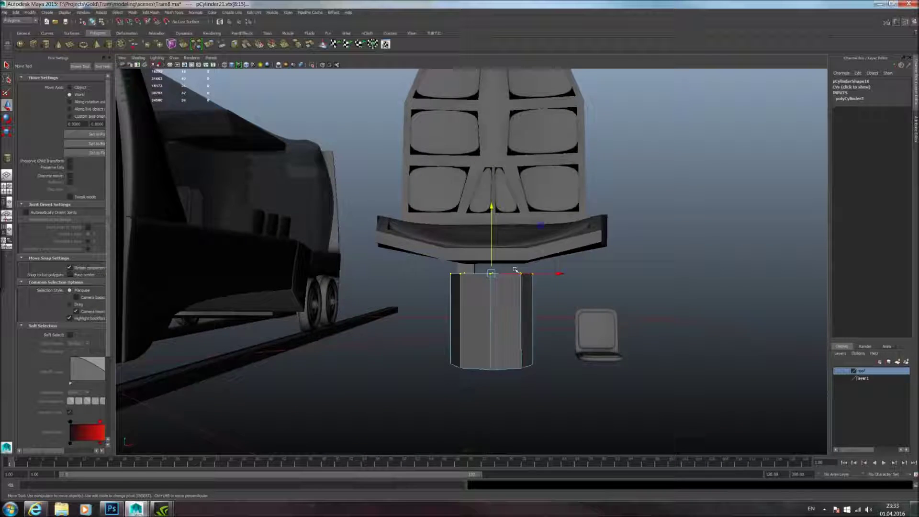
{"action": "right_click_drag", "start_coordinate": [514, 269], "coordinate": [518, 280], "text": "alt"}
{"action": "left_click_drag", "start_coordinate": [518, 280], "coordinate": [515, 269], "text": "alt"}
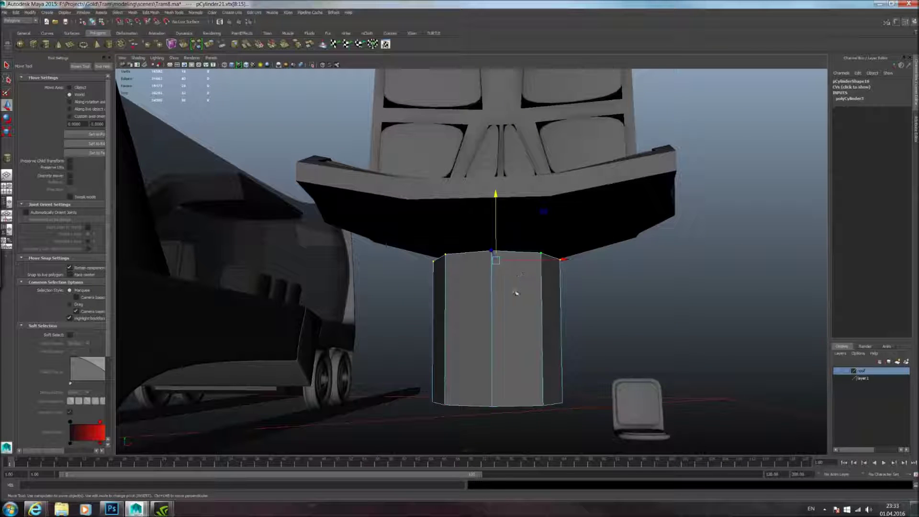
Step: Select only the column's top cap faces and delete them
{"action": "right_click_drag", "start_coordinate": [515, 293], "coordinate": [515, 319]}
{"action": "left_click_drag", "start_coordinate": [385, 207], "coordinate": [578, 306]}
{"action": "left_click_drag", "start_coordinate": [388, 341], "coordinate": [725, 422], "text": "ctrl"}
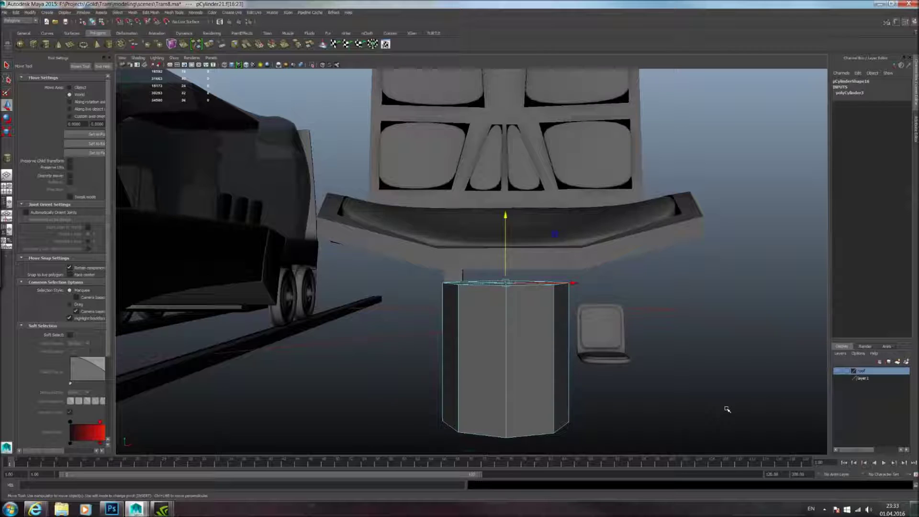
{"action": "key", "text": "Delete"}
Step: Select the vertices around the column's open top and adjust their height beneath the seat
{"action": "right_click_drag", "start_coordinate": [536, 310], "coordinate": [479, 306]}
{"action": "left_click_drag", "start_coordinate": [427, 271], "coordinate": [665, 316]}
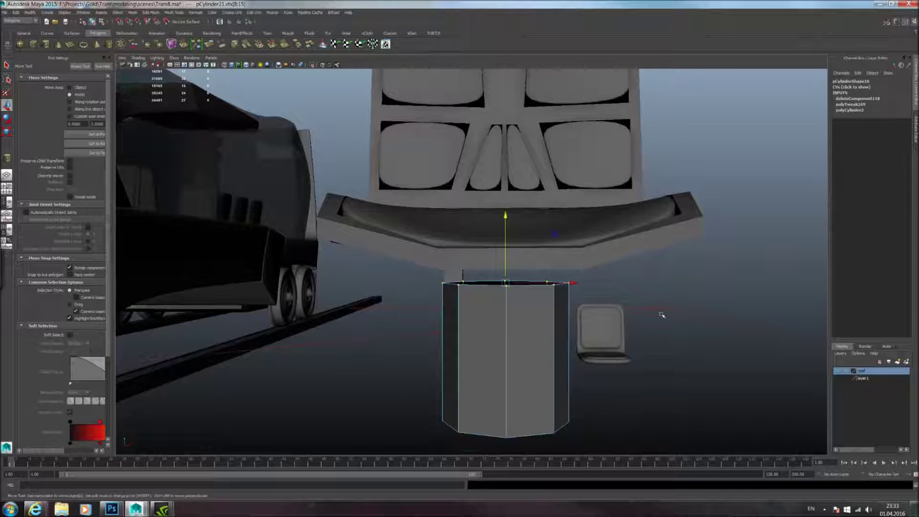
{"action": "left_click_drag", "start_coordinate": [508, 221], "coordinate": [540, 224]}
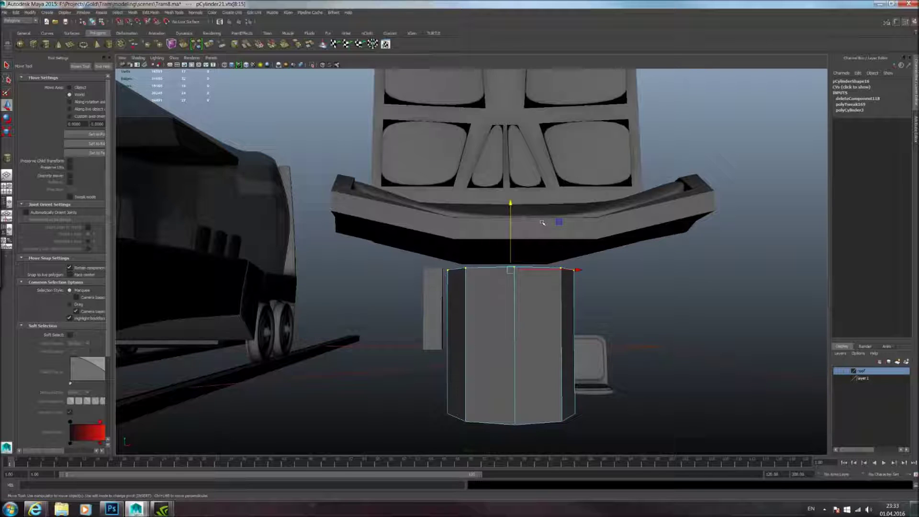
{"action": "left_click_drag", "start_coordinate": [512, 205], "coordinate": [510, 263], "text": "alt"}
Step: Check the column's fit against the smooth-previewed seat underside, and switch the frame back to unsmoothed display
{"action": "left_click", "coordinate": [468, 254]}
{"action": "left_click_drag", "start_coordinate": [403, 229], "coordinate": [511, 244], "text": "alt"}
{"action": "left_click", "coordinate": [495, 271]}
{"action": "left_click_drag", "start_coordinate": [573, 253], "coordinate": [456, 224], "text": "alt"}
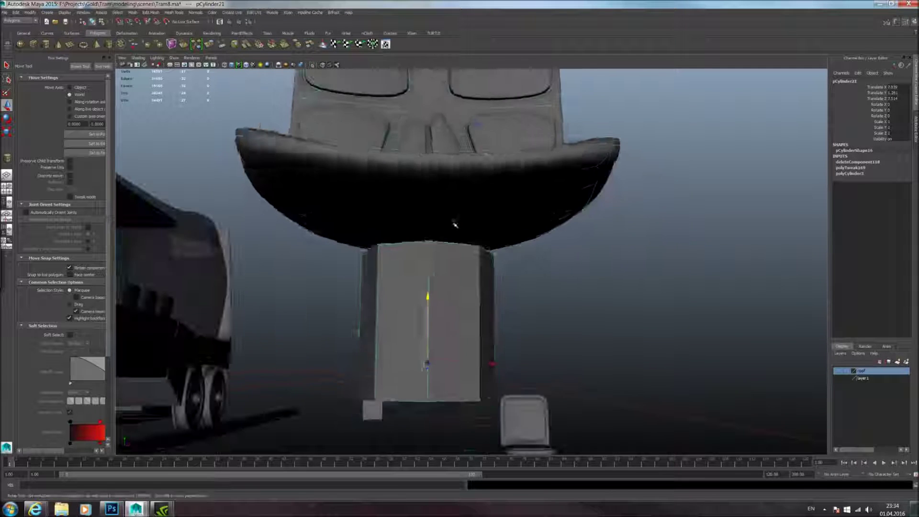
{"action": "left_click", "coordinate": [456, 224]}
{"action": "key", "text": "1"}
Step: Extrude the edge loop around the column's open top and raise it toward the seat underside
{"action": "left_click", "coordinate": [446, 256]}
{"action": "left_click_drag", "start_coordinate": [446, 255], "coordinate": [513, 253], "text": "alt"}
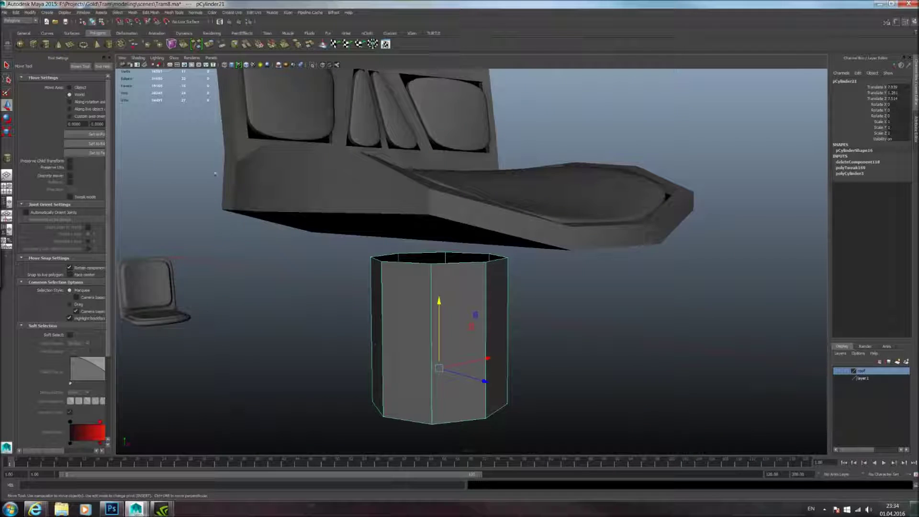
{"action": "right_click_drag", "start_coordinate": [446, 281], "coordinate": [445, 263]}
{"action": "double_click", "coordinate": [438, 264]}
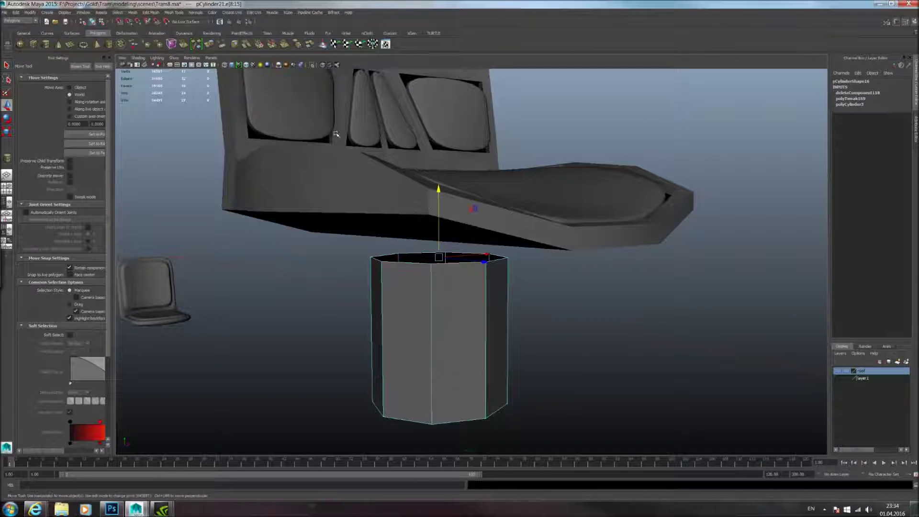
{"action": "left_click", "coordinate": [209, 45]}
{"action": "key", "text": "w"}
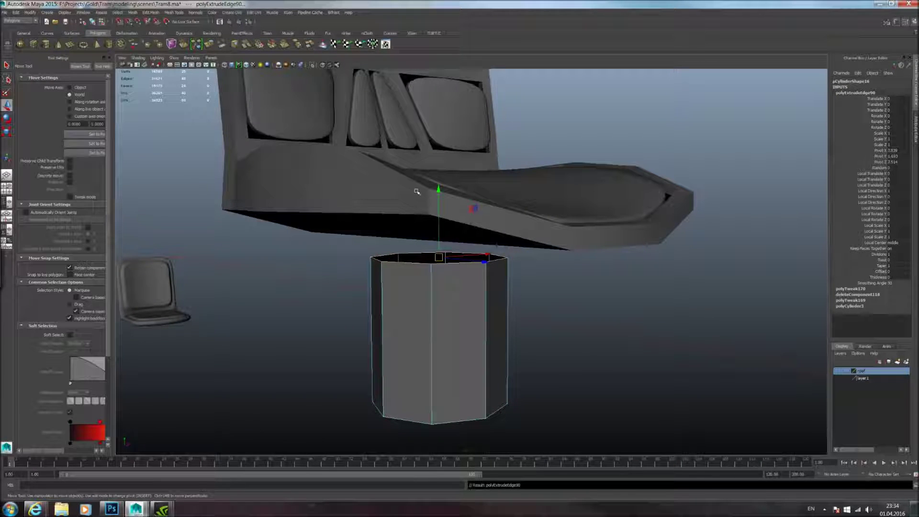
{"action": "middle_click_drag", "start_coordinate": [416, 190], "coordinate": [416, 178]}
{"action": "left_click_drag", "start_coordinate": [479, 211], "coordinate": [464, 181], "text": "alt"}
{"action": "right_click_drag", "start_coordinate": [470, 209], "coordinate": [471, 193]}
{"action": "left_click_drag", "start_coordinate": [496, 199], "coordinate": [418, 189], "text": "alt"}
{"action": "right_click_drag", "start_coordinate": [432, 182], "coordinate": [463, 131]}
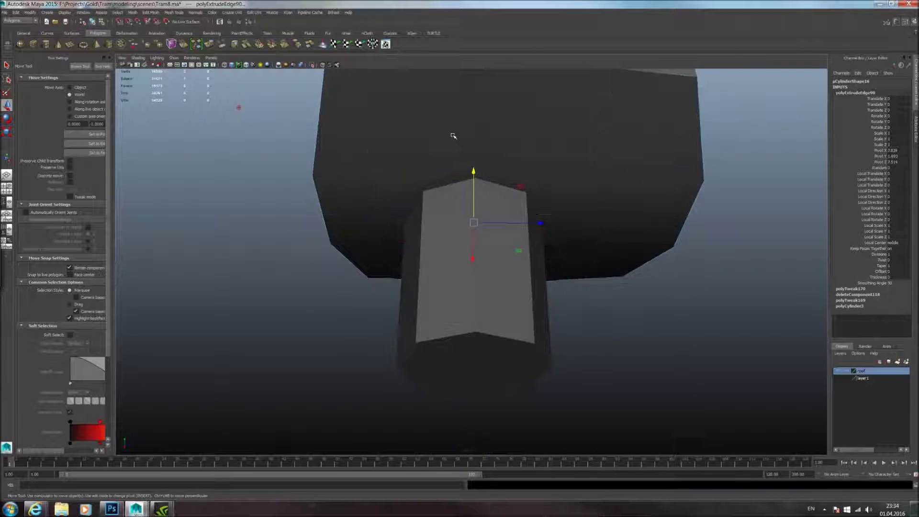
Step: Isolate the seat frame and select the four central faces on its underside above the column
{"action": "left_click", "coordinate": [459, 134]}
{"action": "left_click", "coordinate": [313, 65]}
{"action": "right_click_drag", "start_coordinate": [482, 205], "coordinate": [460, 229]}
{"action": "left_click", "coordinate": [423, 177]}
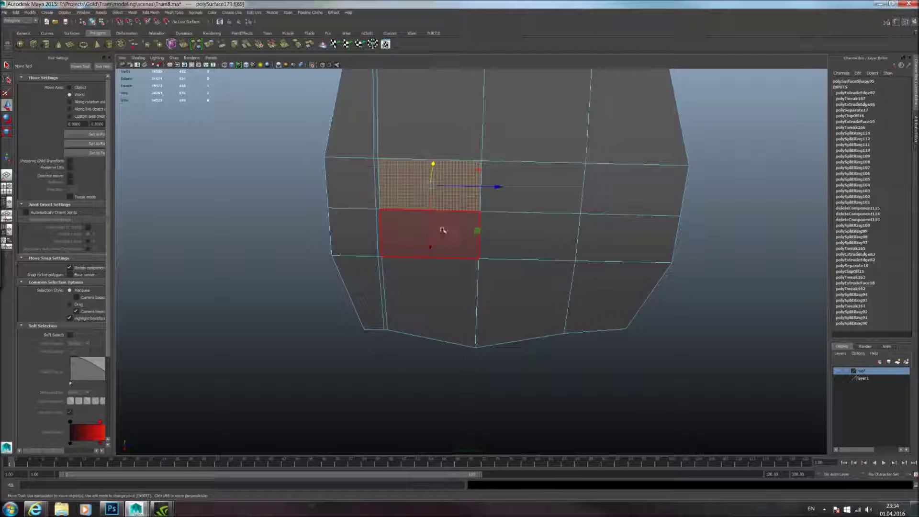
{"action": "left_click", "coordinate": [434, 235], "text": "shift"}
{"action": "left_click", "coordinate": [510, 232], "text": "shift"}
{"action": "left_click", "coordinate": [513, 191], "text": "shift"}
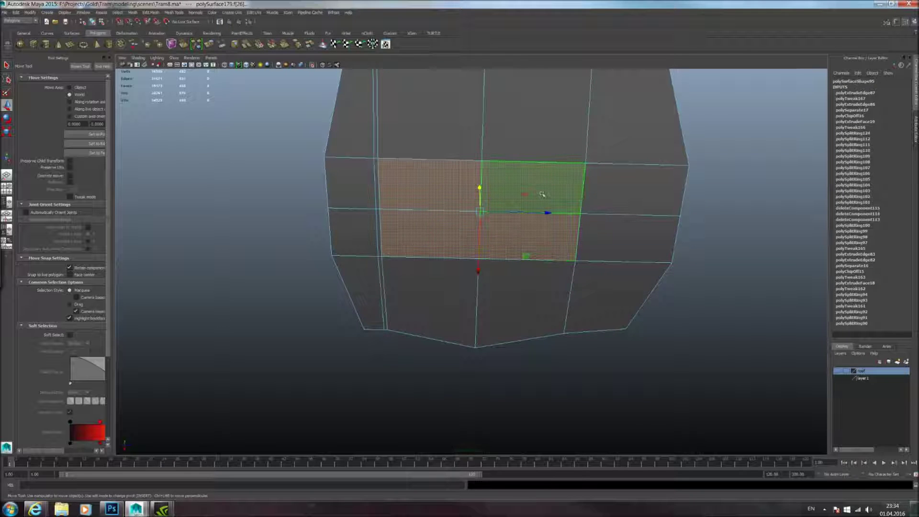
{"action": "left_click_drag", "start_coordinate": [543, 194], "coordinate": [540, 204], "text": "alt"}
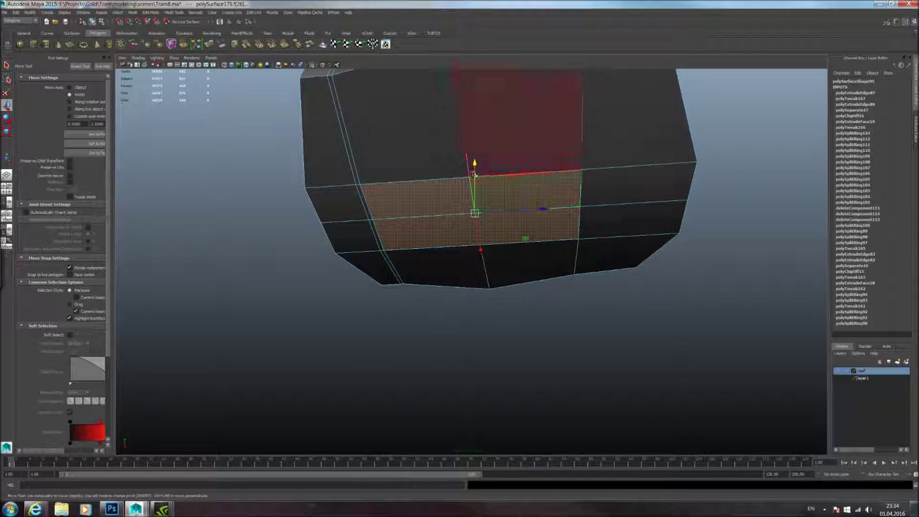
Step: Extrude the four selected underside faces and scale them inward to form a smaller inset
{"action": "left_click", "coordinate": [210, 45]}
{"action": "scroll", "coordinate": [426, 273], "scroll_direction": "up", "scroll_amount": 3}
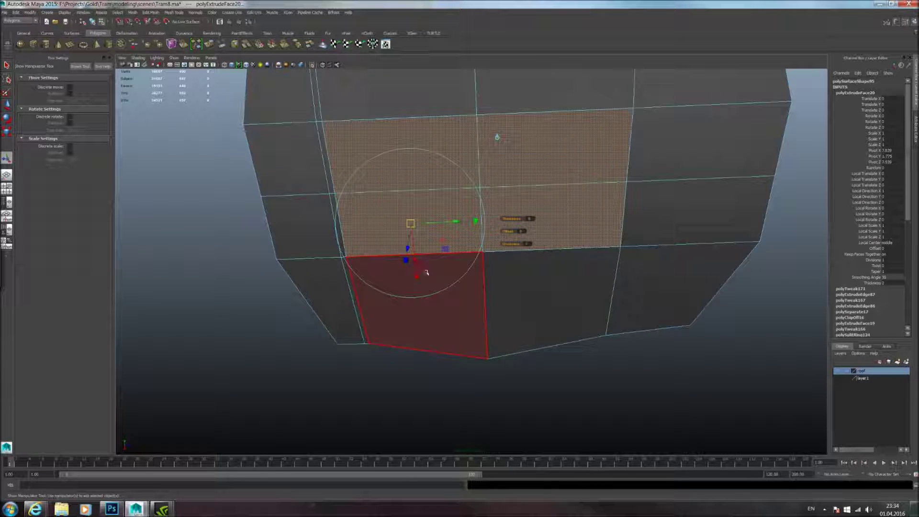
{"action": "left_click_drag", "start_coordinate": [426, 273], "coordinate": [416, 279], "text": "alt"}
{"action": "left_click", "coordinate": [417, 284]}
{"action": "left_click_drag", "start_coordinate": [410, 228], "coordinate": [400, 227]}
Step: Scale the inset's corner vertices inward to reshape it into an octagonal outline matching the column's top
{"action": "right_click_drag", "start_coordinate": [376, 146], "coordinate": [365, 140]}
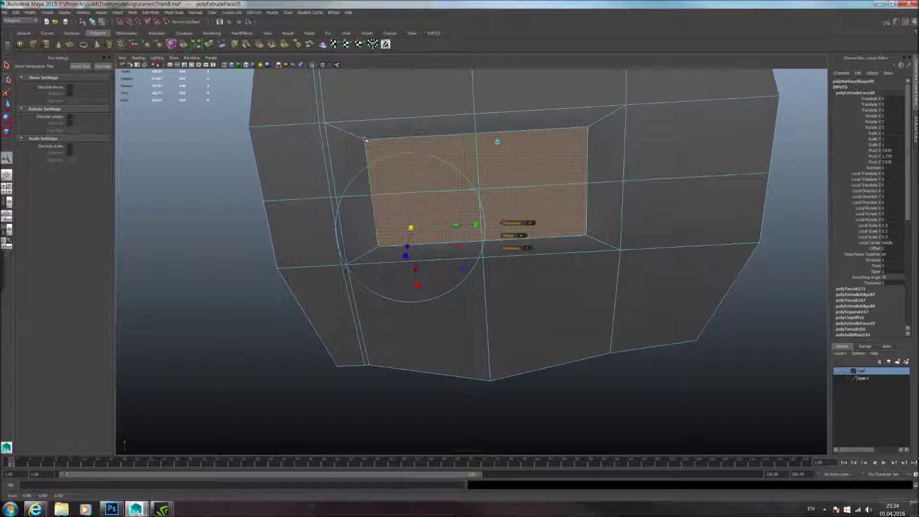
{"action": "left_click", "coordinate": [365, 139]}
{"action": "left_click", "coordinate": [377, 242], "text": "shift"}
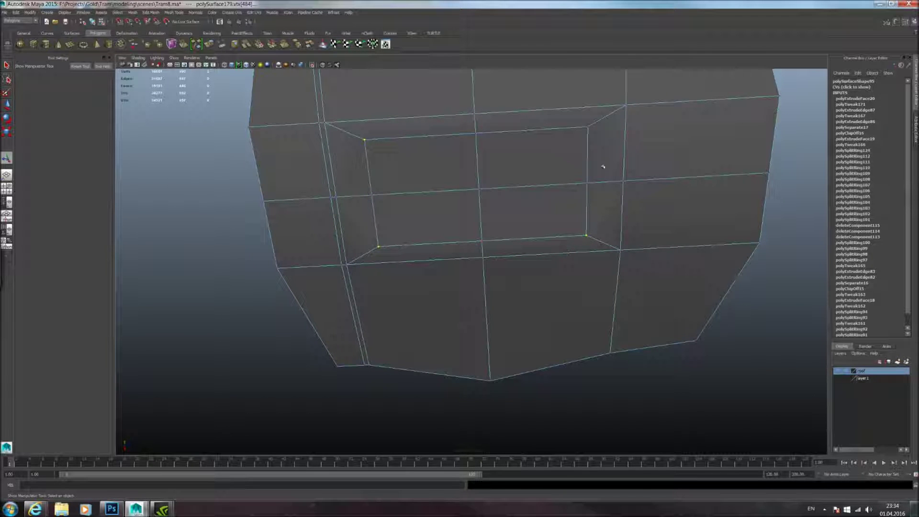
{"action": "key", "text": "r"}
{"action": "left_click_drag", "start_coordinate": [414, 191], "coordinate": [370, 172]}
{"action": "left_click_drag", "start_coordinate": [443, 184], "coordinate": [441, 192], "text": "alt"}
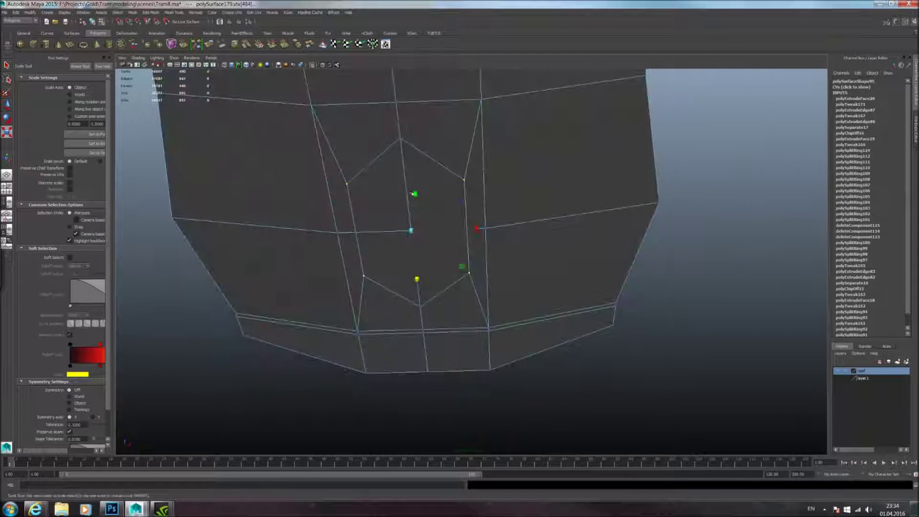
{"action": "middle_click_drag", "start_coordinate": [462, 196], "coordinate": [435, 198], "text": "shift"}
{"action": "left_click_drag", "start_coordinate": [441, 195], "coordinate": [542, 182], "text": "alt"}
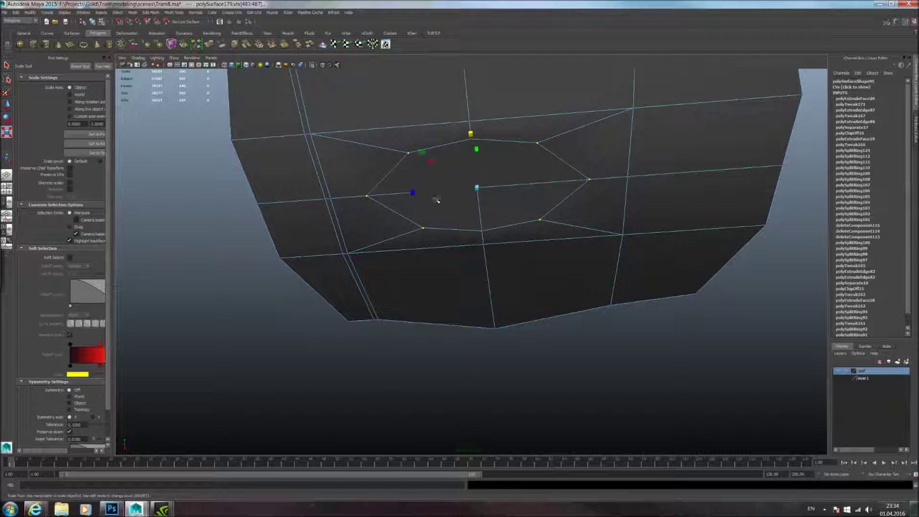
{"action": "middle_click_drag", "start_coordinate": [470, 206], "coordinate": [495, 201], "text": "shift"}
{"action": "left_click_drag", "start_coordinate": [495, 201], "coordinate": [510, 176], "text": "alt"}
Step: End the isolation and combine the column and the seat frame into one mesh
{"action": "right_click_drag", "start_coordinate": [515, 163], "coordinate": [548, 151]}
{"action": "left_click", "coordinate": [312, 65]}
{"action": "left_click_drag", "start_coordinate": [414, 123], "coordinate": [443, 197], "text": "alt"}
{"action": "left_click", "coordinate": [451, 201]}
{"action": "right_click_drag", "start_coordinate": [443, 197], "coordinate": [419, 195]}
{"action": "left_click", "coordinate": [450, 182]}
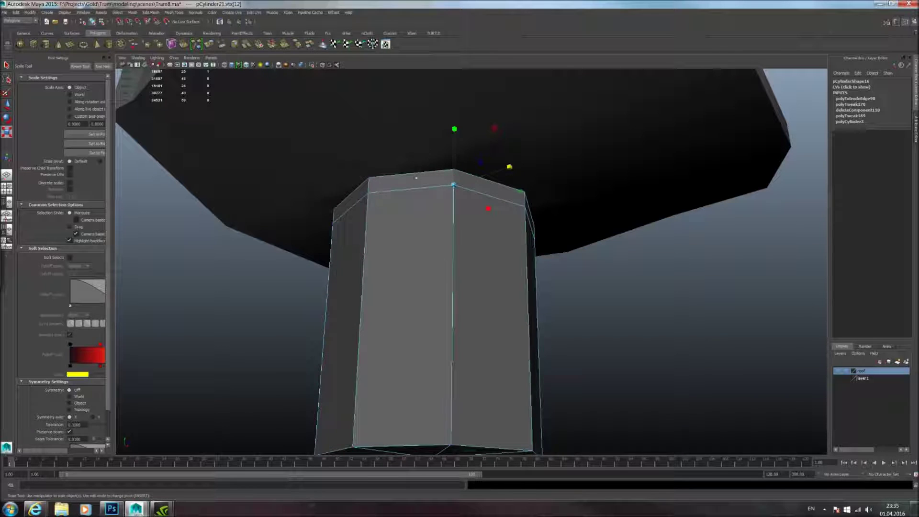
{"action": "key", "text": "F8"}
{"action": "left_click", "coordinate": [431, 127]}
{"action": "left_click", "coordinate": [174, 13]}
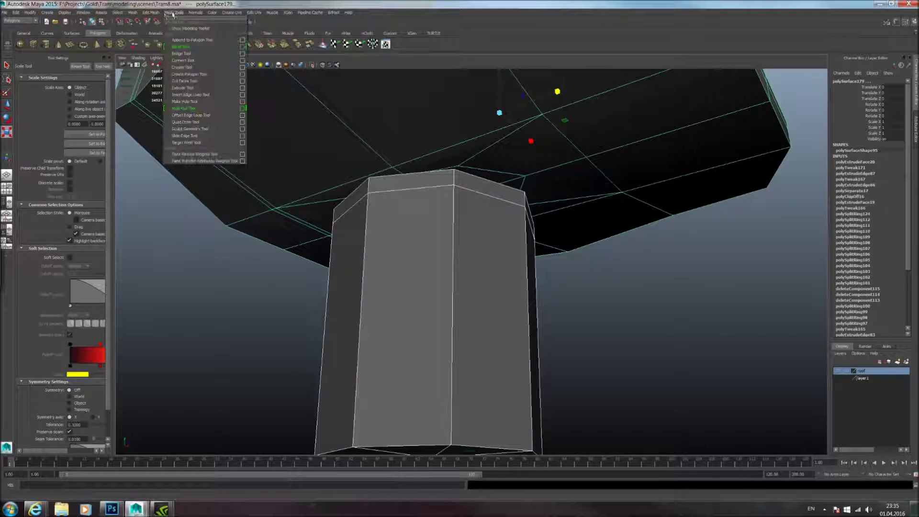
{"action": "mouse_move", "coordinate": [134, 13]}
{"action": "left_click", "coordinate": [142, 36]}
Step: Move the first of the column's top vertices onto the matching corners of the octagonal inset under the seat
{"action": "key", "text": "w"}
{"action": "left_click_drag", "start_coordinate": [535, 205], "coordinate": [499, 210], "text": "alt"}
{"action": "right_click_drag", "start_coordinate": [470, 213], "coordinate": [445, 214]}
{"action": "left_click", "coordinate": [488, 178]}
{"action": "left_click_drag", "start_coordinate": [498, 198], "coordinate": [510, 184], "text": "alt"}
{"action": "left_click", "coordinate": [509, 197]}
{"action": "left_click", "coordinate": [429, 182]}
{"action": "left_click_drag", "start_coordinate": [429, 182], "coordinate": [437, 175]}
Step: Snap the neighbouring top vertex of the column onto its matching inset corner on the seat underside
{"action": "left_click", "coordinate": [349, 194]}
{"action": "left_click_drag", "start_coordinate": [350, 194], "coordinate": [433, 202]}
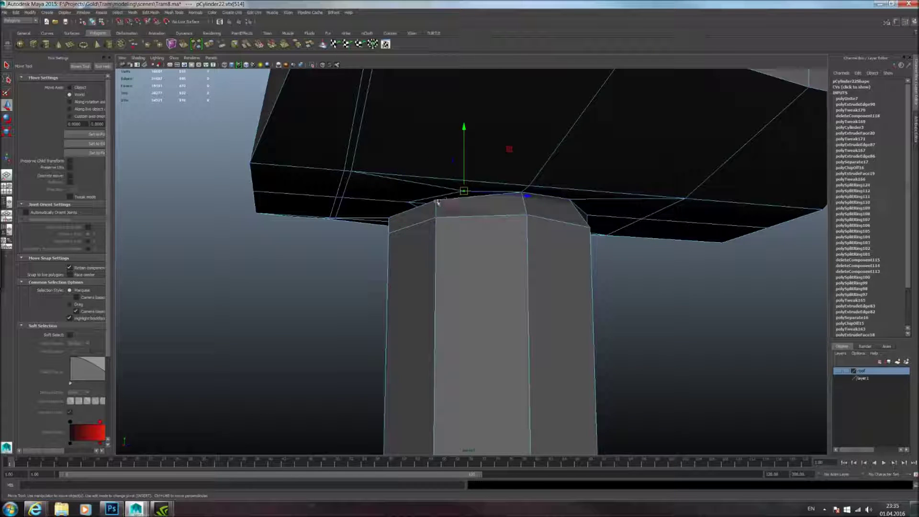
{"action": "left_click_drag", "start_coordinate": [436, 201], "coordinate": [454, 191]}
{"action": "left_click", "coordinate": [458, 192]}
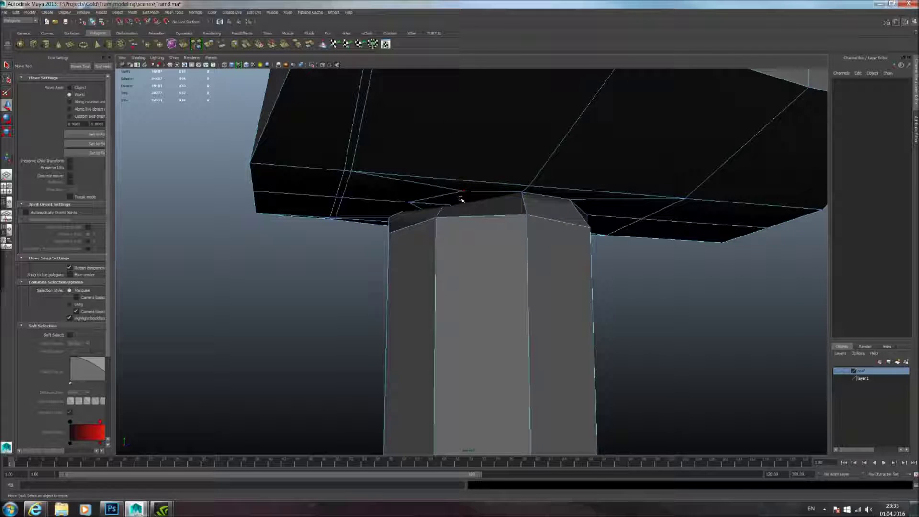
{"action": "left_click", "coordinate": [462, 200]}
{"action": "middle_click_drag", "start_coordinate": [456, 205], "coordinate": [457, 214]}
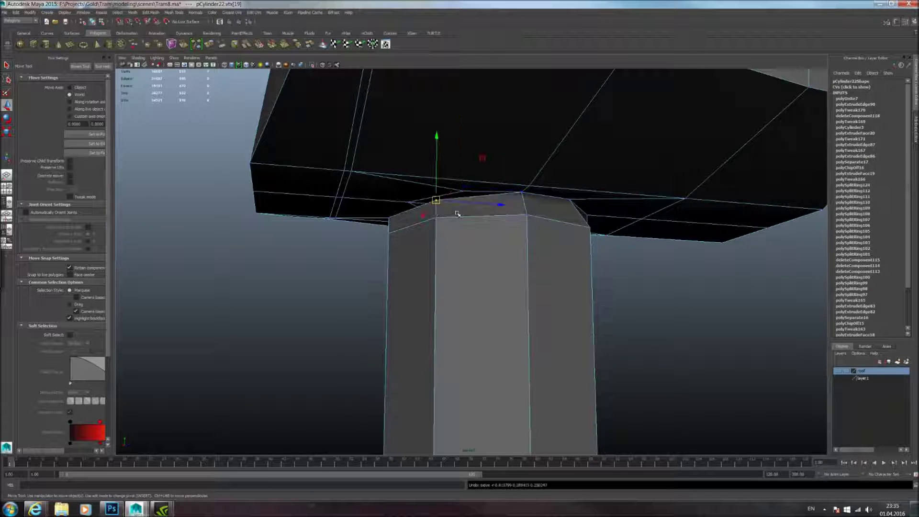
{"action": "left_click_drag", "start_coordinate": [437, 202], "coordinate": [467, 191]}
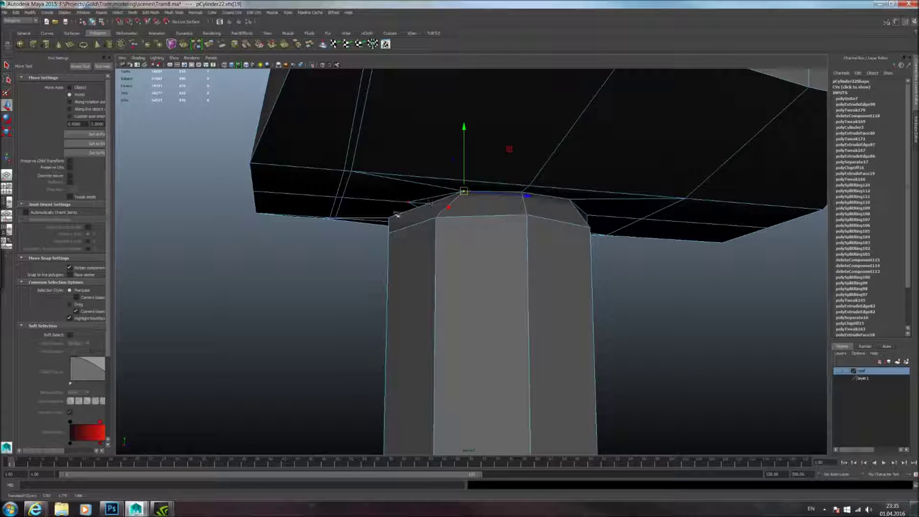
Step: Align the remaining column top vertices with the inset corners and preview the joint smoothed
{"action": "left_click", "coordinate": [406, 204]}
{"action": "left_click_drag", "start_coordinate": [418, 220], "coordinate": [487, 218], "text": "alt"}
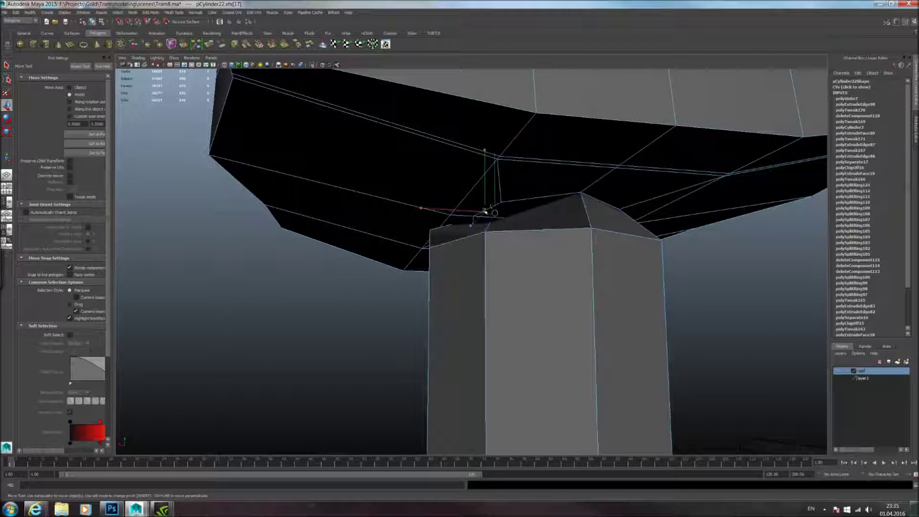
{"action": "left_click_drag", "start_coordinate": [486, 216], "coordinate": [447, 227], "text": "alt"}
{"action": "left_click", "coordinate": [385, 227]}
{"action": "left_click_drag", "start_coordinate": [385, 227], "coordinate": [398, 218]}
{"action": "left_click_drag", "start_coordinate": [399, 218], "coordinate": [467, 241], "text": "alt"}
{"action": "scroll", "coordinate": [410, 221], "scroll_direction": "down", "scroll_amount": 1}
{"action": "key", "text": "3"}
{"action": "key", "text": "1"}
Step: Select the column's vertices below the seat and shift them slightly along the seat's length
{"action": "right_click_drag", "start_coordinate": [456, 269], "coordinate": [417, 266]}
{"action": "left_click_drag", "start_coordinate": [414, 326], "coordinate": [530, 384], "text": "alt"}
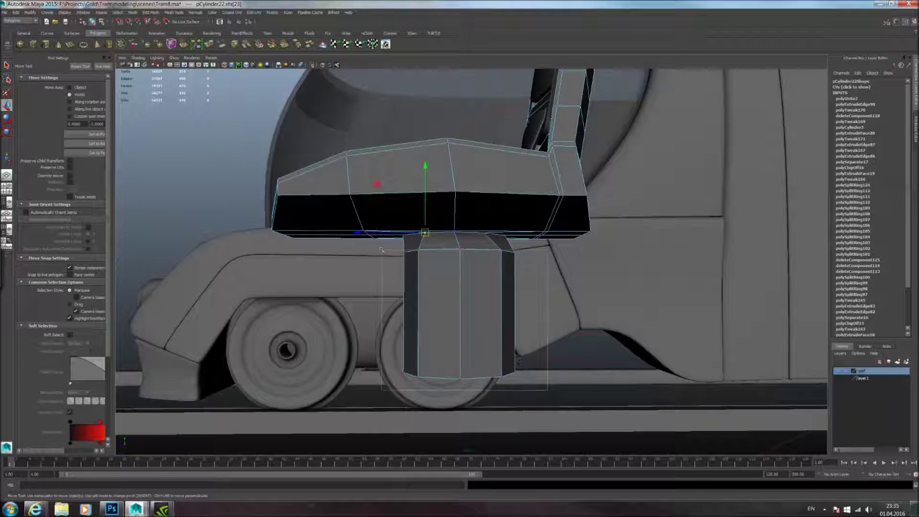
{"action": "left_click_drag", "start_coordinate": [380, 246], "coordinate": [381, 247]}
{"action": "left_click_drag", "start_coordinate": [381, 247], "coordinate": [406, 278], "text": "alt"}
{"action": "left_click_drag", "start_coordinate": [397, 318], "coordinate": [388, 314]}
Step: Examine the combined seat and column in smooth preview, and return to unsmoothed display
{"action": "left_click_drag", "start_coordinate": [408, 276], "coordinate": [454, 263], "text": "alt"}
{"action": "left_click_drag", "start_coordinate": [402, 241], "coordinate": [487, 231], "text": "alt"}
{"action": "key", "text": "3"}
{"action": "right_click_drag", "start_coordinate": [487, 230], "coordinate": [492, 171]}
{"action": "left_click", "coordinate": [472, 229]}
{"action": "left_click_drag", "start_coordinate": [472, 230], "coordinate": [521, 249], "text": "alt"}
{"action": "key", "text": "1"}
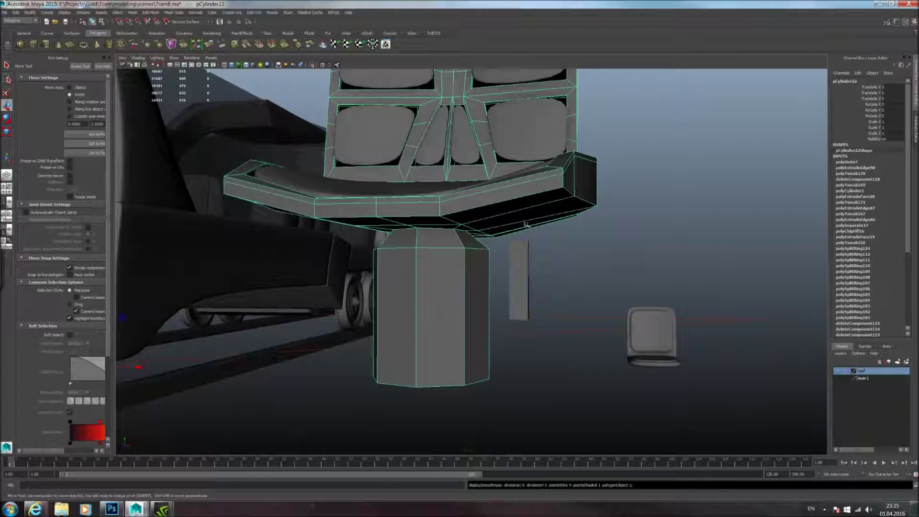
{"action": "left_click_drag", "start_coordinate": [508, 280], "coordinate": [481, 249], "text": "alt"}
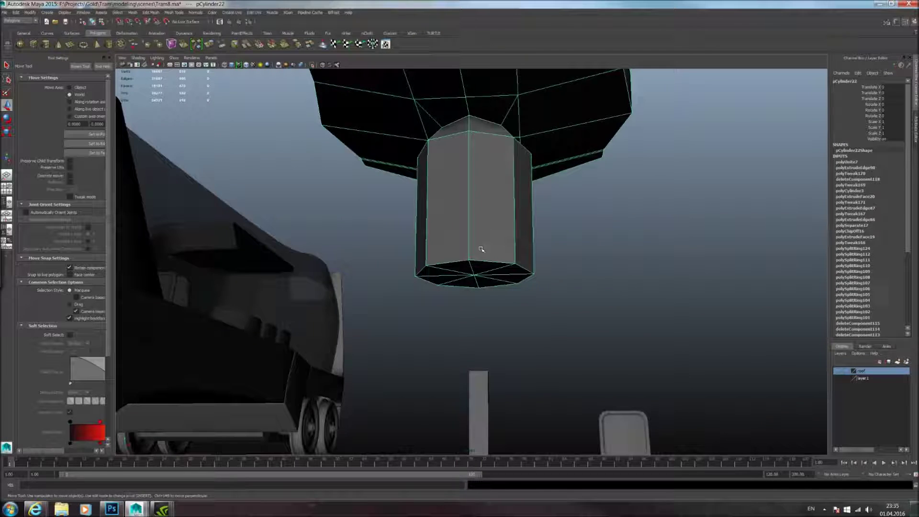
{"action": "right_click_drag", "start_coordinate": [468, 267], "coordinate": [468, 298]}
{"action": "left_click_drag", "start_coordinate": [469, 269], "coordinate": [475, 291], "text": "alt"}
{"action": "left_click_drag", "start_coordinate": [390, 244], "coordinate": [590, 324]}
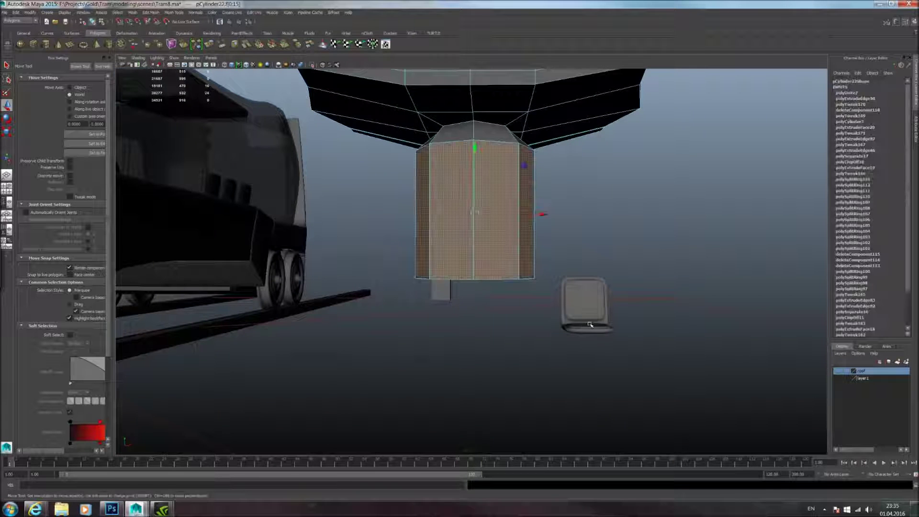
{"action": "left_click", "coordinate": [650, 217]}
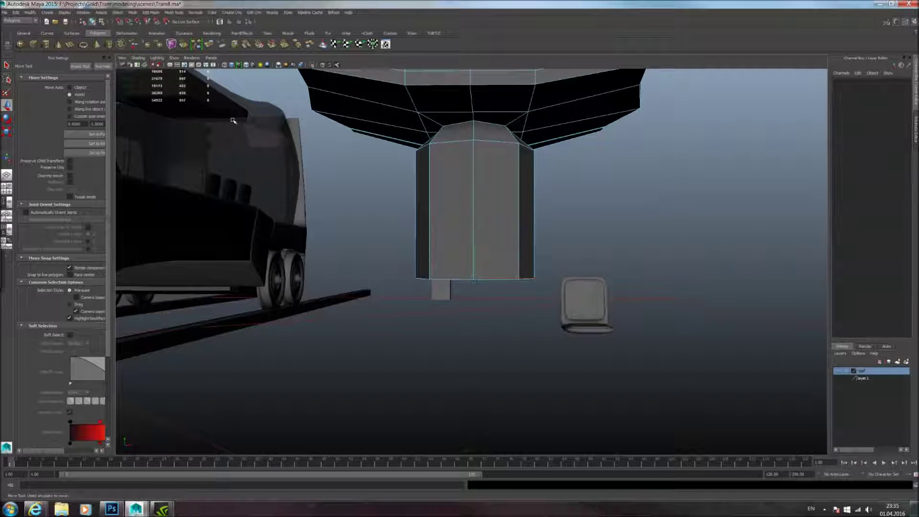
{"action": "left_click_drag", "start_coordinate": [406, 207], "coordinate": [431, 196], "text": "alt"}
{"action": "key", "text": "ctrl+z"}
{"action": "double_click", "coordinate": [497, 230]}
{"action": "left_click_drag", "start_coordinate": [498, 249], "coordinate": [499, 234], "text": "alt"}
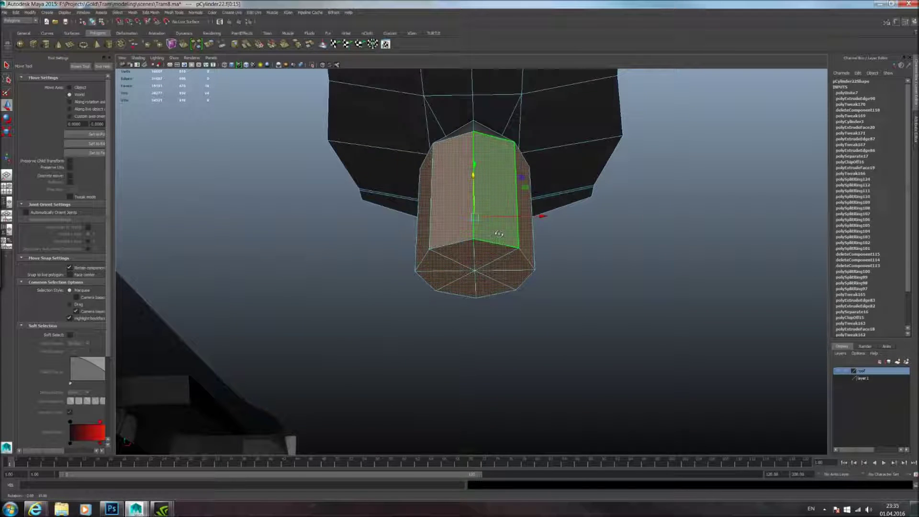
{"action": "left_click", "coordinate": [469, 254]}
{"action": "left_click", "coordinate": [452, 266], "text": "shift"}
{"action": "left_click", "coordinate": [453, 275], "text": "shift"}
{"action": "left_click_drag", "start_coordinate": [505, 256], "coordinate": [509, 271], "text": "alt"}
Step: Select only the column's bottom cap faces and delete them
{"action": "left_click_drag", "start_coordinate": [670, 337], "coordinate": [404, 268]}
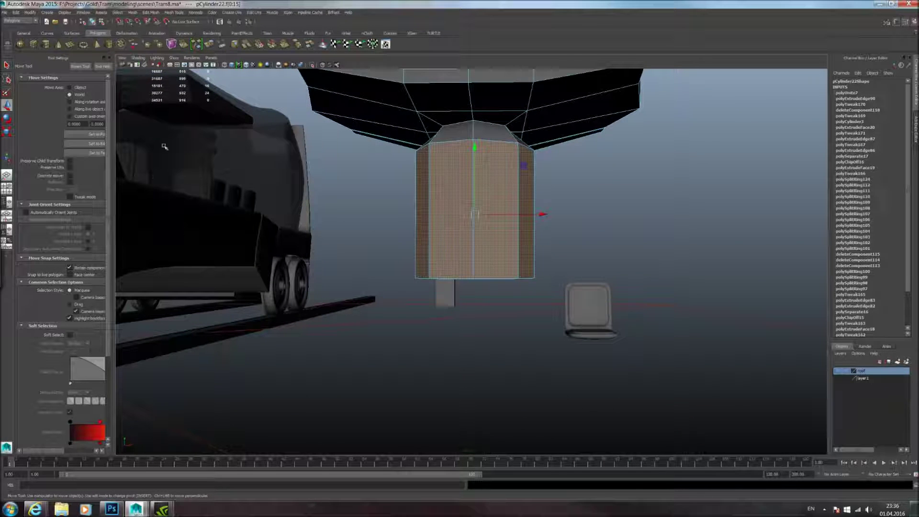
{"action": "left_click_drag", "start_coordinate": [275, 121], "coordinate": [714, 233]}
{"action": "key", "text": "Delete"}
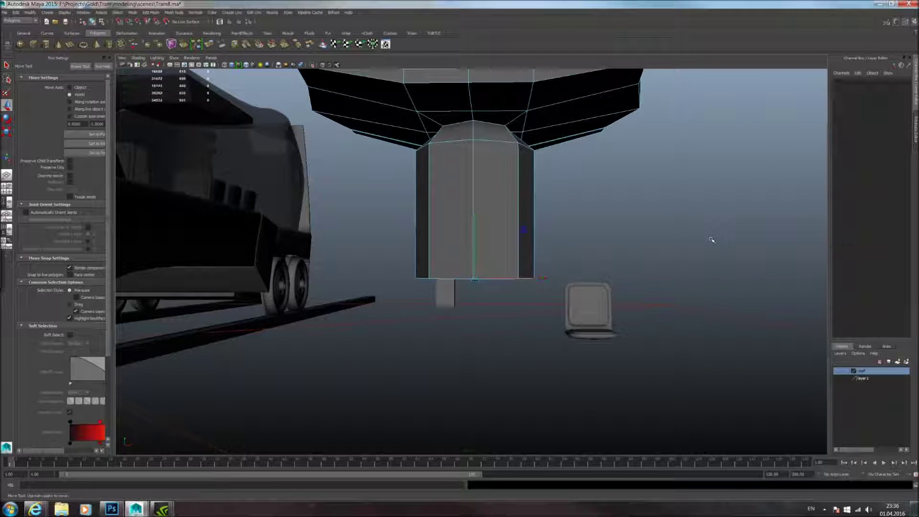
Step: Extrude the edge loop around the column's open bottom, scale it outward and lower it slightly to flare the foot
{"action": "left_click_drag", "start_coordinate": [532, 243], "coordinate": [555, 237], "text": "alt"}
{"action": "right_click_drag", "start_coordinate": [498, 242], "coordinate": [492, 222]}
{"action": "left_click", "coordinate": [480, 256]}
{"action": "left_click_drag", "start_coordinate": [516, 236], "coordinate": [445, 223], "text": "alt"}
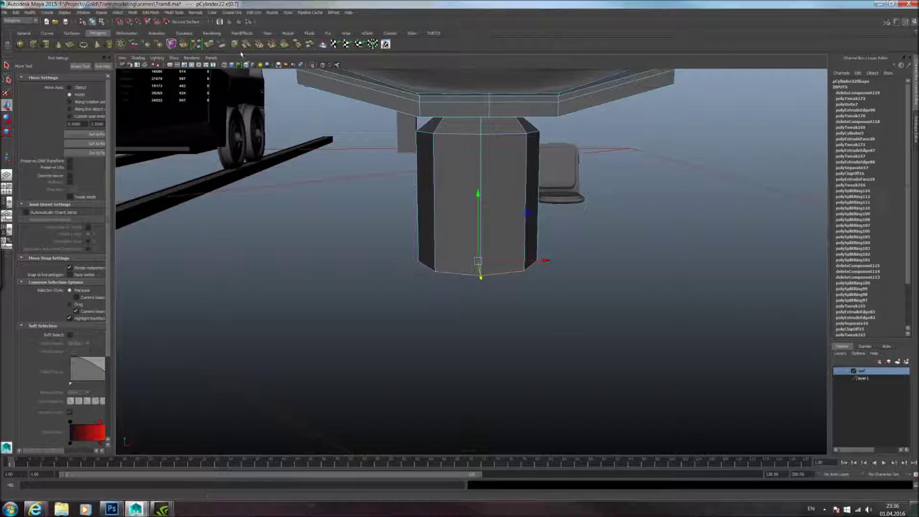
{"action": "left_click", "coordinate": [209, 45]}
{"action": "key", "text": "r"}
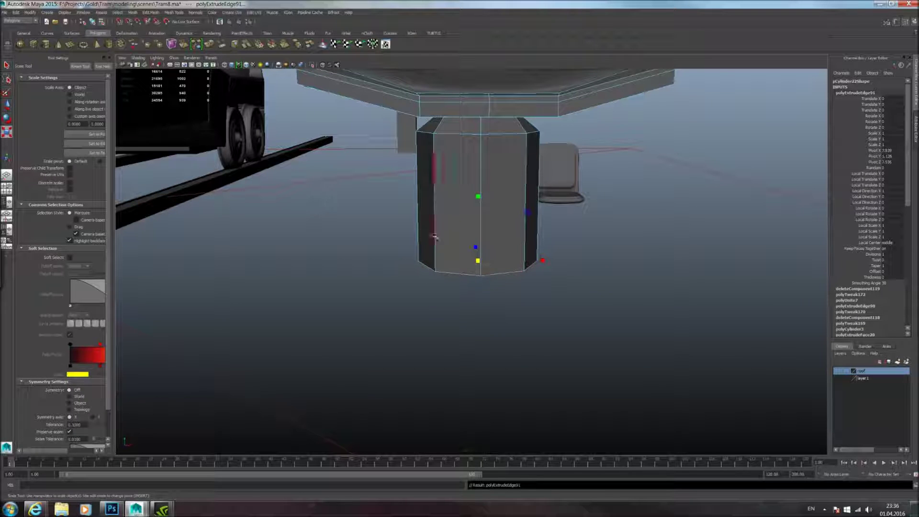
{"action": "left_click_drag", "start_coordinate": [480, 261], "coordinate": [505, 264]}
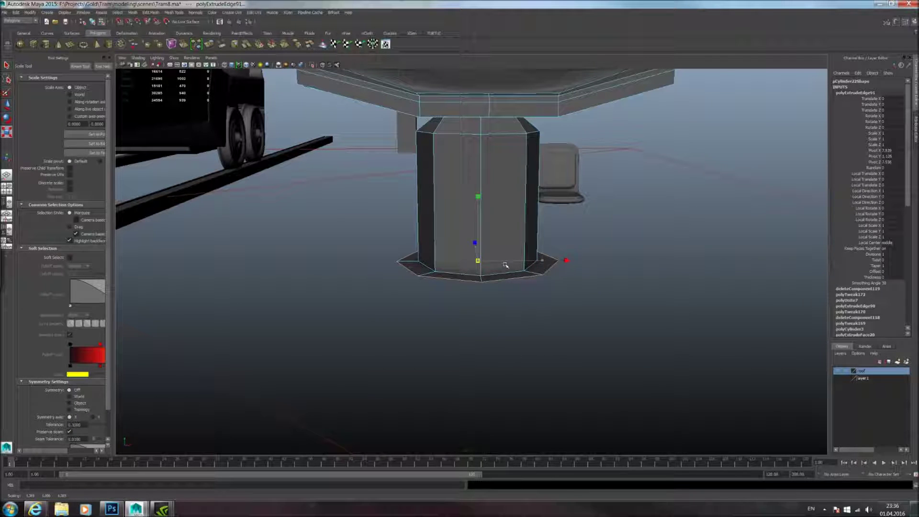
{"action": "left_click", "coordinate": [8, 105]}
{"action": "left_click_drag", "start_coordinate": [477, 200], "coordinate": [477, 202]}
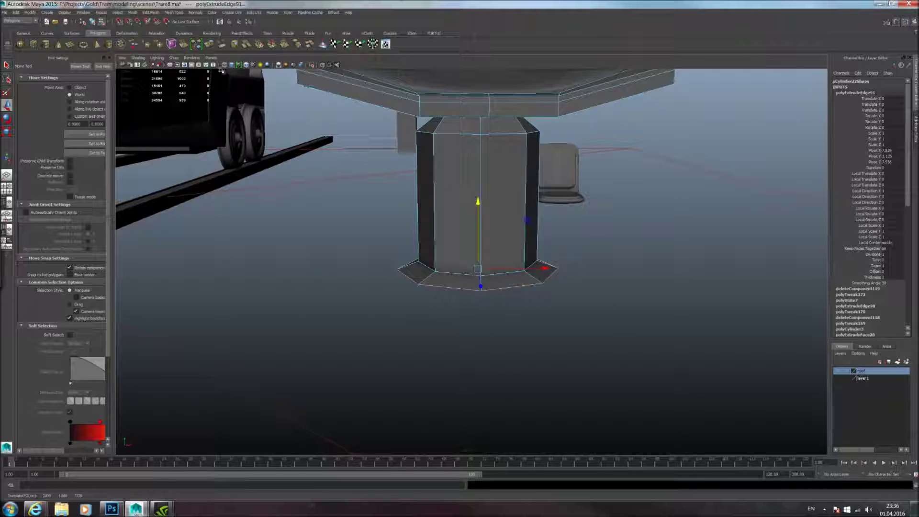
Step: Extrude the foot's outer edge loop downward, and extrude it again outward to form a wider second tier
{"action": "left_click", "coordinate": [209, 45]}
{"action": "left_click", "coordinate": [8, 106]}
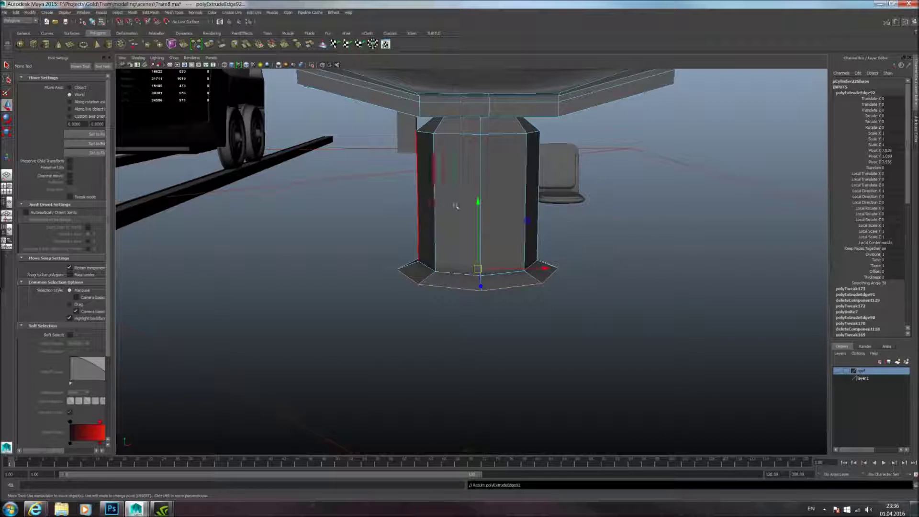
{"action": "left_click_drag", "start_coordinate": [477, 201], "coordinate": [478, 207]}
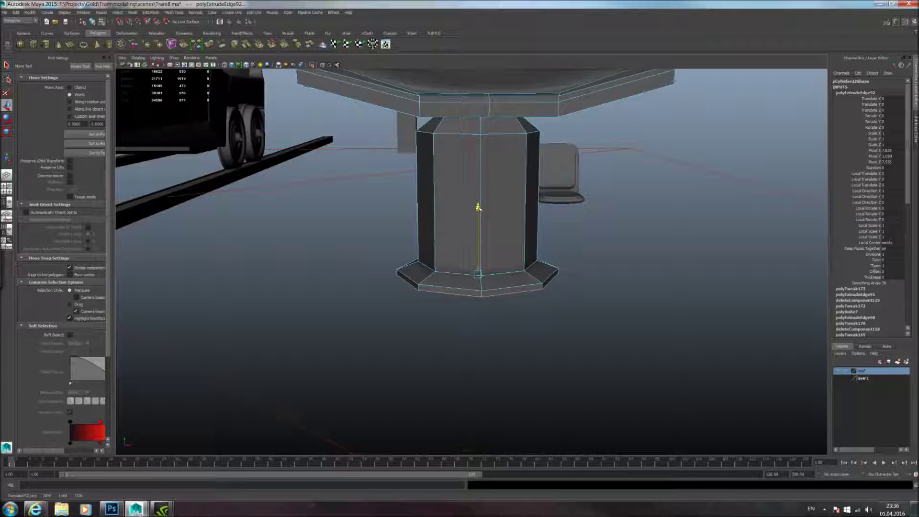
{"action": "left_click", "coordinate": [7, 131]}
{"action": "left_click_drag", "start_coordinate": [477, 275], "coordinate": [515, 281], "text": "shift"}
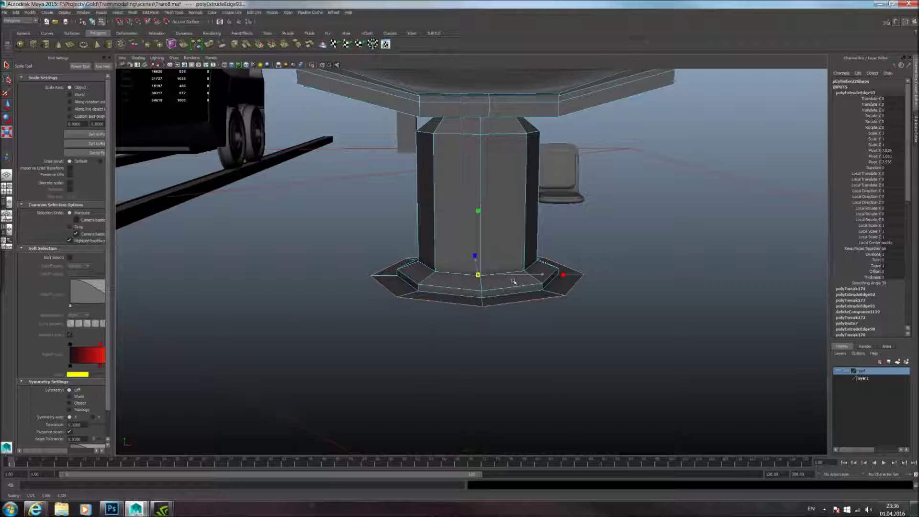
Step: Extrude the second tier's outer edge loop and lower it slightly to give the base thickness
{"action": "left_click", "coordinate": [213, 45]}
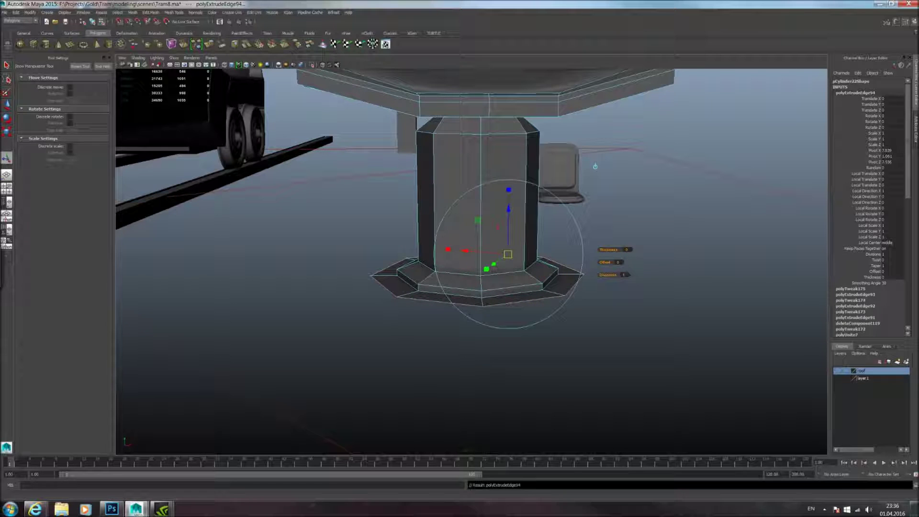
{"action": "left_click", "coordinate": [7, 105]}
{"action": "left_click_drag", "start_coordinate": [478, 209], "coordinate": [478, 213]}
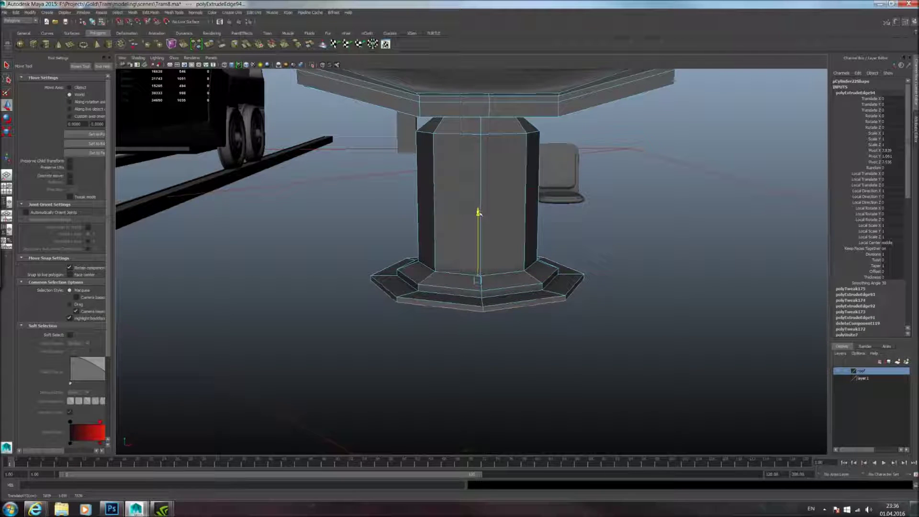
Step: Examine the column's stepped base in smooth preview, and return the seat to unsmoothed display
{"action": "left_click", "coordinate": [7, 131]}
{"action": "right_click_drag", "start_coordinate": [378, 281], "coordinate": [421, 269]}
{"action": "left_click_drag", "start_coordinate": [406, 290], "coordinate": [417, 310], "text": "alt"}
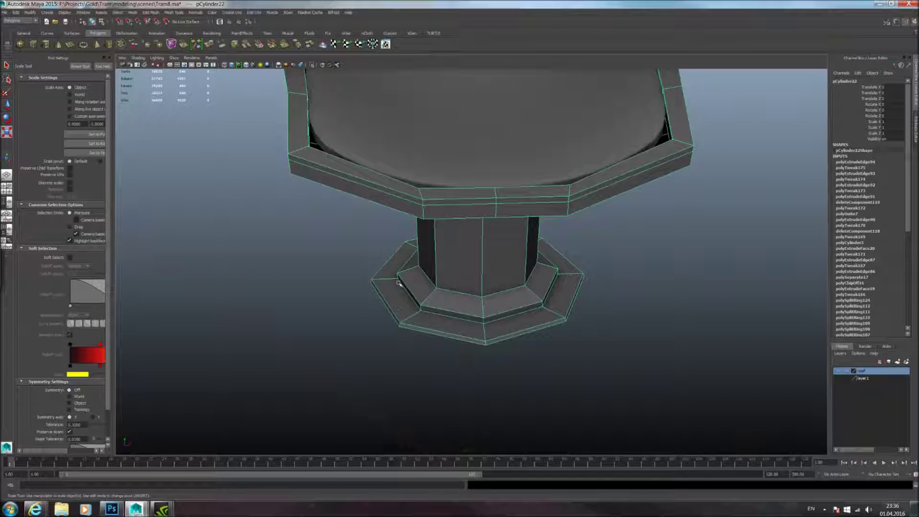
{"action": "key", "text": "3"}
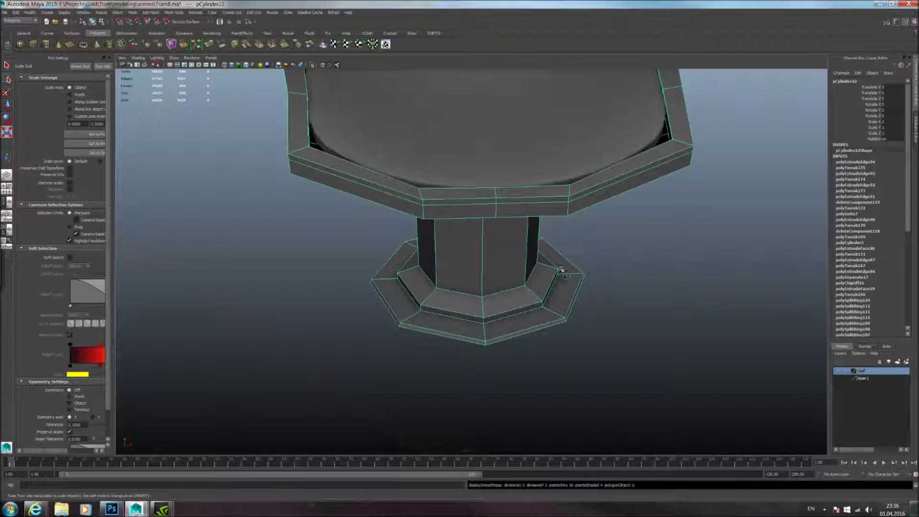
{"action": "left_click", "coordinate": [599, 275]}
{"action": "left_click_drag", "start_coordinate": [599, 274], "coordinate": [519, 240], "text": "alt"}
{"action": "left_click", "coordinate": [481, 277]}
{"action": "key", "text": "1"}
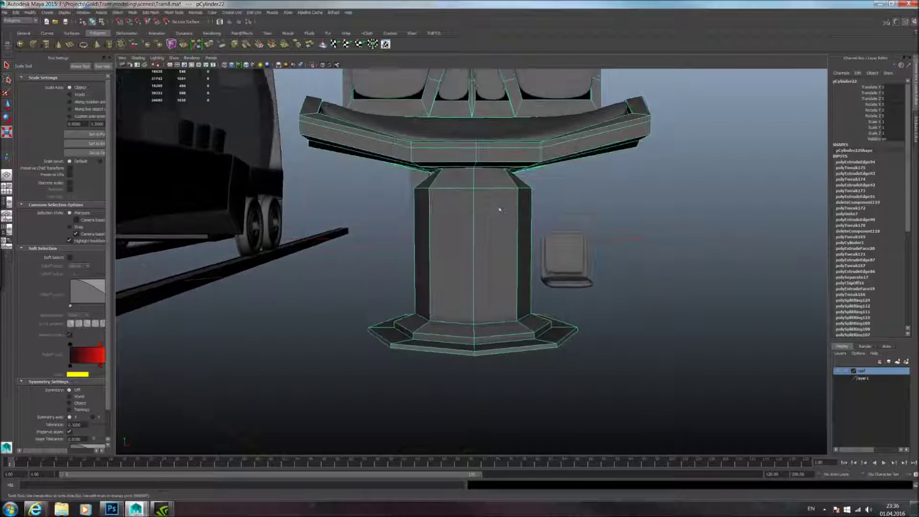
Step: Scale the vertex ring at the column's upper shoulder inward in width and depth to taper the column towards the seat
{"action": "right_click_drag", "start_coordinate": [498, 209], "coordinate": [426, 201]}
{"action": "mouse_move", "coordinate": [398, 185]}
{"action": "left_mouse_down"}
{"action": "mouse_move", "coordinate": [583, 210]}
{"action": "mouse_move", "coordinate": [414, 186]}
{"action": "left_mouse_up"}
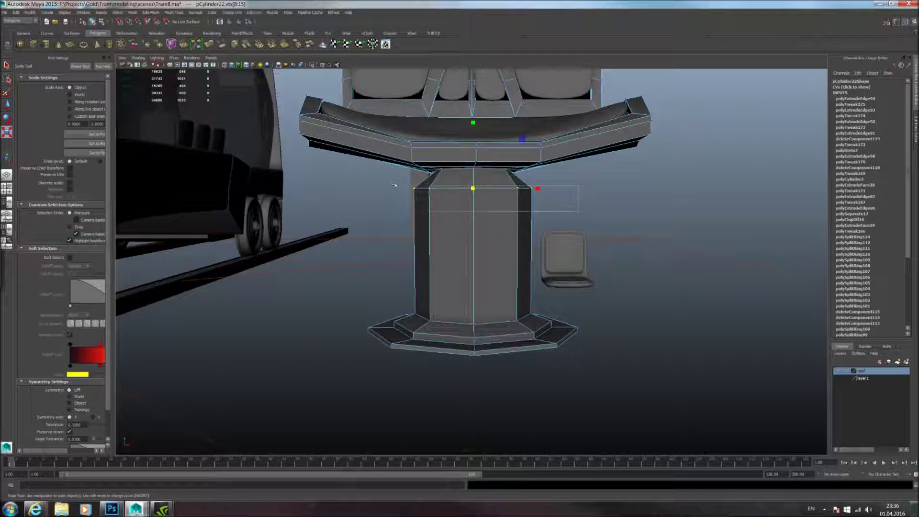
{"action": "left_click_drag", "start_coordinate": [539, 188], "coordinate": [512, 191]}
{"action": "right_click_drag", "start_coordinate": [488, 232], "coordinate": [526, 222]}
{"action": "scroll", "coordinate": [486, 246], "scroll_direction": "down", "scroll_amount": 3}
{"action": "left_click", "coordinate": [486, 246]}
{"action": "left_click_drag", "start_coordinate": [536, 245], "coordinate": [447, 224], "text": "alt"}
{"action": "left_click_drag", "start_coordinate": [543, 212], "coordinate": [528, 212]}
{"action": "right_click_drag", "start_coordinate": [472, 229], "coordinate": [501, 216]}
Step: Examine the tapered column and stepped base from several angles in smoothed and unsmoothed display
{"action": "left_click_drag", "start_coordinate": [462, 243], "coordinate": [422, 255], "text": "alt"}
{"action": "key", "text": "3"}
{"action": "left_click", "coordinate": [555, 220]}
{"action": "left_click", "coordinate": [486, 301]}
{"action": "middle_click_drag", "start_coordinate": [486, 301], "coordinate": [497, 255], "text": "alt"}
{"action": "scroll", "coordinate": [497, 255], "scroll_direction": "up", "scroll_amount": 3}
{"action": "left_click_drag", "start_coordinate": [497, 255], "coordinate": [521, 218], "text": "alt"}
{"action": "key", "text": "1"}
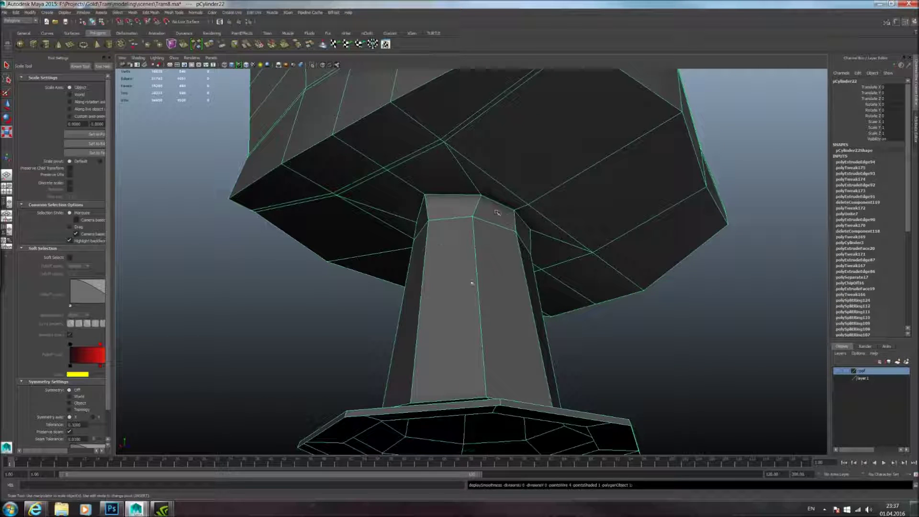
{"action": "key", "text": "3"}
{"action": "left_click_drag", "start_coordinate": [515, 241], "coordinate": [498, 263], "text": "alt"}
{"action": "key", "text": "1"}
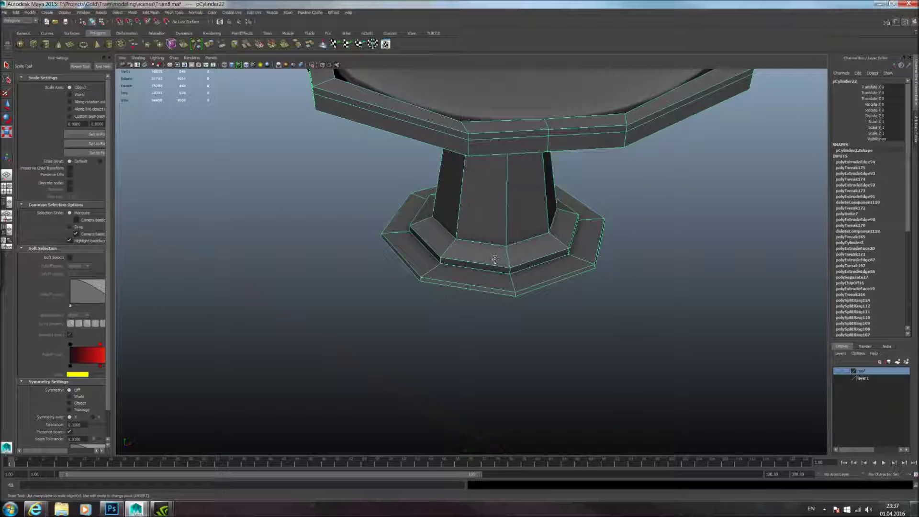
{"action": "scroll", "coordinate": [492, 272], "scroll_direction": "down", "scroll_amount": 1}
{"action": "left_click_drag", "start_coordinate": [509, 303], "coordinate": [447, 379], "text": "alt"}
{"action": "scroll", "coordinate": [450, 376], "scroll_direction": "down", "scroll_amount": 4}
{"action": "key", "text": "3"}
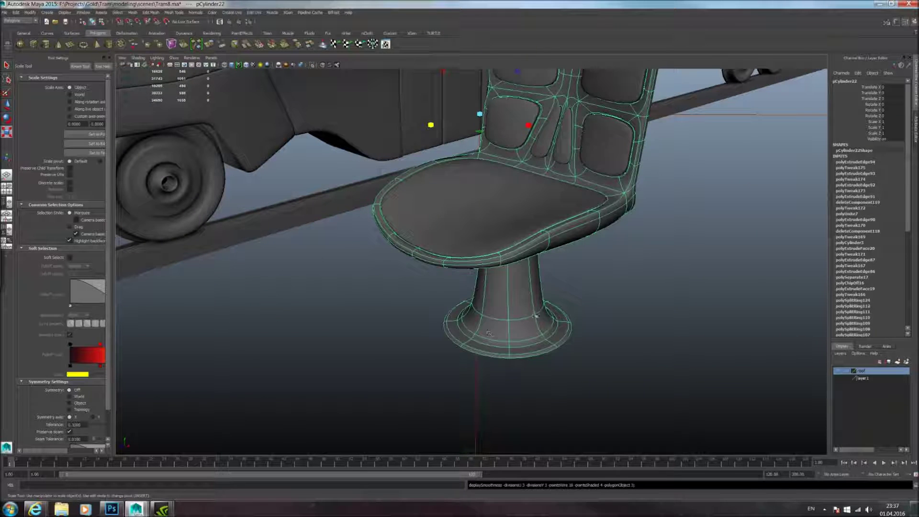
{"action": "left_click_drag", "start_coordinate": [561, 320], "coordinate": [509, 258], "text": "alt"}
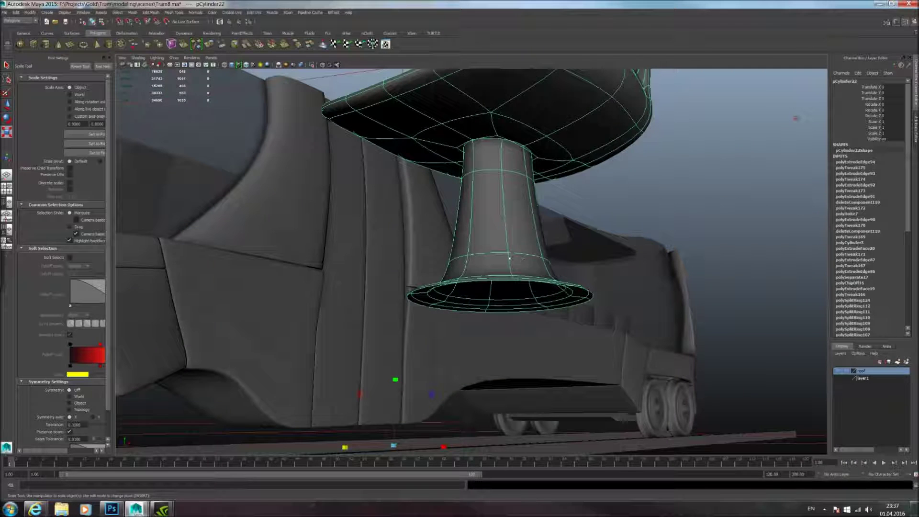
Step: Try inserting two evenly spaced vertical edge loops per segment around the column and base with the Insert Edge Loop tool
{"action": "left_click", "coordinate": [194, 13]}
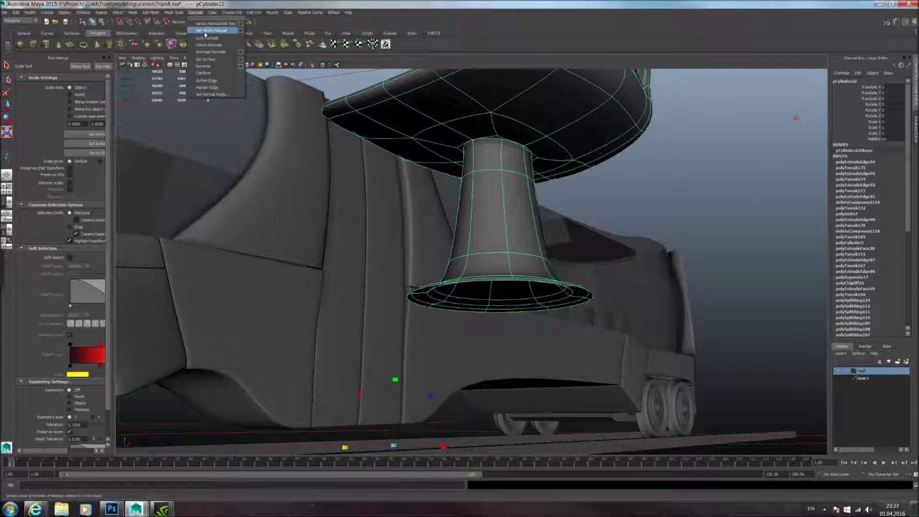
{"action": "mouse_move", "coordinate": [173, 14]}
{"action": "left_click", "coordinate": [186, 94]}
{"action": "left_click_drag", "start_coordinate": [407, 215], "coordinate": [498, 314], "text": "alt"}
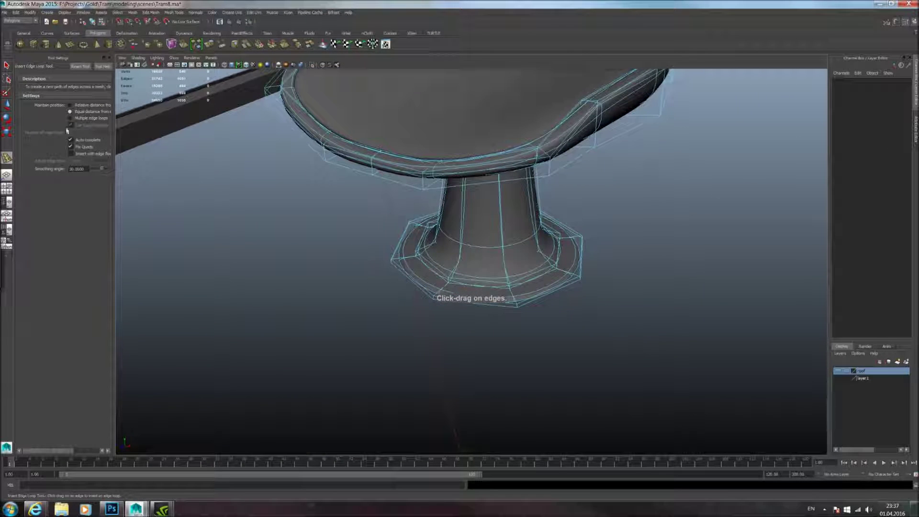
{"action": "right_click_drag", "start_coordinate": [431, 307], "coordinate": [474, 314], "text": "alt"}
{"action": "left_click", "coordinate": [479, 323]}
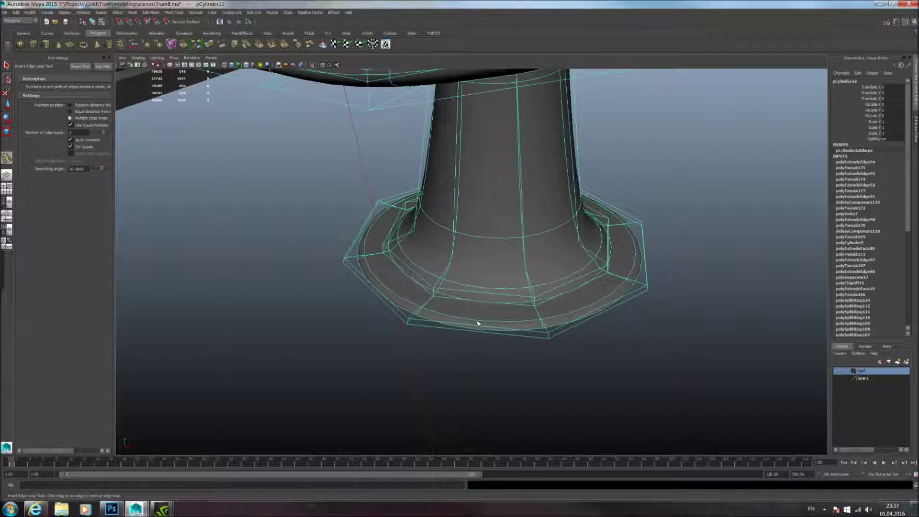
{"action": "left_click", "coordinate": [478, 326]}
{"action": "left_click_drag", "start_coordinate": [486, 278], "coordinate": [488, 297], "text": "alt"}
{"action": "right_click", "coordinate": [488, 297]}
{"action": "right_click_drag", "start_coordinate": [489, 297], "coordinate": [524, 289]}
{"action": "scroll", "coordinate": [488, 294], "scroll_direction": "down", "scroll_amount": 3}
{"action": "left_click_drag", "start_coordinate": [513, 291], "coordinate": [435, 303], "text": "alt"}
{"action": "left_click", "coordinate": [487, 293]}
{"action": "middle_click_drag", "start_coordinate": [435, 304], "coordinate": [503, 303], "text": "alt"}
{"action": "left_click", "coordinate": [441, 313]}
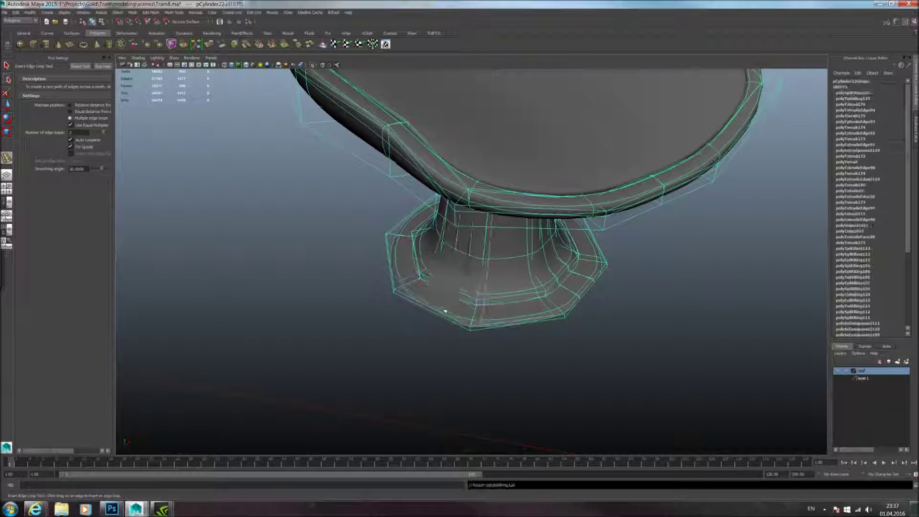
{"action": "left_click_drag", "start_coordinate": [439, 314], "coordinate": [417, 312], "text": "alt"}
{"action": "middle_click_drag", "start_coordinate": [417, 312], "coordinate": [505, 316], "text": "alt"}
{"action": "left_click", "coordinate": [449, 277]}
{"action": "left_click_drag", "start_coordinate": [449, 277], "coordinate": [422, 301], "text": "alt"}
{"action": "left_click", "coordinate": [521, 279]}
{"action": "right_click_drag", "start_coordinate": [433, 286], "coordinate": [465, 276]}
{"action": "mouse_move", "coordinate": [465, 307]}
{"action": "left_mouse_down", "text": "alt"}
{"action": "mouse_move", "coordinate": [474, 298]}
{"action": "mouse_move", "coordinate": [458, 303]}
{"action": "mouse_move", "coordinate": [525, 293]}
{"action": "mouse_move", "coordinate": [517, 299]}
{"action": "mouse_move", "coordinate": [515, 287]}
{"action": "mouse_move", "coordinate": [515, 311]}
{"action": "mouse_move", "coordinate": [479, 294]}
{"action": "left_mouse_up", "text": "alt"}
{"action": "scroll", "coordinate": [458, 303], "scroll_direction": "down", "scroll_amount": 5}
Step: Try rotating the faces of the whole column and base beneath the seat, and check them from below
{"action": "left_click", "coordinate": [7, 105]}
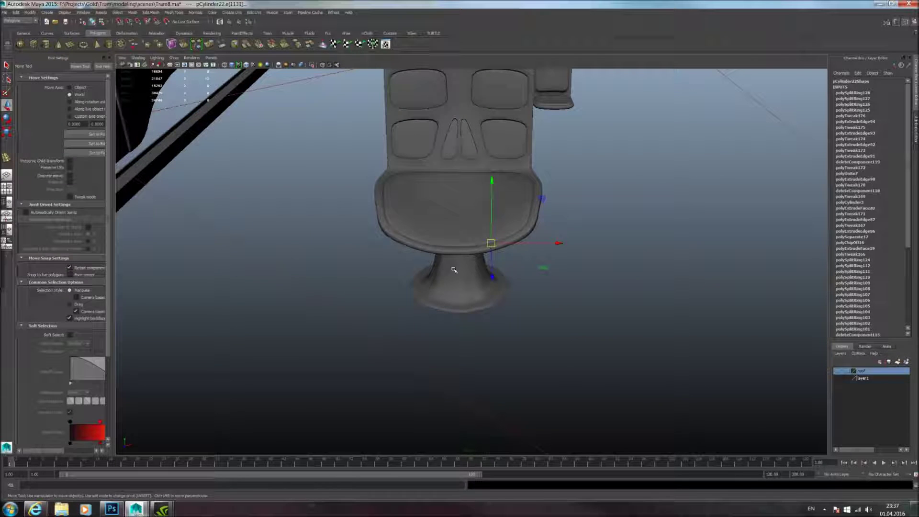
{"action": "left_click", "coordinate": [454, 269]}
{"action": "left_click_drag", "start_coordinate": [401, 269], "coordinate": [500, 256], "text": "alt"}
{"action": "right_click_drag", "start_coordinate": [454, 266], "coordinate": [453, 290]}
{"action": "double_click", "coordinate": [450, 253]}
{"action": "left_click_drag", "start_coordinate": [449, 252], "coordinate": [459, 305], "text": "alt"}
{"action": "key", "text": "e"}
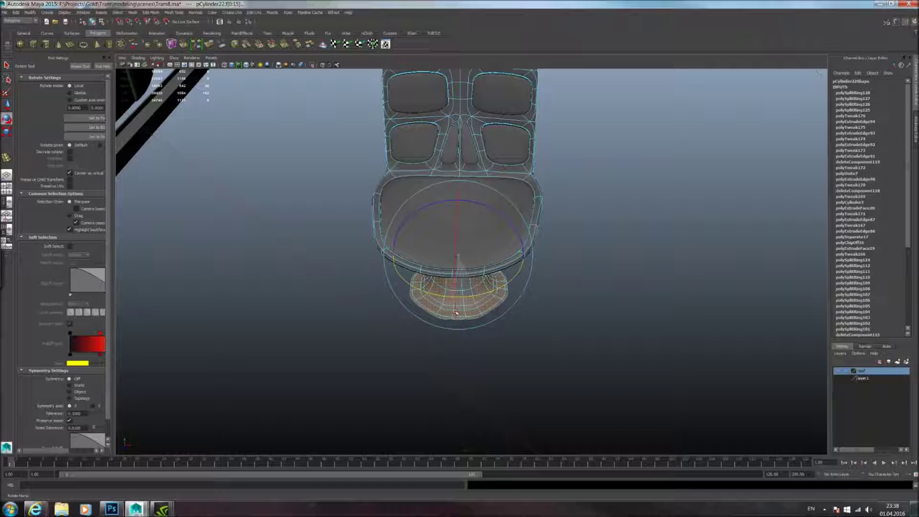
{"action": "left_click", "coordinate": [546, 318]}
{"action": "left_click_drag", "start_coordinate": [546, 318], "coordinate": [526, 310], "text": "alt"}
{"action": "key", "text": "1"}
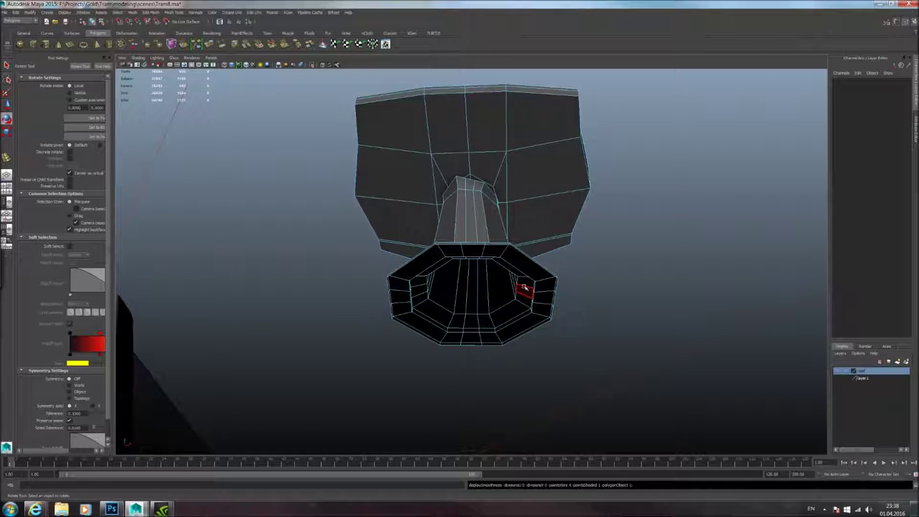
Step: Undo the column rotation and the vertical edge loops inserted in the column and base
{"action": "key", "text": "ctrl+z"}
{"action": "key", "text": "ctrl+z"}
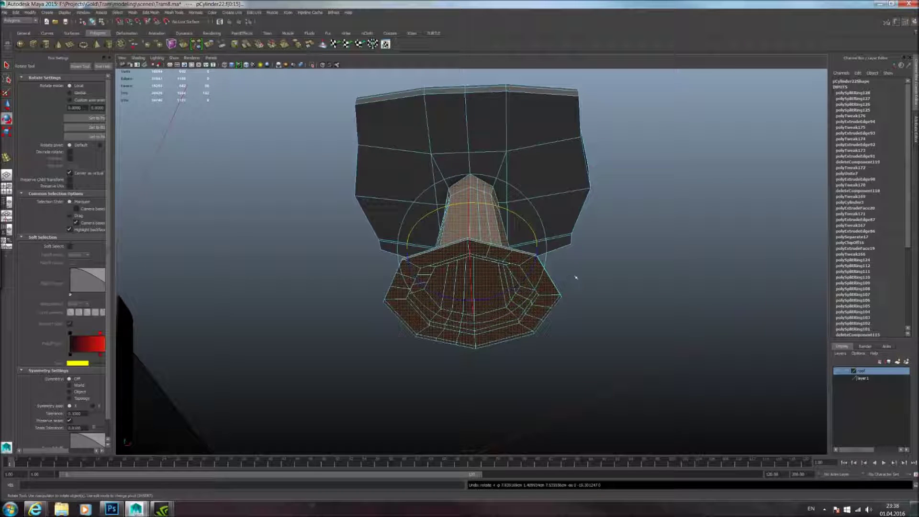
{"action": "left_click_drag", "start_coordinate": [576, 277], "coordinate": [550, 276], "text": "alt"}
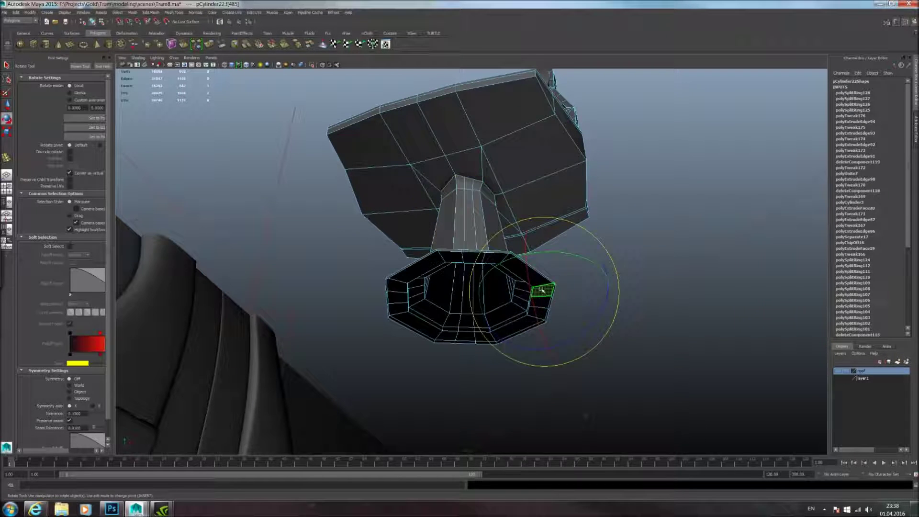
{"action": "right_click_drag", "start_coordinate": [450, 225], "coordinate": [495, 234]}
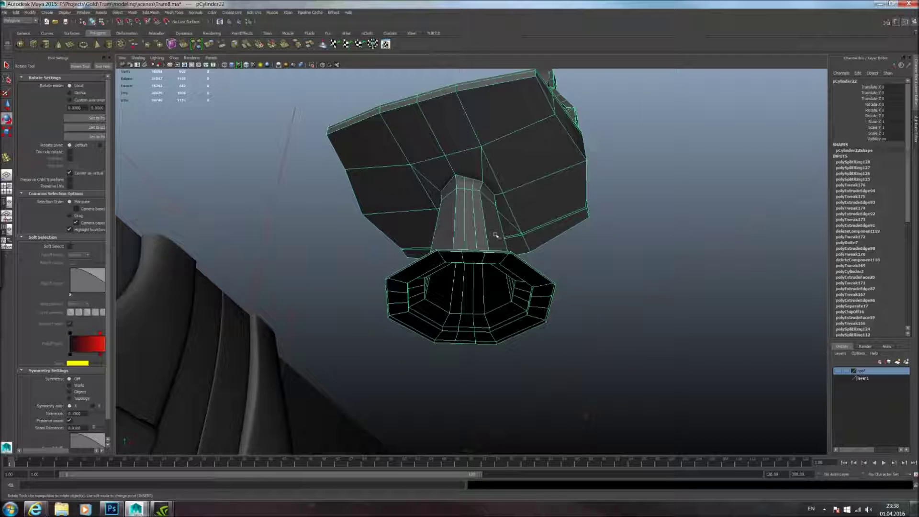
{"action": "key", "text": "3"}
{"action": "left_click", "coordinate": [596, 249]}
{"action": "mouse_move", "coordinate": [529, 246]}
{"action": "left_mouse_down", "text": "alt"}
{"action": "mouse_move", "coordinate": [507, 250]}
{"action": "mouse_move", "coordinate": [574, 283]}
{"action": "mouse_move", "coordinate": [592, 270]}
{"action": "mouse_move", "coordinate": [525, 263]}
{"action": "left_mouse_up", "text": "alt"}
{"action": "key", "text": "ctrl+z"}
{"action": "key", "text": "ctrl+z"}
{"action": "key", "text": "z"}
{"action": "key", "text": "z"}
{"action": "key", "text": "z"}
{"action": "key", "text": "z"}
{"action": "key", "text": "z"}
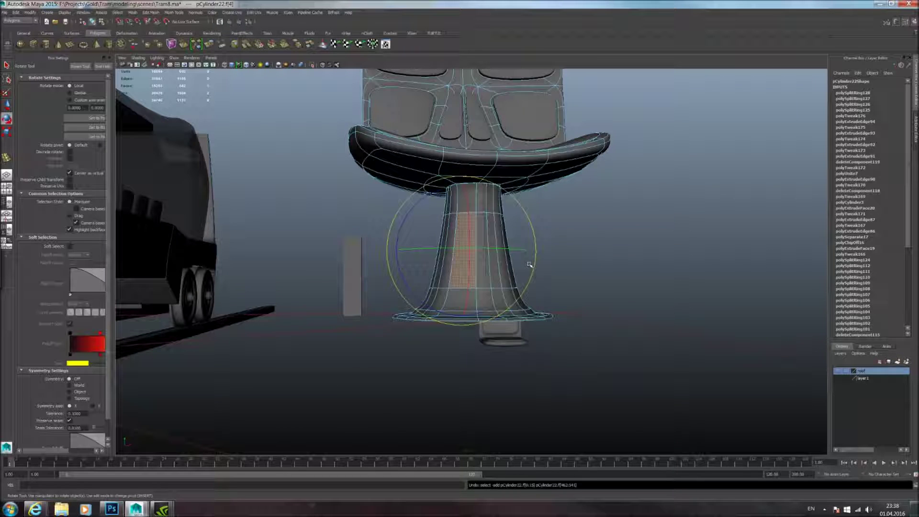
{"action": "key", "text": "z"}
{"action": "key", "text": "z"}
{"action": "key", "text": "z"}
{"action": "key", "text": "z"}
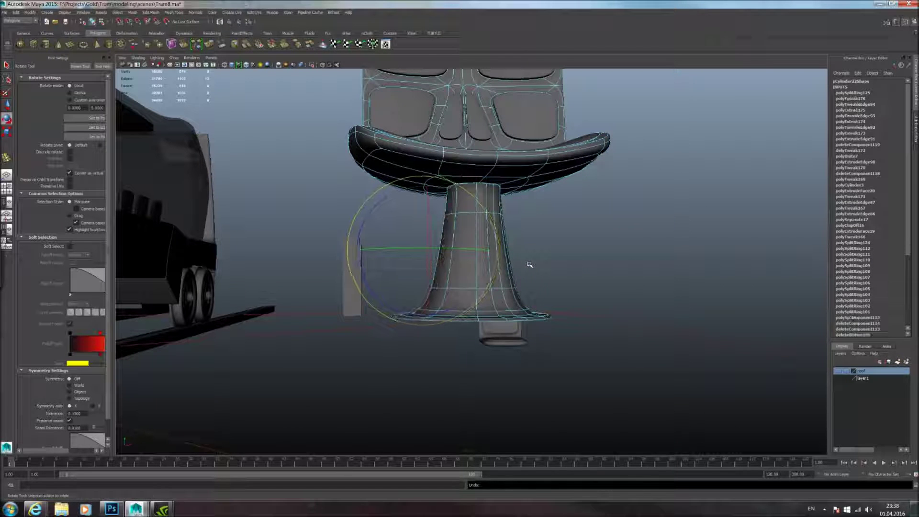
Step: Insert vertical edge loops through the column and base segments, keeping them at equal distance from the edge
{"action": "left_click_drag", "start_coordinate": [529, 264], "coordinate": [456, 288], "text": "alt"}
{"action": "right_click_drag", "start_coordinate": [425, 306], "coordinate": [449, 293]}
{"action": "key", "text": "1"}
{"action": "left_click_drag", "start_coordinate": [511, 307], "coordinate": [300, 251], "text": "alt"}
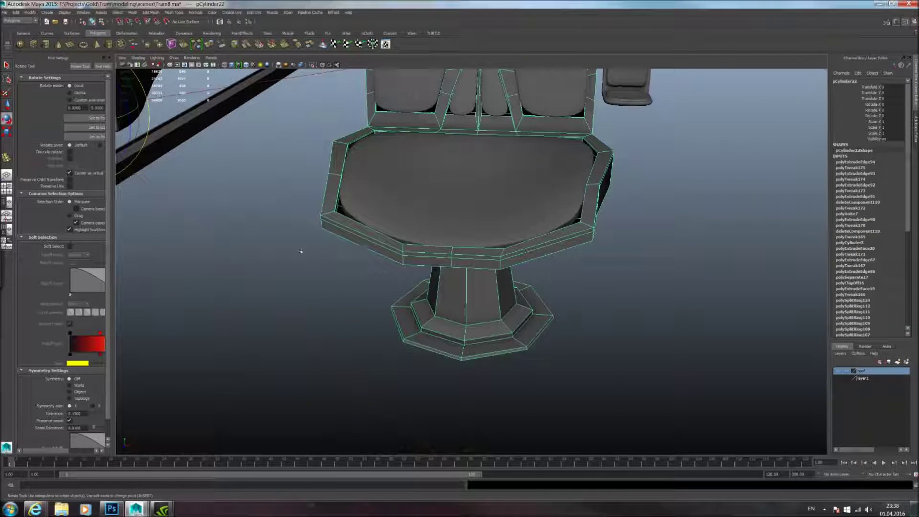
{"action": "left_click", "coordinate": [175, 12]}
{"action": "left_click", "coordinate": [205, 96]}
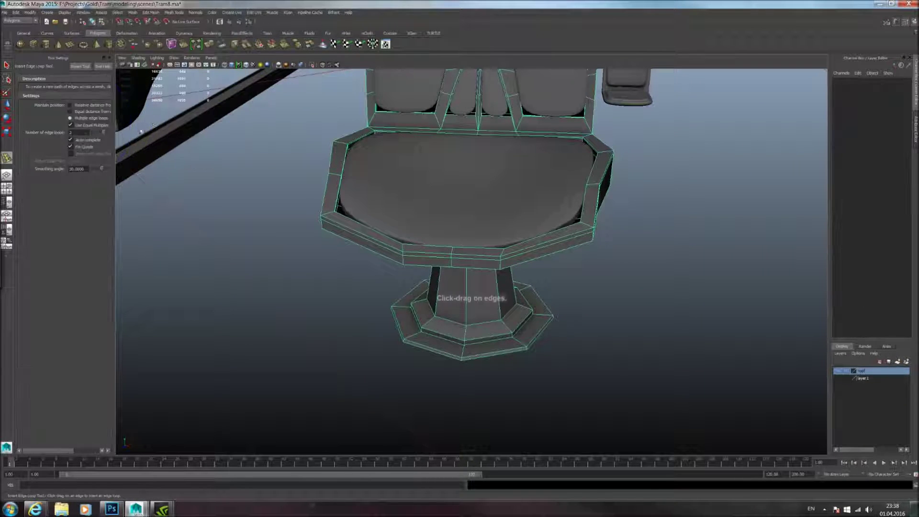
{"action": "left_click", "coordinate": [70, 111]}
{"action": "left_click_drag", "start_coordinate": [580, 318], "coordinate": [486, 338], "text": "alt"}
{"action": "left_click_drag", "start_coordinate": [486, 338], "coordinate": [455, 342], "text": "alt"}
{"action": "left_click_drag", "start_coordinate": [455, 342], "coordinate": [475, 350], "text": "alt"}
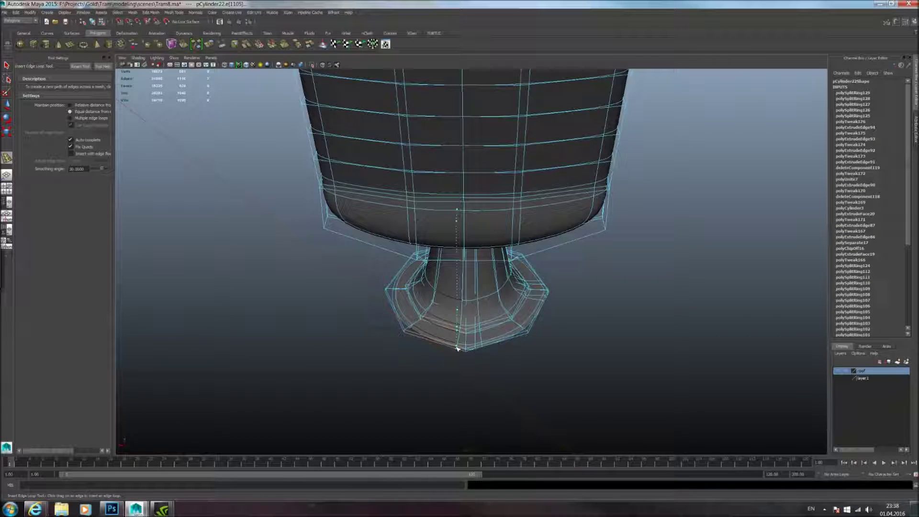
{"action": "left_click", "coordinate": [457, 349]}
{"action": "left_click_drag", "start_coordinate": [457, 349], "coordinate": [482, 353], "text": "alt"}
{"action": "left_click", "coordinate": [472, 350]}
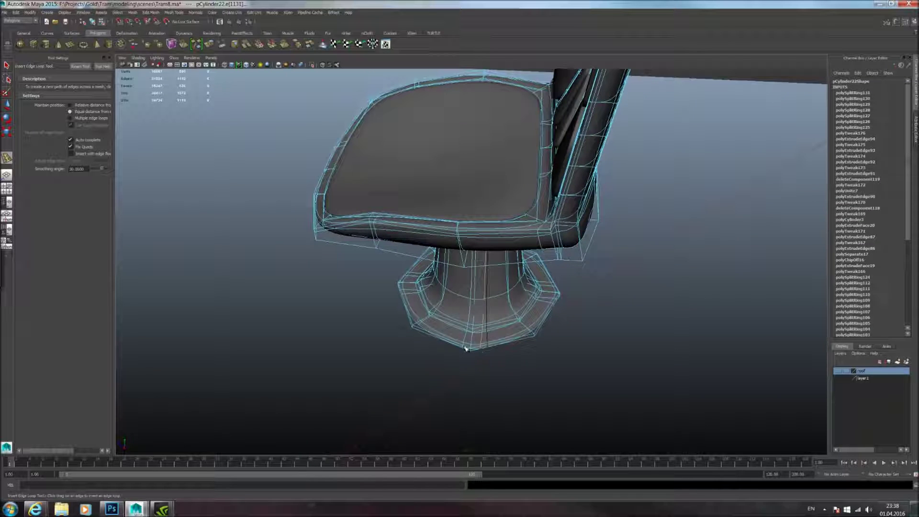
{"action": "left_click", "coordinate": [463, 349]}
{"action": "left_click_drag", "start_coordinate": [464, 349], "coordinate": [134, 167], "text": "alt"}
{"action": "key", "text": "q"}
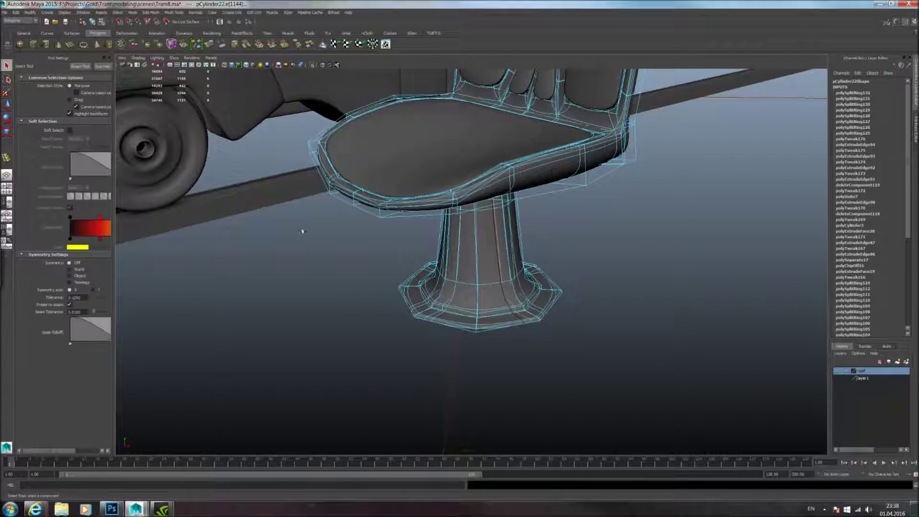
{"action": "right_click_drag", "start_coordinate": [457, 283], "coordinate": [488, 271]}
{"action": "left_click", "coordinate": [488, 271]}
{"action": "key", "text": "1"}
Step: Move the blocky placeholder seat sideways out of the tram's cabin to stand beside the modelled driver's seat
{"action": "left_click", "coordinate": [579, 284]}
{"action": "left_click_drag", "start_coordinate": [578, 284], "coordinate": [611, 331], "text": "alt"}
{"action": "left_click", "coordinate": [581, 283]}
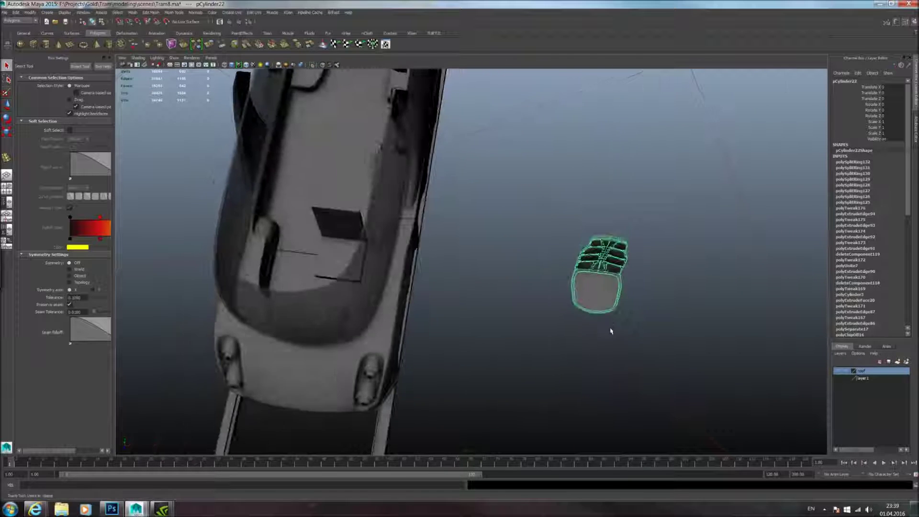
{"action": "left_click", "coordinate": [334, 244]}
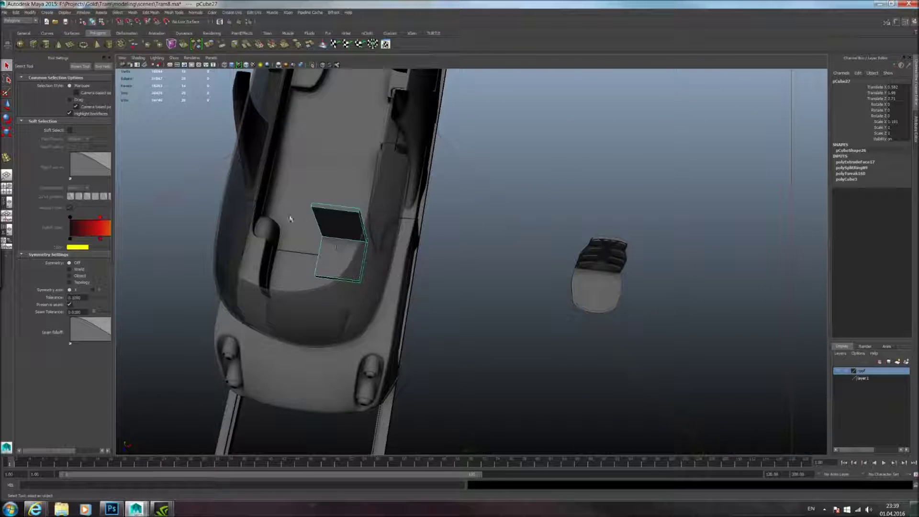
{"action": "left_click", "coordinate": [6, 104]}
{"action": "left_click_drag", "start_coordinate": [462, 307], "coordinate": [452, 242], "text": "alt"}
{"action": "scroll", "coordinate": [452, 243], "scroll_direction": "up", "scroll_amount": 4}
{"action": "middle_click_drag", "start_coordinate": [451, 242], "coordinate": [412, 250], "text": "alt"}
{"action": "left_click_drag", "start_coordinate": [238, 261], "coordinate": [716, 287]}
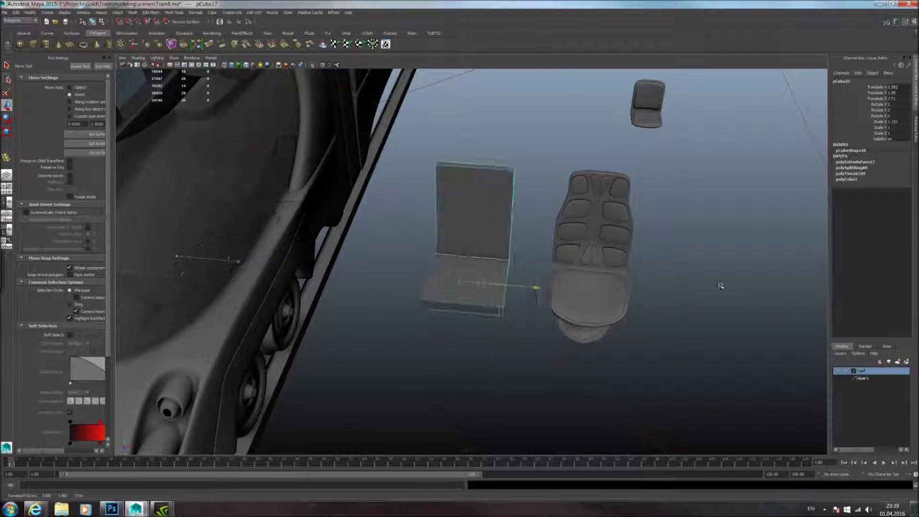
{"action": "left_click", "coordinate": [610, 263]}
Step: Select the complete modelled driver's seat and move it sideways into the tram's cabin
{"action": "left_click_drag", "start_coordinate": [630, 280], "coordinate": [538, 267], "text": "alt"}
{"action": "scroll", "coordinate": [612, 271], "scroll_direction": "up", "scroll_amount": 3}
{"action": "left_click", "coordinate": [537, 266]}
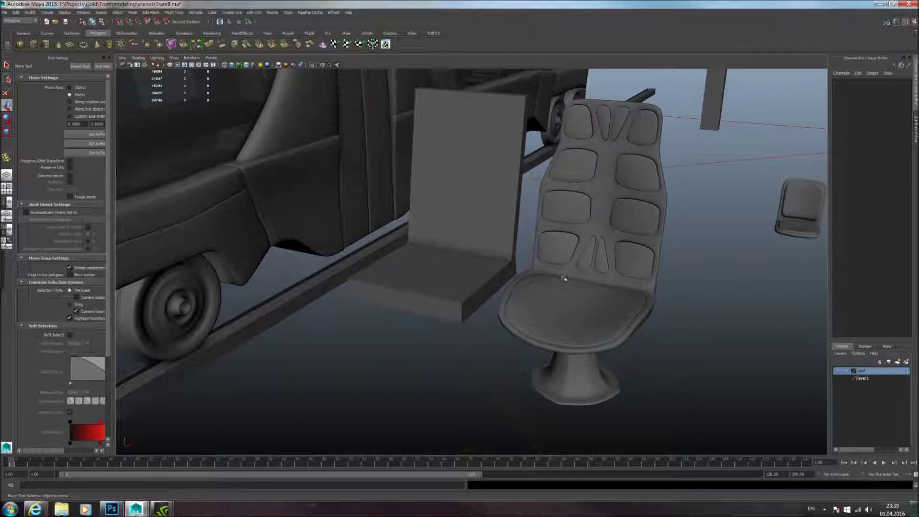
{"action": "left_click_drag", "start_coordinate": [705, 281], "coordinate": [616, 316], "text": "alt"}
{"action": "left_click_drag", "start_coordinate": [504, 232], "coordinate": [505, 235]}
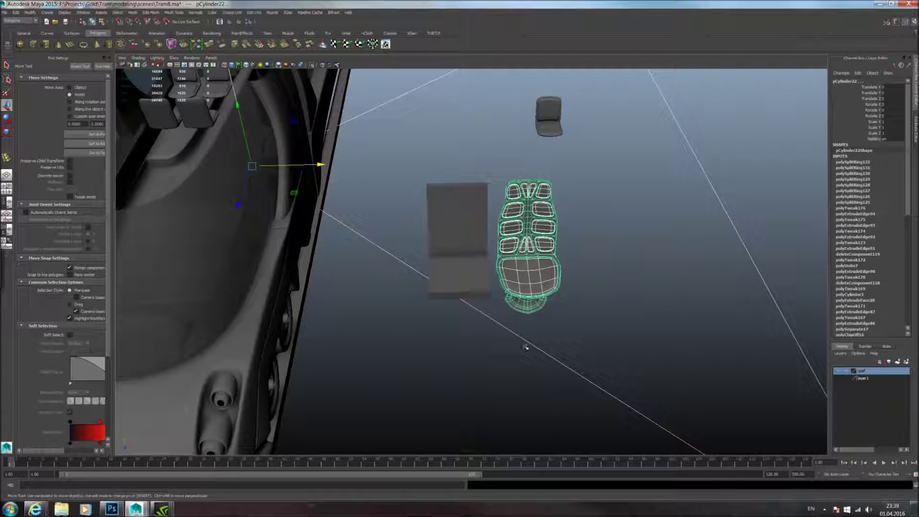
{"action": "left_click_drag", "start_coordinate": [531, 355], "coordinate": [589, 331], "text": "alt"}
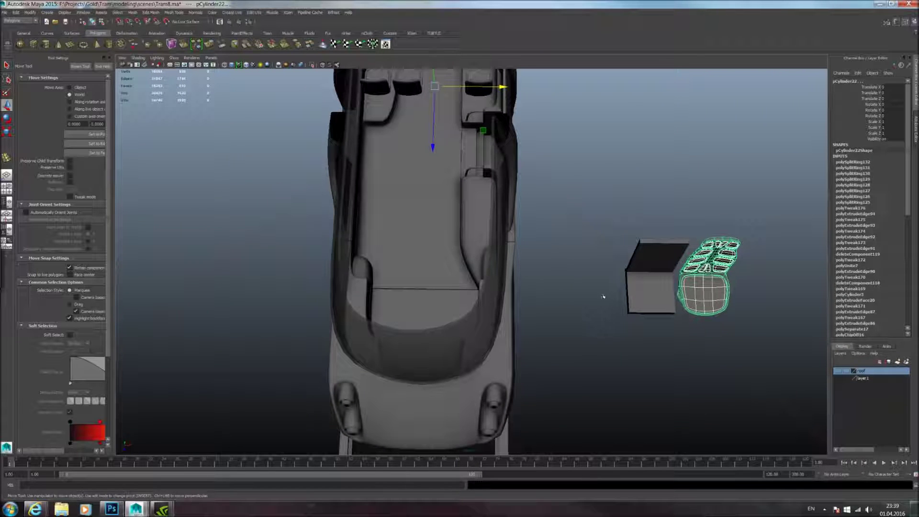
{"action": "left_click_drag", "start_coordinate": [514, 93], "coordinate": [446, 107]}
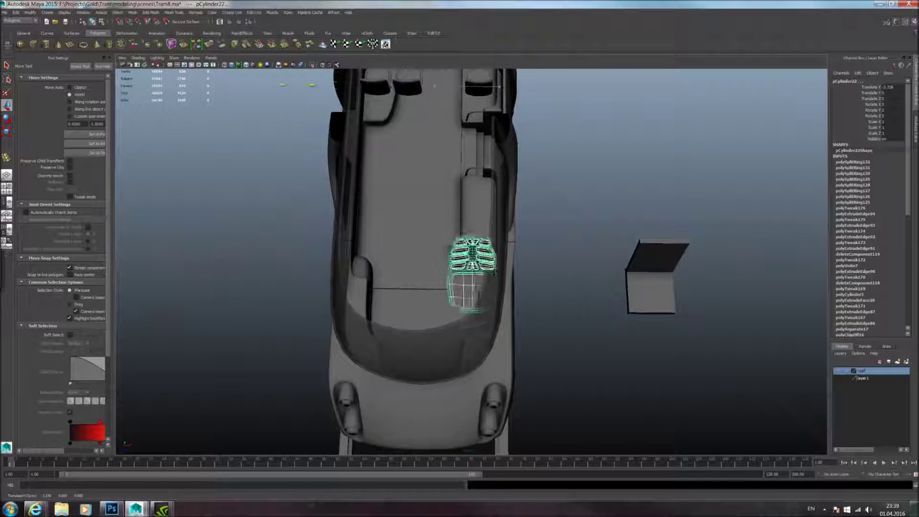
Step: Raise the driver's seat by about 0.037 units to adjust its height above the cabin floor
{"action": "left_click_drag", "start_coordinate": [134, 218], "coordinate": [550, 225], "text": "alt"}
{"action": "scroll", "coordinate": [551, 244], "scroll_direction": "up", "scroll_amount": 5}
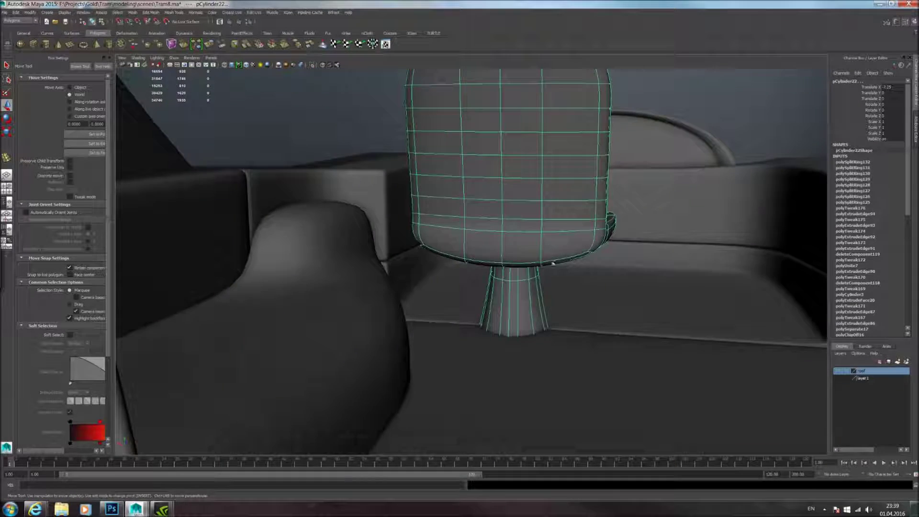
{"action": "middle_click_drag", "start_coordinate": [552, 263], "coordinate": [517, 236], "text": "alt"}
{"action": "left_click_drag", "start_coordinate": [517, 236], "coordinate": [559, 262], "text": "alt"}
{"action": "scroll", "coordinate": [518, 246], "scroll_direction": "down", "scroll_amount": 6}
{"action": "scroll", "coordinate": [533, 252], "scroll_direction": "down", "scroll_amount": 8}
{"action": "scroll", "coordinate": [476, 246], "scroll_direction": "down", "scroll_amount": 3}
{"action": "scroll", "coordinate": [453, 265], "scroll_direction": "up", "scroll_amount": 3}
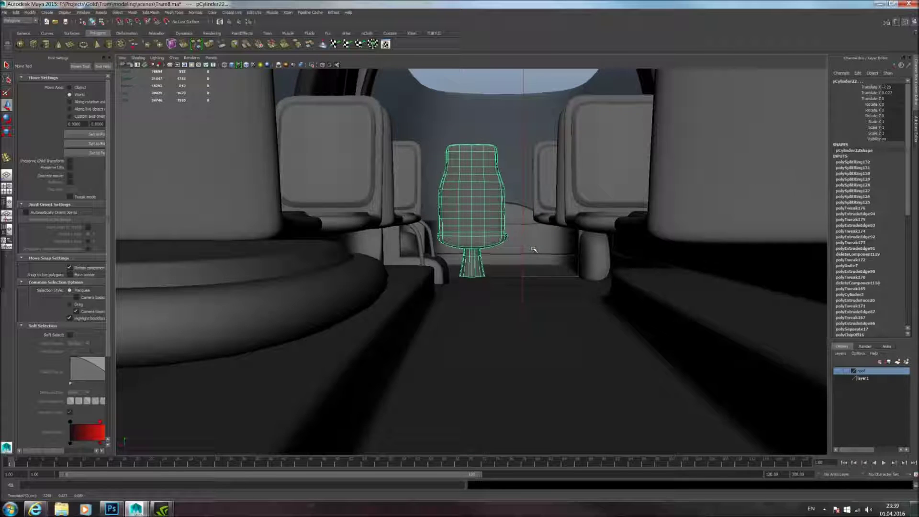
Step: Select the vertices of the column's flared foot and move them vertically so the base rests on the cabin floor
{"action": "scroll", "coordinate": [536, 249], "scroll_direction": "up", "scroll_amount": 4}
{"action": "right_click_drag", "start_coordinate": [475, 277], "coordinate": [441, 278]}
{"action": "scroll", "coordinate": [461, 291], "scroll_direction": "down", "scroll_amount": 2}
{"action": "scroll", "coordinate": [460, 290], "scroll_direction": "up", "scroll_amount": 2}
{"action": "scroll", "coordinate": [505, 301], "scroll_direction": "up", "scroll_amount": 3}
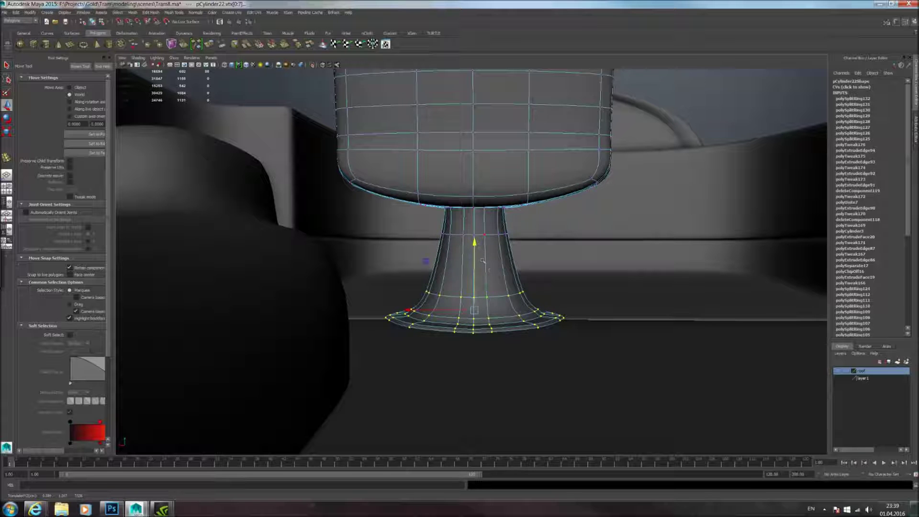
{"action": "left_click", "coordinate": [587, 329]}
{"action": "left_click_drag", "start_coordinate": [584, 306], "coordinate": [628, 314], "text": "alt"}
{"action": "left_click", "coordinate": [602, 303]}
{"action": "right_click_drag", "start_coordinate": [551, 304], "coordinate": [550, 286]}
Step: Isolate the driver's seat together with the cabin floor panels surrounding its flared base
{"action": "right_click_drag", "start_coordinate": [570, 301], "coordinate": [542, 301], "text": "alt"}
{"action": "left_click_drag", "start_coordinate": [542, 302], "coordinate": [497, 308], "text": "alt"}
{"action": "right_click_drag", "start_coordinate": [496, 308], "coordinate": [537, 305], "text": "alt"}
{"action": "left_click_drag", "start_coordinate": [537, 305], "coordinate": [535, 268], "text": "alt"}
{"action": "left_click", "coordinate": [492, 286]}
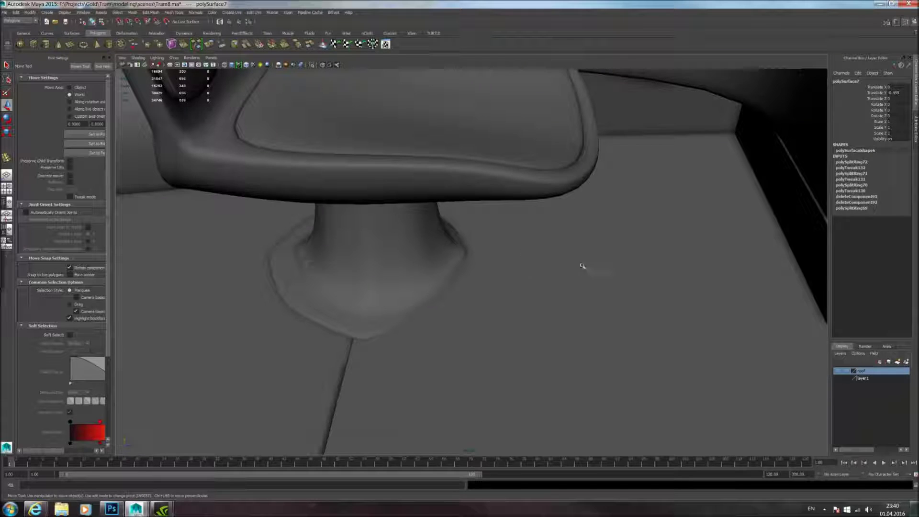
{"action": "left_click", "coordinate": [426, 312]}
{"action": "left_click", "coordinate": [369, 267], "text": "shift"}
{"action": "left_click", "coordinate": [458, 326]}
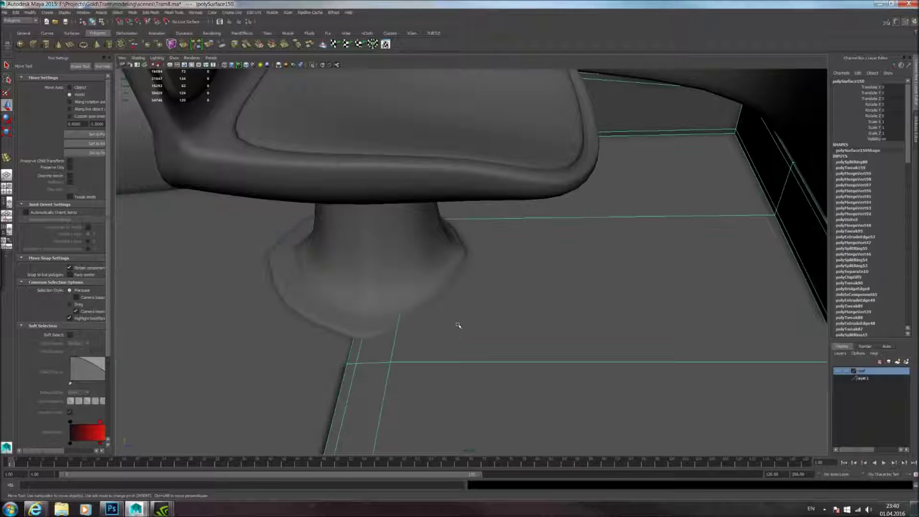
{"action": "left_click", "coordinate": [360, 154]}
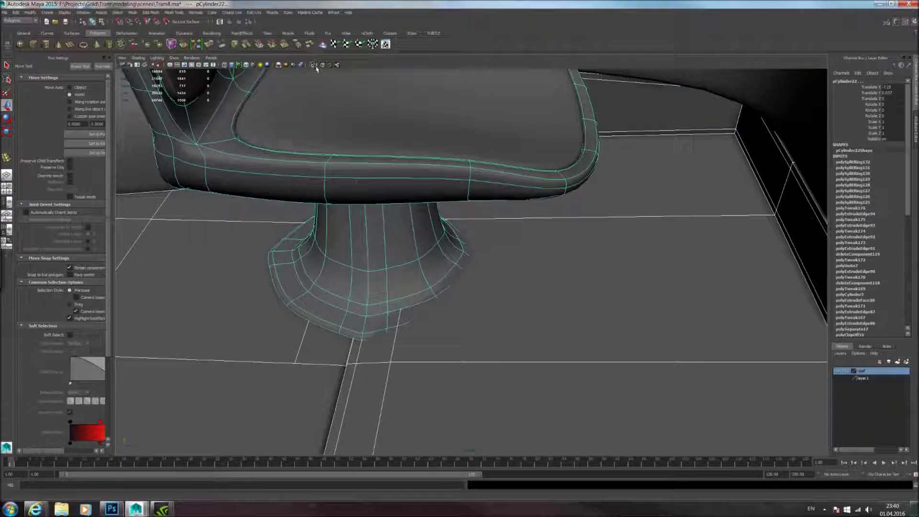
{"action": "left_click", "coordinate": [314, 64]}
{"action": "left_click_drag", "start_coordinate": [437, 326], "coordinate": [424, 294], "text": "alt"}
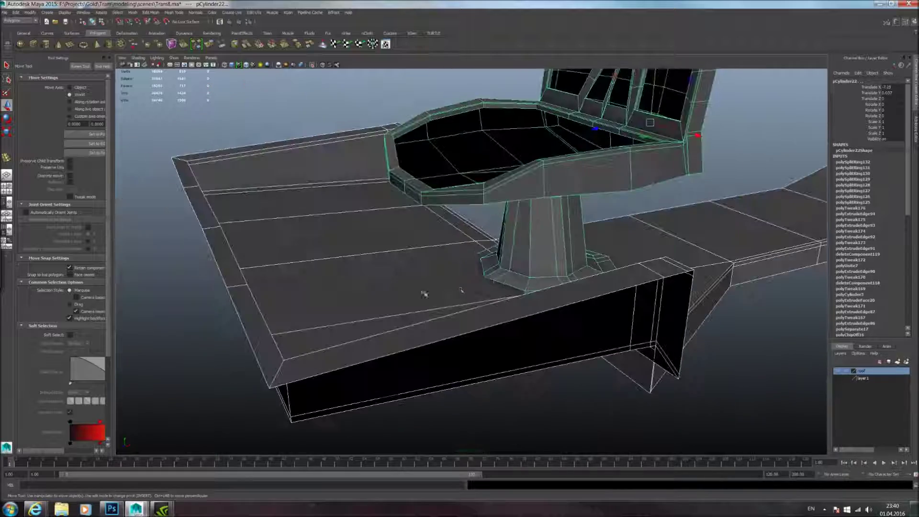
Step: Select the vertices on the floor panel's edge beside the seat's base and shift them to adjust the panel's shape
{"action": "left_click", "coordinate": [446, 229]}
{"action": "left_click_drag", "start_coordinate": [447, 229], "coordinate": [553, 272], "text": "alt"}
{"action": "right_click_drag", "start_coordinate": [492, 244], "coordinate": [460, 244]}
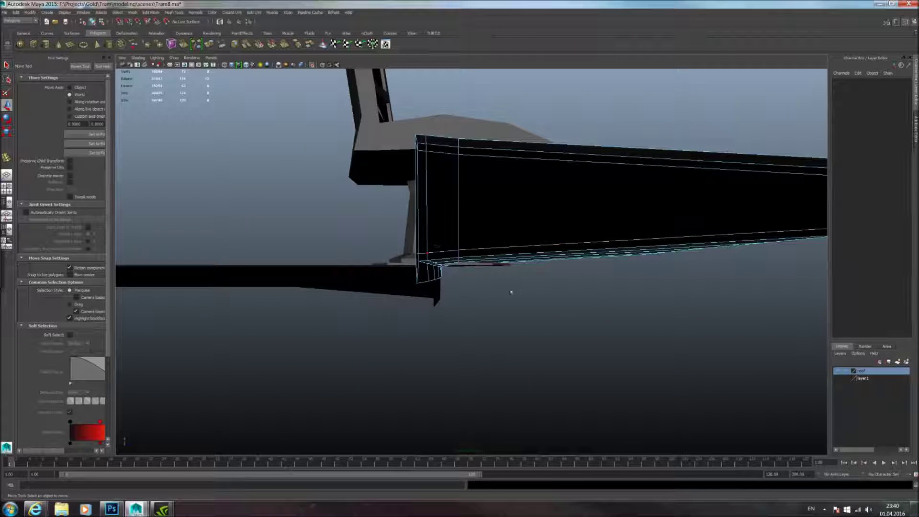
{"action": "left_click_drag", "start_coordinate": [457, 234], "coordinate": [457, 236]}
{"action": "left_click_drag", "start_coordinate": [548, 250], "coordinate": [573, 293], "text": "alt"}
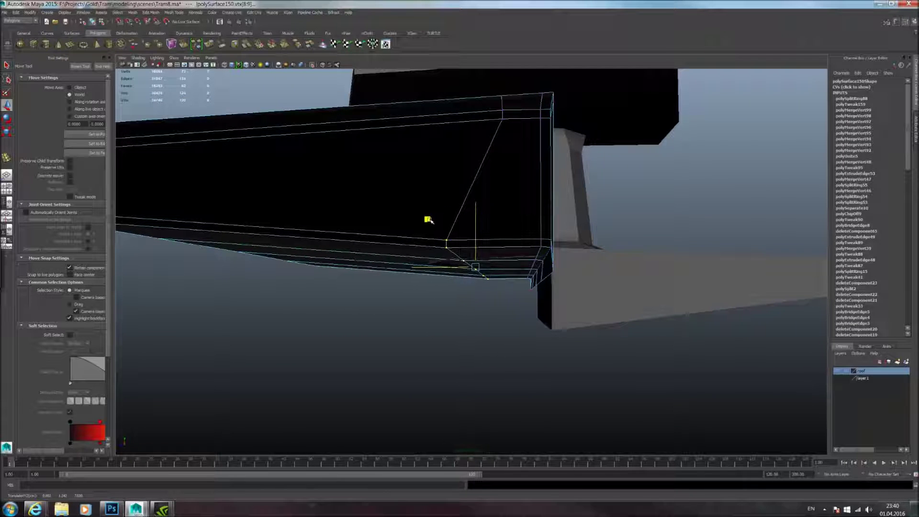
{"action": "left_click_drag", "start_coordinate": [527, 224], "coordinate": [422, 258], "text": "alt"}
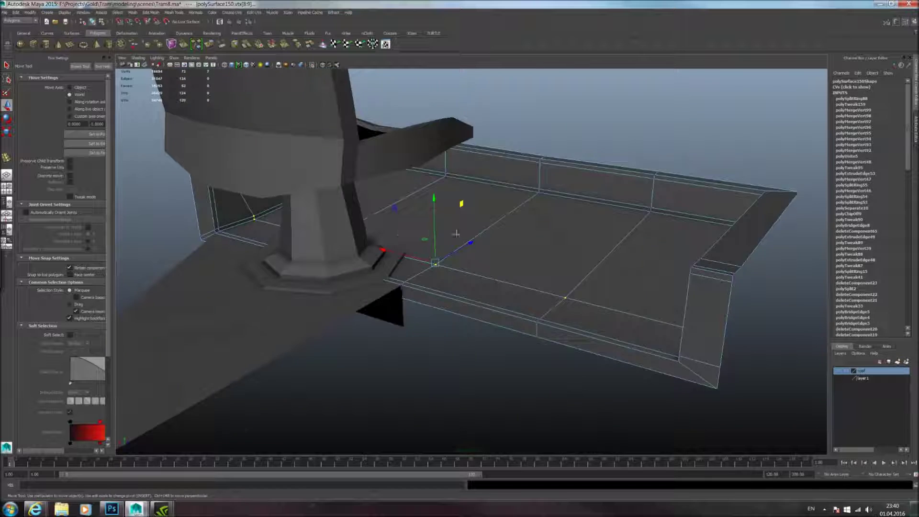
{"action": "right_click_drag", "start_coordinate": [421, 259], "coordinate": [540, 281], "text": "alt"}
{"action": "left_click_drag", "start_coordinate": [540, 280], "coordinate": [549, 210], "text": "alt"}
{"action": "right_click_drag", "start_coordinate": [488, 215], "coordinate": [517, 231], "text": "alt"}
{"action": "left_click_drag", "start_coordinate": [517, 231], "coordinate": [479, 206], "text": "alt"}
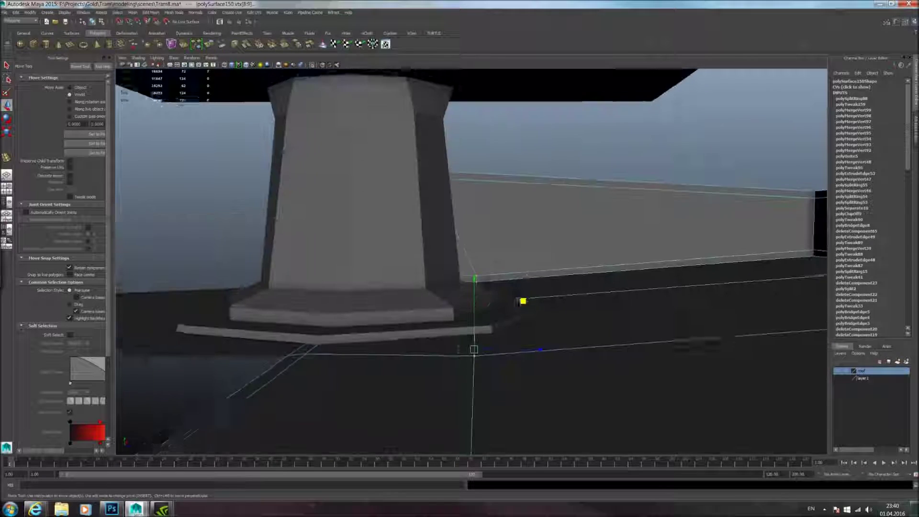
Step: Return to object mode and turn on the smoothed preview for both floor panels
{"action": "right_click_drag", "start_coordinate": [430, 210], "coordinate": [458, 216], "text": "alt"}
{"action": "left_click_drag", "start_coordinate": [508, 288], "coordinate": [554, 268], "text": "alt"}
{"action": "key", "text": "F8"}
{"action": "left_click", "coordinate": [570, 262]}
{"action": "key", "text": "3"}
{"action": "left_click", "coordinate": [400, 308]}
{"action": "key", "text": "3"}
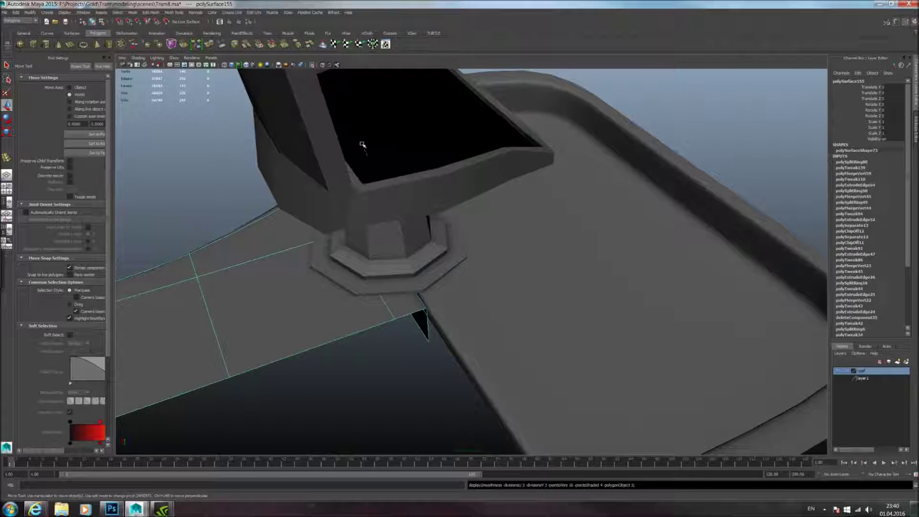
Step: Bring back the full scene and turn on the smoothed preview for the driver's seat in the cabin
{"action": "left_click", "coordinate": [315, 66]}
{"action": "mouse_move", "coordinate": [593, 240]}
{"action": "left_mouse_down", "text": "alt"}
{"action": "mouse_move", "coordinate": [480, 258]}
{"action": "mouse_move", "coordinate": [584, 287]}
{"action": "mouse_move", "coordinate": [535, 267]}
{"action": "mouse_move", "coordinate": [573, 270]}
{"action": "mouse_move", "coordinate": [570, 290]}
{"action": "left_mouse_up", "text": "alt"}
{"action": "left_click", "coordinate": [511, 223]}
{"action": "scroll", "coordinate": [512, 246], "scroll_direction": "up", "scroll_amount": 4}
{"action": "key", "text": "3"}
{"action": "left_click", "coordinate": [667, 264]}
{"action": "left_click_drag", "start_coordinate": [616, 310], "coordinate": [609, 283], "text": "alt"}
{"action": "scroll", "coordinate": [624, 279], "scroll_direction": "down", "scroll_amount": 4}
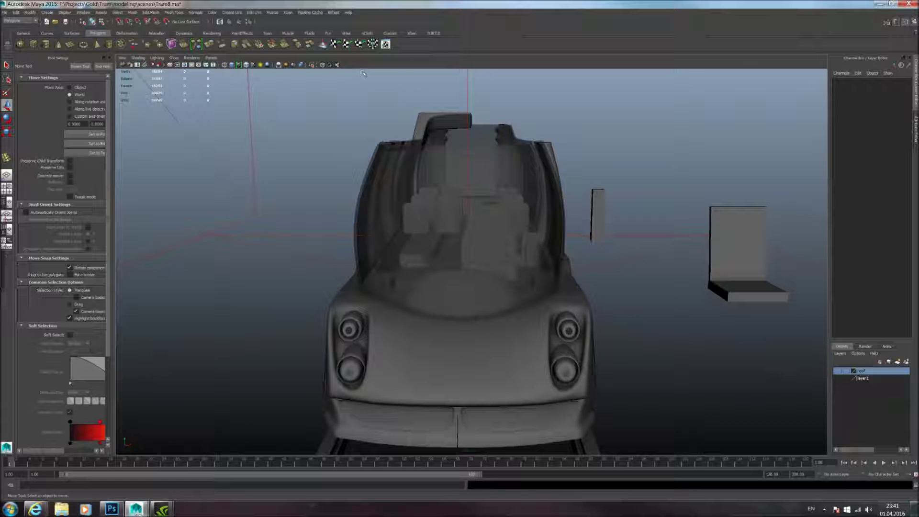
Step: Try to shift a vertex on the tram's front body section along the tram's length
{"action": "left_click_drag", "start_coordinate": [442, 147], "coordinate": [504, 285], "text": "alt"}
{"action": "middle_click_drag", "start_coordinate": [325, 320], "coordinate": [404, 282], "text": "alt"}
{"action": "left_click", "coordinate": [401, 282]}
{"action": "scroll", "coordinate": [400, 282], "scroll_direction": "up", "scroll_amount": 3}
{"action": "right_click_drag", "start_coordinate": [400, 283], "coordinate": [372, 277]}
{"action": "left_click", "coordinate": [379, 274]}
{"action": "left_click_drag", "start_coordinate": [312, 286], "coordinate": [311, 302]}
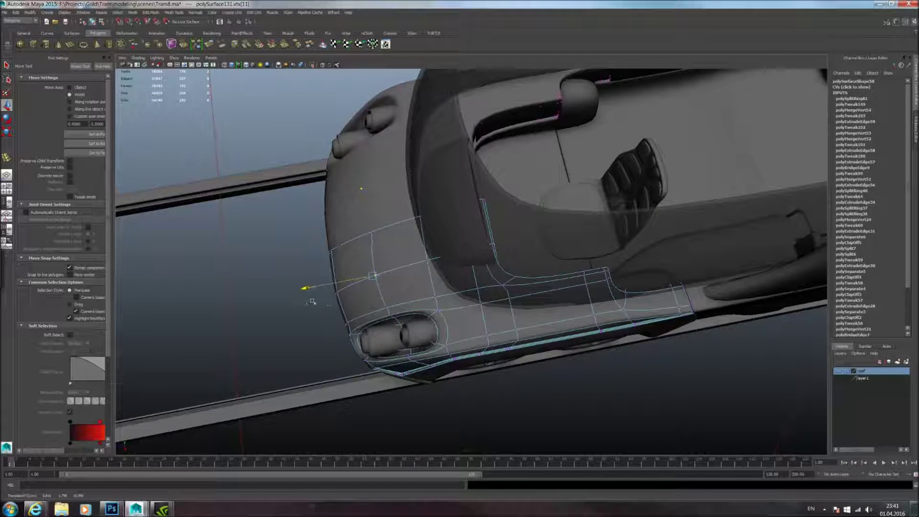
Step: Isolate the tram's front body section and examine its outer and inner surfaces
{"action": "left_click", "coordinate": [312, 65]}
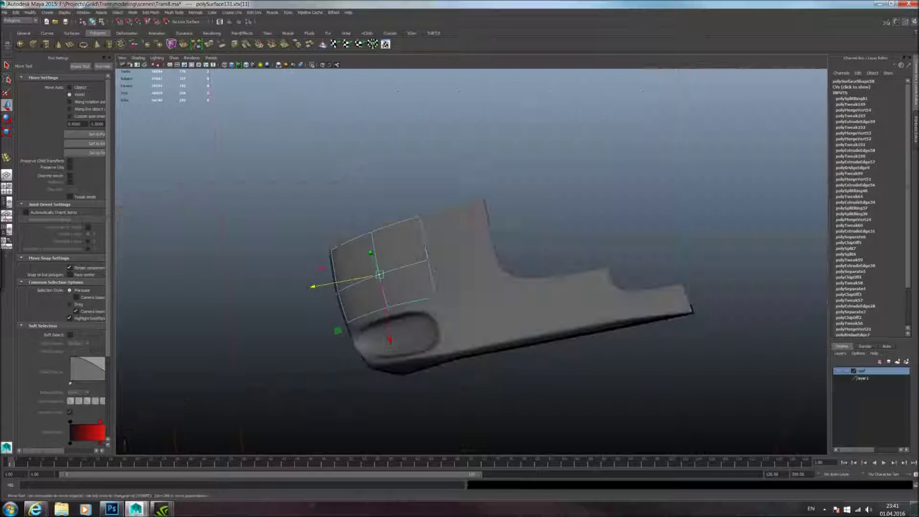
{"action": "right_click", "coordinate": [439, 244]}
{"action": "left_click_drag", "start_coordinate": [477, 213], "coordinate": [567, 316], "text": "alt"}
{"action": "middle_click_drag", "start_coordinate": [567, 316], "coordinate": [583, 264], "text": "alt"}
{"action": "scroll", "coordinate": [540, 269], "scroll_direction": "up", "scroll_amount": 3}
{"action": "scroll", "coordinate": [541, 270], "scroll_direction": "down", "scroll_amount": 5}
{"action": "left_click_drag", "start_coordinate": [541, 270], "coordinate": [588, 297], "text": "alt"}
{"action": "left_click_drag", "start_coordinate": [571, 238], "coordinate": [533, 199], "text": "alt"}
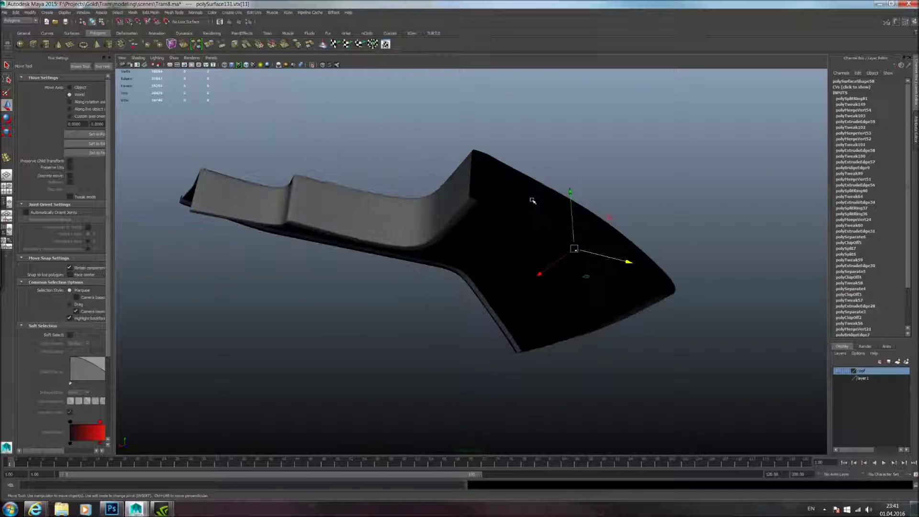
Step: Show the complete tram again and view the driver's seat and surrounding console from above
{"action": "key", "text": "F8"}
{"action": "left_click", "coordinate": [312, 65]}
{"action": "left_click_drag", "start_coordinate": [527, 154], "coordinate": [472, 234], "text": "alt"}
{"action": "middle_click_drag", "start_coordinate": [544, 267], "coordinate": [517, 280], "text": "alt"}
{"action": "left_click_drag", "start_coordinate": [517, 280], "coordinate": [302, 89], "text": "alt"}
{"action": "left_click_drag", "start_coordinate": [351, 263], "coordinate": [517, 281], "text": "alt"}
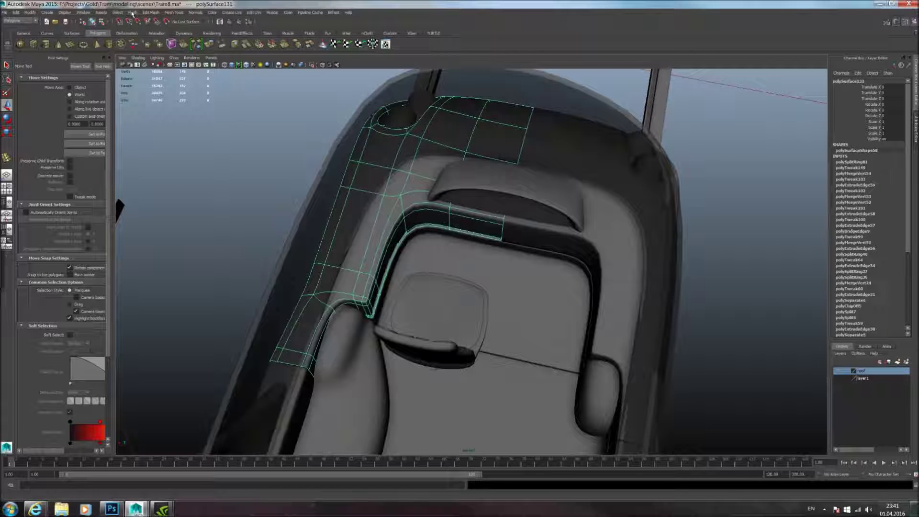
Step: Create a polygon cylinder beside the driver's seat and raise it above the side console
{"action": "left_click", "coordinate": [45, 43]}
{"action": "mouse_move", "coordinate": [285, 255]}
{"action": "left_mouse_down", "text": "alt"}
{"action": "mouse_move", "coordinate": [363, 294]}
{"action": "mouse_move", "coordinate": [372, 259]}
{"action": "mouse_move", "coordinate": [335, 210]}
{"action": "left_mouse_up", "text": "alt"}
{"action": "key", "text": "w"}
{"action": "scroll", "coordinate": [421, 268], "scroll_direction": "up", "scroll_amount": 5}
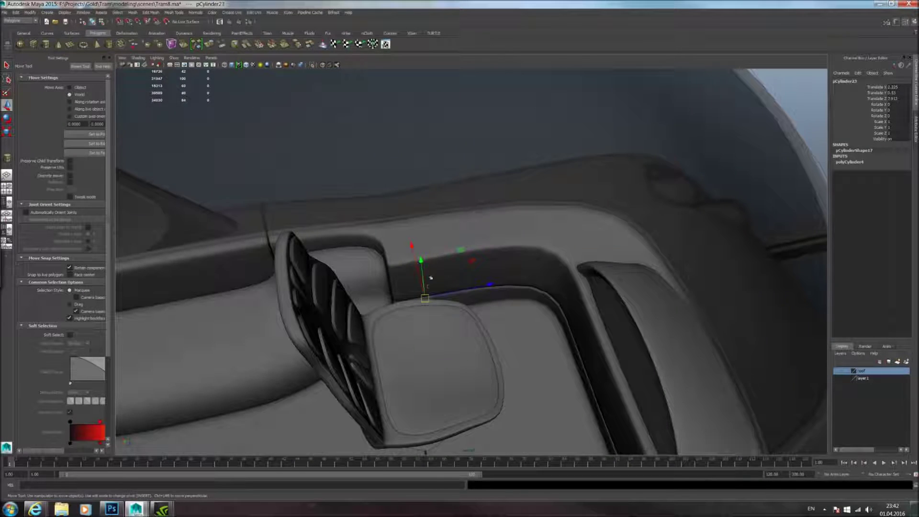
{"action": "left_click_drag", "start_coordinate": [423, 260], "coordinate": [424, 159]}
{"action": "left_click_drag", "start_coordinate": [354, 262], "coordinate": [436, 294], "text": "alt"}
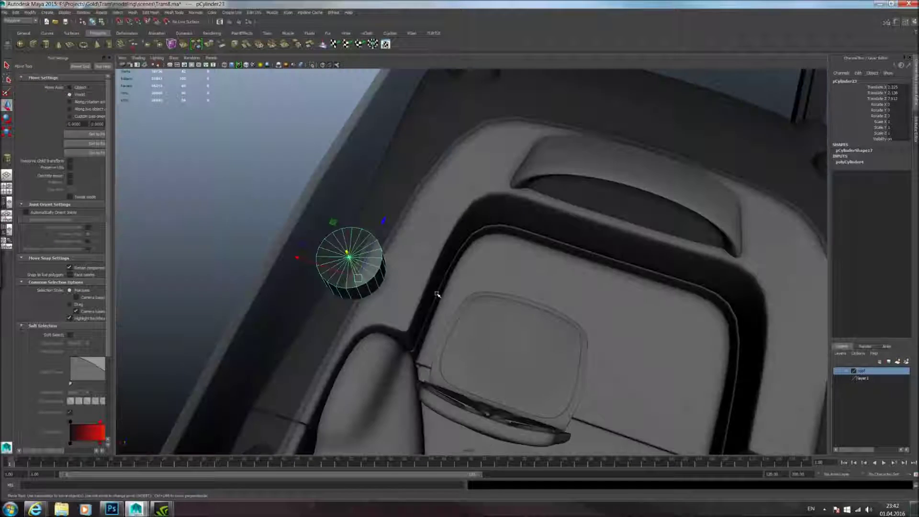
Step: Scale the cylinder down to a small peg and move it inward onto the side console
{"action": "left_click", "coordinate": [7, 132]}
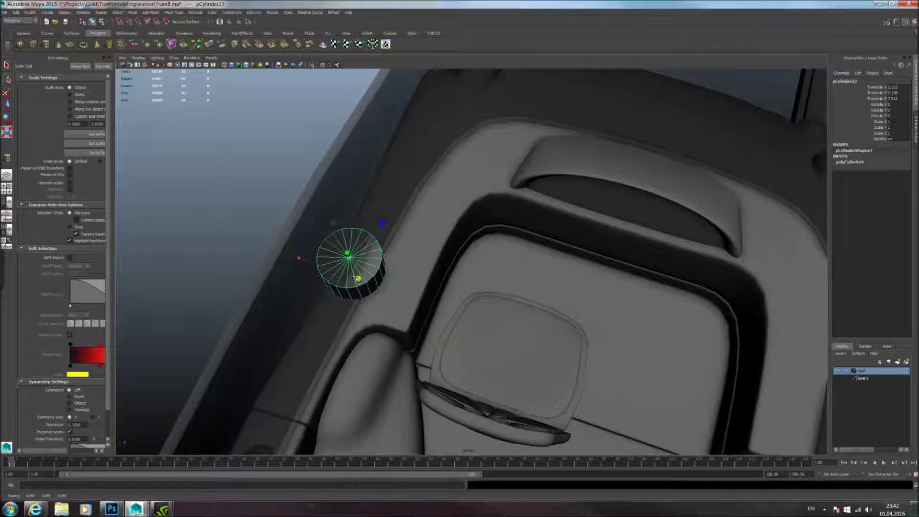
{"action": "left_click_drag", "start_coordinate": [358, 277], "coordinate": [347, 296]}
{"action": "key", "text": "w"}
{"action": "left_click_drag", "start_coordinate": [348, 296], "coordinate": [367, 281], "text": "alt"}
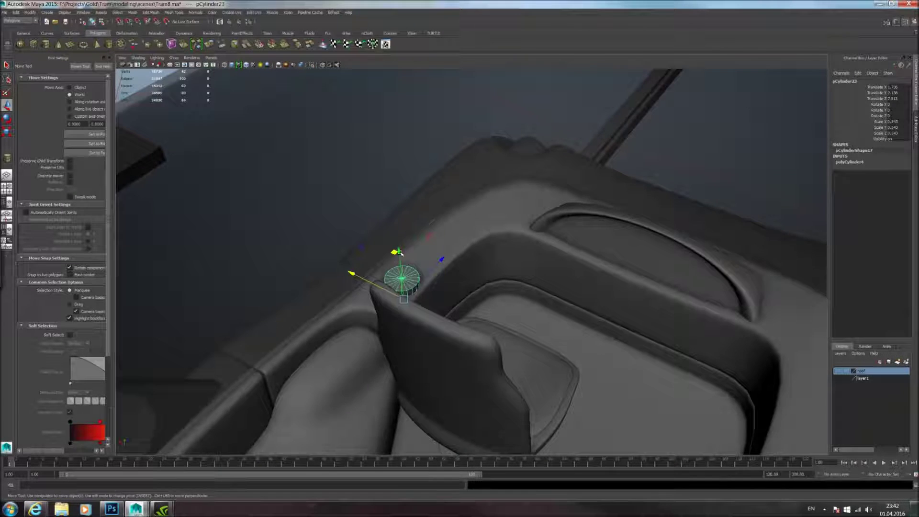
{"action": "left_click_drag", "start_coordinate": [399, 253], "coordinate": [394, 209]}
{"action": "key", "text": "ctrl+z"}
{"action": "mouse_move", "coordinate": [437, 253]}
{"action": "left_mouse_down", "text": "alt"}
{"action": "mouse_move", "coordinate": [451, 255]}
{"action": "mouse_move", "coordinate": [446, 262]}
{"action": "left_mouse_up", "text": "alt"}
{"action": "key", "text": "r"}
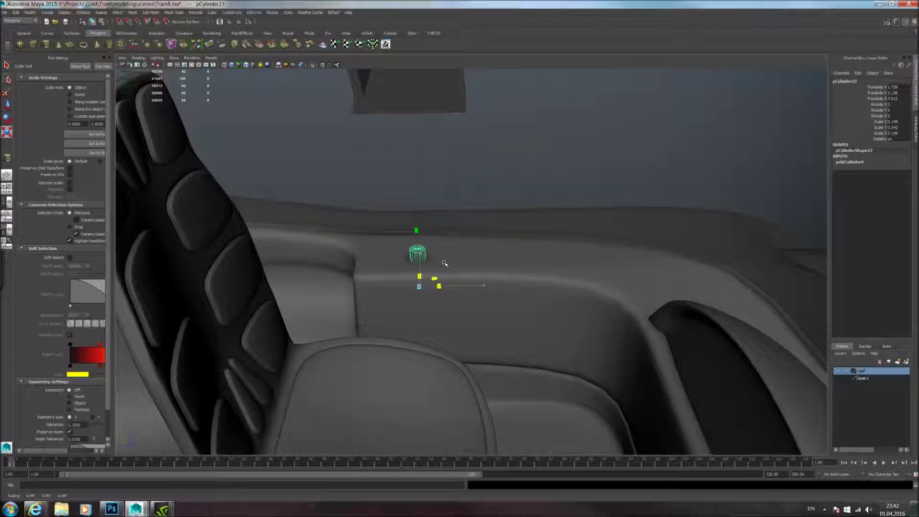
Step: Stretch the cylinder to a vertical scale of about 1.207 and raise it to stand on the console
{"action": "left_click_drag", "start_coordinate": [416, 230], "coordinate": [408, 162]}
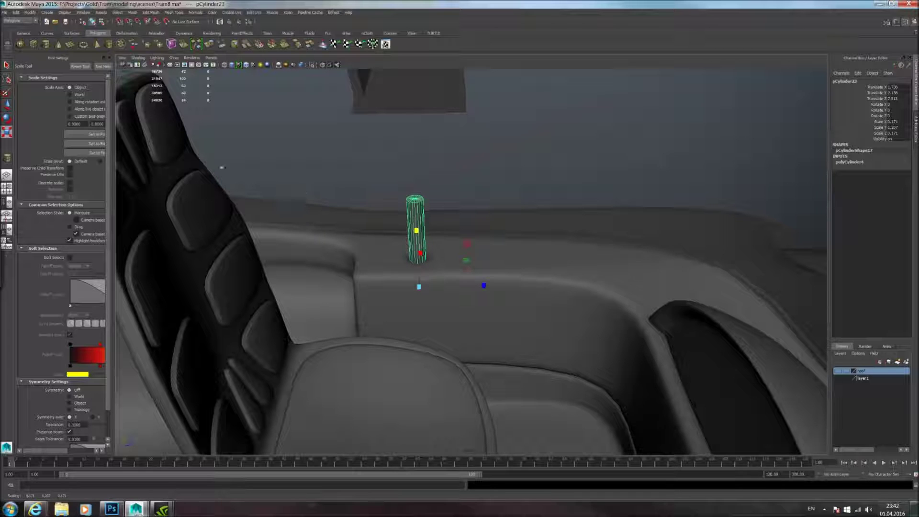
{"action": "left_click", "coordinate": [8, 105]}
{"action": "left_click_drag", "start_coordinate": [417, 224], "coordinate": [422, 97]}
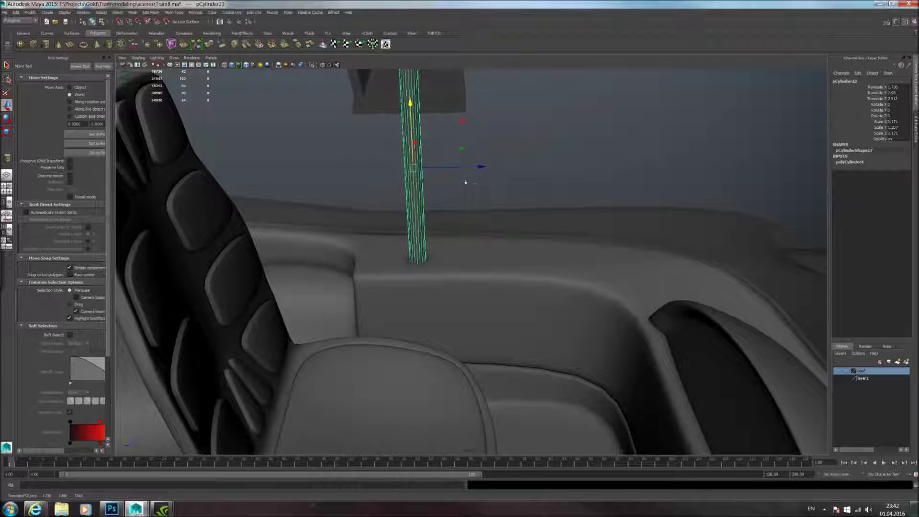
Step: Set the cylinder's axis subdivisions to 8
{"action": "key", "text": "f"}
{"action": "left_click", "coordinate": [849, 162]}
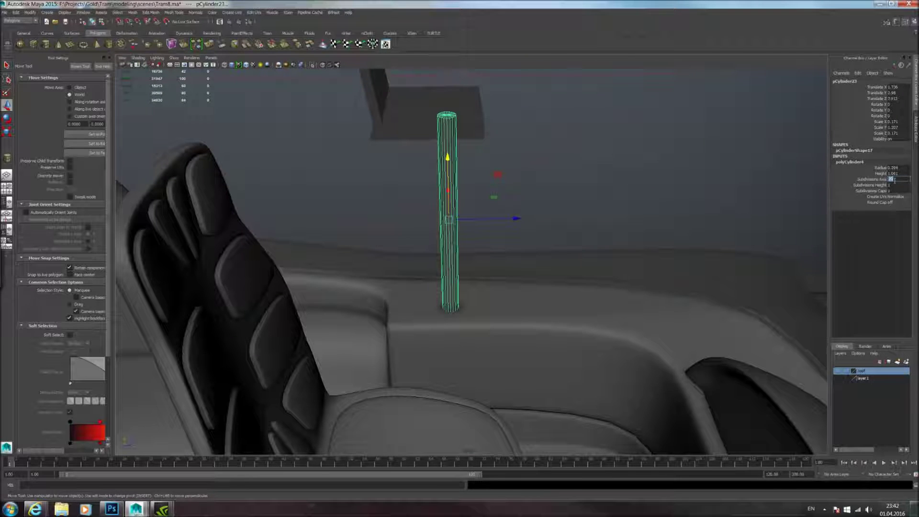
{"action": "key", "text": "Return"}
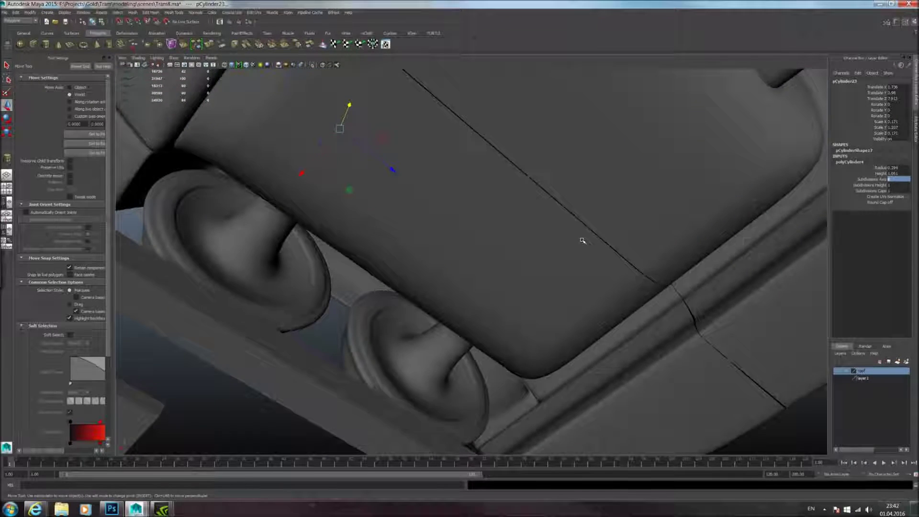
Step: Select the cylinder's top vertices and lower them to shorten the post, then return to object mode
{"action": "left_click_drag", "start_coordinate": [582, 241], "coordinate": [509, 312], "text": "alt"}
{"action": "right_click", "coordinate": [460, 227]}
{"action": "right_click_drag", "start_coordinate": [454, 227], "coordinate": [386, 224]}
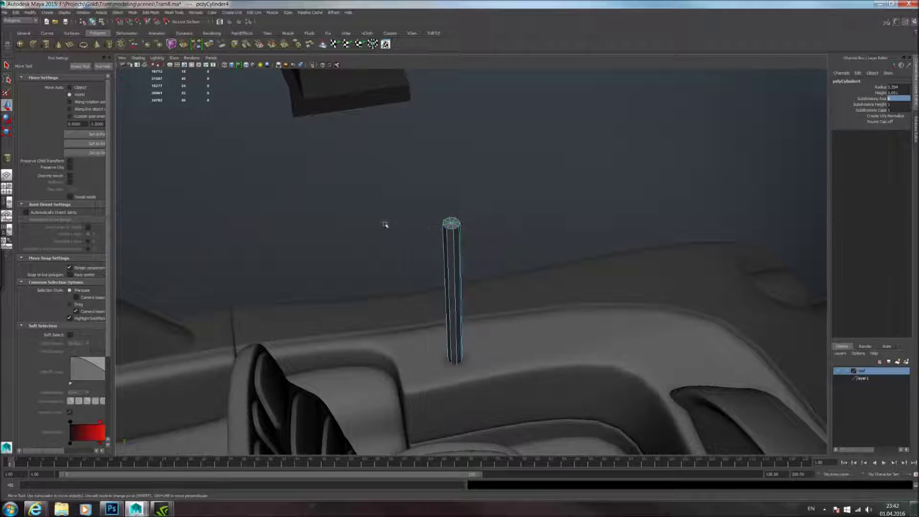
{"action": "key", "text": "4"}
{"action": "left_click_drag", "start_coordinate": [385, 224], "coordinate": [385, 163], "text": "alt"}
{"action": "mouse_move", "coordinate": [413, 136]}
{"action": "left_mouse_down"}
{"action": "mouse_move", "coordinate": [539, 212]}
{"action": "mouse_move", "coordinate": [540, 272]}
{"action": "left_mouse_up"}
{"action": "key", "text": "5"}
{"action": "left_click_drag", "start_coordinate": [472, 138], "coordinate": [441, 267]}
{"action": "right_click_drag", "start_coordinate": [442, 267], "coordinate": [476, 239]}
{"action": "left_click", "coordinate": [449, 271]}
{"action": "scroll", "coordinate": [468, 252], "scroll_direction": "down", "scroll_amount": 1}
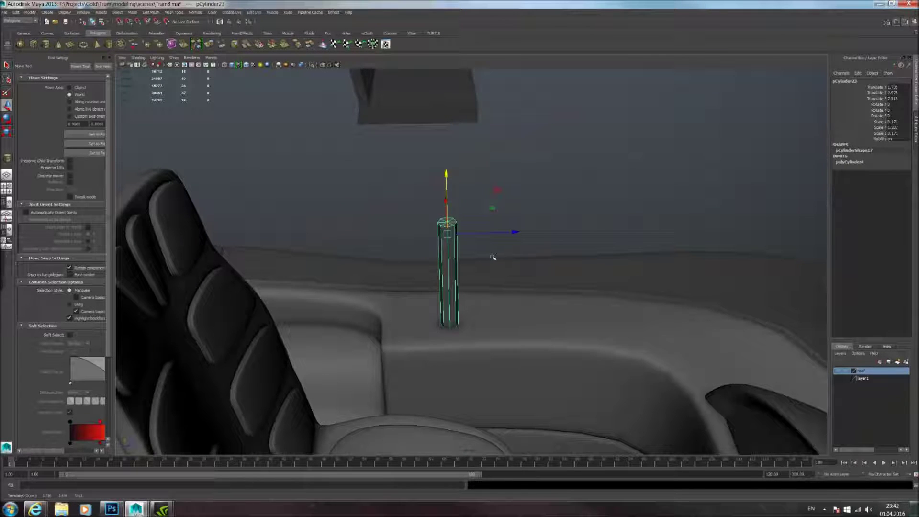
Step: Move the cylinder forward along the side console and delete it
{"action": "left_click_drag", "start_coordinate": [515, 231], "coordinate": [553, 231]}
{"action": "scroll", "coordinate": [579, 309], "scroll_direction": "down", "scroll_amount": 3}
{"action": "left_click_drag", "start_coordinate": [579, 310], "coordinate": [550, 286], "text": "alt"}
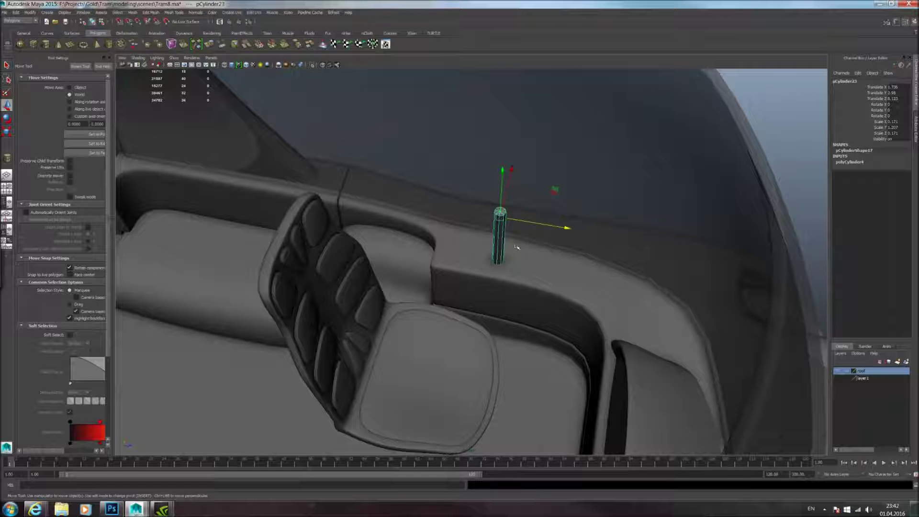
{"action": "key", "text": "Delete"}
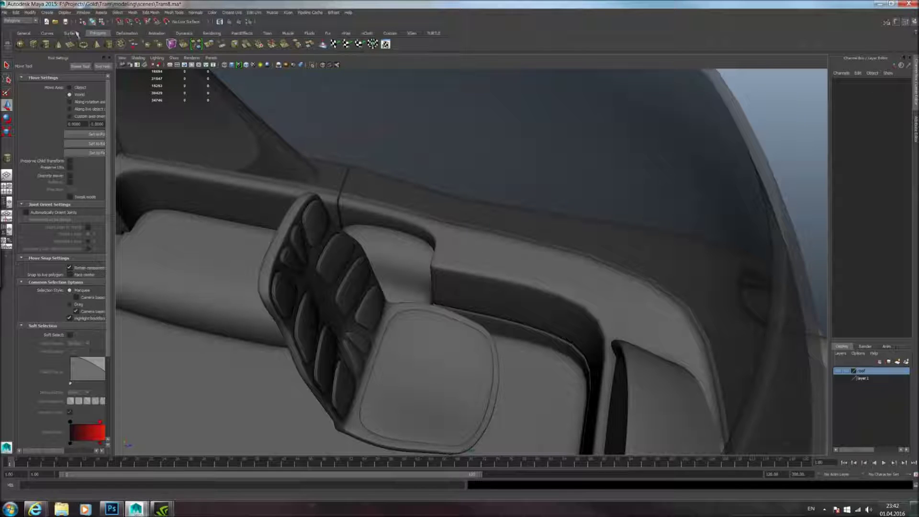
Step: Draw a wavy cubic EP curve with eight edit points across the cabin in the top view
{"action": "left_click", "coordinate": [72, 34]}
{"action": "left_click", "coordinate": [47, 33]}
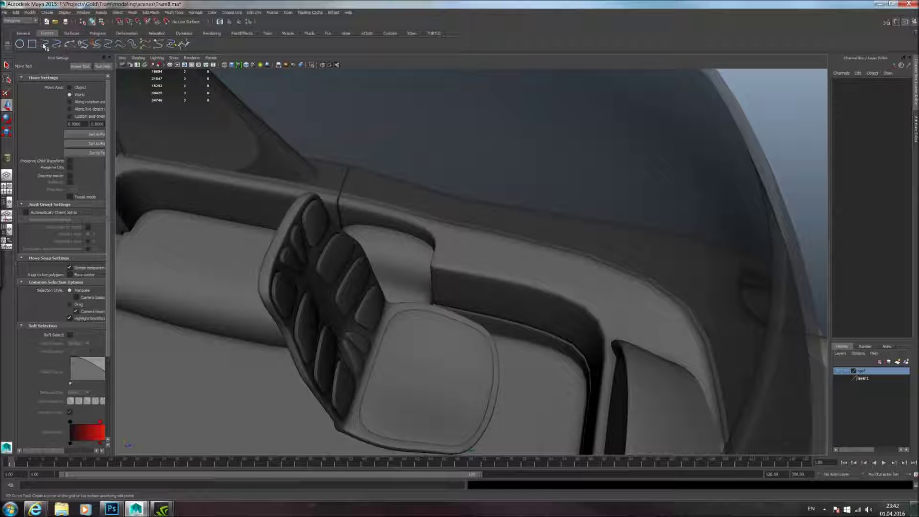
{"action": "left_click", "coordinate": [45, 46]}
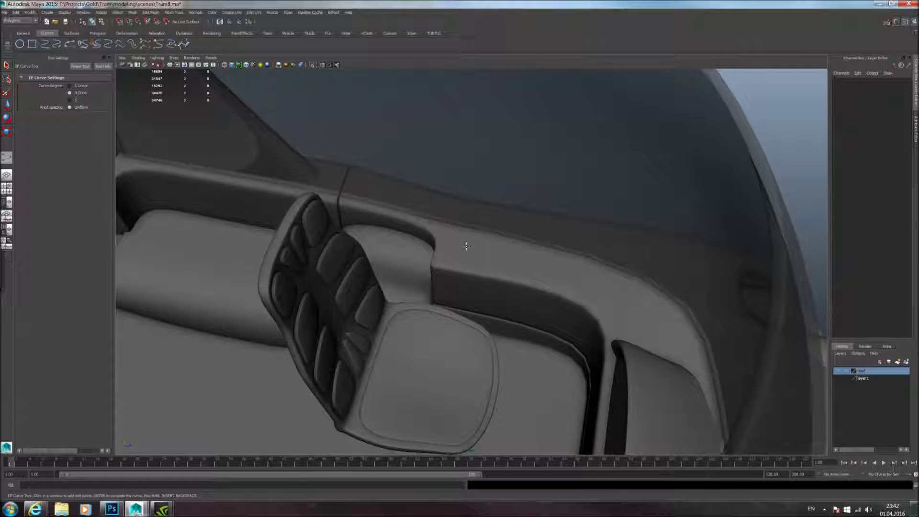
{"action": "key", "text": "space"}
{"action": "right_click_drag", "start_coordinate": [394, 242], "coordinate": [329, 225], "text": "alt"}
{"action": "middle_click_drag", "start_coordinate": [330, 225], "coordinate": [396, 182], "text": "alt"}
{"action": "right_click_drag", "start_coordinate": [395, 182], "coordinate": [406, 186], "text": "alt"}
{"action": "middle_click_drag", "start_coordinate": [405, 185], "coordinate": [368, 166], "text": "alt"}
{"action": "right_click_drag", "start_coordinate": [374, 200], "coordinate": [407, 199], "text": "alt"}
{"action": "middle_click_drag", "start_coordinate": [407, 199], "coordinate": [330, 185], "text": "alt"}
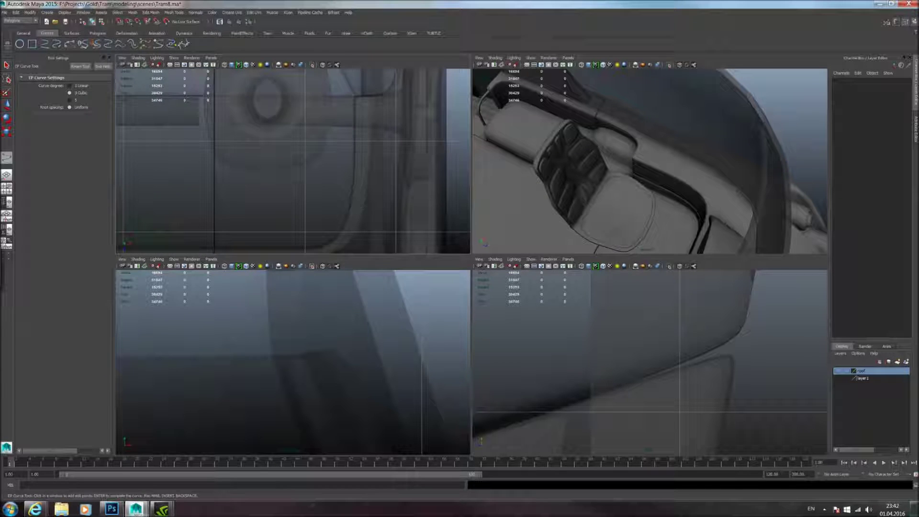
{"action": "left_click", "coordinate": [376, 167]}
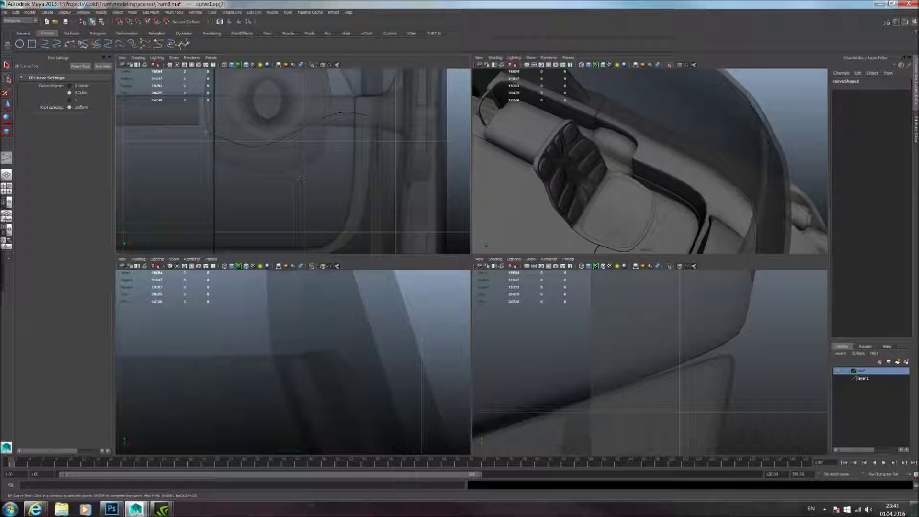
{"action": "key", "text": "w"}
{"action": "key", "text": "space"}
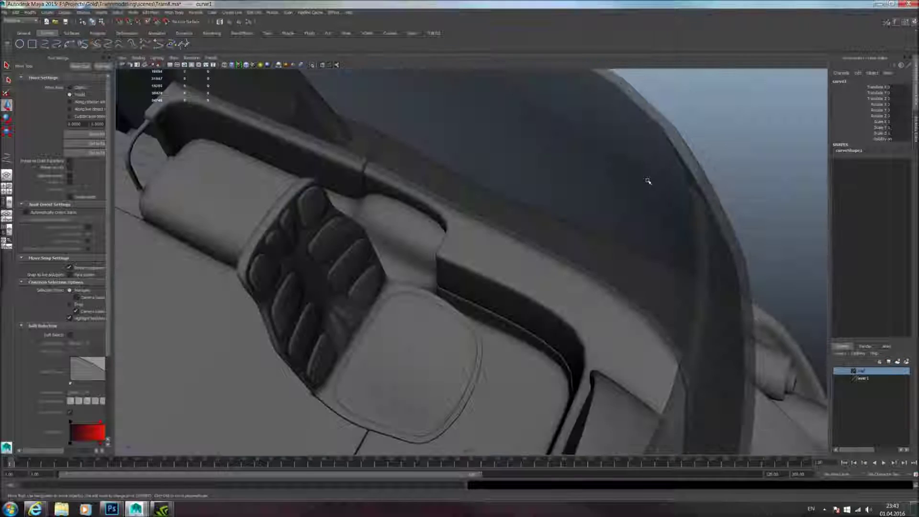
Step: Raise the curve to the height of the side console and position it beside the driver's seat
{"action": "key", "text": "f"}
{"action": "left_click_drag", "start_coordinate": [297, 206], "coordinate": [375, 172], "text": "alt"}
{"action": "left_click_drag", "start_coordinate": [409, 266], "coordinate": [430, 230]}
{"action": "left_click_drag", "start_coordinate": [440, 199], "coordinate": [494, 241]}
Step: Switch to control vertices and reposition those near the curve's console end to start shaping its bend
{"action": "right_click_drag", "start_coordinate": [490, 236], "coordinate": [454, 236]}
{"action": "left_click_drag", "start_coordinate": [480, 225], "coordinate": [509, 247]}
{"action": "middle_click_drag", "start_coordinate": [523, 236], "coordinate": [485, 203], "text": "alt"}
{"action": "left_click_drag", "start_coordinate": [467, 146], "coordinate": [466, 179]}
{"action": "left_click_drag", "start_coordinate": [419, 197], "coordinate": [439, 213]}
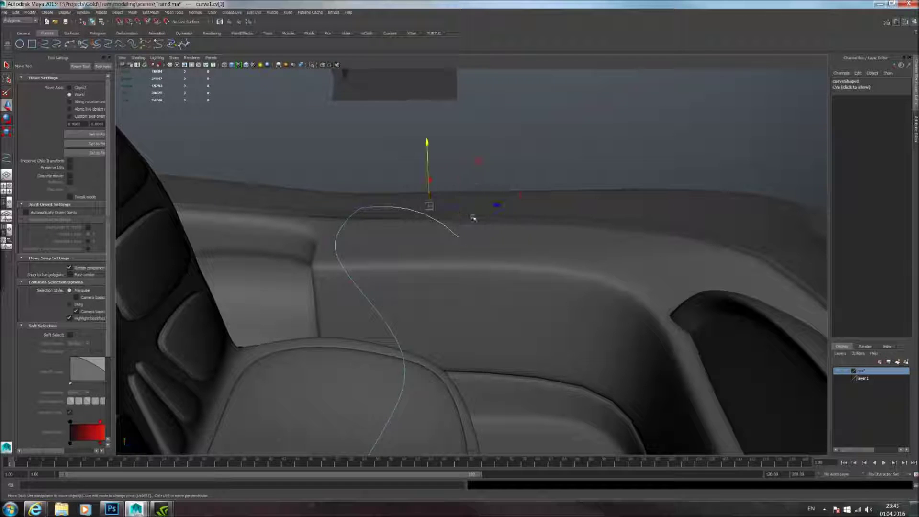
Step: Shift the control vertices near the curve's console end forward to round its bend
{"action": "middle_click_drag", "start_coordinate": [467, 217], "coordinate": [463, 201], "text": "alt"}
{"action": "left_click_drag", "start_coordinate": [483, 191], "coordinate": [504, 193]}
{"action": "left_click", "coordinate": [359, 188]}
{"action": "left_click_drag", "start_coordinate": [420, 190], "coordinate": [465, 190]}
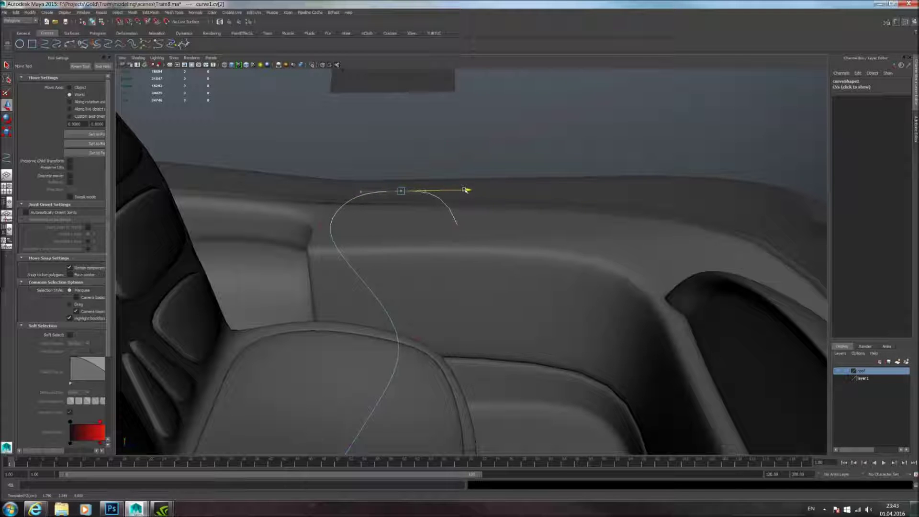
Step: Move the next control vertices forward and upward so the curve arches above the side console
{"action": "left_click", "coordinate": [353, 192]}
{"action": "left_click_drag", "start_coordinate": [412, 210], "coordinate": [302, 296], "text": "alt"}
{"action": "left_click_drag", "start_coordinate": [405, 300], "coordinate": [439, 328], "text": "alt"}
{"action": "middle_click_drag", "start_coordinate": [439, 329], "coordinate": [441, 286], "text": "alt"}
{"action": "left_click_drag", "start_coordinate": [446, 216], "coordinate": [472, 217]}
{"action": "left_click_drag", "start_coordinate": [464, 249], "coordinate": [458, 206], "text": "alt"}
{"action": "middle_click_drag", "start_coordinate": [458, 206], "coordinate": [448, 259], "text": "alt"}
{"action": "left_click_drag", "start_coordinate": [448, 259], "coordinate": [457, 277], "text": "alt"}
{"action": "left_click_drag", "start_coordinate": [447, 197], "coordinate": [449, 188]}
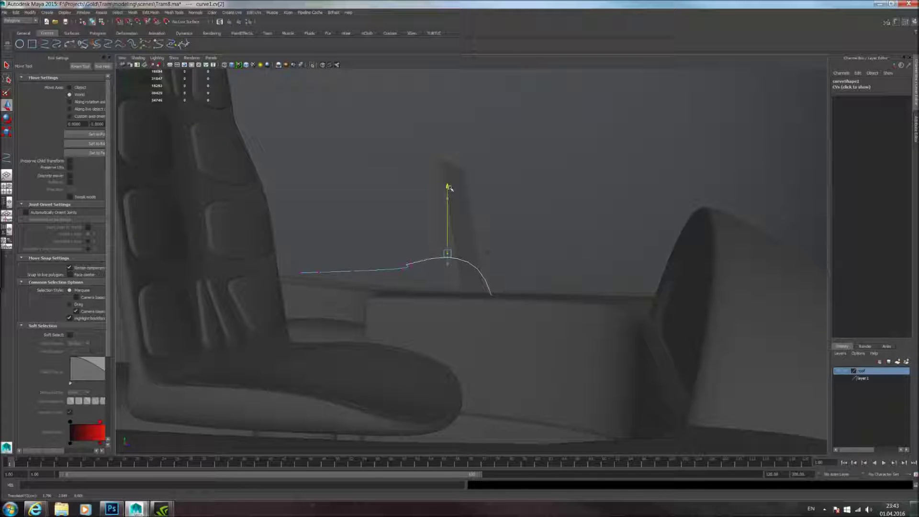
Step: Raise the control vertex behind the arch and select the remaining control vertices toward the curve's far end
{"action": "left_click_drag", "start_coordinate": [414, 259], "coordinate": [411, 254], "text": "alt"}
{"action": "left_click", "coordinate": [396, 259]}
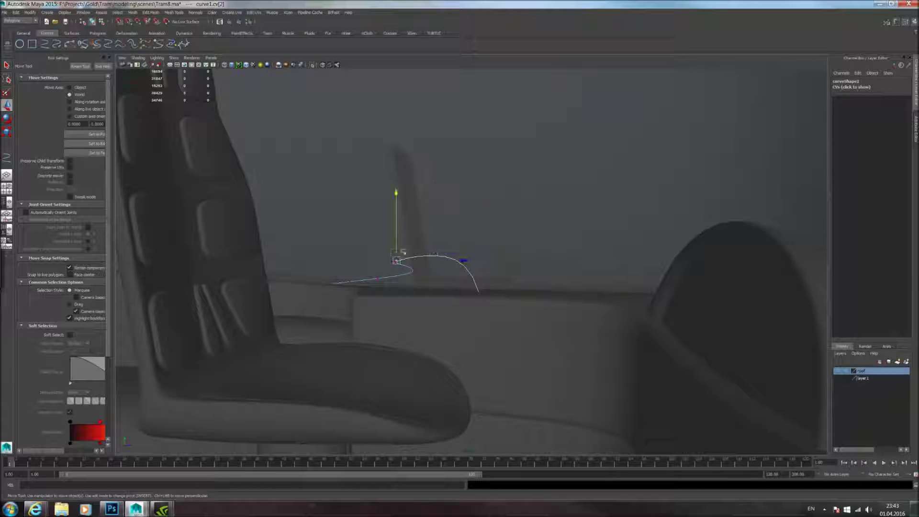
{"action": "left_click_drag", "start_coordinate": [396, 192], "coordinate": [399, 173]}
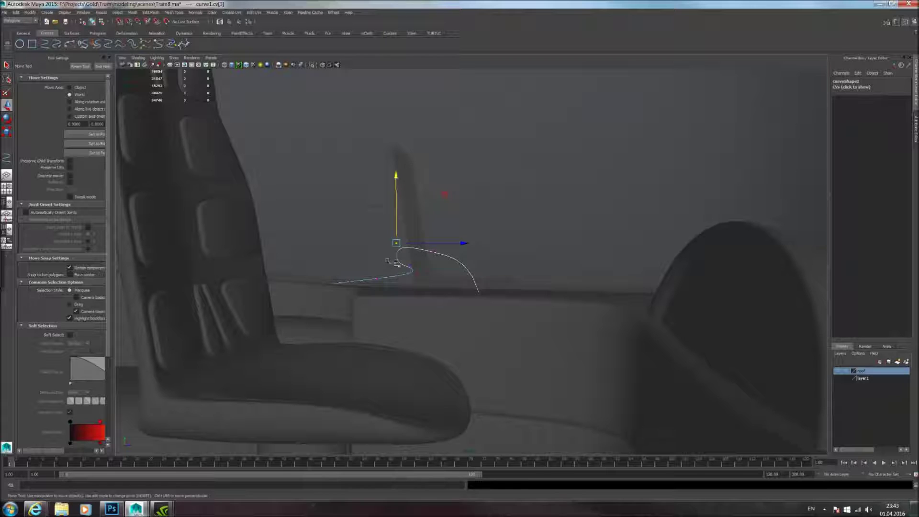
{"action": "left_click_drag", "start_coordinate": [415, 305], "coordinate": [415, 305]}
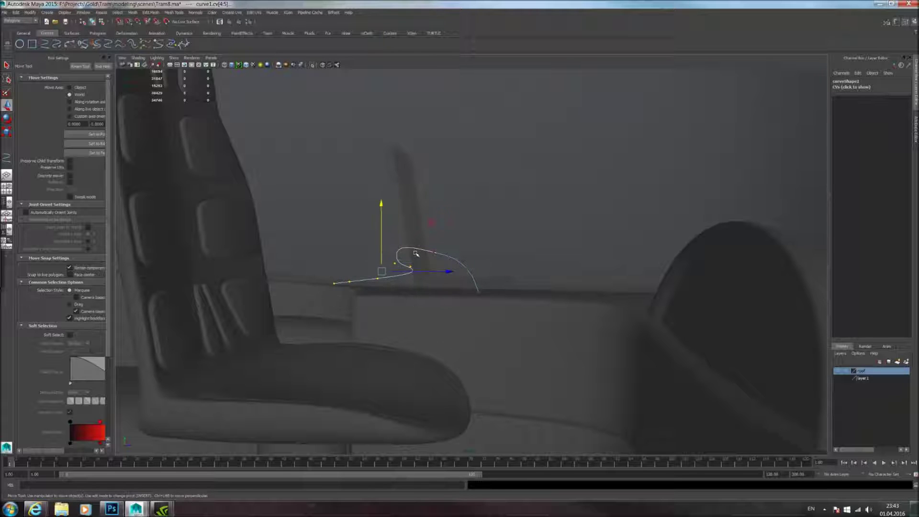
Step: Shift two CVs in the middle of the curve sideways toward its hooked end, working from above the seat
{"action": "left_click_drag", "start_coordinate": [388, 181], "coordinate": [508, 230]}
{"action": "key", "text": "ctrl+z"}
{"action": "scroll", "coordinate": [460, 247], "scroll_direction": "down", "scroll_amount": 2}
{"action": "left_click_drag", "start_coordinate": [460, 252], "coordinate": [462, 244], "text": "alt"}
{"action": "left_click_drag", "start_coordinate": [350, 255], "coordinate": [408, 281]}
{"action": "left_click_drag", "start_coordinate": [322, 262], "coordinate": [303, 259]}
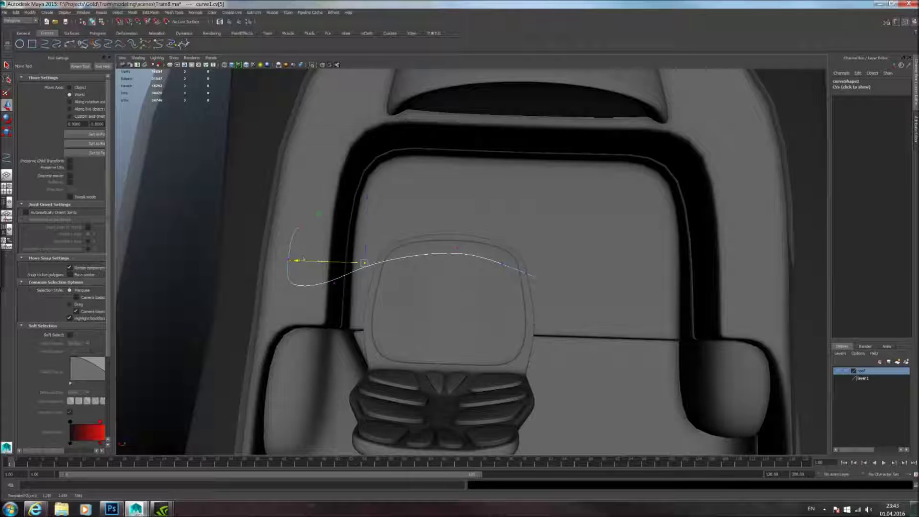
{"action": "left_click_drag", "start_coordinate": [441, 238], "coordinate": [474, 261]}
{"action": "left_click_drag", "start_coordinate": [386, 246], "coordinate": [348, 244]}
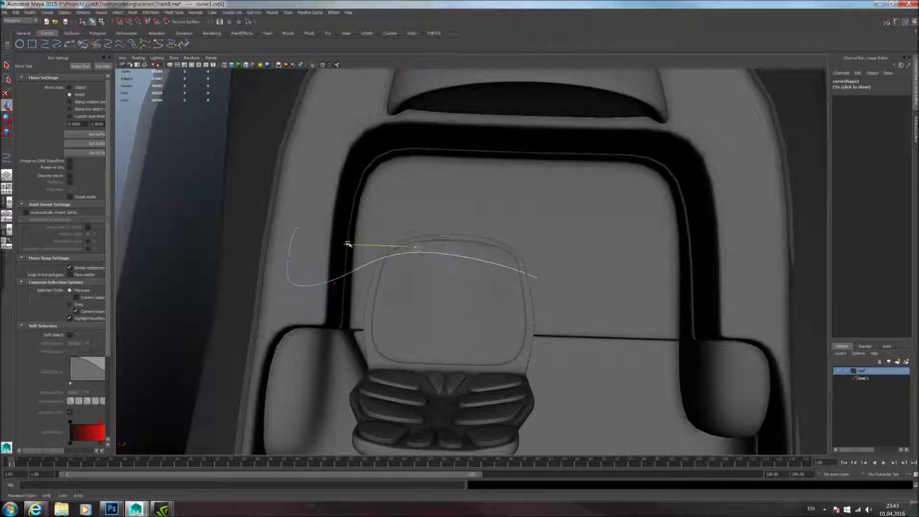
Step: Scale the four CVs at the curve's free end flat to 0 along Z so they line up straight across the seat
{"action": "left_click_drag", "start_coordinate": [493, 250], "coordinate": [395, 196]}
{"action": "left_click", "coordinate": [7, 132]}
{"action": "left_click_drag", "start_coordinate": [546, 235], "coordinate": [474, 267], "text": "alt"}
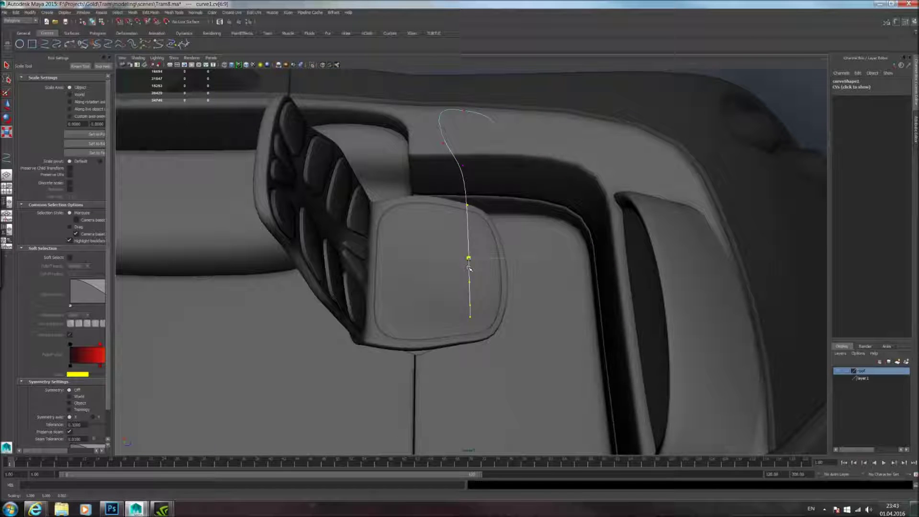
Step: Move the CVs at the curve's free end back toward the seat's side edge
{"action": "left_click", "coordinate": [7, 104]}
{"action": "left_click_drag", "start_coordinate": [507, 254], "coordinate": [540, 253], "text": "alt"}
{"action": "left_click_drag", "start_coordinate": [510, 239], "coordinate": [550, 268]}
{"action": "left_click_drag", "start_coordinate": [436, 273], "coordinate": [408, 270]}
{"action": "left_click", "coordinate": [341, 286]}
Step: Adjust the CV at the base of the curve's hook above the side armrest ledge
{"action": "left_click_drag", "start_coordinate": [341, 285], "coordinate": [340, 266], "text": "alt"}
{"action": "left_click", "coordinate": [303, 235]}
{"action": "left_click_drag", "start_coordinate": [289, 286], "coordinate": [331, 304]}
{"action": "left_click", "coordinate": [269, 249]}
{"action": "key", "text": "ctrl+z"}
{"action": "left_click_drag", "start_coordinate": [256, 241], "coordinate": [525, 270]}
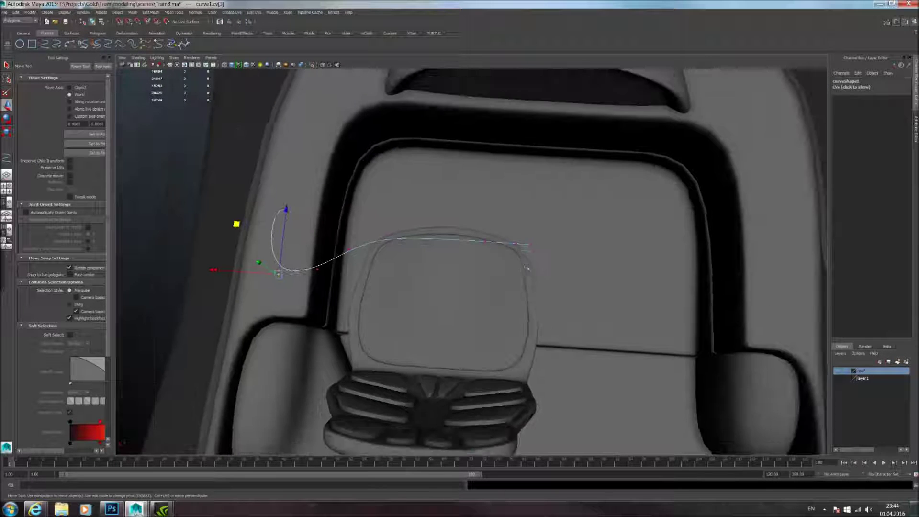
Step: Reposition the CV near the curve's free end at the front corner of the seat cushion
{"action": "middle_click_drag", "start_coordinate": [546, 271], "coordinate": [566, 290], "text": "alt"}
{"action": "right_click_drag", "start_coordinate": [566, 289], "coordinate": [536, 276], "text": "alt"}
{"action": "mouse_move", "coordinate": [536, 275]}
{"action": "left_mouse_down", "text": "alt"}
{"action": "mouse_move", "coordinate": [550, 269]}
{"action": "mouse_move", "coordinate": [547, 258]}
{"action": "mouse_move", "coordinate": [536, 263]}
{"action": "left_mouse_up", "text": "alt"}
{"action": "middle_click_drag", "start_coordinate": [548, 274], "coordinate": [552, 271], "text": "alt"}
{"action": "left_click_drag", "start_coordinate": [509, 246], "coordinate": [521, 260]}
{"action": "left_click", "coordinate": [514, 188]}
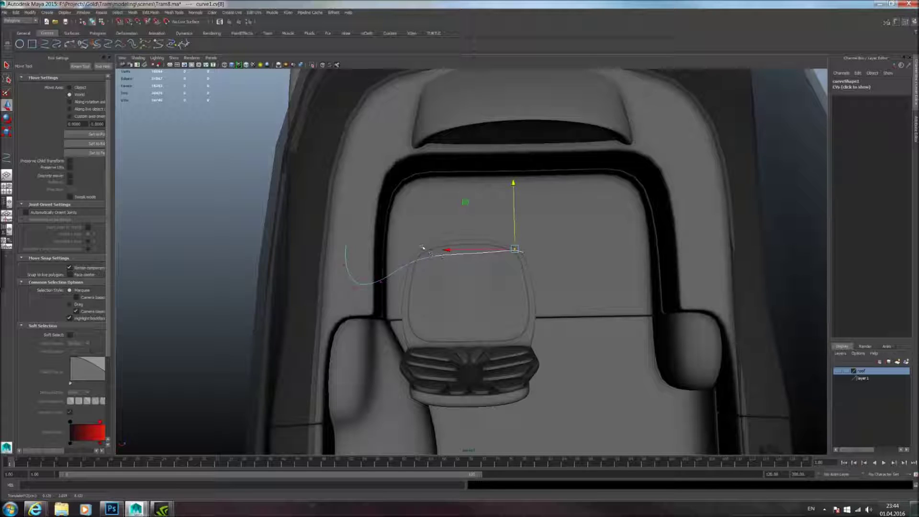
Step: Move the middle CVs forward so the curve arches along the seat cushion's front edge
{"action": "left_click_drag", "start_coordinate": [421, 250], "coordinate": [448, 267]}
{"action": "left_click_drag", "start_coordinate": [385, 213], "coordinate": [377, 210]}
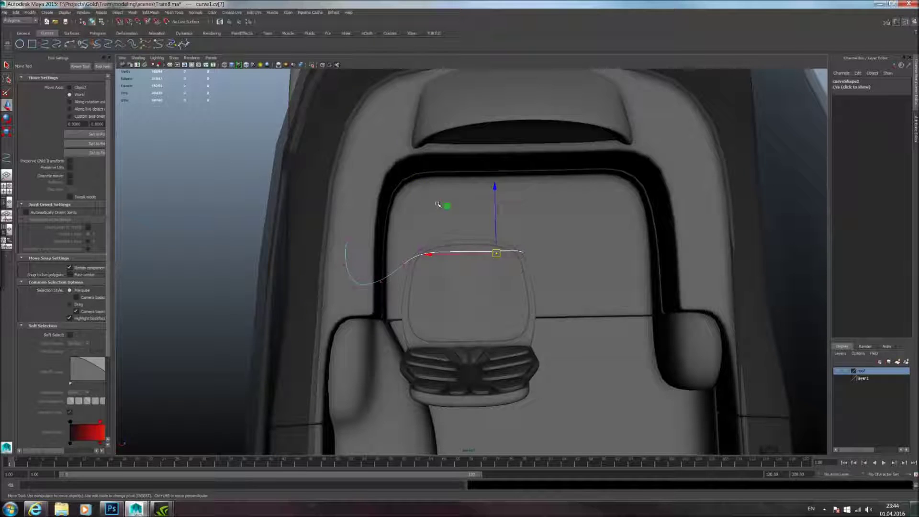
{"action": "middle_click_drag", "start_coordinate": [447, 206], "coordinate": [422, 193]}
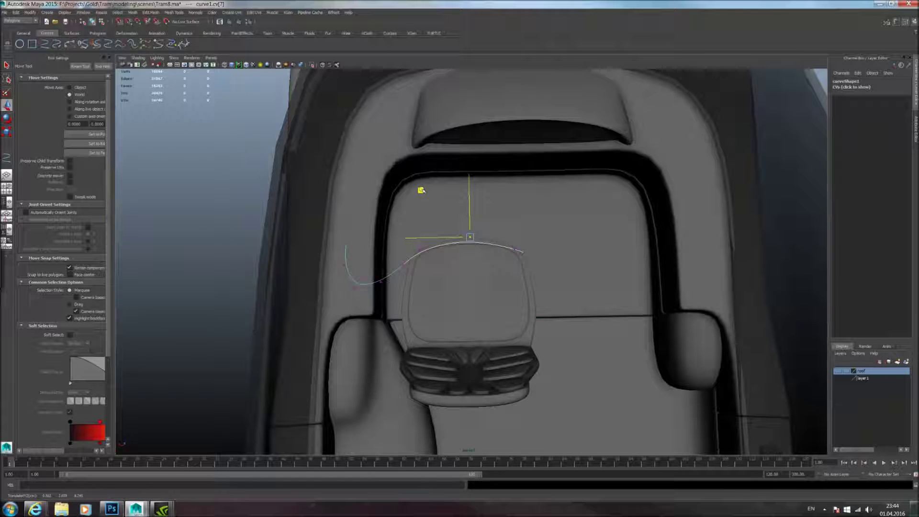
Step: Fine-tune the CVs at the free end and middle of the arch to follow the cushion's rounded front edge
{"action": "left_click_drag", "start_coordinate": [430, 203], "coordinate": [549, 259], "text": "alt"}
{"action": "left_click_drag", "start_coordinate": [537, 208], "coordinate": [536, 209]}
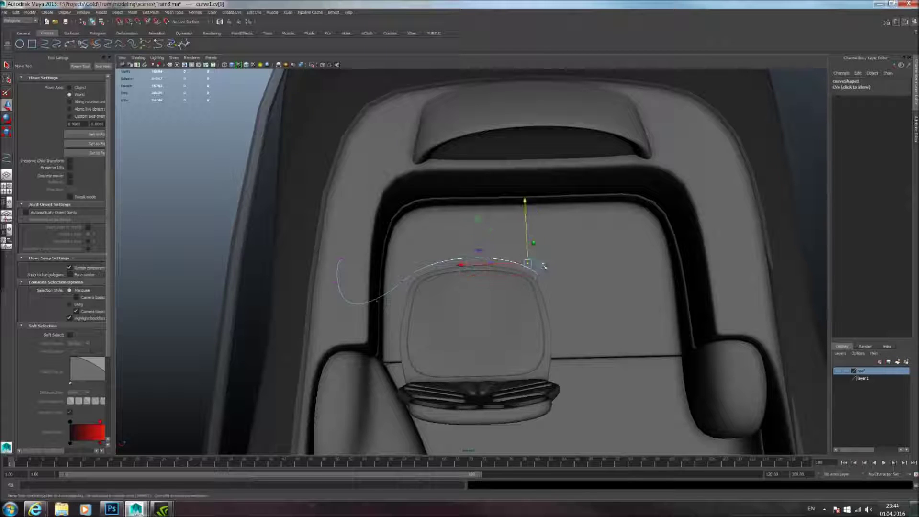
{"action": "left_click_drag", "start_coordinate": [538, 246], "coordinate": [457, 265], "text": "alt"}
{"action": "left_click", "coordinate": [458, 264]}
{"action": "left_click", "coordinate": [479, 263]}
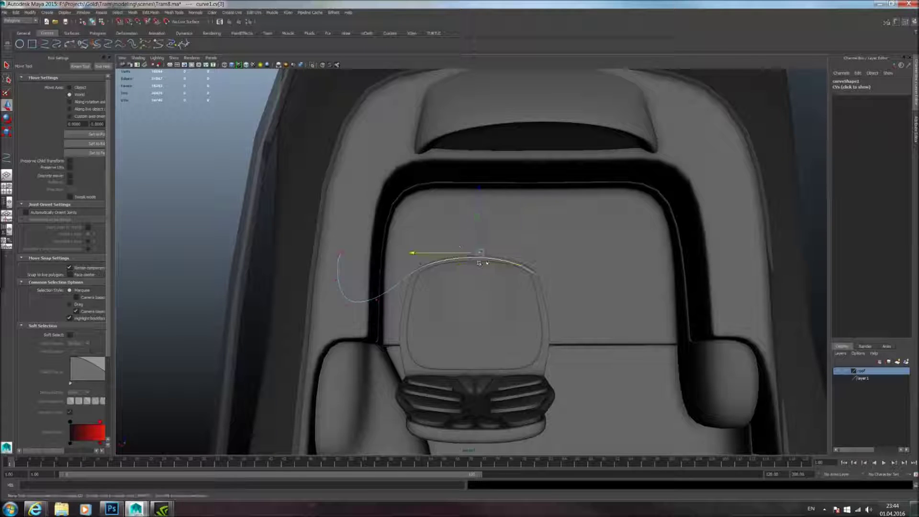
{"action": "left_click_drag", "start_coordinate": [416, 253], "coordinate": [485, 244]}
{"action": "left_click_drag", "start_coordinate": [497, 213], "coordinate": [488, 239], "text": "alt"}
{"action": "middle_click_drag", "start_coordinate": [500, 262], "coordinate": [502, 274], "text": "alt"}
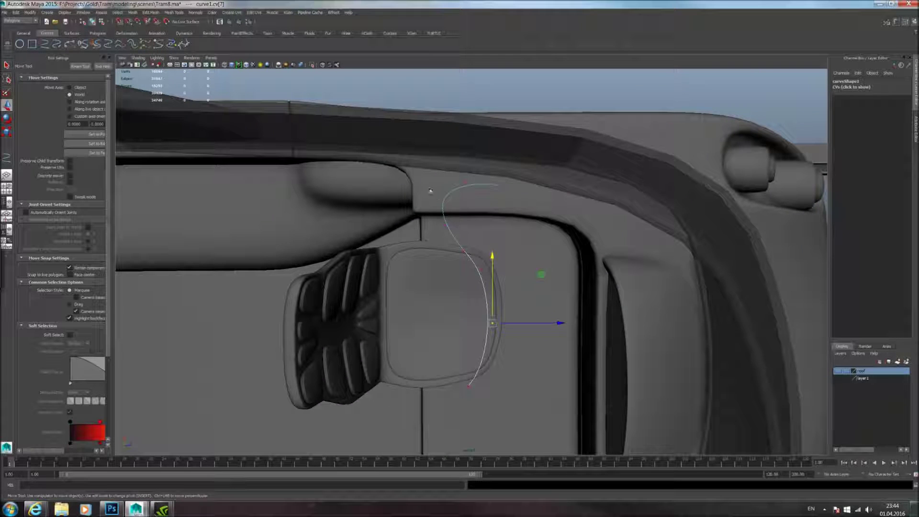
Step: Move the hook's CVs forward to tighten its bend over the side ledge, and return to object mode
{"action": "left_click_drag", "start_coordinate": [429, 187], "coordinate": [452, 207]}
{"action": "left_click_drag", "start_coordinate": [506, 196], "coordinate": [515, 195]}
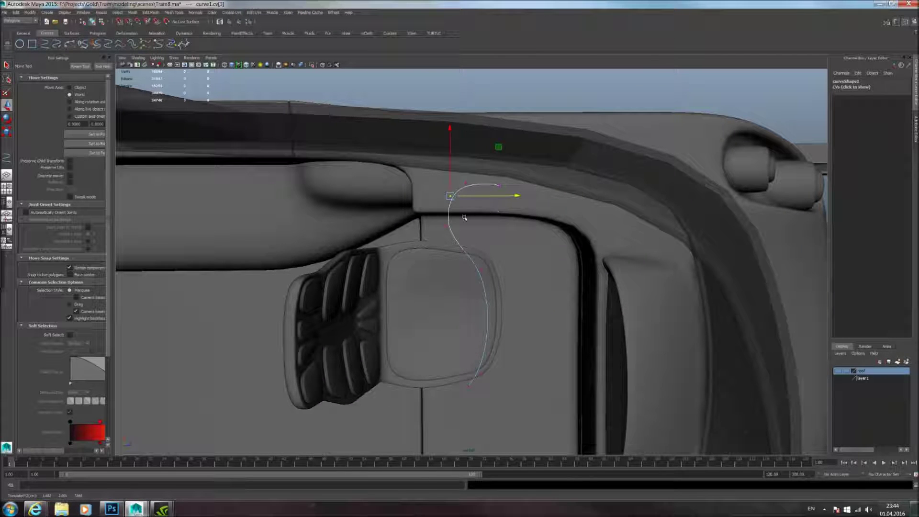
{"action": "left_click_drag", "start_coordinate": [414, 179], "coordinate": [455, 230]}
{"action": "left_click_drag", "start_coordinate": [513, 210], "coordinate": [479, 225]}
{"action": "key", "text": "F8"}
Step: Center the pivot of the reshaped curve
{"action": "key", "text": "e"}
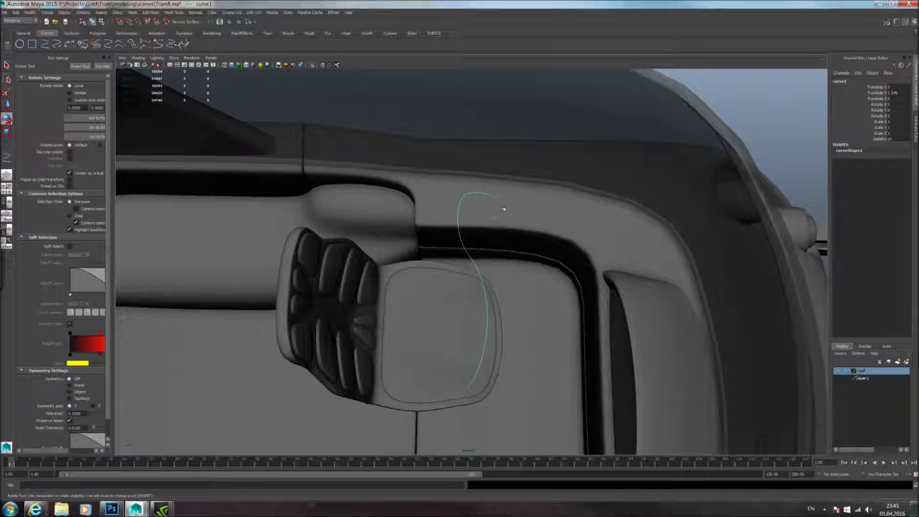
{"action": "left_click_drag", "start_coordinate": [514, 239], "coordinate": [585, 227], "text": "alt"}
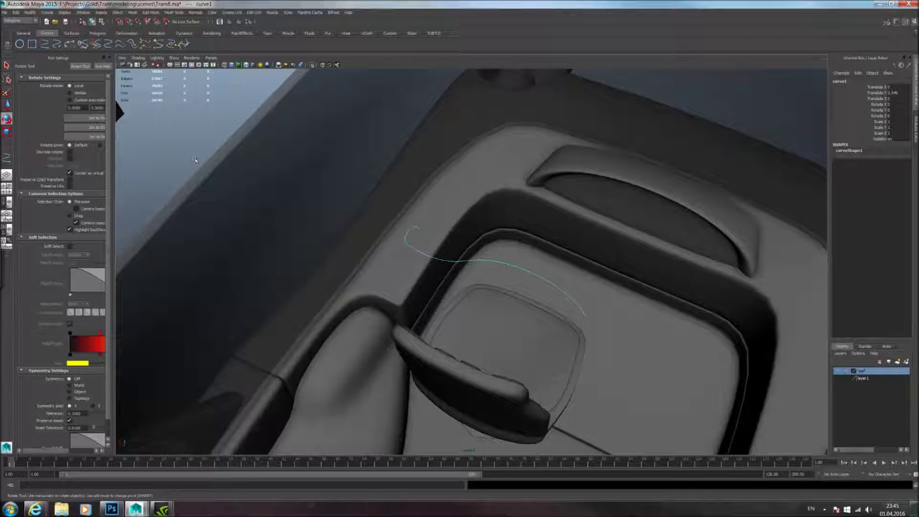
{"action": "scroll", "coordinate": [550, 239], "scroll_direction": "down", "scroll_amount": 4}
{"action": "left_click_drag", "start_coordinate": [589, 258], "coordinate": [348, 201], "text": "alt"}
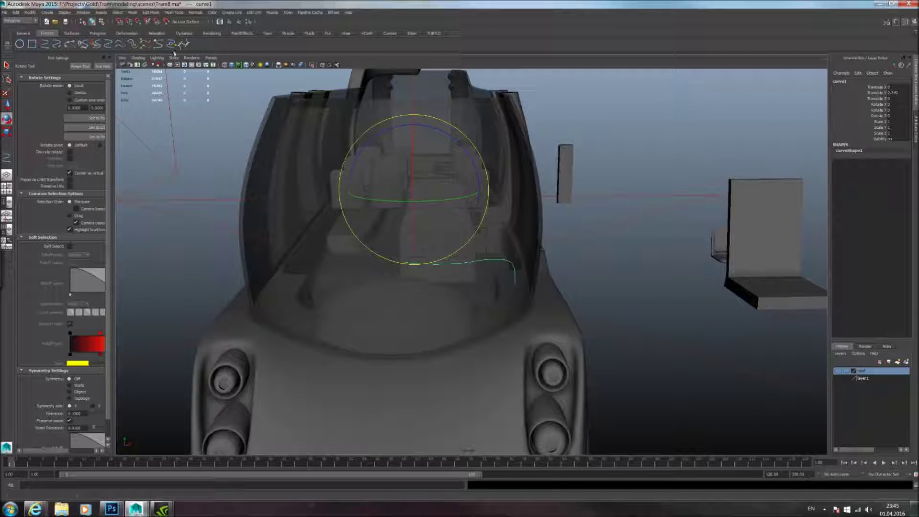
{"action": "left_click", "coordinate": [29, 13]}
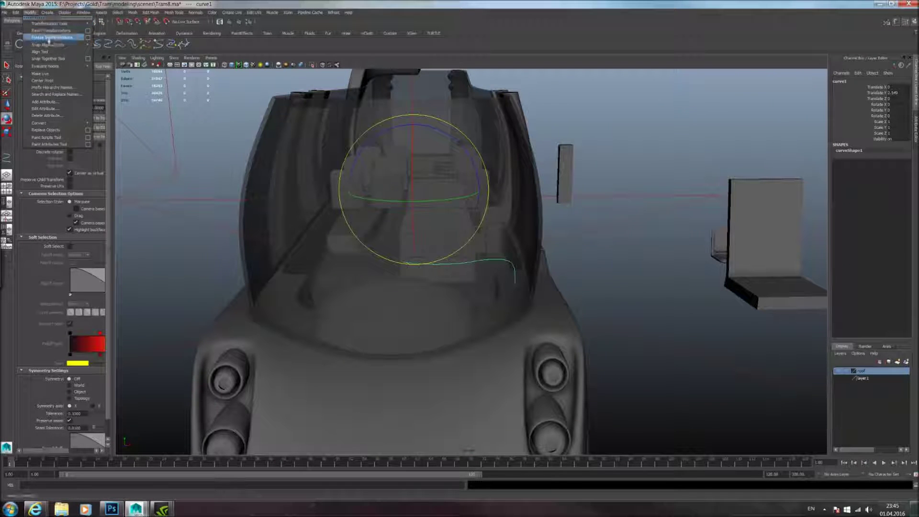
{"action": "left_click", "coordinate": [60, 82]}
Step: Try rotating the curve about its vertical axis, and undo the rotation
{"action": "left_click_drag", "start_coordinate": [369, 145], "coordinate": [481, 226], "text": "alt"}
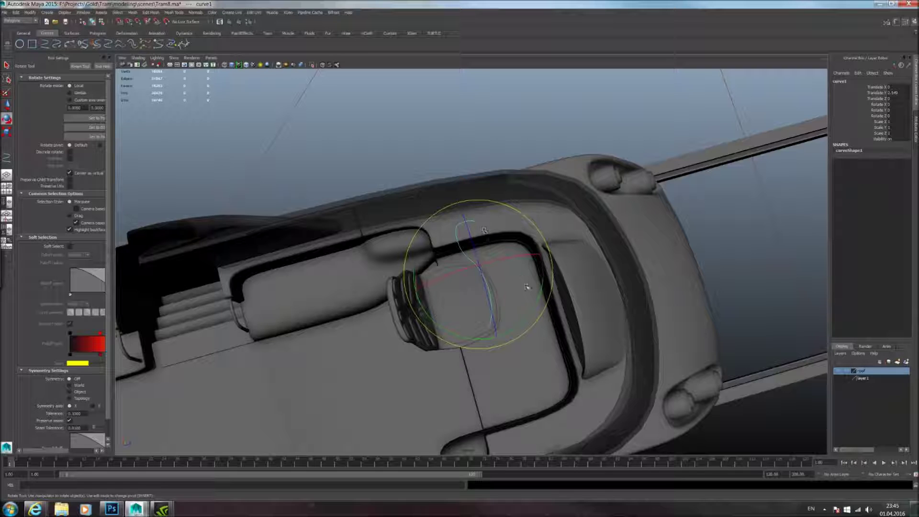
{"action": "left_click_drag", "start_coordinate": [538, 300], "coordinate": [532, 221]}
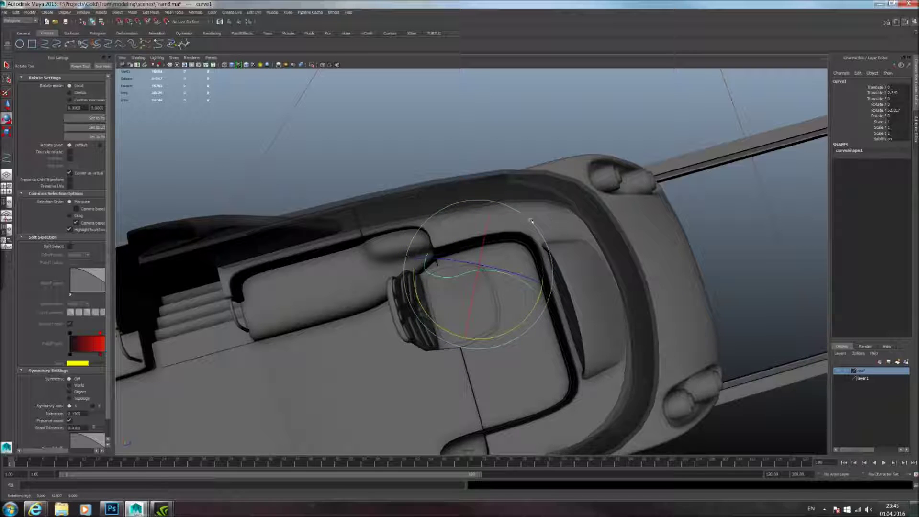
{"action": "key", "text": "ctrl+z"}
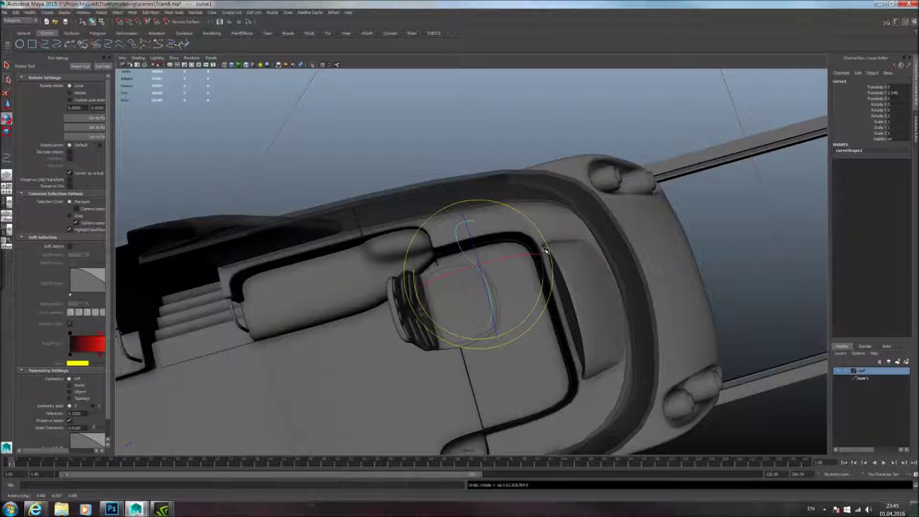
Step: Create a NURBS circle beside the hooked end of the curve
{"action": "left_click_drag", "start_coordinate": [551, 253], "coordinate": [519, 251], "text": "alt"}
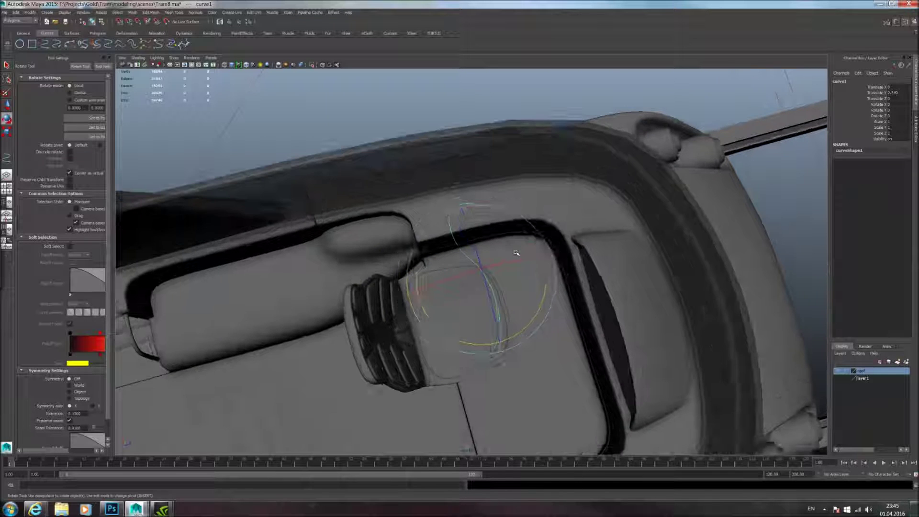
{"action": "left_click", "coordinate": [18, 45]}
{"action": "scroll", "coordinate": [462, 191], "scroll_direction": "up", "scroll_amount": 5}
{"action": "middle_click_drag", "start_coordinate": [465, 168], "coordinate": [434, 235], "text": "alt"}
{"action": "left_click", "coordinate": [434, 236]}
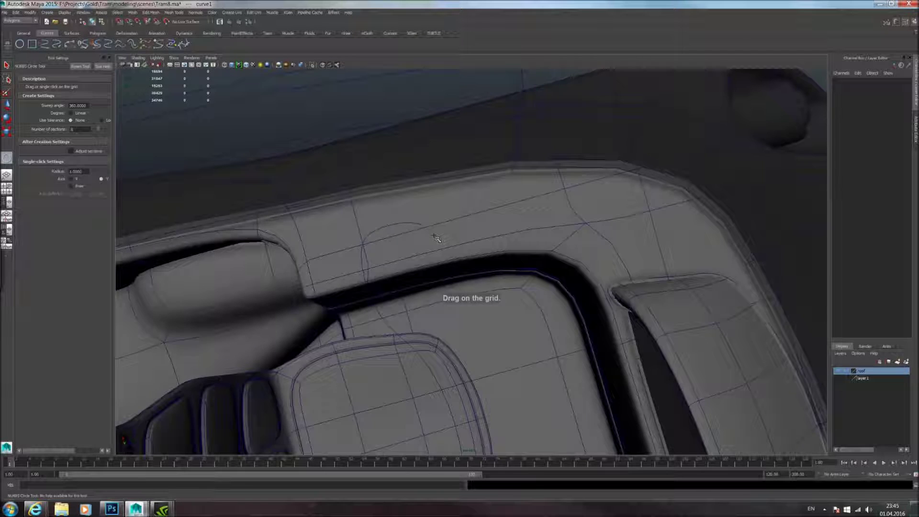
Step: Move the circle to the tip of the curve's hook above the side ledge
{"action": "left_click", "coordinate": [6, 105]}
{"action": "left_click_drag", "start_coordinate": [476, 230], "coordinate": [469, 229], "text": "alt"}
{"action": "middle_click_drag", "start_coordinate": [469, 229], "coordinate": [461, 190], "text": "alt"}
{"action": "left_click_drag", "start_coordinate": [453, 417], "coordinate": [499, 147]}
{"action": "left_click_drag", "start_coordinate": [470, 174], "coordinate": [435, 206], "text": "alt"}
{"action": "middle_click_drag", "start_coordinate": [435, 205], "coordinate": [493, 228], "text": "shift"}
{"action": "left_click_drag", "start_coordinate": [526, 229], "coordinate": [451, 216], "text": "alt"}
{"action": "middle_click_drag", "start_coordinate": [463, 204], "coordinate": [461, 205], "text": "shift"}
{"action": "mouse_move", "coordinate": [461, 206]}
{"action": "left_mouse_down", "text": "alt"}
{"action": "mouse_move", "coordinate": [458, 214]}
{"action": "mouse_move", "coordinate": [465, 194]}
{"action": "left_mouse_up", "text": "alt"}
Step: Scale the circle uniformly to 0.426 and nudge it into line with the tip of the hook
{"action": "left_click", "coordinate": [6, 132]}
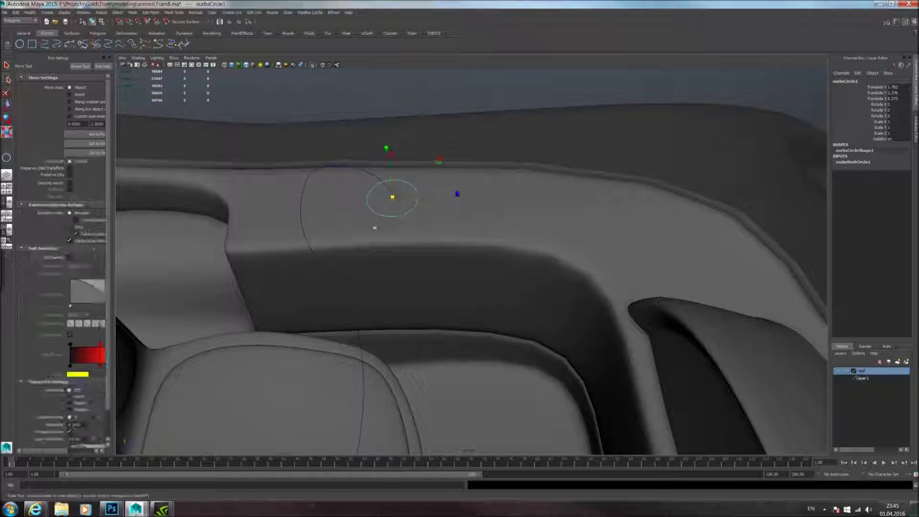
{"action": "left_click_drag", "start_coordinate": [393, 197], "coordinate": [366, 200]}
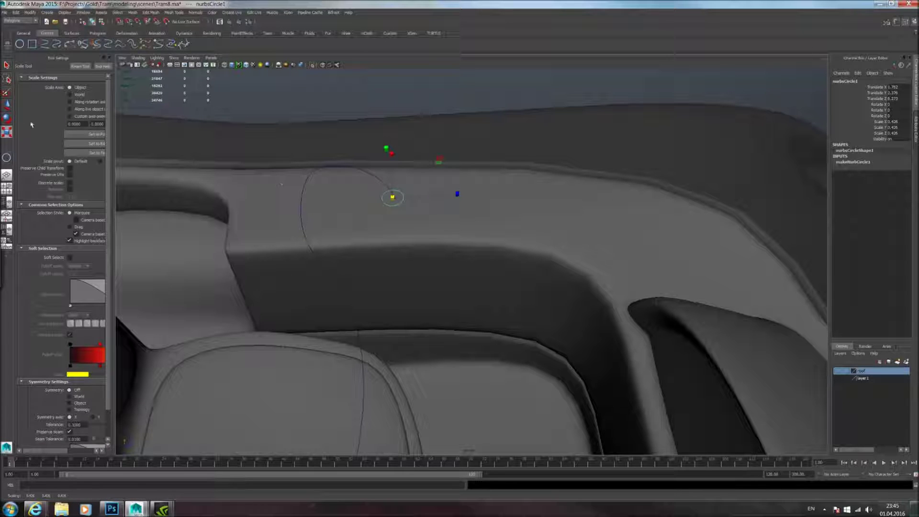
{"action": "left_click", "coordinate": [8, 106]}
{"action": "left_click_drag", "start_coordinate": [458, 194], "coordinate": [520, 262]}
{"action": "left_click_drag", "start_coordinate": [400, 252], "coordinate": [402, 248]}
Step: Shrink the circle further to a uniform scale of 0.377
{"action": "left_click", "coordinate": [6, 132]}
{"action": "left_click_drag", "start_coordinate": [331, 249], "coordinate": [239, 204], "text": "alt"}
{"action": "right_click_drag", "start_coordinate": [373, 246], "coordinate": [413, 249], "text": "alt"}
{"action": "left_click_drag", "start_coordinate": [423, 228], "coordinate": [436, 254]}
{"action": "middle_click_drag", "start_coordinate": [437, 254], "coordinate": [432, 236], "text": "alt"}
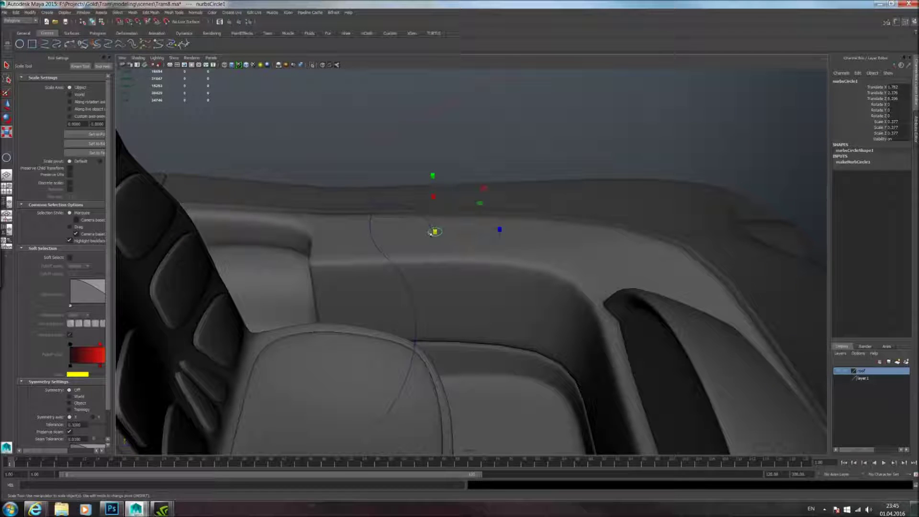
Step: Select the circle as the profile together with the long curve as the extrusion path
{"action": "left_click", "coordinate": [429, 223]}
{"action": "left_click", "coordinate": [440, 232], "text": "shift"}
{"action": "left_click_drag", "start_coordinate": [464, 226], "coordinate": [457, 234], "text": "alt"}
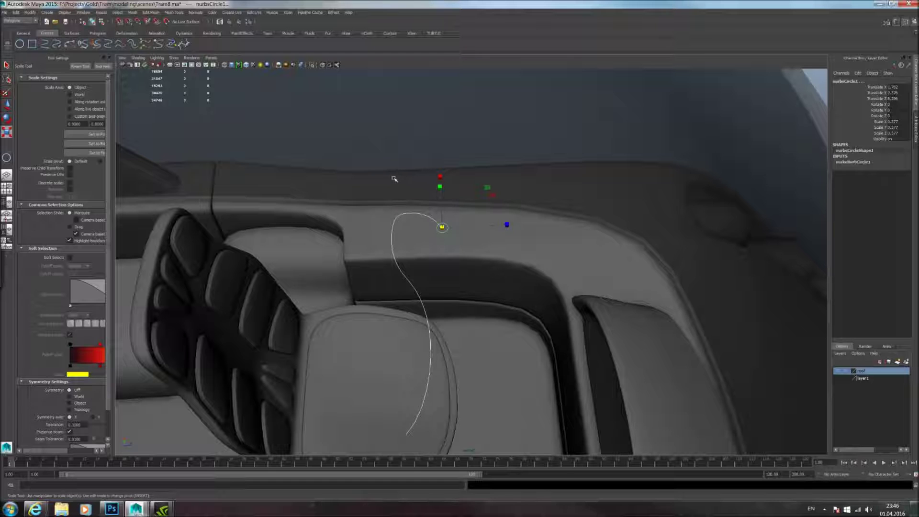
{"action": "left_click_drag", "start_coordinate": [386, 200], "coordinate": [384, 183], "text": "alt"}
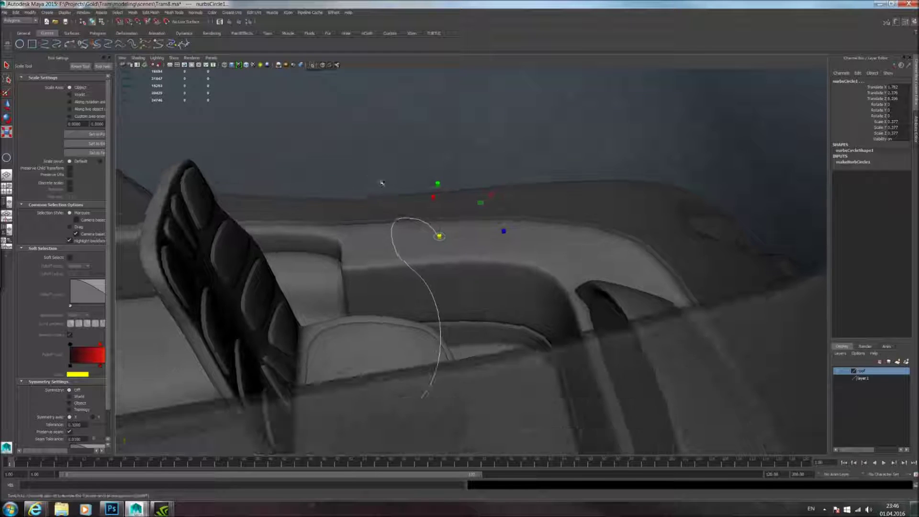
{"action": "left_click", "coordinate": [395, 228]}
{"action": "mouse_move", "coordinate": [395, 227]}
{"action": "left_mouse_down", "text": "alt"}
{"action": "mouse_move", "coordinate": [432, 240]}
{"action": "mouse_move", "coordinate": [439, 229]}
{"action": "left_mouse_up", "text": "alt"}
{"action": "left_click", "coordinate": [438, 224], "text": "shift"}
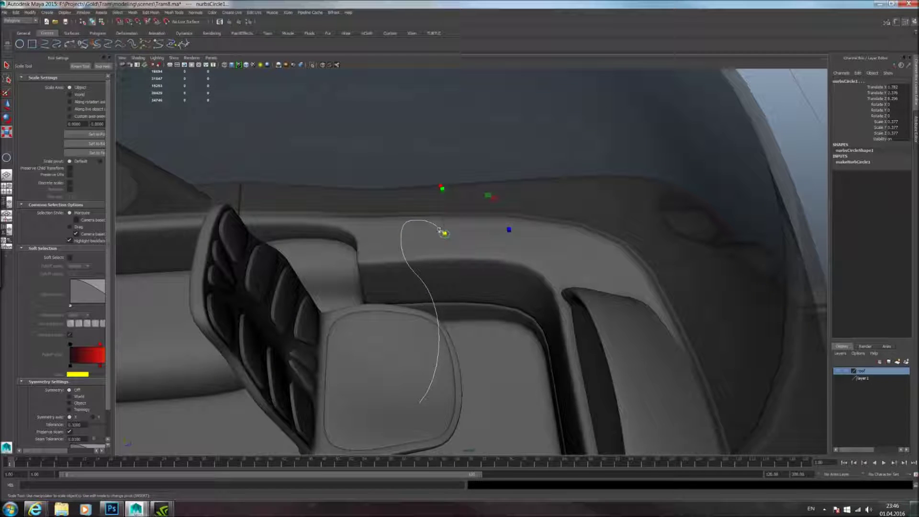
{"action": "left_click", "coordinate": [432, 223], "text": "shift"}
{"action": "left_click", "coordinate": [426, 223]}
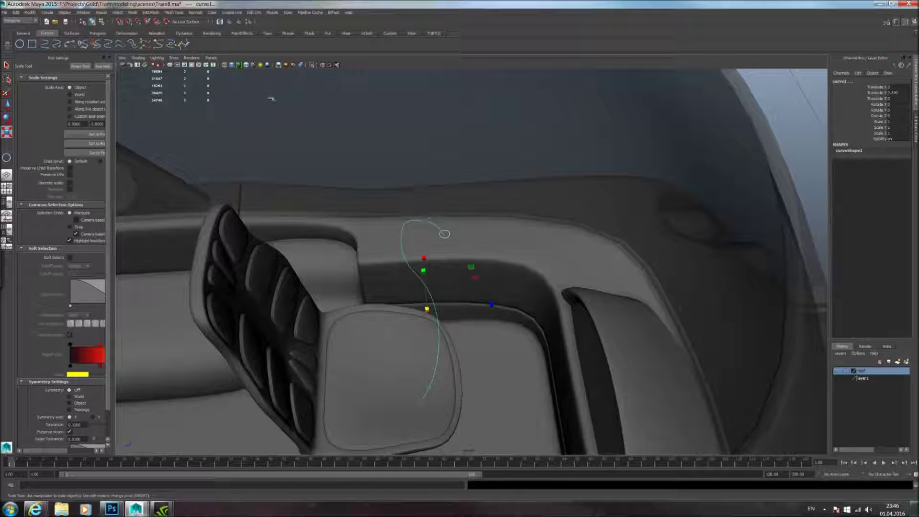
Step: Switch to the Surfaces menu set and open the Extrude options for the selected circle and curve
{"action": "left_click", "coordinate": [155, 13]}
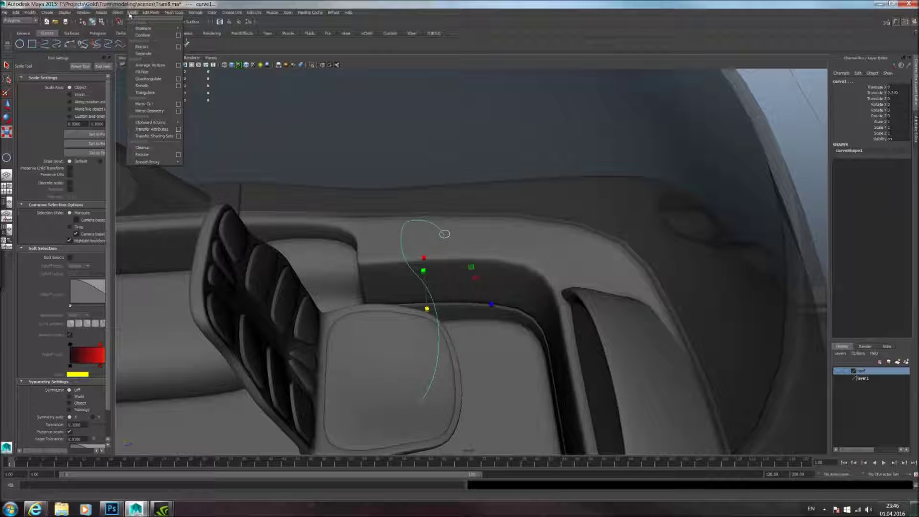
{"action": "left_click", "coordinate": [18, 21]}
{"action": "left_click", "coordinate": [19, 22]}
{"action": "left_click", "coordinate": [18, 35]}
{"action": "left_click", "coordinate": [145, 12]}
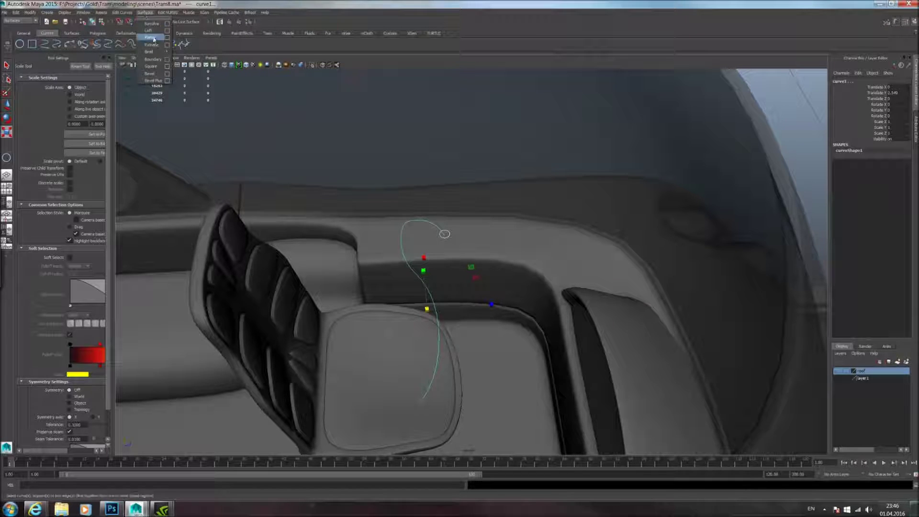
{"action": "left_click", "coordinate": [167, 46]}
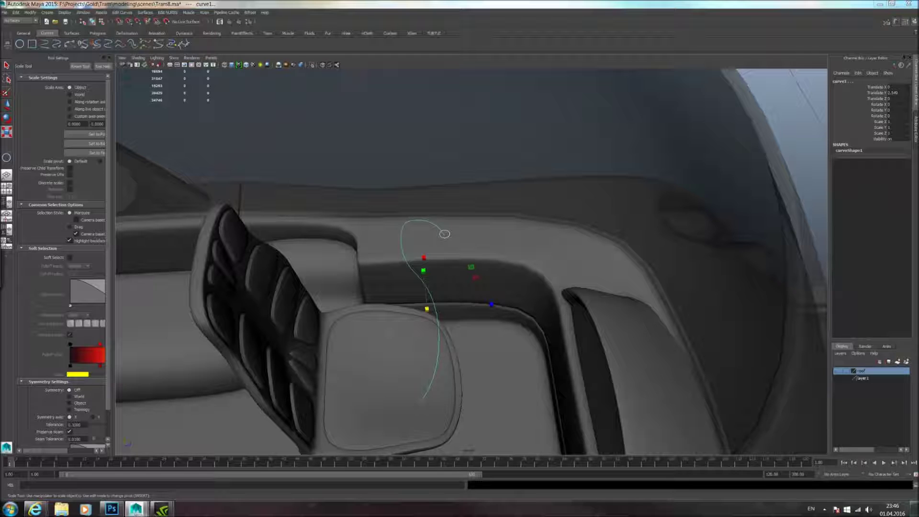
Step: Try extruding the circle along the curve as a tube with two different settings, undoing each attempt
{"action": "key", "text": "g"}
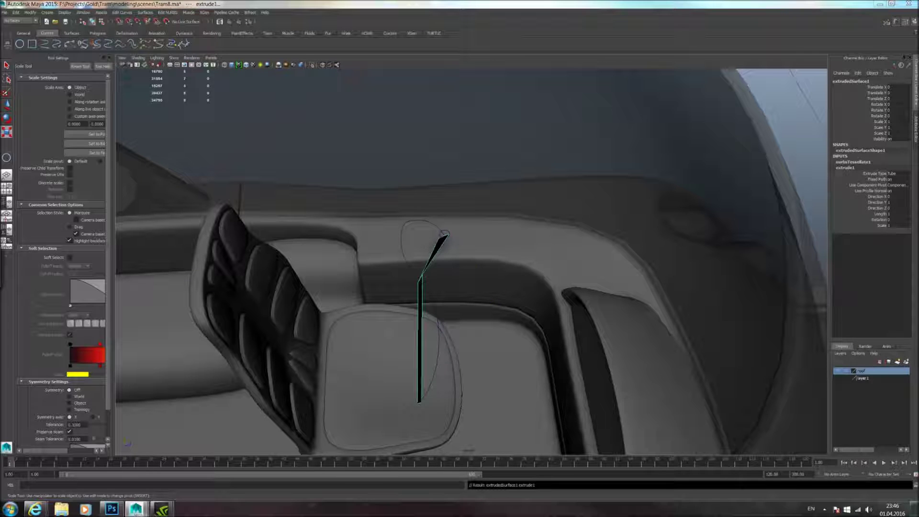
{"action": "key", "text": "ctrl+z"}
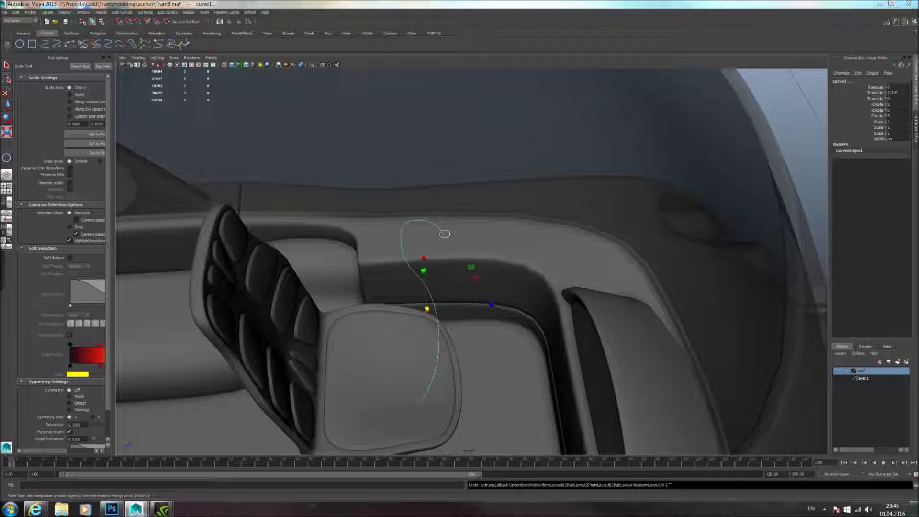
{"action": "key", "text": "g"}
{"action": "left_click_drag", "start_coordinate": [620, 249], "coordinate": [651, 247], "text": "alt"}
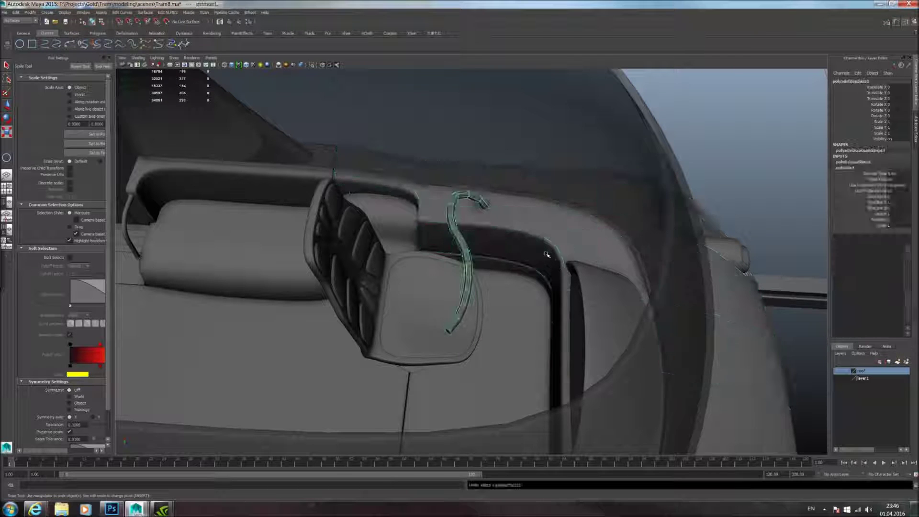
{"action": "key", "text": "ctrl+z"}
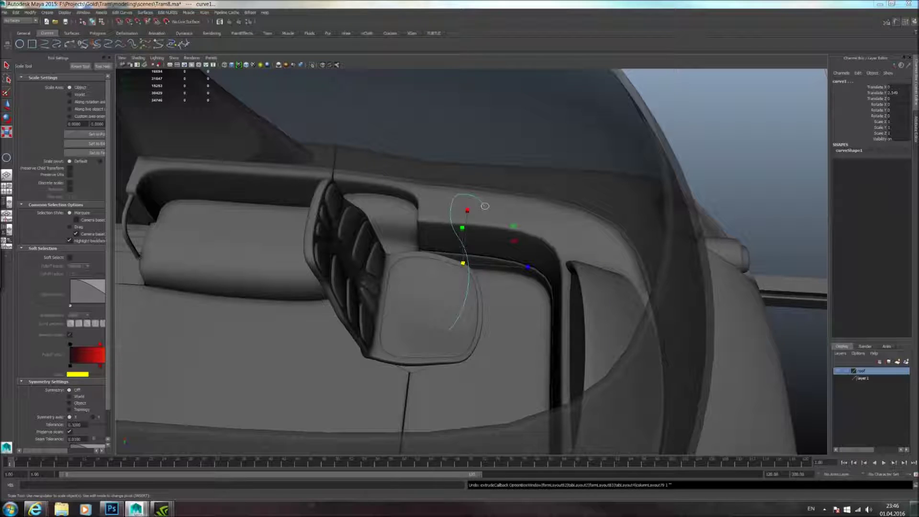
Step: Extrude the circle along the curve into a more finely segmented polygon tube
{"action": "key", "text": "g"}
{"action": "left_click_drag", "start_coordinate": [611, 232], "coordinate": [447, 232], "text": "alt"}
{"action": "scroll", "coordinate": [438, 242], "scroll_direction": "up", "scroll_amount": 4}
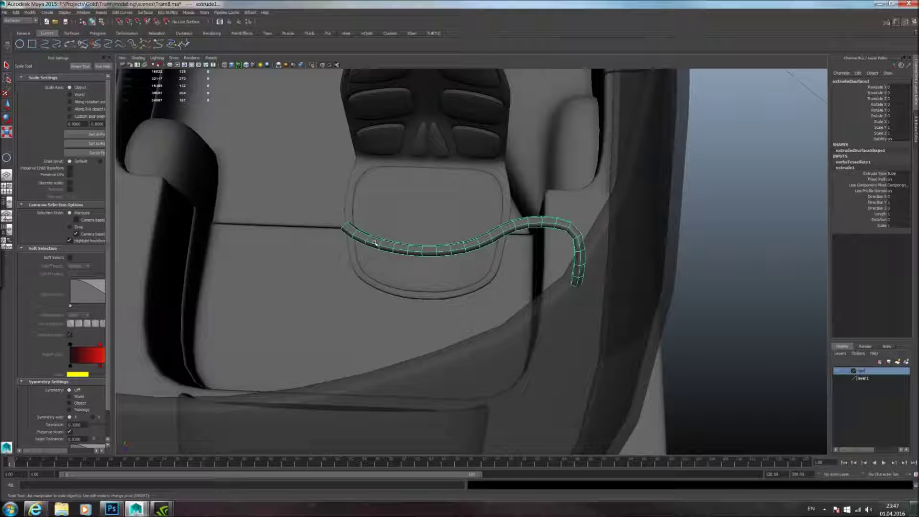
Step: Undo the last tube extrusion and extrude the circle along the curve again
{"action": "left_click_drag", "start_coordinate": [362, 230], "coordinate": [546, 244], "text": "alt"}
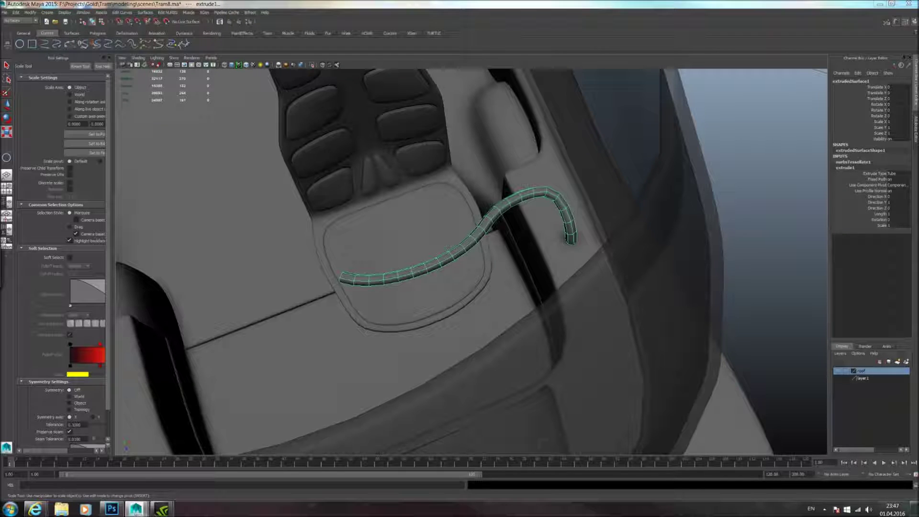
{"action": "key", "text": "ctrl+z"}
{"action": "key", "text": "ctrl+z"}
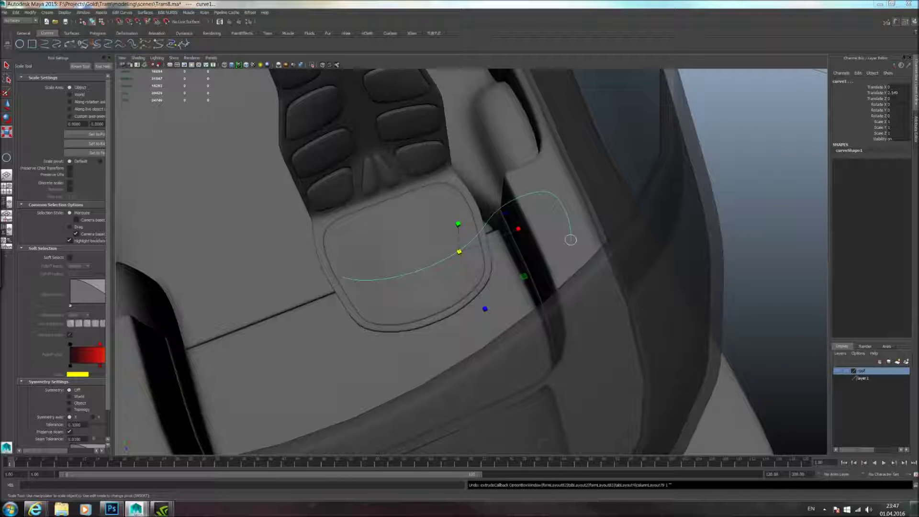
{"action": "left_click_drag", "start_coordinate": [530, 233], "coordinate": [498, 197], "text": "alt"}
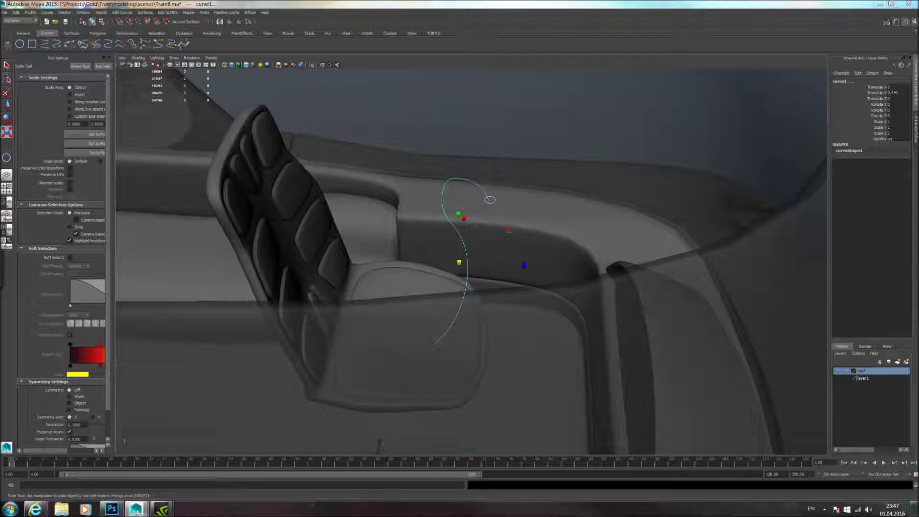
{"action": "key", "text": "g"}
{"action": "left_click_drag", "start_coordinate": [517, 216], "coordinate": [530, 254], "text": "alt"}
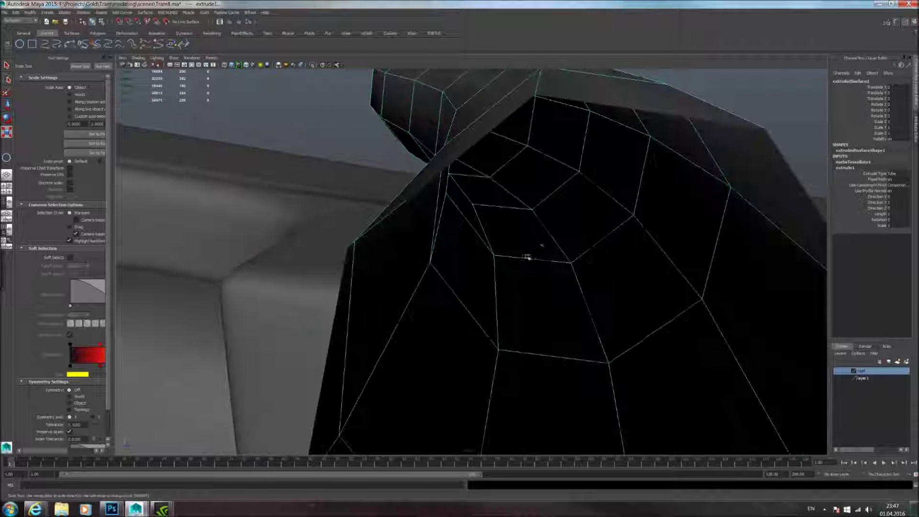
Step: Select two control vertices midway along the path curve and move them slightly back towards the seat
{"action": "left_click", "coordinate": [575, 223]}
{"action": "scroll", "coordinate": [573, 226], "scroll_direction": "down", "scroll_amount": 5}
{"action": "right_click_drag", "start_coordinate": [570, 230], "coordinate": [713, 296], "text": "alt"}
{"action": "key", "text": "Delete"}
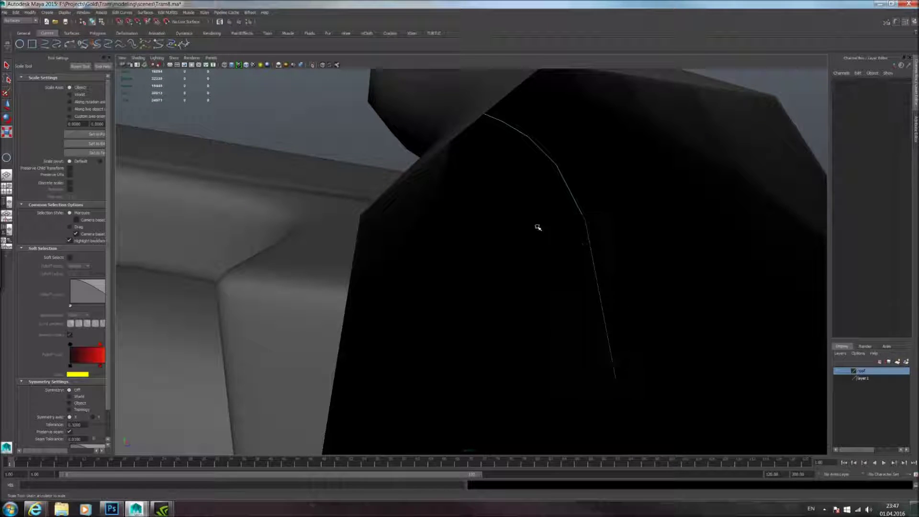
{"action": "scroll", "coordinate": [546, 229], "scroll_direction": "down", "scroll_amount": 5}
{"action": "left_click_drag", "start_coordinate": [552, 231], "coordinate": [370, 307], "text": "alt"}
{"action": "left_click_drag", "start_coordinate": [402, 237], "coordinate": [629, 304]}
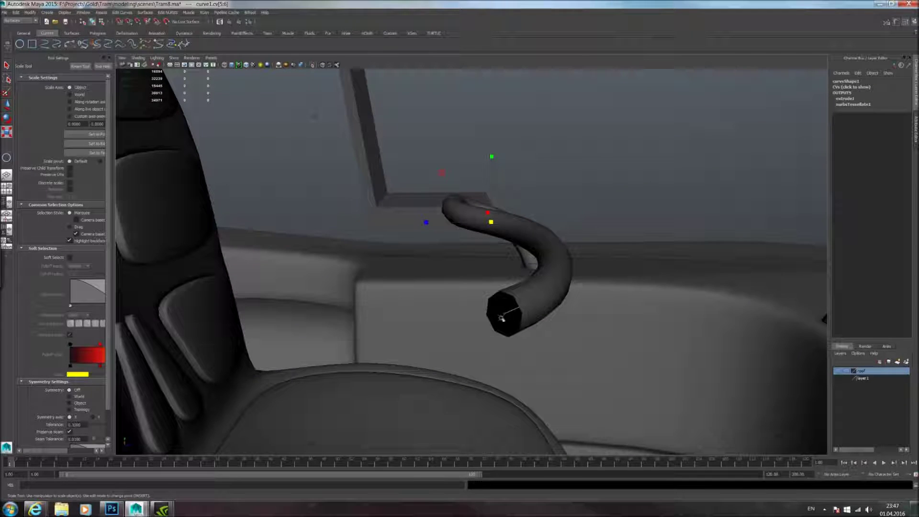
{"action": "right_click", "coordinate": [511, 310]}
{"action": "right_click_drag", "start_coordinate": [511, 310], "coordinate": [475, 310]}
{"action": "left_click_drag", "start_coordinate": [479, 283], "coordinate": [504, 301], "text": "alt"}
{"action": "left_click", "coordinate": [7, 105]}
{"action": "left_click_drag", "start_coordinate": [149, 161], "coordinate": [230, 192], "text": "alt"}
{"action": "right_click_drag", "start_coordinate": [230, 192], "coordinate": [182, 191], "text": "alt"}
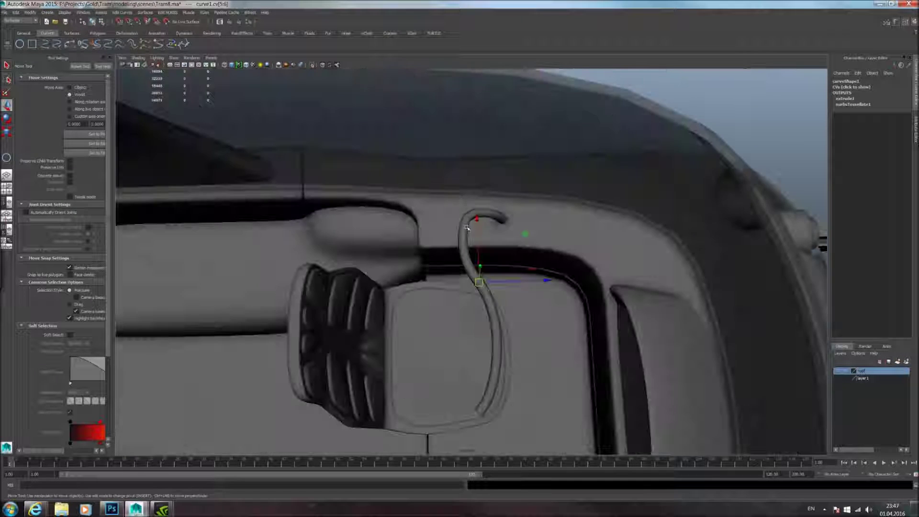
{"action": "left_click_drag", "start_coordinate": [545, 281], "coordinate": [528, 281]}
Step: Select the control vertex at the handrail curve's bend and switch to the side view of the curve's lower end
{"action": "left_click_drag", "start_coordinate": [518, 240], "coordinate": [369, 187], "text": "alt"}
{"action": "left_click_drag", "start_coordinate": [529, 206], "coordinate": [579, 244], "text": "alt"}
{"action": "key", "text": "space"}
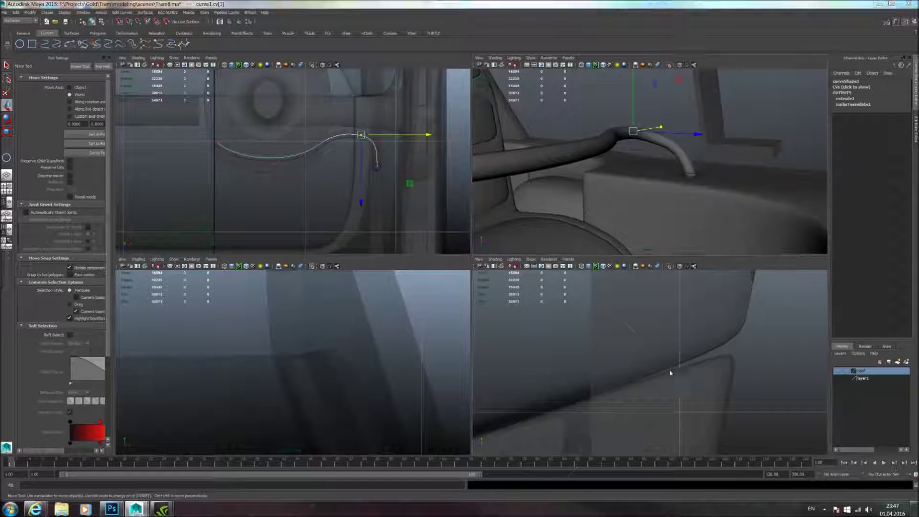
{"action": "key", "text": "space"}
{"action": "right_click_drag", "start_coordinate": [670, 373], "coordinate": [585, 354], "text": "alt"}
{"action": "key", "text": "f"}
{"action": "scroll", "coordinate": [484, 300], "scroll_direction": "up", "scroll_amount": 2}
{"action": "scroll", "coordinate": [498, 328], "scroll_direction": "down", "scroll_amount": 12}
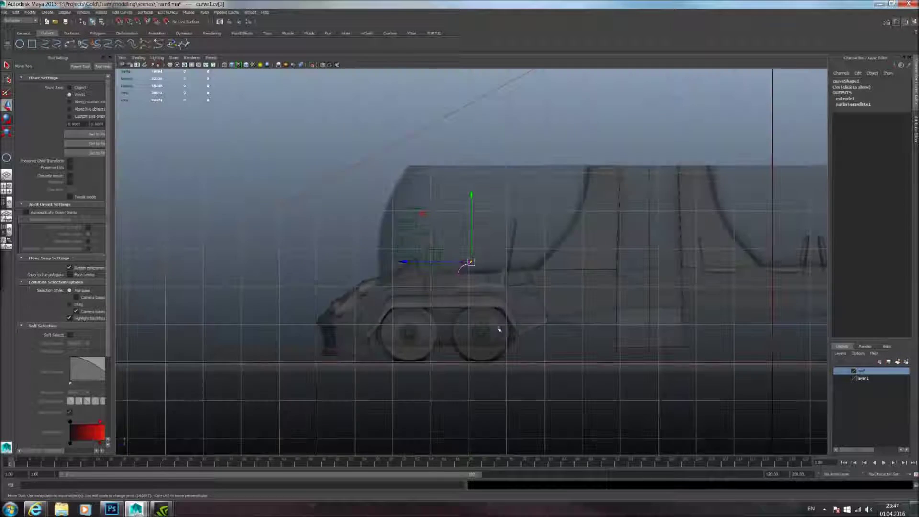
{"action": "middle_click_drag", "start_coordinate": [496, 311], "coordinate": [495, 286], "text": "alt"}
{"action": "scroll", "coordinate": [495, 287], "scroll_direction": "up", "scroll_amount": 10}
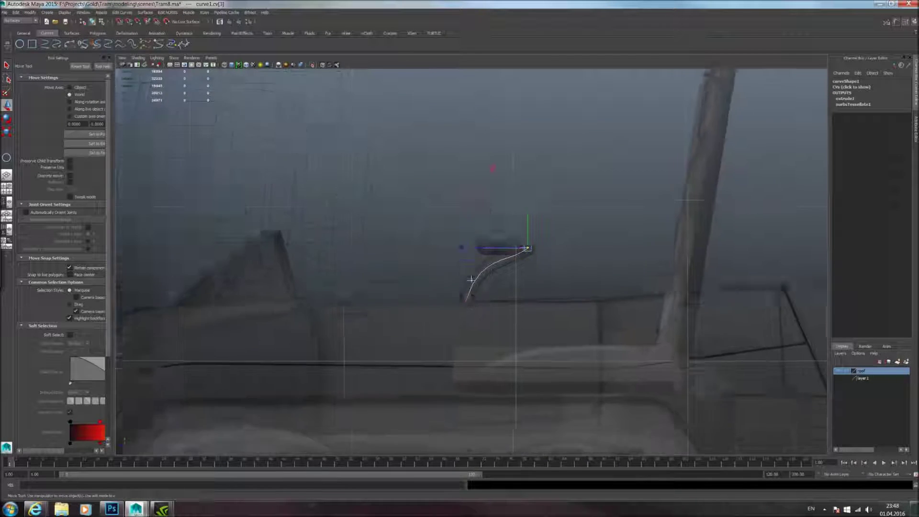
{"action": "scroll", "coordinate": [479, 302], "scroll_direction": "up", "scroll_amount": 6}
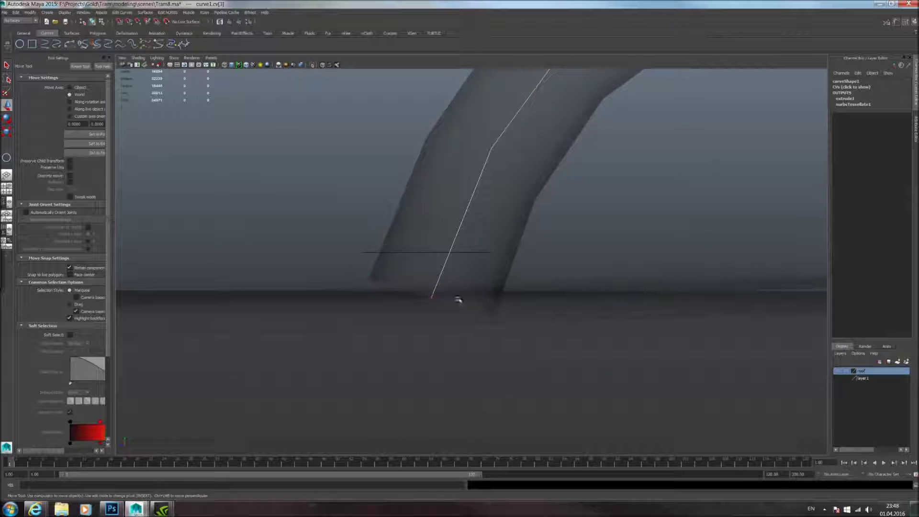
Step: Select the end control vertex where the handrail curve meets the side panel
{"action": "scroll", "coordinate": [460, 302], "scroll_direction": "down", "scroll_amount": 12}
{"action": "middle_click_drag", "start_coordinate": [451, 265], "coordinate": [450, 275], "text": "alt"}
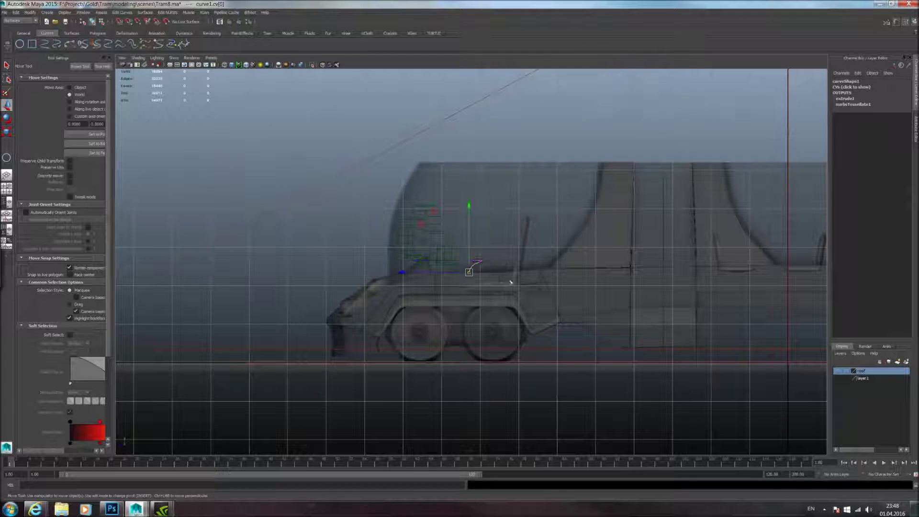
{"action": "key", "text": "f"}
{"action": "middle_click_drag", "start_coordinate": [501, 284], "coordinate": [507, 320], "text": "alt"}
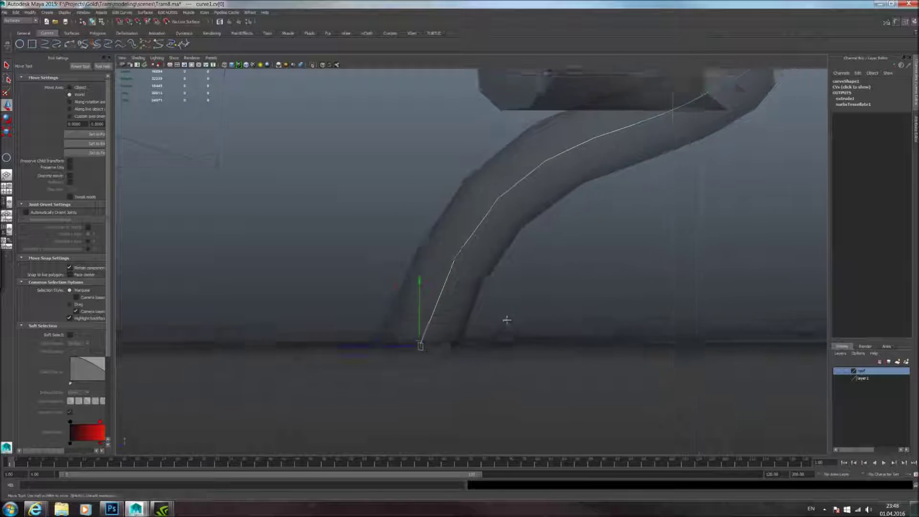
{"action": "scroll", "coordinate": [495, 300], "scroll_direction": "down", "scroll_amount": 8}
{"action": "scroll", "coordinate": [565, 311], "scroll_direction": "up", "scroll_amount": 8}
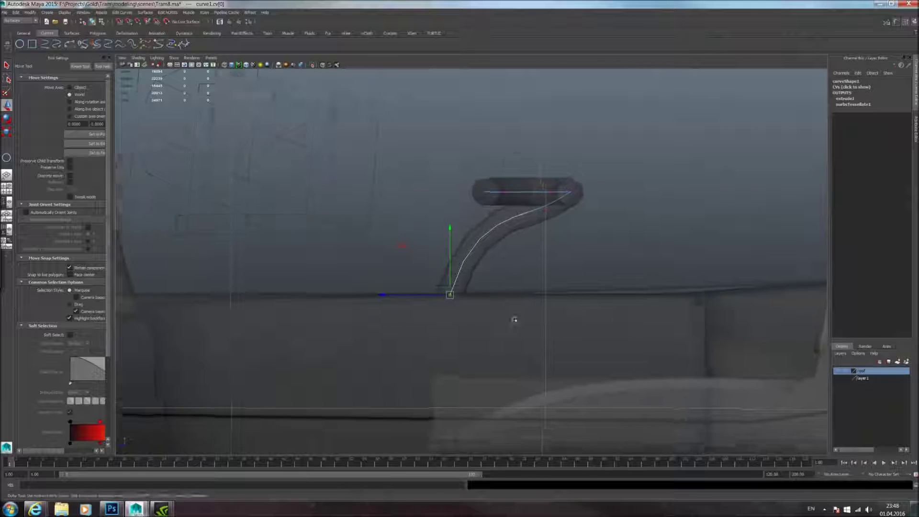
{"action": "scroll", "coordinate": [540, 290], "scroll_direction": "up", "scroll_amount": 3}
{"action": "middle_click_drag", "start_coordinate": [529, 289], "coordinate": [479, 310], "text": "alt"}
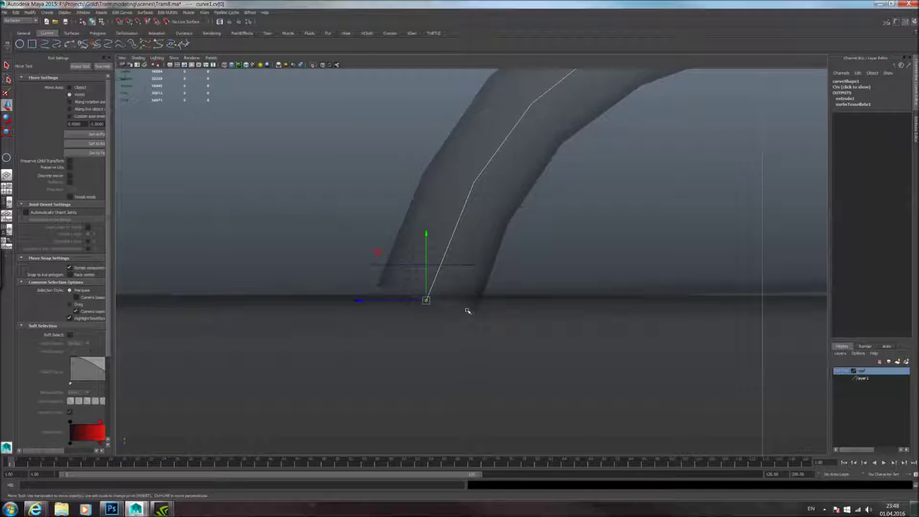
{"action": "left_click", "coordinate": [467, 293]}
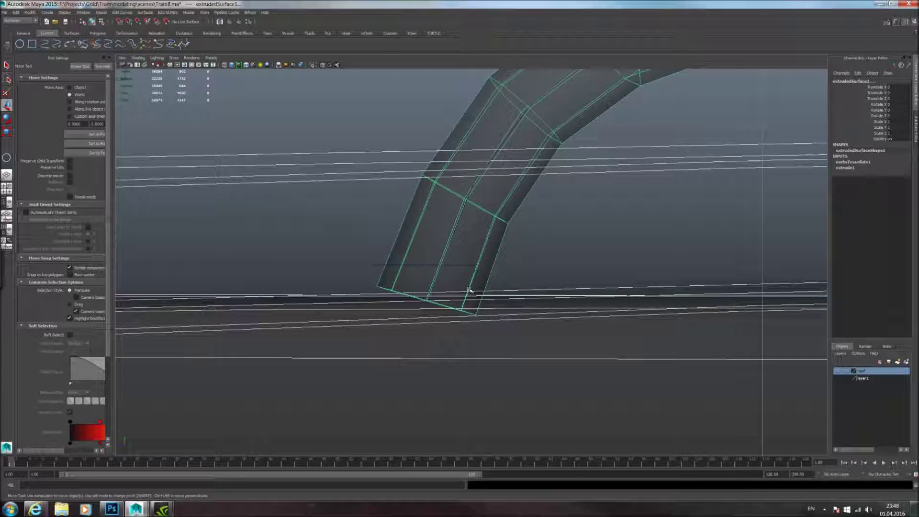
{"action": "key", "text": "ctrl+z"}
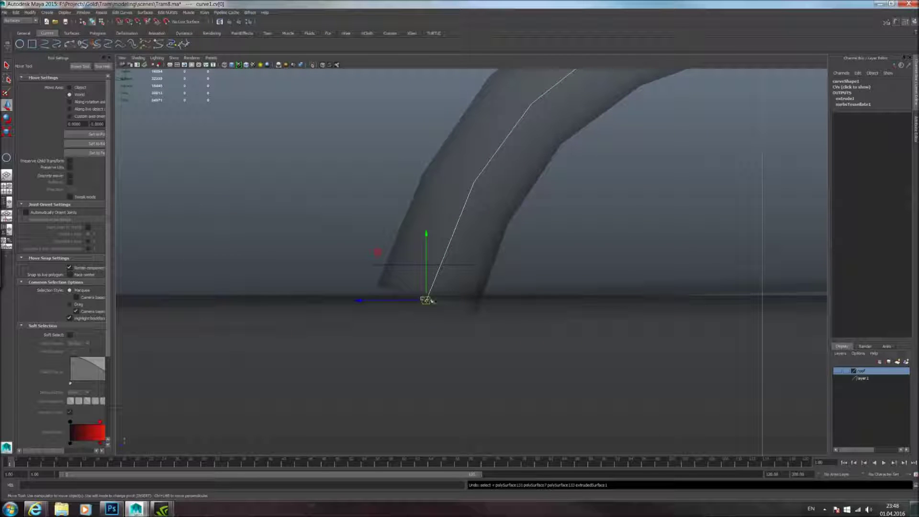
{"action": "key", "text": "ctrl+z"}
{"action": "key", "text": "ctrl+z"}
{"action": "middle_click_drag", "start_coordinate": [539, 212], "coordinate": [449, 340], "text": "alt"}
{"action": "scroll", "coordinate": [518, 326], "scroll_direction": "down", "scroll_amount": 6}
{"action": "scroll", "coordinate": [528, 326], "scroll_direction": "up", "scroll_amount": 5}
{"action": "scroll", "coordinate": [528, 326], "scroll_direction": "down", "scroll_amount": 4}
{"action": "left_click", "coordinate": [462, 262]}
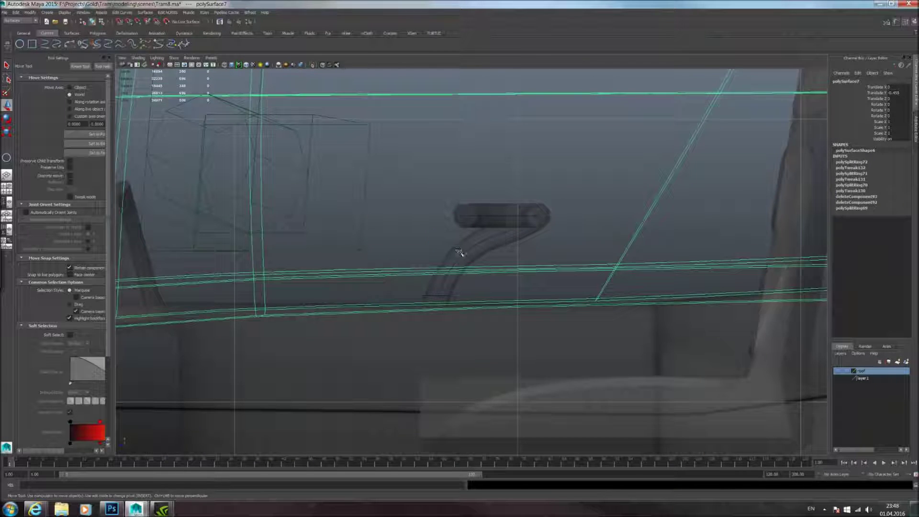
{"action": "scroll", "coordinate": [459, 252], "scroll_direction": "up", "scroll_amount": 2}
{"action": "key", "text": "ctrl+z"}
Step: Move the second control vertex from the curve's base forward so the tube rises upright from the side panel
{"action": "scroll", "coordinate": [463, 259], "scroll_direction": "up", "scroll_amount": 2}
{"action": "left_click_drag", "start_coordinate": [434, 233], "coordinate": [451, 250]}
{"action": "scroll", "coordinate": [483, 268], "scroll_direction": "up", "scroll_amount": 2}
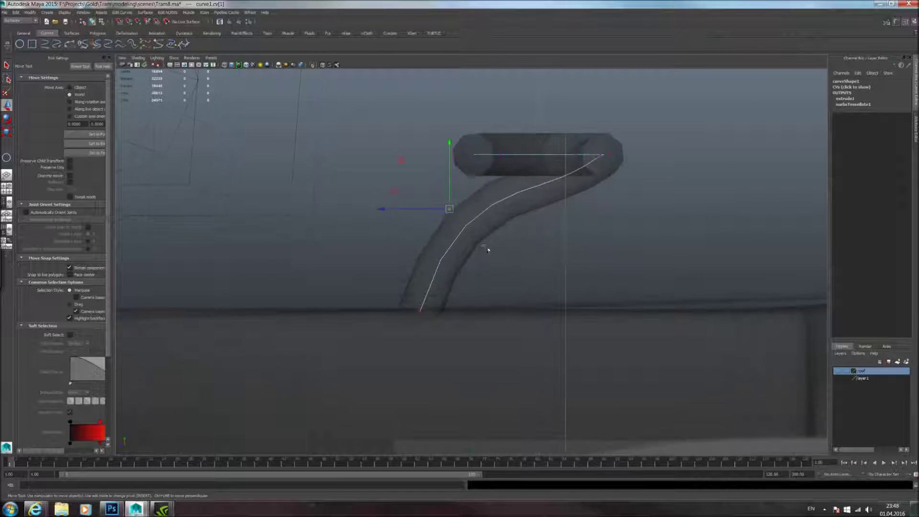
{"action": "middle_click_drag", "start_coordinate": [408, 165], "coordinate": [370, 159]}
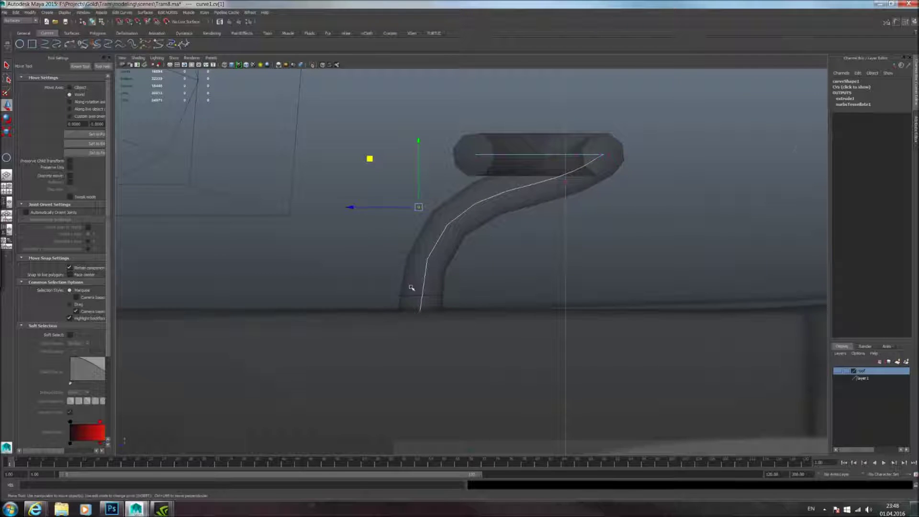
{"action": "left_click", "coordinate": [423, 311]}
Step: Examine the reshaped handrail and its joint with the side panel in the perspective view
{"action": "key", "text": "space"}
{"action": "key", "text": "space"}
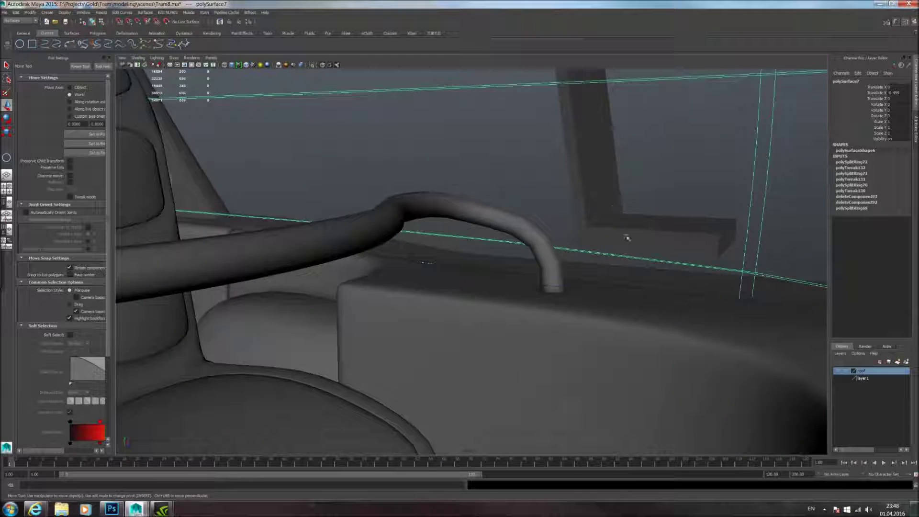
{"action": "scroll", "coordinate": [628, 238], "scroll_direction": "up", "scroll_amount": 3}
{"action": "left_click", "coordinate": [607, 310]}
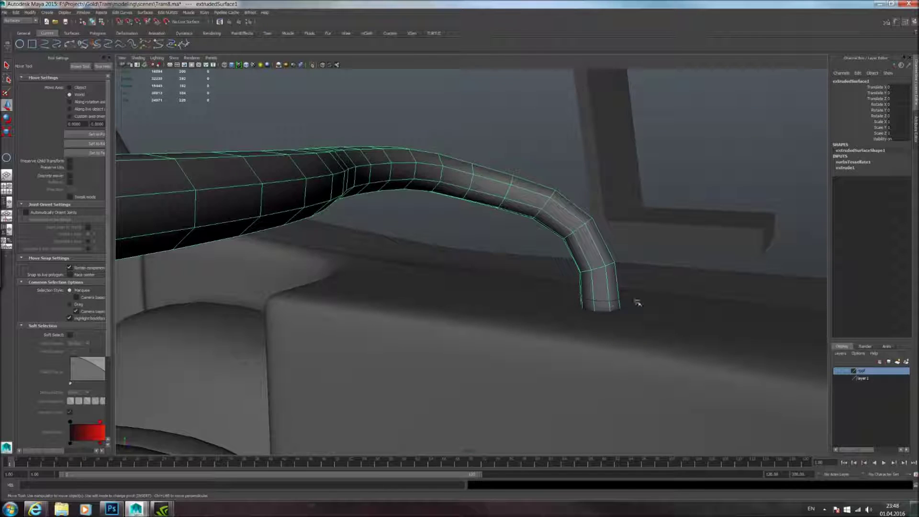
{"action": "left_click_drag", "start_coordinate": [597, 311], "coordinate": [529, 269], "text": "alt"}
{"action": "left_click", "coordinate": [575, 305]}
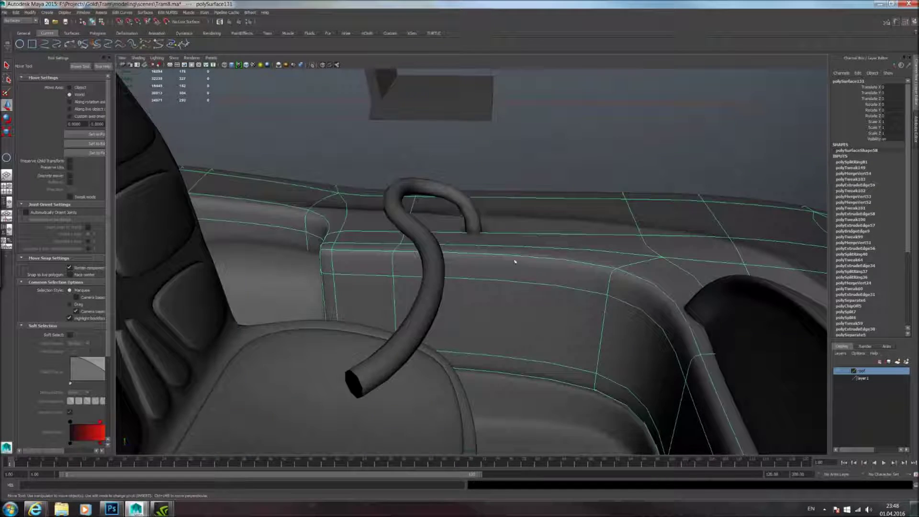
{"action": "scroll", "coordinate": [469, 269], "scroll_direction": "down", "scroll_amount": 3}
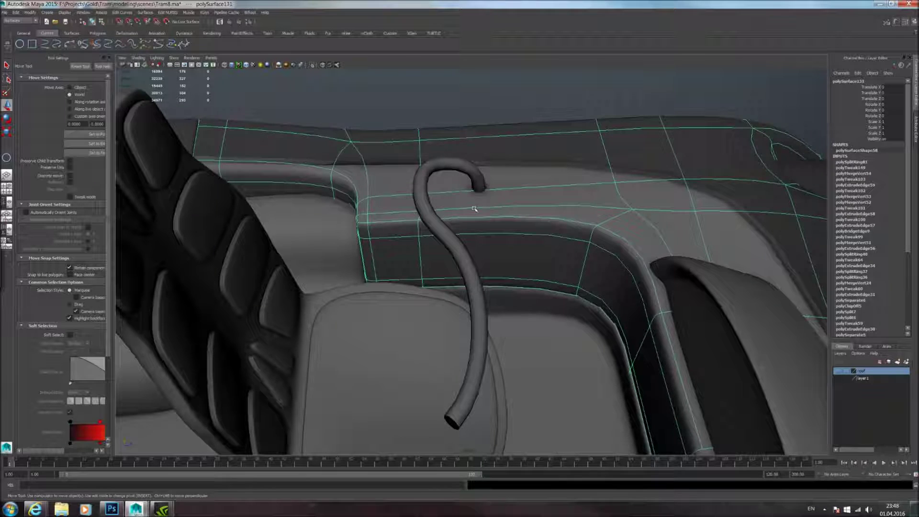
{"action": "left_click_drag", "start_coordinate": [444, 220], "coordinate": [464, 217], "text": "alt"}
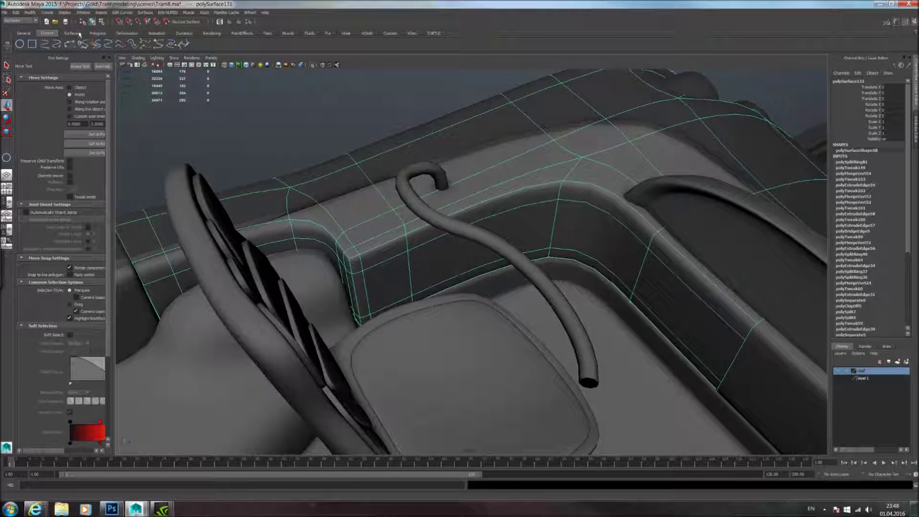
Step: Create a polygon cube and position it beside the handrail in front of the seat
{"action": "left_click", "coordinate": [98, 33]}
{"action": "left_click", "coordinate": [421, 212]}
{"action": "left_click_drag", "start_coordinate": [421, 212], "coordinate": [374, 175], "text": "alt"}
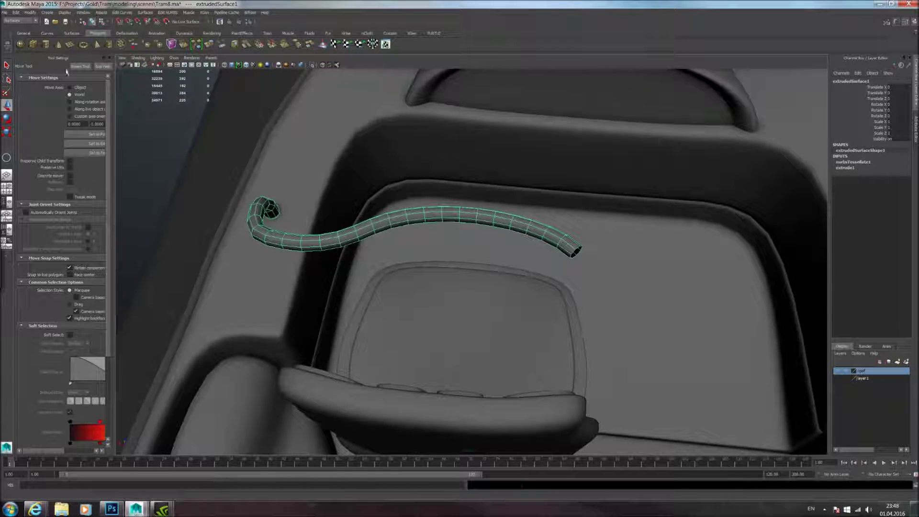
{"action": "left_click", "coordinate": [33, 44]}
{"action": "scroll", "coordinate": [407, 239], "scroll_direction": "down", "scroll_amount": 4}
{"action": "mouse_move", "coordinate": [406, 239]}
{"action": "left_mouse_down", "text": "alt"}
{"action": "mouse_move", "coordinate": [410, 302]}
{"action": "mouse_move", "coordinate": [527, 306]}
{"action": "mouse_move", "coordinate": [519, 278]}
{"action": "mouse_move", "coordinate": [462, 278]}
{"action": "mouse_move", "coordinate": [467, 212]}
{"action": "left_mouse_up", "text": "alt"}
{"action": "key", "text": "w"}
{"action": "left_click_drag", "start_coordinate": [469, 300], "coordinate": [474, 162], "text": "alt"}
{"action": "left_click_drag", "start_coordinate": [541, 205], "coordinate": [501, 225]}
Step: Scale the cube into a long, thin board running alongside the handrail
{"action": "left_click", "coordinate": [5, 135]}
{"action": "left_click_drag", "start_coordinate": [427, 138], "coordinate": [467, 249]}
{"action": "left_click_drag", "start_coordinate": [493, 285], "coordinate": [566, 240]}
{"action": "middle_click_drag", "start_coordinate": [555, 235], "coordinate": [412, 209], "text": "alt"}
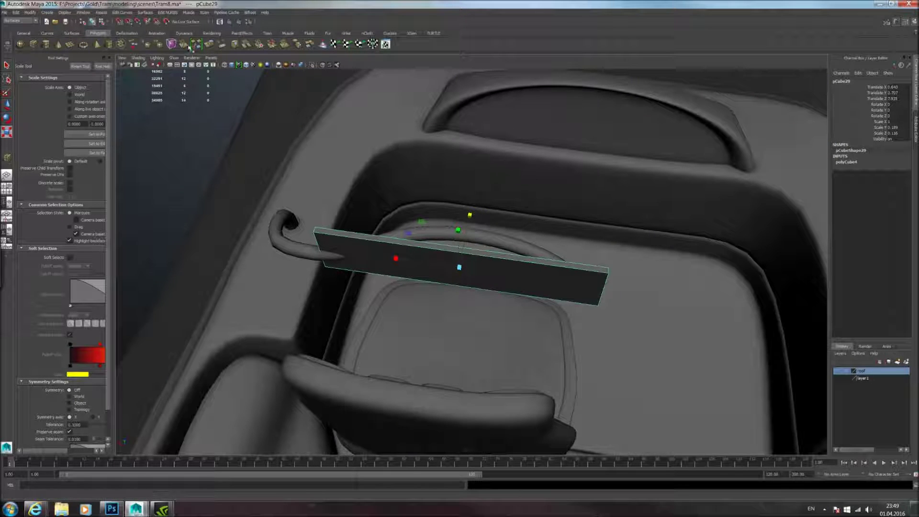
Step: Switch to the Polygons menu set and insert two edge loops across the board using the Multiple edge loops option
{"action": "left_click", "coordinate": [122, 13]}
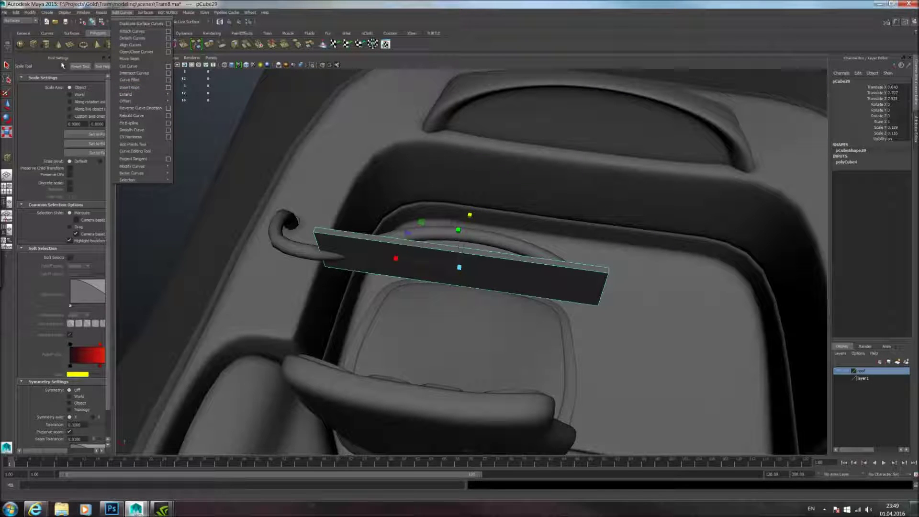
{"action": "mouse_move", "coordinate": [145, 12]}
{"action": "left_click", "coordinate": [20, 21]}
{"action": "left_click", "coordinate": [13, 31]}
{"action": "left_click", "coordinate": [133, 13]}
{"action": "mouse_move", "coordinate": [180, 14]}
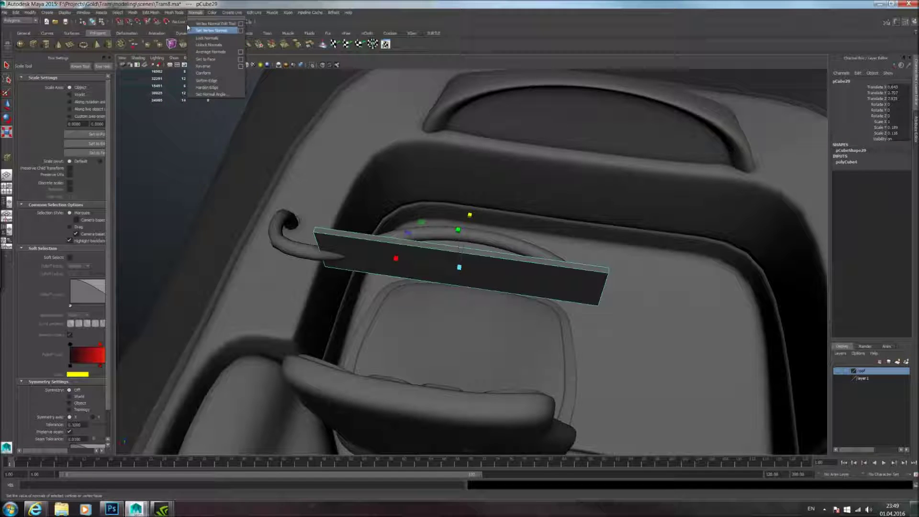
{"action": "left_click", "coordinate": [197, 95]}
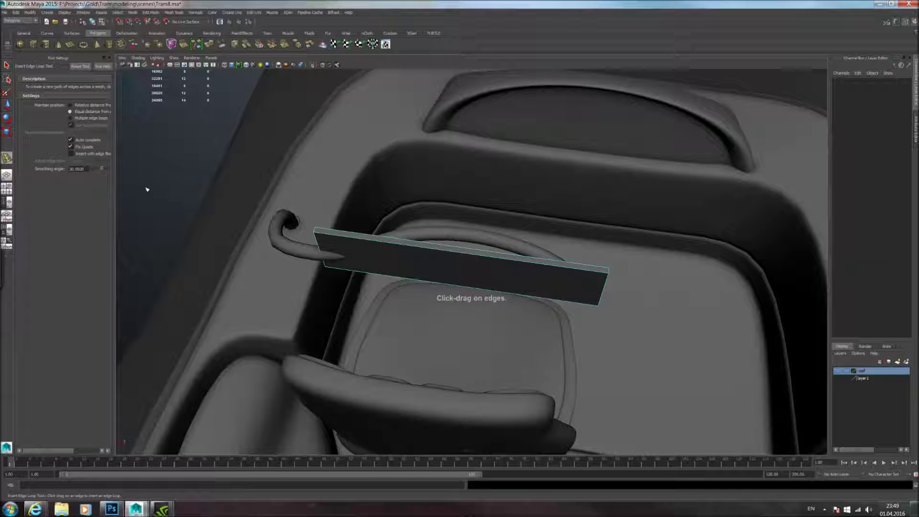
{"action": "left_click", "coordinate": [87, 118]}
{"action": "left_click", "coordinate": [462, 253]}
Step: Move the board's middle section forward so it bends along the handrail
{"action": "left_click_drag", "start_coordinate": [288, 199], "coordinate": [314, 267], "text": "alt"}
{"action": "key", "text": "w"}
{"action": "left_click_drag", "start_coordinate": [474, 253], "coordinate": [476, 224]}
{"action": "left_click_drag", "start_coordinate": [523, 250], "coordinate": [582, 305], "text": "alt"}
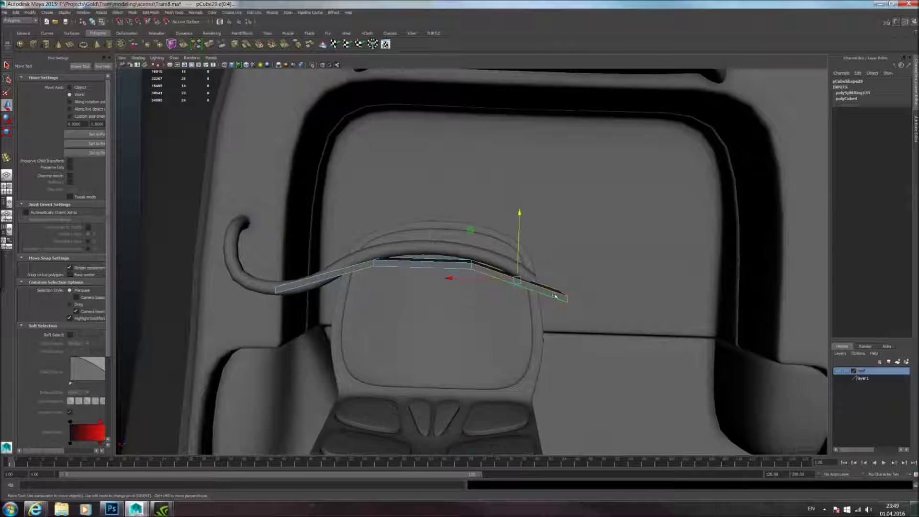
Step: Select the vertices at both ends of the board and move them back towards the seat
{"action": "right_click_drag", "start_coordinate": [555, 295], "coordinate": [531, 287]}
{"action": "left_click_drag", "start_coordinate": [540, 258], "coordinate": [615, 324]}
{"action": "left_click_drag", "start_coordinate": [566, 230], "coordinate": [393, 218]}
{"action": "left_click_drag", "start_coordinate": [444, 272], "coordinate": [425, 252], "text": "alt"}
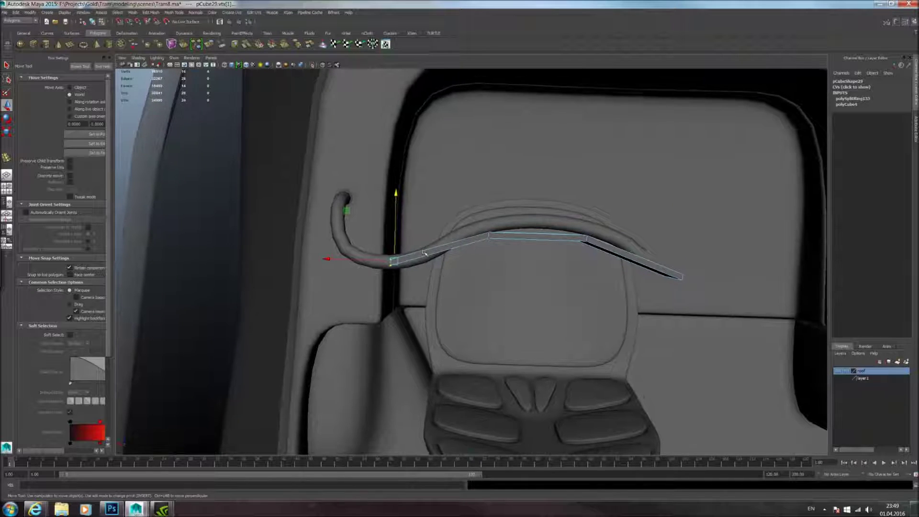
{"action": "key", "text": "ctrl+z"}
{"action": "key", "text": "ctrl+z"}
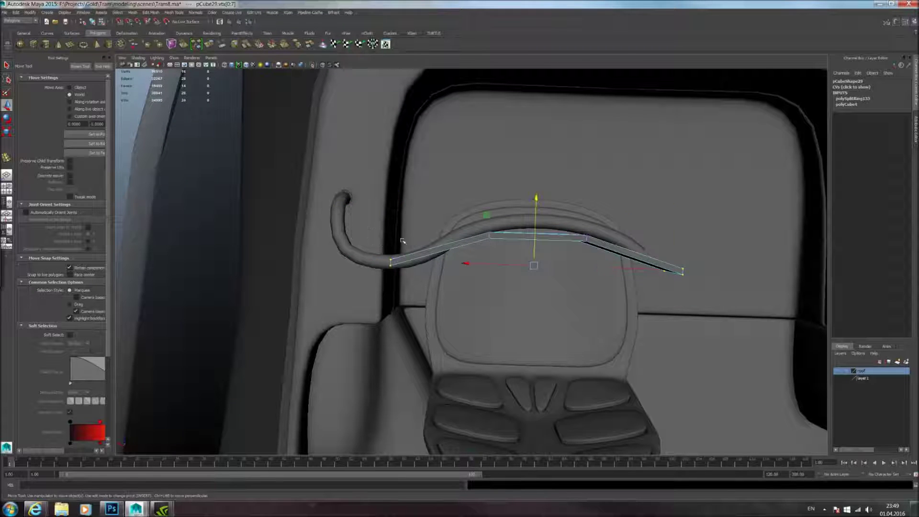
{"action": "left_click_drag", "start_coordinate": [537, 202], "coordinate": [512, 251]}
{"action": "left_click", "coordinate": [582, 204]}
{"action": "left_click", "coordinate": [587, 213]}
Step: Select the board together with the handrail tube and try moving them forward
{"action": "left_click_drag", "start_coordinate": [587, 213], "coordinate": [499, 255], "text": "alt"}
{"action": "left_click", "coordinate": [460, 241]}
{"action": "left_click", "coordinate": [454, 247]}
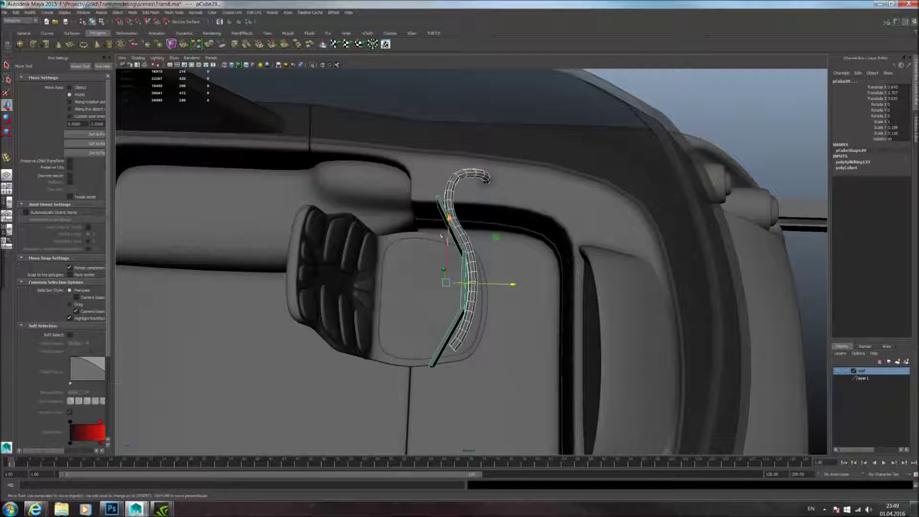
{"action": "middle_click_drag", "start_coordinate": [302, 172], "coordinate": [473, 200]}
{"action": "key", "text": "ctrl+z"}
{"action": "key", "text": "ctrl+z"}
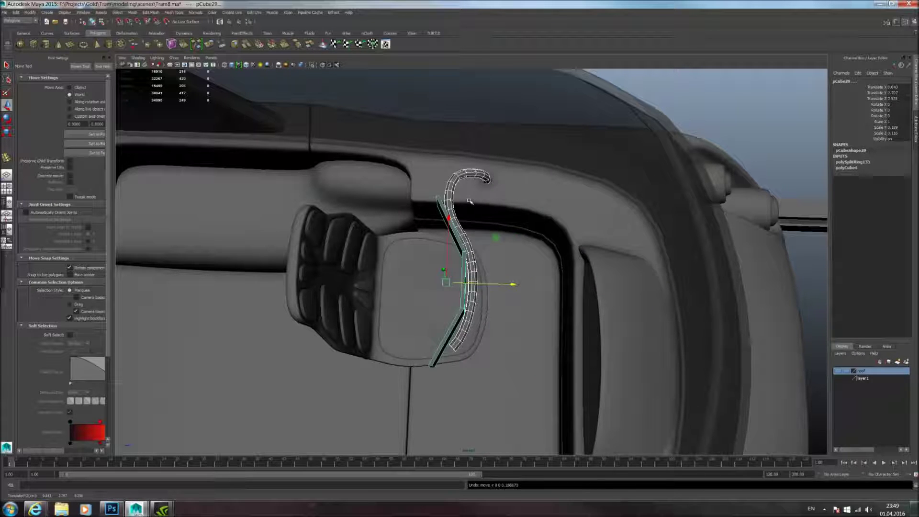
Step: Select the handrail tube and delete the construction history of all objects in the scene
{"action": "scroll", "coordinate": [469, 204], "scroll_direction": "up", "scroll_amount": 4}
{"action": "left_click", "coordinate": [457, 360]}
{"action": "left_click", "coordinate": [16, 13]}
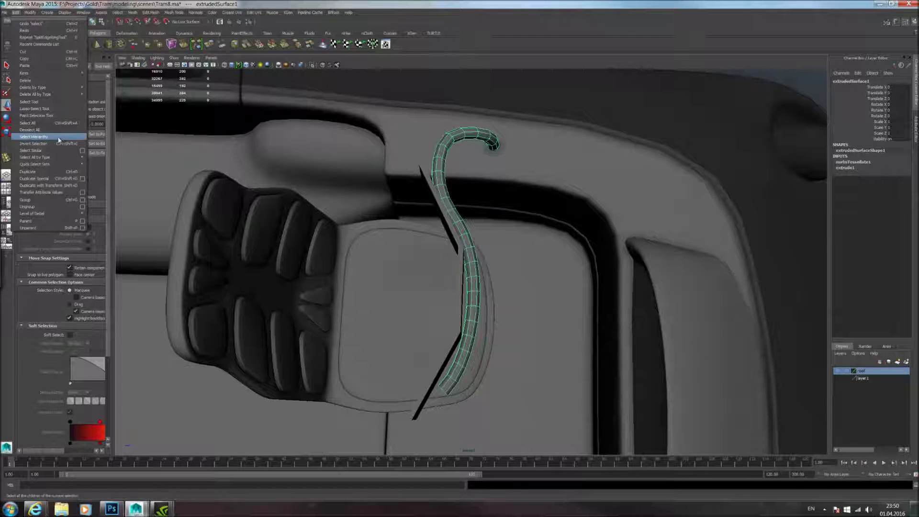
{"action": "mouse_move", "coordinate": [55, 97]}
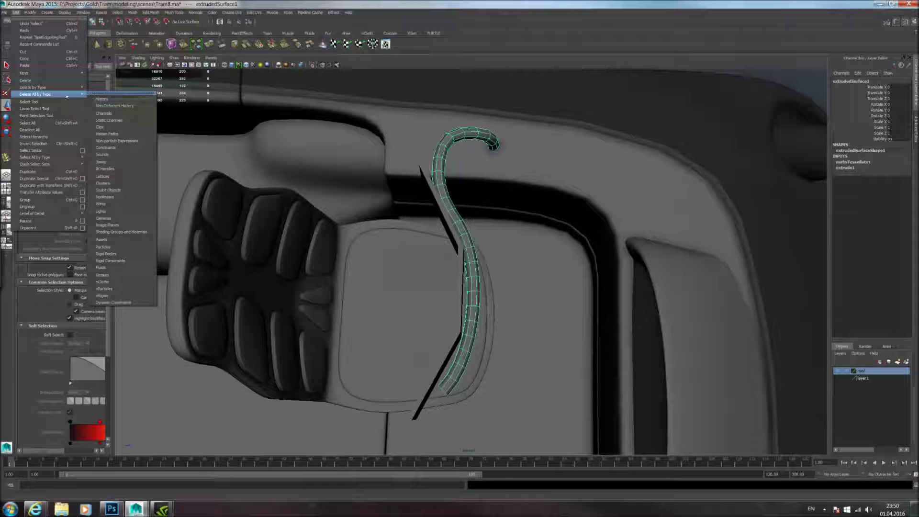
{"action": "left_click", "coordinate": [102, 98]}
{"action": "middle_click_drag", "start_coordinate": [514, 241], "coordinate": [484, 254], "text": "alt"}
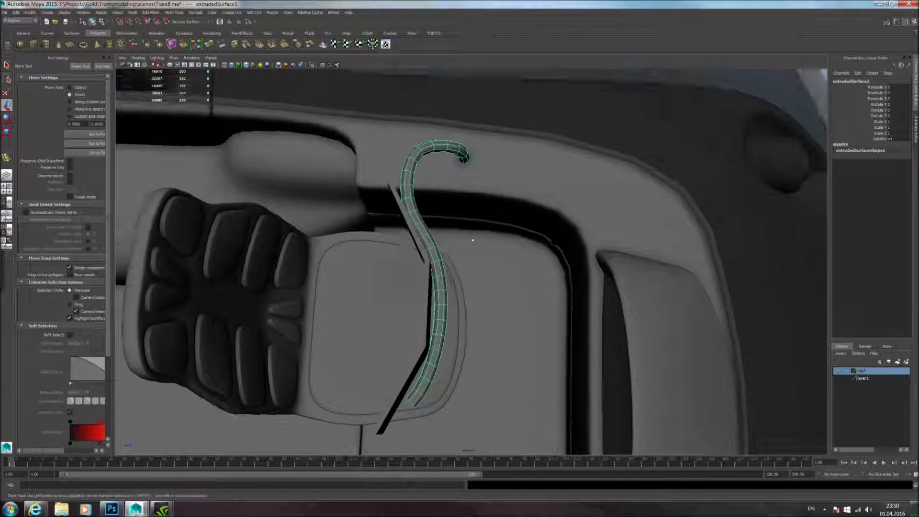
{"action": "middle_click_drag", "start_coordinate": [424, 240], "coordinate": [463, 239]}
{"action": "left_click", "coordinate": [463, 241]}
{"action": "key", "text": "ctrl+z"}
{"action": "key", "text": "ctrl+z"}
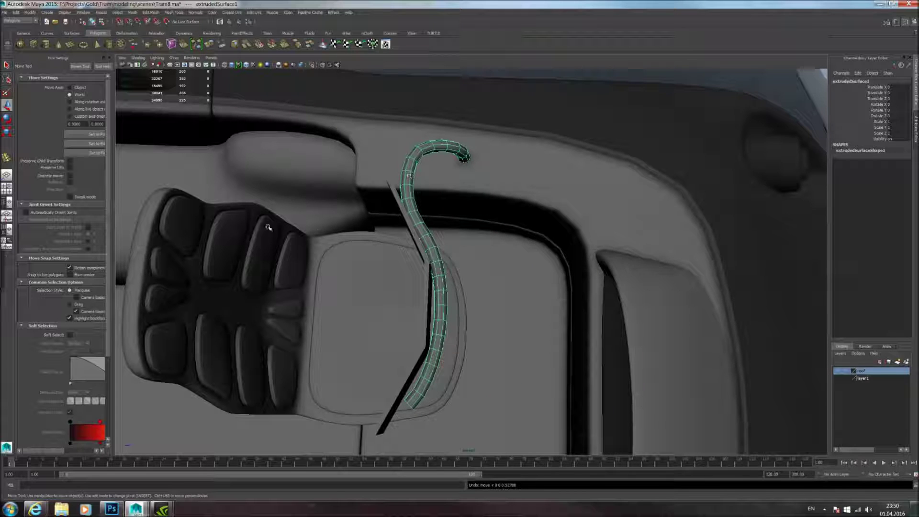
Step: Add the board to the handrail selection and move both forward, away from the driver's seat
{"action": "left_click", "coordinate": [417, 237], "text": "shift"}
{"action": "middle_click_drag", "start_coordinate": [387, 248], "coordinate": [433, 249]}
{"action": "left_click_drag", "start_coordinate": [434, 249], "coordinate": [458, 237], "text": "alt"}
Step: Select only the bent board and tilt it about 28 degrees around its X axis
{"action": "left_click", "coordinate": [471, 224]}
{"action": "scroll", "coordinate": [474, 226], "scroll_direction": "down", "scroll_amount": 5}
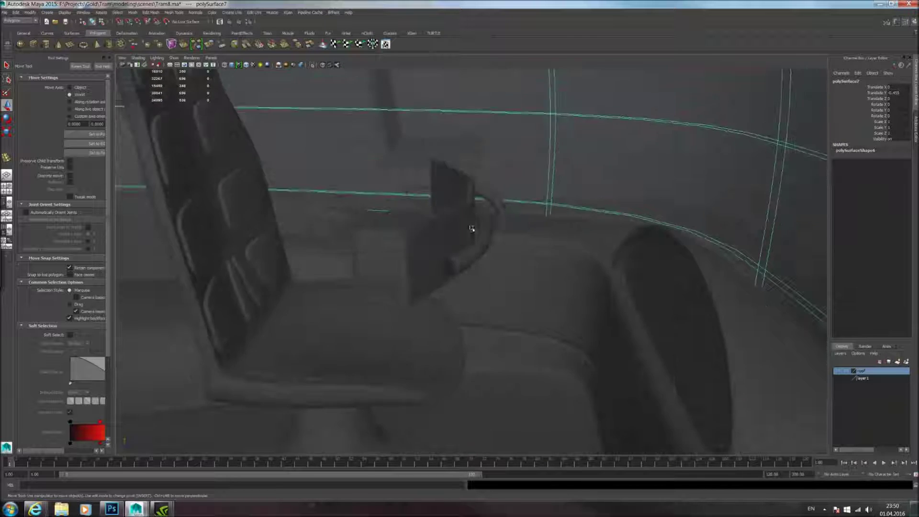
{"action": "scroll", "coordinate": [468, 249], "scroll_direction": "up", "scroll_amount": 5}
{"action": "left_click", "coordinate": [469, 245]}
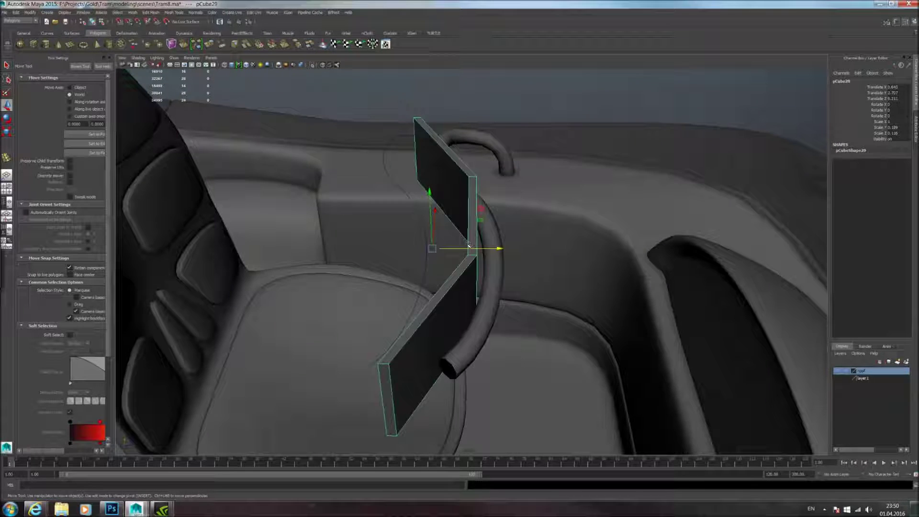
{"action": "key", "text": "e"}
{"action": "left_click_drag", "start_coordinate": [500, 213], "coordinate": [495, 241]}
Step: Examine the tilted board's placement relative to the seat, handrail and dashboard hood from inside and outside the cab
{"action": "left_click_drag", "start_coordinate": [435, 230], "coordinate": [494, 302], "text": "alt"}
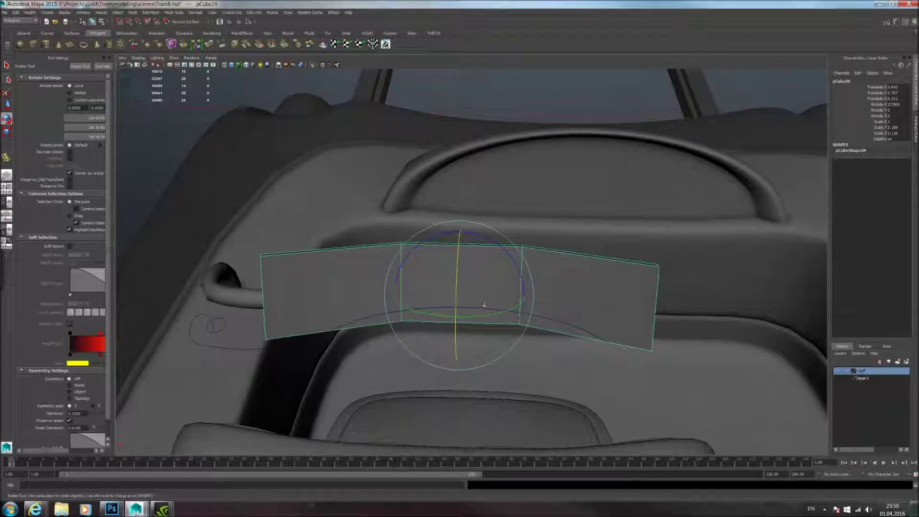
{"action": "right_click_drag", "start_coordinate": [344, 297], "coordinate": [376, 297], "text": "alt"}
{"action": "middle_click_drag", "start_coordinate": [460, 290], "coordinate": [450, 300], "text": "alt"}
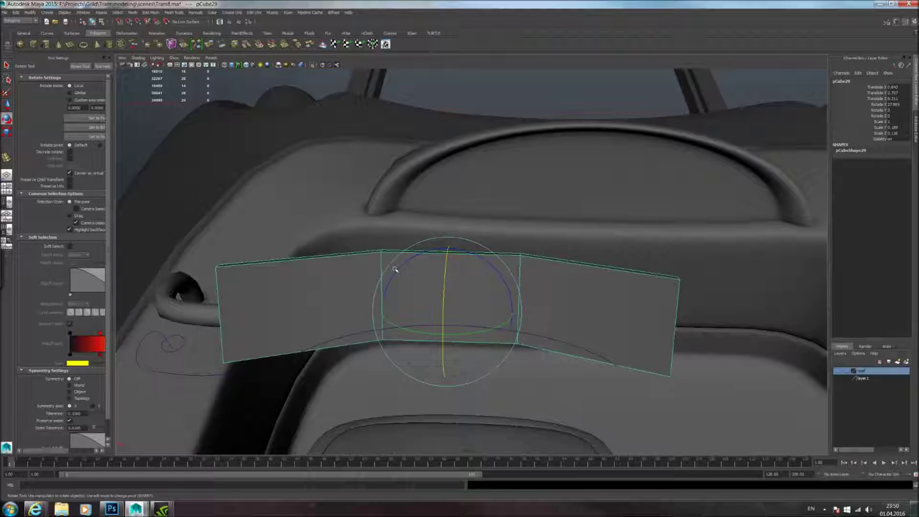
{"action": "left_click", "coordinate": [487, 187]}
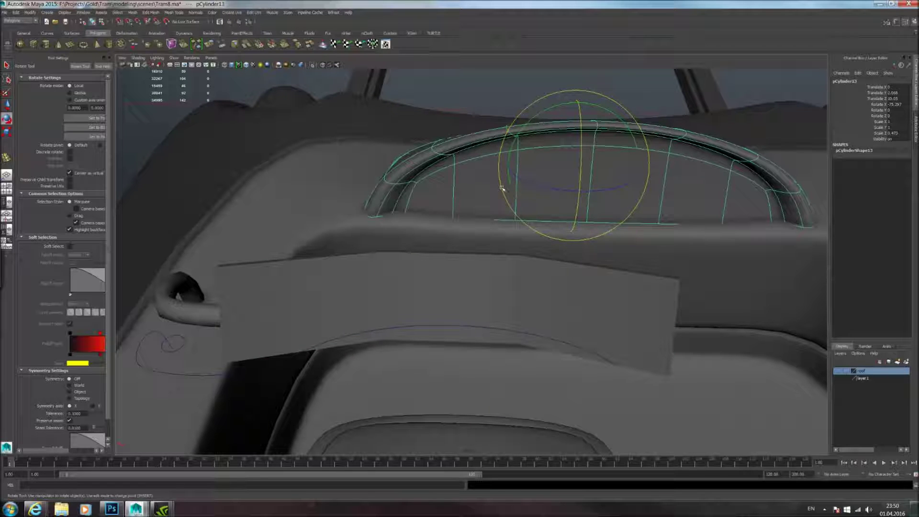
{"action": "middle_click_drag", "start_coordinate": [721, 217], "coordinate": [525, 286], "text": "alt"}
{"action": "left_click_drag", "start_coordinate": [525, 285], "coordinate": [574, 275], "text": "alt"}
{"action": "middle_click_drag", "start_coordinate": [630, 254], "coordinate": [549, 268], "text": "alt"}
{"action": "left_click_drag", "start_coordinate": [550, 268], "coordinate": [431, 377], "text": "alt"}
{"action": "left_click", "coordinate": [332, 277]}
{"action": "left_click", "coordinate": [570, 254]}
{"action": "scroll", "coordinate": [471, 319], "scroll_direction": "up", "scroll_amount": 2}
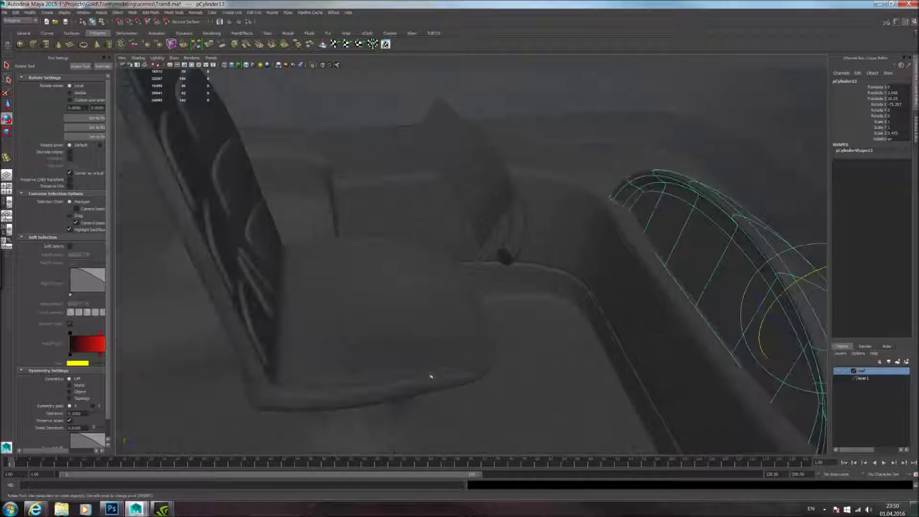
{"action": "left_click_drag", "start_coordinate": [452, 338], "coordinate": [495, 355], "text": "alt"}
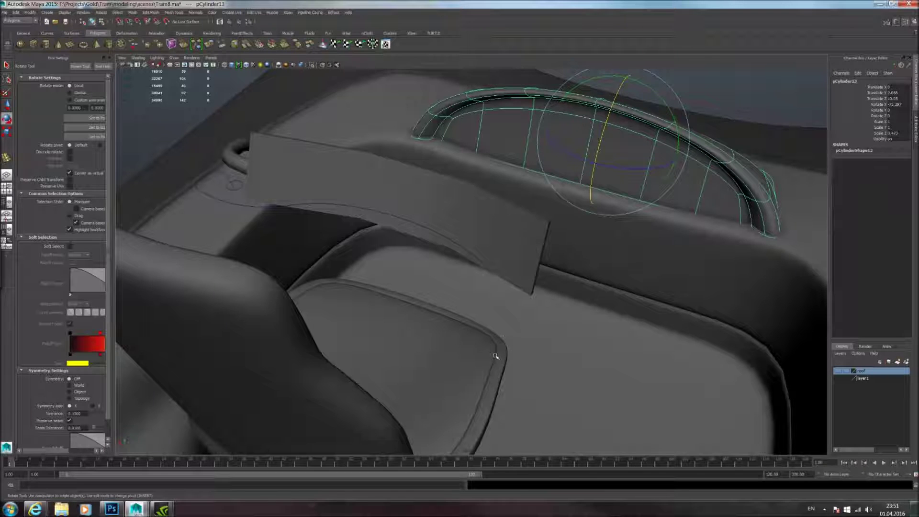
{"action": "scroll", "coordinate": [502, 349], "scroll_direction": "down", "scroll_amount": 1}
{"action": "left_click_drag", "start_coordinate": [505, 345], "coordinate": [479, 322], "text": "alt"}
{"action": "scroll", "coordinate": [490, 334], "scroll_direction": "down", "scroll_amount": 2}
{"action": "left_click_drag", "start_coordinate": [572, 328], "coordinate": [427, 288], "text": "alt"}
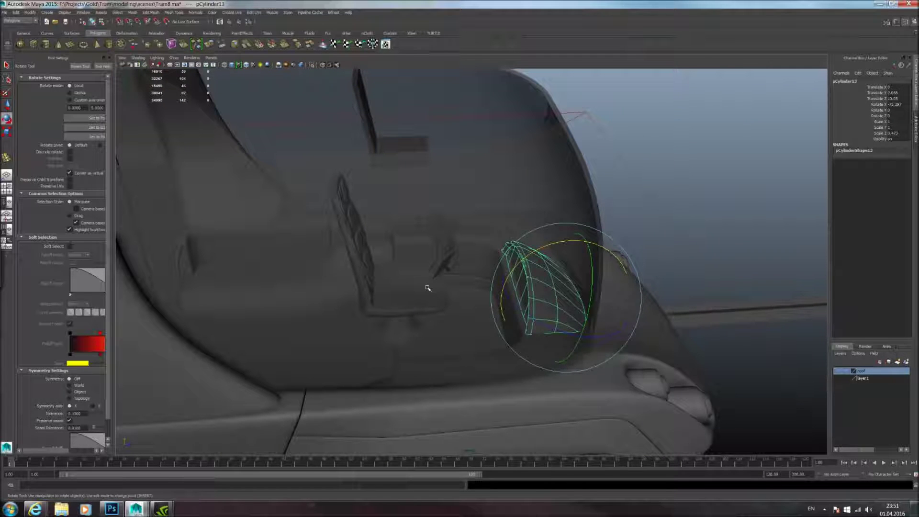
{"action": "left_click_drag", "start_coordinate": [433, 287], "coordinate": [484, 304], "text": "alt"}
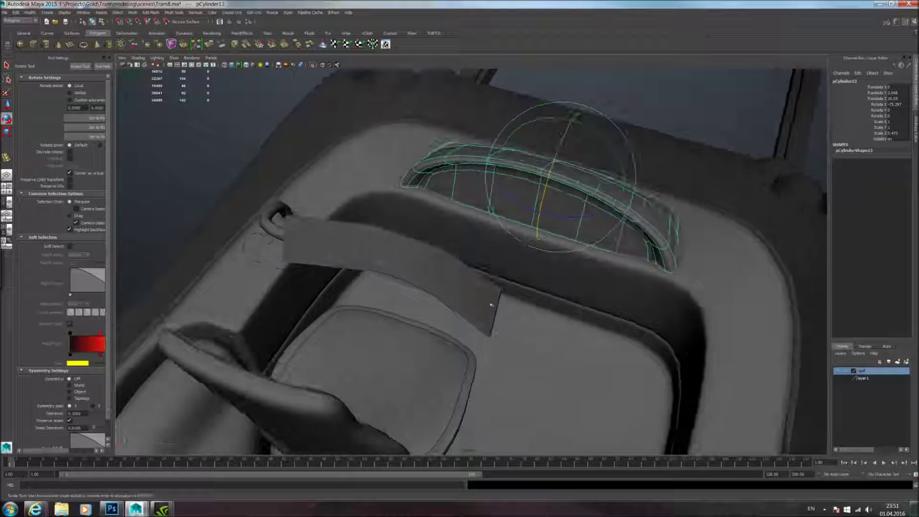
{"action": "left_click", "coordinate": [374, 247]}
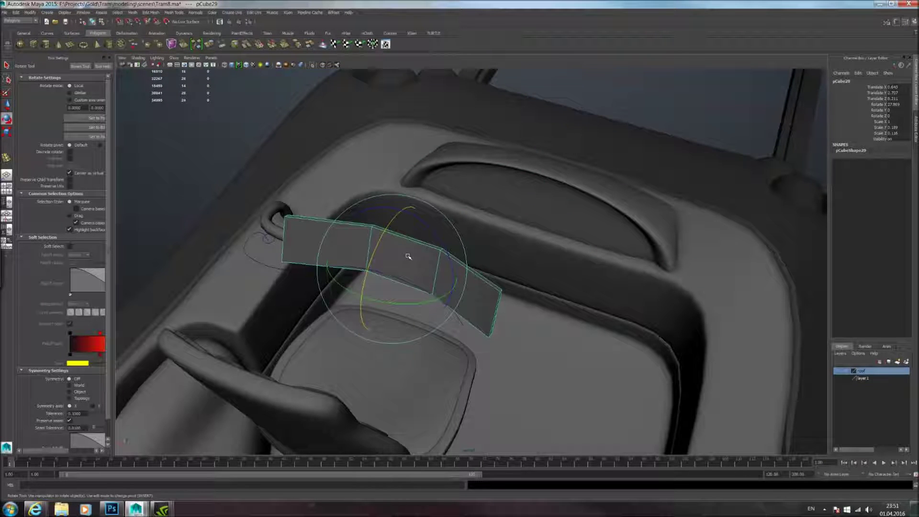
{"action": "left_click_drag", "start_coordinate": [514, 288], "coordinate": [550, 322], "text": "alt"}
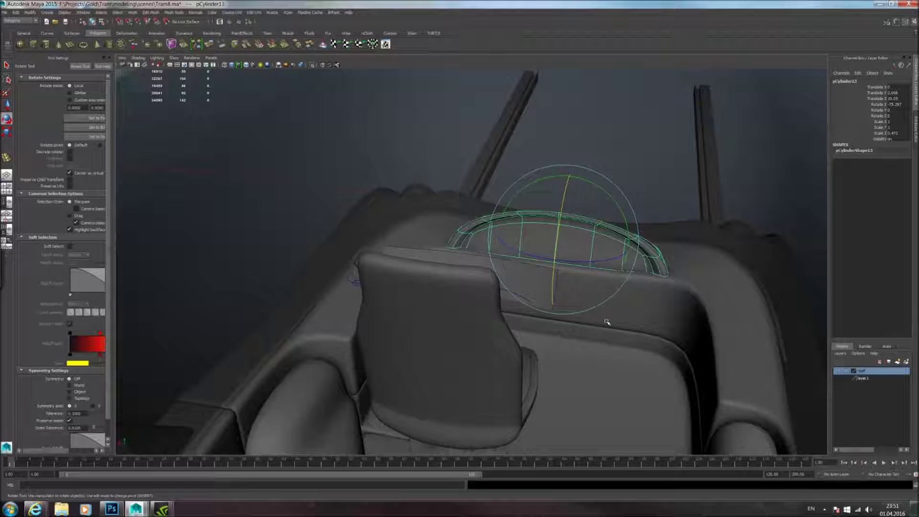
{"action": "left_click_drag", "start_coordinate": [616, 312], "coordinate": [547, 278], "text": "alt"}
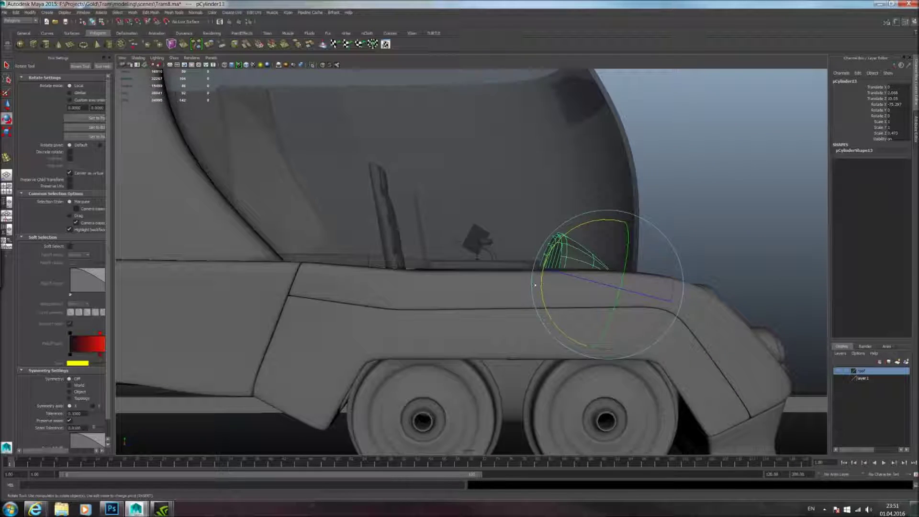
{"action": "left_click_drag", "start_coordinate": [502, 250], "coordinate": [510, 271], "text": "alt"}
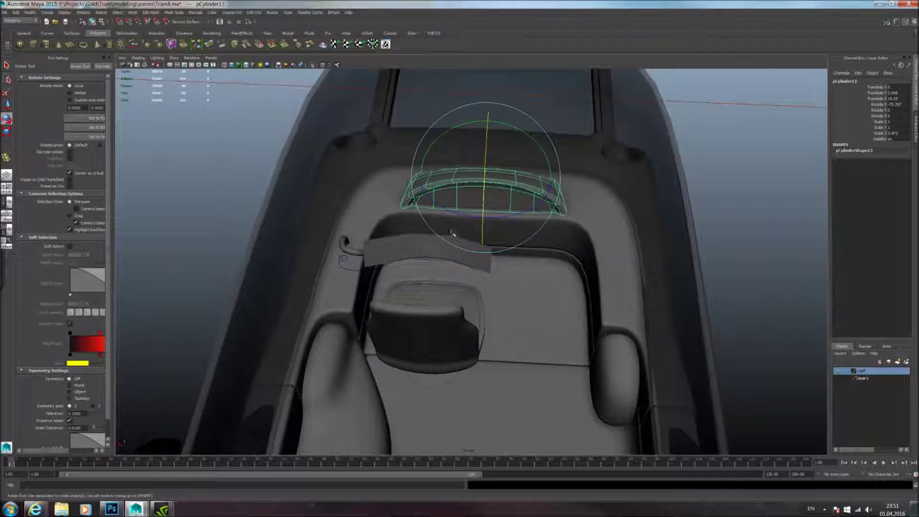
{"action": "left_click_drag", "start_coordinate": [482, 237], "coordinate": [437, 234], "text": "alt"}
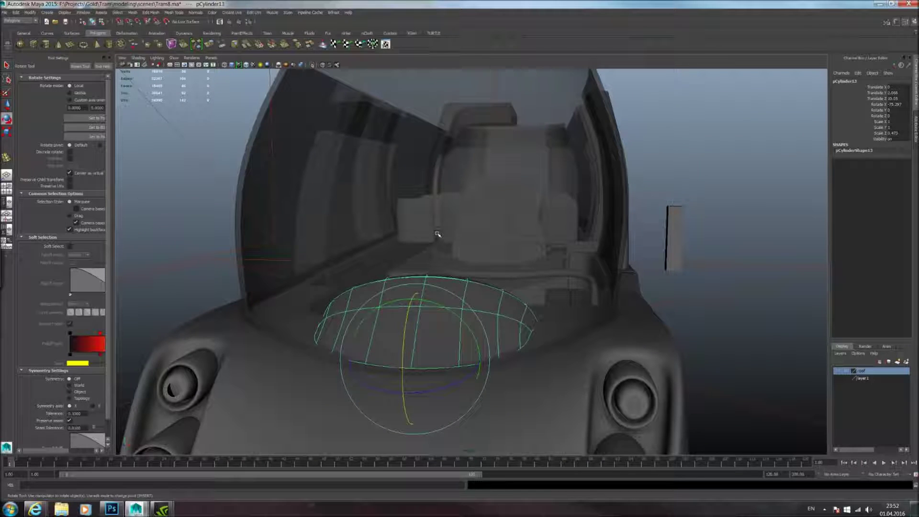
Step: Select the tram's cab glass and window surfaces and display them in smooth preview
{"action": "left_click", "coordinate": [328, 224]}
{"action": "key", "text": "3"}
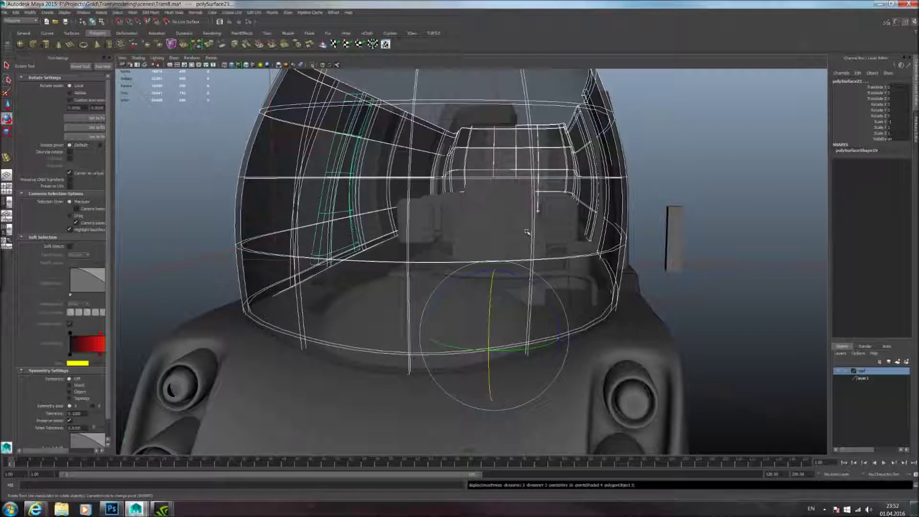
{"action": "left_click_drag", "start_coordinate": [527, 232], "coordinate": [390, 278], "text": "alt"}
{"action": "right_click_drag", "start_coordinate": [390, 277], "coordinate": [501, 268], "text": "alt"}
{"action": "left_click", "coordinate": [425, 218]}
{"action": "key", "text": "3"}
{"action": "key", "text": "1"}
Step: Inspect the dashboard hood and the bent board's fit in front of the driver's seat from several angles
{"action": "left_click_drag", "start_coordinate": [550, 236], "coordinate": [484, 236], "text": "alt"}
{"action": "left_click", "coordinate": [476, 238]}
{"action": "right_click_drag", "start_coordinate": [476, 238], "coordinate": [476, 254], "text": "alt"}
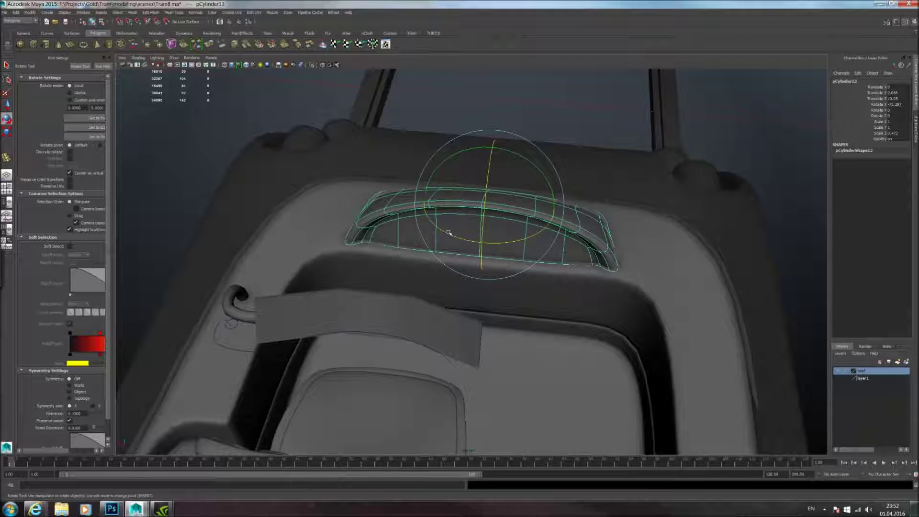
{"action": "left_click_drag", "start_coordinate": [523, 345], "coordinate": [564, 282], "text": "alt"}
{"action": "left_click", "coordinate": [410, 258]}
{"action": "right_click_drag", "start_coordinate": [364, 279], "coordinate": [344, 286], "text": "alt"}
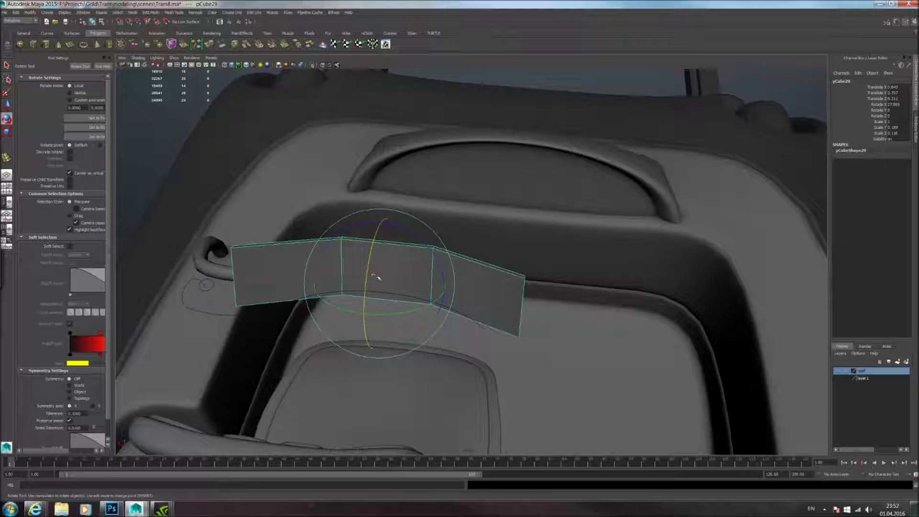
{"action": "scroll", "coordinate": [383, 284], "scroll_direction": "down", "scroll_amount": 3}
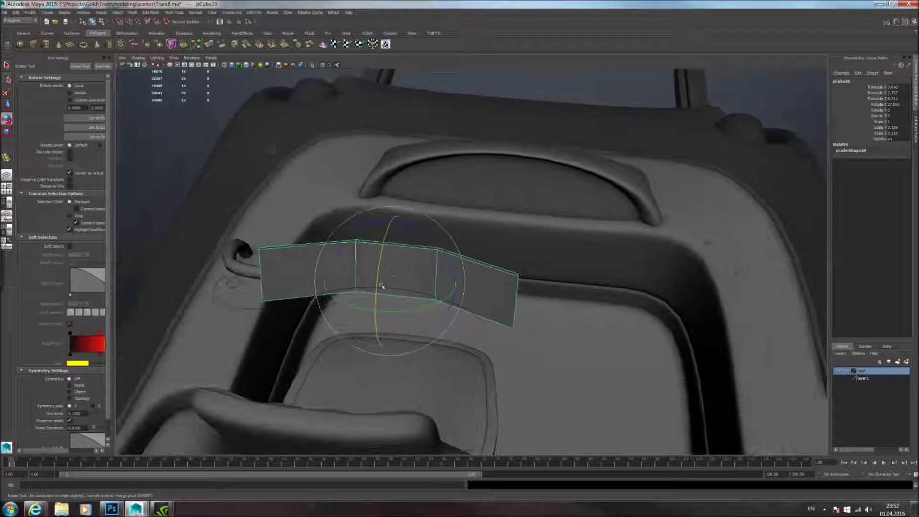
{"action": "middle_click_drag", "start_coordinate": [396, 281], "coordinate": [409, 263], "text": "alt"}
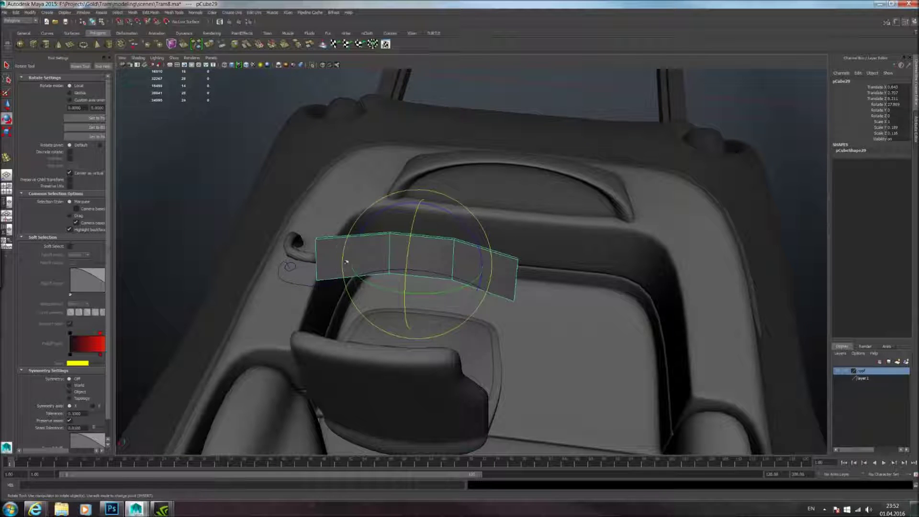
{"action": "left_click_drag", "start_coordinate": [399, 255], "coordinate": [387, 280], "text": "alt"}
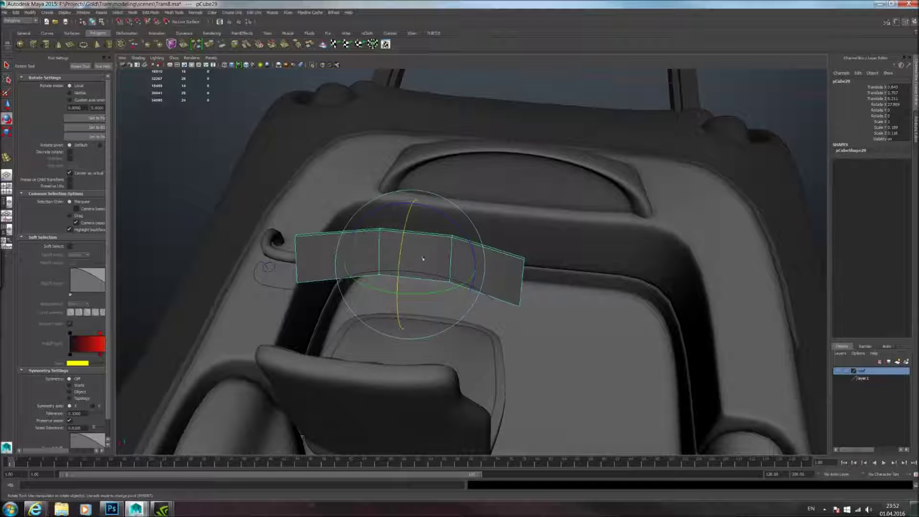
{"action": "left_click_drag", "start_coordinate": [557, 252], "coordinate": [481, 330], "text": "alt"}
{"action": "left_click", "coordinate": [518, 283]}
{"action": "left_click_drag", "start_coordinate": [519, 286], "coordinate": [477, 256], "text": "alt"}
Step: Move the bent board slightly up and forward against the handrail tube
{"action": "left_click", "coordinate": [445, 243]}
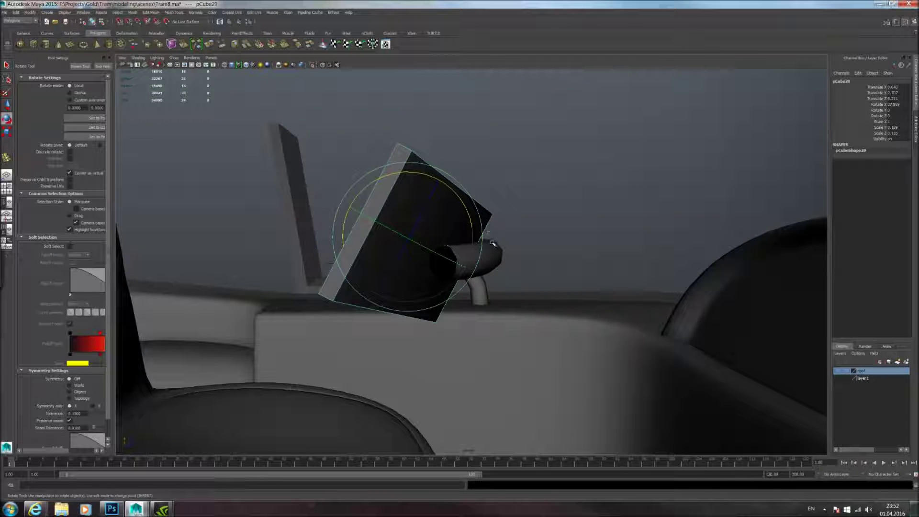
{"action": "key", "text": "w"}
{"action": "left_click_drag", "start_coordinate": [364, 201], "coordinate": [383, 197], "text": "alt"}
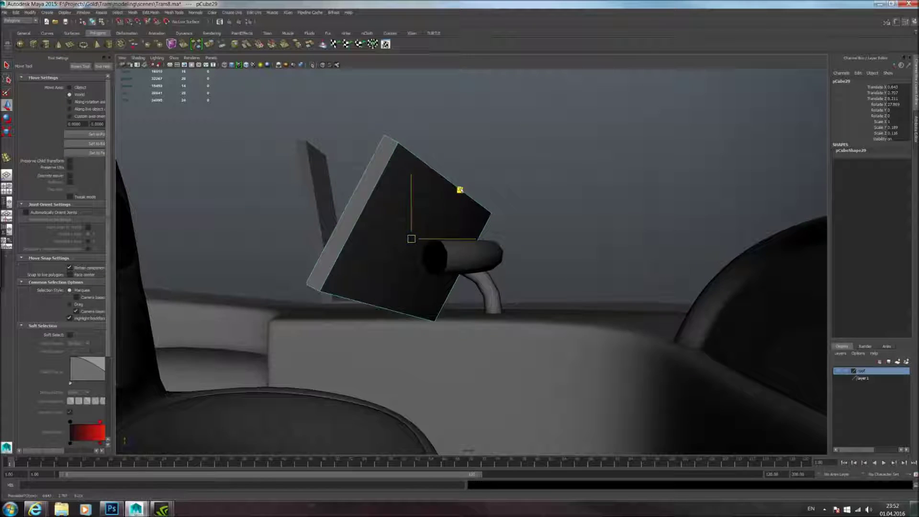
{"action": "left_click_drag", "start_coordinate": [464, 181], "coordinate": [465, 176]}
Step: Select the vertices at both ends of the board and scale them closer together along its length
{"action": "left_click_drag", "start_coordinate": [465, 176], "coordinate": [526, 295], "text": "alt"}
{"action": "scroll", "coordinate": [535, 263], "scroll_direction": "down", "scroll_amount": 3}
{"action": "right_click_drag", "start_coordinate": [525, 290], "coordinate": [501, 288]}
{"action": "left_click_drag", "start_coordinate": [536, 265], "coordinate": [550, 296]}
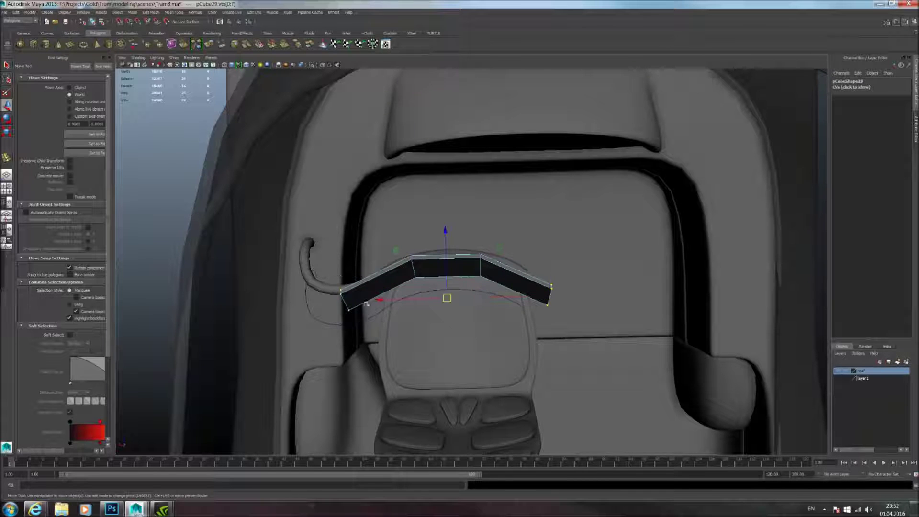
{"action": "left_click", "coordinate": [8, 132]}
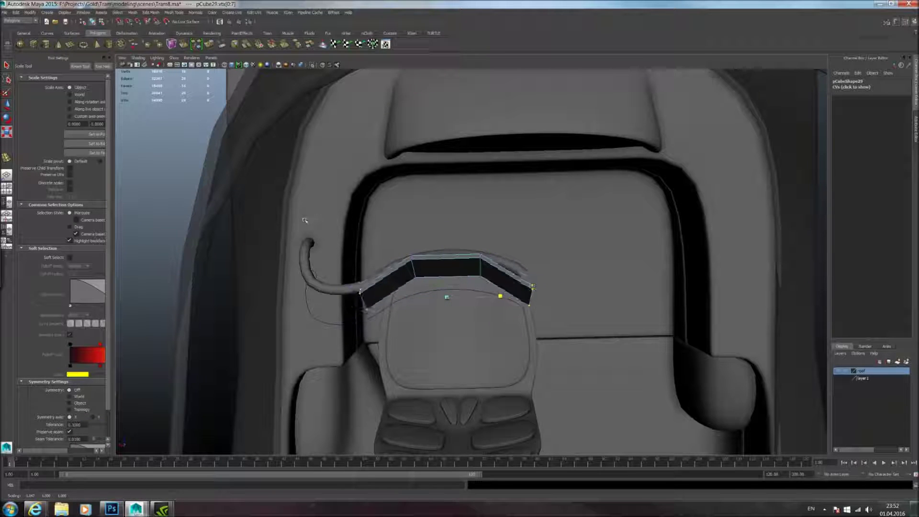
Step: Move the board's end vertices forward and lower them slightly to follow the handrail
{"action": "left_click", "coordinate": [8, 106]}
{"action": "left_click_drag", "start_coordinate": [473, 275], "coordinate": [417, 265], "text": "alt"}
{"action": "scroll", "coordinate": [467, 266], "scroll_direction": "up", "scroll_amount": 3}
{"action": "left_click_drag", "start_coordinate": [465, 225], "coordinate": [503, 240]}
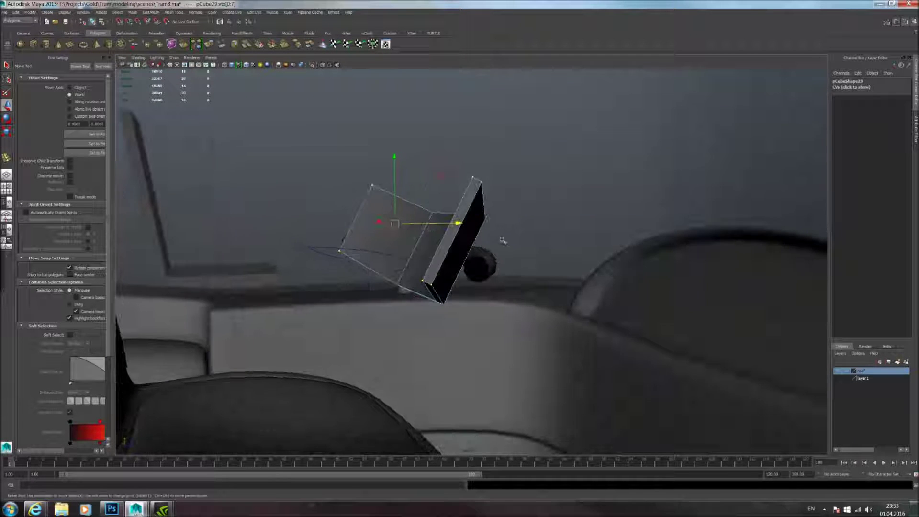
{"action": "left_click_drag", "start_coordinate": [395, 158], "coordinate": [397, 162]}
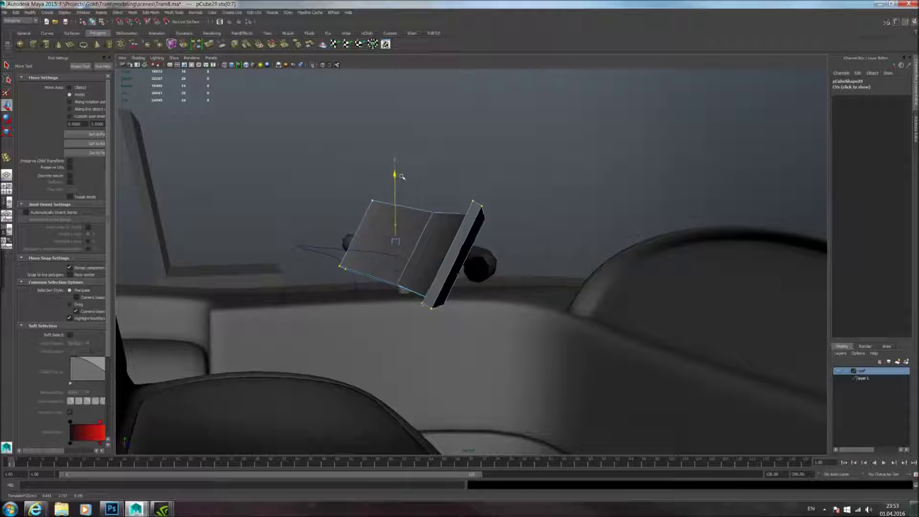
Step: Scale the board's end vertices slightly further apart and return to object mode
{"action": "left_click_drag", "start_coordinate": [460, 238], "coordinate": [535, 311], "text": "alt"}
{"action": "left_click_drag", "start_coordinate": [555, 254], "coordinate": [508, 331], "text": "alt"}
{"action": "scroll", "coordinate": [511, 320], "scroll_direction": "up", "scroll_amount": 2}
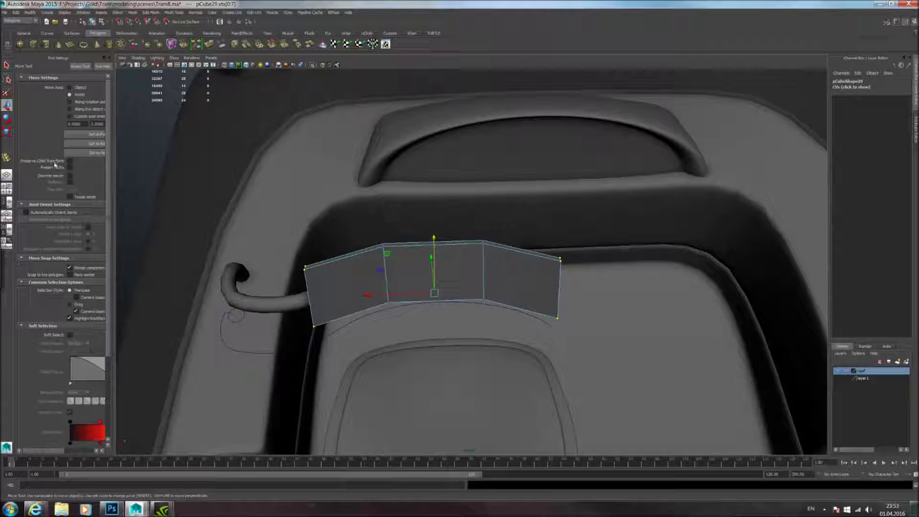
{"action": "left_click", "coordinate": [10, 132]}
{"action": "left_click_drag", "start_coordinate": [497, 290], "coordinate": [508, 290]}
{"action": "left_click_drag", "start_coordinate": [418, 260], "coordinate": [479, 281], "text": "alt"}
{"action": "key", "text": "w"}
{"action": "key", "text": "F8"}
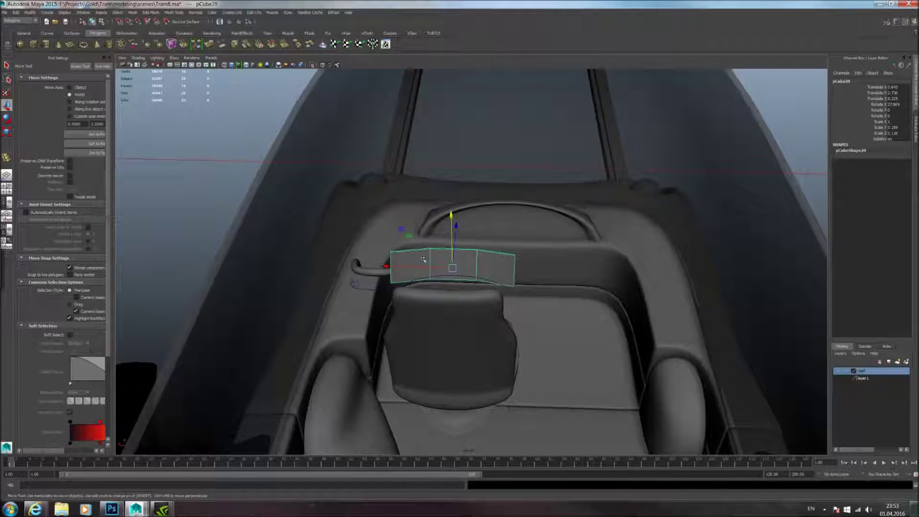
Step: Check the board's shape in smooth preview and return it to the unsmoothed display
{"action": "key", "text": "3"}
{"action": "right_click_drag", "start_coordinate": [350, 202], "coordinate": [402, 210], "text": "alt"}
{"action": "left_click_drag", "start_coordinate": [484, 232], "coordinate": [463, 220], "text": "alt"}
{"action": "key", "text": "1"}
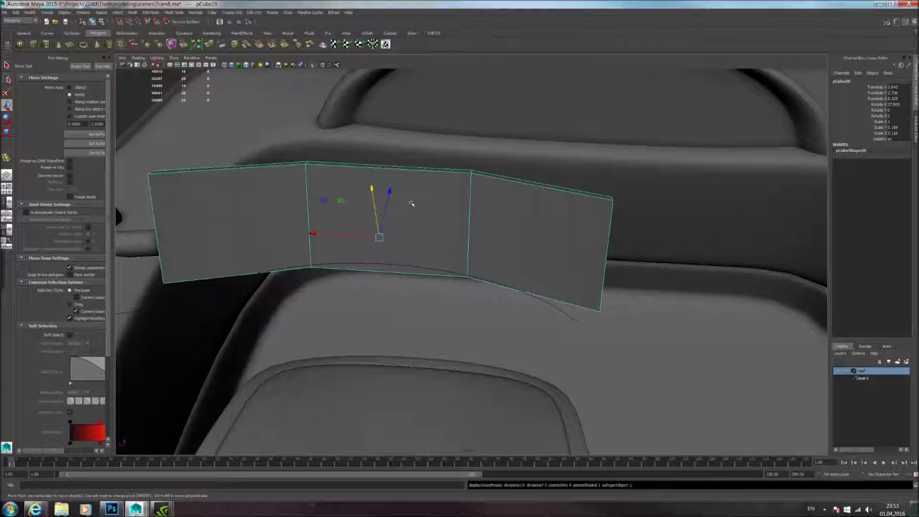
Step: Insert an edge loop close to the board's free end using the Equal distance from edge option
{"action": "left_click", "coordinate": [174, 12]}
{"action": "left_click", "coordinate": [200, 96]}
{"action": "left_click", "coordinate": [581, 192]}
{"action": "key", "text": "ctrl+z"}
{"action": "left_click", "coordinate": [93, 111]}
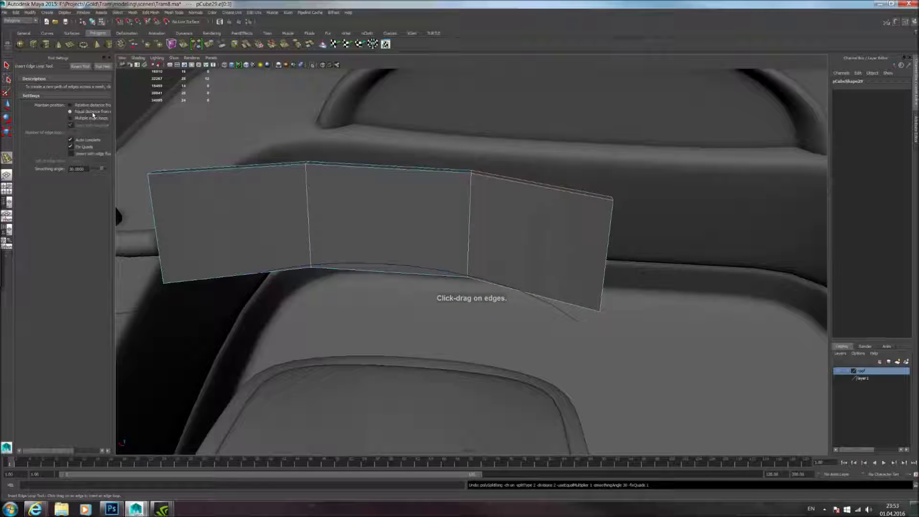
{"action": "left_click_drag", "start_coordinate": [611, 200], "coordinate": [610, 202]}
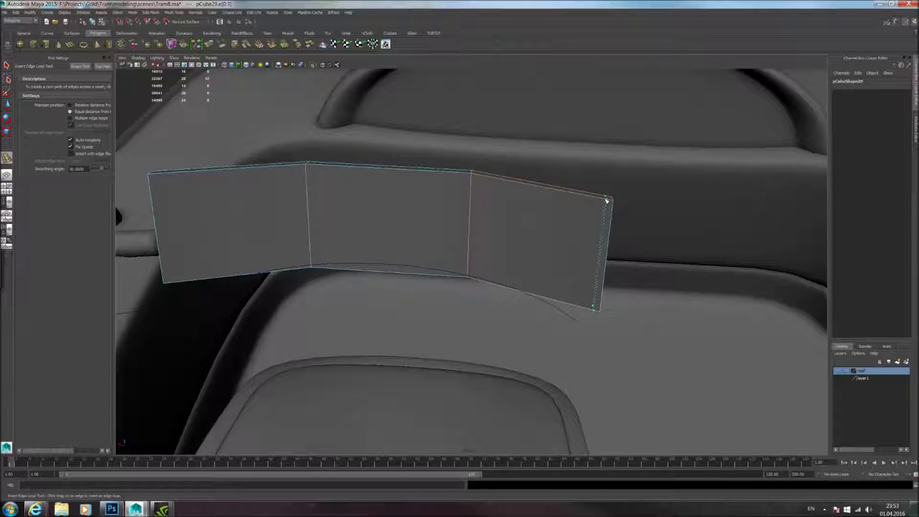
Step: Insert supporting edge loops close to both ends of the board, redoing the one at the handrail side
{"action": "left_click_drag", "start_coordinate": [609, 202], "coordinate": [608, 202]}
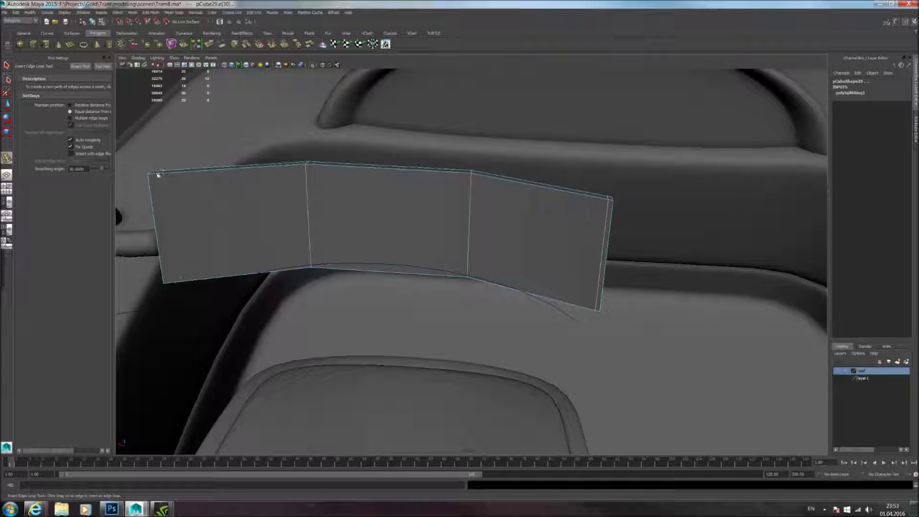
{"action": "left_click_drag", "start_coordinate": [156, 176], "coordinate": [159, 173]}
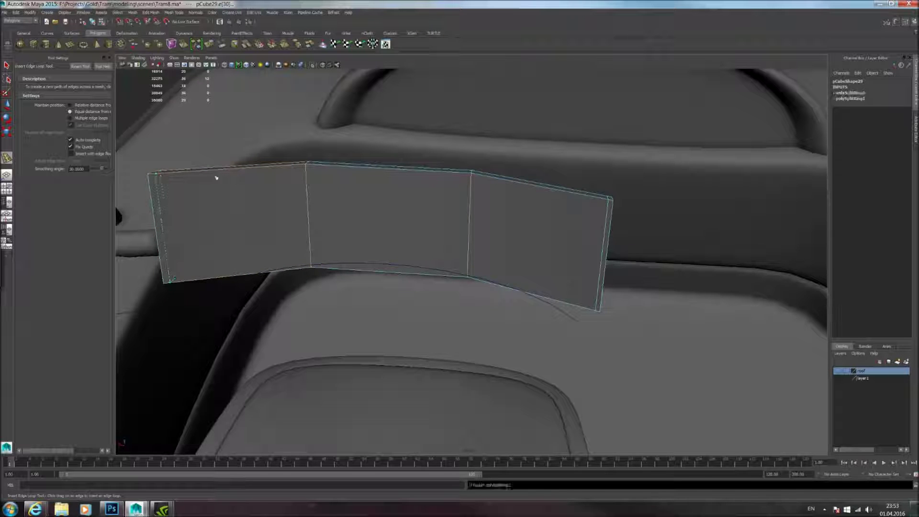
{"action": "left_click_drag", "start_coordinate": [249, 181], "coordinate": [312, 196], "text": "alt"}
{"action": "middle_click_drag", "start_coordinate": [311, 195], "coordinate": [378, 205], "text": "alt"}
{"action": "key", "text": "ctrl+z"}
{"action": "left_click_drag", "start_coordinate": [232, 217], "coordinate": [229, 217]}
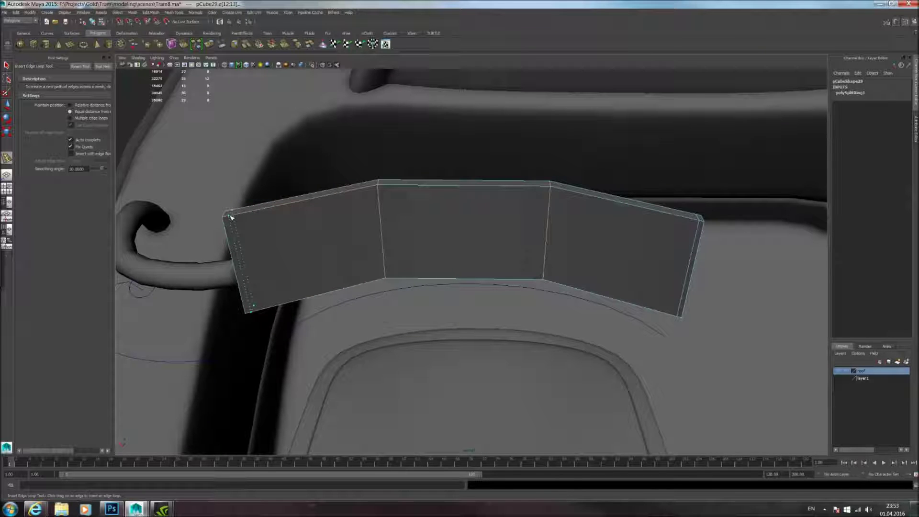
{"action": "left_click_drag", "start_coordinate": [230, 217], "coordinate": [230, 218]}
Step: Turn on smooth preview for the board and insert a supporting edge loop along its length within its thickness
{"action": "key", "text": "3"}
{"action": "right_click_drag", "start_coordinate": [323, 223], "coordinate": [357, 202]}
{"action": "left_click_drag", "start_coordinate": [416, 198], "coordinate": [490, 242], "text": "alt"}
{"action": "left_click", "coordinate": [496, 237]}
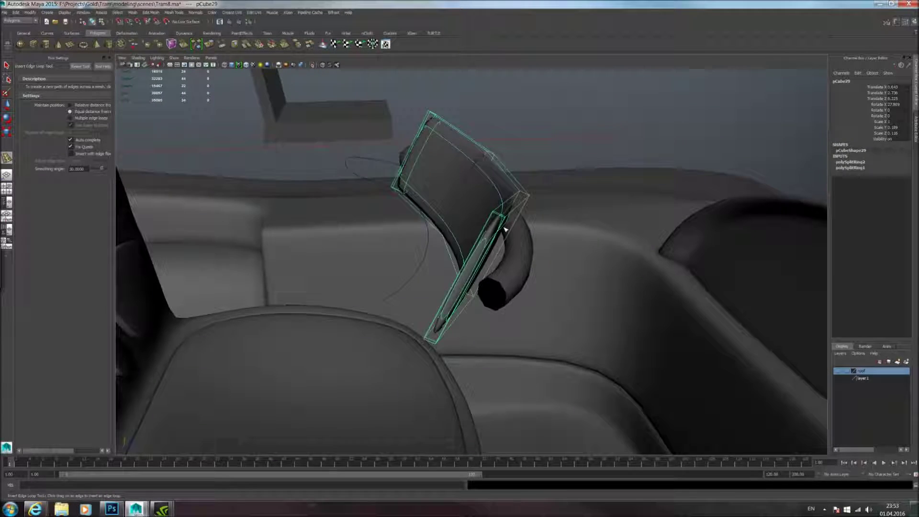
{"action": "scroll", "coordinate": [503, 219], "scroll_direction": "up", "scroll_amount": 1}
{"action": "left_click", "coordinate": [499, 203]}
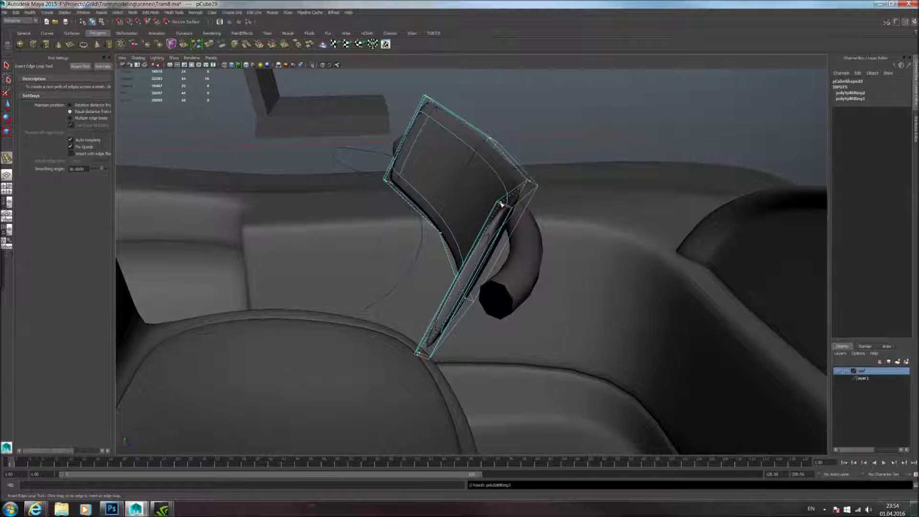
{"action": "left_click_drag", "start_coordinate": [500, 203], "coordinate": [512, 203]}
Step: Return to object mode and check the smoothed board against the handrail from behind and from the front
{"action": "right_click_drag", "start_coordinate": [513, 203], "coordinate": [554, 195]}
{"action": "left_click_drag", "start_coordinate": [554, 195], "coordinate": [320, 187], "text": "alt"}
{"action": "left_click_drag", "start_coordinate": [464, 197], "coordinate": [360, 176], "text": "alt"}
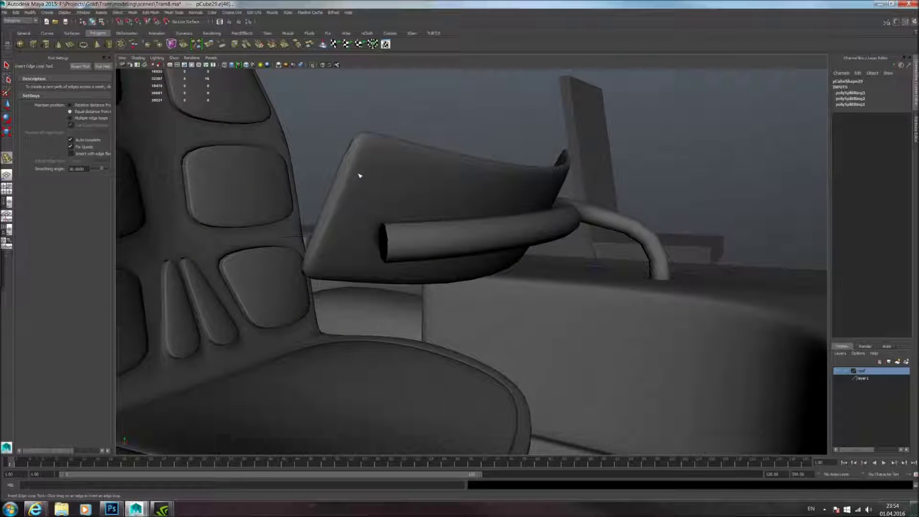
{"action": "left_click", "coordinate": [7, 105]}
{"action": "left_click", "coordinate": [429, 238]}
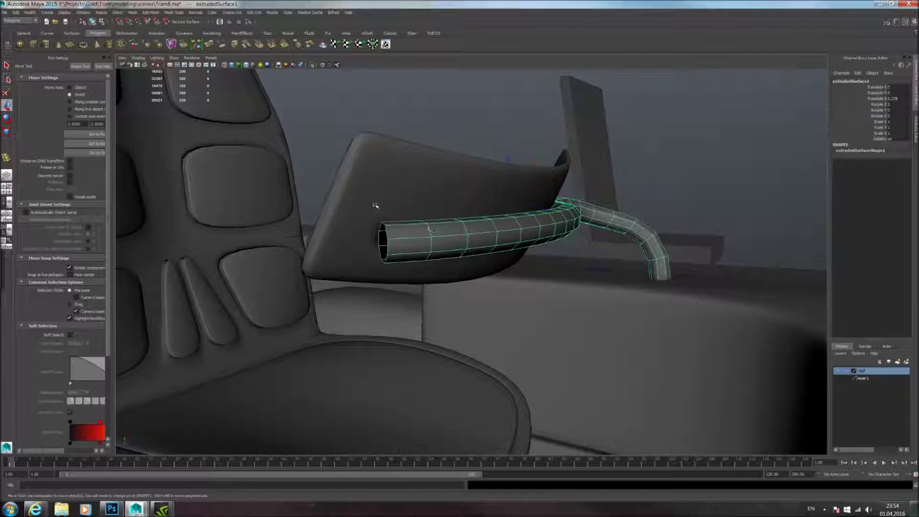
{"action": "left_click", "coordinate": [375, 204], "text": "shift"}
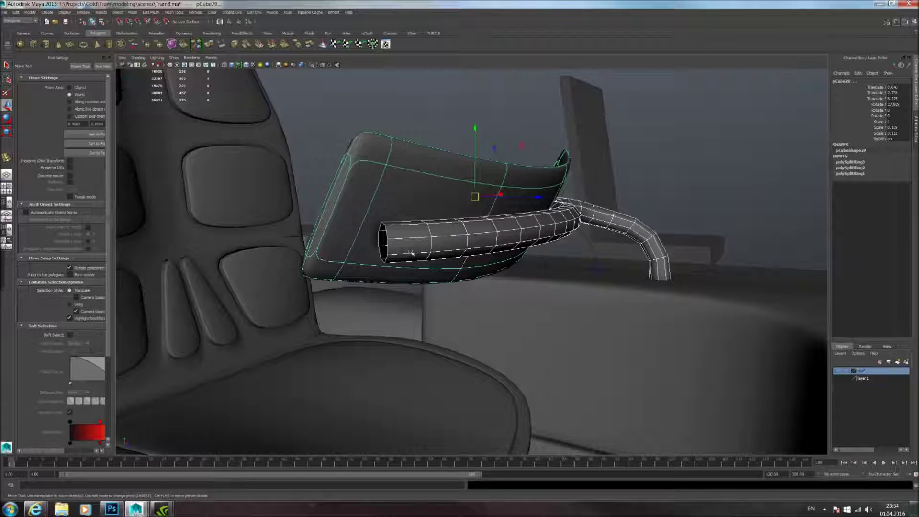
{"action": "left_click_drag", "start_coordinate": [412, 230], "coordinate": [640, 247], "text": "alt"}
{"action": "left_click", "coordinate": [518, 205]}
{"action": "right_click_drag", "start_coordinate": [277, 170], "coordinate": [277, 149]}
{"action": "right_click_drag", "start_coordinate": [343, 176], "coordinate": [308, 152]}
{"action": "left_click", "coordinate": [338, 160]}
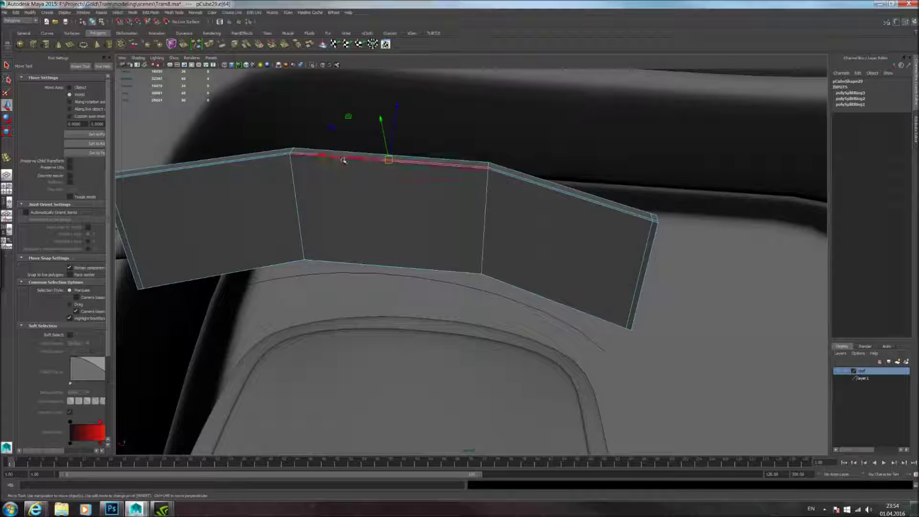
{"action": "left_click", "coordinate": [493, 194]}
{"action": "left_click", "coordinate": [443, 163]}
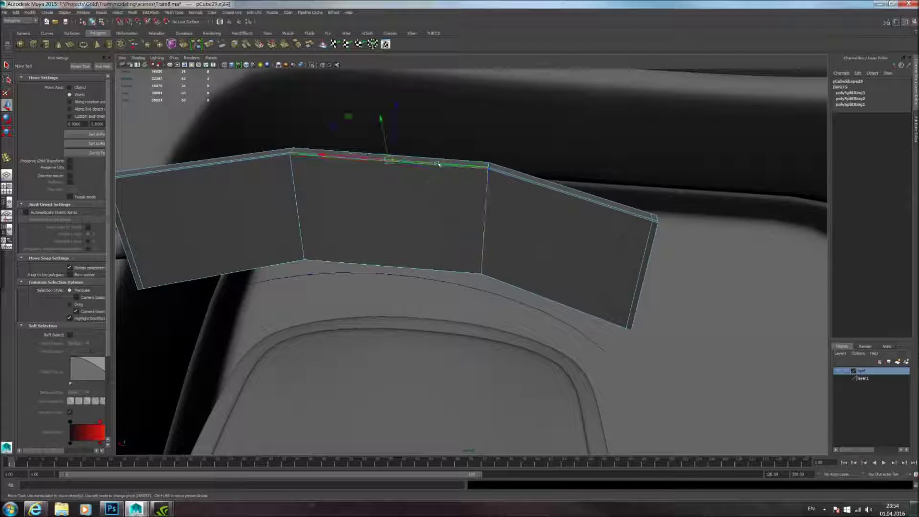
{"action": "right_click_drag", "start_coordinate": [369, 184], "coordinate": [389, 181]}
Step: Duplicate the board, then isolate the copy and frame it in the view
{"action": "left_click", "coordinate": [391, 181]}
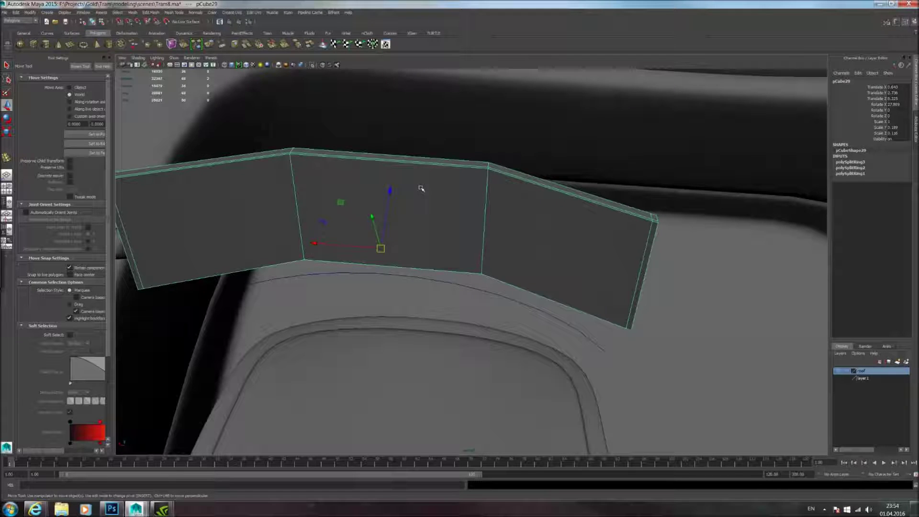
{"action": "key", "text": "alt+shift+d"}
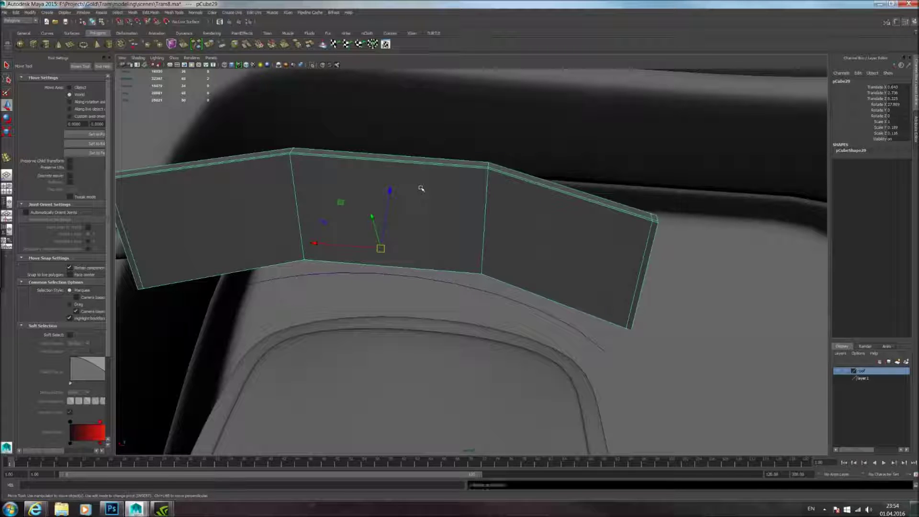
{"action": "key", "text": "ctrl+1"}
{"action": "key", "text": "f"}
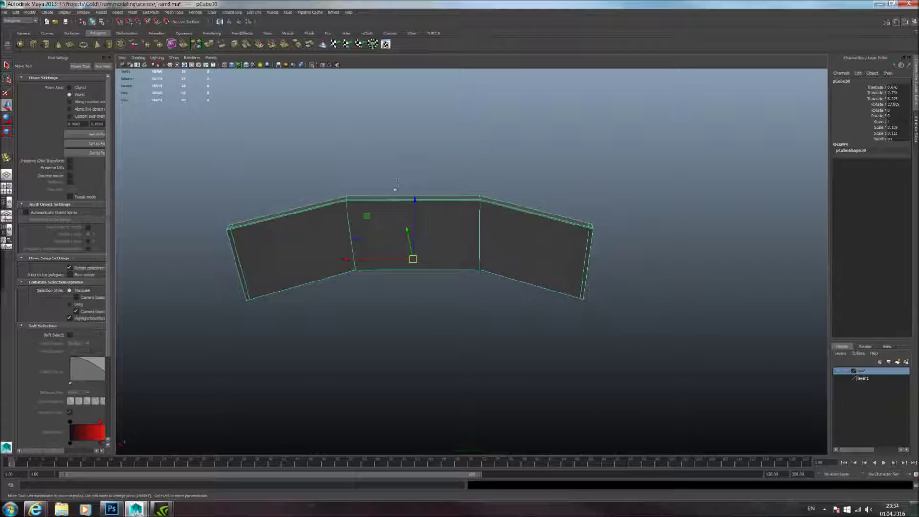
Step: Insert an edge loop across the board copy a short distance in from its free end
{"action": "right_click", "coordinate": [442, 205]}
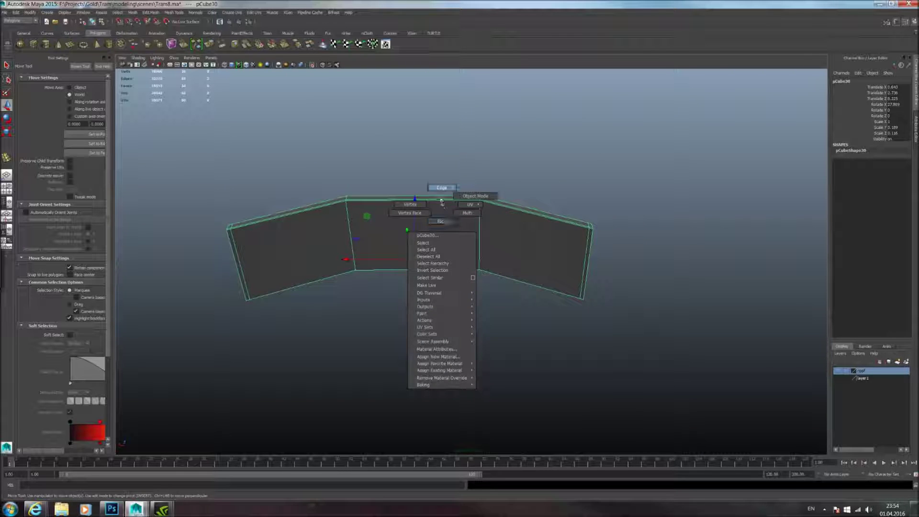
{"action": "left_click", "coordinate": [174, 13]}
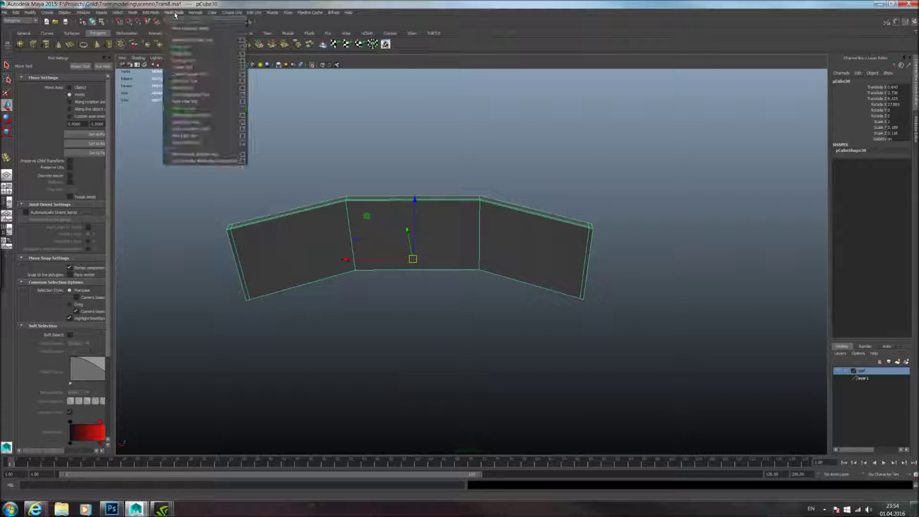
{"action": "left_click", "coordinate": [189, 95]}
{"action": "left_click_drag", "start_coordinate": [580, 229], "coordinate": [579, 227]}
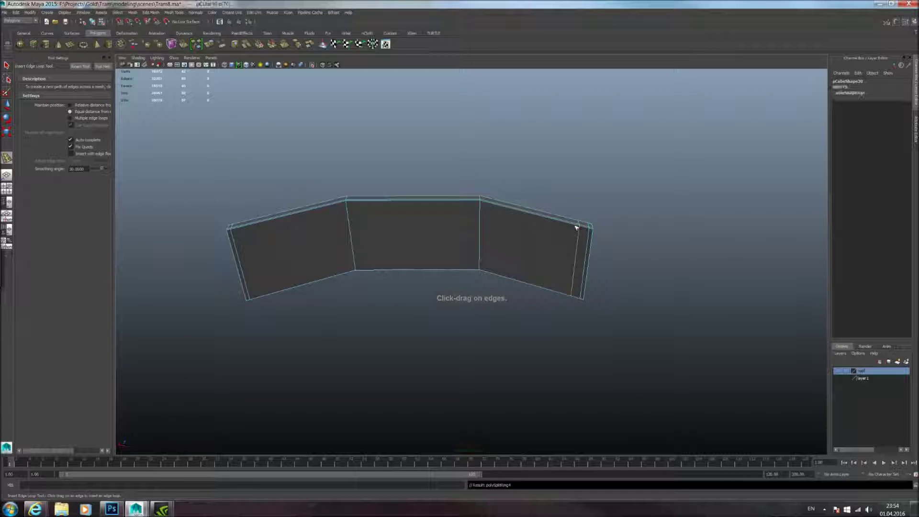
Step: Delete the old supporting edge loop at the copy's free end and clean up its leftover vertices
{"action": "left_click", "coordinate": [8, 107]}
{"action": "right_click_drag", "start_coordinate": [587, 243], "coordinate": [484, 222]}
{"action": "double_click", "coordinate": [587, 237]}
{"action": "key", "text": "Delete"}
{"action": "left_click_drag", "start_coordinate": [242, 128], "coordinate": [528, 284]}
{"action": "key", "text": "Delete"}
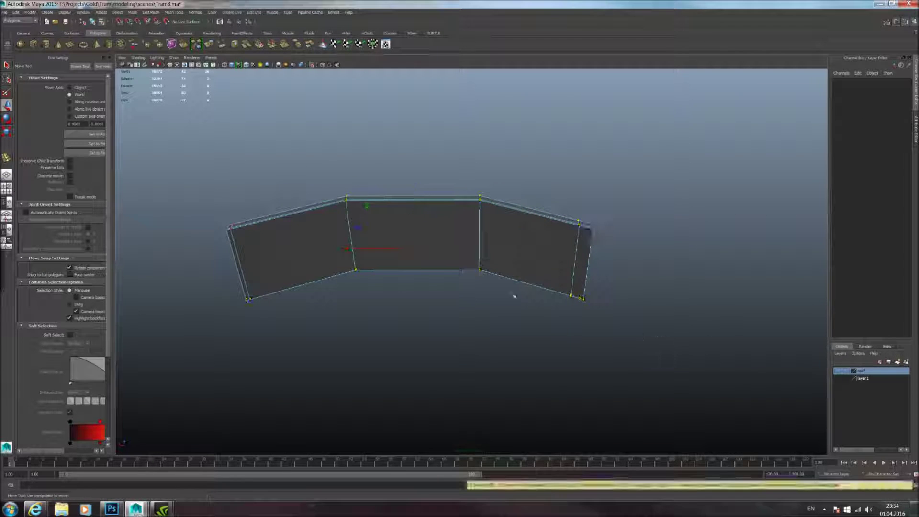
Step: Delete all faces of the board copy except the narrow strip at its free end
{"action": "right_click_drag", "start_coordinate": [451, 252], "coordinate": [451, 287]}
{"action": "left_click_drag", "start_coordinate": [150, 186], "coordinate": [542, 335]}
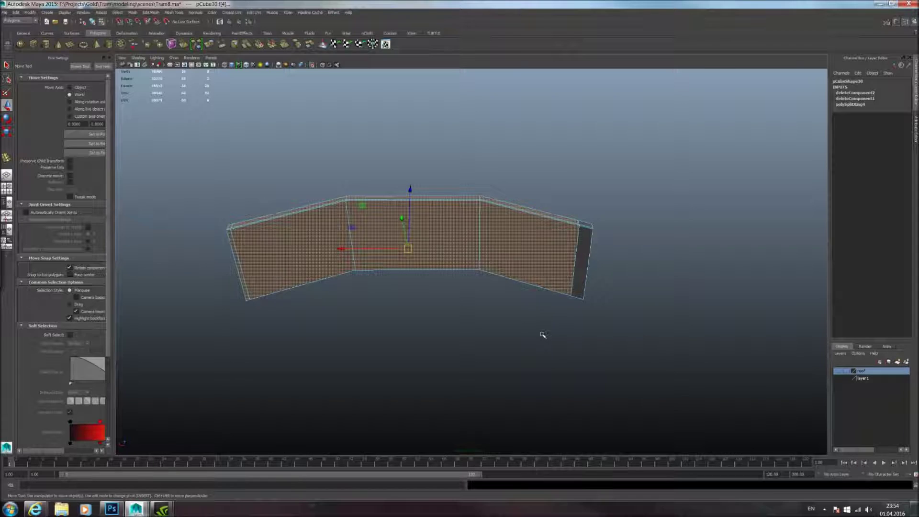
{"action": "key", "text": "Delete"}
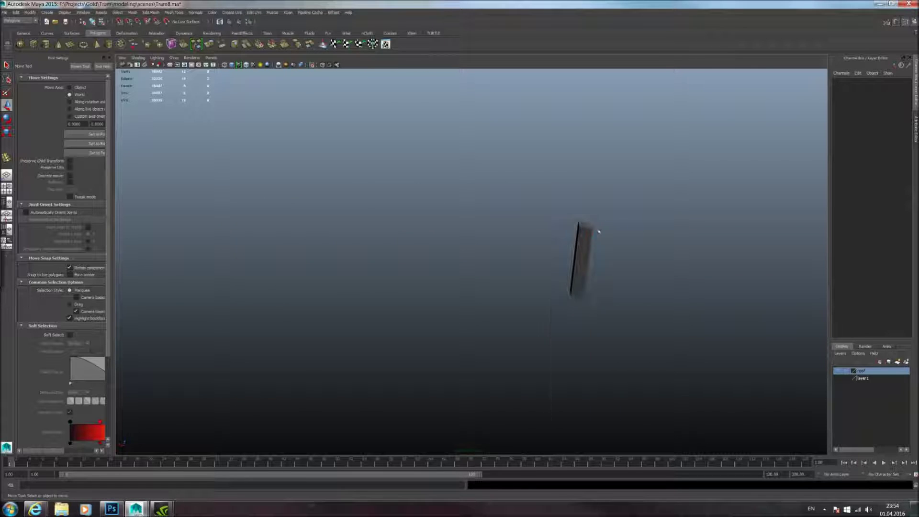
Step: Center the end strip's pivot and leave the isolated view to show the whole scene
{"action": "key", "text": "F8"}
{"action": "left_click", "coordinate": [83, 14]}
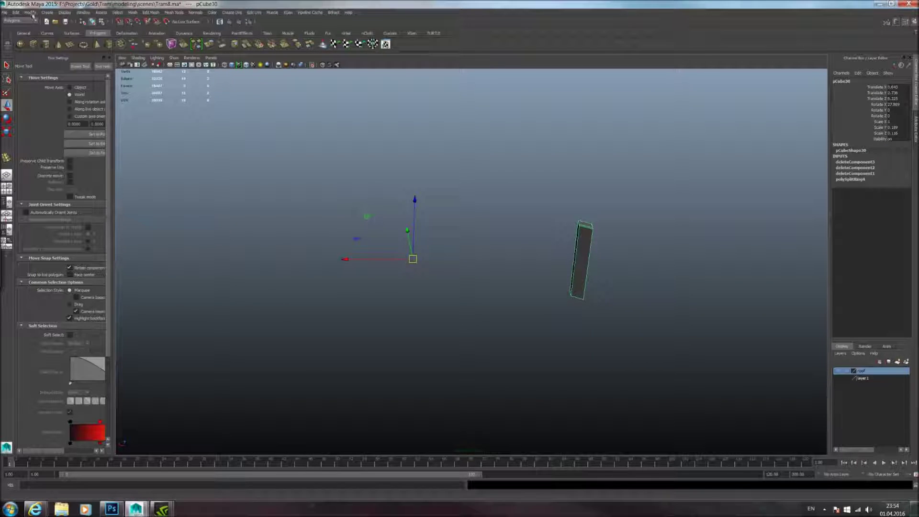
{"action": "left_click", "coordinate": [48, 81]}
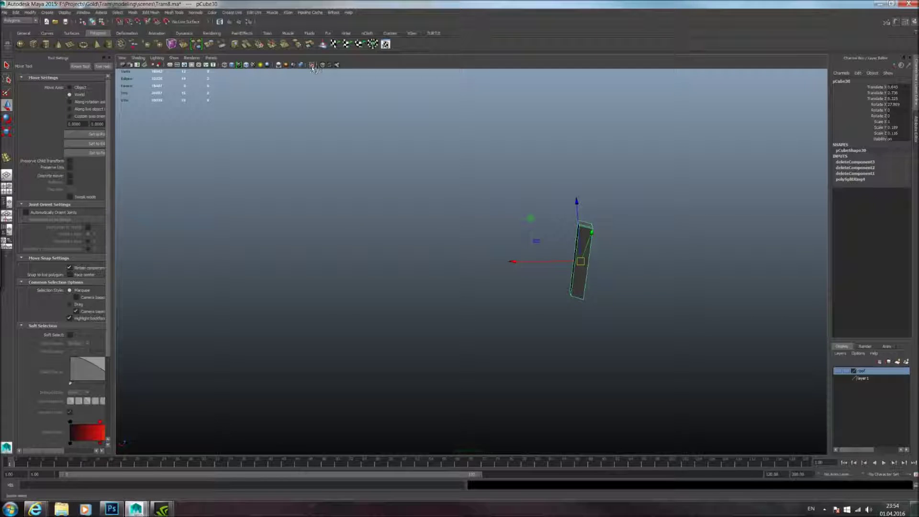
{"action": "left_click", "coordinate": [312, 66]}
{"action": "right_click_drag", "start_coordinate": [527, 170], "coordinate": [646, 216], "text": "alt"}
{"action": "middle_click_drag", "start_coordinate": [646, 216], "coordinate": [580, 215], "text": "alt"}
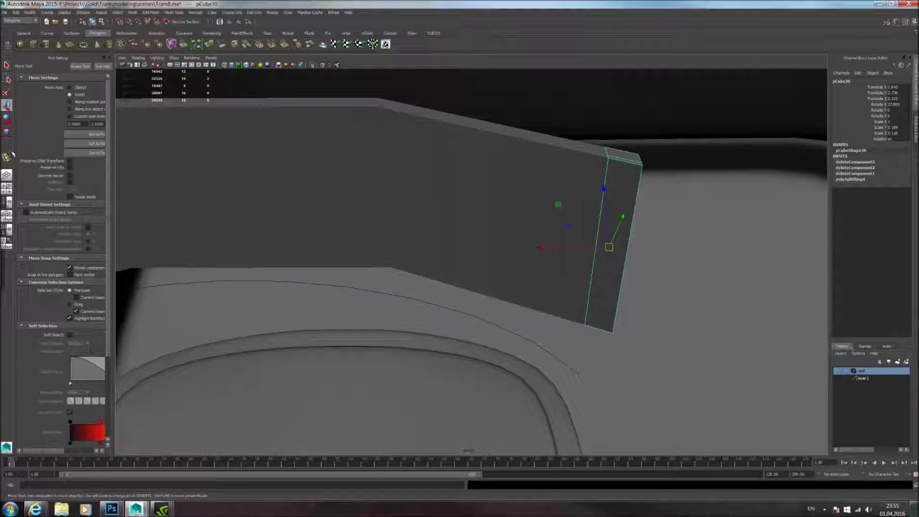
Step: Scale the end strip up in width and thickness so it wraps around the board's free end
{"action": "left_click", "coordinate": [7, 132]}
{"action": "left_click_drag", "start_coordinate": [610, 248], "coordinate": [512, 255]}
{"action": "left_click_drag", "start_coordinate": [477, 214], "coordinate": [458, 201]}
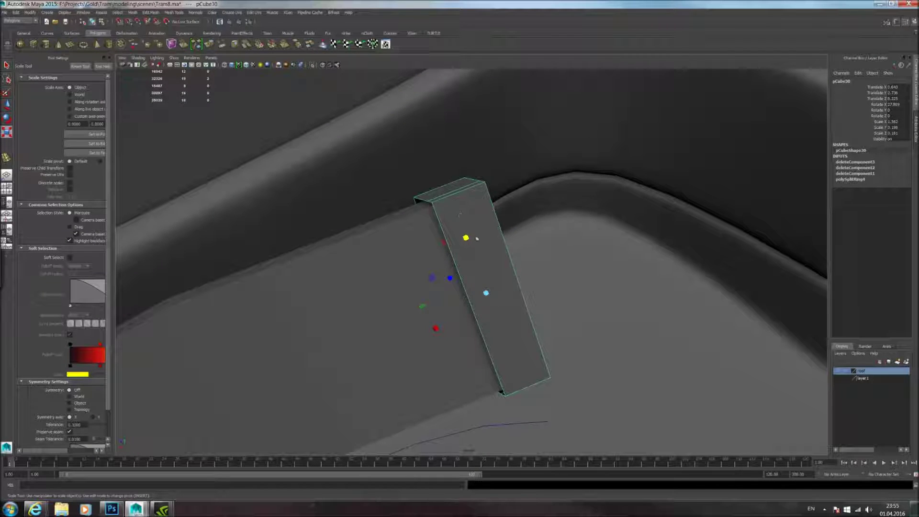
{"action": "left_click_drag", "start_coordinate": [477, 239], "coordinate": [485, 241], "text": "alt"}
{"action": "left_click_drag", "start_coordinate": [477, 197], "coordinate": [482, 220], "text": "alt"}
{"action": "left_click_drag", "start_coordinate": [510, 190], "coordinate": [537, 233], "text": "alt"}
Step: Compare the end strip and the board in smoothed and unsmoothed display
{"action": "key", "text": "1"}
{"action": "scroll", "coordinate": [534, 232], "scroll_direction": "up", "scroll_amount": 3}
{"action": "left_click", "coordinate": [514, 231]}
{"action": "key", "text": "3"}
{"action": "left_click", "coordinate": [572, 230]}
{"action": "key", "text": "3"}
{"action": "left_click_drag", "start_coordinate": [607, 243], "coordinate": [561, 193], "text": "alt"}
{"action": "left_click", "coordinate": [516, 222]}
{"action": "key", "text": "1"}
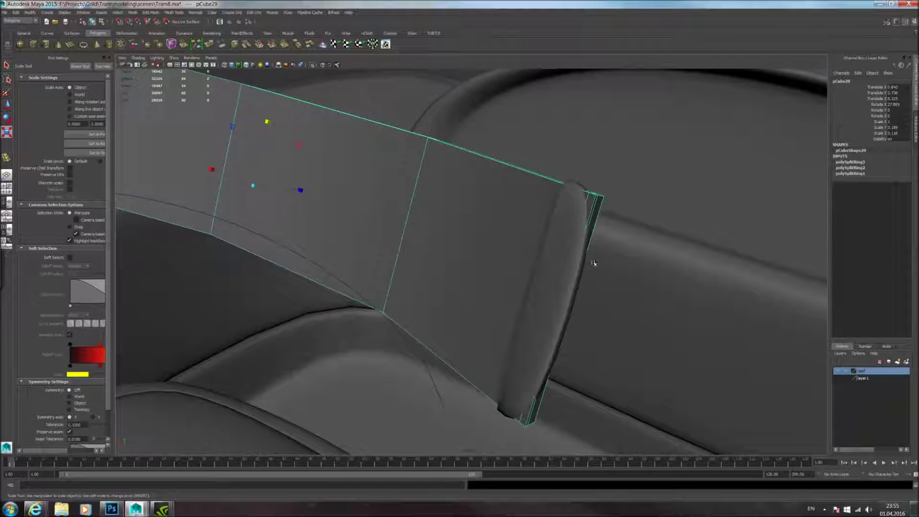
Step: Delete the supporting edge loop close to the board's free end
{"action": "left_click_drag", "start_coordinate": [569, 238], "coordinate": [539, 199], "text": "alt"}
{"action": "right_click", "coordinate": [538, 199]}
{"action": "left_click", "coordinate": [541, 198]}
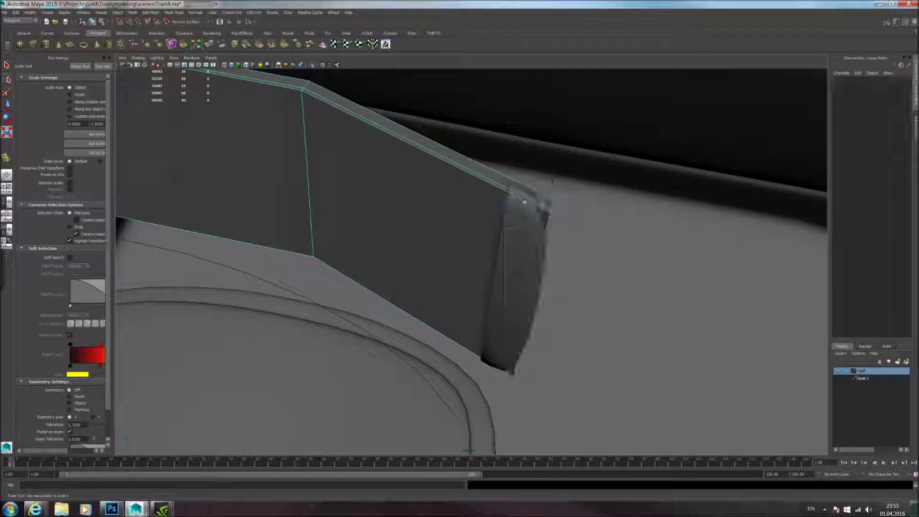
{"action": "left_click", "coordinate": [544, 199]}
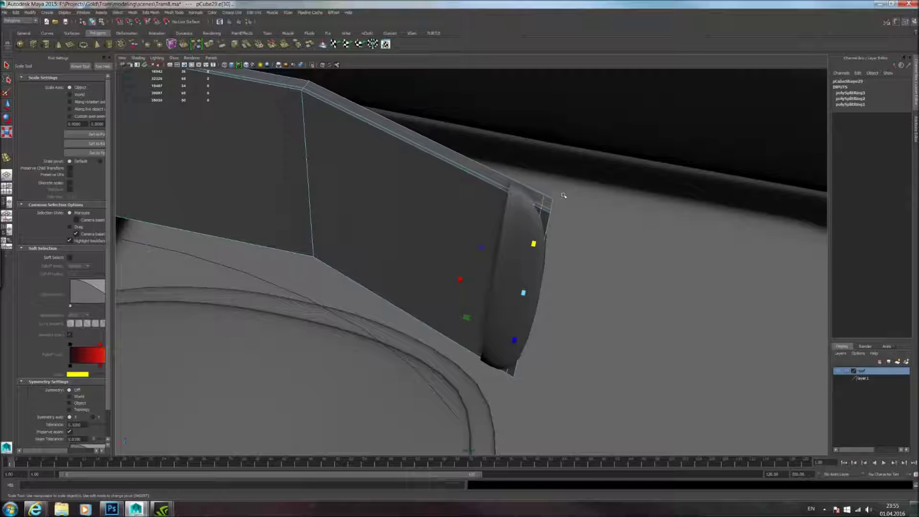
{"action": "key", "text": "Delete"}
Step: Select the vertices around the board's free end and delete the leftover ones
{"action": "right_click_drag", "start_coordinate": [515, 201], "coordinate": [462, 197]}
{"action": "scroll", "coordinate": [461, 194], "scroll_direction": "down", "scroll_amount": 3}
{"action": "left_click_drag", "start_coordinate": [417, 146], "coordinate": [604, 382]}
{"action": "left_click", "coordinate": [523, 205]}
{"action": "left_click", "coordinate": [474, 215]}
{"action": "right_click_drag", "start_coordinate": [474, 215], "coordinate": [427, 212]}
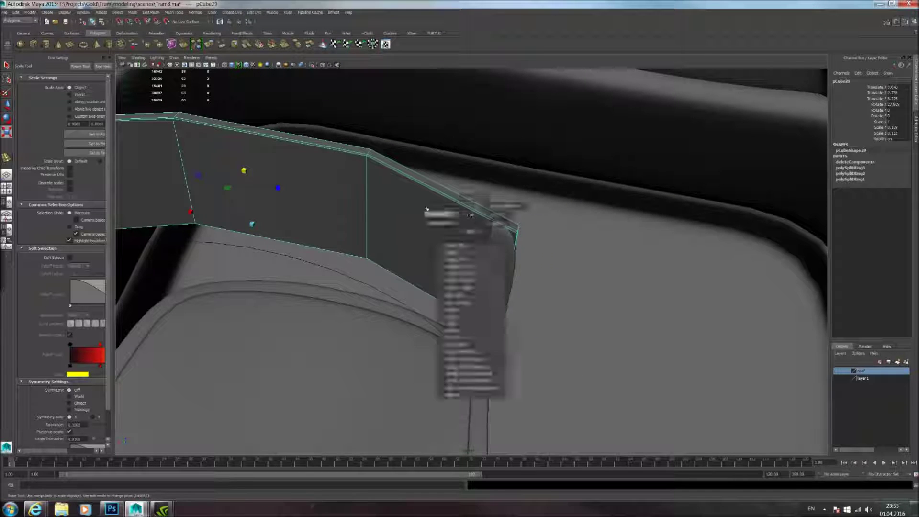
{"action": "left_click_drag", "start_coordinate": [415, 164], "coordinate": [652, 422]}
{"action": "key", "text": "Delete"}
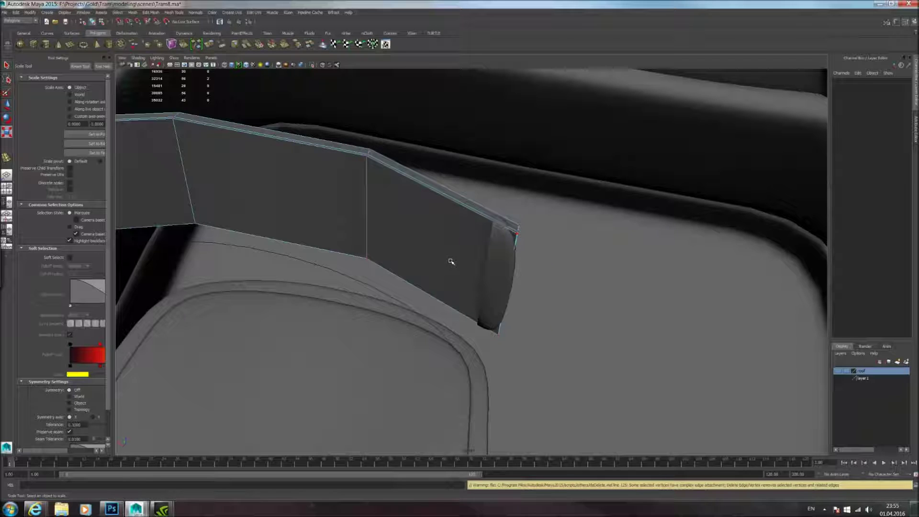
Step: Return the board to smooth preview and insert a new supporting edge loop close to its free end
{"action": "key", "text": "3"}
{"action": "key", "text": "F8"}
{"action": "key", "text": "1"}
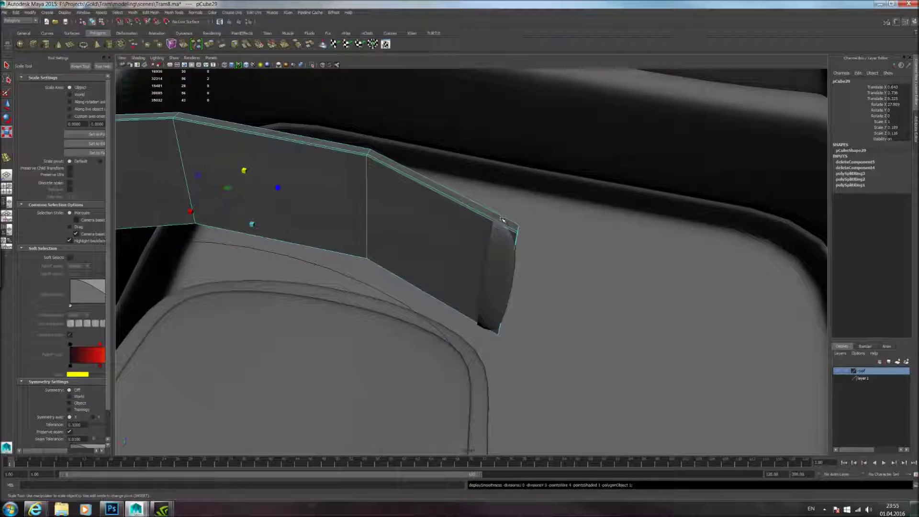
{"action": "key", "text": "3"}
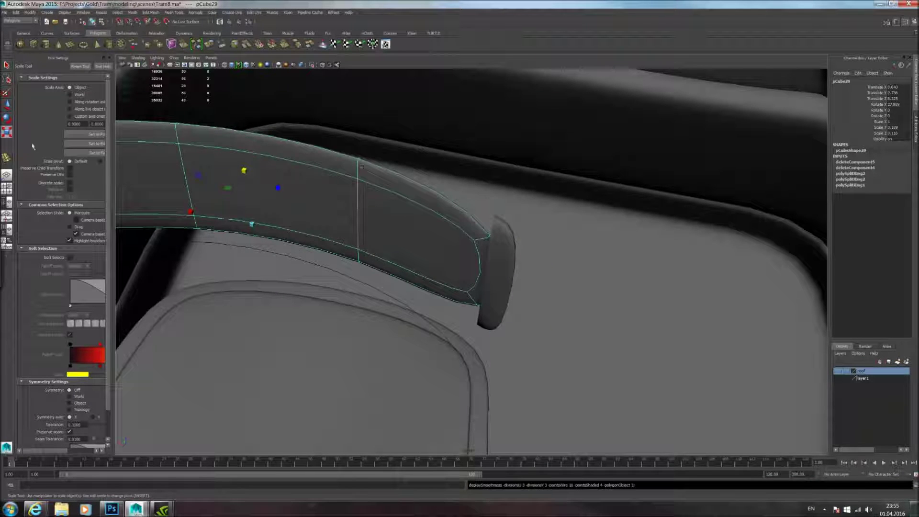
{"action": "left_click", "coordinate": [6, 157]}
{"action": "left_click_drag", "start_coordinate": [434, 189], "coordinate": [484, 215]}
{"action": "right_click_drag", "start_coordinate": [499, 218], "coordinate": [550, 234], "text": "alt"}
{"action": "key", "text": "ctrl+z"}
{"action": "mouse_move", "coordinate": [565, 192]}
{"action": "left_mouse_down"}
{"action": "mouse_move", "coordinate": [544, 187]}
{"action": "mouse_move", "coordinate": [552, 195]}
{"action": "mouse_move", "coordinate": [646, 171]}
{"action": "mouse_move", "coordinate": [681, 150]}
{"action": "mouse_move", "coordinate": [548, 172]}
{"action": "mouse_move", "coordinate": [570, 206]}
{"action": "left_mouse_up"}
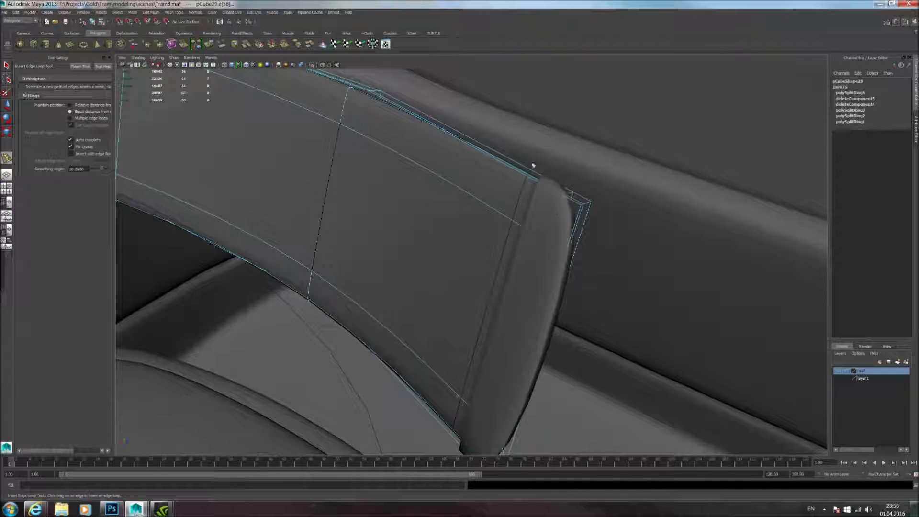
Step: Return to object mode and inspect how the smoothed board and end strip fit together from several angles
{"action": "left_click", "coordinate": [7, 104]}
{"action": "right_click_drag", "start_coordinate": [432, 150], "coordinate": [471, 148]}
{"action": "key", "text": "3"}
{"action": "left_click", "coordinate": [470, 202]}
{"action": "scroll", "coordinate": [554, 204], "scroll_direction": "down", "scroll_amount": 5}
{"action": "key", "text": "1"}
{"action": "left_click_drag", "start_coordinate": [554, 204], "coordinate": [469, 208], "text": "alt"}
{"action": "key", "text": "3"}
{"action": "right_click_drag", "start_coordinate": [468, 209], "coordinate": [498, 201]}
{"action": "mouse_move", "coordinate": [498, 201]}
{"action": "left_mouse_down", "text": "alt"}
{"action": "mouse_move", "coordinate": [455, 203]}
{"action": "mouse_move", "coordinate": [489, 211]}
{"action": "left_mouse_up", "text": "alt"}
{"action": "left_click", "coordinate": [505, 218]}
{"action": "left_click_drag", "start_coordinate": [560, 228], "coordinate": [554, 222], "text": "alt"}
{"action": "right_click_drag", "start_coordinate": [554, 222], "coordinate": [568, 240], "text": "alt"}
{"action": "left_click_drag", "start_coordinate": [568, 240], "coordinate": [489, 223], "text": "alt"}
{"action": "key", "text": "3"}
Step: Turn off the end strip's smooth preview, then extrude its open border edges and scale them slightly inward to form a rim
{"action": "left_click", "coordinate": [445, 246]}
{"action": "key", "text": "1"}
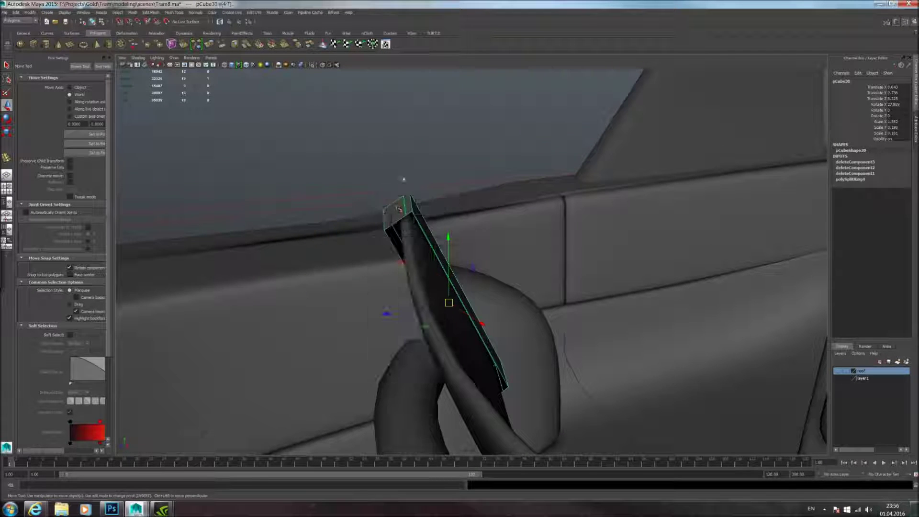
{"action": "left_click", "coordinate": [397, 224]}
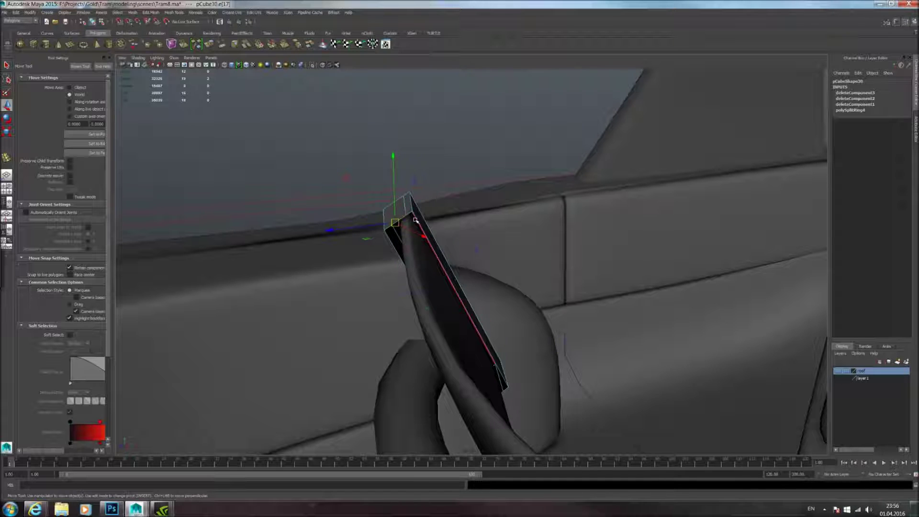
{"action": "left_click_drag", "start_coordinate": [433, 208], "coordinate": [406, 211], "text": "alt"}
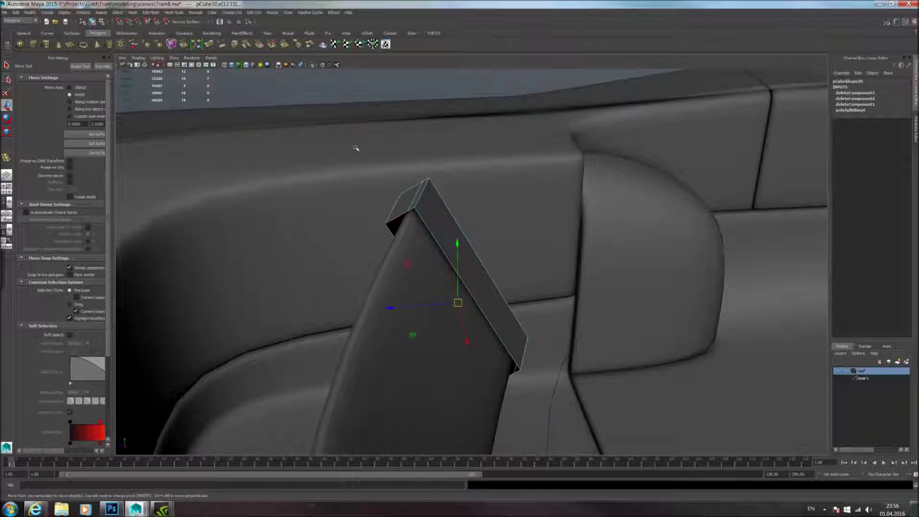
{"action": "left_click", "coordinate": [209, 44]}
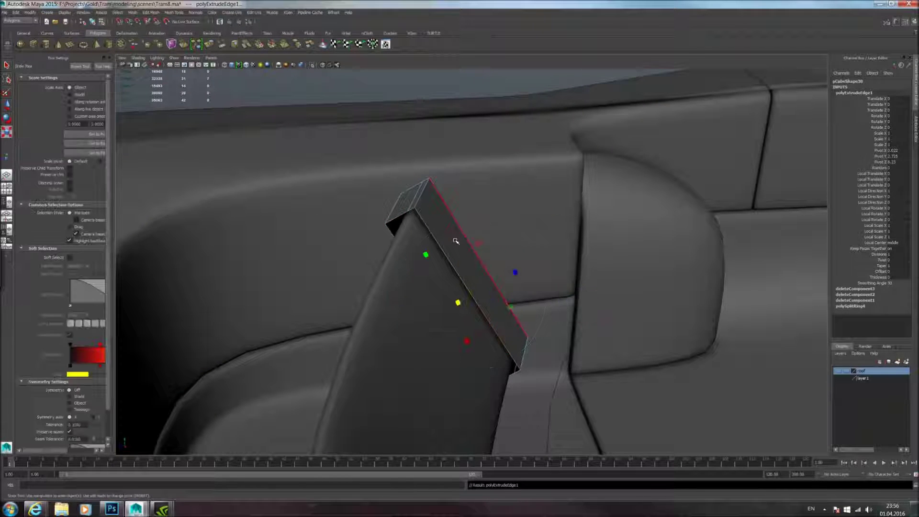
{"action": "left_click_drag", "start_coordinate": [458, 302], "coordinate": [447, 298]}
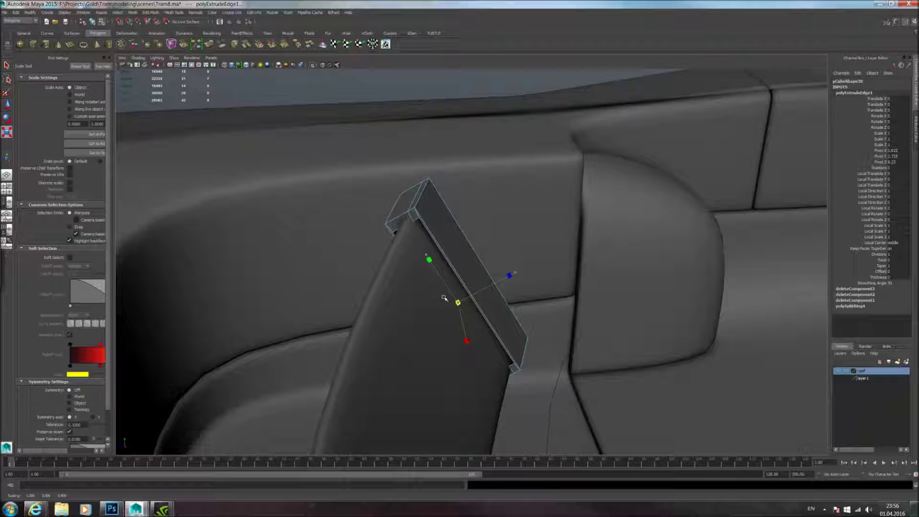
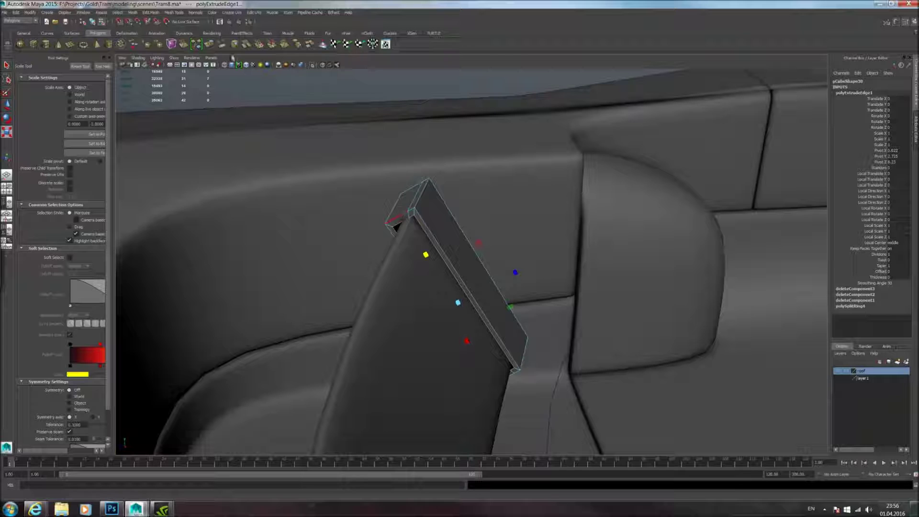
Step: Undo the first repeat extrusion of the strip's inner rim edges and extrude those edges again
{"action": "key", "text": "g"}
{"action": "key", "text": "w"}
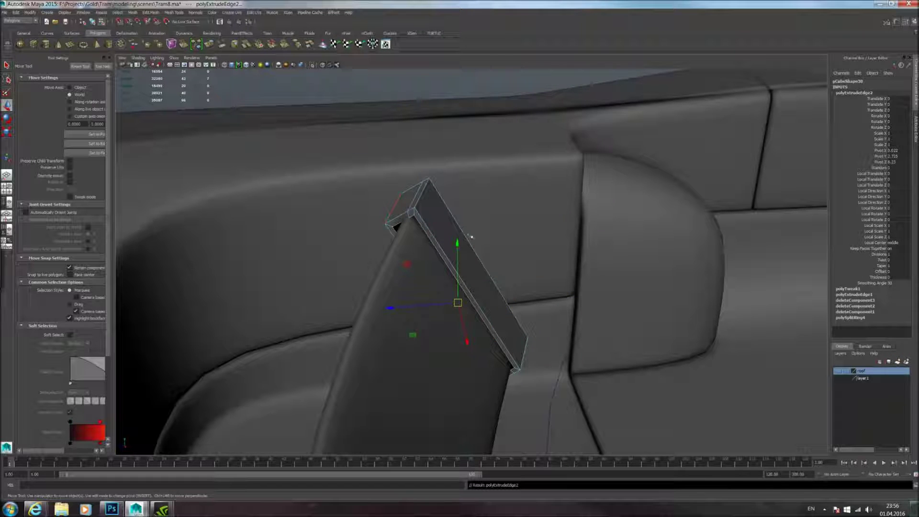
{"action": "key", "text": "ctrl+z"}
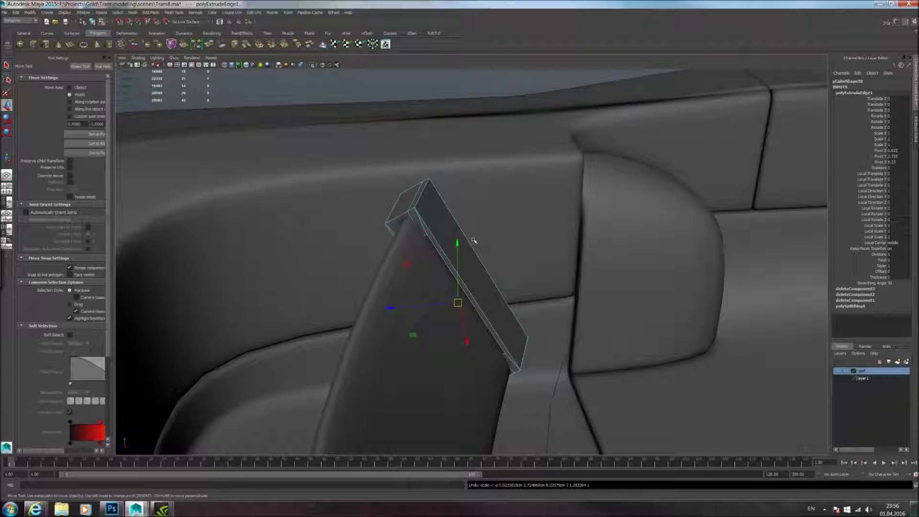
{"action": "key", "text": "g"}
Step: Try to move the newly extruded rim edges along their local axes, and undo these moves
{"action": "left_click_drag", "start_coordinate": [343, 135], "coordinate": [575, 312], "text": "alt"}
{"action": "right_click_drag", "start_coordinate": [575, 311], "coordinate": [503, 293], "text": "alt"}
{"action": "middle_click_drag", "start_coordinate": [503, 293], "coordinate": [526, 285], "text": "alt"}
{"action": "right_click_drag", "start_coordinate": [525, 285], "coordinate": [509, 275], "text": "alt"}
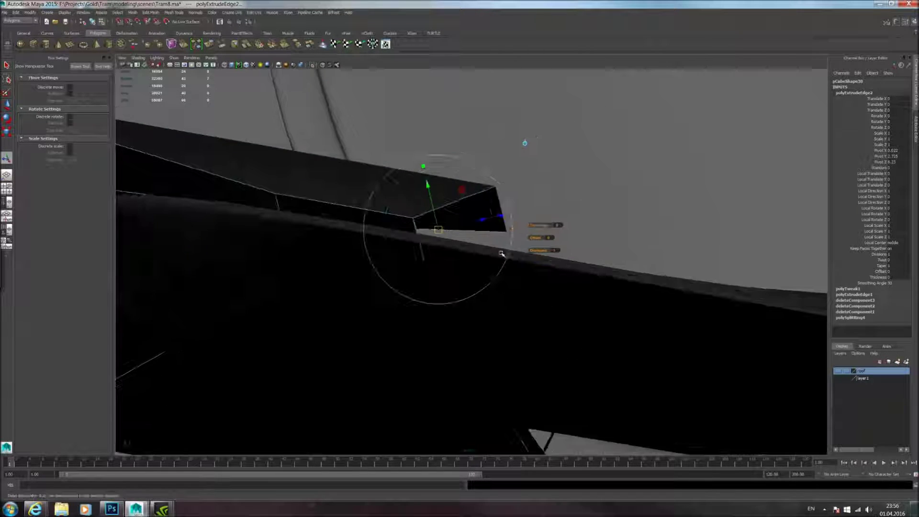
{"action": "left_click_drag", "start_coordinate": [477, 221], "coordinate": [424, 232]}
{"action": "right_click_drag", "start_coordinate": [565, 288], "coordinate": [535, 294], "text": "alt"}
{"action": "left_click_drag", "start_coordinate": [535, 294], "coordinate": [493, 220], "text": "alt"}
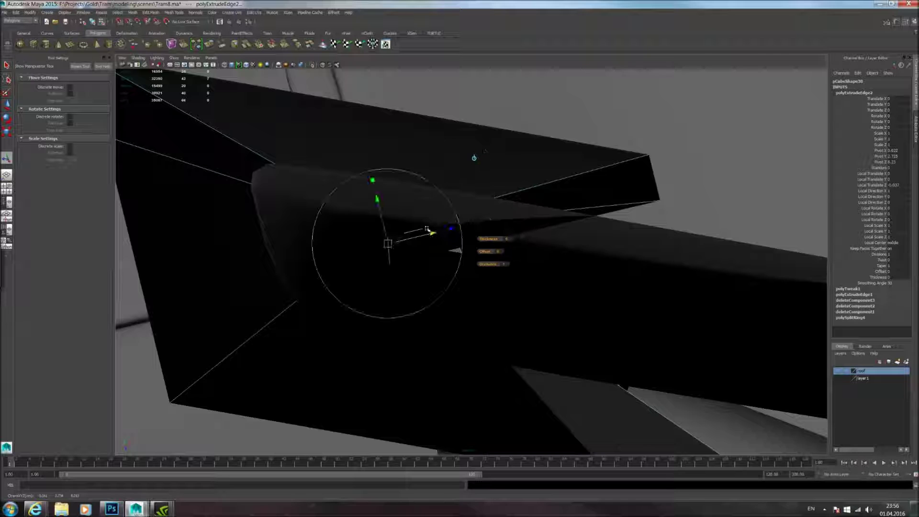
{"action": "left_click_drag", "start_coordinate": [383, 201], "coordinate": [367, 97]}
{"action": "mouse_move", "coordinate": [484, 232]}
{"action": "left_mouse_down", "text": "alt"}
{"action": "mouse_move", "coordinate": [480, 210]}
{"action": "mouse_move", "coordinate": [486, 225]}
{"action": "left_mouse_up", "text": "alt"}
{"action": "key", "text": "ctrl+z"}
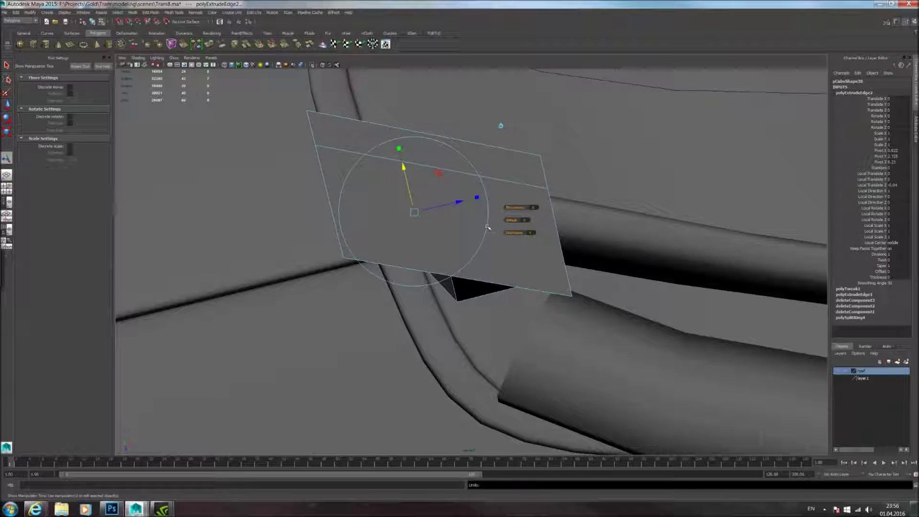
{"action": "left_click_drag", "start_coordinate": [511, 231], "coordinate": [548, 272], "text": "alt"}
{"action": "key", "text": "ctrl+z"}
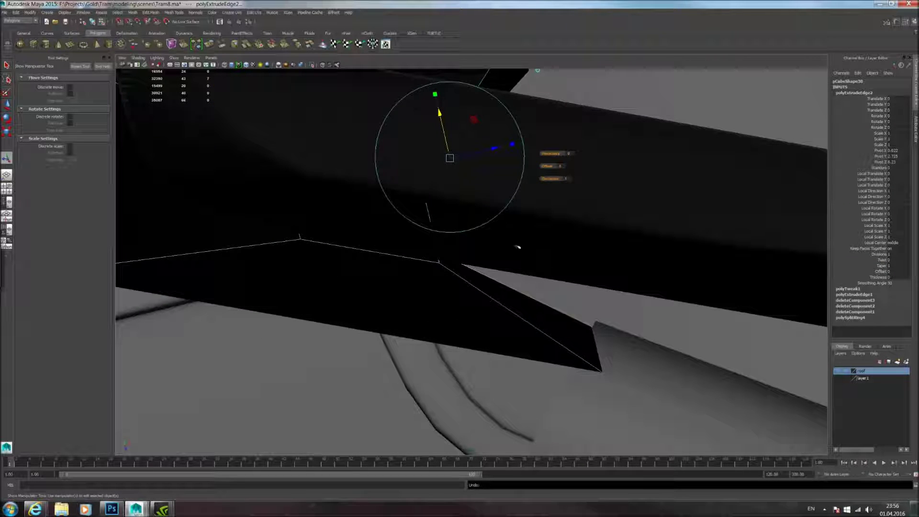
Step: Move the newly extruded rim edges horizontally into the end strip to give the rim inner walls
{"action": "left_click", "coordinate": [7, 105]}
{"action": "left_click_drag", "start_coordinate": [293, 188], "coordinate": [477, 234], "text": "alt"}
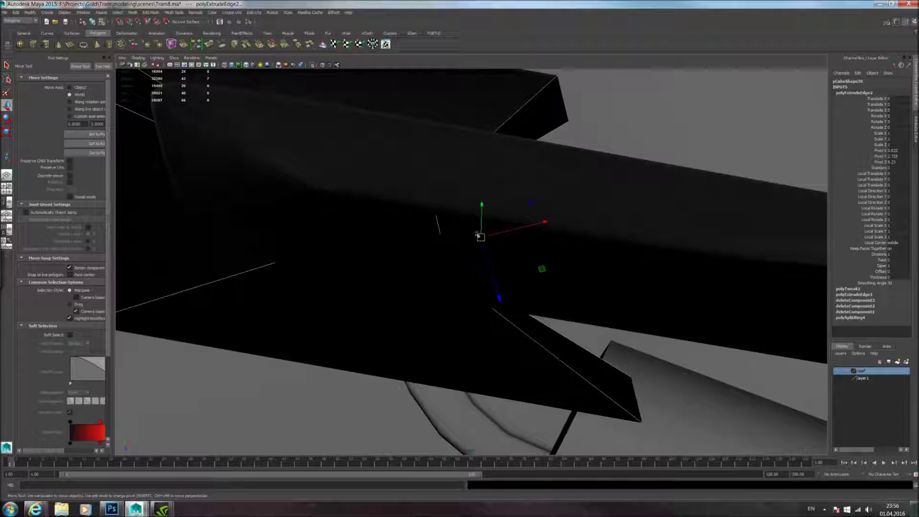
{"action": "left_click_drag", "start_coordinate": [541, 268], "coordinate": [338, 228], "text": "alt"}
{"action": "scroll", "coordinate": [337, 228], "scroll_direction": "down", "scroll_amount": 5}
{"action": "left_click_drag", "start_coordinate": [425, 242], "coordinate": [387, 226], "text": "alt"}
{"action": "middle_click_drag", "start_coordinate": [387, 225], "coordinate": [522, 298], "text": "alt"}
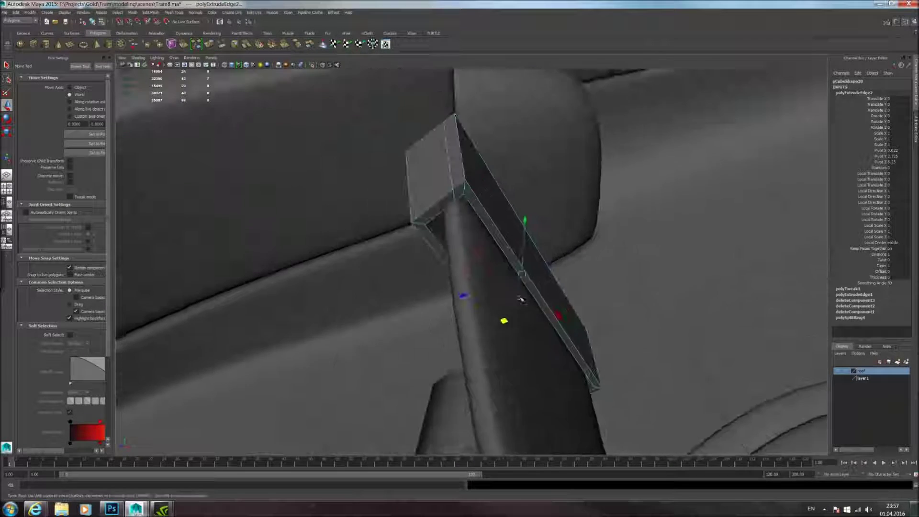
Step: Preview the end strip smoothed, then return it to object mode without smoothing
{"action": "key", "text": "3"}
{"action": "left_click", "coordinate": [491, 185]}
{"action": "key", "text": "1"}
{"action": "left_click_drag", "start_coordinate": [490, 185], "coordinate": [499, 177], "text": "alt"}
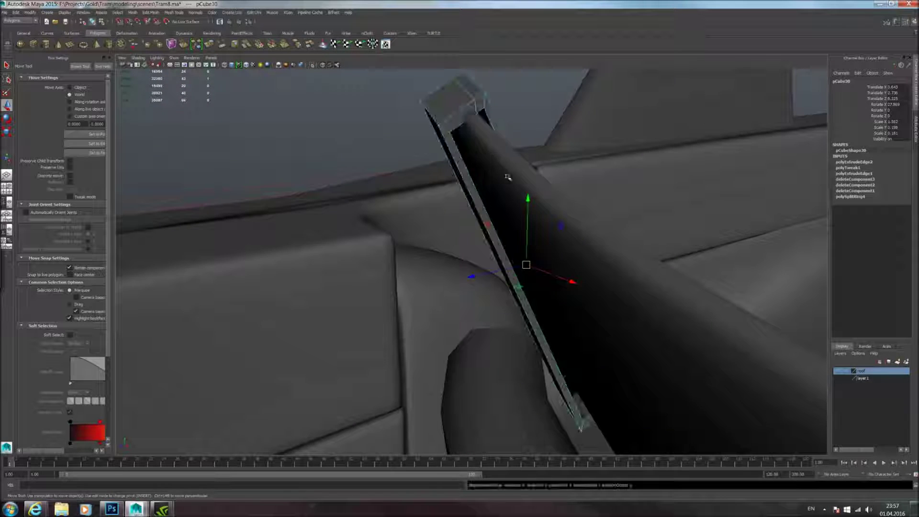
{"action": "middle_click_drag", "start_coordinate": [507, 178], "coordinate": [509, 230], "text": "alt"}
Step: Insert a supporting edge loop close to an outer edge of the end strip
{"action": "left_click", "coordinate": [146, 13]}
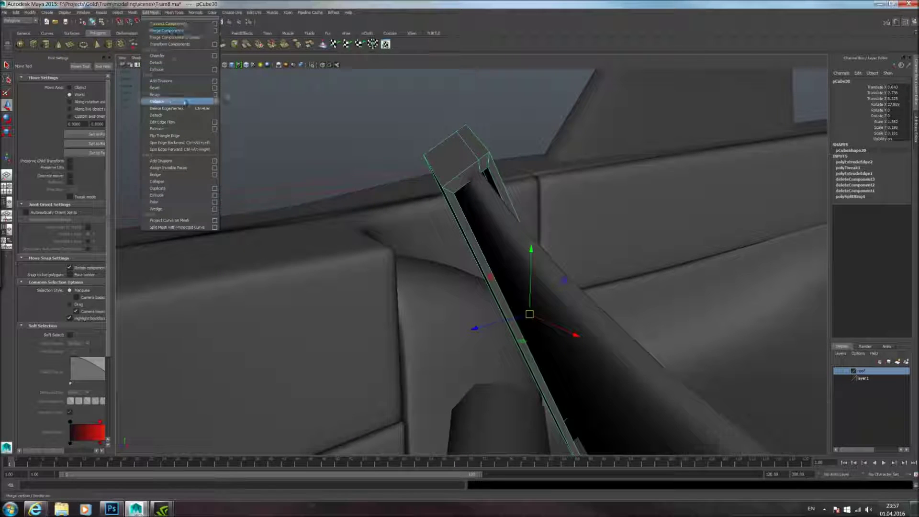
{"action": "mouse_move", "coordinate": [173, 13]}
{"action": "left_click", "coordinate": [190, 96]}
{"action": "left_click_drag", "start_coordinate": [514, 158], "coordinate": [372, 150], "text": "alt"}
{"action": "middle_click_drag", "start_coordinate": [371, 150], "coordinate": [426, 174], "text": "alt"}
{"action": "right_click_drag", "start_coordinate": [426, 174], "coordinate": [502, 205], "text": "alt"}
{"action": "left_click_drag", "start_coordinate": [502, 206], "coordinate": [414, 203], "text": "alt"}
{"action": "left_click_drag", "start_coordinate": [349, 200], "coordinate": [367, 148], "text": "alt"}
{"action": "left_click_drag", "start_coordinate": [393, 88], "coordinate": [397, 94]}
{"action": "left_click_drag", "start_coordinate": [396, 94], "coordinate": [313, 173], "text": "alt"}
{"action": "key", "text": "ctrl+z"}
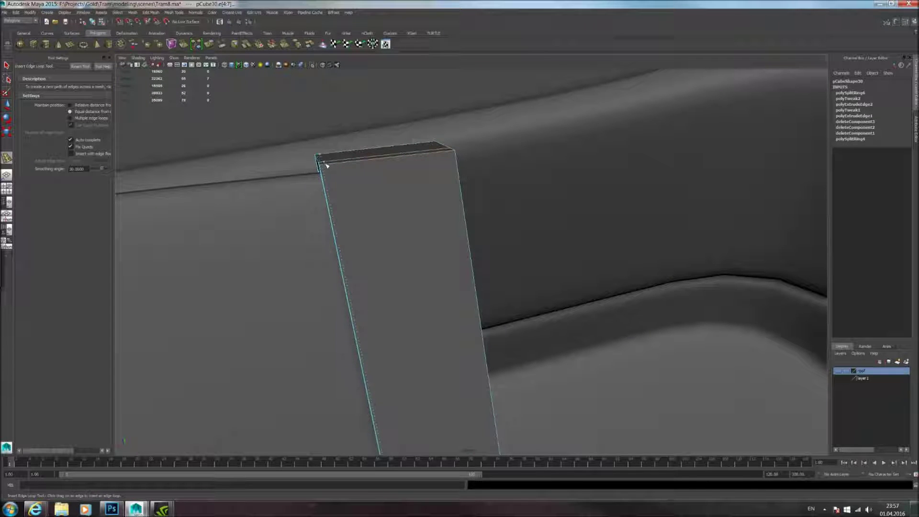
Step: Insert another supporting edge loop along the strip's long side next to the board and compare the smoothed parts
{"action": "left_click_drag", "start_coordinate": [330, 165], "coordinate": [334, 166]}
{"action": "key", "text": "3"}
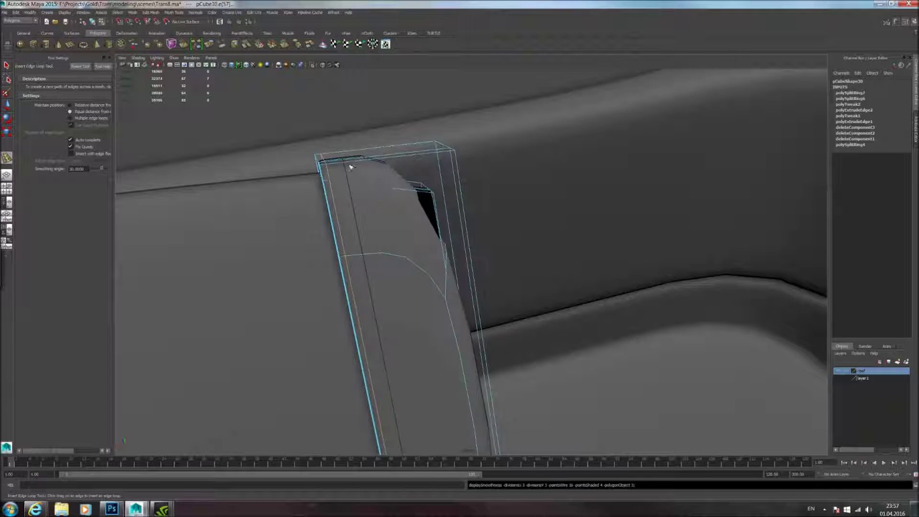
{"action": "left_click", "coordinate": [388, 156]}
{"action": "left_click_drag", "start_coordinate": [388, 156], "coordinate": [364, 181], "text": "alt"}
{"action": "left_click", "coordinate": [353, 172]}
{"action": "key", "text": "1"}
{"action": "key", "text": "3"}
Step: Select the end strip, turn off its smooth preview and isolate it in the view
{"action": "left_click", "coordinate": [5, 108]}
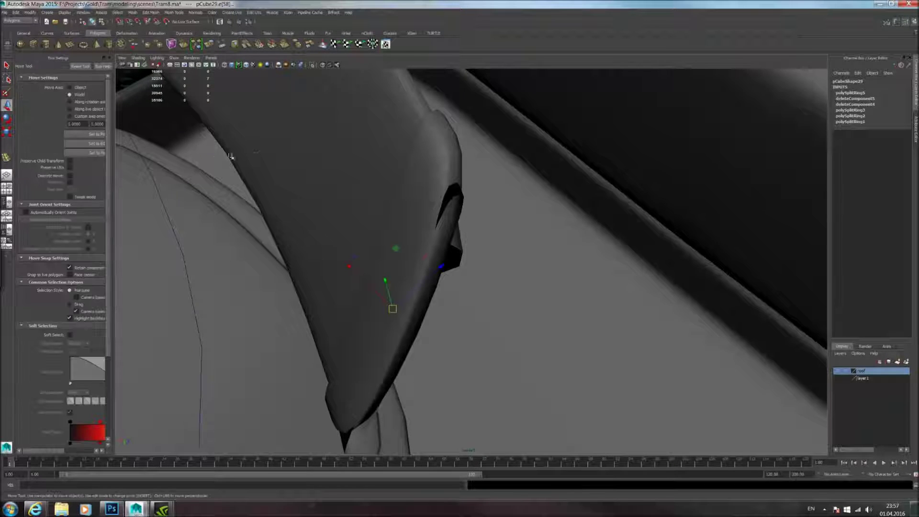
{"action": "left_click_drag", "start_coordinate": [230, 156], "coordinate": [418, 176], "text": "alt"}
{"action": "left_click", "coordinate": [461, 174]}
{"action": "scroll", "coordinate": [466, 175], "scroll_direction": "down", "scroll_amount": 3}
{"action": "key", "text": "1"}
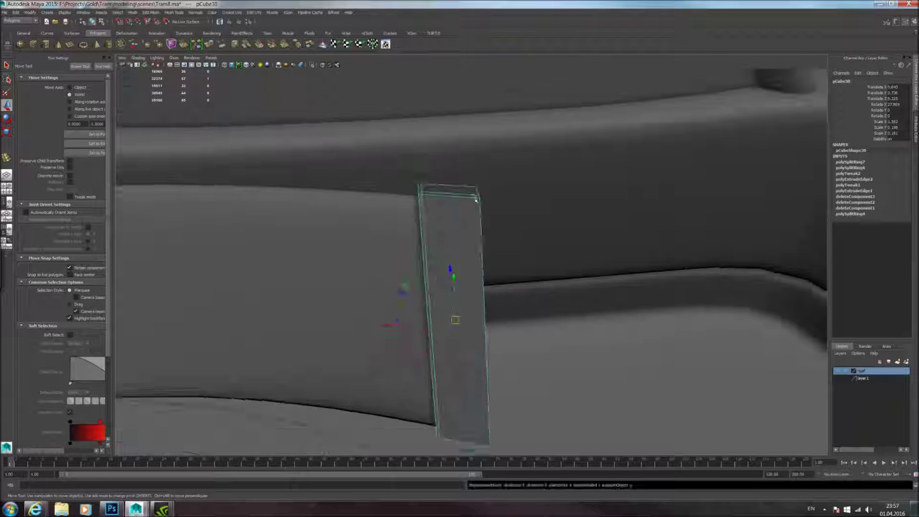
{"action": "mouse_move", "coordinate": [463, 201]}
{"action": "left_mouse_down", "text": "alt"}
{"action": "mouse_move", "coordinate": [444, 197]}
{"action": "mouse_move", "coordinate": [468, 209]}
{"action": "mouse_move", "coordinate": [445, 201]}
{"action": "mouse_move", "coordinate": [470, 196]}
{"action": "left_mouse_up", "text": "alt"}
{"action": "scroll", "coordinate": [445, 198], "scroll_direction": "up", "scroll_amount": 2}
{"action": "scroll", "coordinate": [468, 209], "scroll_direction": "up", "scroll_amount": 4}
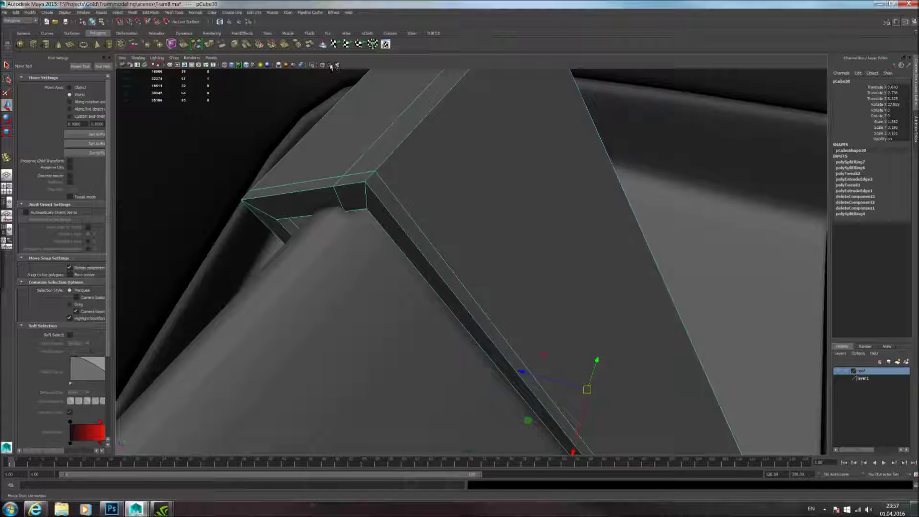
{"action": "left_click", "coordinate": [312, 65]}
{"action": "left_click_drag", "start_coordinate": [354, 110], "coordinate": [476, 160], "text": "alt"}
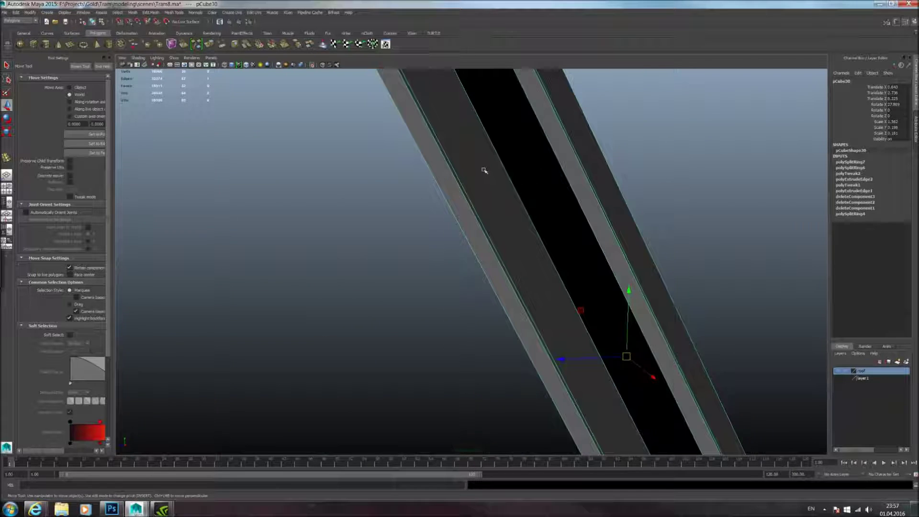
Step: Insert a lengthwise edge loop around the inner walls of the isolated end strip
{"action": "right_click_drag", "start_coordinate": [484, 170], "coordinate": [489, 139]}
{"action": "scroll", "coordinate": [489, 139], "scroll_direction": "down", "scroll_amount": 6}
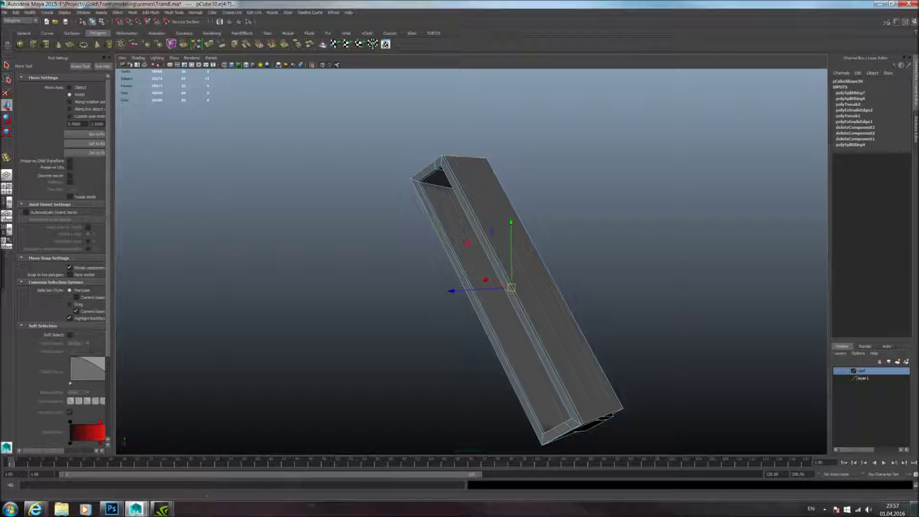
{"action": "left_click", "coordinate": [10, 159]}
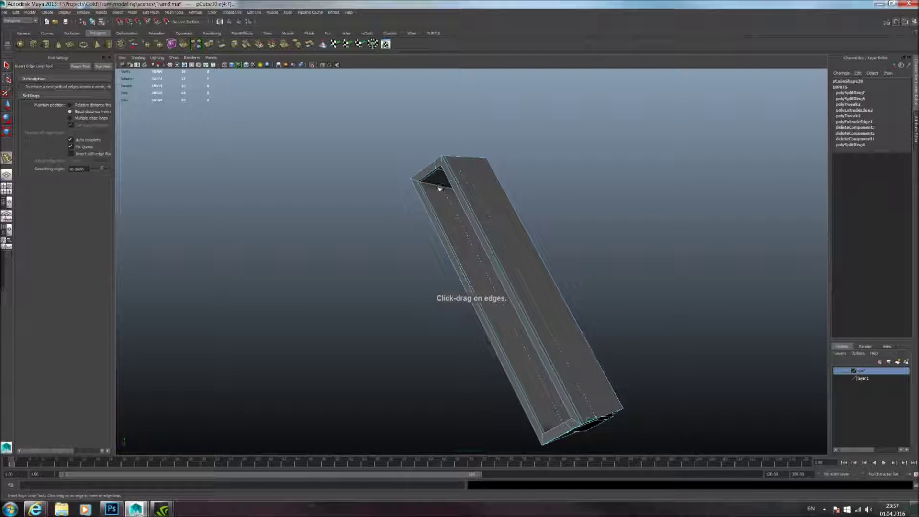
{"action": "left_click", "coordinate": [442, 189]}
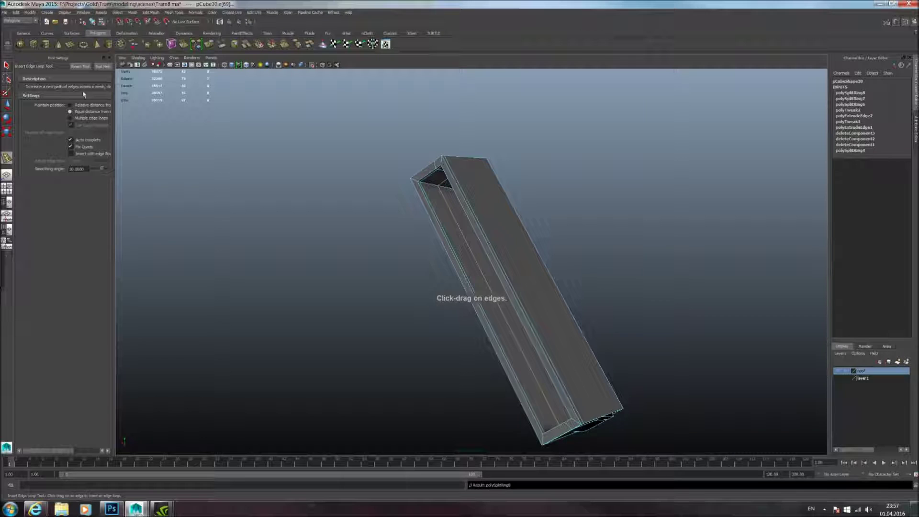
Step: Select the deeper loop of inner wall faces inside the end strip and delete it
{"action": "left_click", "coordinate": [6, 106]}
{"action": "right_click_drag", "start_coordinate": [447, 194], "coordinate": [447, 212]}
{"action": "left_click", "coordinate": [447, 184]}
{"action": "double_click", "coordinate": [449, 197], "text": "shift"}
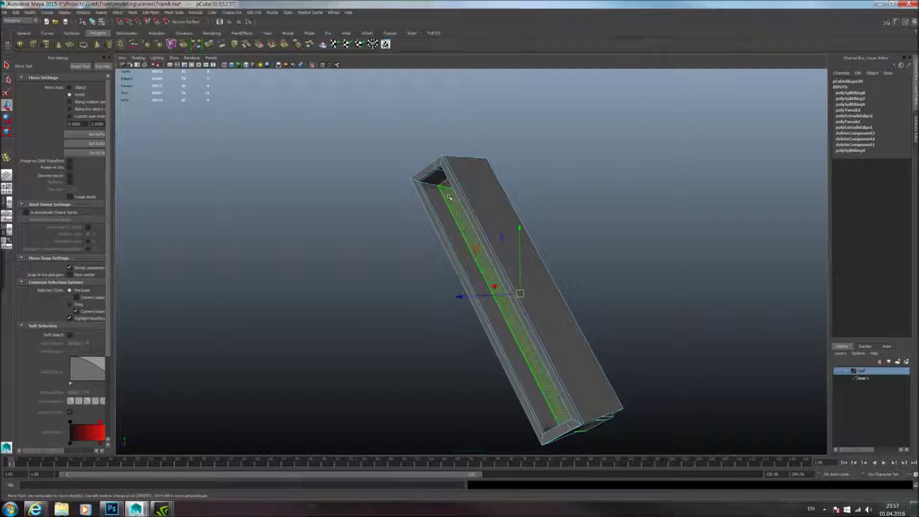
{"action": "key", "text": "Delete"}
Step: Return to object mode, smooth the end strip's preview and end its isolation to inspect it against the board and handrail
{"action": "scroll", "coordinate": [376, 201], "scroll_direction": "down", "scroll_amount": 2}
{"action": "right_click", "coordinate": [470, 205]}
{"action": "right_click_drag", "start_coordinate": [471, 205], "coordinate": [488, 200]}
{"action": "key", "text": "3"}
{"action": "left_click", "coordinate": [312, 65]}
{"action": "left_click_drag", "start_coordinate": [463, 154], "coordinate": [416, 195], "text": "alt"}
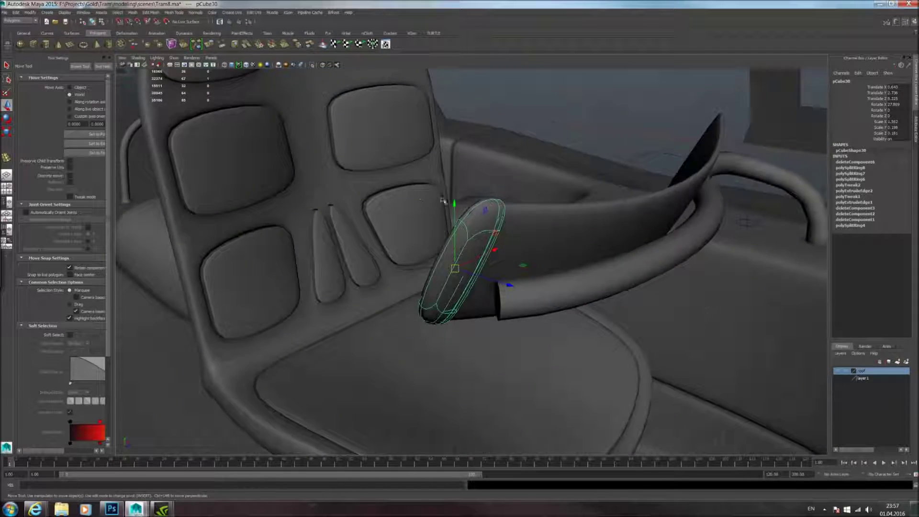
{"action": "right_click_drag", "start_coordinate": [416, 195], "coordinate": [517, 221], "text": "alt"}
{"action": "left_click", "coordinate": [534, 172]}
{"action": "left_click_drag", "start_coordinate": [535, 172], "coordinate": [378, 158], "text": "alt"}
{"action": "right_click_drag", "start_coordinate": [460, 199], "coordinate": [395, 181], "text": "alt"}
{"action": "left_click_drag", "start_coordinate": [395, 182], "coordinate": [489, 245], "text": "alt"}
Step: Turn off the end strip's smooth preview and extrude the handrail's open end edges outward by a short segment
{"action": "left_click", "coordinate": [500, 280]}
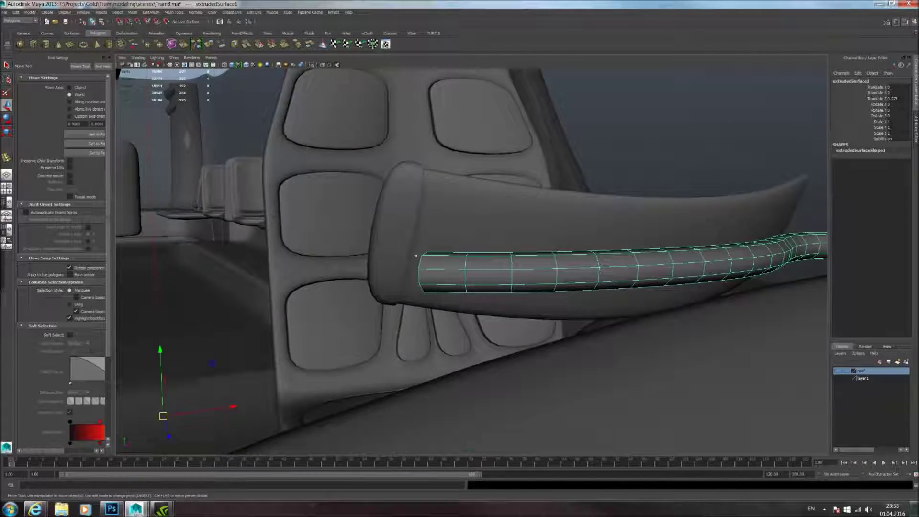
{"action": "left_click", "coordinate": [386, 243]}
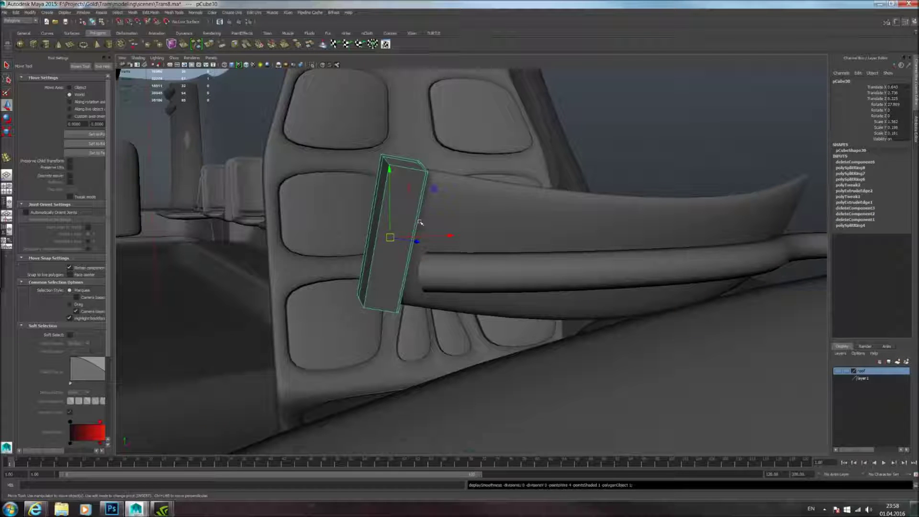
{"action": "left_click", "coordinate": [467, 273]}
{"action": "left_click_drag", "start_coordinate": [427, 232], "coordinate": [513, 237], "text": "alt"}
{"action": "right_click_drag", "start_coordinate": [512, 237], "coordinate": [511, 236]}
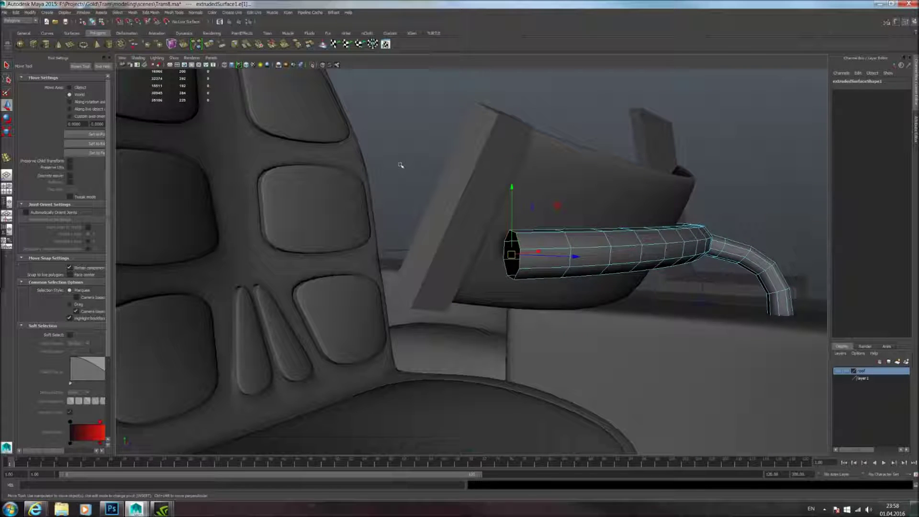
{"action": "left_click", "coordinate": [209, 44]}
{"action": "left_click_drag", "start_coordinate": [335, 144], "coordinate": [425, 203], "text": "alt"}
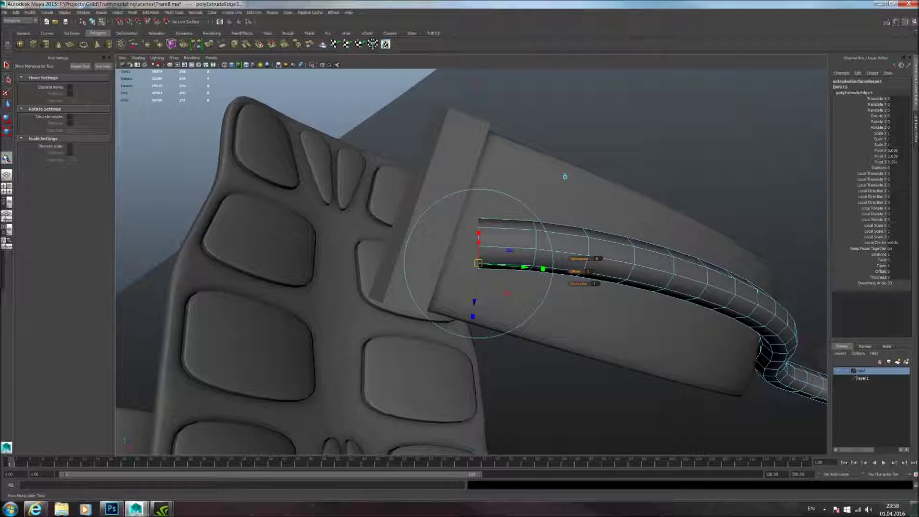
{"action": "key", "text": "r"}
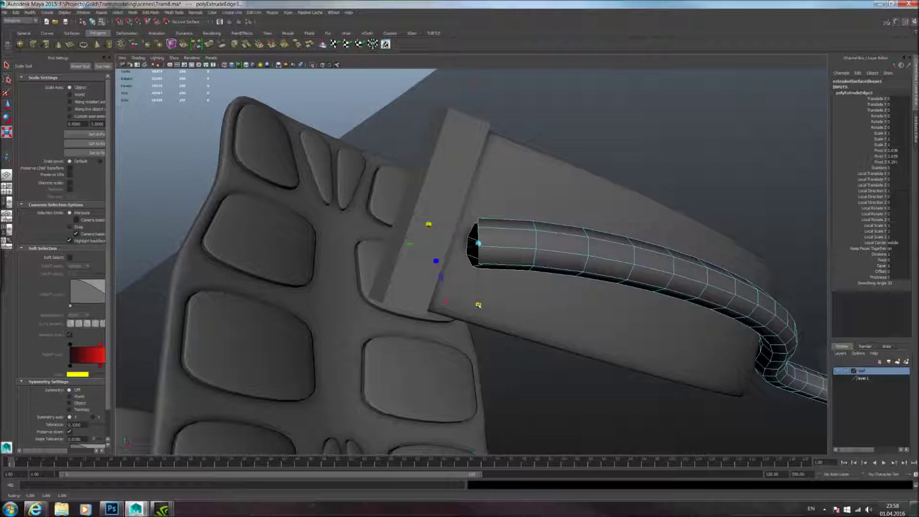
{"action": "left_click", "coordinate": [4, 108]}
{"action": "left_click_drag", "start_coordinate": [524, 303], "coordinate": [470, 294], "text": "alt"}
Step: Rotate and move the handrail's extruded open end so that it reaches toward the face of the end strip
{"action": "left_click", "coordinate": [7, 119]}
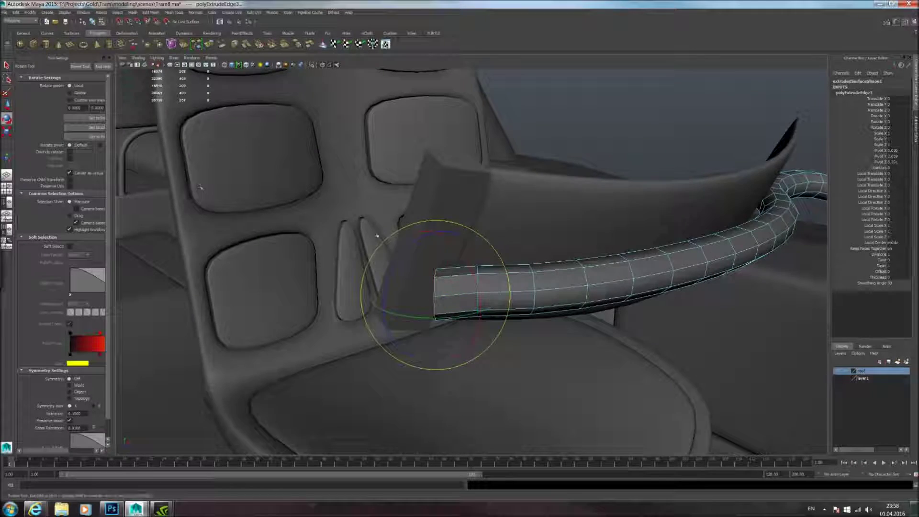
{"action": "left_click_drag", "start_coordinate": [472, 249], "coordinate": [426, 302], "text": "alt"}
{"action": "left_click_drag", "start_coordinate": [426, 344], "coordinate": [554, 271], "text": "alt"}
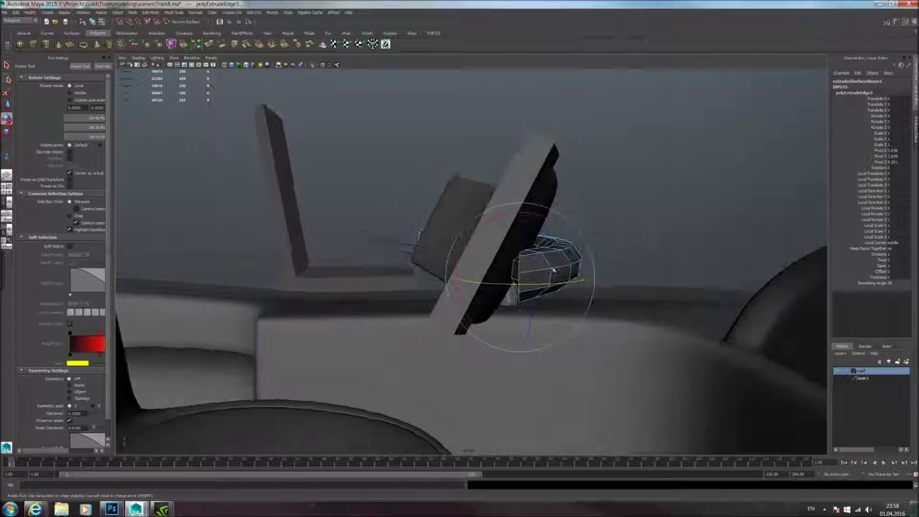
{"action": "left_click", "coordinate": [8, 106]}
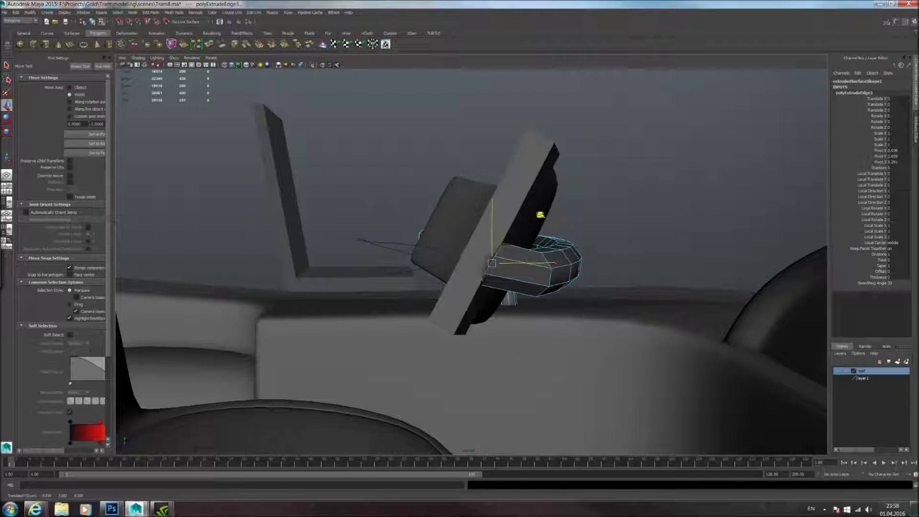
{"action": "left_click_drag", "start_coordinate": [571, 220], "coordinate": [463, 277], "text": "alt"}
{"action": "key", "text": "3"}
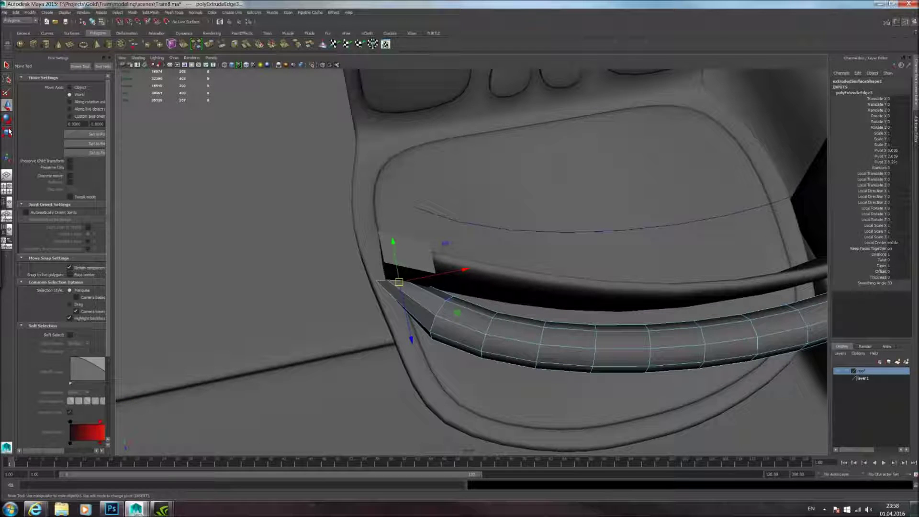
Step: Return to object mode, select the whole handrail and scale it slightly along Z beside the bent board
{"action": "left_click", "coordinate": [8, 131]}
{"action": "left_click_drag", "start_coordinate": [486, 312], "coordinate": [500, 289], "text": "alt"}
{"action": "right_click_drag", "start_coordinate": [500, 289], "coordinate": [448, 267], "text": "alt"}
{"action": "left_click", "coordinate": [440, 279]}
{"action": "left_click_drag", "start_coordinate": [441, 279], "coordinate": [461, 280], "text": "alt"}
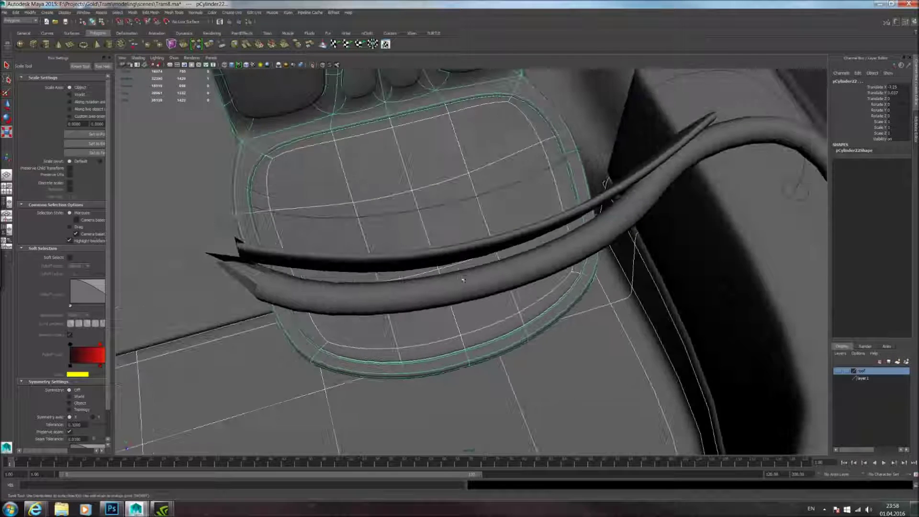
{"action": "left_click", "coordinate": [461, 280]}
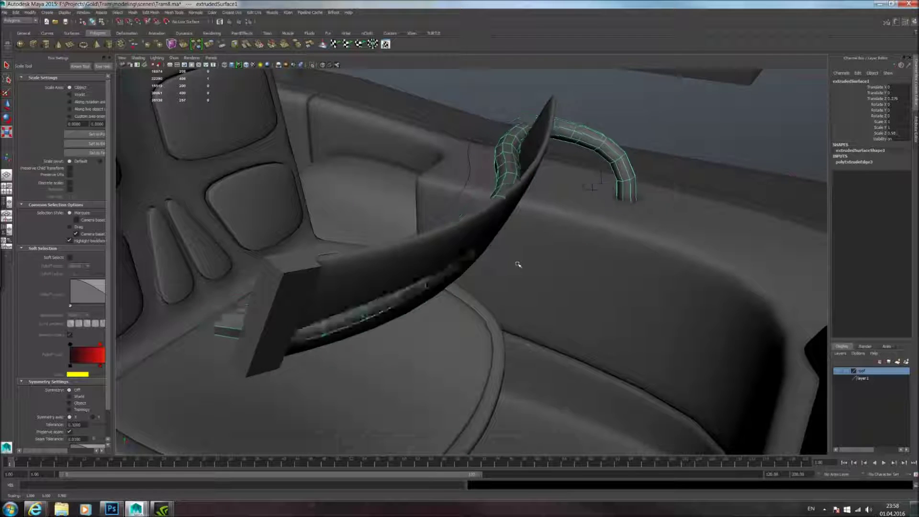
{"action": "middle_click_drag", "start_coordinate": [518, 264], "coordinate": [520, 264]}
{"action": "left_click_drag", "start_coordinate": [533, 263], "coordinate": [511, 259], "text": "alt"}
{"action": "scroll", "coordinate": [386, 256], "scroll_direction": "up", "scroll_amount": 3}
Step: Select the end strip and examine the gap between it and the handrail's tapered end from several angles
{"action": "left_click", "coordinate": [372, 249]}
{"action": "left_click_drag", "start_coordinate": [373, 248], "coordinate": [445, 305], "text": "alt"}
{"action": "left_click", "coordinate": [429, 233]}
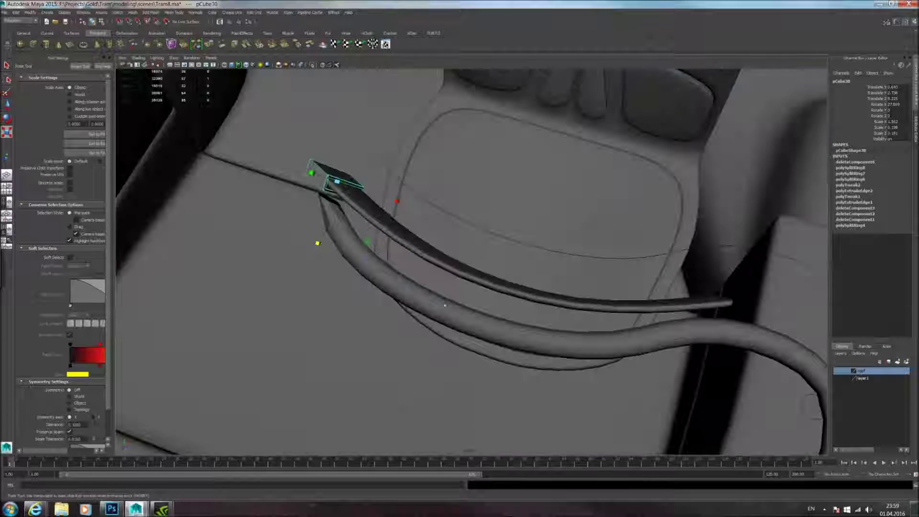
{"action": "left_click_drag", "start_coordinate": [654, 314], "coordinate": [667, 293], "text": "alt"}
{"action": "left_click_drag", "start_coordinate": [518, 318], "coordinate": [420, 259], "text": "alt"}
{"action": "scroll", "coordinate": [415, 295], "scroll_direction": "up", "scroll_amount": 3}
{"action": "scroll", "coordinate": [430, 313], "scroll_direction": "up", "scroll_amount": 3}
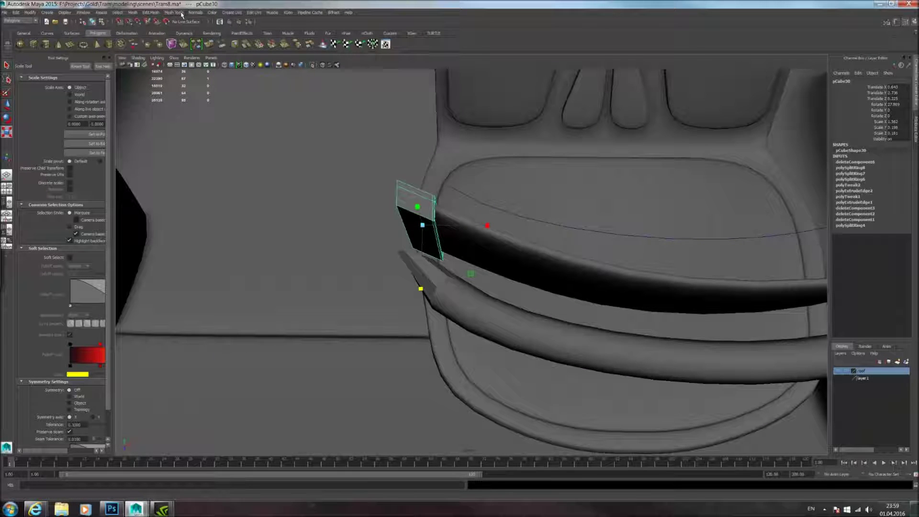
{"action": "left_click_drag", "start_coordinate": [283, 77], "coordinate": [333, 105], "text": "alt"}
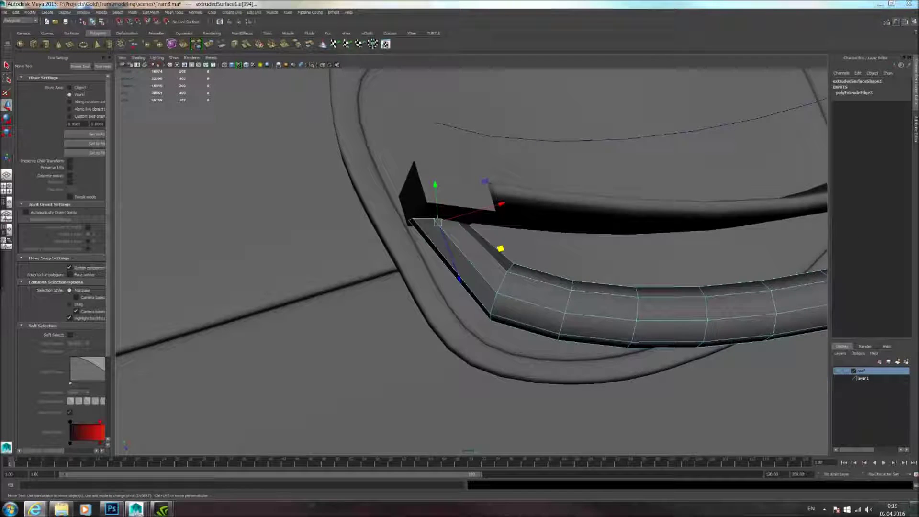
Step: Adjust the handrail's open end edges against the end strip and return to the whole-object selection
{"action": "left_click_drag", "start_coordinate": [488, 236], "coordinate": [456, 243], "text": "alt"}
{"action": "right_click_drag", "start_coordinate": [456, 242], "coordinate": [416, 239]}
{"action": "left_click_drag", "start_coordinate": [428, 217], "coordinate": [435, 250]}
{"action": "left_click", "coordinate": [440, 231]}
{"action": "left_click", "coordinate": [435, 263]}
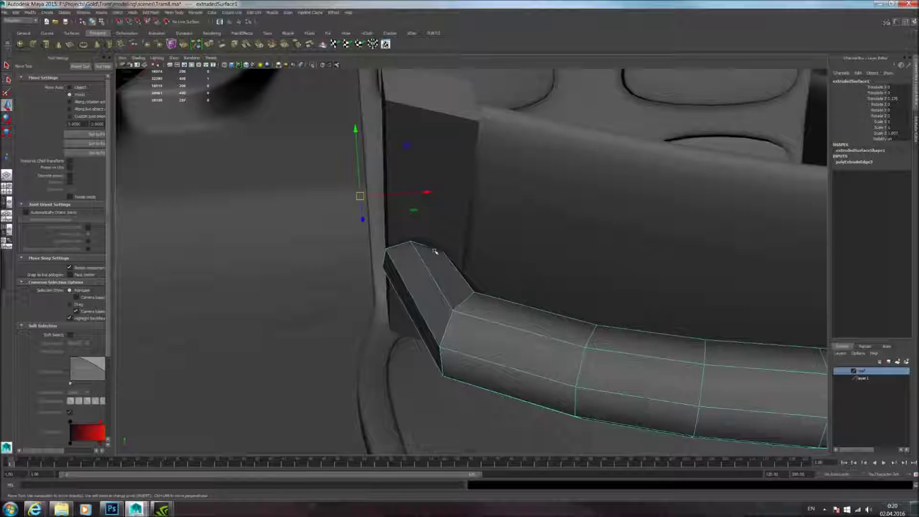
{"action": "right_click_drag", "start_coordinate": [435, 251], "coordinate": [448, 237], "text": "alt"}
{"action": "left_click_drag", "start_coordinate": [448, 238], "coordinate": [430, 216], "text": "alt"}
{"action": "left_click", "coordinate": [402, 221]}
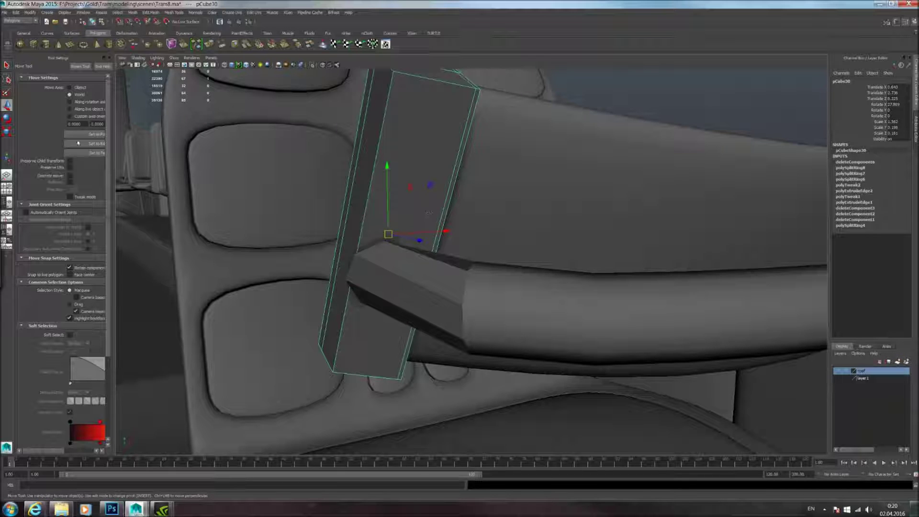
{"action": "left_click", "coordinate": [181, 13]}
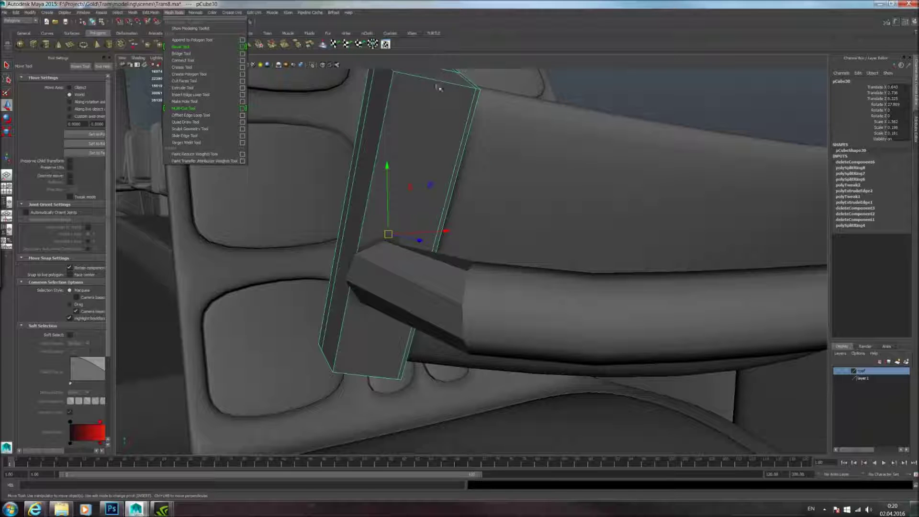
{"action": "left_click", "coordinate": [386, 258]}
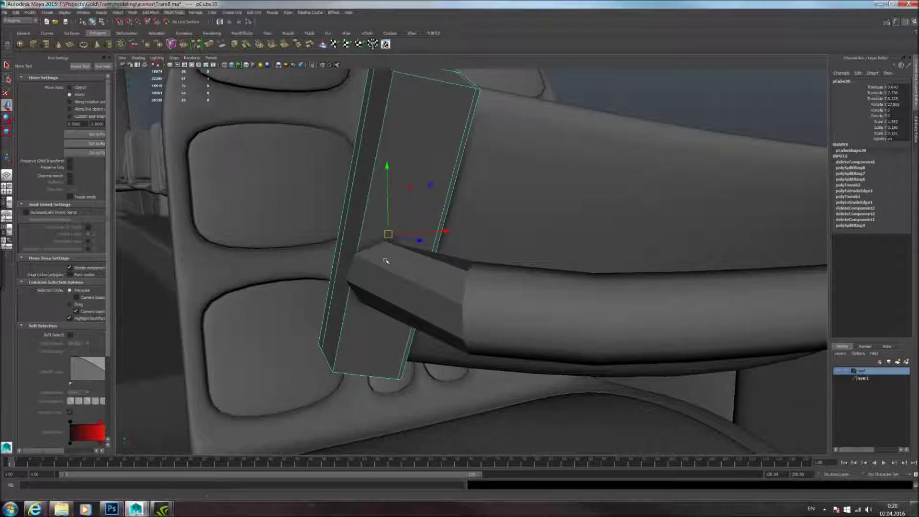
Step: Turn on the handrail's smooth preview, select the vertices of its open end and adjust their size and position near the end strip
{"action": "left_click", "coordinate": [415, 237]}
{"action": "left_click", "coordinate": [431, 285]}
{"action": "key", "text": "3"}
{"action": "left_click_drag", "start_coordinate": [463, 259], "coordinate": [433, 285], "text": "alt"}
{"action": "right_click_drag", "start_coordinate": [398, 280], "coordinate": [360, 270]}
{"action": "left_click_drag", "start_coordinate": [365, 278], "coordinate": [323, 281], "text": "alt"}
{"action": "key", "text": "r"}
{"action": "left_click_drag", "start_coordinate": [387, 274], "coordinate": [393, 279], "text": "alt"}
{"action": "key", "text": "w"}
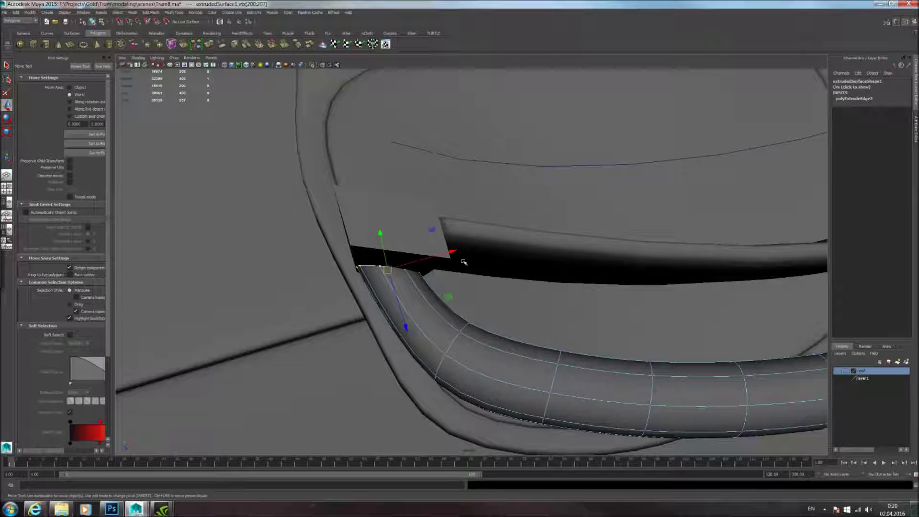
Step: Rotate and move the handrail's end vertices to seat them flush on the slanted end strip, and return to object mode
{"action": "left_click_drag", "start_coordinate": [455, 251], "coordinate": [112, 172], "text": "alt"}
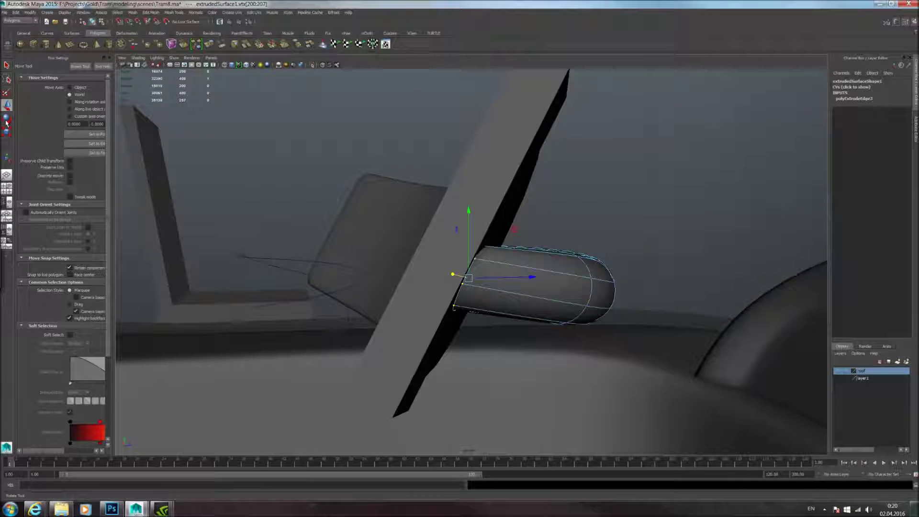
{"action": "left_click", "coordinate": [6, 121]}
{"action": "left_click", "coordinate": [7, 100]}
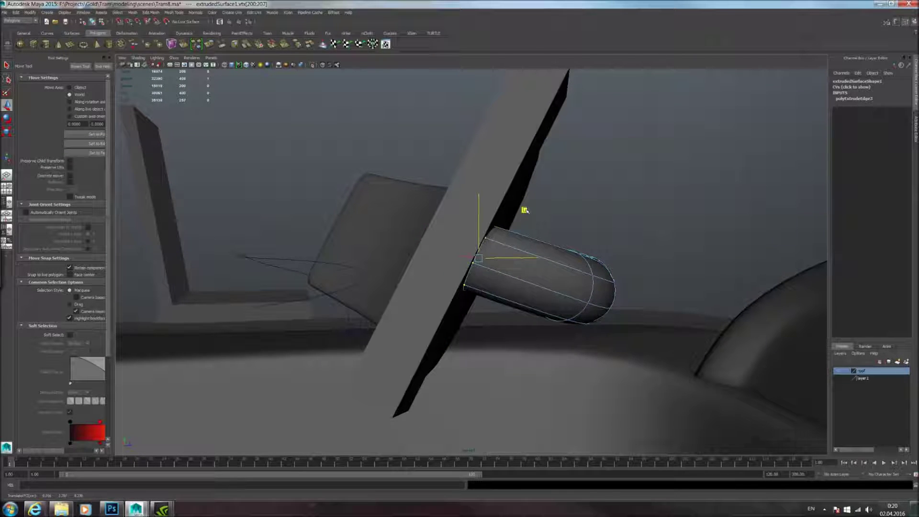
{"action": "left_click", "coordinate": [10, 120]}
{"action": "left_click_drag", "start_coordinate": [288, 230], "coordinate": [454, 308], "text": "alt"}
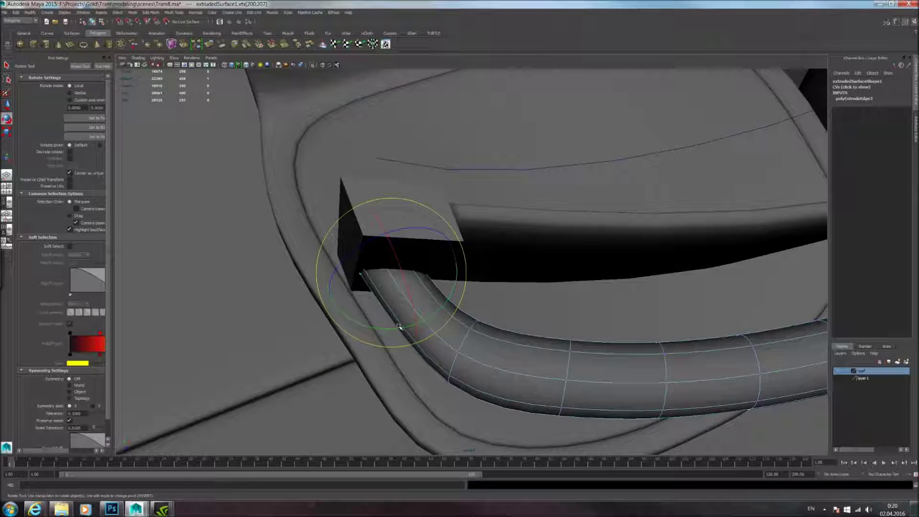
{"action": "left_click_drag", "start_coordinate": [400, 325], "coordinate": [456, 341], "text": "alt"}
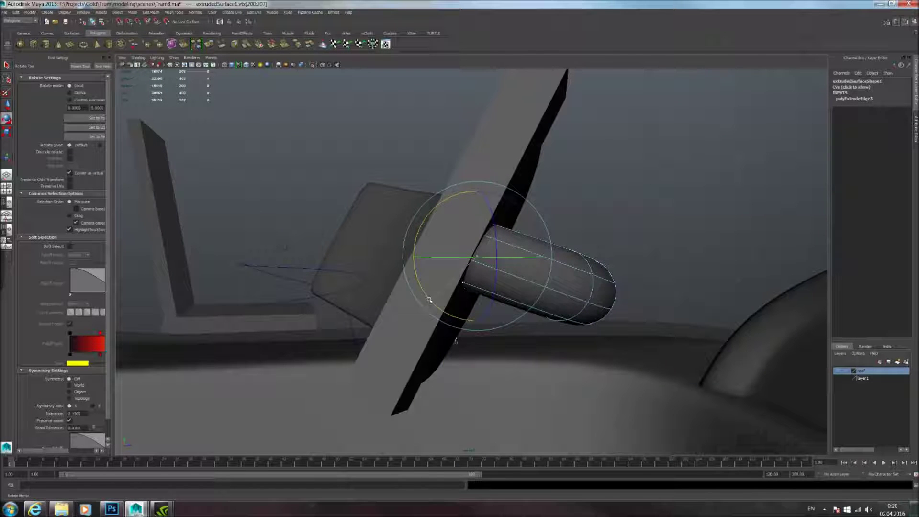
{"action": "right_click_drag", "start_coordinate": [587, 273], "coordinate": [619, 263]}
{"action": "left_click", "coordinate": [616, 273]}
{"action": "scroll", "coordinate": [611, 277], "scroll_direction": "down", "scroll_amount": 4}
{"action": "left_click_drag", "start_coordinate": [611, 277], "coordinate": [449, 249], "text": "alt"}
{"action": "scroll", "coordinate": [483, 287], "scroll_direction": "down", "scroll_amount": 2}
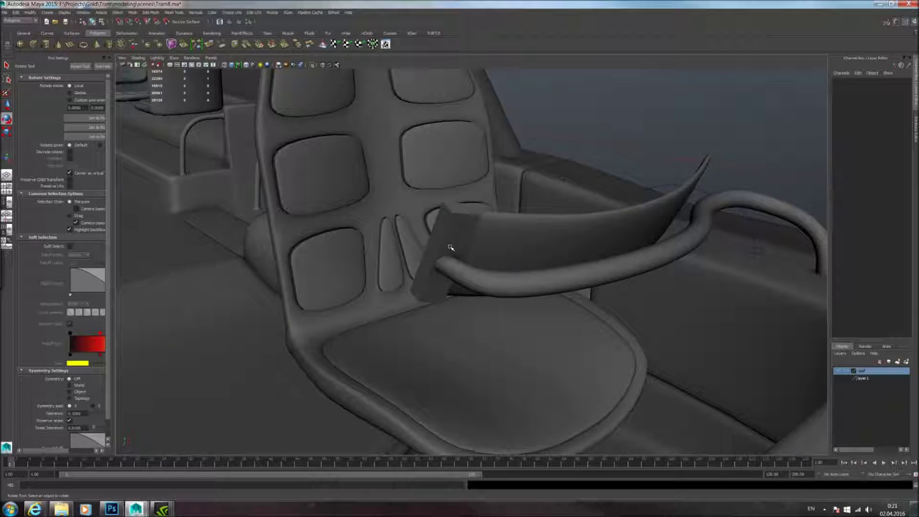
Step: Turn on the end strip's smooth preview and compare its smoothed and unsmoothed shape at the handrail joint
{"action": "left_click", "coordinate": [450, 249]}
{"action": "key", "text": "3"}
{"action": "left_click", "coordinate": [550, 285]}
{"action": "left_click_drag", "start_coordinate": [550, 285], "coordinate": [498, 315], "text": "alt"}
{"action": "scroll", "coordinate": [435, 277], "scroll_direction": "up", "scroll_amount": 4}
{"action": "left_click_drag", "start_coordinate": [434, 277], "coordinate": [522, 266], "text": "alt"}
{"action": "left_click", "coordinate": [437, 259]}
{"action": "scroll", "coordinate": [445, 288], "scroll_direction": "up", "scroll_amount": 4}
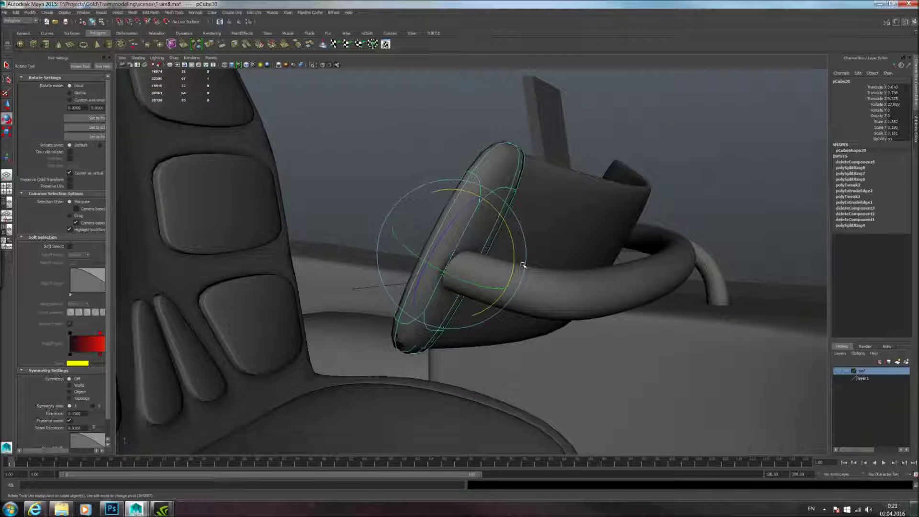
{"action": "left_click_drag", "start_coordinate": [531, 255], "coordinate": [491, 255], "text": "alt"}
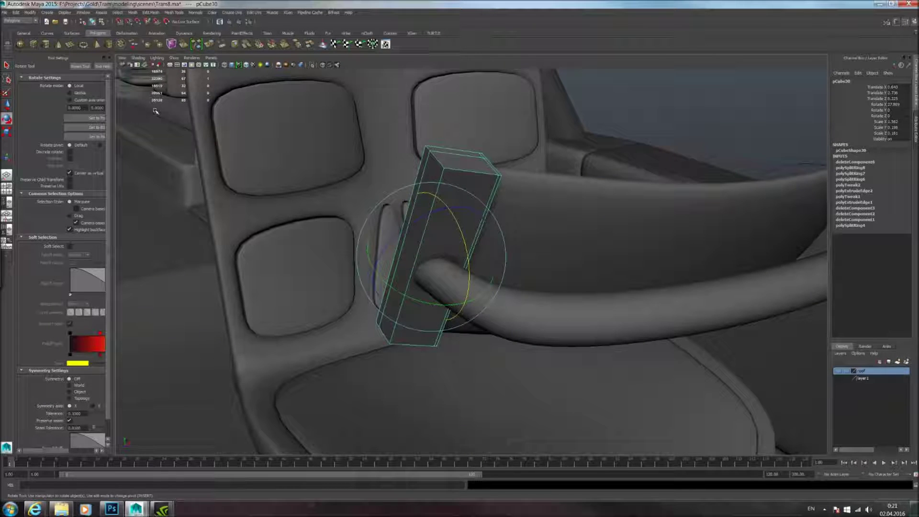
{"action": "scroll", "coordinate": [542, 260], "scroll_direction": "down", "scroll_amount": 5}
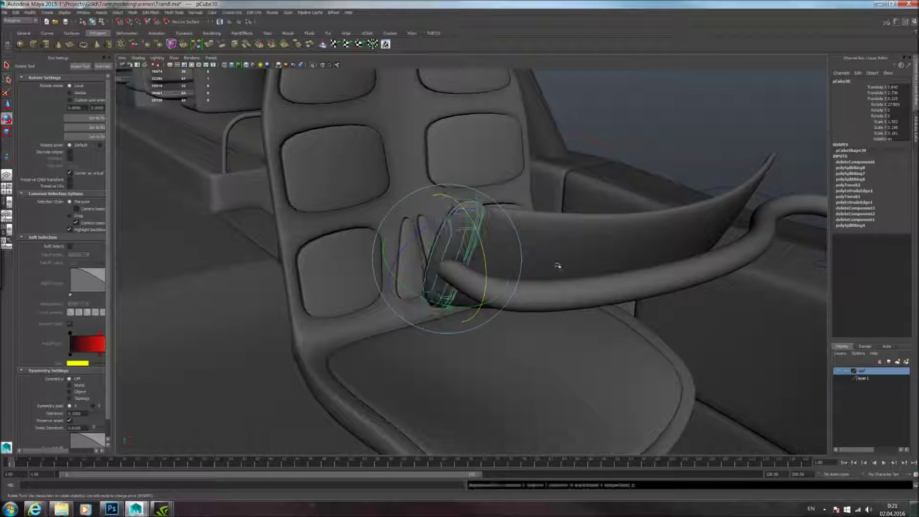
Step: Inspect the area around the driver's seat from above and select the cab floor panel beneath it
{"action": "scroll", "coordinate": [705, 273], "scroll_direction": "down", "scroll_amount": 3}
{"action": "middle_click_drag", "start_coordinate": [705, 273], "coordinate": [578, 306], "text": "alt"}
{"action": "left_click_drag", "start_coordinate": [578, 306], "coordinate": [563, 333], "text": "alt"}
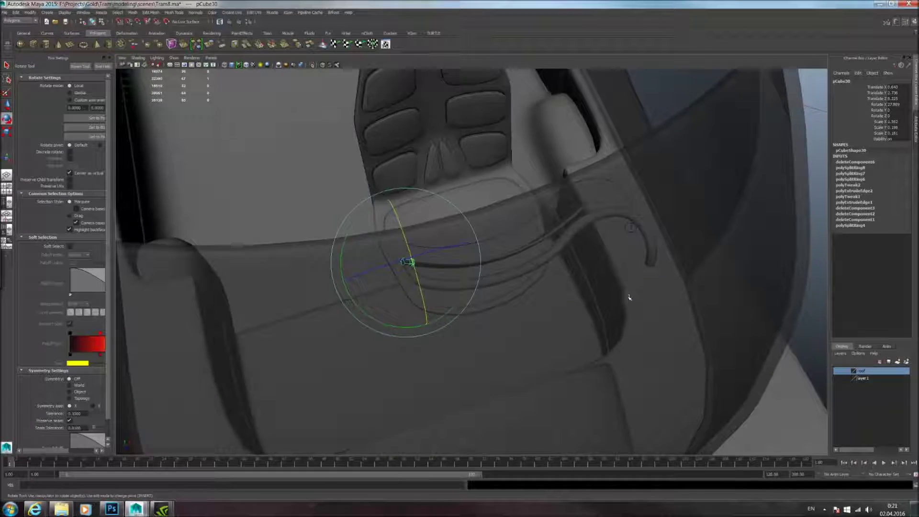
{"action": "left_click_drag", "start_coordinate": [630, 298], "coordinate": [622, 325], "text": "alt"}
{"action": "middle_click_drag", "start_coordinate": [718, 261], "coordinate": [665, 281], "text": "alt"}
{"action": "left_click", "coordinate": [664, 281]}
{"action": "scroll", "coordinate": [665, 281], "scroll_direction": "down", "scroll_amount": 4}
{"action": "left_click_drag", "start_coordinate": [665, 307], "coordinate": [449, 278], "text": "alt"}
{"action": "left_click", "coordinate": [503, 264]}
{"action": "left_click", "coordinate": [448, 278]}
Step: Compare the smoothed and unsmoothed previews of the cab floor panel and the adjoining floor at their shared seam
{"action": "key", "text": "1"}
{"action": "left_click_drag", "start_coordinate": [531, 268], "coordinate": [462, 270], "text": "alt"}
{"action": "key", "text": "3"}
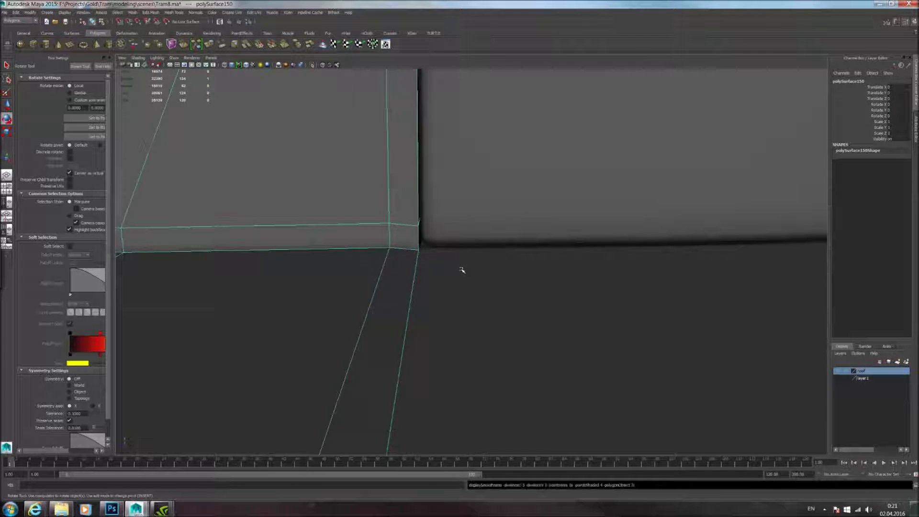
{"action": "left_click", "coordinate": [441, 272], "text": "shift"}
{"action": "key", "text": "1"}
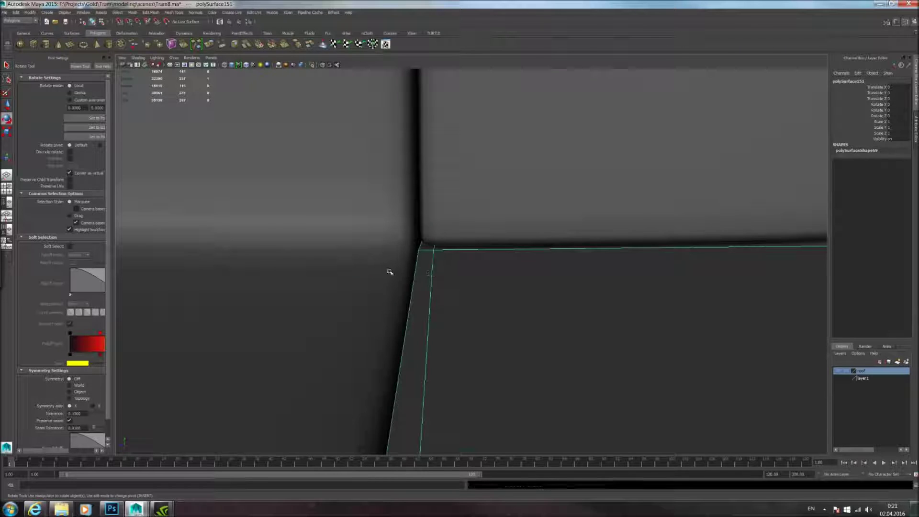
{"action": "left_click", "coordinate": [390, 271]}
{"action": "scroll", "coordinate": [458, 269], "scroll_direction": "down", "scroll_amount": 4}
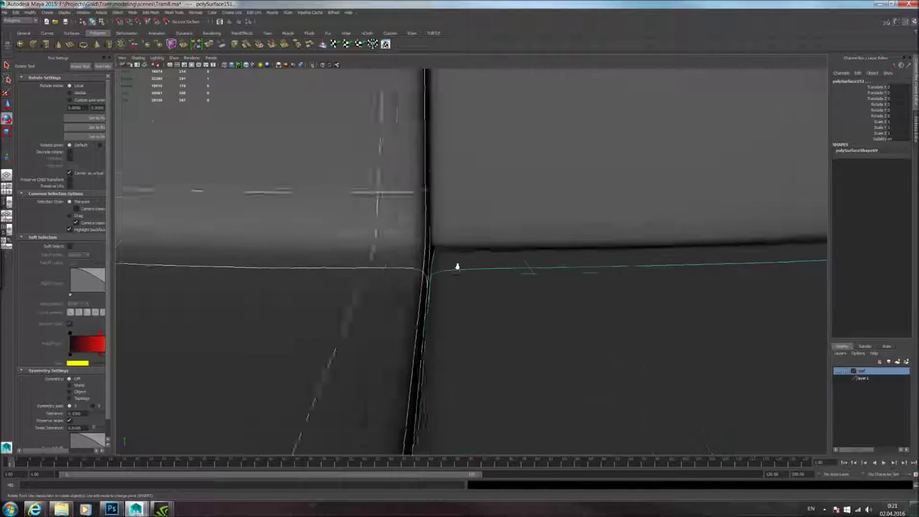
Step: Turn off the cab floor panel's smooth preview and select the vertices along its rear edge behind the driver's seat
{"action": "right_click_drag", "start_coordinate": [463, 271], "coordinate": [432, 272]}
{"action": "left_click_drag", "start_coordinate": [432, 274], "coordinate": [476, 263], "text": "alt"}
{"action": "scroll", "coordinate": [419, 279], "scroll_direction": "up", "scroll_amount": 4}
{"action": "scroll", "coordinate": [447, 305], "scroll_direction": "up", "scroll_amount": 3}
{"action": "key", "text": "1"}
{"action": "scroll", "coordinate": [515, 265], "scroll_direction": "down", "scroll_amount": 3}
{"action": "scroll", "coordinate": [484, 287], "scroll_direction": "down", "scroll_amount": 4}
{"action": "right_click_drag", "start_coordinate": [477, 263], "coordinate": [450, 262]}
{"action": "scroll", "coordinate": [458, 274], "scroll_direction": "down", "scroll_amount": 5}
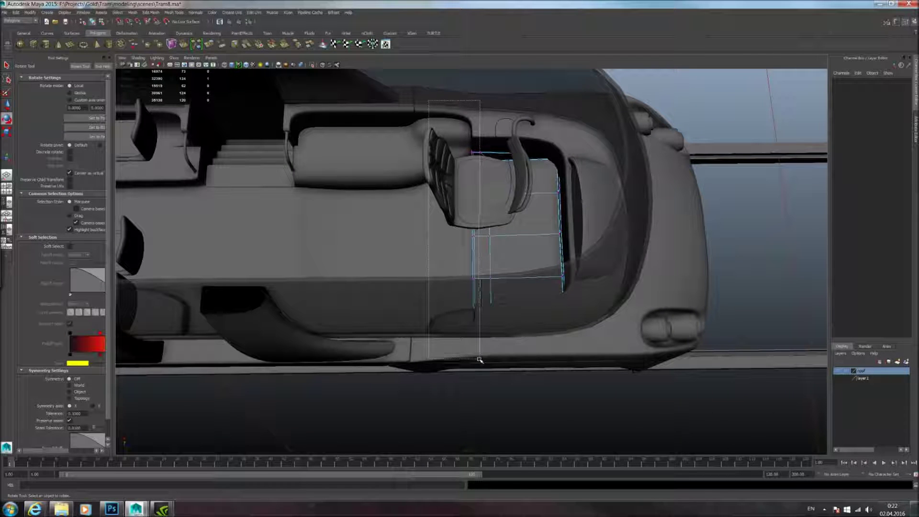
{"action": "left_click_drag", "start_coordinate": [480, 360], "coordinate": [480, 359]}
{"action": "scroll", "coordinate": [484, 196], "scroll_direction": "up", "scroll_amount": 5}
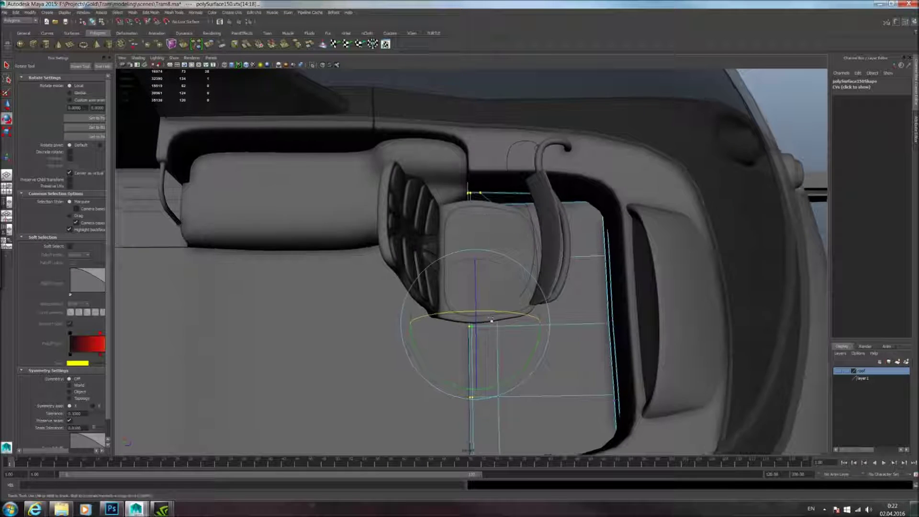
{"action": "left_click_drag", "start_coordinate": [498, 216], "coordinate": [526, 236], "text": "alt"}
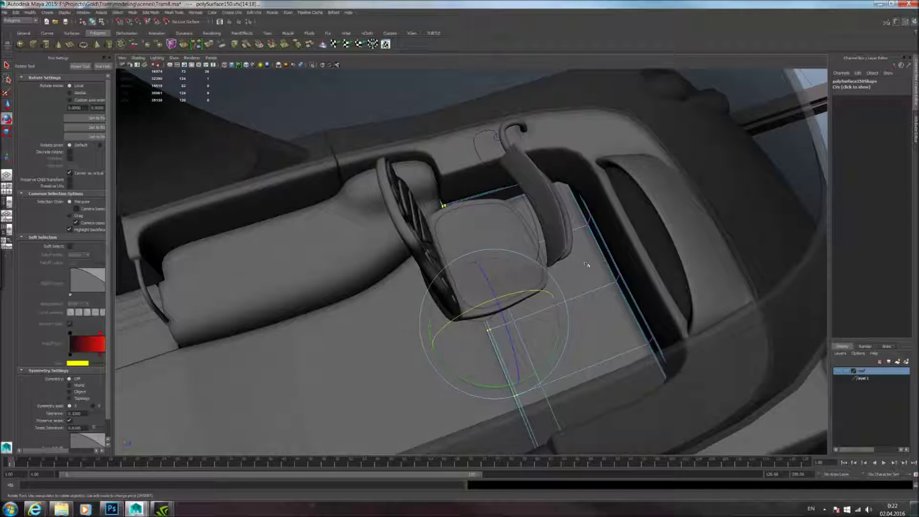
{"action": "left_click_drag", "start_coordinate": [573, 286], "coordinate": [663, 285], "text": "alt"}
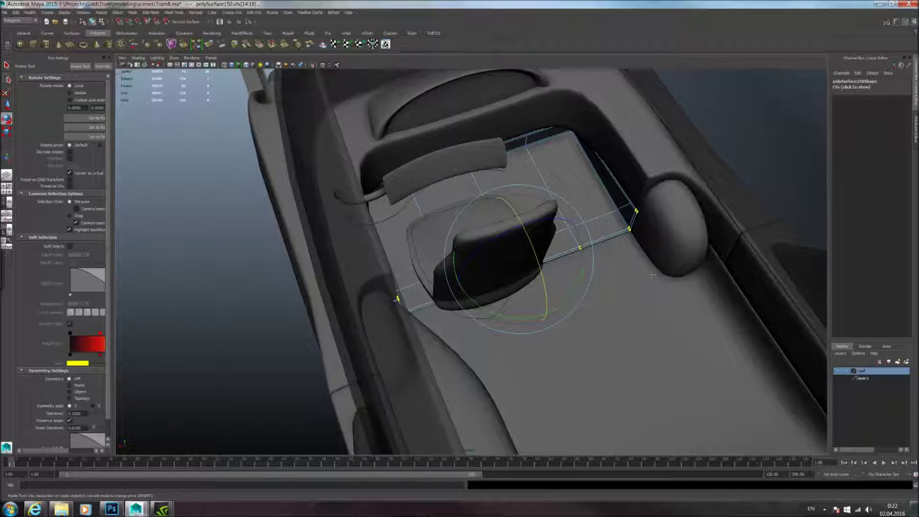
Step: Move the cab floor's rear-edge vertices toward the adjoining floor to narrow the seam, smooth the preview and return to object mode
{"action": "scroll", "coordinate": [404, 163], "scroll_direction": "up", "scroll_amount": 4}
{"action": "middle_click_drag", "start_coordinate": [404, 163], "coordinate": [303, 211], "text": "alt"}
{"action": "left_click", "coordinate": [7, 105]}
{"action": "left_click_drag", "start_coordinate": [451, 218], "coordinate": [488, 248], "text": "alt"}
{"action": "scroll", "coordinate": [489, 248], "scroll_direction": "up", "scroll_amount": 5}
{"action": "middle_click_drag", "start_coordinate": [488, 248], "coordinate": [526, 285], "text": "alt"}
{"action": "middle_click_drag", "start_coordinate": [480, 265], "coordinate": [478, 261]}
{"action": "key", "text": "3"}
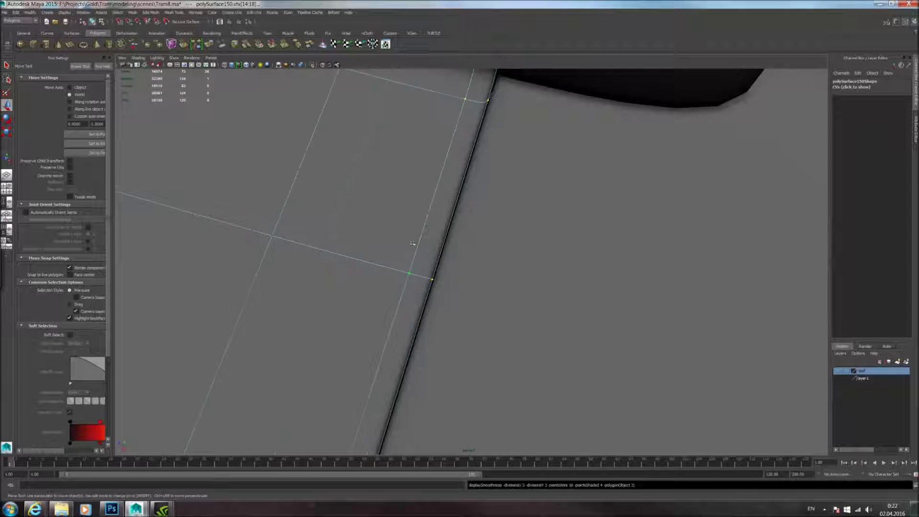
{"action": "scroll", "coordinate": [430, 226], "scroll_direction": "down", "scroll_amount": 3}
{"action": "right_click_drag", "start_coordinate": [417, 244], "coordinate": [431, 232]}
{"action": "scroll", "coordinate": [432, 233], "scroll_direction": "down", "scroll_amount": 6}
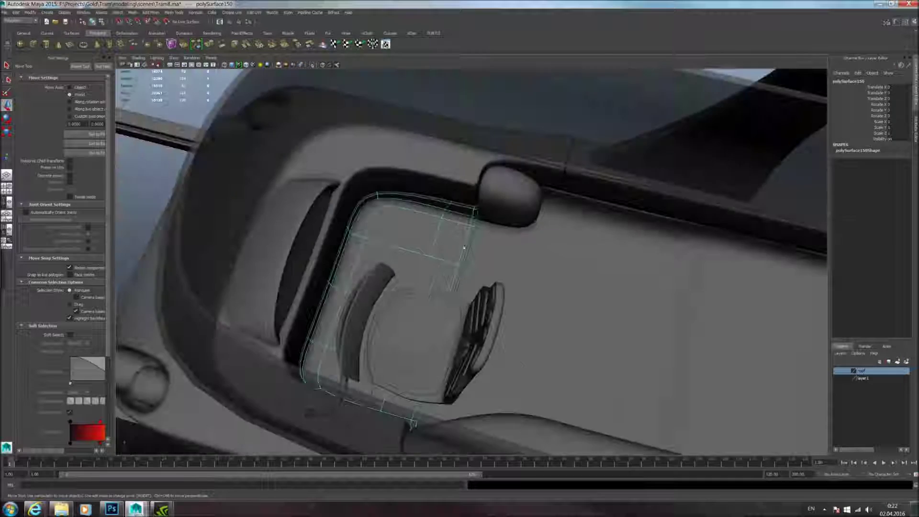
{"action": "left_click", "coordinate": [262, 220]}
Step: Inspect the passenger compartment and select its floor and side wall to examine the raised platform under the paired seats
{"action": "scroll", "coordinate": [369, 254], "scroll_direction": "up", "scroll_amount": 4}
{"action": "left_click_drag", "start_coordinate": [369, 254], "coordinate": [457, 255], "text": "alt"}
{"action": "scroll", "coordinate": [457, 255], "scroll_direction": "down", "scroll_amount": 4}
{"action": "left_click_drag", "start_coordinate": [521, 273], "coordinate": [480, 253], "text": "alt"}
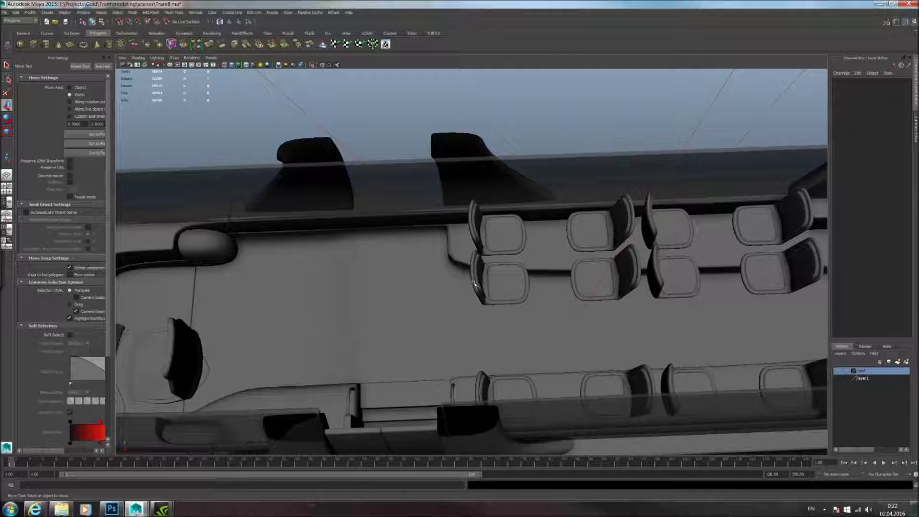
{"action": "left_click_drag", "start_coordinate": [488, 317], "coordinate": [462, 293], "text": "alt"}
{"action": "scroll", "coordinate": [533, 289], "scroll_direction": "up", "scroll_amount": 4}
{"action": "left_click", "coordinate": [576, 316]}
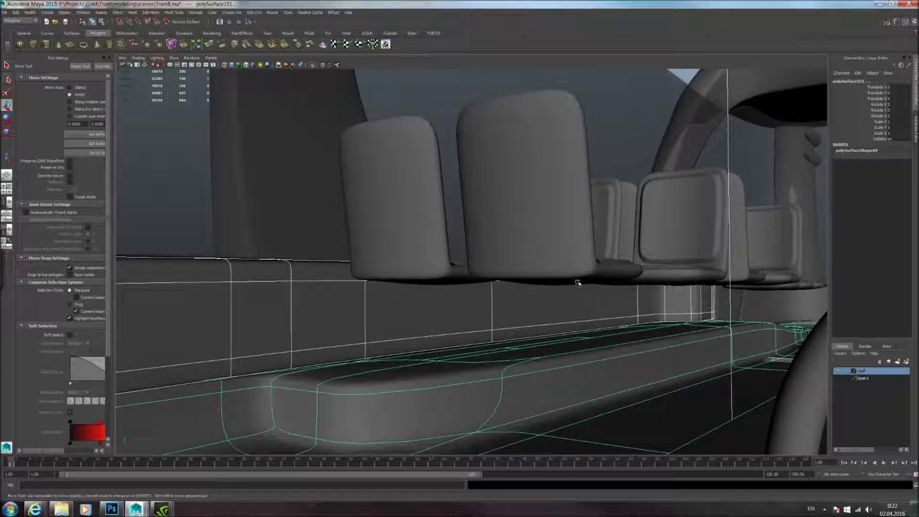
{"action": "left_click_drag", "start_coordinate": [610, 291], "coordinate": [587, 288], "text": "alt"}
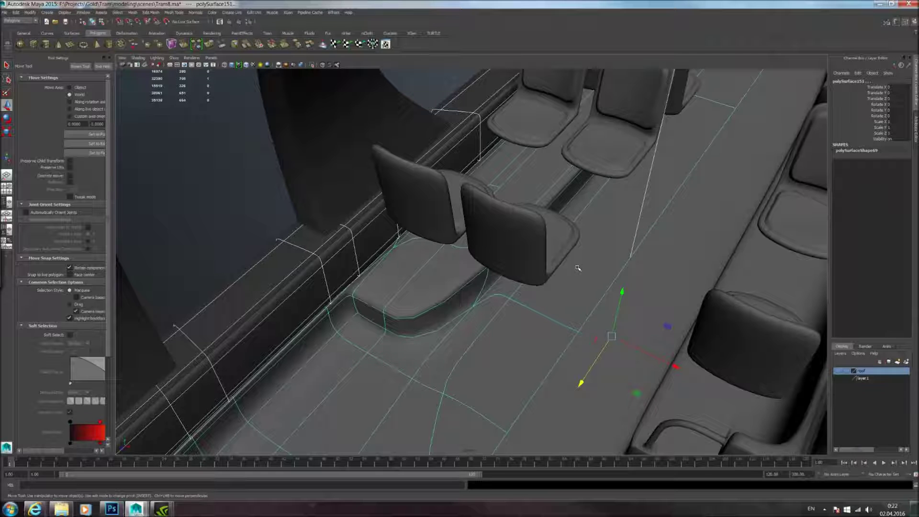
Step: Create a polygon cube on the aisle floor beside the raised platform and flatten it into a thin block
{"action": "left_click_drag", "start_coordinate": [585, 259], "coordinate": [599, 242], "text": "alt"}
{"action": "key", "text": "3"}
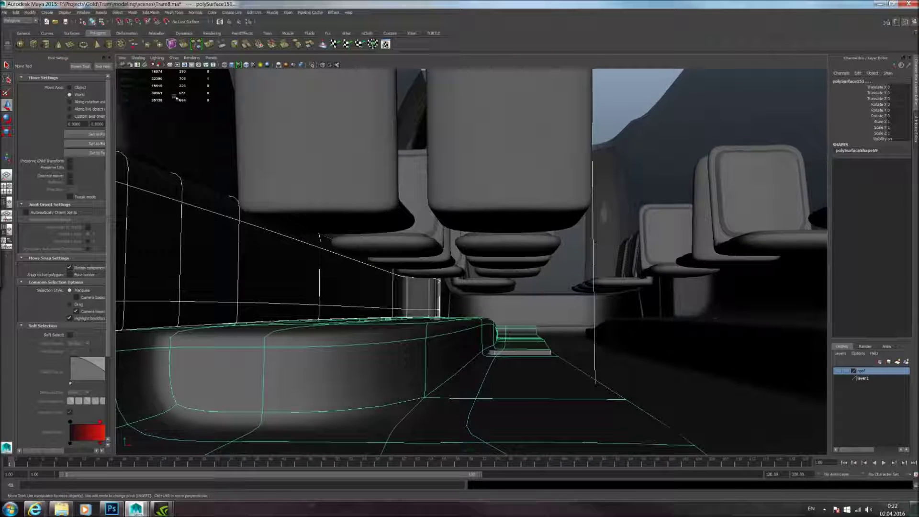
{"action": "left_click", "coordinate": [33, 44]}
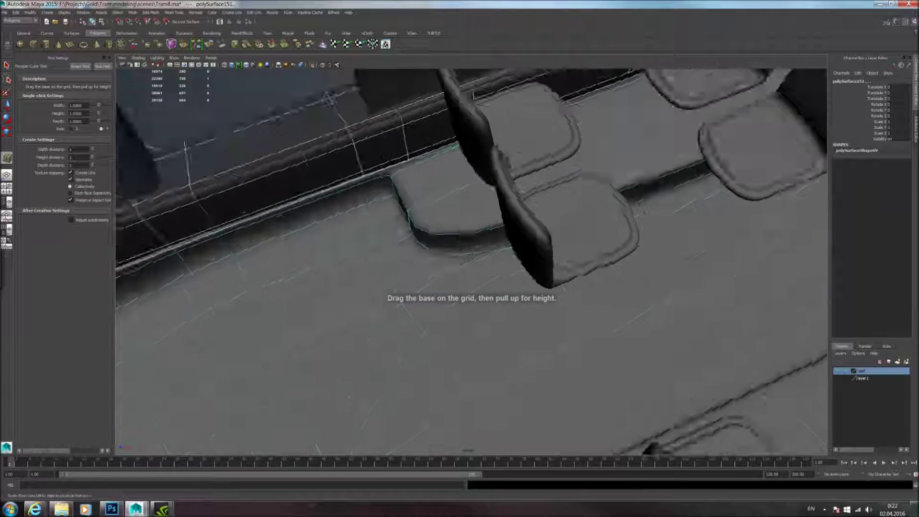
{"action": "left_click_drag", "start_coordinate": [564, 288], "coordinate": [561, 346], "text": "alt"}
{"action": "left_click_drag", "start_coordinate": [561, 346], "coordinate": [503, 268], "text": "alt"}
{"action": "key", "text": "r"}
{"action": "left_click_drag", "start_coordinate": [479, 304], "coordinate": [549, 304], "text": "alt"}
{"action": "right_click_drag", "start_coordinate": [548, 303], "coordinate": [573, 271], "text": "alt"}
{"action": "left_click_drag", "start_coordinate": [548, 378], "coordinate": [548, 381]}
{"action": "key", "text": "ctrl+z"}
{"action": "middle_click_drag", "start_coordinate": [597, 330], "coordinate": [597, 331]}
{"action": "left_click_drag", "start_coordinate": [552, 301], "coordinate": [561, 359]}
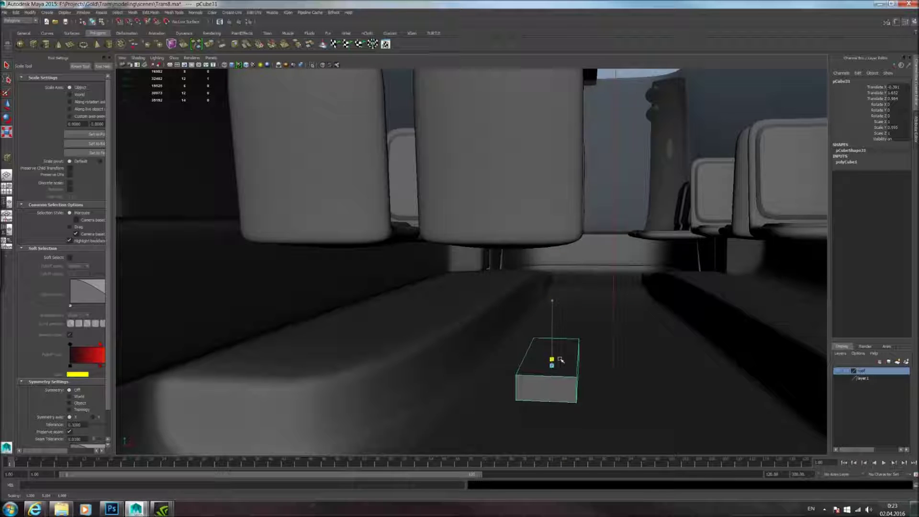
Step: Position the thin block beneath the front aisle-side seat of the pair and scale its depth to fit under the seat
{"action": "left_click", "coordinate": [9, 108]}
{"action": "left_click_drag", "start_coordinate": [553, 298], "coordinate": [676, 282]}
{"action": "middle_click_drag", "start_coordinate": [676, 282], "coordinate": [585, 275]}
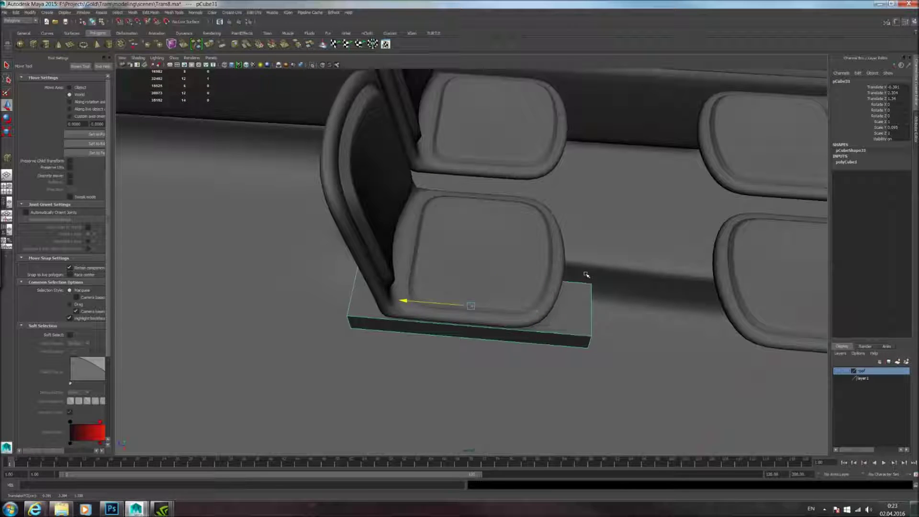
{"action": "key", "text": "r"}
{"action": "middle_click_drag", "start_coordinate": [367, 286], "coordinate": [436, 289]}
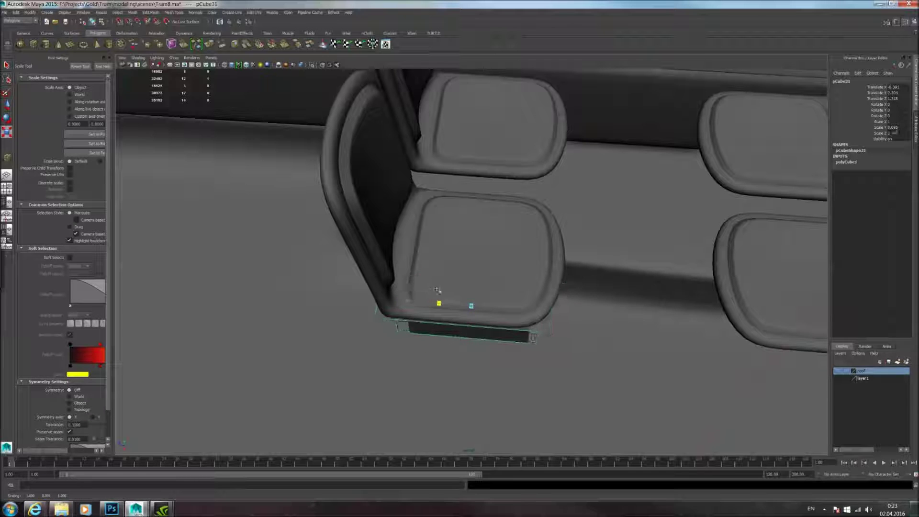
{"action": "left_click_drag", "start_coordinate": [506, 297], "coordinate": [399, 266], "text": "alt"}
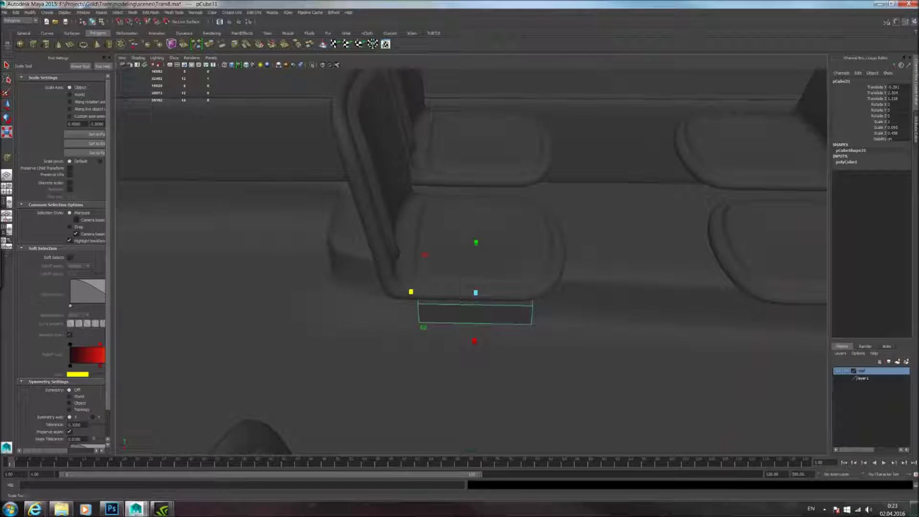
{"action": "key", "text": "w"}
{"action": "middle_click_drag", "start_coordinate": [443, 286], "coordinate": [435, 286]}
Step: Stretch the block's window-side vertices toward the wall to make a crossbar under both paired seats, and return to object mode
{"action": "left_click_drag", "start_coordinate": [421, 319], "coordinate": [522, 306], "text": "alt"}
{"action": "right_click_drag", "start_coordinate": [527, 257], "coordinate": [527, 273]}
{"action": "right_click_drag", "start_coordinate": [521, 302], "coordinate": [464, 312], "text": "alt"}
{"action": "left_click_drag", "start_coordinate": [447, 306], "coordinate": [422, 296], "text": "alt"}
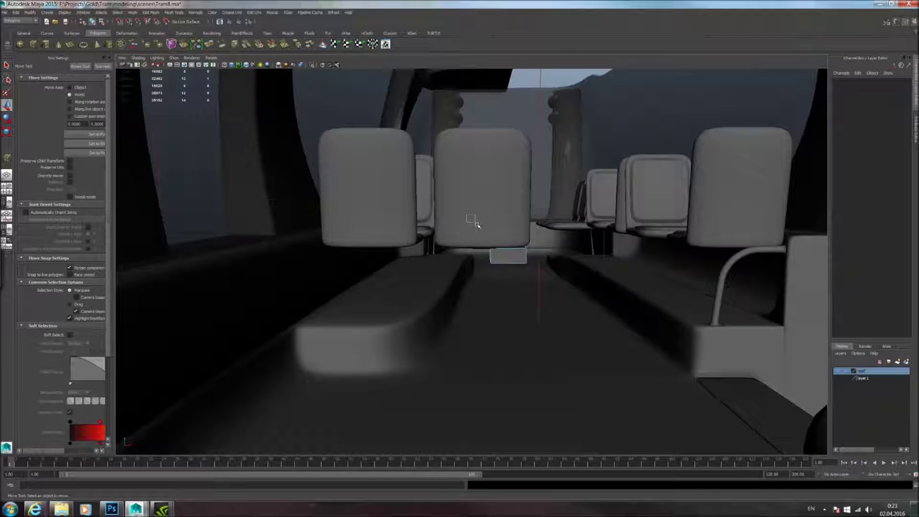
{"action": "left_click_drag", "start_coordinate": [467, 213], "coordinate": [503, 279]}
{"action": "middle_click_drag", "start_coordinate": [553, 339], "coordinate": [409, 333], "text": "shift"}
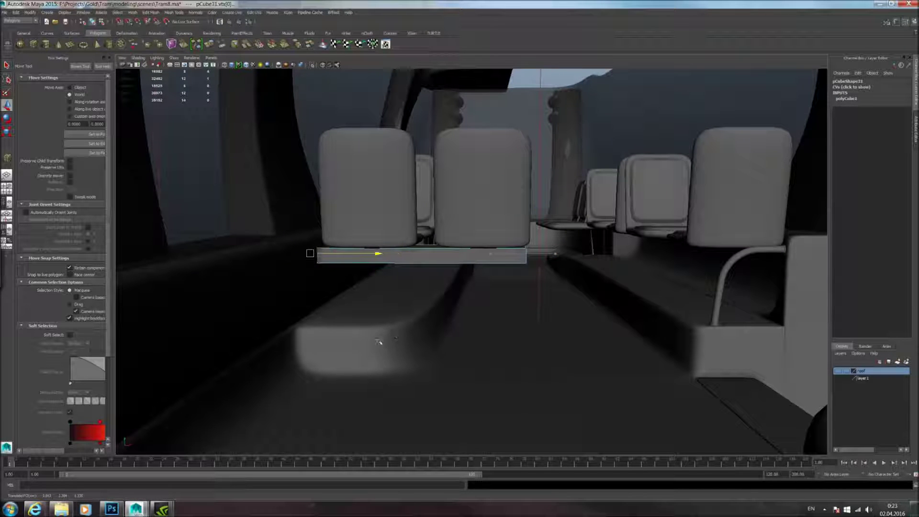
{"action": "left_click_drag", "start_coordinate": [408, 347], "coordinate": [432, 386], "text": "alt"}
{"action": "right_click_drag", "start_coordinate": [433, 386], "coordinate": [419, 422], "text": "alt"}
{"action": "left_click_drag", "start_coordinate": [419, 422], "coordinate": [376, 347], "text": "alt"}
{"action": "right_click_drag", "start_coordinate": [351, 330], "coordinate": [371, 316]}
{"action": "left_click", "coordinate": [379, 378]}
Step: Shift the crossbar's lower aisle-end vertices inward to slant that end, and check the bar with and without smooth preview
{"action": "right_click_drag", "start_coordinate": [380, 381], "coordinate": [362, 381], "text": "alt"}
{"action": "left_click_drag", "start_coordinate": [362, 381], "coordinate": [449, 361], "text": "alt"}
{"action": "scroll", "coordinate": [451, 355], "scroll_direction": "up", "scroll_amount": 3}
{"action": "left_click", "coordinate": [434, 307]}
{"action": "left_click_drag", "start_coordinate": [435, 307], "coordinate": [504, 319], "text": "alt"}
{"action": "left_click_drag", "start_coordinate": [571, 299], "coordinate": [554, 242], "text": "alt"}
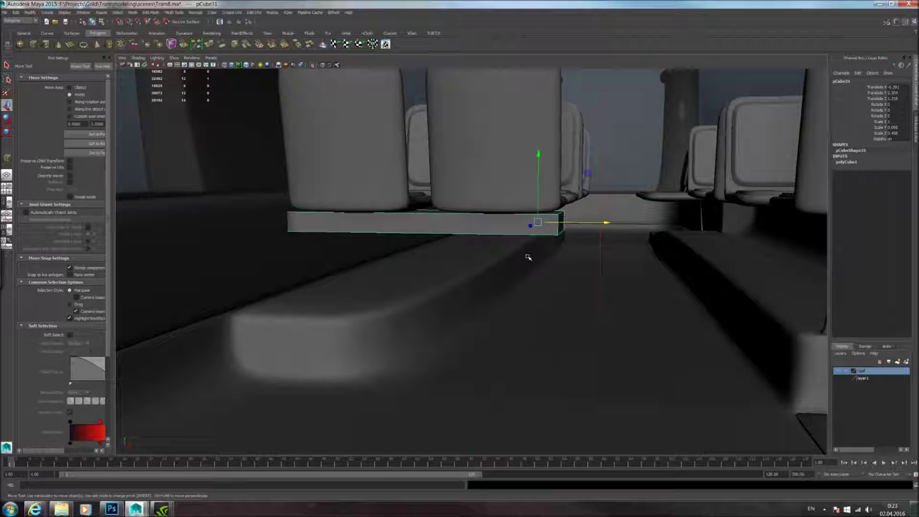
{"action": "right_click_drag", "start_coordinate": [534, 260], "coordinate": [532, 235], "text": "alt"}
{"action": "left_click_drag", "start_coordinate": [538, 254], "coordinate": [584, 234], "text": "alt"}
{"action": "middle_click_drag", "start_coordinate": [584, 234], "coordinate": [532, 287], "text": "alt"}
{"action": "left_click_drag", "start_coordinate": [543, 279], "coordinate": [586, 269], "text": "alt"}
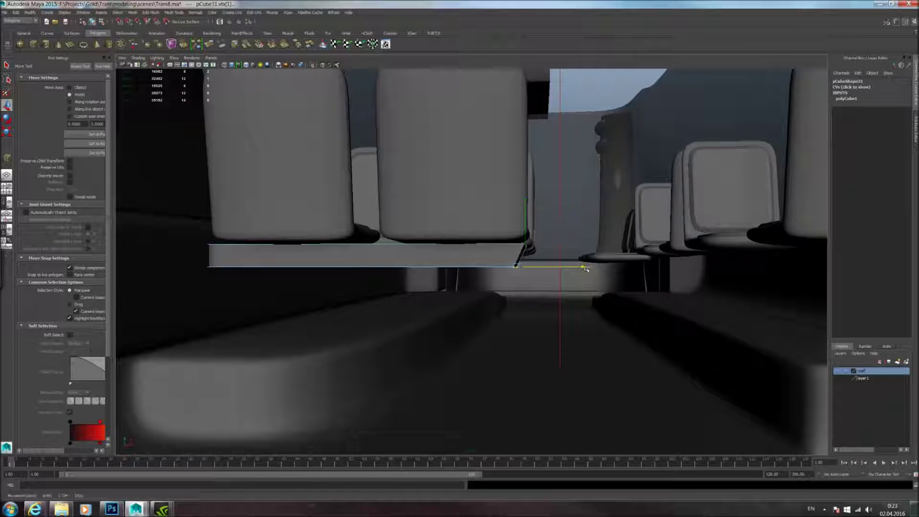
{"action": "right_click_drag", "start_coordinate": [478, 256], "coordinate": [506, 242]}
{"action": "left_click", "coordinate": [491, 256]}
{"action": "key", "text": "3"}
{"action": "key", "text": "1"}
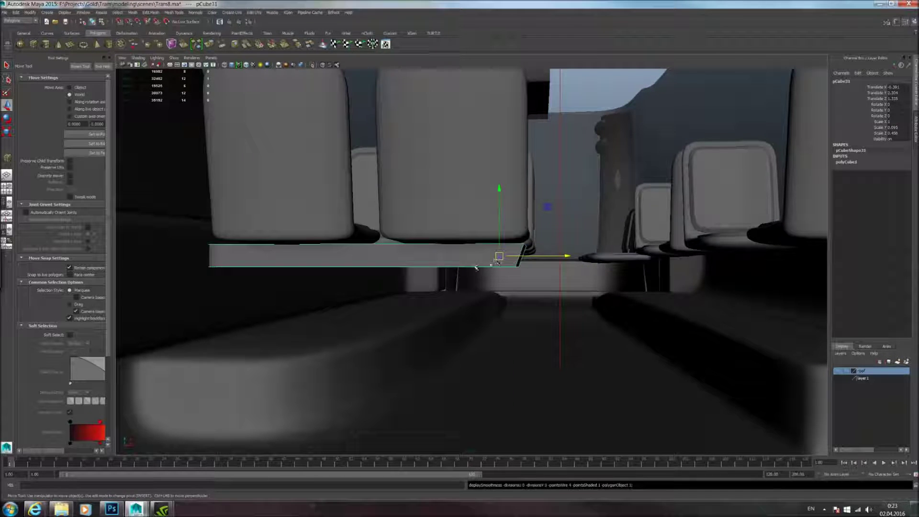
{"action": "middle_click_drag", "start_coordinate": [435, 304], "coordinate": [464, 288], "text": "alt"}
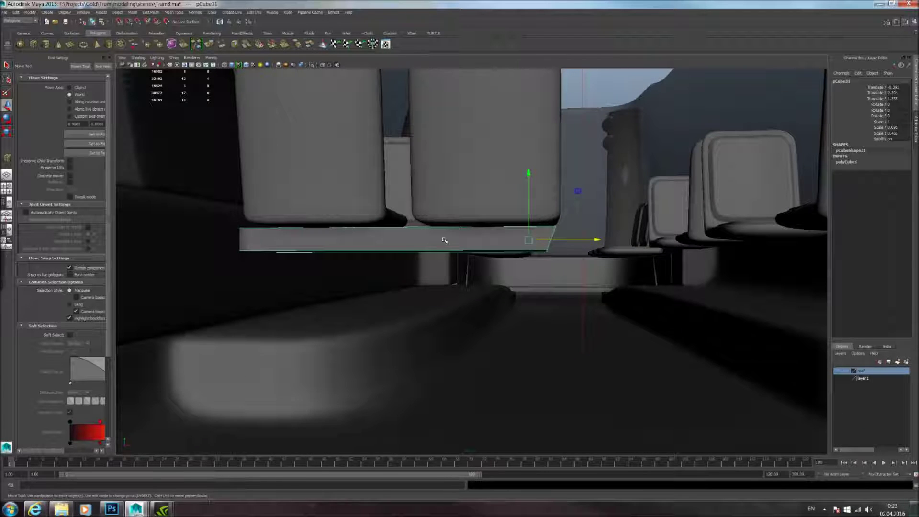
Step: Duplicate the crossbar and rotate the copy about 58 degrees around Z to form a diagonal seat leg
{"action": "key", "text": "ctrl+d"}
{"action": "key", "text": "e"}
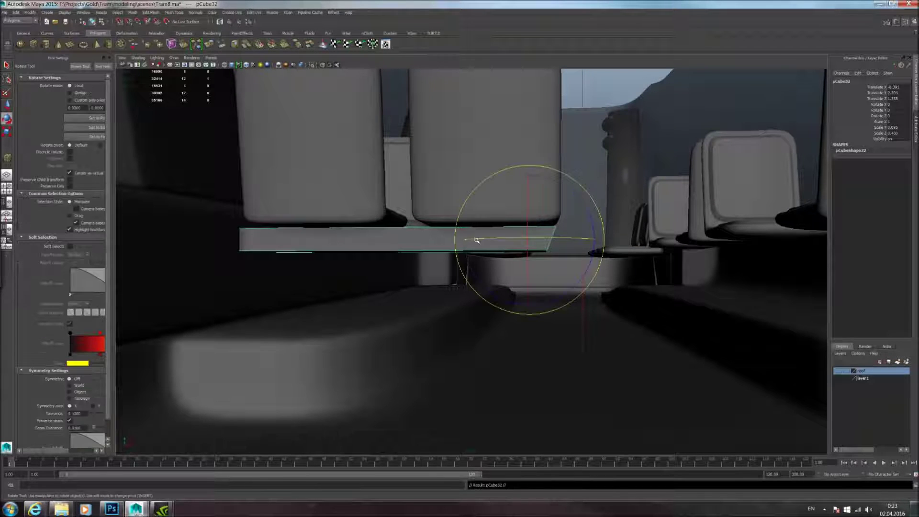
{"action": "left_click_drag", "start_coordinate": [586, 221], "coordinate": [555, 181]}
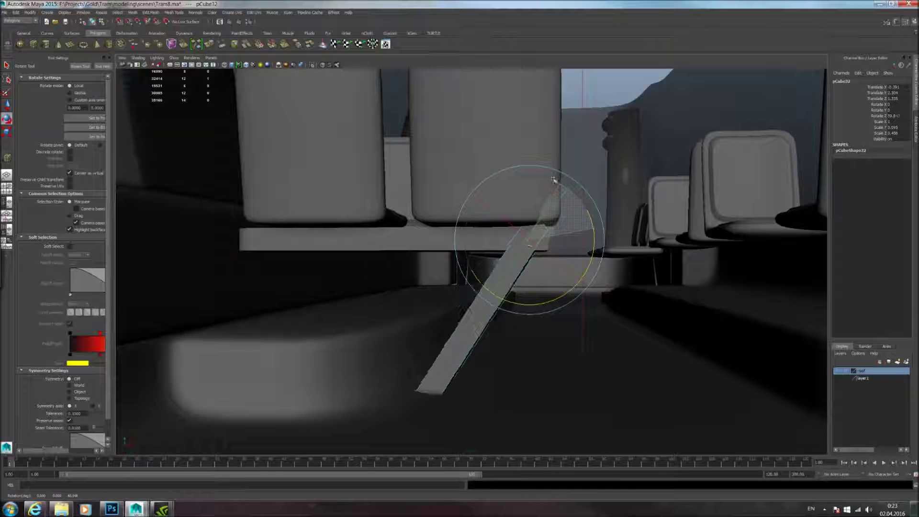
{"action": "left_click", "coordinate": [388, 348]}
{"action": "right_click", "coordinate": [464, 348]}
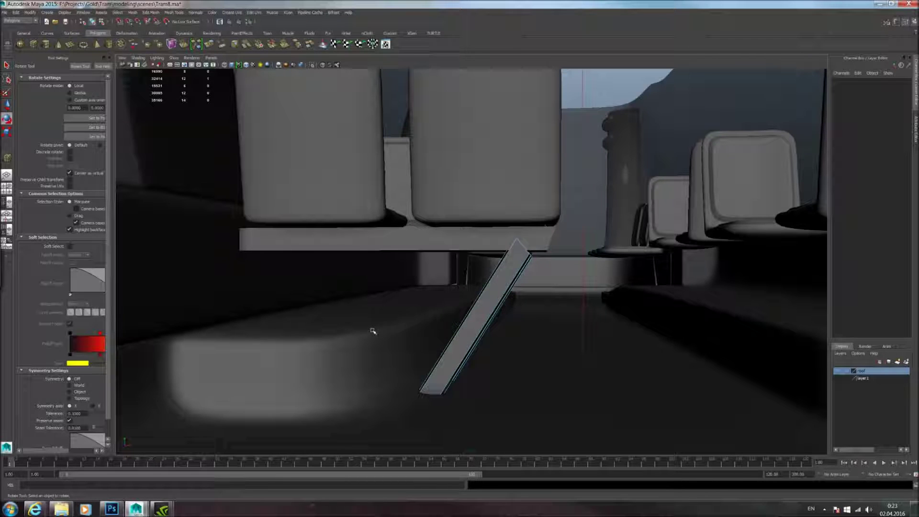
{"action": "right_click", "coordinate": [482, 340]}
{"action": "left_click", "coordinate": [482, 341]}
{"action": "right_click_drag", "start_coordinate": [509, 346], "coordinate": [582, 324]}
{"action": "right_click_drag", "start_coordinate": [468, 339], "coordinate": [408, 332]}
{"action": "right_click_drag", "start_coordinate": [502, 343], "coordinate": [557, 326]}
{"action": "left_click", "coordinate": [532, 343]}
{"action": "left_click", "coordinate": [528, 354]}
{"action": "left_click", "coordinate": [479, 333]}
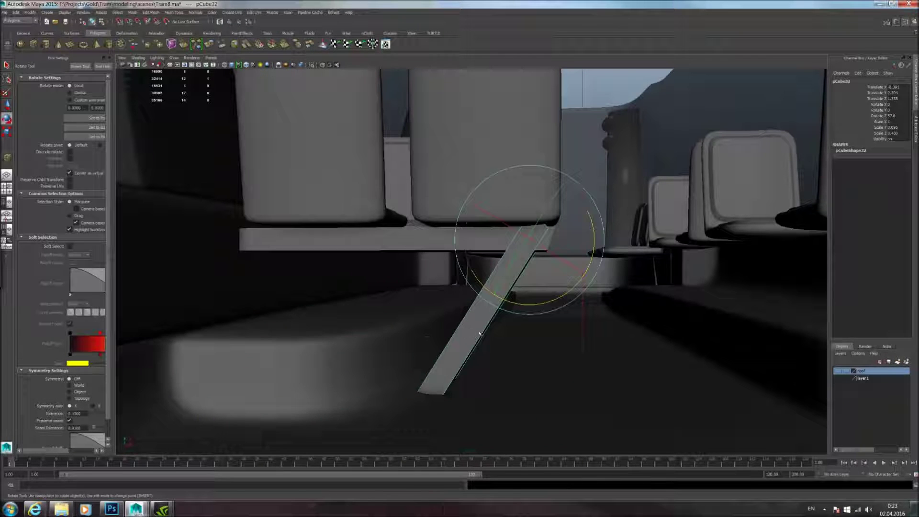
{"action": "left_click", "coordinate": [457, 358]}
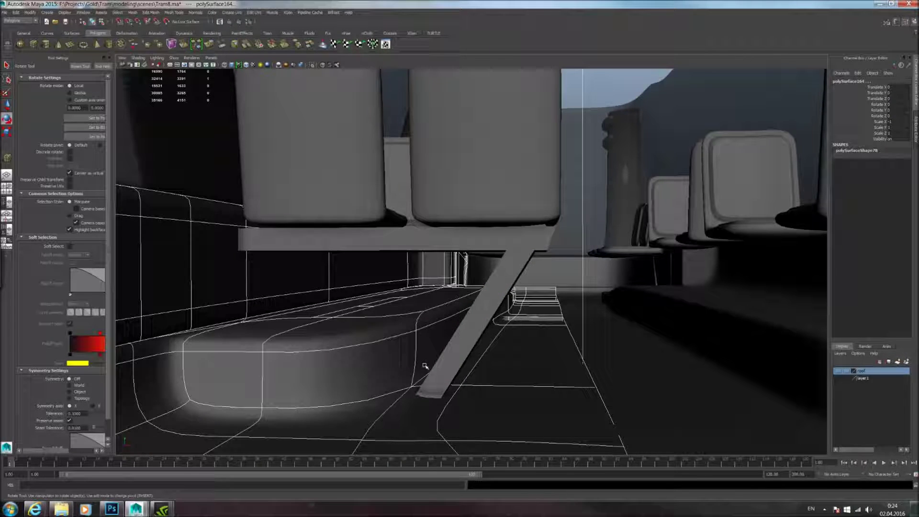
Step: Try to move the vertices at the lower end of the diagonal leg
{"action": "left_click", "coordinate": [465, 341]}
{"action": "right_click_drag", "start_coordinate": [466, 331], "coordinate": [383, 318]}
{"action": "left_click_drag", "start_coordinate": [337, 347], "coordinate": [564, 481]}
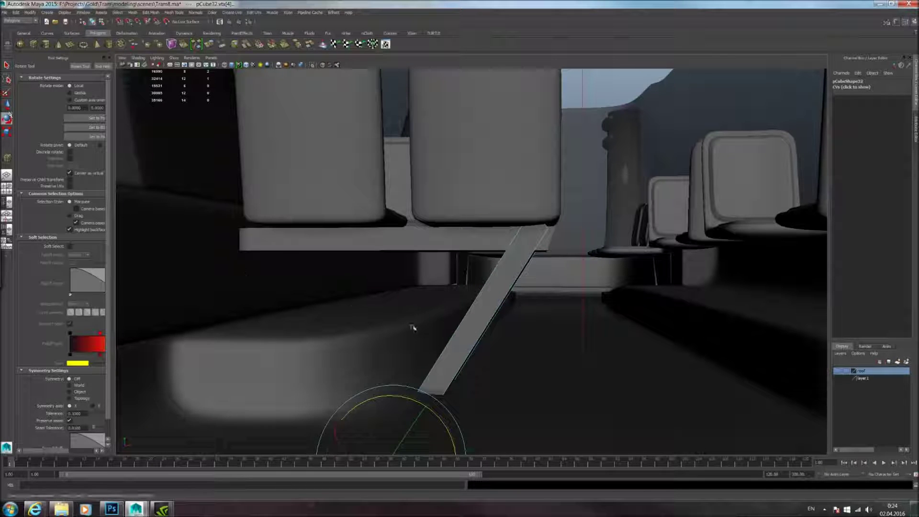
{"action": "left_click", "coordinate": [8, 106]}
{"action": "left_click_drag", "start_coordinate": [373, 301], "coordinate": [440, 303], "text": "alt"}
{"action": "left_click_drag", "start_coordinate": [468, 356], "coordinate": [513, 236]}
{"action": "key", "text": "ctrl+z"}
{"action": "left_click_drag", "start_coordinate": [526, 369], "coordinate": [543, 417], "text": "alt"}
{"action": "key", "text": "alt+v"}
{"action": "key", "text": "Escape"}
Step: Select the vertices at the diagonal leg's lower end and move them to adjust its foot near the floor
{"action": "left_click_drag", "start_coordinate": [332, 297], "coordinate": [604, 498]}
{"action": "scroll", "coordinate": [509, 401], "scroll_direction": "up", "scroll_amount": 5}
{"action": "mouse_move", "coordinate": [509, 401]}
{"action": "left_mouse_down", "text": "alt"}
{"action": "mouse_move", "coordinate": [489, 378]}
{"action": "mouse_move", "coordinate": [492, 401]}
{"action": "left_mouse_up", "text": "alt"}
{"action": "middle_click_drag", "start_coordinate": [479, 409], "coordinate": [483, 355], "text": "alt"}
{"action": "right_click_drag", "start_coordinate": [482, 355], "coordinate": [461, 357], "text": "alt"}
{"action": "left_click_drag", "start_coordinate": [461, 357], "coordinate": [464, 371], "text": "alt"}
{"action": "middle_click_drag", "start_coordinate": [464, 372], "coordinate": [473, 393]}
{"action": "middle_click_drag", "start_coordinate": [537, 338], "coordinate": [489, 286], "text": "alt"}
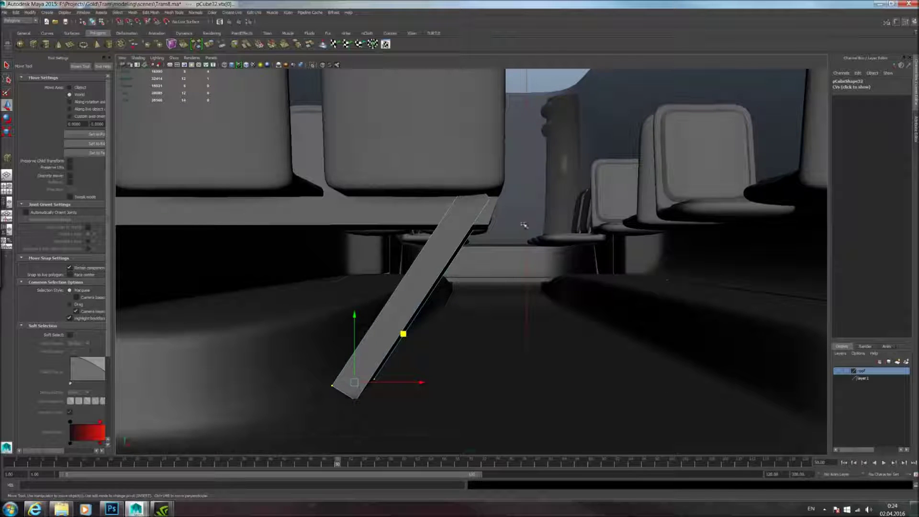
Step: Move the leg's upper-end vertices to fit it against the crossbar, return to object mode and compare its smoothed and unsmoothed previews
{"action": "left_click_drag", "start_coordinate": [481, 200], "coordinate": [501, 206]}
{"action": "middle_click_drag", "start_coordinate": [545, 164], "coordinate": [514, 179]}
{"action": "left_click_drag", "start_coordinate": [404, 144], "coordinate": [475, 186]}
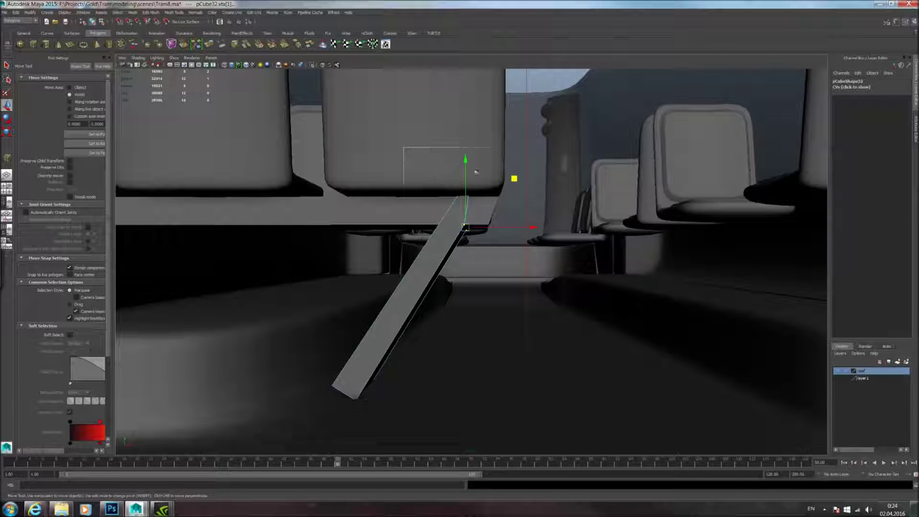
{"action": "middle_click_drag", "start_coordinate": [521, 133], "coordinate": [486, 179]}
{"action": "right_click_drag", "start_coordinate": [434, 264], "coordinate": [515, 232]}
{"action": "key", "text": "3"}
{"action": "key", "text": "1"}
Step: Inspect the crossbar and diagonal leg within the passenger compartment from several sides and from outside the tram
{"action": "left_click_drag", "start_coordinate": [515, 235], "coordinate": [546, 287], "text": "alt"}
{"action": "scroll", "coordinate": [447, 271], "scroll_direction": "down", "scroll_amount": 6}
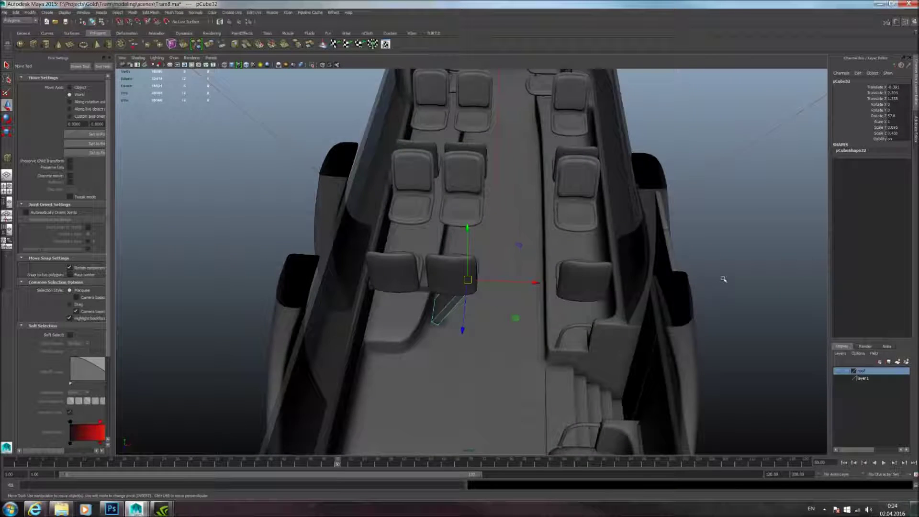
{"action": "left_click", "coordinate": [724, 279]}
{"action": "scroll", "coordinate": [613, 302], "scroll_direction": "down", "scroll_amount": 5}
{"action": "left_click_drag", "start_coordinate": [613, 302], "coordinate": [472, 295], "text": "alt"}
{"action": "scroll", "coordinate": [486, 318], "scroll_direction": "up", "scroll_amount": 3}
{"action": "scroll", "coordinate": [480, 314], "scroll_direction": "up", "scroll_amount": 3}
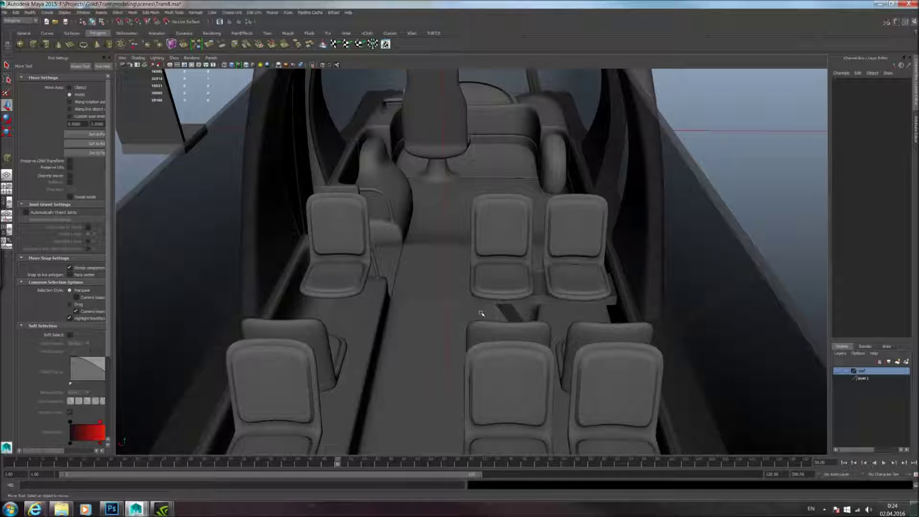
{"action": "left_click_drag", "start_coordinate": [481, 313], "coordinate": [571, 358], "text": "alt"}
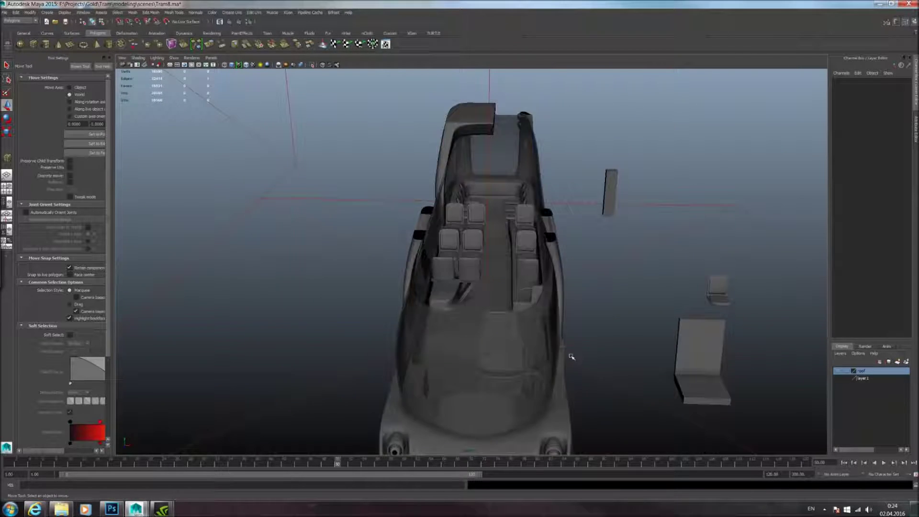
{"action": "scroll", "coordinate": [560, 320], "scroll_direction": "up", "scroll_amount": 3}
{"action": "scroll", "coordinate": [547, 317], "scroll_direction": "up", "scroll_amount": 4}
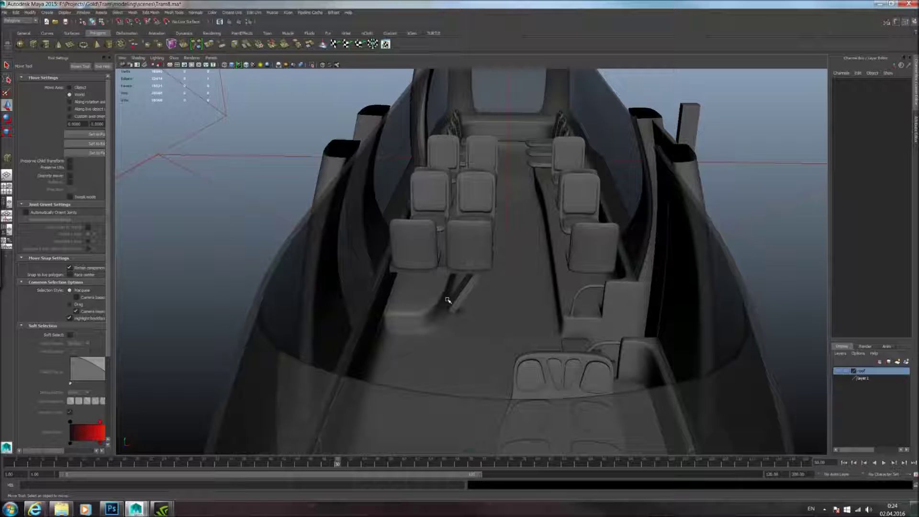
{"action": "scroll", "coordinate": [467, 316], "scroll_direction": "up", "scroll_amount": 2}
Step: Turn off smooth preview for the diagonal leg and the floor section with the raised platform under the paired seats
{"action": "left_click", "coordinate": [466, 305]}
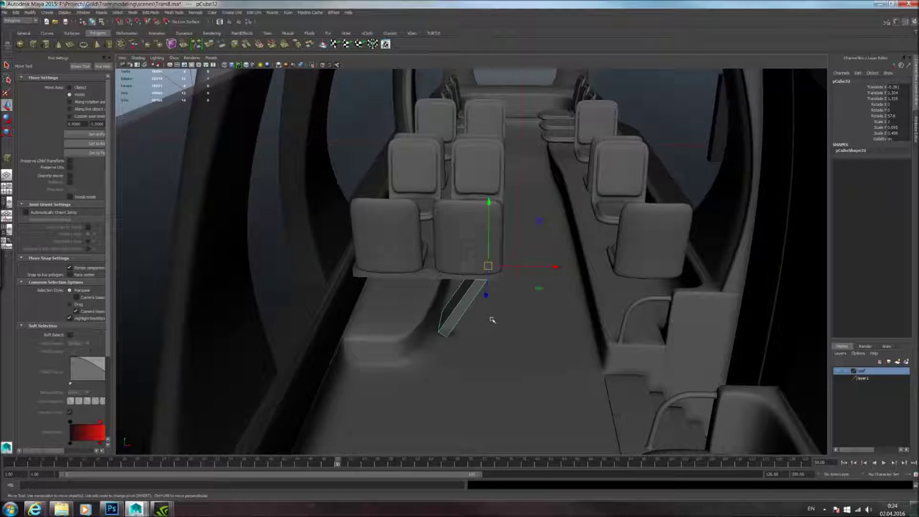
{"action": "left_click_drag", "start_coordinate": [478, 316], "coordinate": [525, 332], "text": "alt"}
{"action": "key", "text": "1"}
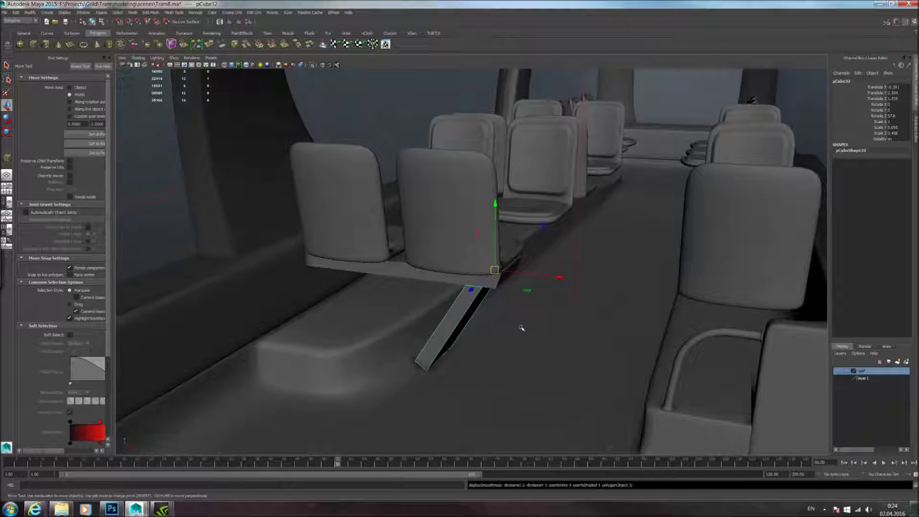
{"action": "left_click", "coordinate": [342, 363]}
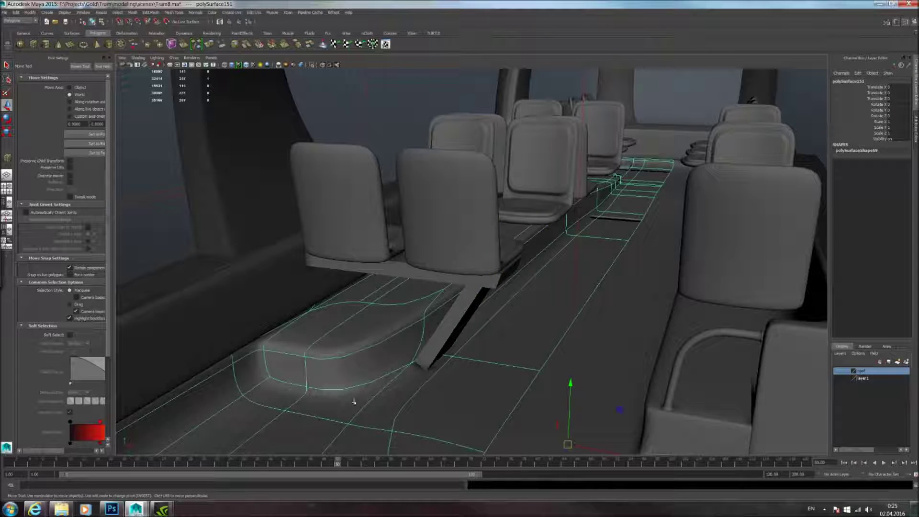
{"action": "key", "text": "1"}
{"action": "left_click_drag", "start_coordinate": [427, 356], "coordinate": [369, 392], "text": "alt"}
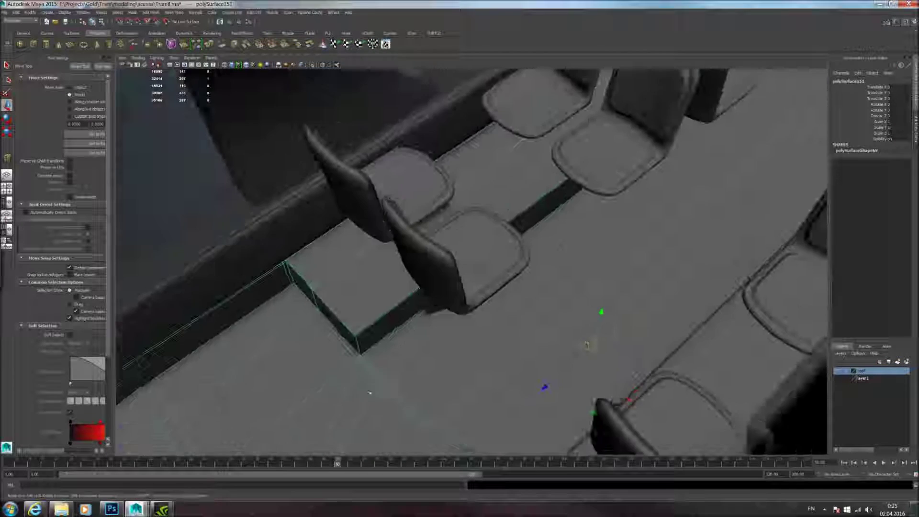
{"action": "middle_click_drag", "start_coordinate": [369, 392], "coordinate": [431, 369], "text": "alt"}
{"action": "left_click_drag", "start_coordinate": [431, 369], "coordinate": [383, 372], "text": "alt"}
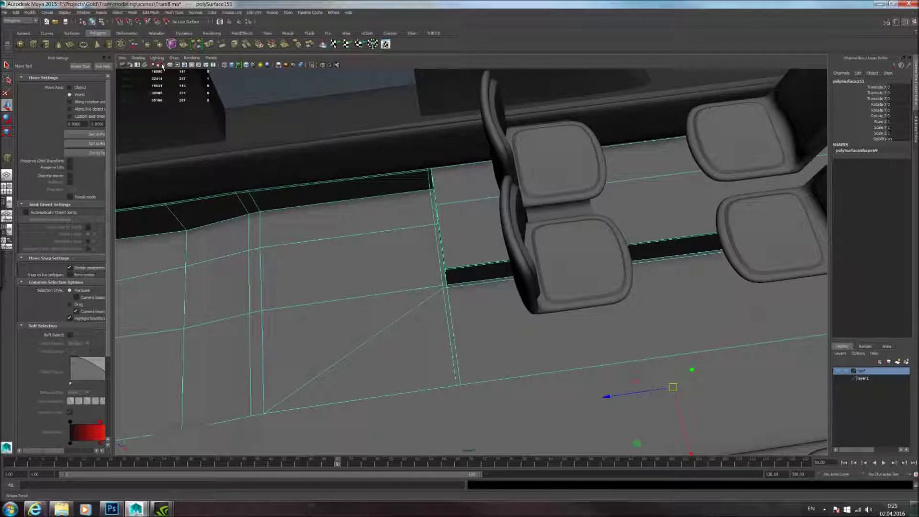
Step: Turn off the adjoining aisle floor section's smooth preview and examine how its edges line up with the platform floor
{"action": "left_click_drag", "start_coordinate": [518, 358], "coordinate": [509, 330], "text": "alt"}
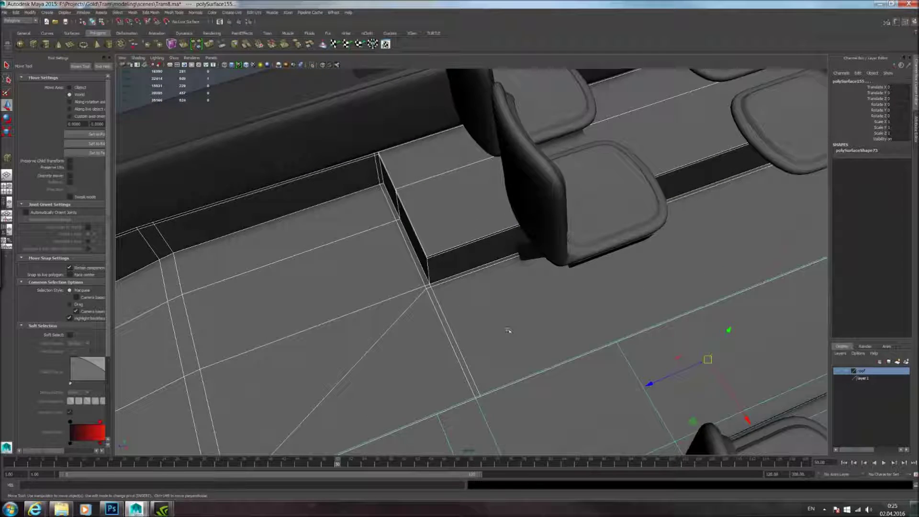
{"action": "left_click_drag", "start_coordinate": [497, 359], "coordinate": [580, 344], "text": "alt"}
{"action": "key", "text": "1"}
{"action": "scroll", "coordinate": [589, 349], "scroll_direction": "up", "scroll_amount": 2}
{"action": "middle_click_drag", "start_coordinate": [589, 349], "coordinate": [535, 337], "text": "alt"}
{"action": "left_click_drag", "start_coordinate": [535, 337], "coordinate": [546, 340], "text": "alt"}
{"action": "scroll", "coordinate": [543, 339], "scroll_direction": "up", "scroll_amount": 3}
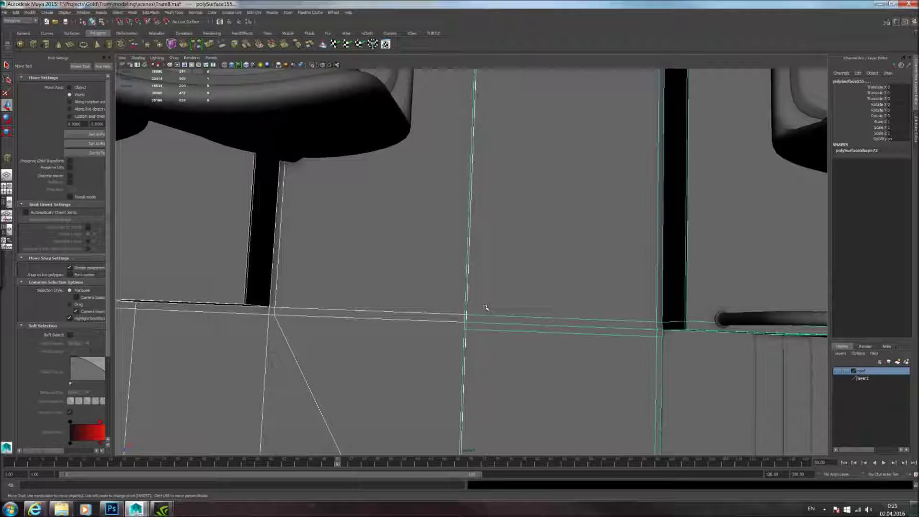
Step: Insert an edge loop near the raised platform's front aisle-side corner and inspect the resulting platform shape
{"action": "left_click", "coordinate": [177, 13]}
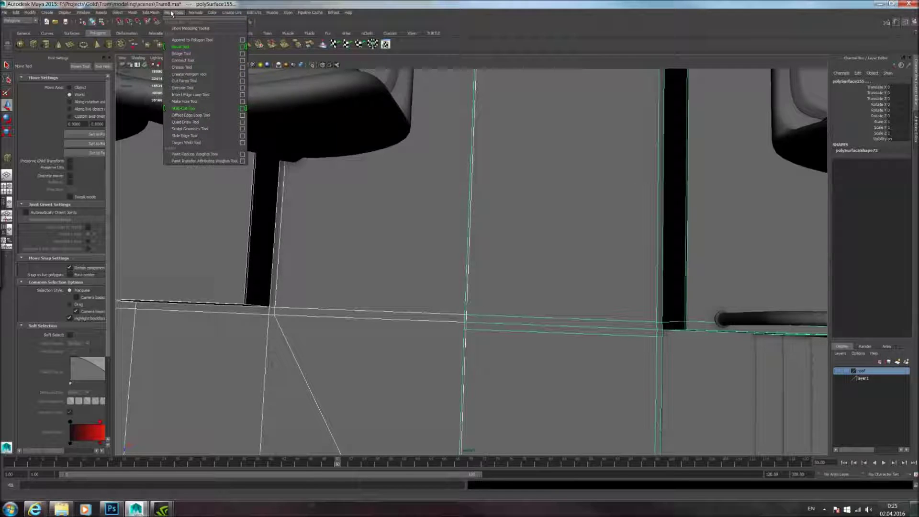
{"action": "left_click", "coordinate": [190, 94]}
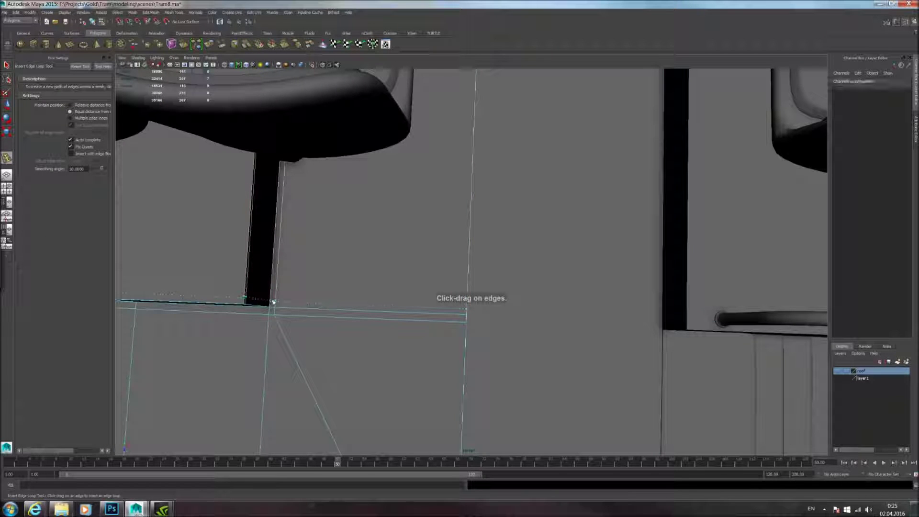
{"action": "left_click_drag", "start_coordinate": [273, 302], "coordinate": [262, 267]}
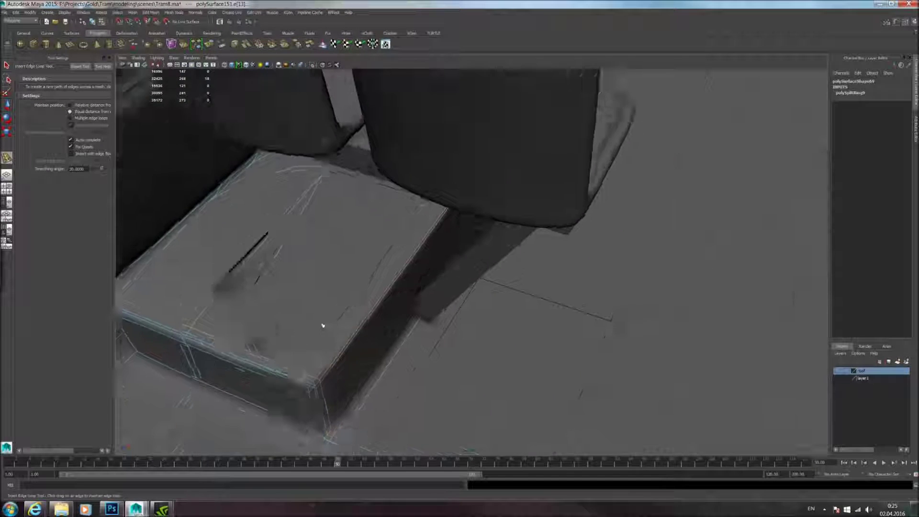
{"action": "left_click_drag", "start_coordinate": [322, 326], "coordinate": [326, 298], "text": "alt"}
{"action": "middle_click_drag", "start_coordinate": [326, 298], "coordinate": [453, 254], "text": "alt"}
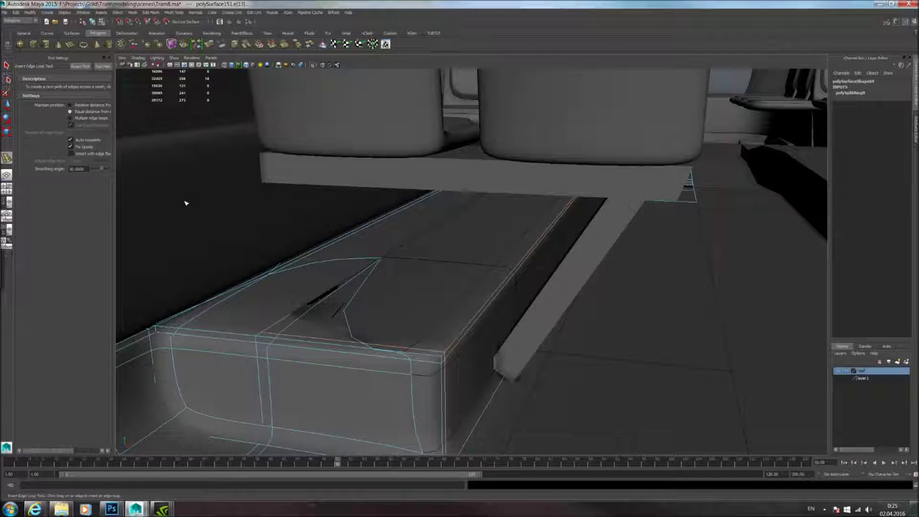
Step: Isolate the floor section with the raised platform and turn off its smooth preview
{"action": "left_click", "coordinate": [8, 106]}
{"action": "right_click_drag", "start_coordinate": [374, 284], "coordinate": [402, 276]}
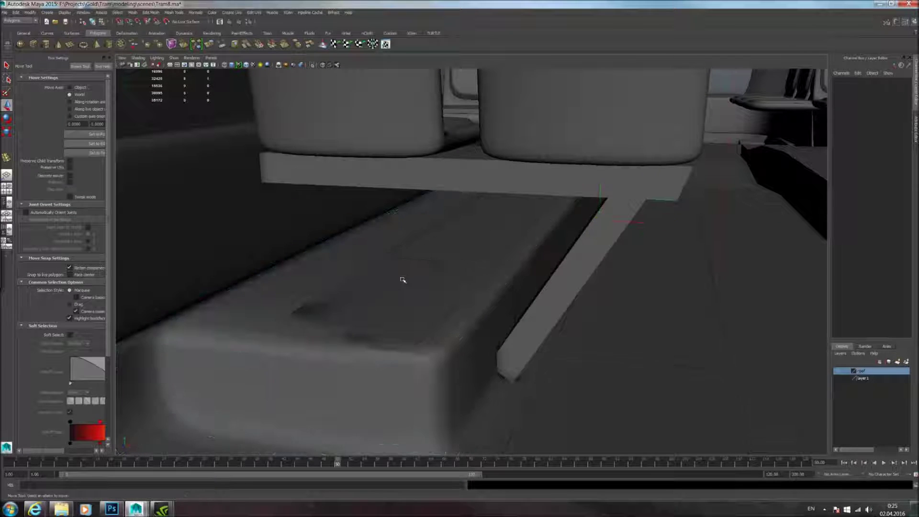
{"action": "left_click", "coordinate": [402, 277]}
{"action": "left_click", "coordinate": [312, 65]}
{"action": "left_click_drag", "start_coordinate": [363, 281], "coordinate": [402, 338], "text": "alt"}
{"action": "key", "text": "1"}
{"action": "middle_click_drag", "start_coordinate": [393, 314], "coordinate": [460, 330]}
{"action": "scroll", "coordinate": [459, 333], "scroll_direction": "up", "scroll_amount": 2}
{"action": "left_click_drag", "start_coordinate": [455, 338], "coordinate": [430, 332], "text": "alt"}
{"action": "key", "text": "3"}
{"action": "key", "text": "1"}
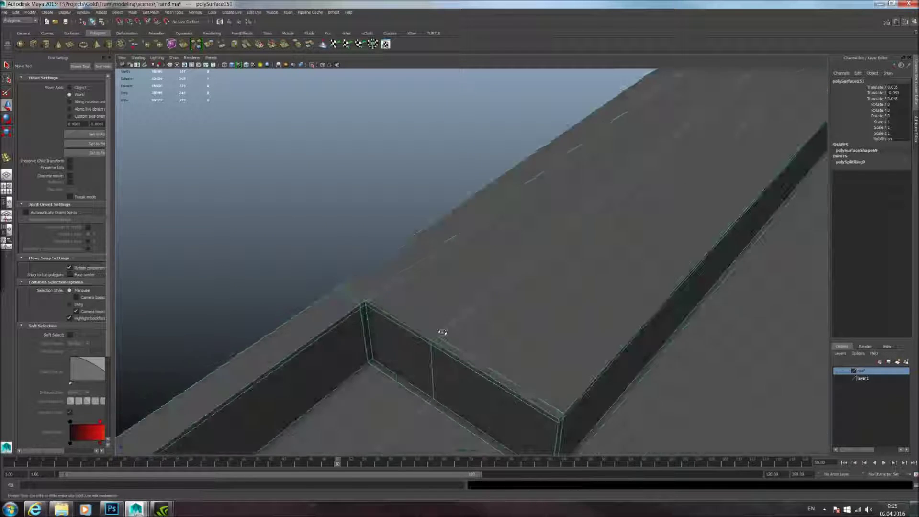
Step: Try inserting an edge loop across the wall-side part of the raised platform's top, close to its front edge
{"action": "left_click", "coordinate": [9, 161]}
{"action": "left_click_drag", "start_coordinate": [390, 297], "coordinate": [410, 308], "text": "alt"}
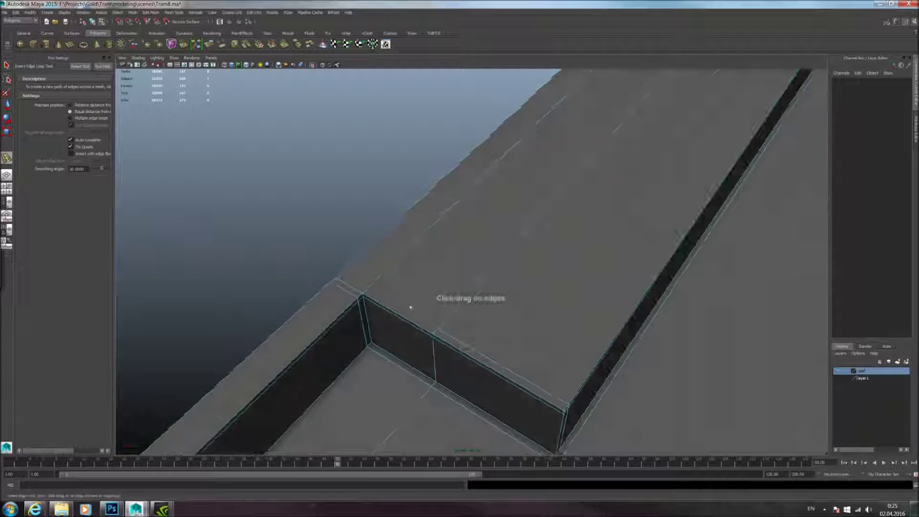
{"action": "left_click", "coordinate": [370, 290]}
{"action": "left_click_drag", "start_coordinate": [370, 290], "coordinate": [445, 334], "text": "alt"}
Step: Merge the neighbouring vertices where the added loop meets the platform's lengthwise middle edge near the front
{"action": "left_click", "coordinate": [7, 105]}
{"action": "left_click_drag", "start_coordinate": [374, 306], "coordinate": [471, 289], "text": "alt"}
{"action": "right_click", "coordinate": [451, 289]}
{"action": "right_click_drag", "start_coordinate": [452, 289], "coordinate": [419, 289]}
{"action": "left_click", "coordinate": [456, 291]}
{"action": "mouse_move", "coordinate": [456, 294]}
{"action": "left_mouse_down"}
{"action": "mouse_move", "coordinate": [446, 284]}
{"action": "mouse_move", "coordinate": [463, 291]}
{"action": "left_mouse_up"}
{"action": "key", "text": "ctrl+z"}
{"action": "left_click", "coordinate": [463, 282]}
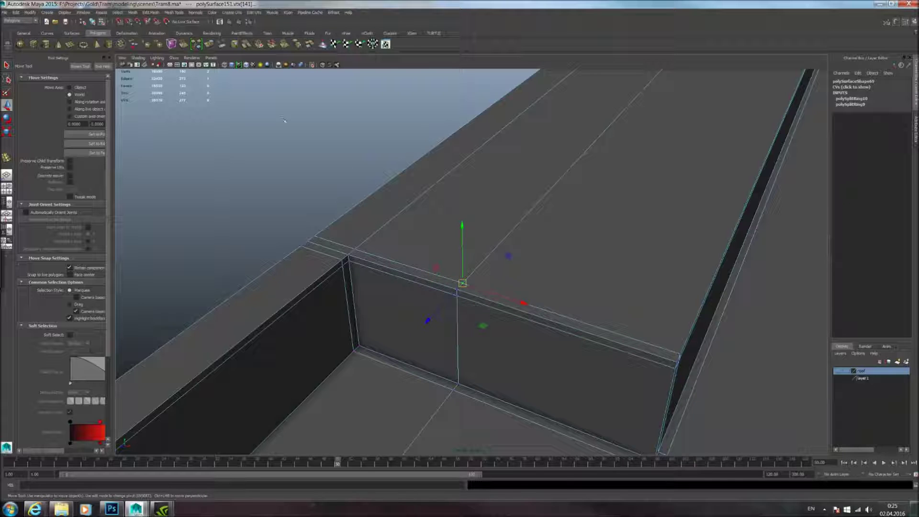
{"action": "left_click", "coordinate": [174, 12]}
{"action": "mouse_move", "coordinate": [152, 13]}
{"action": "left_click", "coordinate": [154, 85]}
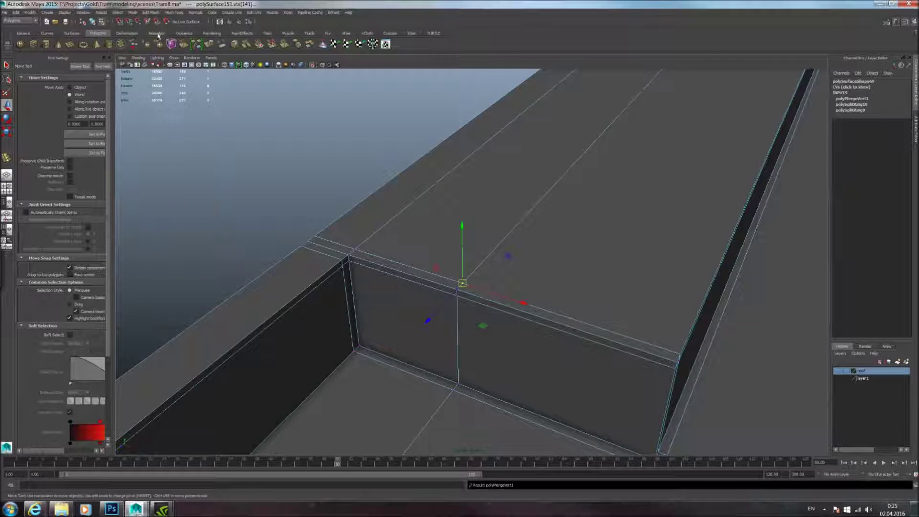
Step: Preview the floor section smoothed, show the whole tram again and examine the platform beneath the paired seats
{"action": "key", "text": "3"}
{"action": "right_click_drag", "start_coordinate": [419, 213], "coordinate": [467, 191]}
{"action": "middle_click_drag", "start_coordinate": [468, 190], "coordinate": [382, 255], "text": "alt"}
{"action": "scroll", "coordinate": [491, 273], "scroll_direction": "down", "scroll_amount": 5}
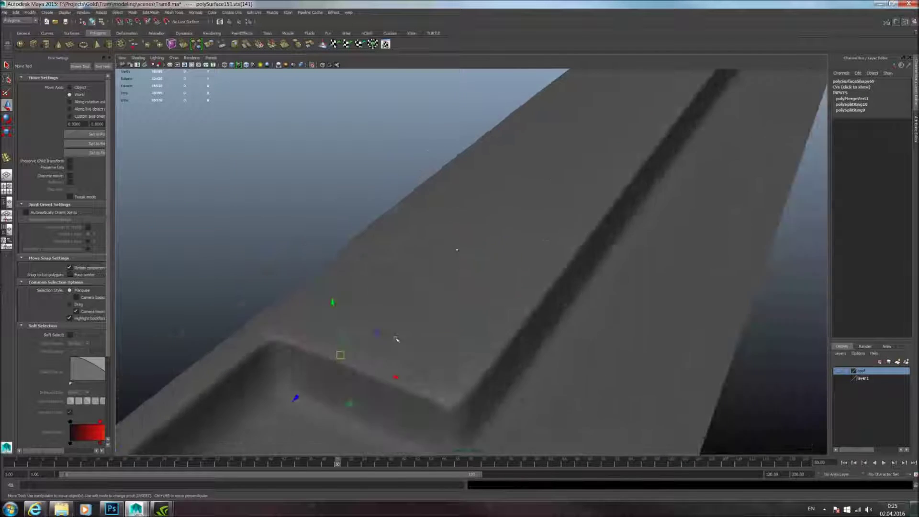
{"action": "left_click_drag", "start_coordinate": [493, 275], "coordinate": [435, 231], "text": "alt"}
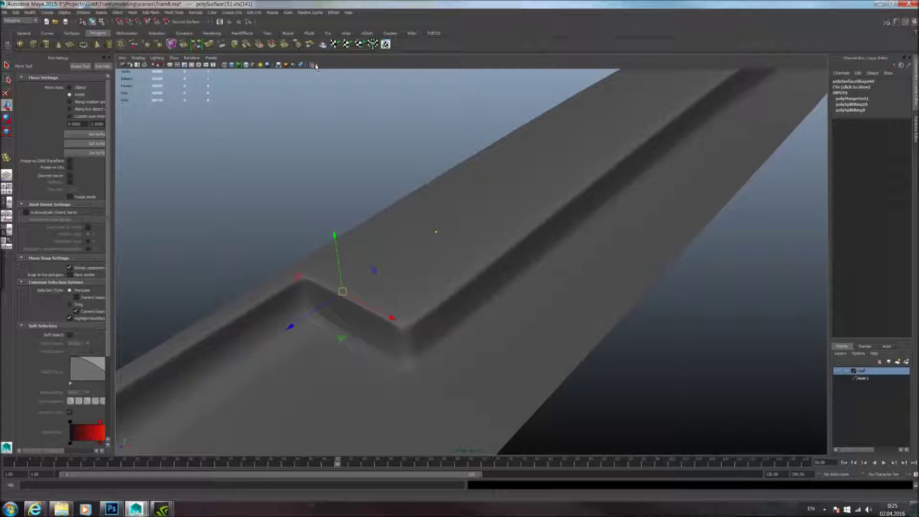
{"action": "left_click", "coordinate": [312, 65]}
{"action": "left_click_drag", "start_coordinate": [357, 197], "coordinate": [410, 238], "text": "alt"}
{"action": "right_click_drag", "start_coordinate": [410, 238], "coordinate": [429, 248], "text": "alt"}
{"action": "left_click_drag", "start_coordinate": [429, 249], "coordinate": [415, 316], "text": "alt"}
{"action": "left_click", "coordinate": [574, 265]}
{"action": "left_click_drag", "start_coordinate": [570, 265], "coordinate": [576, 266], "text": "alt"}
{"action": "left_click", "coordinate": [493, 280]}
{"action": "mouse_move", "coordinate": [493, 281]}
{"action": "left_mouse_down", "text": "alt"}
{"action": "mouse_move", "coordinate": [487, 276]}
{"action": "mouse_move", "coordinate": [499, 275]}
{"action": "left_mouse_up", "text": "alt"}
{"action": "left_click", "coordinate": [518, 224]}
{"action": "middle_click_drag", "start_coordinate": [518, 224], "coordinate": [461, 211], "text": "alt"}
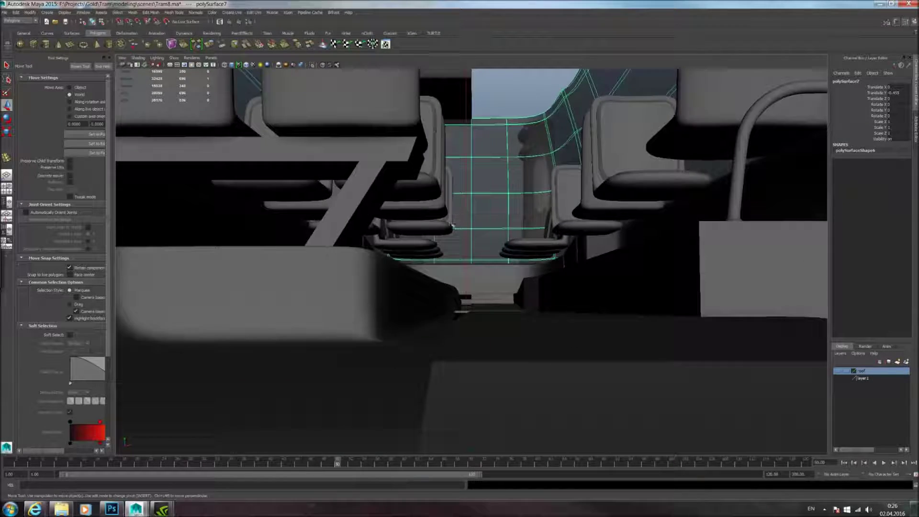
Step: Undo the floor section's recent changes back to the isolated, unsmoothed mesh before the edge loop and vertex merge
{"action": "left_click", "coordinate": [404, 300]}
{"action": "left_click_drag", "start_coordinate": [423, 299], "coordinate": [516, 302], "text": "alt"}
{"action": "key", "text": "ctrl+z"}
{"action": "key", "text": "ctrl+z"}
{"action": "key", "text": "ctrl+z"}
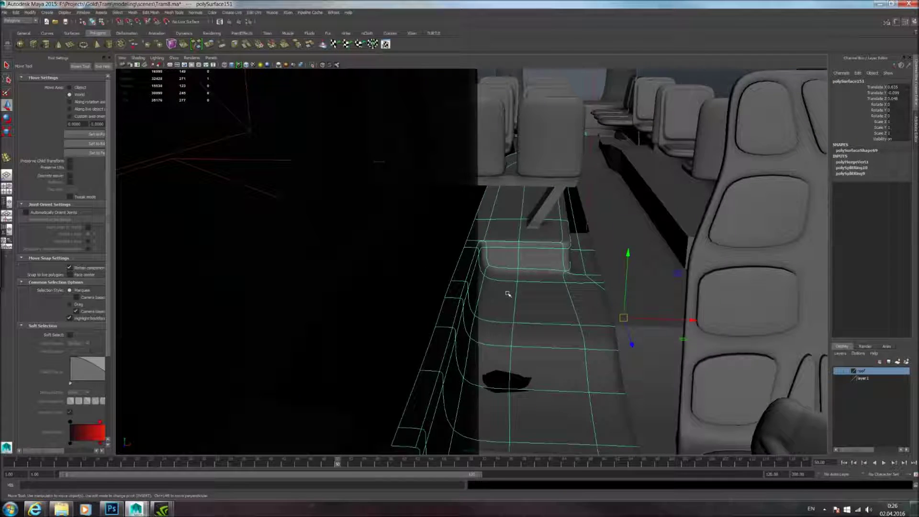
{"action": "key", "text": "ctrl+z"}
{"action": "key", "text": "ctrl+z"}
{"action": "key", "text": "ctrl+z"}
{"action": "key", "text": "ctrl+z"}
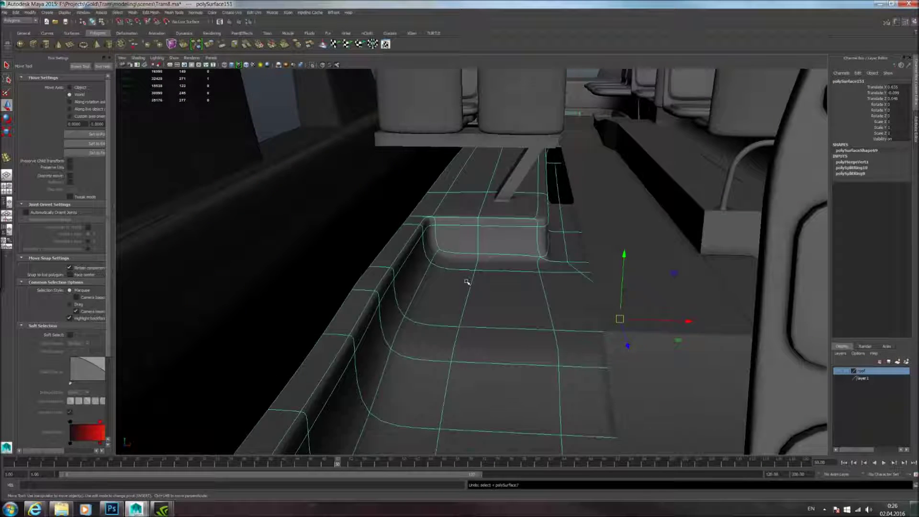
{"action": "key", "text": "ctrl+z"}
{"action": "key", "text": "ctrl+z"}
{"action": "key", "text": "ctrl+z"}
{"action": "key", "text": "ctrl+z"}
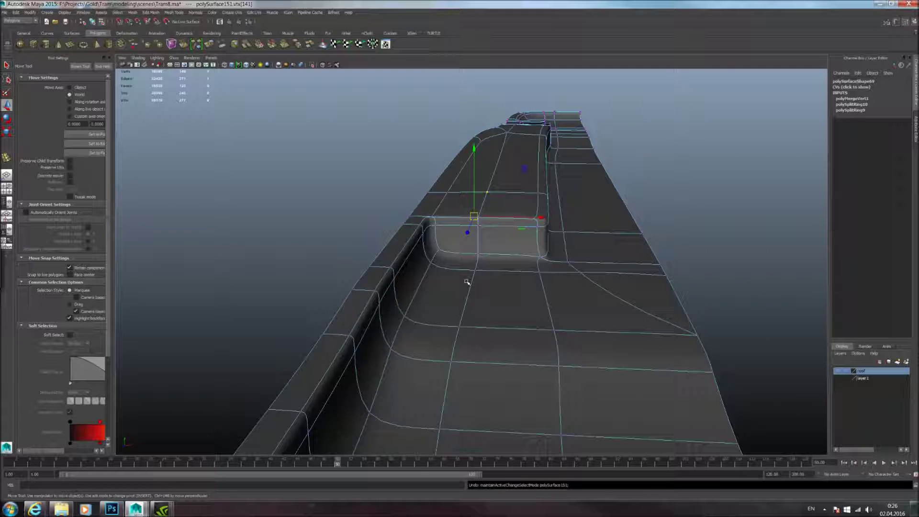
{"action": "key", "text": "ctrl+z"}
{"action": "key", "text": "ctrl+z"}
{"action": "key", "text": "ctrl+z"}
{"action": "key", "text": "ctrl+z"}
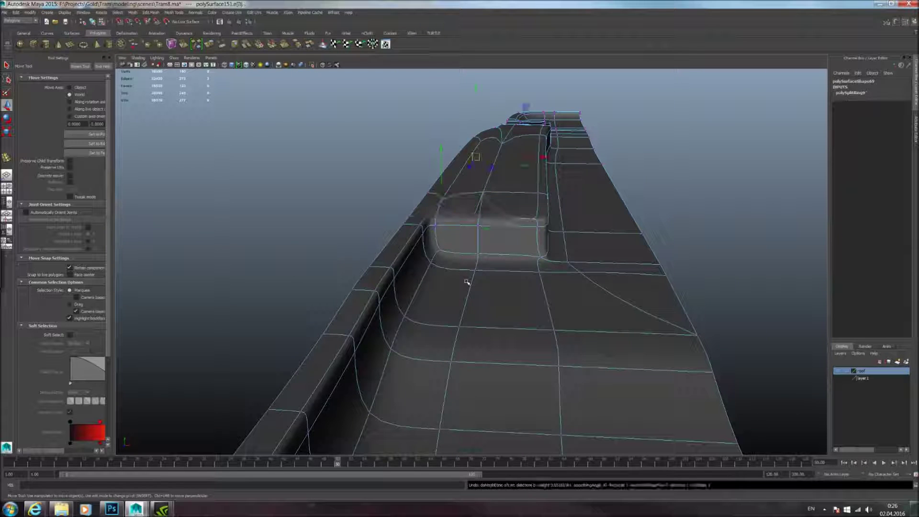
{"action": "key", "text": "ctrl+z"}
{"action": "key", "text": "ctrl+z"}
{"action": "key", "text": "ctrl+z"}
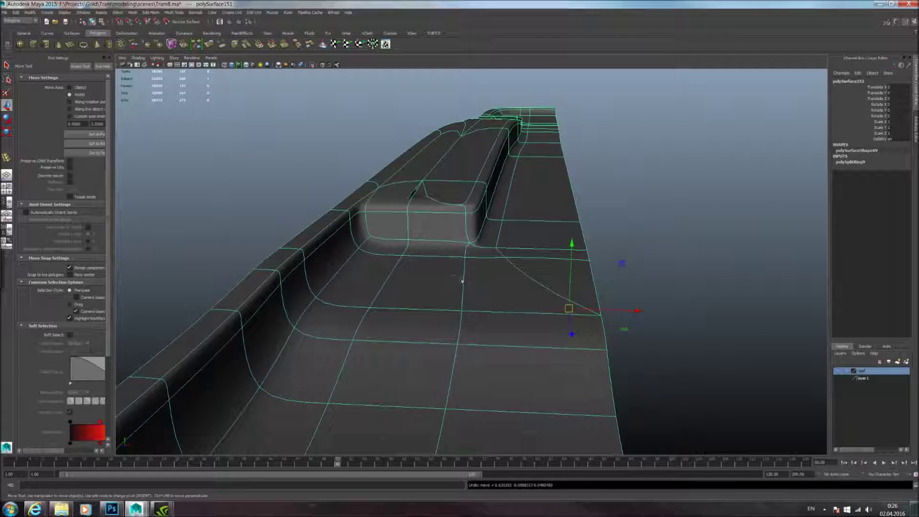
{"action": "key", "text": "ctrl+z"}
{"action": "key", "text": "ctrl+z"}
{"action": "key", "text": "ctrl+z"}
{"action": "key", "text": "ctrl+z"}
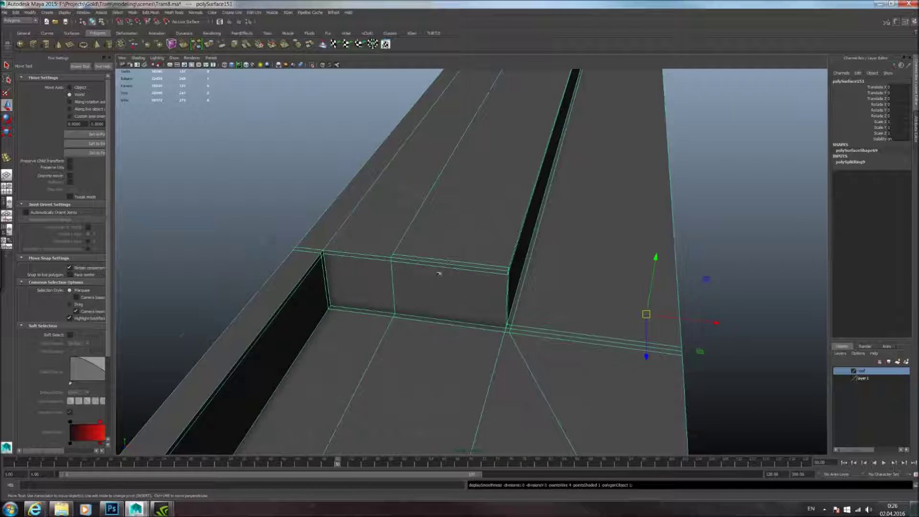
Step: Insert an edge loop across the platform's wall-side top strip, just behind its front edge, to continue the existing loop
{"action": "middle_click_drag", "start_coordinate": [354, 241], "coordinate": [380, 266], "text": "alt"}
{"action": "left_click", "coordinate": [6, 161]}
{"action": "left_click_drag", "start_coordinate": [344, 269], "coordinate": [367, 285], "text": "alt"}
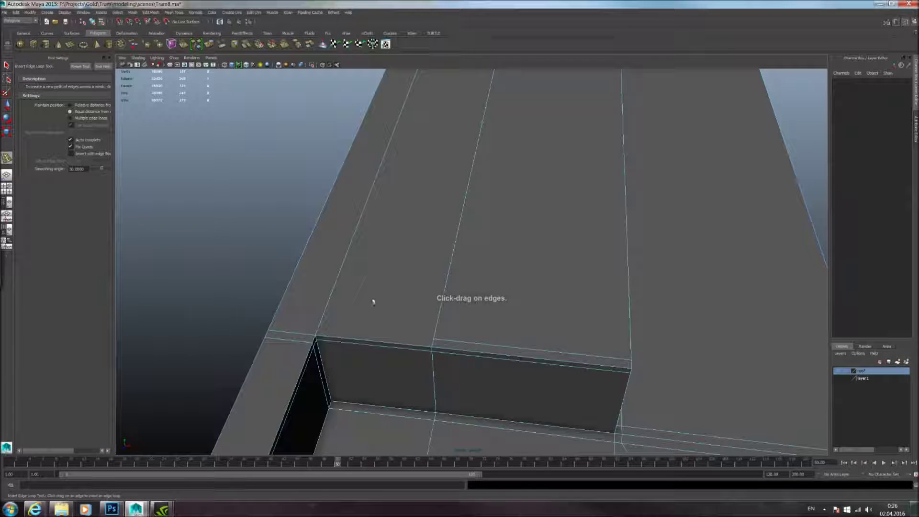
{"action": "left_click_drag", "start_coordinate": [331, 329], "coordinate": [366, 219], "text": "alt"}
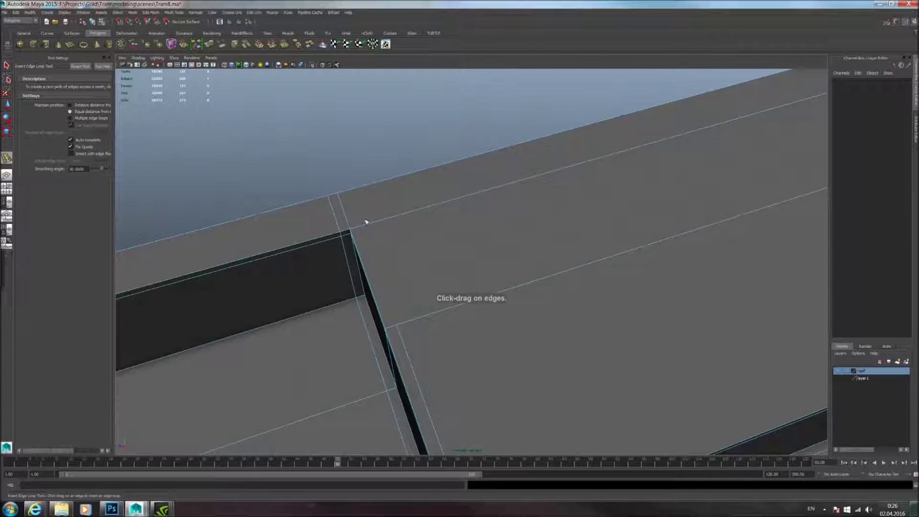
{"action": "left_click", "coordinate": [365, 228]}
Step: Merge the adjacent vertices where the new loop meets the existing one on the platform's lengthwise middle edge
{"action": "left_click", "coordinate": [7, 104]}
{"action": "left_click_drag", "start_coordinate": [258, 253], "coordinate": [326, 269], "text": "alt"}
{"action": "right_click_drag", "start_coordinate": [468, 277], "coordinate": [425, 282]}
{"action": "left_click", "coordinate": [433, 291]}
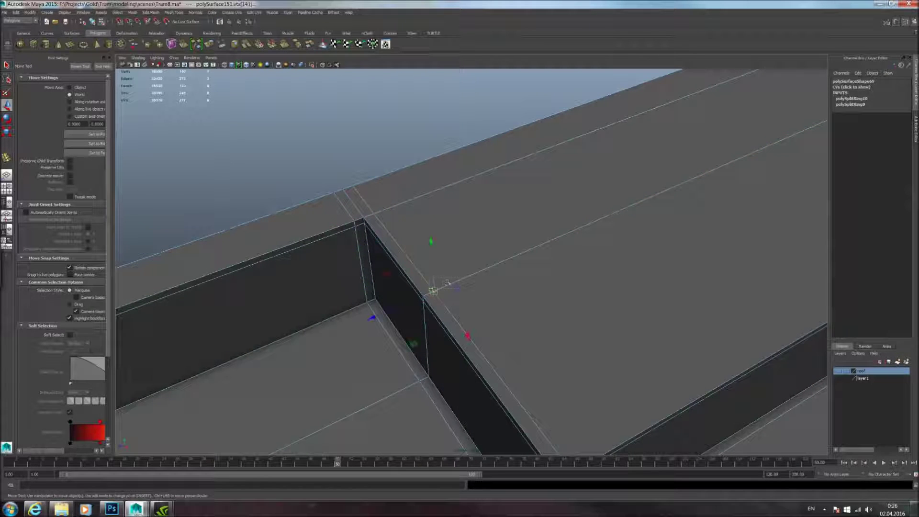
{"action": "left_click", "coordinate": [153, 13]}
{"action": "left_click", "coordinate": [166, 30]}
Step: Turn on smooth preview for the floor section and show the rest of the tram again
{"action": "key", "text": "3"}
{"action": "right_click_drag", "start_coordinate": [427, 194], "coordinate": [361, 216]}
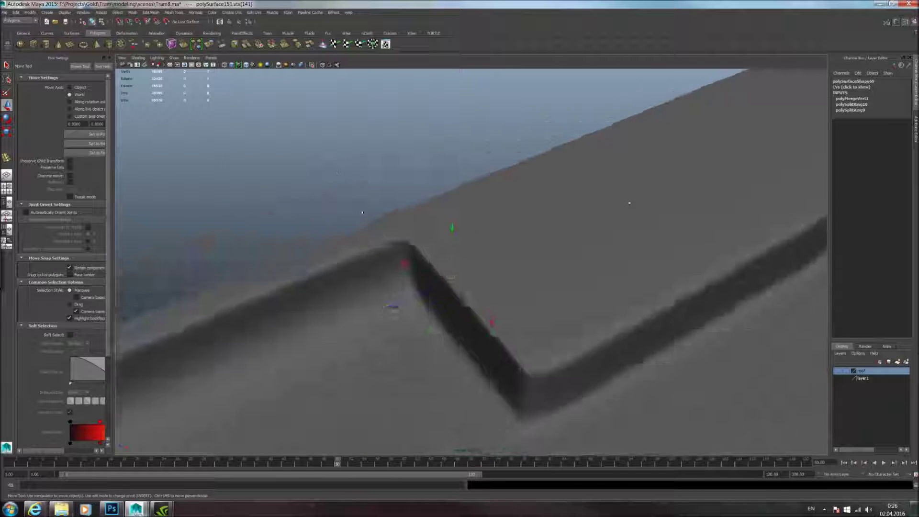
{"action": "left_click_drag", "start_coordinate": [361, 216], "coordinate": [421, 217], "text": "alt"}
{"action": "left_click", "coordinate": [312, 65]}
{"action": "middle_click_drag", "start_coordinate": [517, 264], "coordinate": [454, 305], "text": "alt"}
{"action": "left_click_drag", "start_coordinate": [455, 305], "coordinate": [555, 203], "text": "alt"}
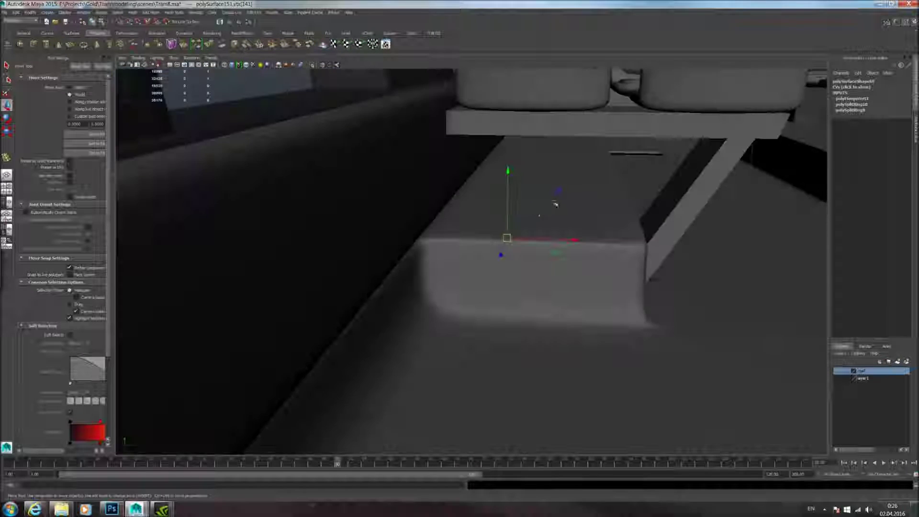
Step: Move the diagonal leg's lower-end vertices so its foot ends in a vertical face against the raised platform's side
{"action": "middle_click_drag", "start_coordinate": [556, 202], "coordinate": [392, 284], "text": "alt"}
{"action": "left_click_drag", "start_coordinate": [501, 287], "coordinate": [474, 307], "text": "alt"}
{"action": "left_click", "coordinate": [470, 315]}
{"action": "right_click_drag", "start_coordinate": [471, 314], "coordinate": [435, 304]}
{"action": "left_click_drag", "start_coordinate": [457, 359], "coordinate": [502, 286], "text": "alt"}
{"action": "left_click_drag", "start_coordinate": [457, 355], "coordinate": [458, 354]}
{"action": "middle_click_drag", "start_coordinate": [506, 267], "coordinate": [514, 252]}
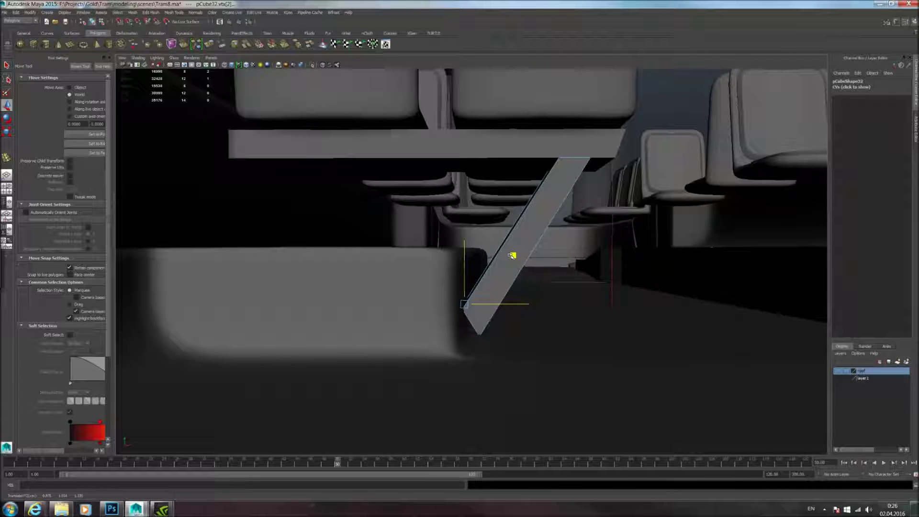
{"action": "left_click_drag", "start_coordinate": [534, 372], "coordinate": [474, 303]}
{"action": "middle_click_drag", "start_coordinate": [529, 283], "coordinate": [516, 283]}
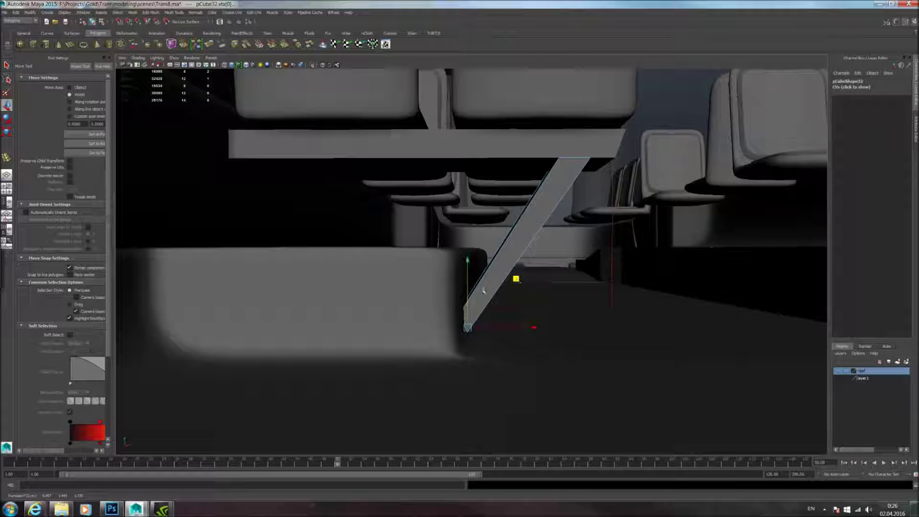
{"action": "middle_click_drag", "start_coordinate": [512, 256], "coordinate": [516, 246]}
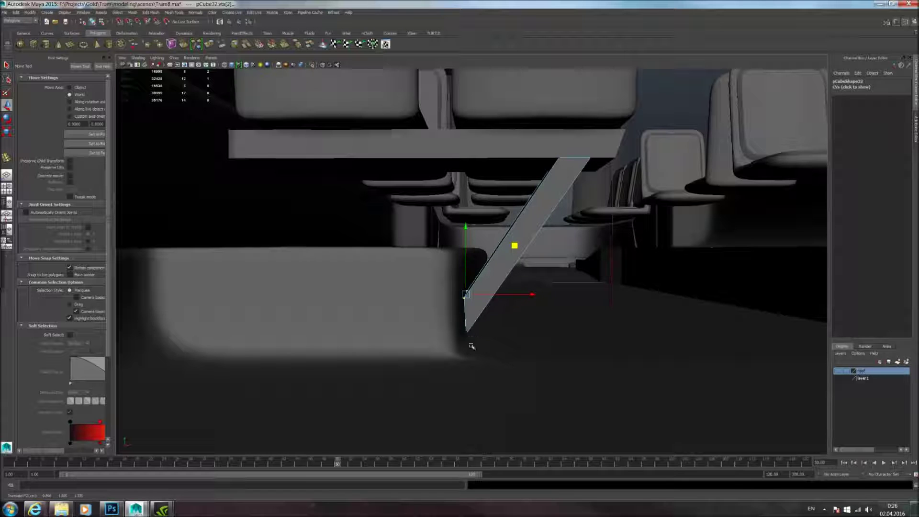
{"action": "left_click_drag", "start_coordinate": [504, 346], "coordinate": [439, 316]}
{"action": "left_click_drag", "start_coordinate": [534, 327], "coordinate": [516, 214]}
{"action": "right_click_drag", "start_coordinate": [517, 215], "coordinate": [543, 199]}
{"action": "left_click", "coordinate": [525, 230]}
Step: Inspect the platform, crossbar and diagonal leg from above, within the passenger compartment and from outside the tram
{"action": "scroll", "coordinate": [525, 235], "scroll_direction": "down", "scroll_amount": 5}
{"action": "left_click_drag", "start_coordinate": [521, 263], "coordinate": [541, 281], "text": "alt"}
{"action": "scroll", "coordinate": [546, 281], "scroll_direction": "down", "scroll_amount": 5}
{"action": "left_click", "coordinate": [616, 283]}
{"action": "left_click_drag", "start_coordinate": [615, 283], "coordinate": [496, 248], "text": "alt"}
{"action": "scroll", "coordinate": [478, 263], "scroll_direction": "up", "scroll_amount": 3}
{"action": "middle_click_drag", "start_coordinate": [496, 248], "coordinate": [504, 303], "text": "alt"}
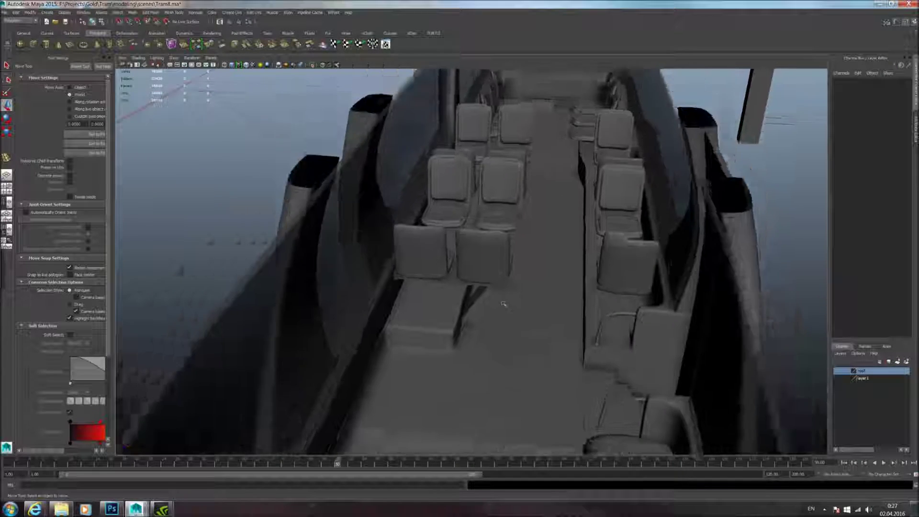
{"action": "scroll", "coordinate": [504, 304], "scroll_direction": "up", "scroll_amount": 4}
{"action": "mouse_move", "coordinate": [488, 317]}
{"action": "left_mouse_down", "text": "alt"}
{"action": "mouse_move", "coordinate": [496, 294]}
{"action": "mouse_move", "coordinate": [504, 302]}
{"action": "mouse_move", "coordinate": [493, 310]}
{"action": "left_mouse_up", "text": "alt"}
{"action": "scroll", "coordinate": [505, 292], "scroll_direction": "down", "scroll_amount": 2}
{"action": "scroll", "coordinate": [509, 291], "scroll_direction": "up", "scroll_amount": 3}
{"action": "scroll", "coordinate": [489, 312], "scroll_direction": "down", "scroll_amount": 3}
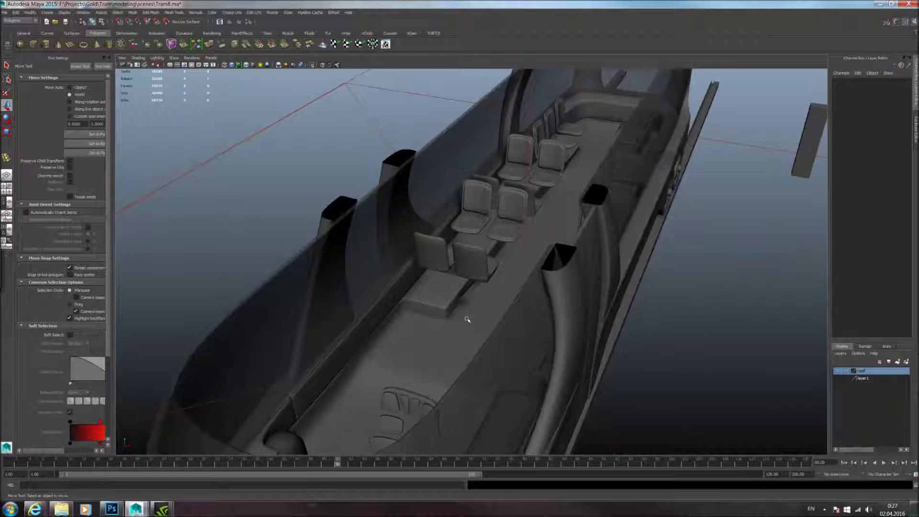
{"action": "middle_click_drag", "start_coordinate": [468, 319], "coordinate": [502, 249], "text": "alt"}
{"action": "left_click_drag", "start_coordinate": [480, 279], "coordinate": [430, 293], "text": "alt"}
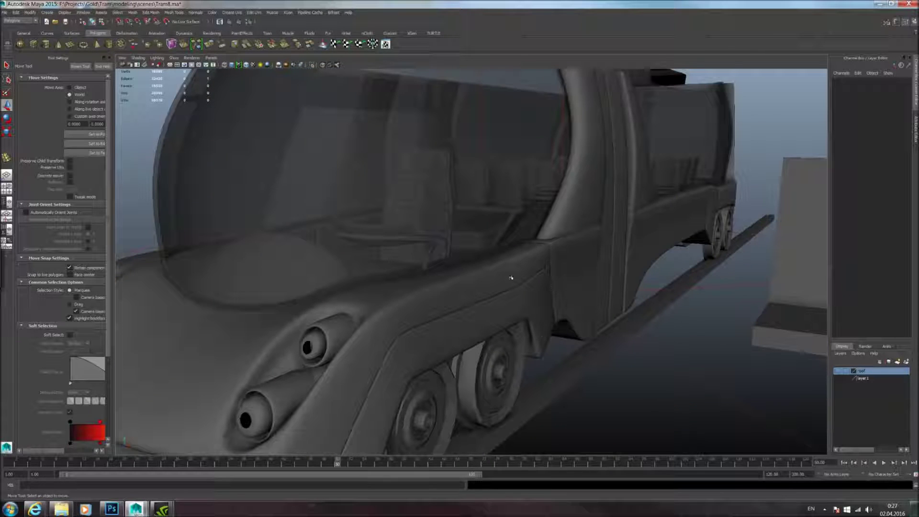
{"action": "scroll", "coordinate": [511, 277], "scroll_direction": "down", "scroll_amount": 4}
{"action": "left_click_drag", "start_coordinate": [454, 322], "coordinate": [504, 394], "text": "alt"}
{"action": "middle_click_drag", "start_coordinate": [504, 394], "coordinate": [523, 406], "text": "alt"}
{"action": "left_click_drag", "start_coordinate": [503, 364], "coordinate": [425, 296], "text": "alt"}
{"action": "scroll", "coordinate": [455, 337], "scroll_direction": "up", "scroll_amount": 4}
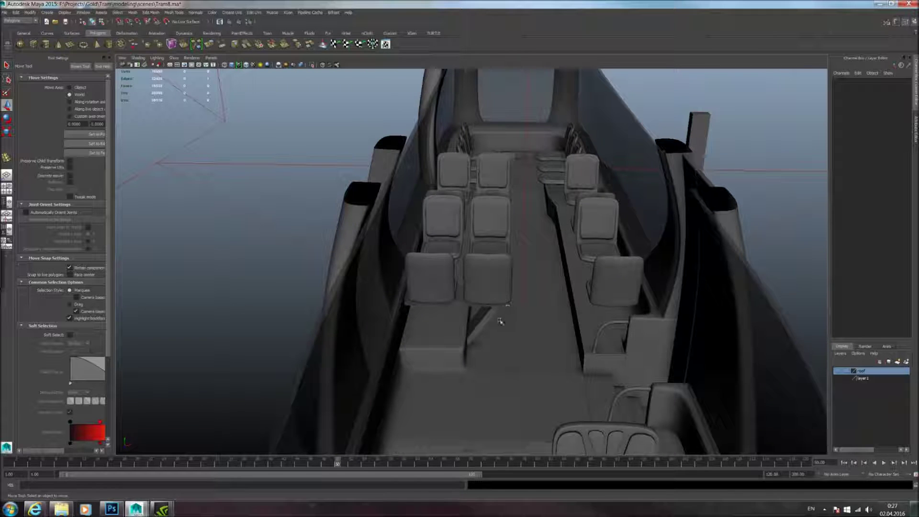
{"action": "scroll", "coordinate": [540, 299], "scroll_direction": "up", "scroll_amount": 10}
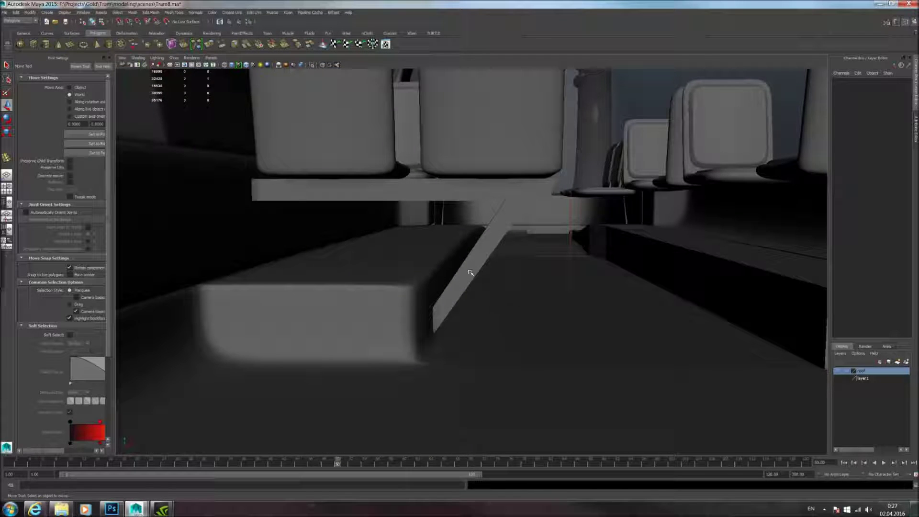
Step: Insert two evenly spaced edge loops across the diagonal leg using the multiple edge loops option
{"action": "left_click", "coordinate": [477, 277]}
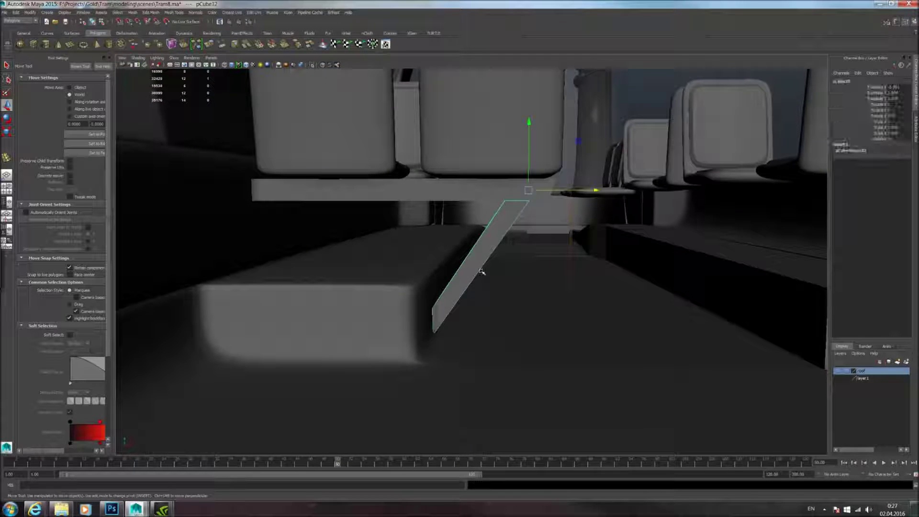
{"action": "left_click", "coordinate": [134, 12]}
{"action": "mouse_move", "coordinate": [151, 13]}
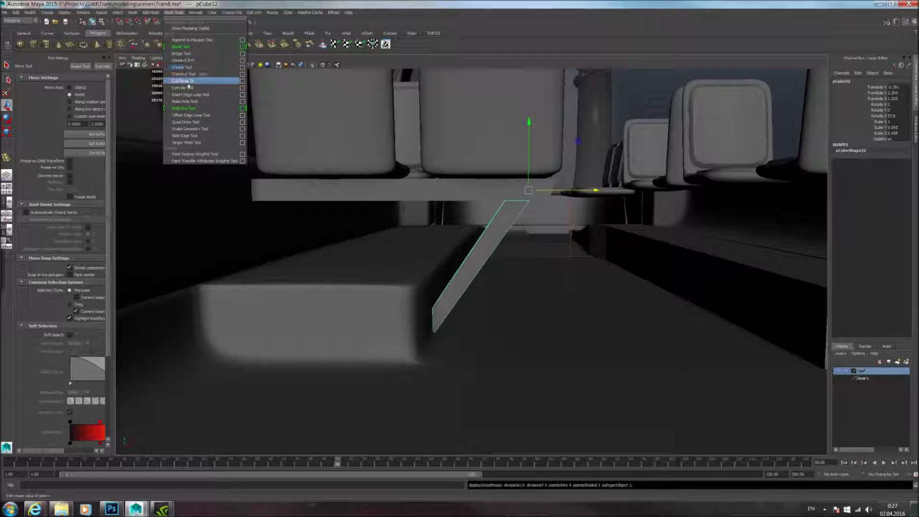
{"action": "left_click", "coordinate": [192, 93]}
{"action": "left_click", "coordinate": [468, 261]}
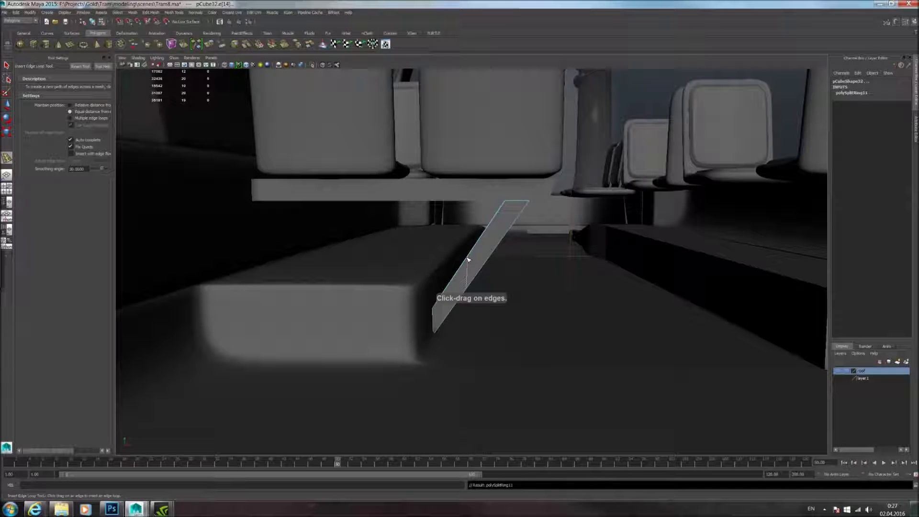
{"action": "key", "text": "ctrl+z"}
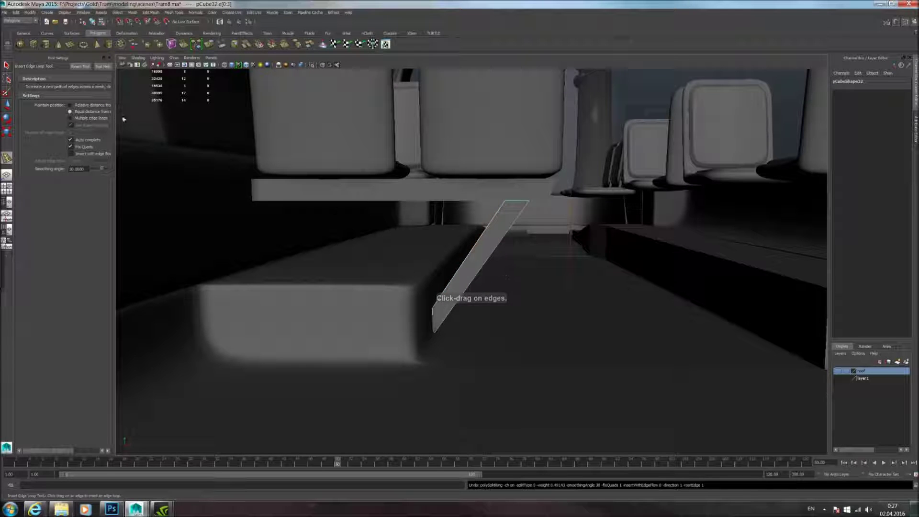
{"action": "left_click", "coordinate": [89, 118]}
{"action": "left_click", "coordinate": [470, 253]}
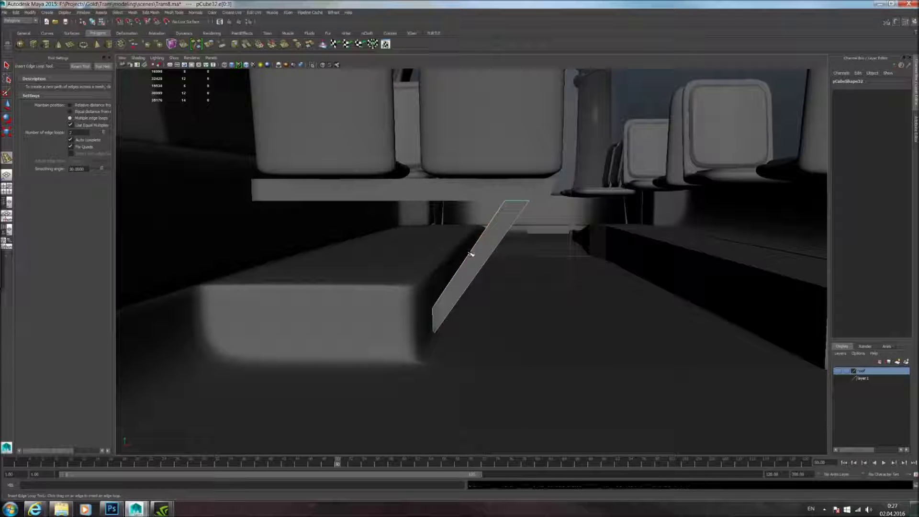
Step: Move the vertices of the leg's two new edge loops toward the aisle to bend the leg into an outward curve
{"action": "key", "text": "w"}
{"action": "right_click_drag", "start_coordinate": [496, 232], "coordinate": [455, 226]}
{"action": "mouse_move", "coordinate": [455, 226]}
{"action": "left_mouse_down", "text": "alt"}
{"action": "mouse_move", "coordinate": [493, 225]}
{"action": "mouse_move", "coordinate": [466, 221]}
{"action": "left_mouse_up", "text": "alt"}
{"action": "left_click_drag", "start_coordinate": [511, 248], "coordinate": [517, 248]}
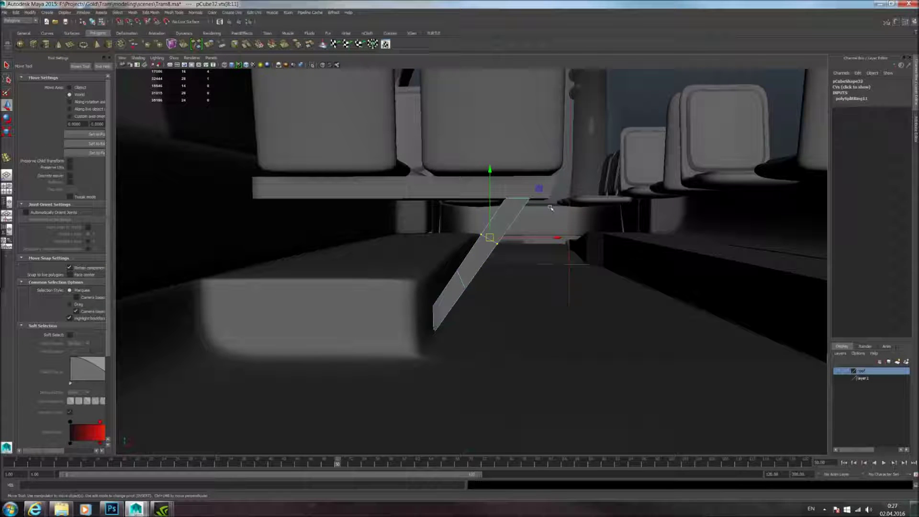
{"action": "left_click_drag", "start_coordinate": [540, 190], "coordinate": [555, 198]}
{"action": "mouse_move", "coordinate": [480, 260]}
{"action": "left_mouse_down", "text": "alt"}
{"action": "mouse_move", "coordinate": [469, 243]}
{"action": "mouse_move", "coordinate": [497, 289]}
{"action": "mouse_move", "coordinate": [482, 271]}
{"action": "mouse_move", "coordinate": [491, 274]}
{"action": "left_mouse_up", "text": "alt"}
{"action": "middle_click_drag", "start_coordinate": [517, 221], "coordinate": [516, 237]}
Step: Preview the bent leg smoothed, return it to its unsmoothed display and examine its shape beneath the seats
{"action": "key", "text": "3"}
{"action": "left_click_drag", "start_coordinate": [522, 226], "coordinate": [554, 260], "text": "alt"}
{"action": "key", "text": "1"}
{"action": "key", "text": "F8"}
{"action": "scroll", "coordinate": [546, 244], "scroll_direction": "down", "scroll_amount": 3}
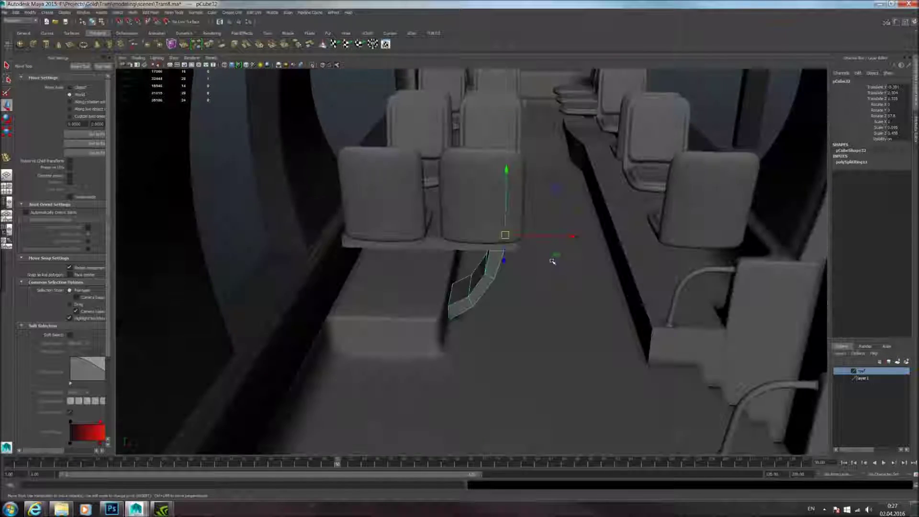
{"action": "scroll", "coordinate": [552, 261], "scroll_direction": "down", "scroll_amount": 3}
{"action": "scroll", "coordinate": [541, 261], "scroll_direction": "up", "scroll_amount": 5}
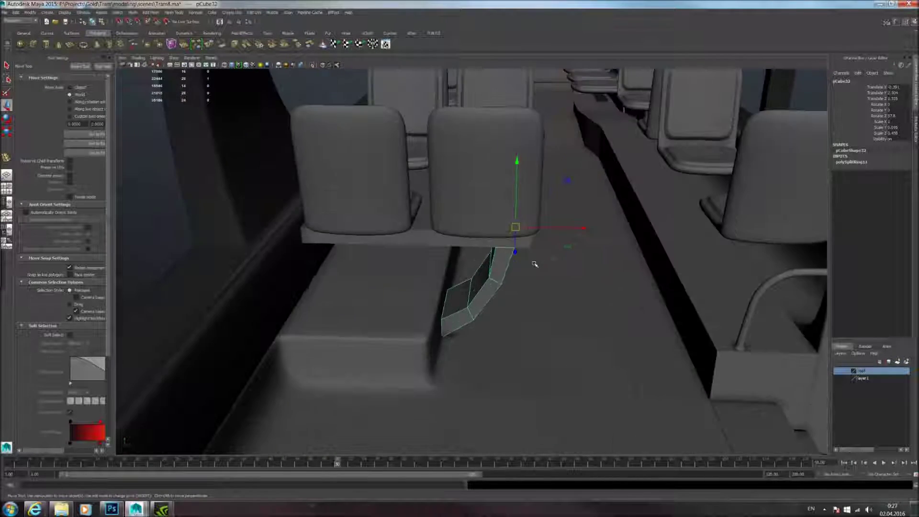
Step: Examine the bent leg beneath the seats from low, raised and close viewpoints, checking how it meets the crossbar and platform
{"action": "left_click_drag", "start_coordinate": [530, 265], "coordinate": [484, 278], "text": "alt"}
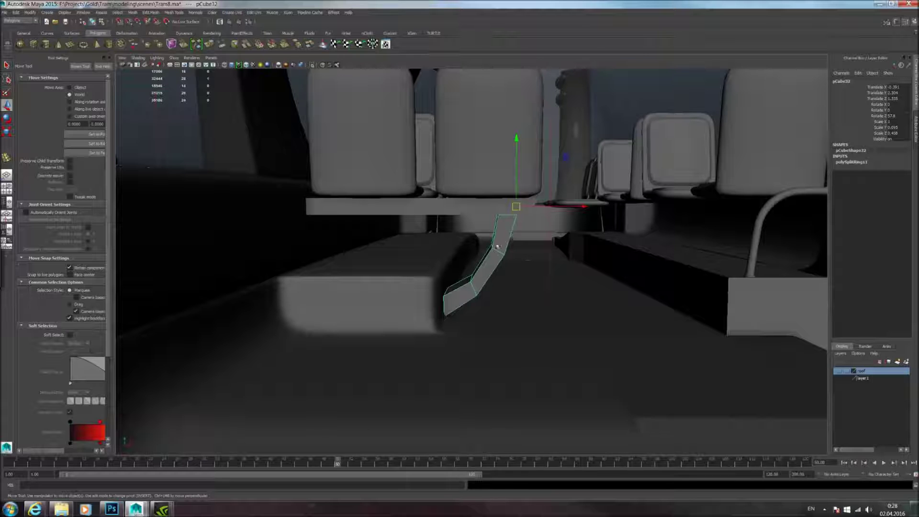
{"action": "left_click_drag", "start_coordinate": [463, 177], "coordinate": [475, 181], "text": "alt"}
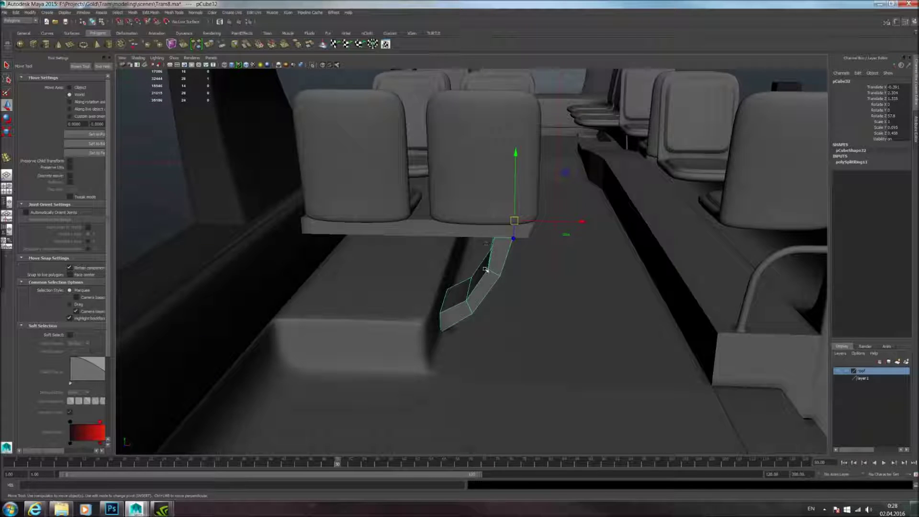
{"action": "middle_click_drag", "start_coordinate": [493, 266], "coordinate": [433, 234], "text": "alt"}
{"action": "left_click_drag", "start_coordinate": [419, 225], "coordinate": [478, 229], "text": "alt"}
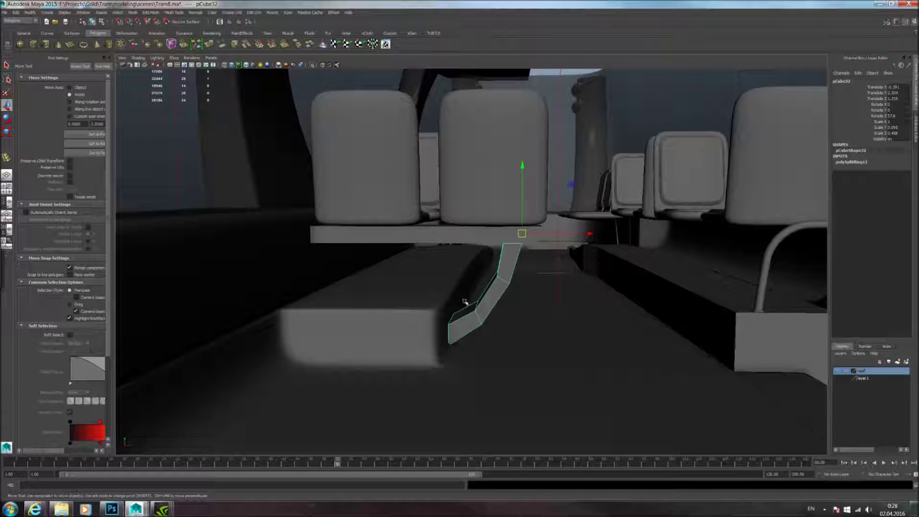
{"action": "left_click_drag", "start_coordinate": [465, 302], "coordinate": [469, 318], "text": "alt"}
{"action": "scroll", "coordinate": [469, 321], "scroll_direction": "up", "scroll_amount": 3}
{"action": "middle_click_drag", "start_coordinate": [470, 322], "coordinate": [461, 291], "text": "alt"}
{"action": "left_click_drag", "start_coordinate": [462, 293], "coordinate": [459, 278], "text": "alt"}
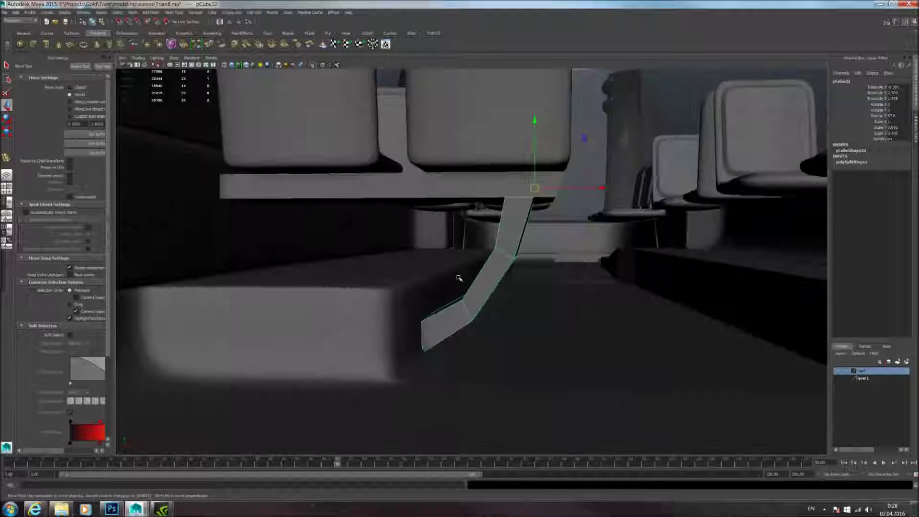
{"action": "middle_click_drag", "start_coordinate": [459, 278], "coordinate": [476, 321], "text": "alt"}
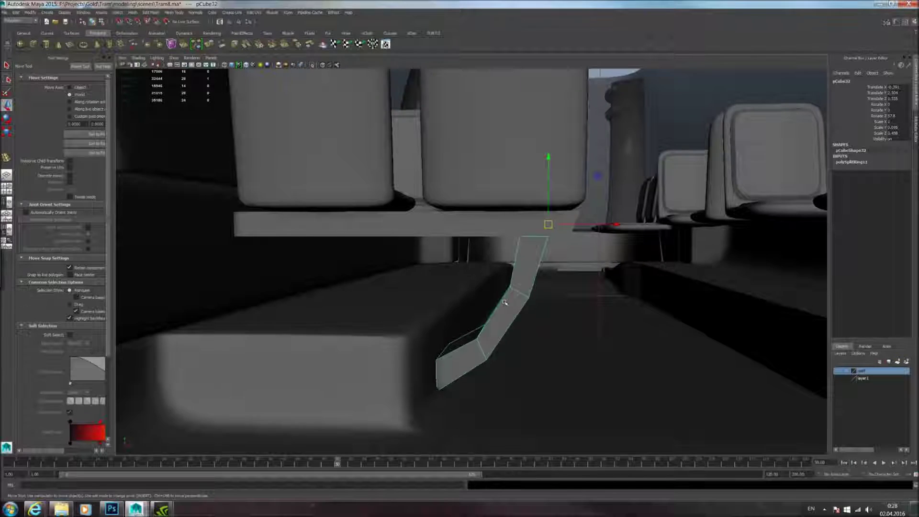
{"action": "left_click_drag", "start_coordinate": [505, 303], "coordinate": [506, 330], "text": "alt"}
{"action": "right_click_drag", "start_coordinate": [506, 329], "coordinate": [502, 282], "text": "alt"}
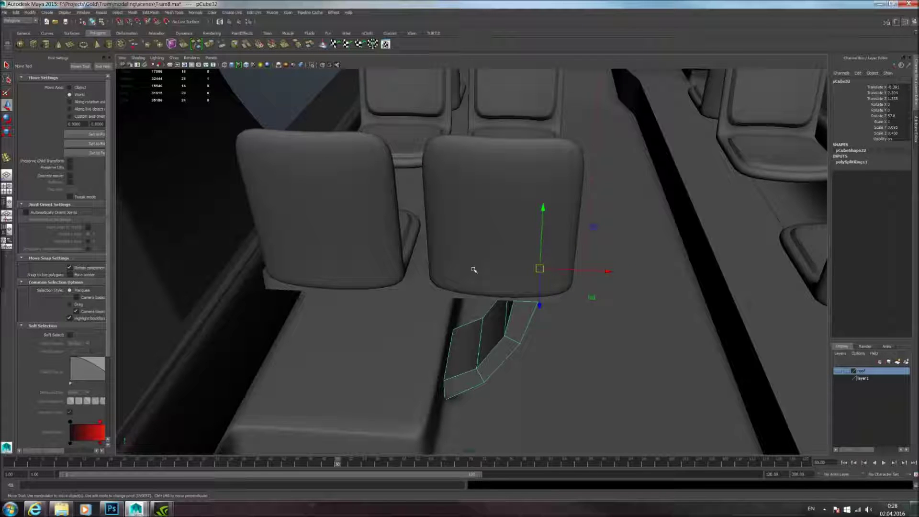
{"action": "left_click_drag", "start_coordinate": [475, 267], "coordinate": [515, 283], "text": "alt"}
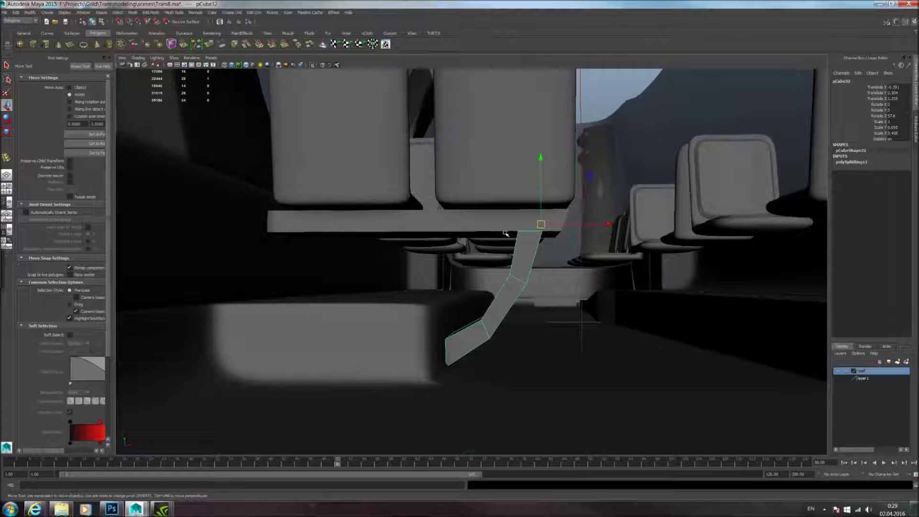
Step: Move the leg's top vertices inward along the crossbar, away from its aisle end
{"action": "left_click_drag", "start_coordinate": [556, 237], "coordinate": [409, 226], "text": "alt"}
{"action": "left_click", "coordinate": [409, 227]}
{"action": "left_click", "coordinate": [490, 267], "text": "shift"}
{"action": "left_click_drag", "start_coordinate": [501, 260], "coordinate": [505, 244], "text": "alt"}
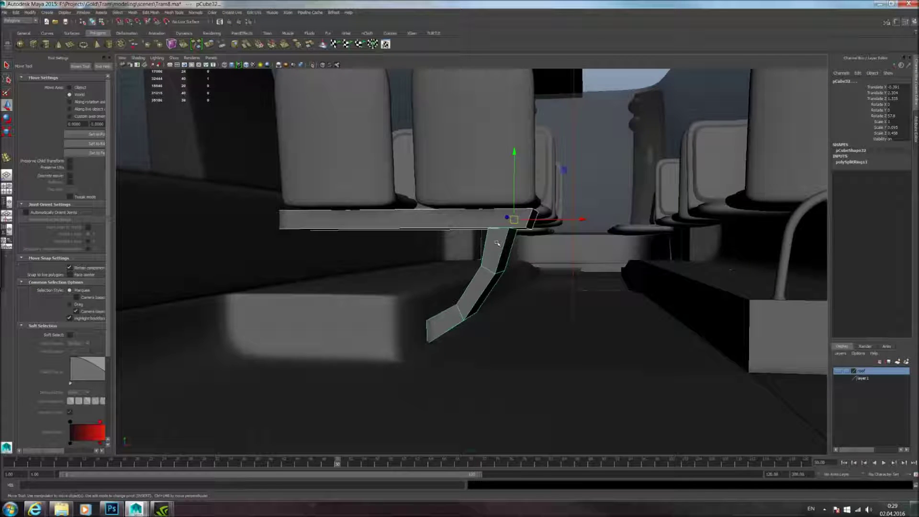
{"action": "left_click_drag", "start_coordinate": [497, 243], "coordinate": [507, 244], "text": "alt"}
{"action": "right_click_drag", "start_coordinate": [507, 242], "coordinate": [455, 232]}
{"action": "left_click_drag", "start_coordinate": [484, 217], "coordinate": [555, 247]}
{"action": "left_click_drag", "start_coordinate": [558, 248], "coordinate": [563, 249], "text": "alt"}
{"action": "middle_click_drag", "start_coordinate": [564, 250], "coordinate": [568, 259], "text": "alt"}
{"action": "left_click_drag", "start_coordinate": [578, 240], "coordinate": [552, 239]}
Step: Reposition the vertices at the leg's bends to form a bowed profile, and check it briefly in smoothed display
{"action": "left_click_drag", "start_coordinate": [480, 264], "coordinate": [507, 280]}
{"action": "left_click_drag", "start_coordinate": [564, 274], "coordinate": [506, 291]}
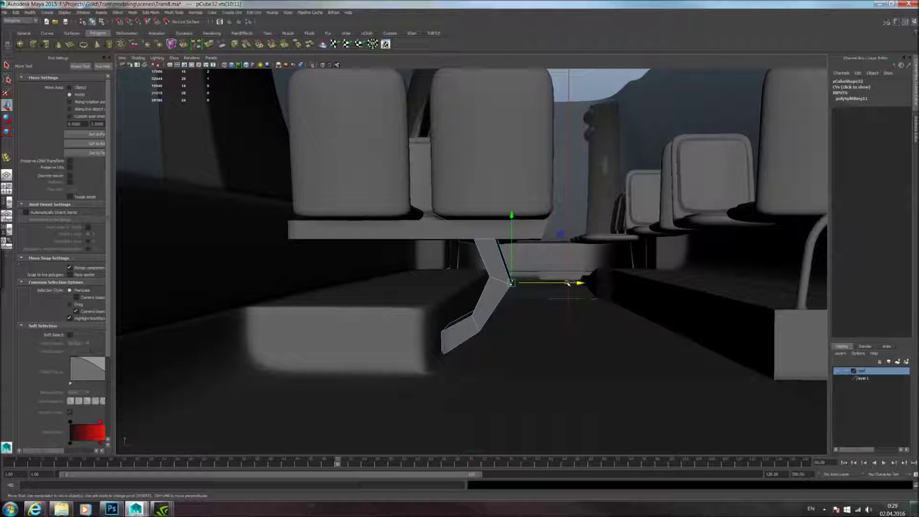
{"action": "left_click_drag", "start_coordinate": [567, 283], "coordinate": [574, 284]}
{"action": "left_click_drag", "start_coordinate": [476, 263], "coordinate": [496, 283]}
{"action": "left_click_drag", "start_coordinate": [554, 276], "coordinate": [548, 276]}
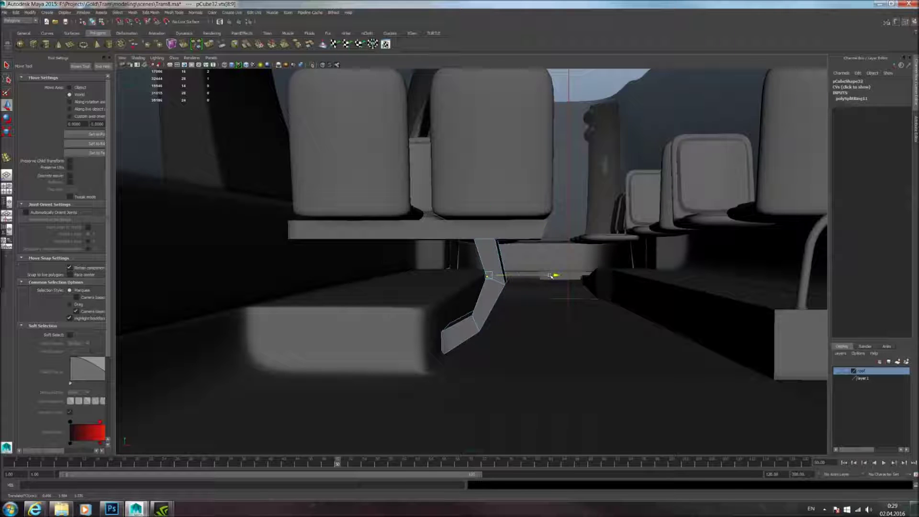
{"action": "left_click_drag", "start_coordinate": [463, 294], "coordinate": [486, 316]}
{"action": "left_click_drag", "start_coordinate": [543, 310], "coordinate": [538, 313]}
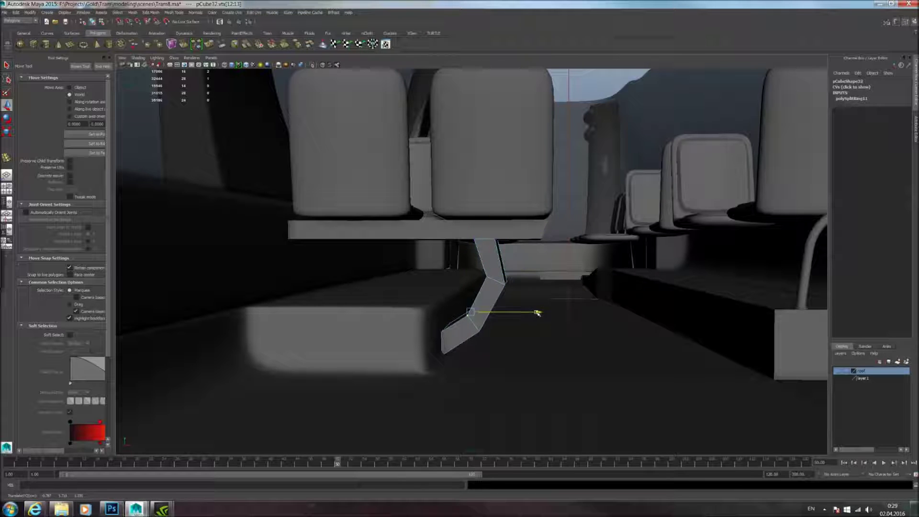
{"action": "right_click_drag", "start_coordinate": [501, 264], "coordinate": [513, 254]}
{"action": "left_click", "coordinate": [501, 263]}
{"action": "key", "text": "3"}
{"action": "key", "text": "1"}
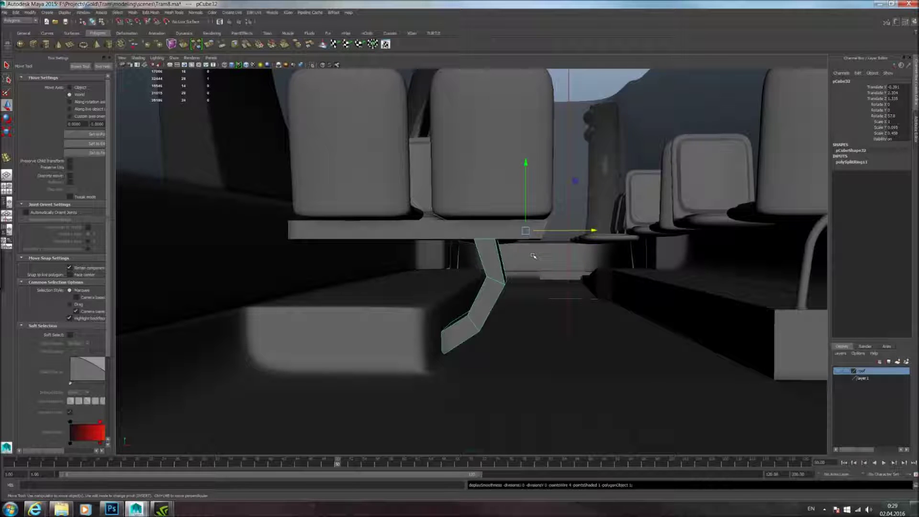
Step: Insert supporting edge loops near the leg's upper and lower ends using the equal distance from edge option
{"action": "left_click_drag", "start_coordinate": [533, 256], "coordinate": [496, 264], "text": "alt"}
{"action": "left_click", "coordinate": [195, 12]}
{"action": "mouse_move", "coordinate": [177, 13]}
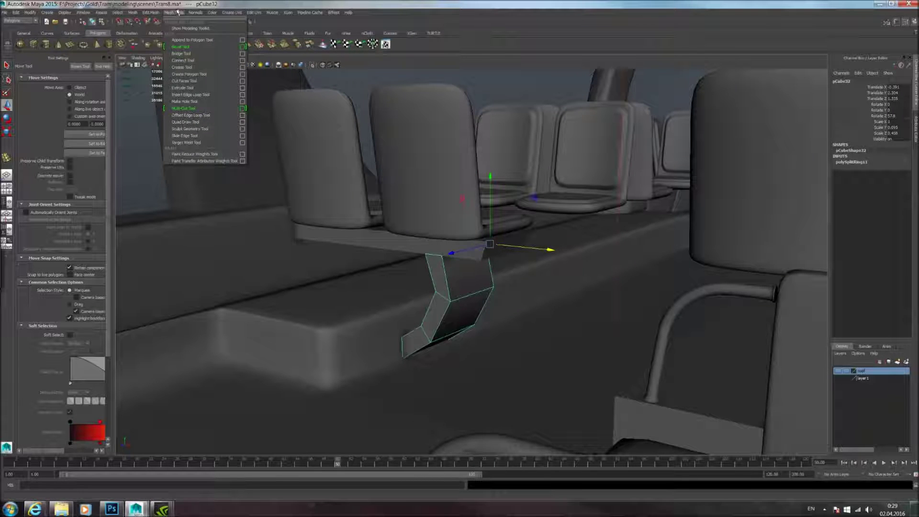
{"action": "left_click", "coordinate": [192, 94]}
{"action": "left_click", "coordinate": [445, 257]}
{"action": "key", "text": "ctrl+z"}
{"action": "left_click", "coordinate": [70, 112]}
{"action": "right_click_drag", "start_coordinate": [206, 192], "coordinate": [335, 249], "text": "alt"}
{"action": "middle_click_drag", "start_coordinate": [338, 248], "coordinate": [503, 248], "text": "alt"}
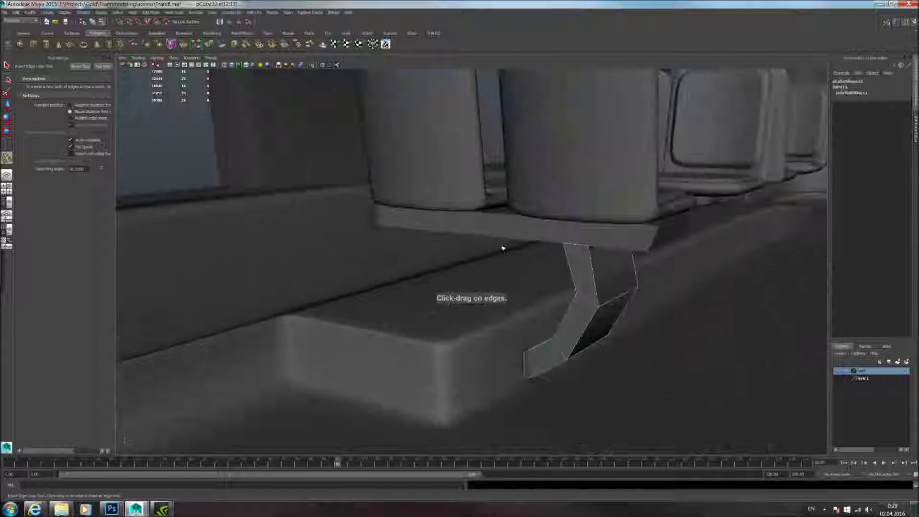
{"action": "left_click", "coordinate": [591, 245]}
{"action": "middle_click_drag", "start_coordinate": [591, 250], "coordinate": [592, 212], "text": "alt"}
{"action": "left_click_drag", "start_coordinate": [518, 352], "coordinate": [524, 352]}
{"action": "left_click", "coordinate": [590, 287]}
Step: Insert edge loops across the crossbar near its aisle end and on either side of the leg's top
{"action": "left_click_drag", "start_coordinate": [591, 287], "coordinate": [638, 287], "text": "alt"}
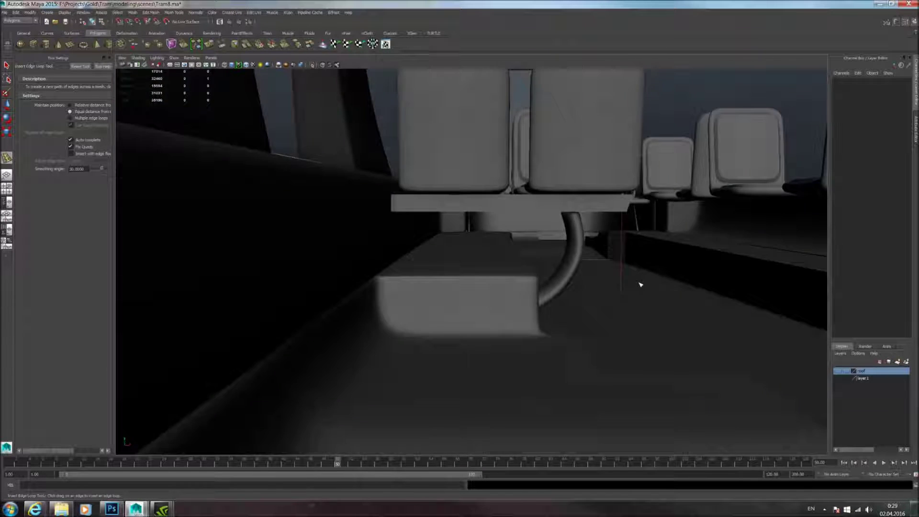
{"action": "middle_click_drag", "start_coordinate": [638, 288], "coordinate": [582, 331], "text": "alt"}
{"action": "left_click_drag", "start_coordinate": [582, 332], "coordinate": [496, 283], "text": "alt"}
{"action": "scroll", "coordinate": [562, 320], "scroll_direction": "down", "scroll_amount": 5}
{"action": "scroll", "coordinate": [564, 312], "scroll_direction": "up", "scroll_amount": 5}
{"action": "scroll", "coordinate": [565, 311], "scroll_direction": "down", "scroll_amount": 4}
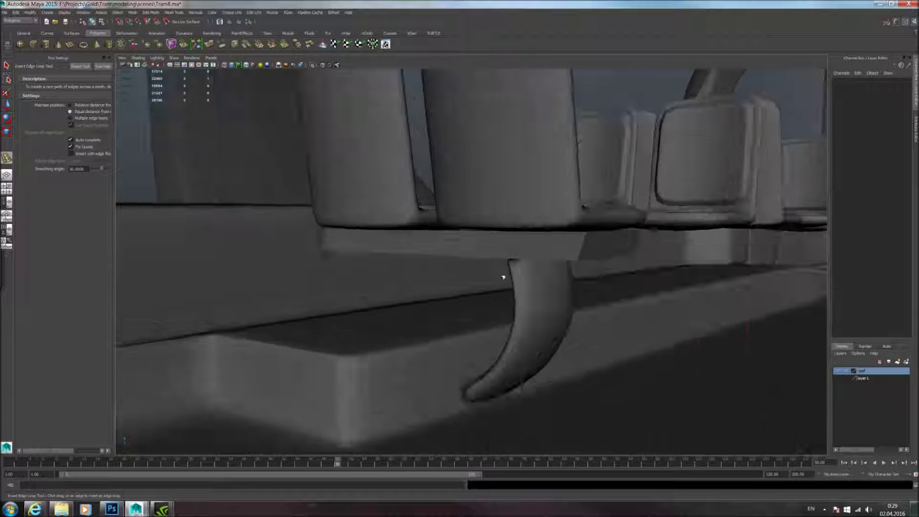
{"action": "left_click", "coordinate": [535, 255]}
{"action": "left_click_drag", "start_coordinate": [535, 255], "coordinate": [554, 288], "text": "alt"}
{"action": "right_click_drag", "start_coordinate": [544, 269], "coordinate": [574, 253]}
{"action": "left_click_drag", "start_coordinate": [574, 252], "coordinate": [506, 267], "text": "alt"}
{"action": "left_click", "coordinate": [451, 262]}
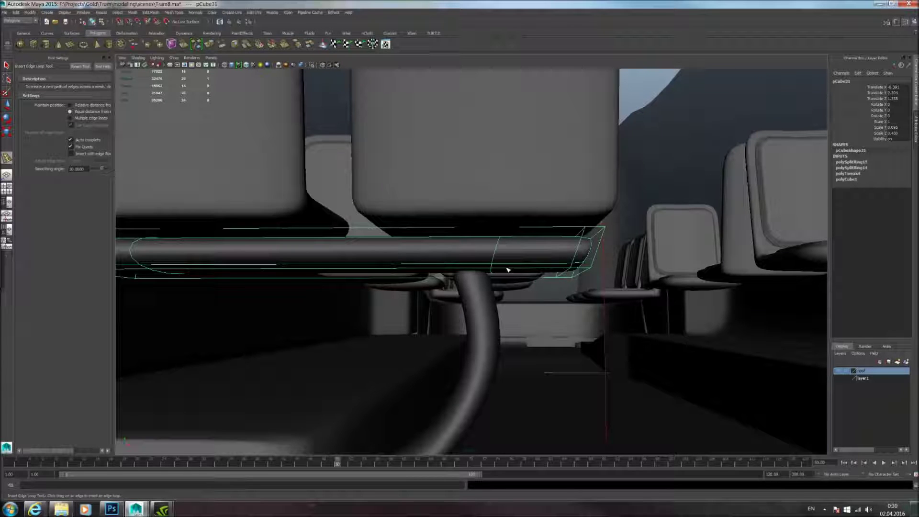
{"action": "key", "text": "1"}
{"action": "left_click", "coordinate": [468, 275]}
{"action": "key", "text": "1"}
{"action": "left_click", "coordinate": [441, 275]}
{"action": "left_click_drag", "start_coordinate": [441, 274], "coordinate": [493, 275]}
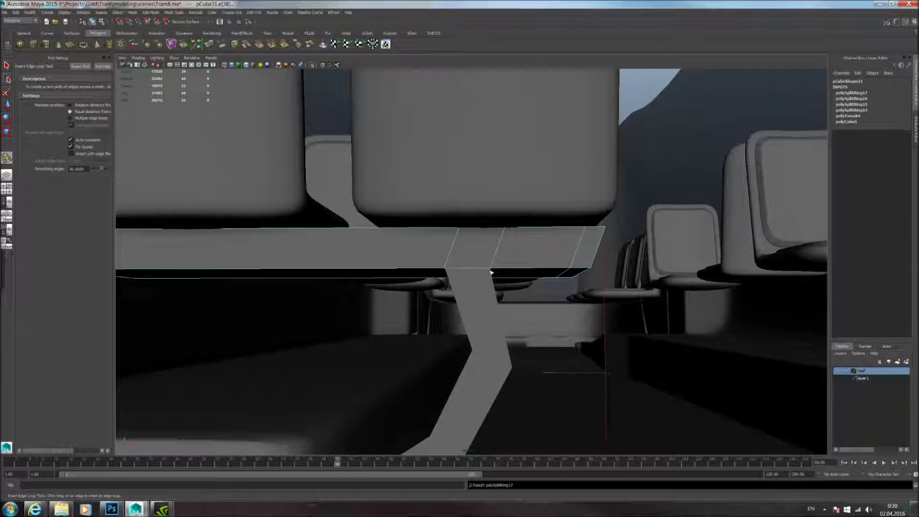
Step: Shift the upper vertices of the crossbar's two loops above the leg so that both loops stand vertical
{"action": "left_click", "coordinate": [7, 106]}
{"action": "left_click_drag", "start_coordinate": [421, 257], "coordinate": [467, 251], "text": "alt"}
{"action": "middle_click_drag", "start_coordinate": [418, 248], "coordinate": [425, 225], "text": "alt"}
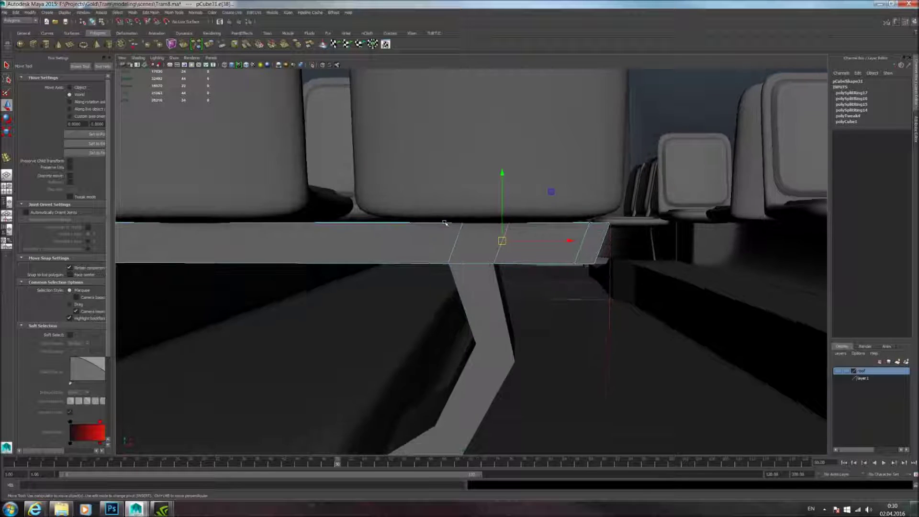
{"action": "left_click_drag", "start_coordinate": [417, 180], "coordinate": [544, 222]}
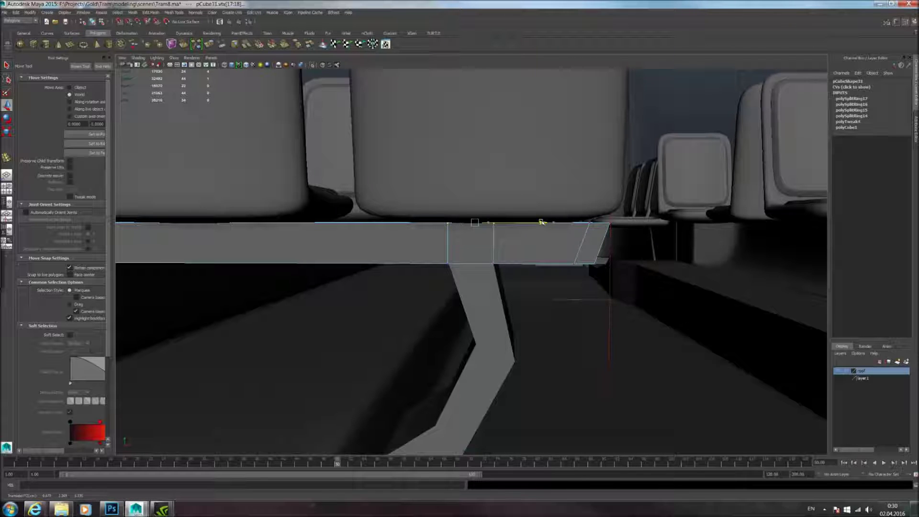
{"action": "right_click_drag", "start_coordinate": [488, 242], "coordinate": [497, 236]}
Step: Isolate the crossbar, extrude its underside face between the two loops above the leg and scale it slightly inward
{"action": "left_click", "coordinate": [312, 65]}
{"action": "left_click_drag", "start_coordinate": [465, 263], "coordinate": [474, 220], "text": "alt"}
{"action": "right_click_drag", "start_coordinate": [473, 219], "coordinate": [477, 244]}
{"action": "left_click", "coordinate": [472, 220]}
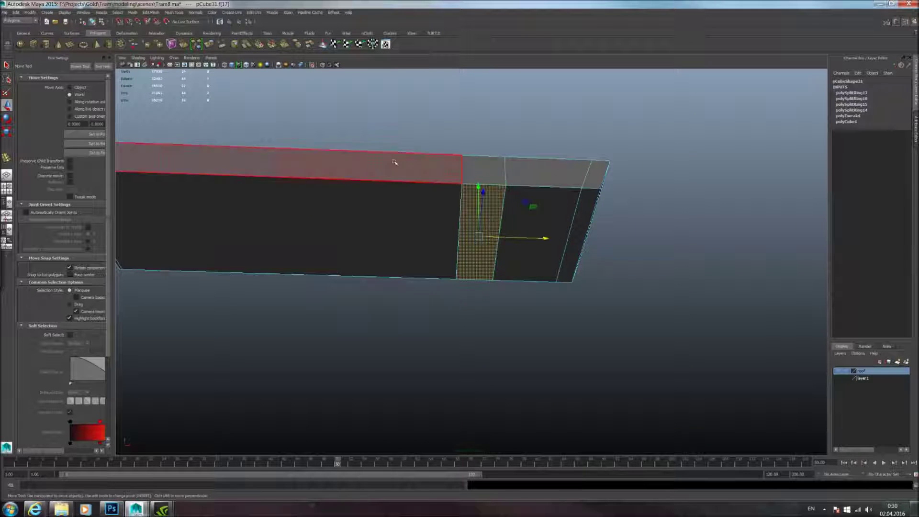
{"action": "left_click", "coordinate": [209, 44]}
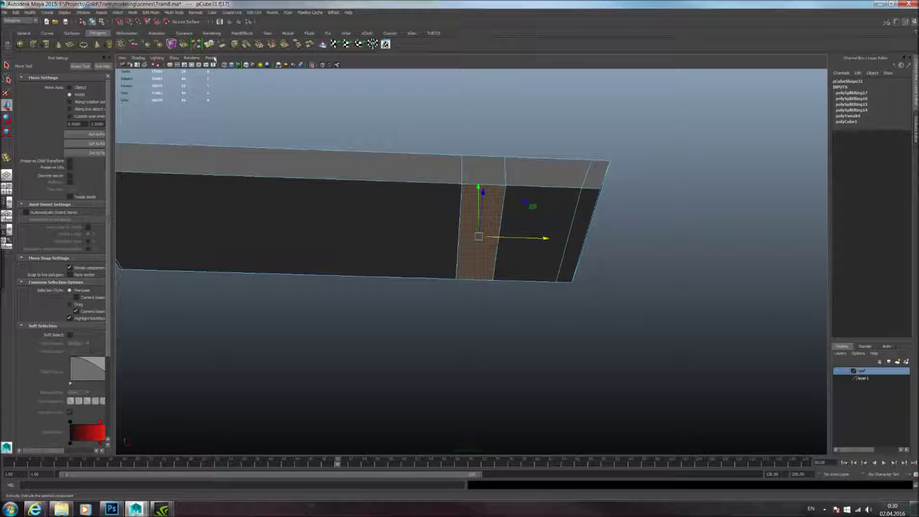
{"action": "left_click", "coordinate": [7, 132]}
{"action": "left_click_drag", "start_coordinate": [478, 236], "coordinate": [456, 294]}
{"action": "left_click_drag", "start_coordinate": [374, 334], "coordinate": [367, 336]}
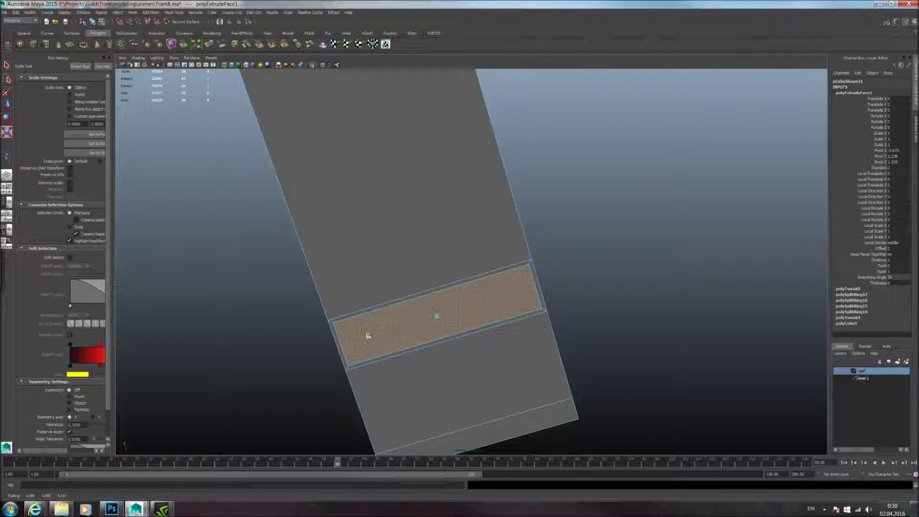
Step: Preview the crossbar smoothed together with the seats and leg, inspect their joint and return the bar to unsmoothed display
{"action": "key", "text": "3"}
{"action": "left_click_drag", "start_coordinate": [478, 252], "coordinate": [426, 268], "text": "alt"}
{"action": "left_click", "coordinate": [312, 66]}
{"action": "left_click", "coordinate": [457, 321]}
{"action": "key", "text": "3"}
{"action": "left_click_drag", "start_coordinate": [484, 269], "coordinate": [548, 249], "text": "alt"}
{"action": "left_click", "coordinate": [505, 251]}
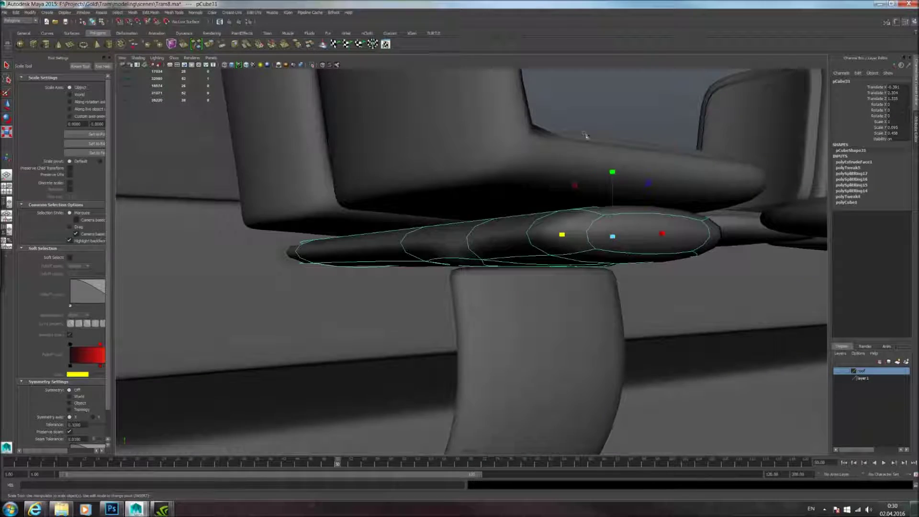
{"action": "left_click", "coordinate": [587, 135]}
{"action": "left_click_drag", "start_coordinate": [526, 205], "coordinate": [545, 254], "text": "alt"}
{"action": "left_click", "coordinate": [573, 259]}
{"action": "key", "text": "1"}
{"action": "right_click_drag", "start_coordinate": [545, 255], "coordinate": [521, 265], "text": "alt"}
{"action": "left_click_drag", "start_coordinate": [521, 264], "coordinate": [525, 277], "text": "alt"}
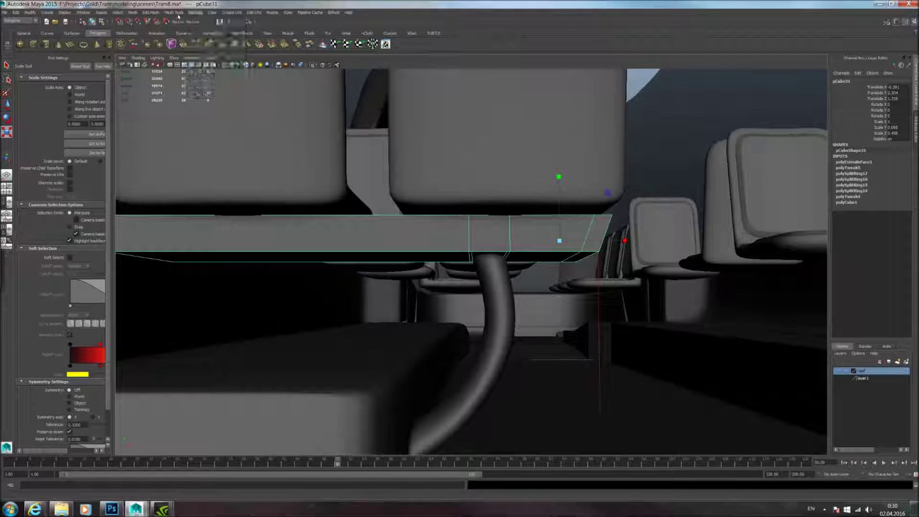
Step: Insert four evenly spaced edge loops along the crossbar's long section between its window end and the leg
{"action": "left_click", "coordinate": [174, 13]}
{"action": "left_click", "coordinate": [191, 94]}
{"action": "right_click_drag", "start_coordinate": [326, 223], "coordinate": [299, 225], "text": "alt"}
{"action": "middle_click_drag", "start_coordinate": [383, 235], "coordinate": [427, 240], "text": "alt"}
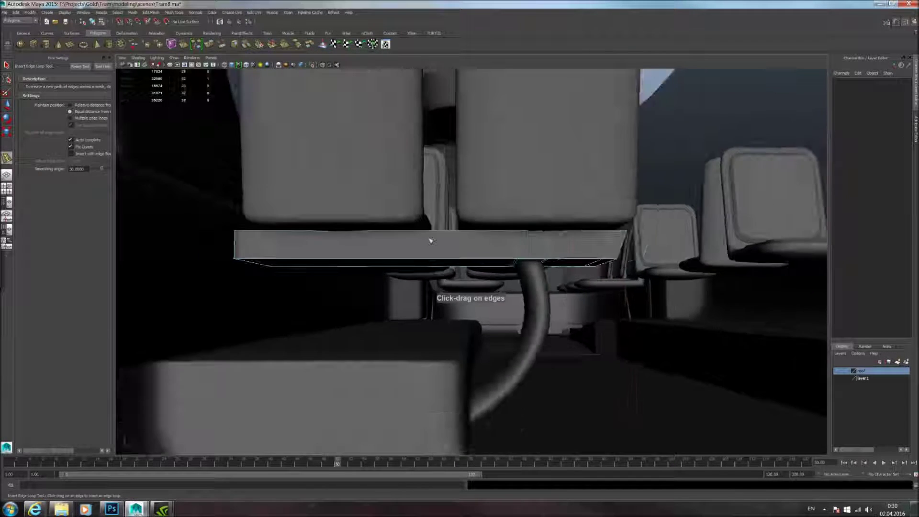
{"action": "left_click_drag", "start_coordinate": [474, 248], "coordinate": [461, 253], "text": "alt"}
{"action": "left_click", "coordinate": [88, 118]}
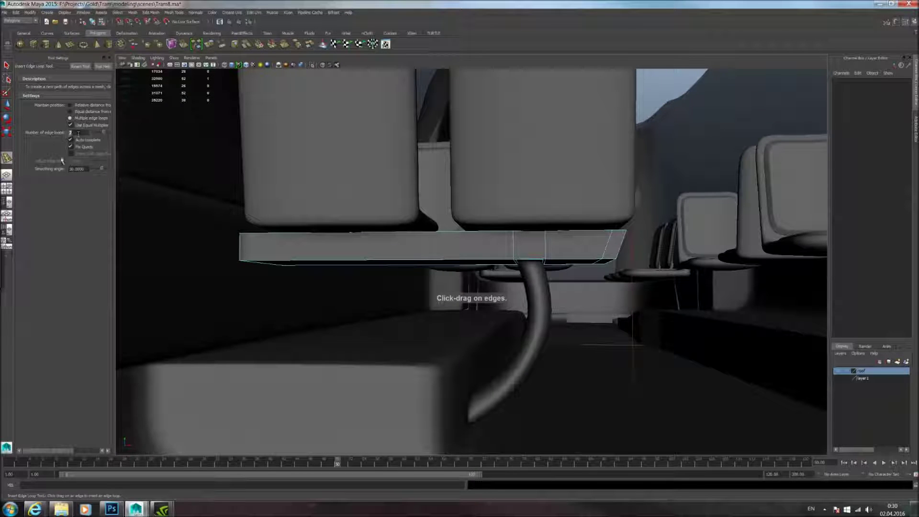
{"action": "left_click", "coordinate": [341, 261]}
{"action": "left_click_drag", "start_coordinate": [341, 262], "coordinate": [399, 256], "text": "alt"}
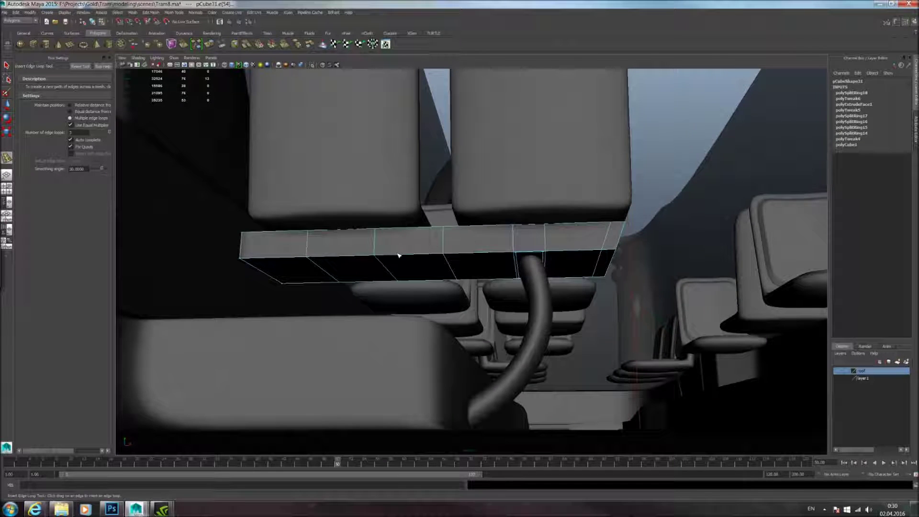
{"action": "key", "text": "ctrl+z"}
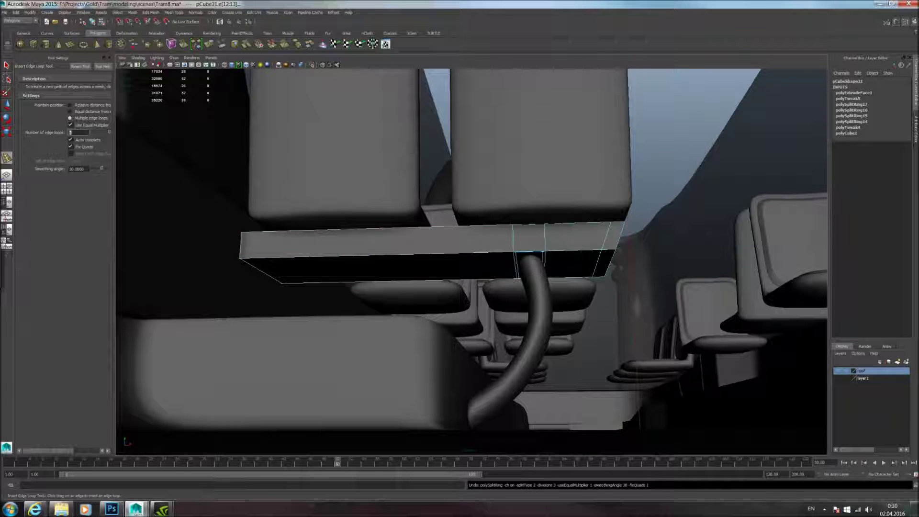
{"action": "type", "text": "4"}
{"action": "left_click", "coordinate": [379, 255]}
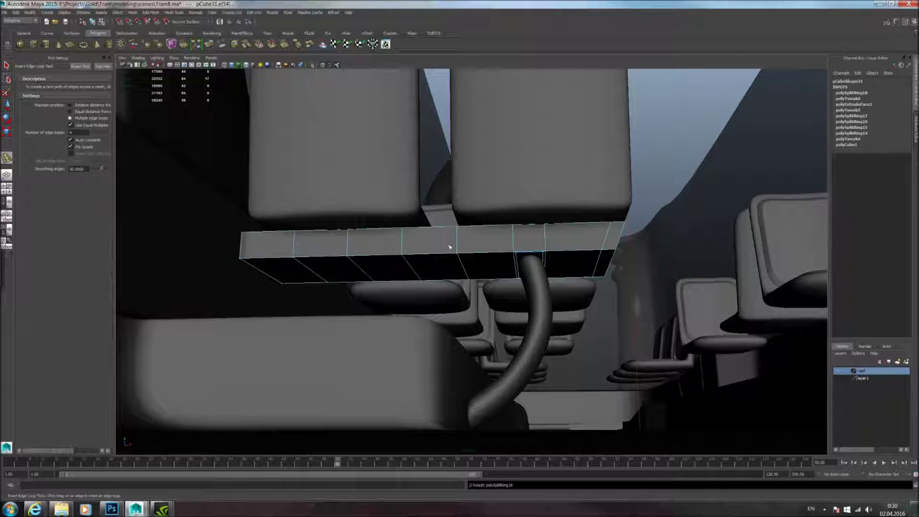
Step: Preview the subdivided crossbar smoothed and inspect its underside where the leg joins
{"action": "left_click_drag", "start_coordinate": [450, 249], "coordinate": [426, 255], "text": "alt"}
{"action": "key", "text": "w"}
{"action": "right_click_drag", "start_coordinate": [322, 263], "coordinate": [400, 297], "text": "alt"}
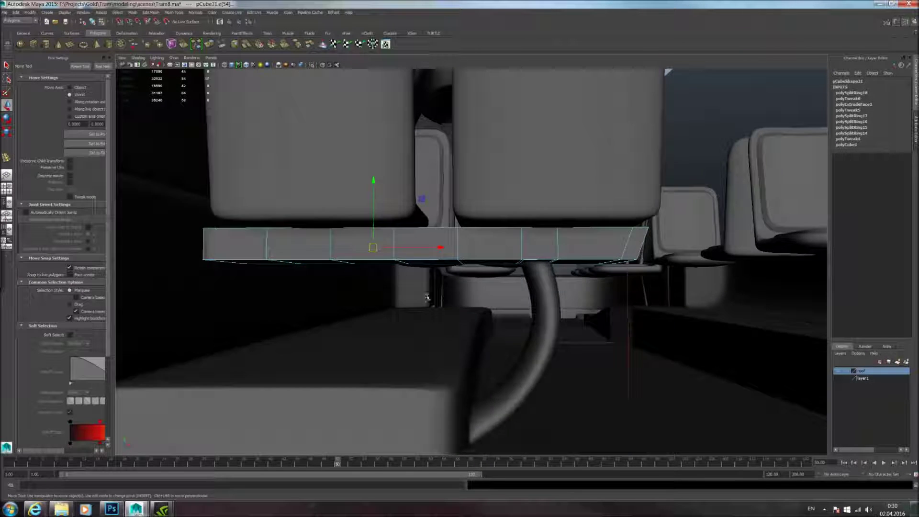
{"action": "left_click_drag", "start_coordinate": [400, 297], "coordinate": [470, 273], "text": "alt"}
{"action": "key", "text": "3"}
{"action": "right_click_drag", "start_coordinate": [509, 244], "coordinate": [564, 229]}
{"action": "left_click_drag", "start_coordinate": [570, 228], "coordinate": [489, 276], "text": "alt"}
{"action": "left_click", "coordinate": [576, 242]}
Step: Delete the leg's top cap face beneath the crossbar and display the open-ended leg smoothed
{"action": "left_click", "coordinate": [479, 268]}
{"action": "key", "text": "1"}
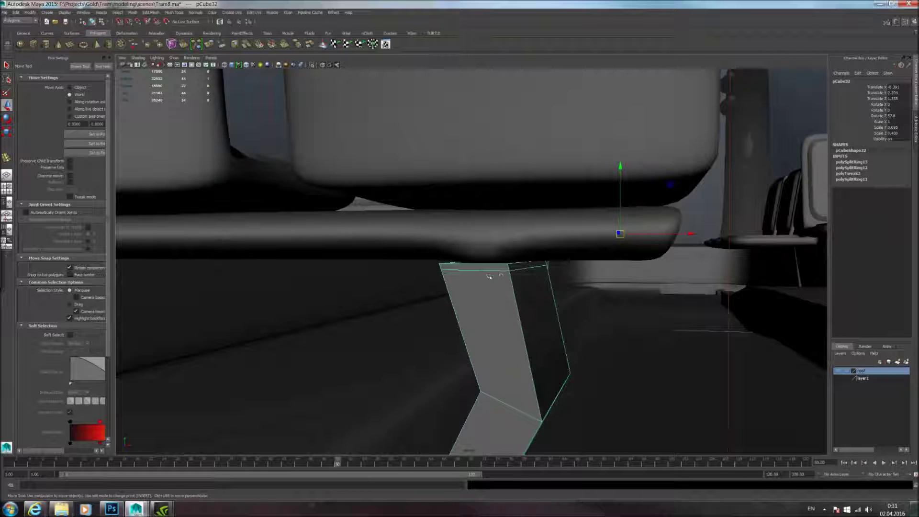
{"action": "right_click", "coordinate": [489, 276]}
{"action": "right_click_drag", "start_coordinate": [488, 267], "coordinate": [488, 274]}
{"action": "left_click_drag", "start_coordinate": [481, 259], "coordinate": [498, 278], "text": "alt"}
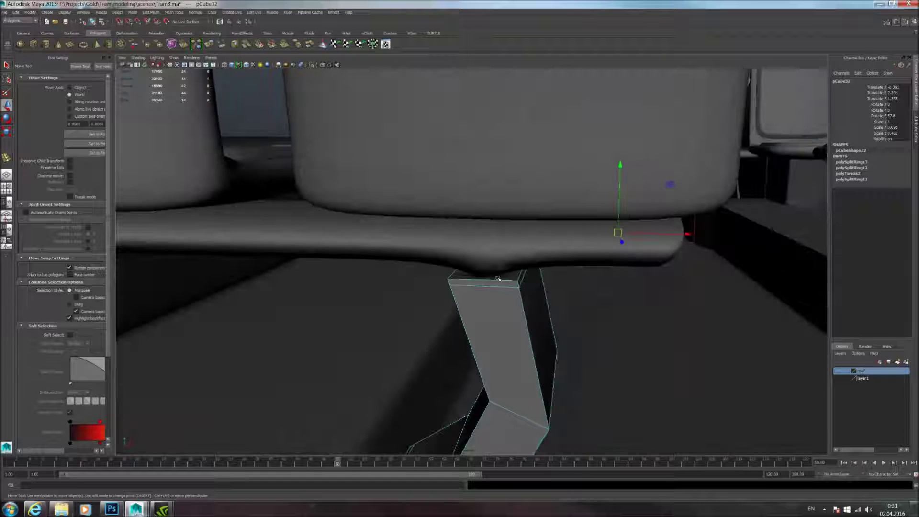
{"action": "right_click_drag", "start_coordinate": [502, 276], "coordinate": [503, 293]}
{"action": "left_click", "coordinate": [510, 275]}
{"action": "key", "text": "Delete"}
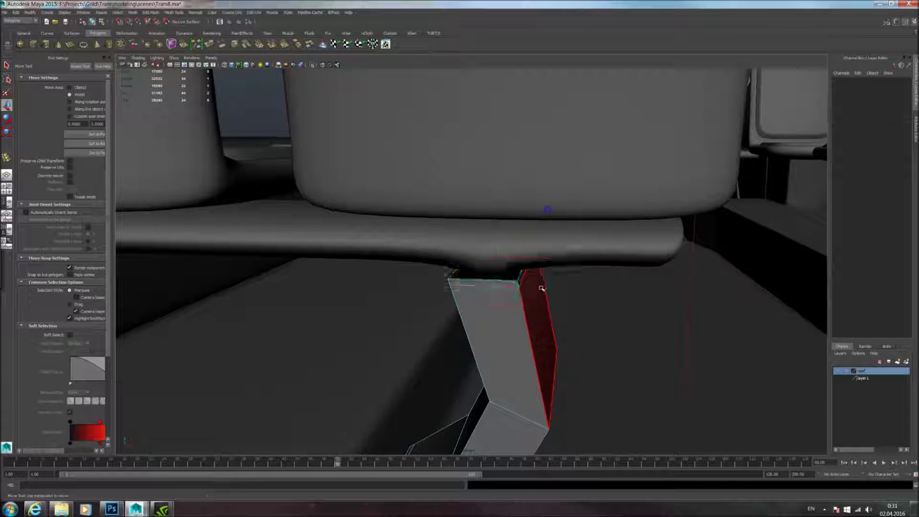
{"action": "key", "text": "3"}
{"action": "left_click_drag", "start_coordinate": [528, 287], "coordinate": [500, 272], "text": "alt"}
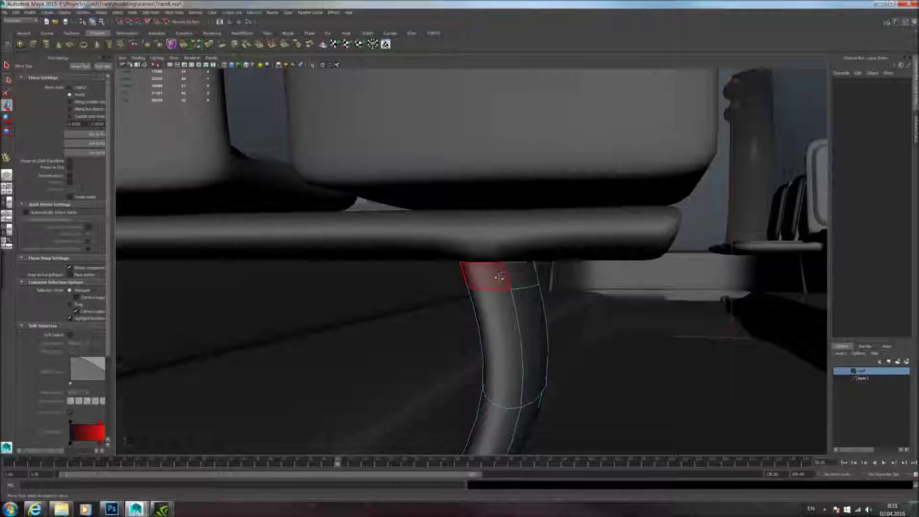
Step: Extrude the border edges of the leg's open top and scale the new edges slightly inward, with the leg shown unsmoothed
{"action": "scroll", "coordinate": [498, 279], "scroll_direction": "up", "scroll_amount": 2}
{"action": "right_click_drag", "start_coordinate": [495, 281], "coordinate": [493, 265]}
{"action": "double_click", "coordinate": [492, 272]}
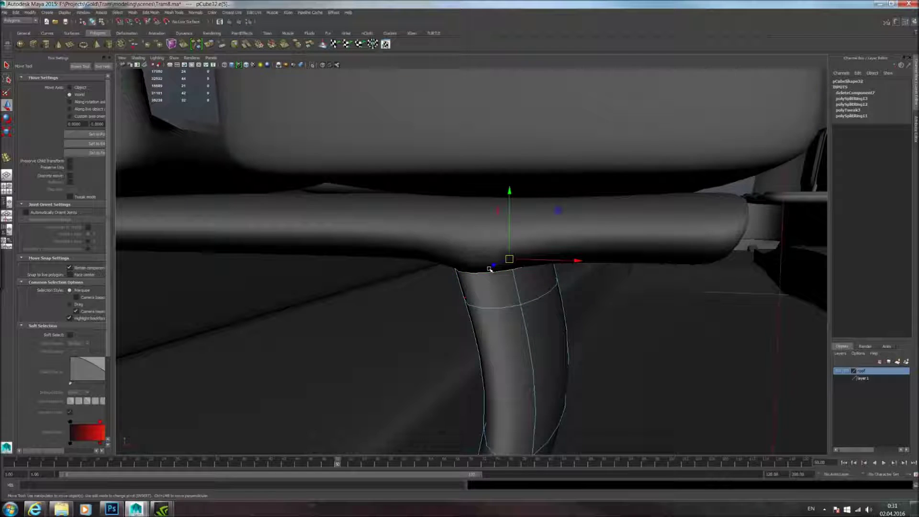
{"action": "scroll", "coordinate": [492, 272], "scroll_direction": "up", "scroll_amount": 1}
{"action": "left_click", "coordinate": [234, 44]}
{"action": "scroll", "coordinate": [402, 201], "scroll_direction": "up", "scroll_amount": 3}
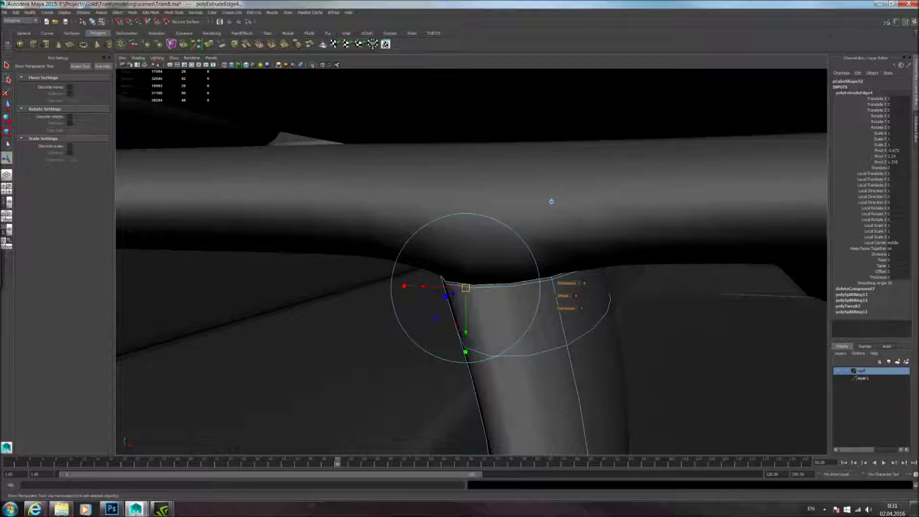
{"action": "key", "text": "r"}
{"action": "key", "text": "1"}
{"action": "left_click_drag", "start_coordinate": [535, 258], "coordinate": [512, 319]}
{"action": "left_click_drag", "start_coordinate": [522, 266], "coordinate": [523, 266]}
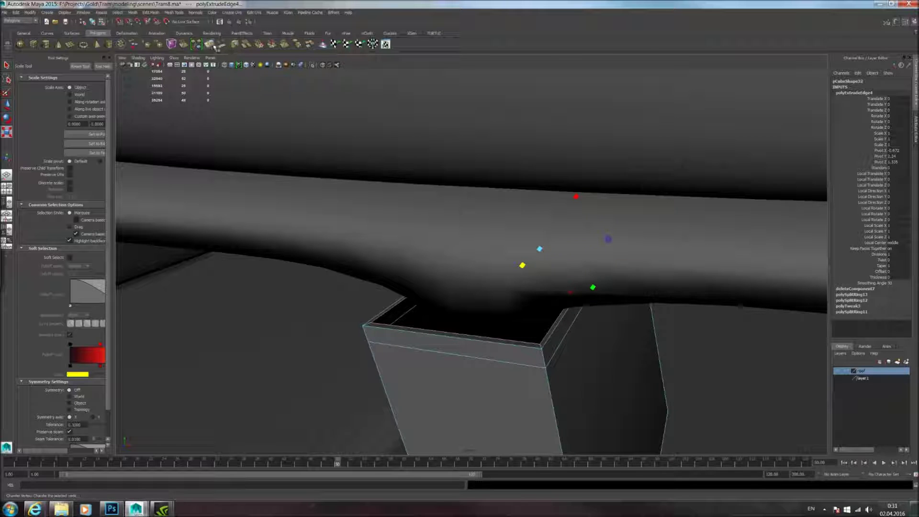
Step: Extrude the leg's top border edges a second time, scale them further inward and display the leg smoothed
{"action": "key", "text": "ctrl+e"}
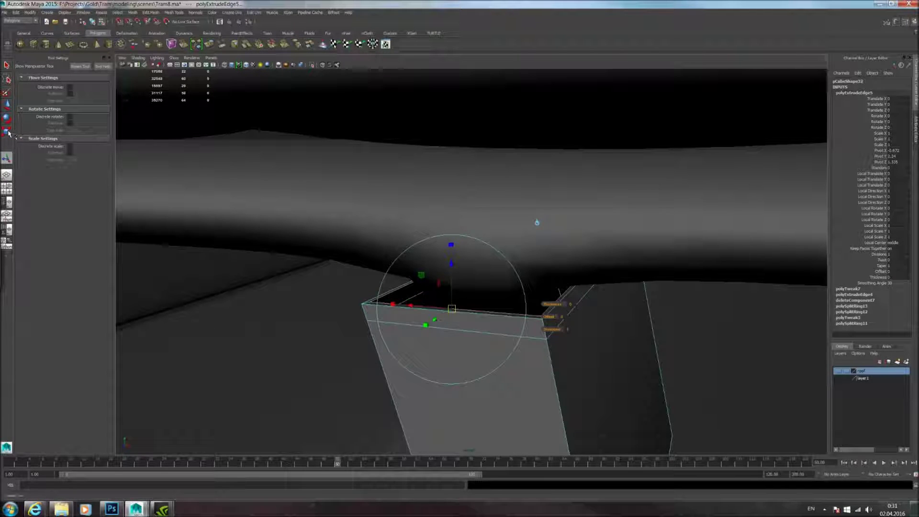
{"action": "left_click", "coordinate": [7, 132]}
{"action": "left_click_drag", "start_coordinate": [544, 254], "coordinate": [525, 288]}
{"action": "key", "text": "3"}
{"action": "right_click_drag", "start_coordinate": [450, 334], "coordinate": [484, 327]}
{"action": "scroll", "coordinate": [455, 348], "scroll_direction": "down", "scroll_amount": 5}
{"action": "left_click_drag", "start_coordinate": [455, 348], "coordinate": [503, 344], "text": "alt"}
Step: Isolate the crossbar and delete its underside face above the leg, ending with the smoothed bar shown in the full scene
{"action": "left_click", "coordinate": [531, 250]}
{"action": "key", "text": "1"}
{"action": "left_click_drag", "start_coordinate": [486, 293], "coordinate": [479, 236], "text": "alt"}
{"action": "left_click", "coordinate": [313, 65]}
{"action": "right_click_drag", "start_coordinate": [447, 223], "coordinate": [449, 242]}
{"action": "left_click", "coordinate": [465, 246]}
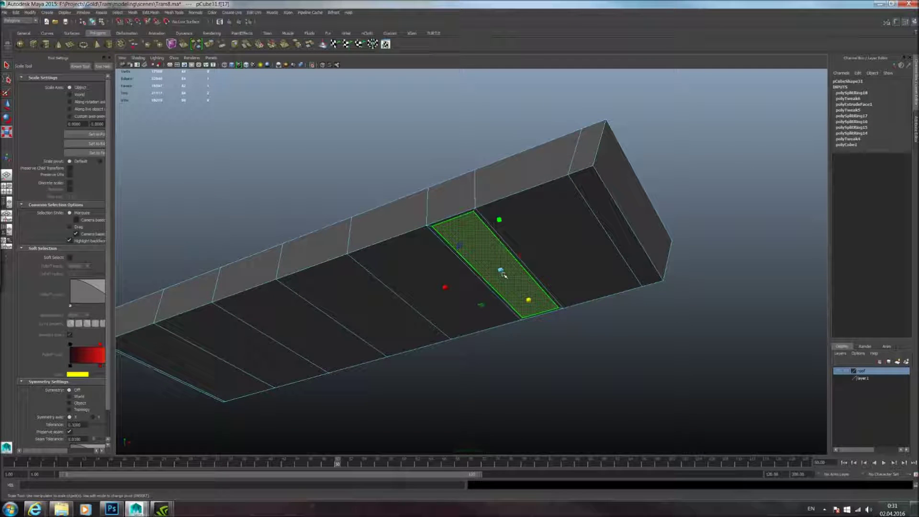
{"action": "key", "text": "Delete"}
{"action": "key", "text": "3"}
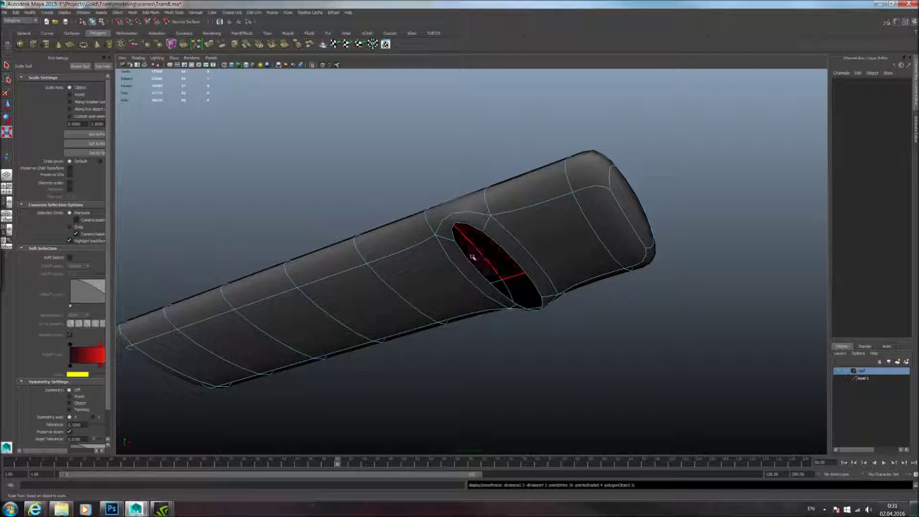
{"action": "left_click", "coordinate": [314, 64]}
Step: Insert an edge loop just outside each side of the crossbar's leg opening, using the equal distance from edge setting
{"action": "left_click_drag", "start_coordinate": [373, 157], "coordinate": [451, 256], "text": "alt"}
{"action": "right_click_drag", "start_coordinate": [449, 243], "coordinate": [481, 222]}
{"action": "left_click_drag", "start_coordinate": [452, 265], "coordinate": [535, 257], "text": "alt"}
{"action": "left_click_drag", "start_coordinate": [534, 282], "coordinate": [516, 245], "text": "alt"}
{"action": "key", "text": "1"}
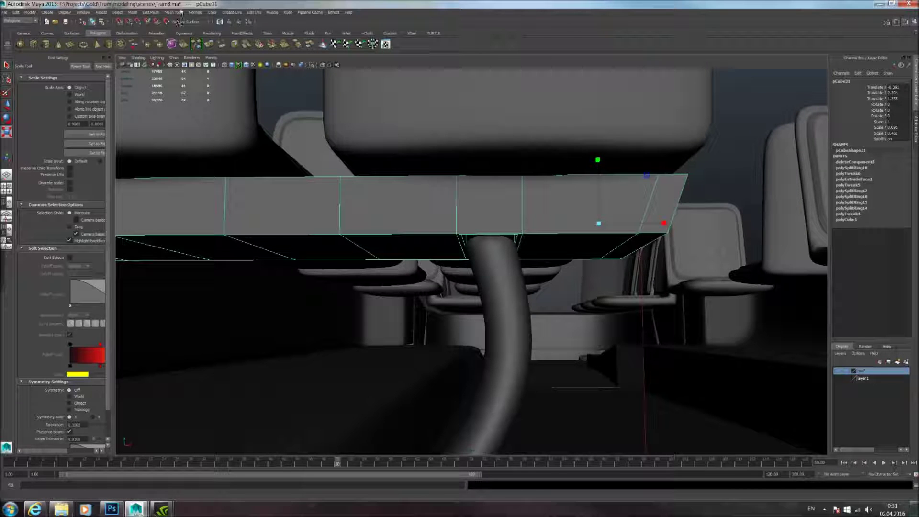
{"action": "left_click", "coordinate": [175, 13]}
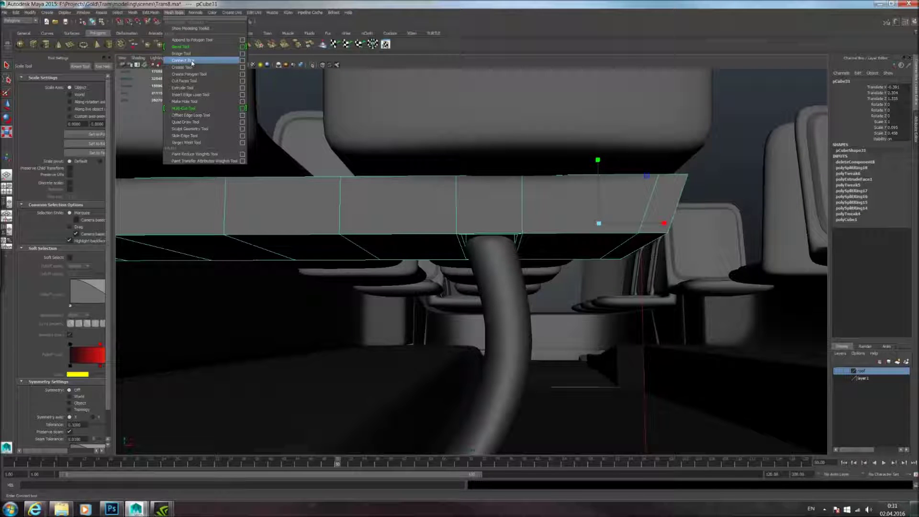
{"action": "left_click", "coordinate": [192, 95]}
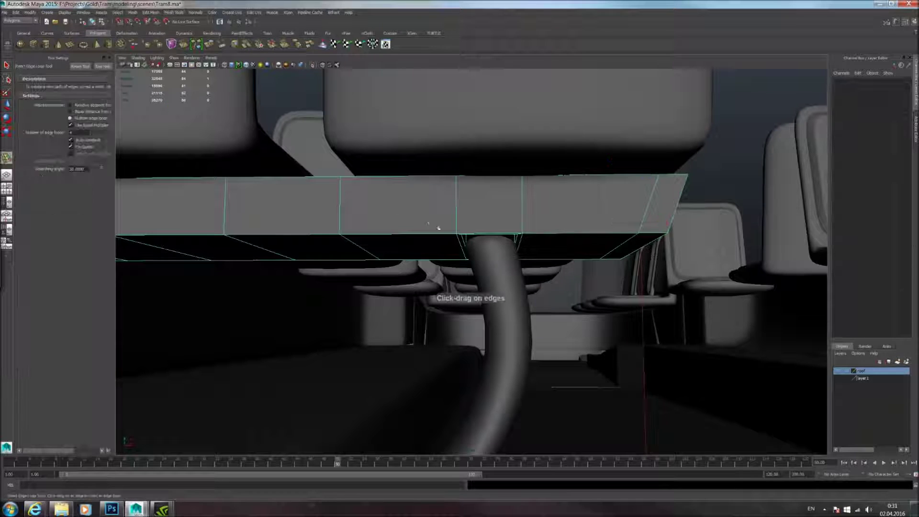
{"action": "left_click", "coordinate": [454, 236]}
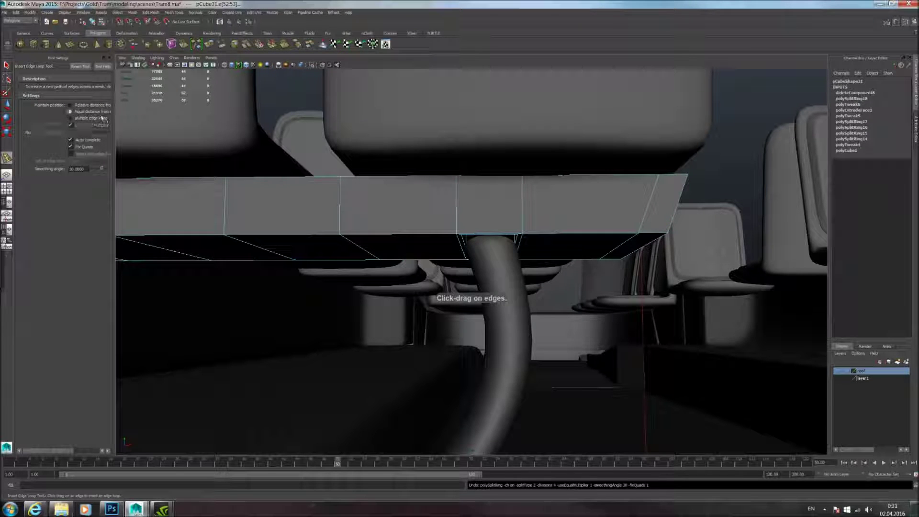
{"action": "left_click", "coordinate": [453, 236]}
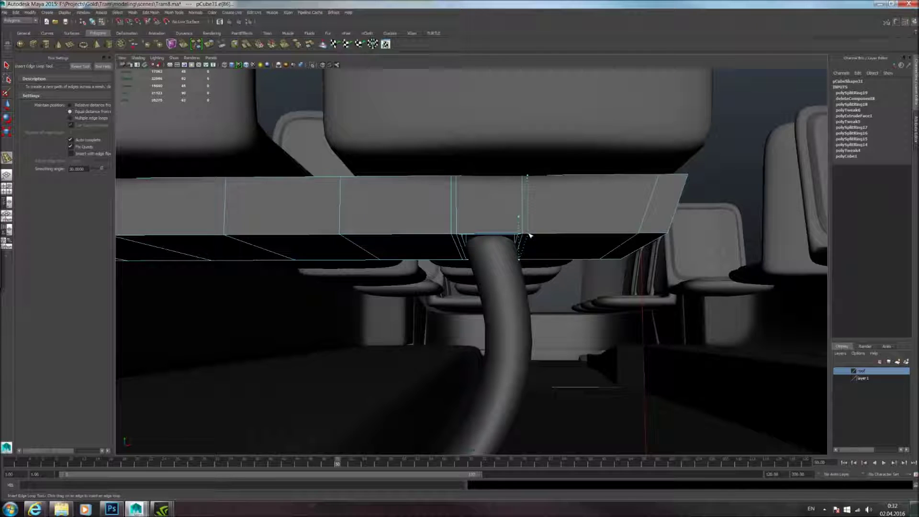
{"action": "left_click", "coordinate": [530, 235]}
Step: Preview the crossbar smoothed from below and try another edge loop near its leg opening
{"action": "key", "text": "3"}
{"action": "left_click", "coordinate": [536, 226]}
{"action": "left_click_drag", "start_coordinate": [536, 227], "coordinate": [472, 226], "text": "alt"}
{"action": "left_click", "coordinate": [437, 219]}
{"action": "key", "text": "1"}
{"action": "left_click", "coordinate": [469, 209]}
{"action": "key", "text": "ctrl+z"}
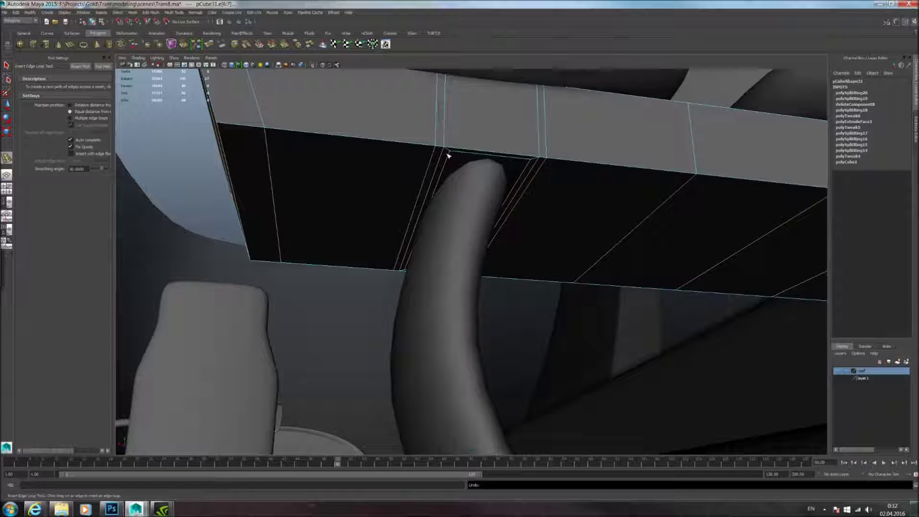
Step: Display the crossbar smoothed and examine its joint with the leg and its place inside the tram
{"action": "left_click_drag", "start_coordinate": [447, 158], "coordinate": [533, 195], "text": "alt"}
{"action": "key", "text": "3"}
{"action": "key", "text": "1"}
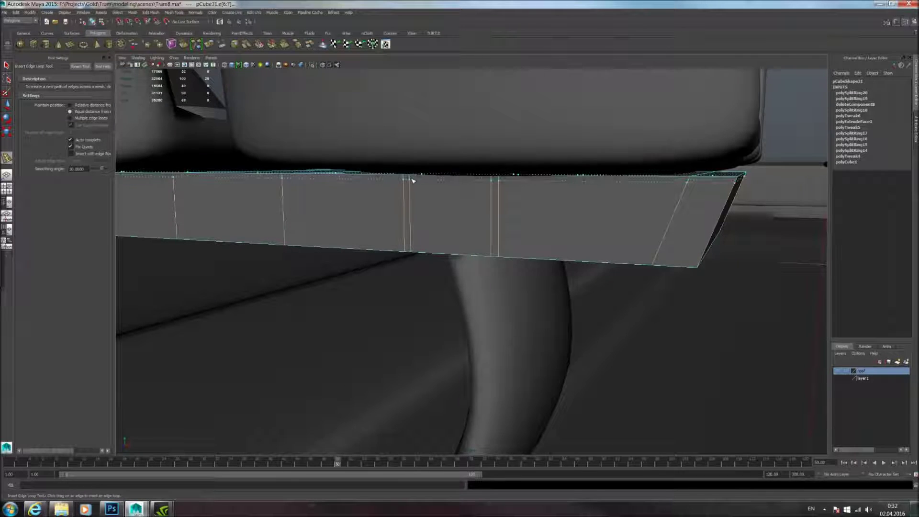
{"action": "key", "text": "3"}
{"action": "left_click_drag", "start_coordinate": [533, 177], "coordinate": [386, 233], "text": "alt"}
{"action": "scroll", "coordinate": [527, 188], "scroll_direction": "down", "scroll_amount": 2}
{"action": "scroll", "coordinate": [541, 188], "scroll_direction": "up", "scroll_amount": 5}
{"action": "scroll", "coordinate": [541, 188], "scroll_direction": "down", "scroll_amount": 8}
{"action": "scroll", "coordinate": [540, 187], "scroll_direction": "down", "scroll_amount": 5}
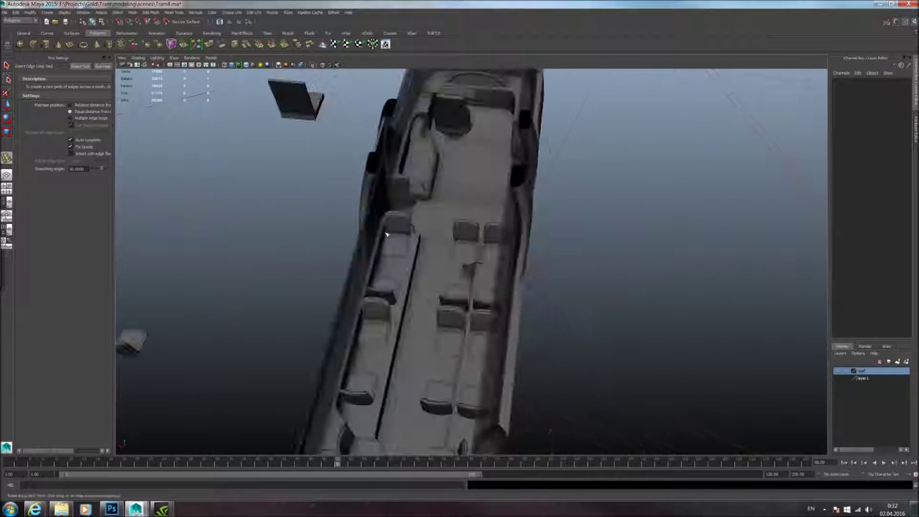
{"action": "scroll", "coordinate": [386, 233], "scroll_direction": "up", "scroll_amount": 3}
Step: Select the crossbar together with its leg and open the Duplicate Special options
{"action": "left_click", "coordinate": [7, 105]}
{"action": "left_click_drag", "start_coordinate": [217, 187], "coordinate": [711, 205], "text": "alt"}
{"action": "scroll", "coordinate": [487, 235], "scroll_direction": "up", "scroll_amount": 3}
{"action": "left_click", "coordinate": [487, 216]}
{"action": "left_click", "coordinate": [501, 235]}
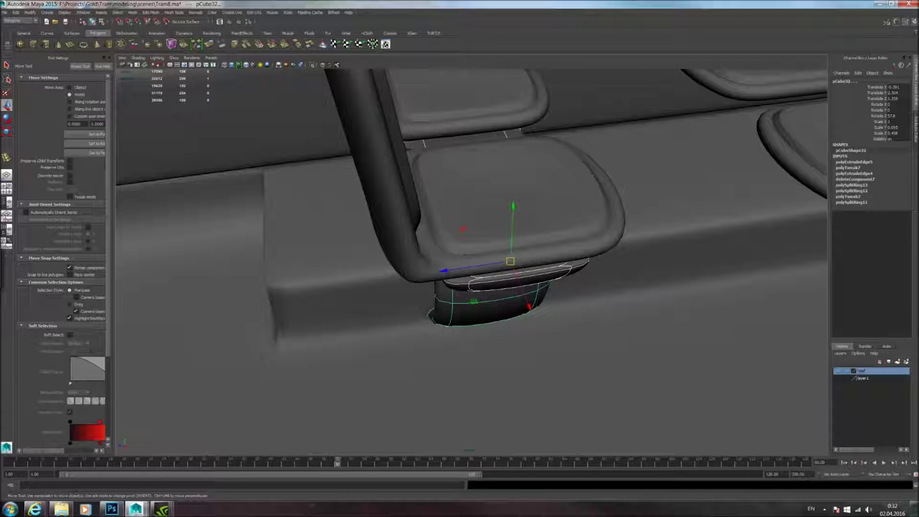
{"action": "left_click", "coordinate": [16, 13]}
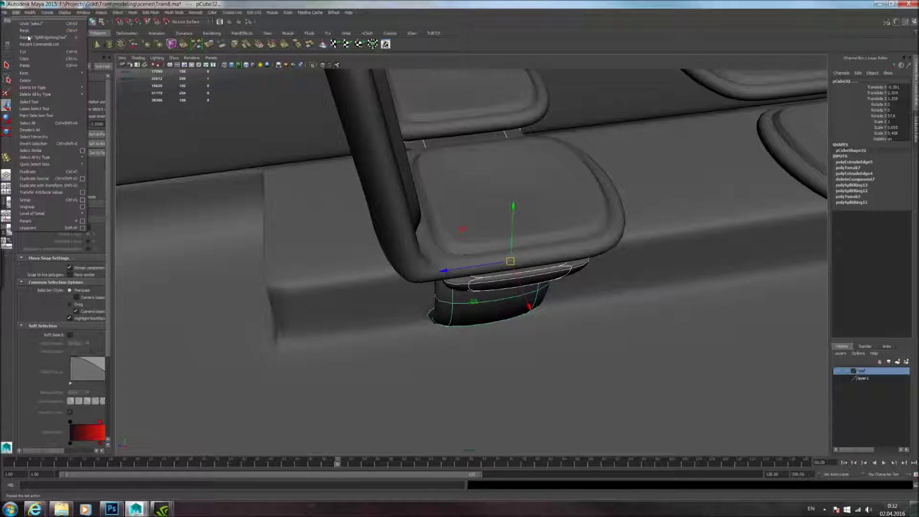
{"action": "left_click", "coordinate": [82, 179]}
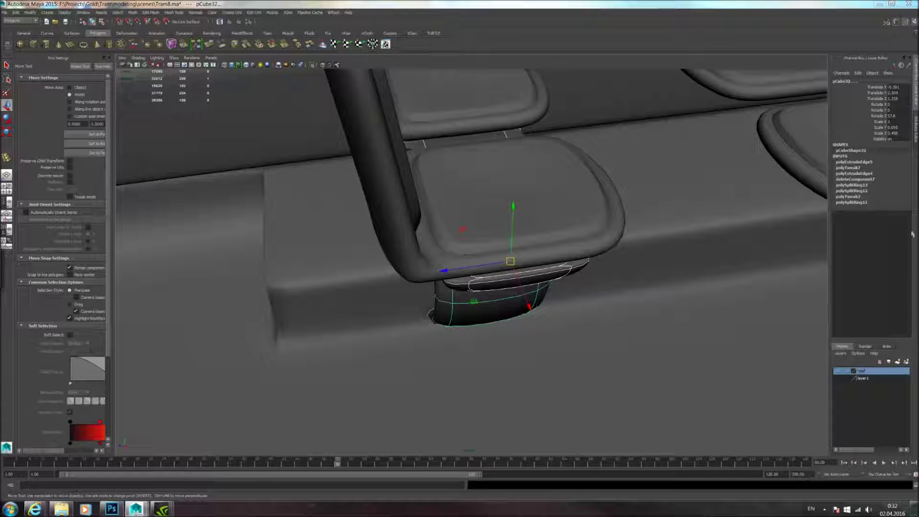
Step: Duplicate the crossbar and leg in the top view and move the copy lengthwise toward the next row of paired seats
{"action": "left_click_drag", "start_coordinate": [570, 225], "coordinate": [649, 215], "text": "alt"}
{"action": "middle_click_drag", "start_coordinate": [700, 222], "coordinate": [665, 223], "text": "alt"}
{"action": "right_click_drag", "start_coordinate": [665, 223], "coordinate": [719, 234], "text": "alt"}
{"action": "middle_click_drag", "start_coordinate": [718, 234], "coordinate": [603, 220], "text": "alt"}
{"action": "left_click_drag", "start_coordinate": [602, 220], "coordinate": [730, 253], "text": "alt"}
{"action": "key", "text": "space"}
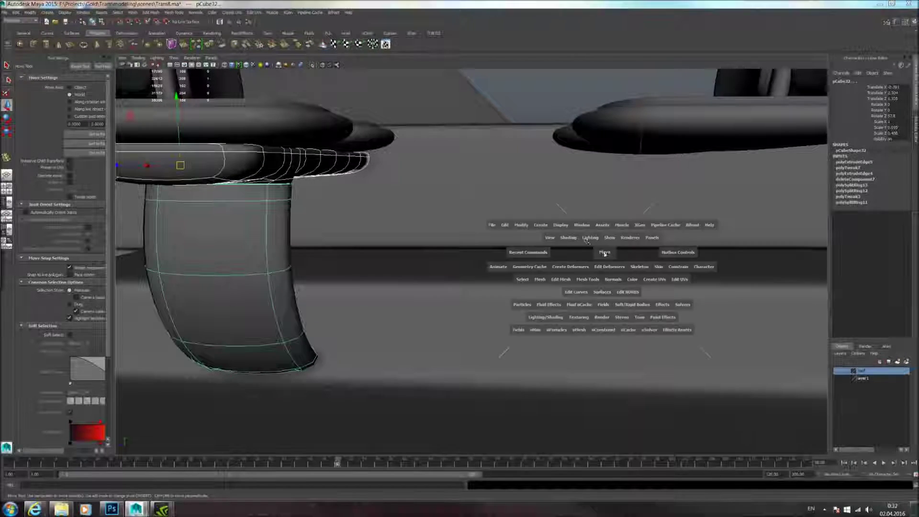
{"action": "scroll", "coordinate": [395, 180], "scroll_direction": "down", "scroll_amount": 8}
{"action": "key", "text": "space"}
{"action": "middle_click_drag", "start_coordinate": [438, 86], "coordinate": [436, 326], "text": "alt"}
{"action": "scroll", "coordinate": [443, 206], "scroll_direction": "up", "scroll_amount": 1}
{"action": "scroll", "coordinate": [435, 257], "scroll_direction": "up", "scroll_amount": 2}
{"action": "mouse_move", "coordinate": [435, 256]}
{"action": "middle_mouse_down", "text": "alt"}
{"action": "mouse_move", "coordinate": [435, 240]}
{"action": "mouse_move", "coordinate": [435, 271]}
{"action": "middle_mouse_up", "text": "alt"}
{"action": "scroll", "coordinate": [435, 216], "scroll_direction": "up", "scroll_amount": 2}
{"action": "key", "text": "ctrl+d"}
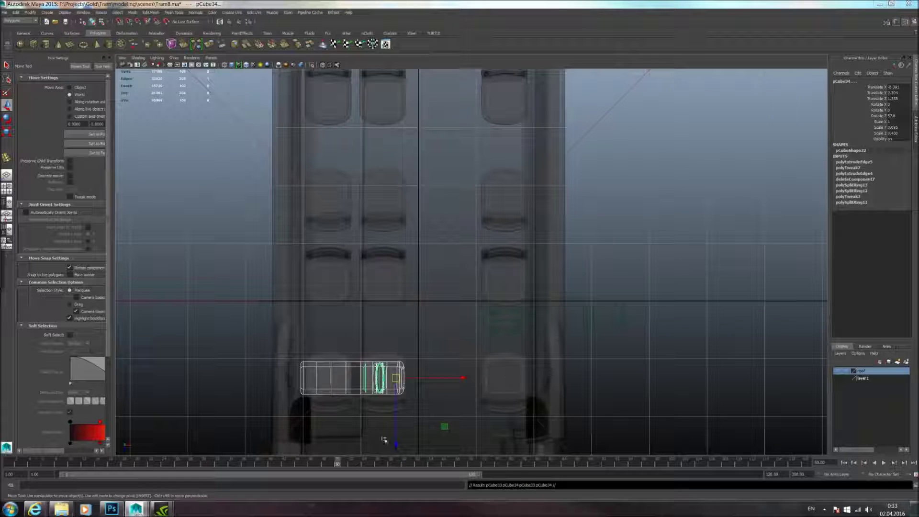
{"action": "left_click_drag", "start_coordinate": [395, 444], "coordinate": [397, 362]}
Step: Position the copied support beneath the next row of paired seats, at a Translate Z of about -0.39
{"action": "scroll", "coordinate": [422, 330], "scroll_direction": "up", "scroll_amount": 4}
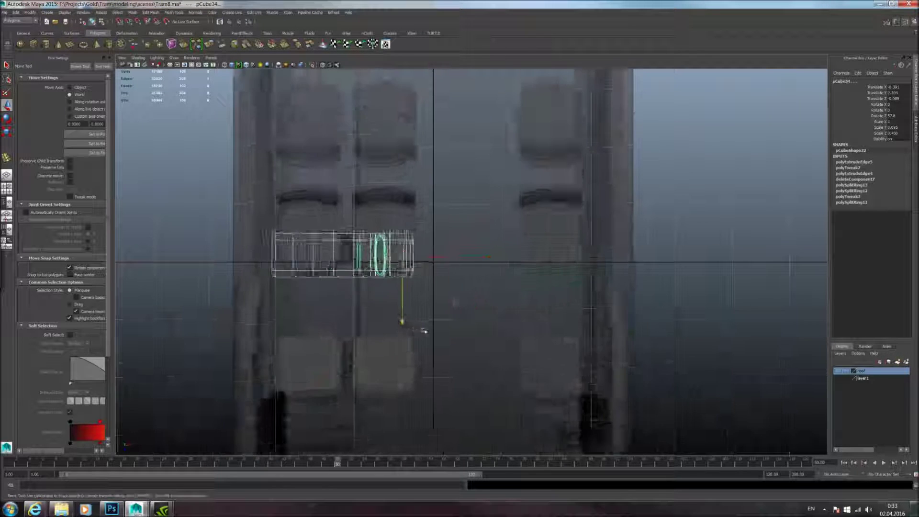
{"action": "scroll", "coordinate": [436, 324], "scroll_direction": "up", "scroll_amount": 2}
{"action": "middle_click_drag", "start_coordinate": [418, 329], "coordinate": [445, 237], "text": "alt"}
{"action": "scroll", "coordinate": [431, 297], "scroll_direction": "up", "scroll_amount": 1}
{"action": "scroll", "coordinate": [430, 261], "scroll_direction": "up", "scroll_amount": 1}
{"action": "left_click_drag", "start_coordinate": [429, 222], "coordinate": [430, 179]}
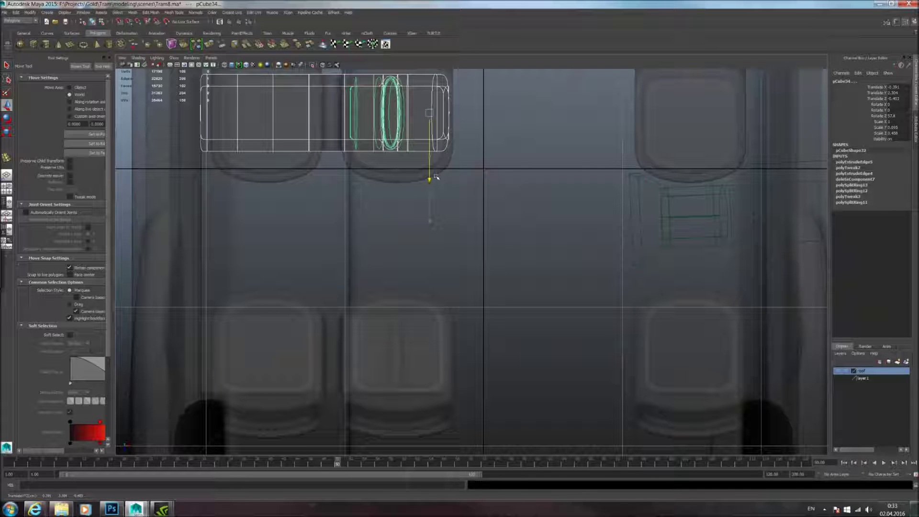
{"action": "left_click_drag", "start_coordinate": [436, 177], "coordinate": [436, 178]}
Step: Duplicate both seat supports together and place the copies beneath the next two rows of paired seats, at Translate Z about -1.8
{"action": "scroll", "coordinate": [438, 223], "scroll_direction": "down", "scroll_amount": 8}
{"action": "middle_click_drag", "start_coordinate": [438, 172], "coordinate": [451, 264], "text": "alt"}
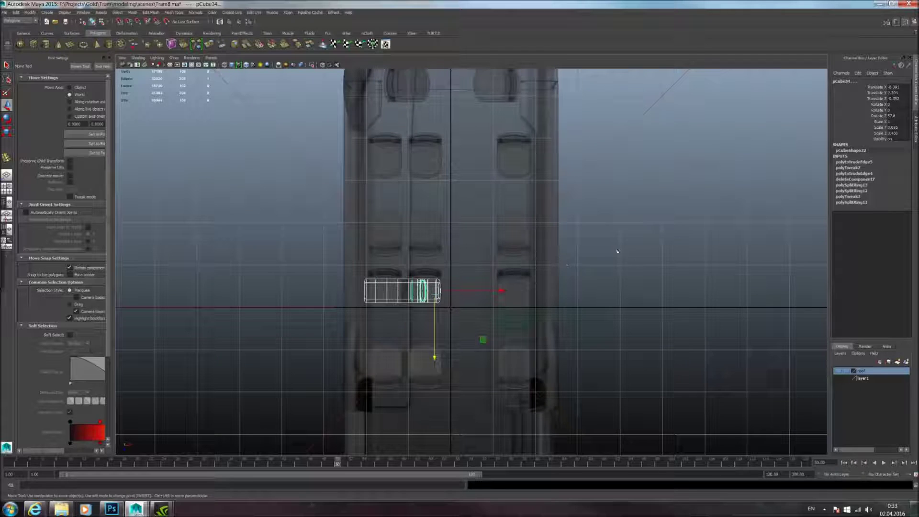
{"action": "middle_click_drag", "start_coordinate": [566, 304], "coordinate": [534, 250], "text": "alt"}
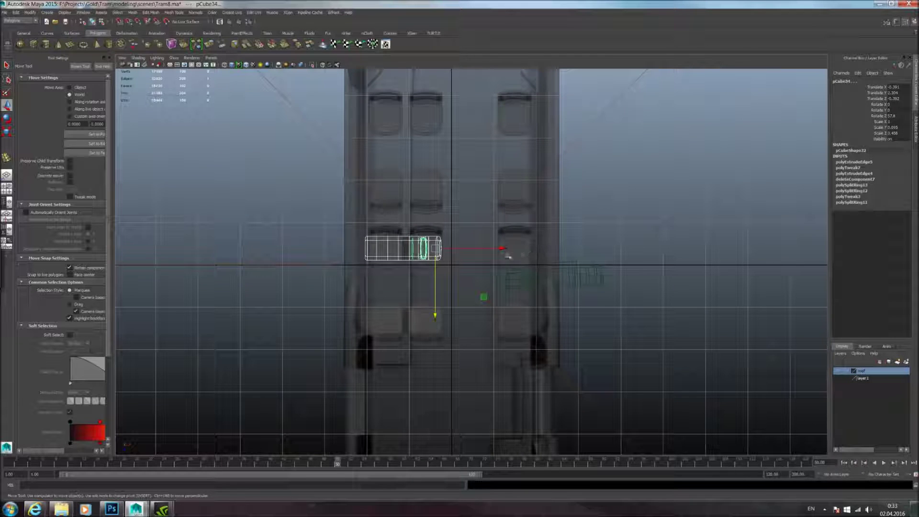
{"action": "scroll", "coordinate": [495, 265], "scroll_direction": "up", "scroll_amount": 3}
{"action": "key", "text": "space"}
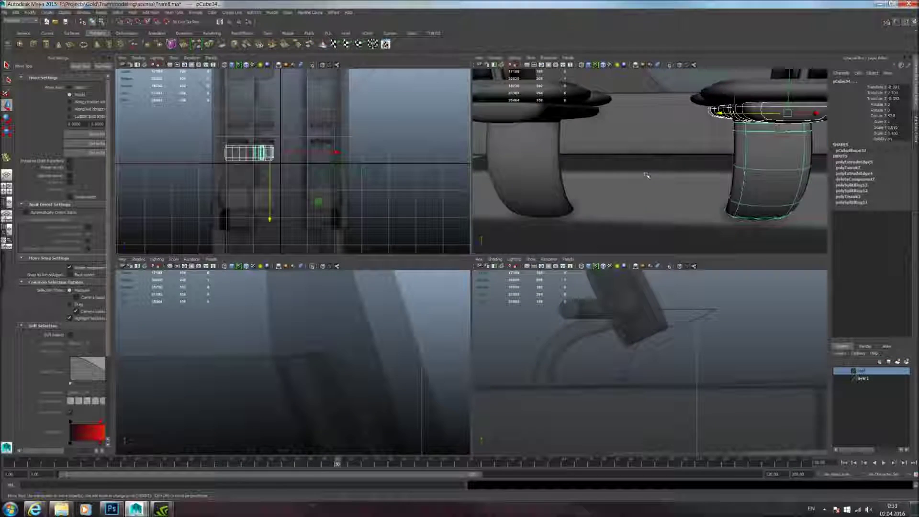
{"action": "key", "text": "space"}
{"action": "scroll", "coordinate": [317, 168], "scroll_direction": "down", "scroll_amount": 3}
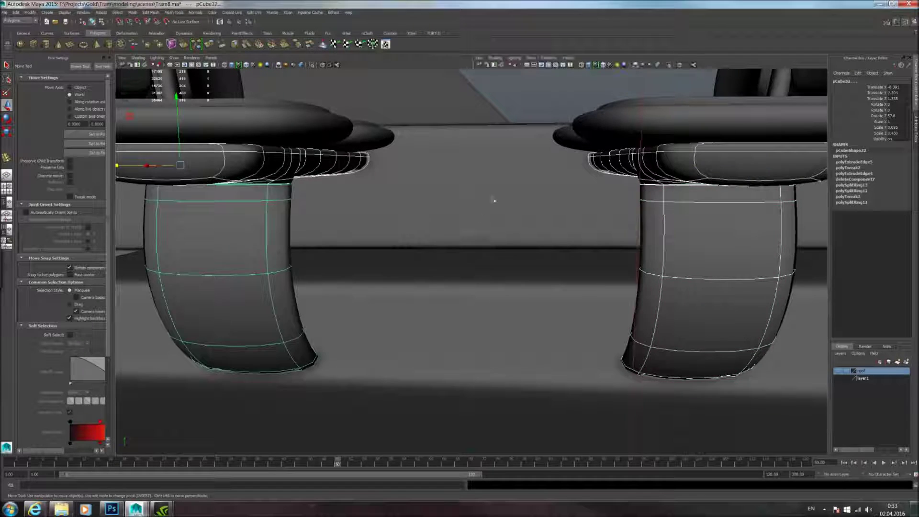
{"action": "key", "text": "space"}
{"action": "key", "text": "space"}
{"action": "key", "text": "ctrl+d"}
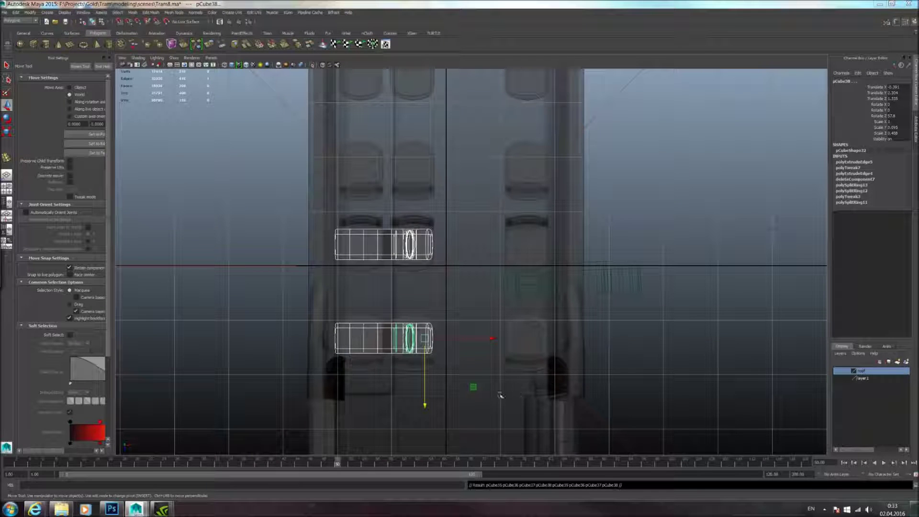
{"action": "left_click_drag", "start_coordinate": [425, 405], "coordinate": [423, 254]}
{"action": "scroll", "coordinate": [460, 297], "scroll_direction": "up", "scroll_amount": 4}
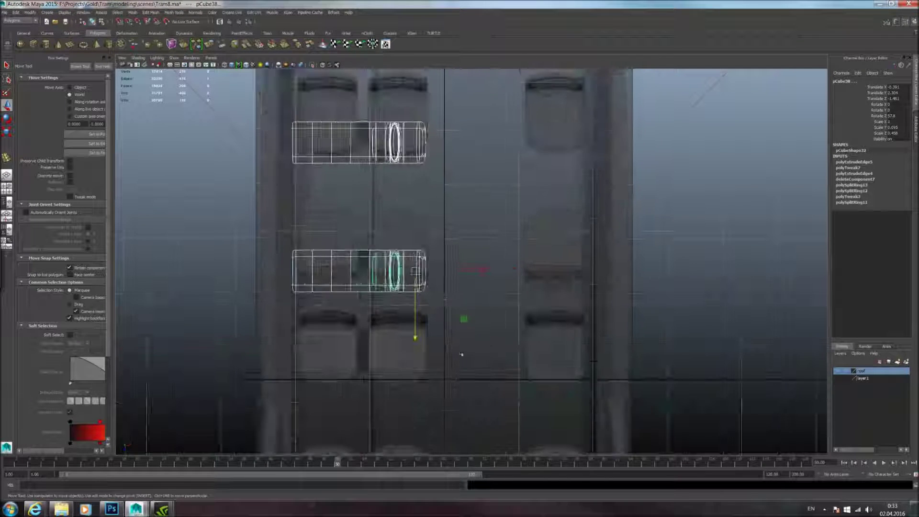
{"action": "middle_click_drag", "start_coordinate": [464, 335], "coordinate": [483, 361], "text": "alt"}
{"action": "left_click_drag", "start_coordinate": [447, 383], "coordinate": [448, 349]}
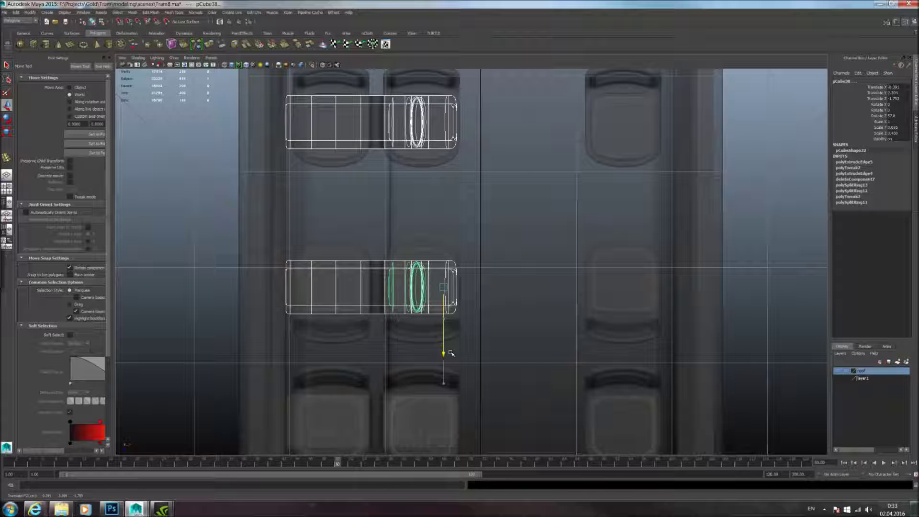
Step: Inspect the copied supports beneath the paired seat rows in the perspective view, from low and raised angles
{"action": "key", "text": "space"}
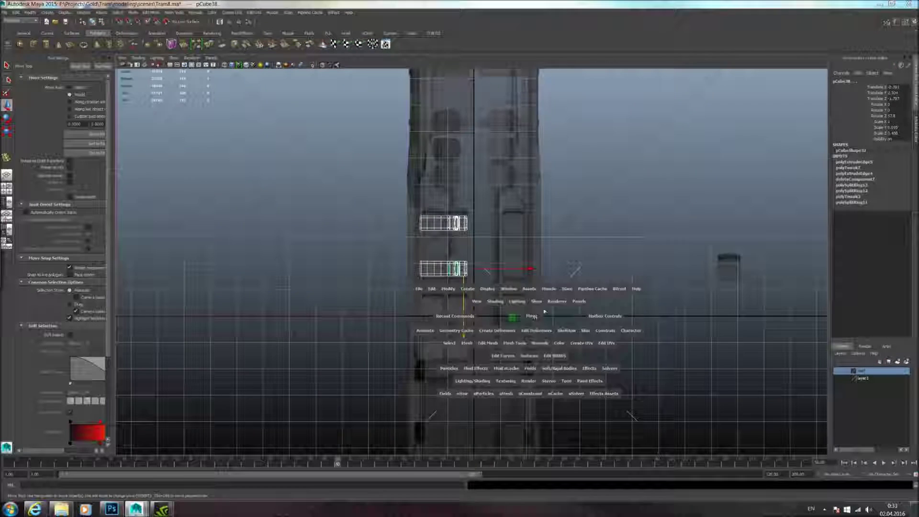
{"action": "key", "text": "space"}
{"action": "left_click_drag", "start_coordinate": [677, 231], "coordinate": [727, 231], "text": "alt"}
{"action": "right_click_drag", "start_coordinate": [728, 232], "coordinate": [708, 250], "text": "alt"}
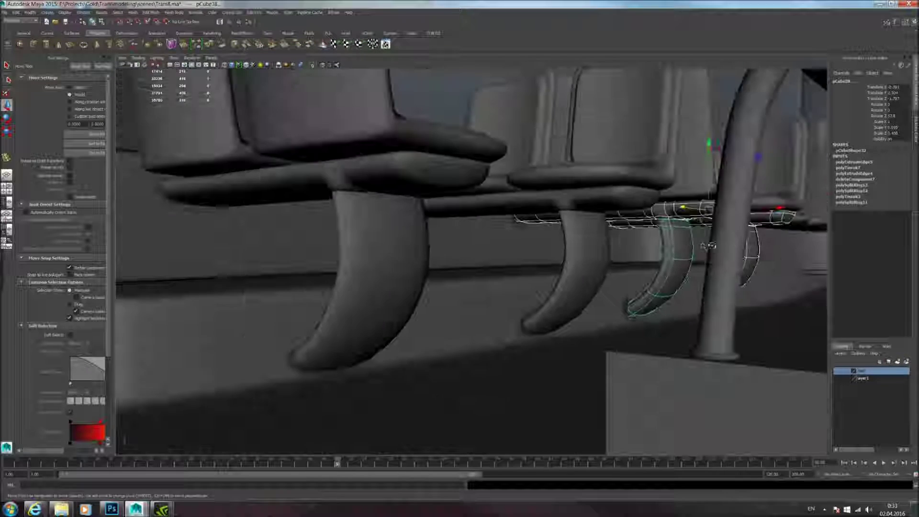
{"action": "left_click_drag", "start_coordinate": [708, 250], "coordinate": [731, 251], "text": "alt"}
{"action": "middle_click_drag", "start_coordinate": [731, 250], "coordinate": [694, 251], "text": "alt"}
{"action": "left_click_drag", "start_coordinate": [682, 252], "coordinate": [618, 256], "text": "alt"}
{"action": "right_click_drag", "start_coordinate": [619, 249], "coordinate": [550, 258], "text": "alt"}
{"action": "left_click_drag", "start_coordinate": [550, 259], "coordinate": [568, 290], "text": "alt"}
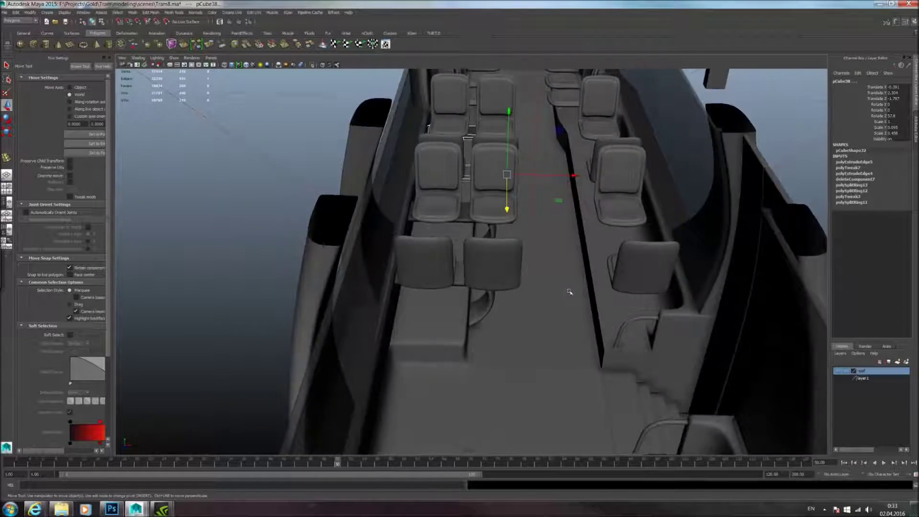
{"action": "right_click_drag", "start_coordinate": [568, 289], "coordinate": [538, 289], "text": "alt"}
{"action": "left_click_drag", "start_coordinate": [538, 289], "coordinate": [421, 312], "text": "alt"}
{"action": "left_click_drag", "start_coordinate": [578, 259], "coordinate": [570, 247], "text": "alt"}
Step: Select the floor surface and examine the platform and seat rows along the tram's interior
{"action": "left_click", "coordinate": [458, 246]}
{"action": "left_click_drag", "start_coordinate": [457, 246], "coordinate": [393, 251], "text": "alt"}
{"action": "left_click_drag", "start_coordinate": [641, 253], "coordinate": [360, 267], "text": "alt"}
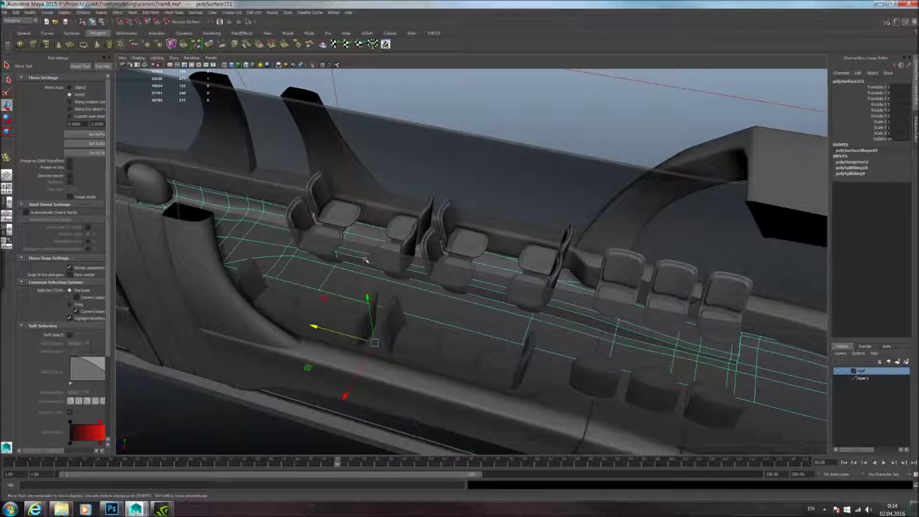
{"action": "left_click_drag", "start_coordinate": [366, 261], "coordinate": [519, 269], "text": "alt"}
{"action": "middle_click_drag", "start_coordinate": [519, 270], "coordinate": [493, 261], "text": "alt"}
{"action": "left_click_drag", "start_coordinate": [492, 261], "coordinate": [512, 263], "text": "alt"}
{"action": "middle_click_drag", "start_coordinate": [512, 262], "coordinate": [509, 285], "text": "alt"}
{"action": "left_click_drag", "start_coordinate": [509, 285], "coordinate": [545, 286], "text": "alt"}
{"action": "middle_click_drag", "start_coordinate": [546, 286], "coordinate": [509, 287], "text": "alt"}
{"action": "left_click_drag", "start_coordinate": [509, 287], "coordinate": [496, 261], "text": "alt"}
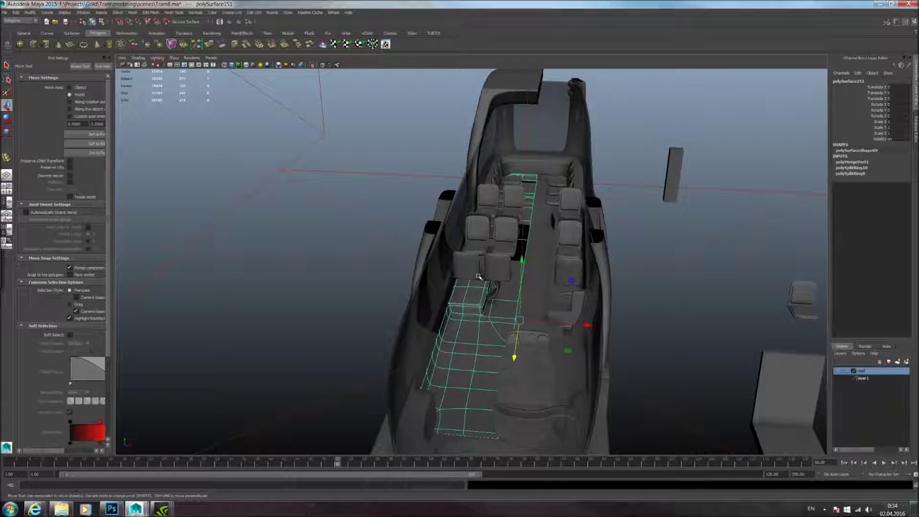
Step: Deselect the floor surface and save the tram scene
{"action": "left_click", "coordinate": [665, 268]}
{"action": "left_click_drag", "start_coordinate": [666, 268], "coordinate": [620, 267], "text": "alt"}
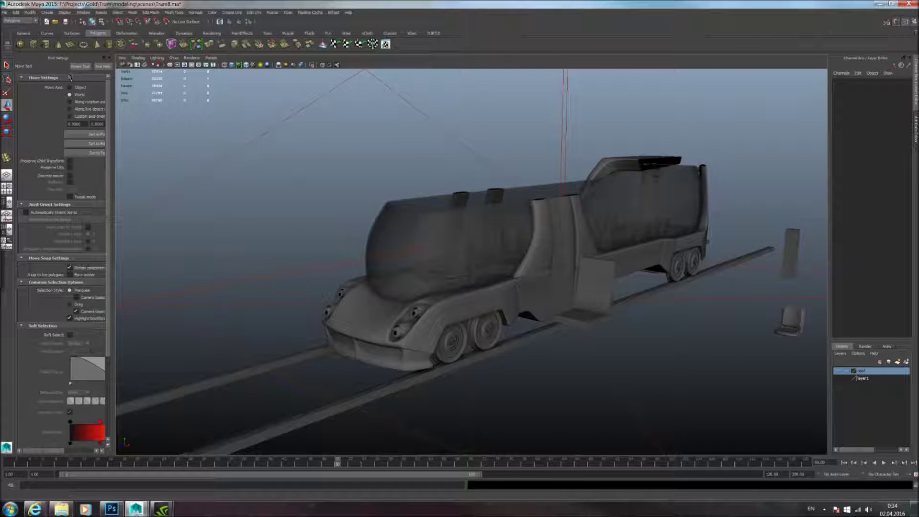
{"action": "left_click", "coordinate": [8, 11]}
{"action": "left_click", "coordinate": [23, 41]}
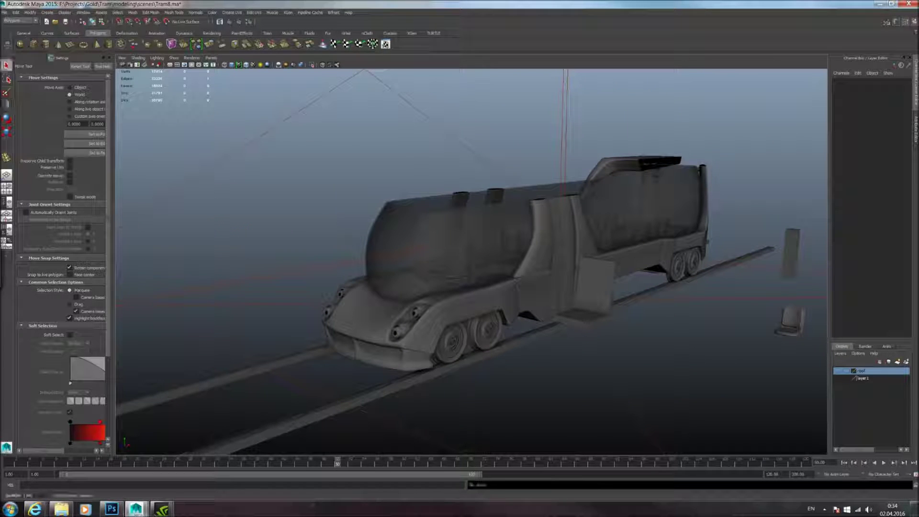
Step: Examine the tram's front cabin, entrance and seating layout from above
{"action": "mouse_move", "coordinate": [490, 210]}
{"action": "left_mouse_down", "text": "alt"}
{"action": "mouse_move", "coordinate": [512, 214]}
{"action": "mouse_move", "coordinate": [481, 209]}
{"action": "mouse_move", "coordinate": [480, 216]}
{"action": "left_mouse_up", "text": "alt"}
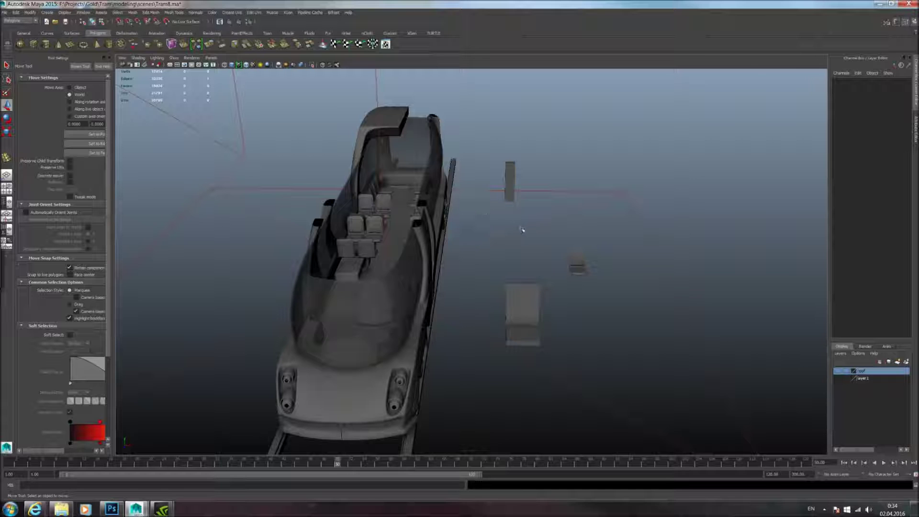
{"action": "left_click_drag", "start_coordinate": [529, 257], "coordinate": [483, 244], "text": "alt"}
{"action": "middle_click_drag", "start_coordinate": [483, 244], "coordinate": [584, 268], "text": "alt"}
{"action": "left_click_drag", "start_coordinate": [584, 268], "coordinate": [616, 312], "text": "alt"}
{"action": "right_click_drag", "start_coordinate": [616, 312], "coordinate": [661, 312], "text": "alt"}
{"action": "middle_click_drag", "start_coordinate": [537, 283], "coordinate": [587, 277], "text": "alt"}
{"action": "left_click_drag", "start_coordinate": [587, 277], "coordinate": [513, 282], "text": "alt"}
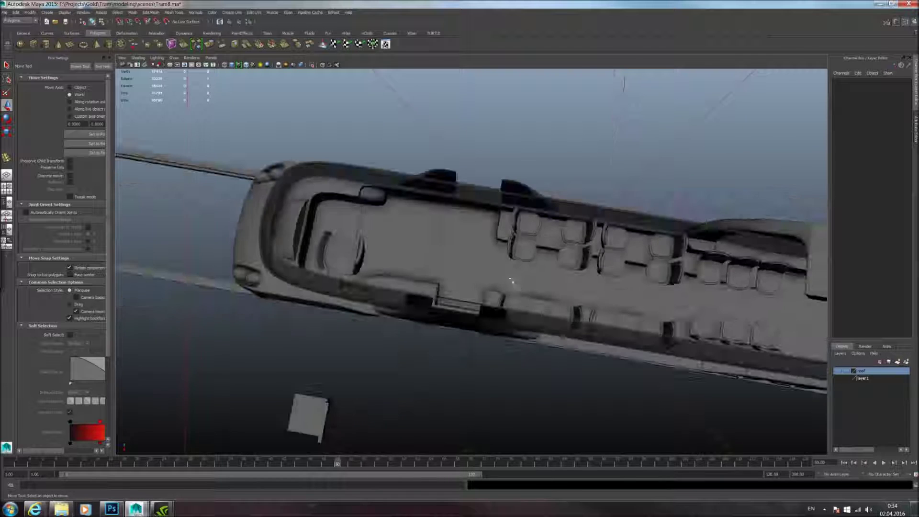